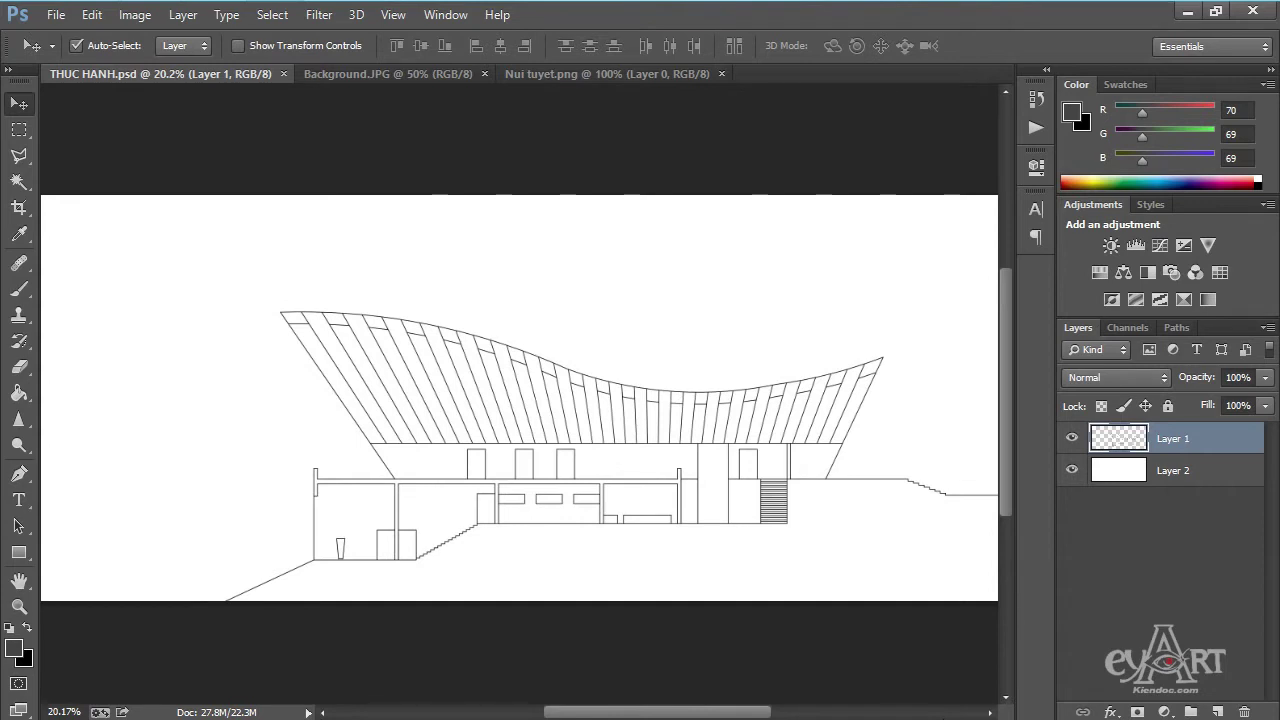
Choose the Paint Bucket tool and set the foreground colour to pure black 000000.
{"action": "left_click", "coordinate": [18, 393]}
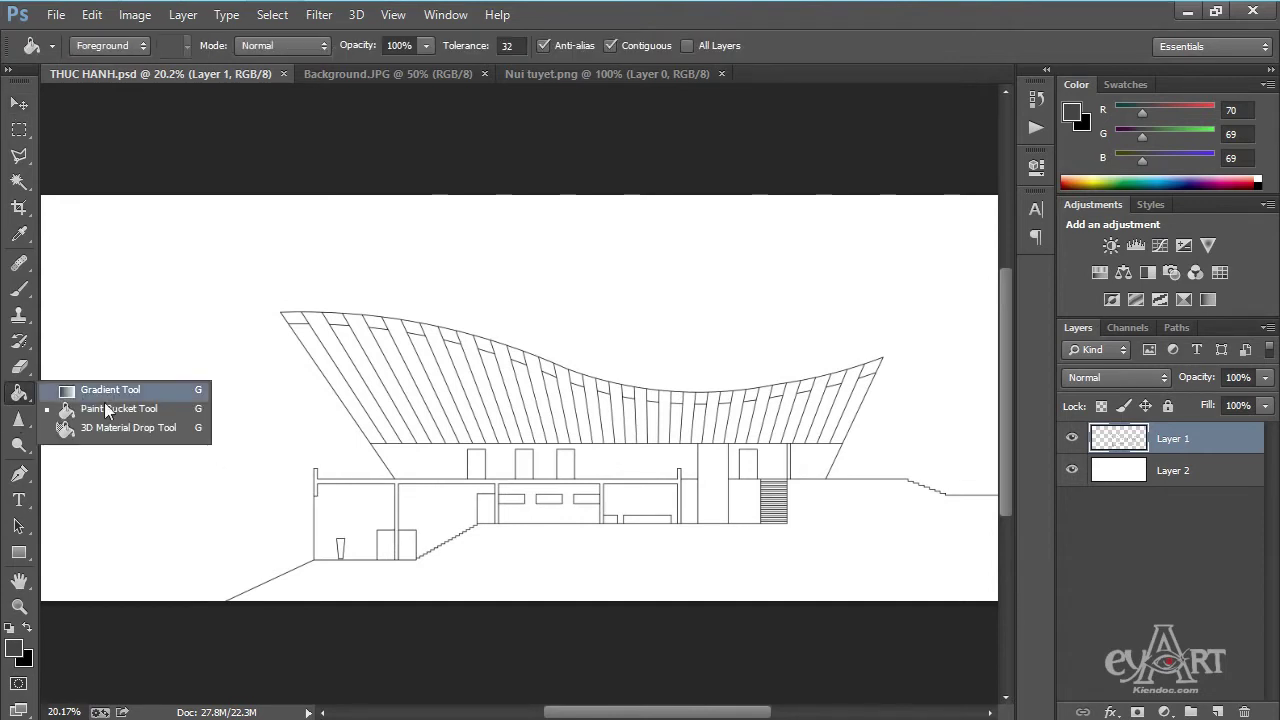
{"action": "left_click", "coordinate": [115, 413]}
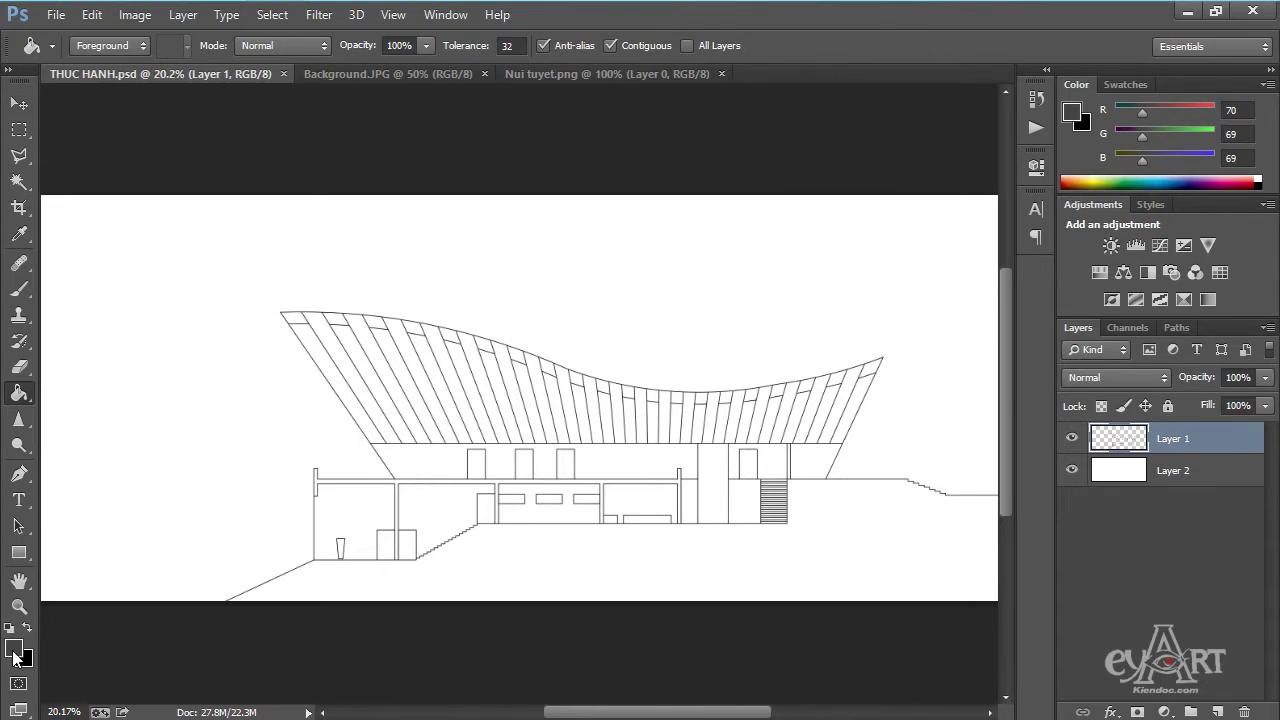
{"action": "left_click", "coordinate": [14, 652]}
{"action": "left_click_drag", "start_coordinate": [801, 382], "coordinate": [975, 430]}
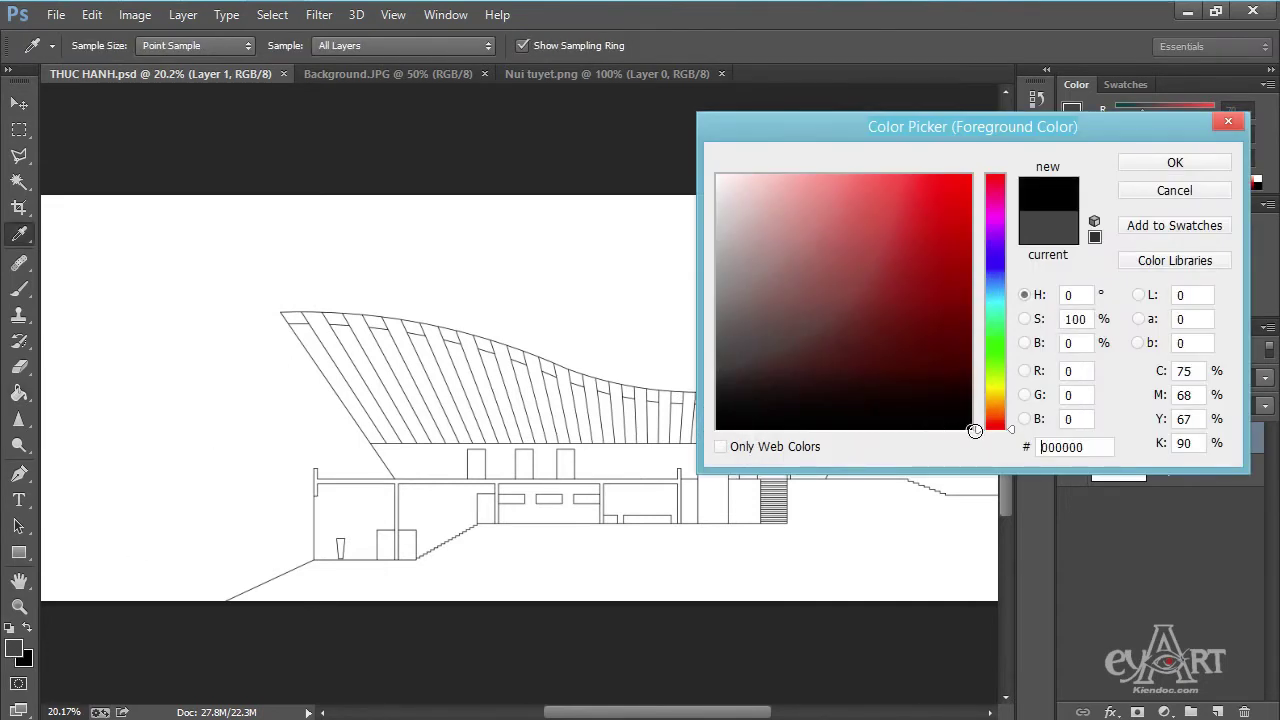
{"action": "left_click", "coordinate": [1150, 163]}
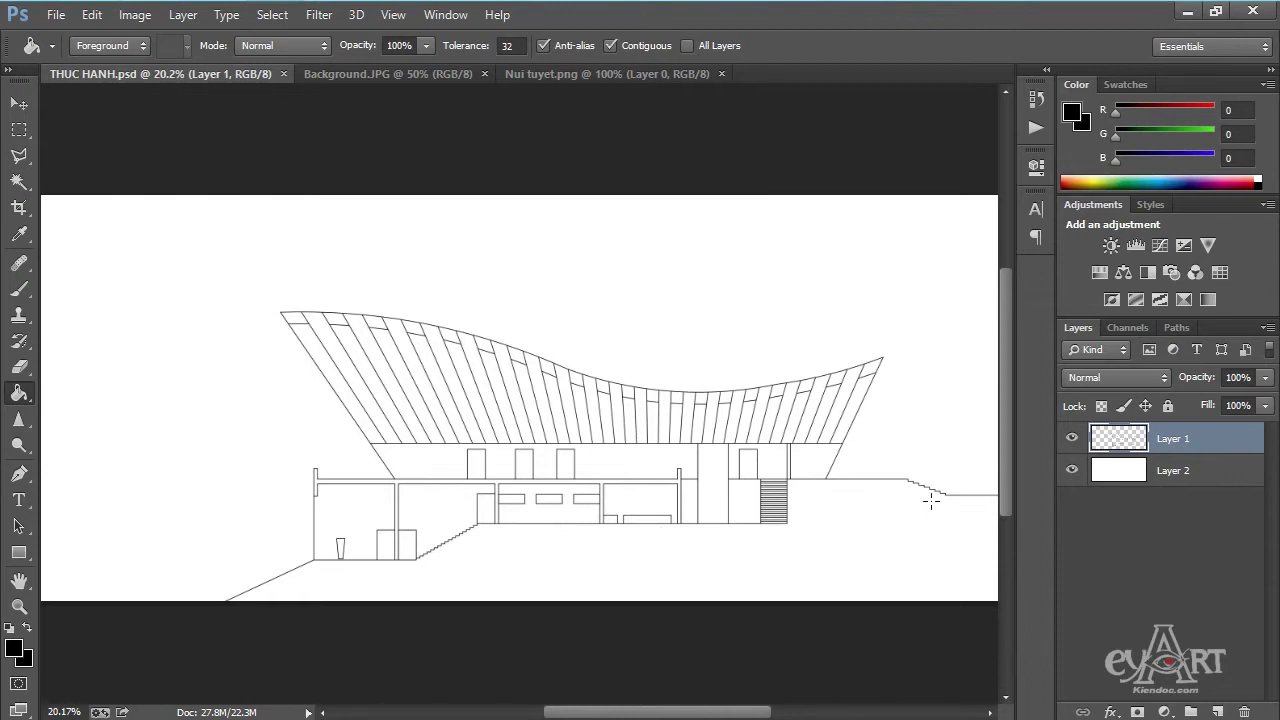
Fill the ground, left floor slabs and walls, and right wall strip black.
{"action": "left_click", "coordinate": [876, 566]}
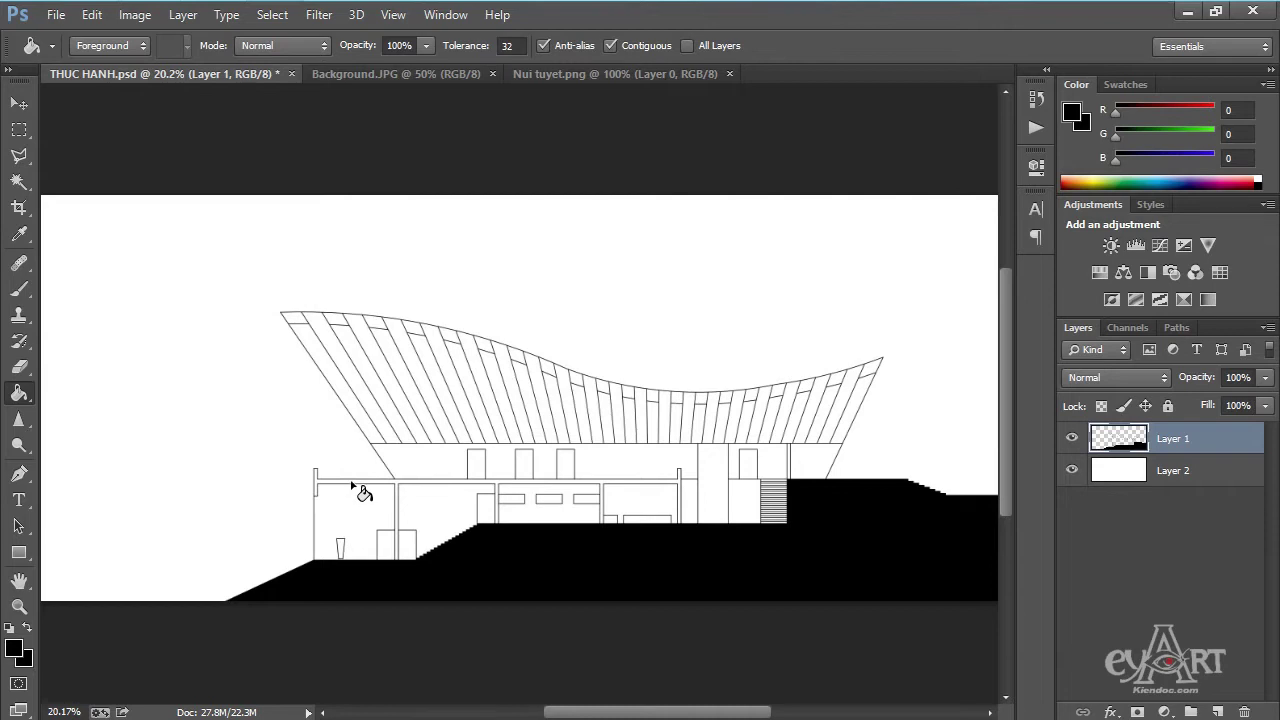
{"action": "left_click", "coordinate": [352, 485]}
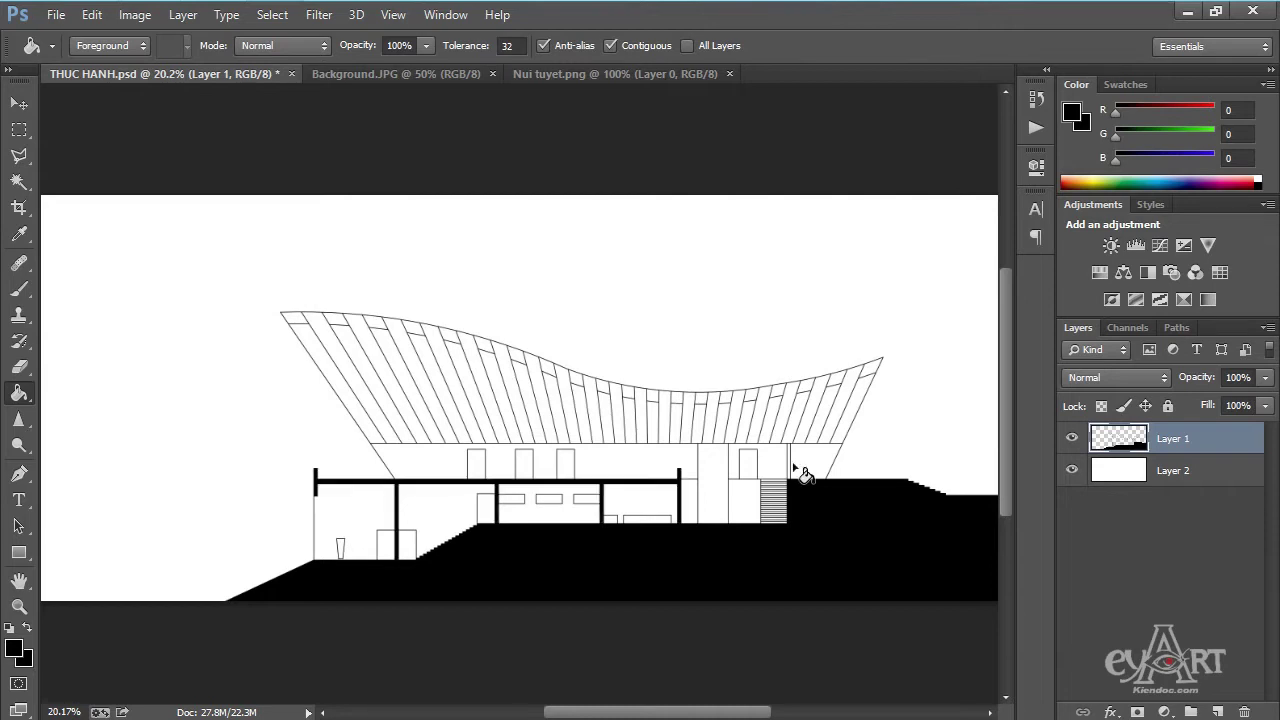
{"action": "scroll", "coordinate": [803, 474], "scroll_direction": "up", "scroll_amount": 3}
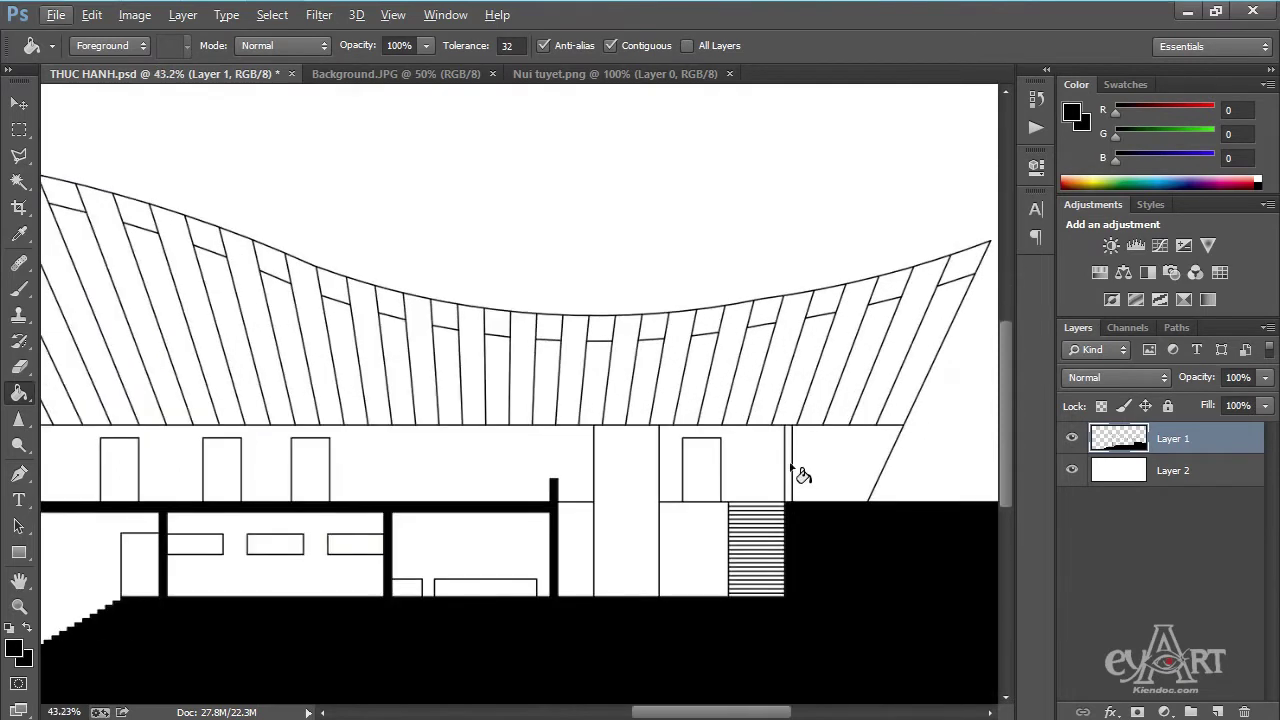
{"action": "left_click", "coordinate": [791, 465]}
Fill the roof slat tips on the right half of the roof black.
{"action": "left_click", "coordinate": [966, 267]}
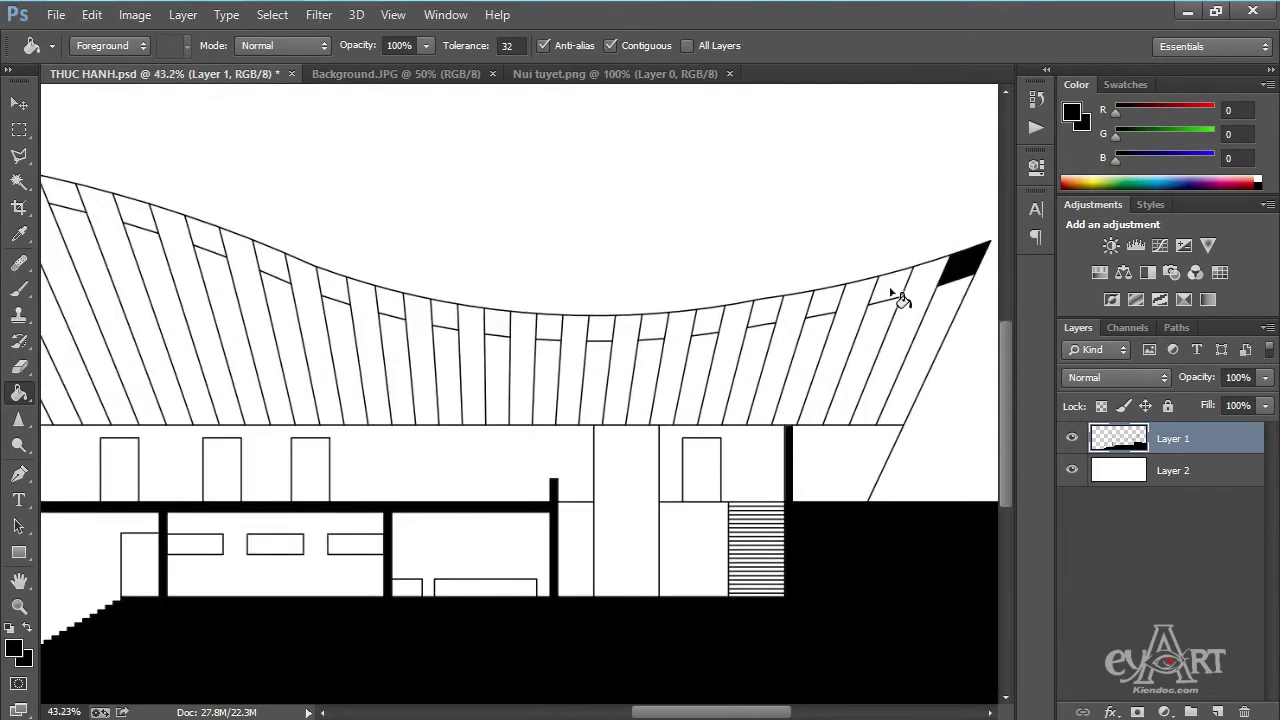
{"action": "left_click", "coordinate": [897, 292]}
{"action": "left_click", "coordinate": [832, 305]}
{"action": "left_click", "coordinate": [765, 313]}
{"action": "left_click", "coordinate": [710, 320]}
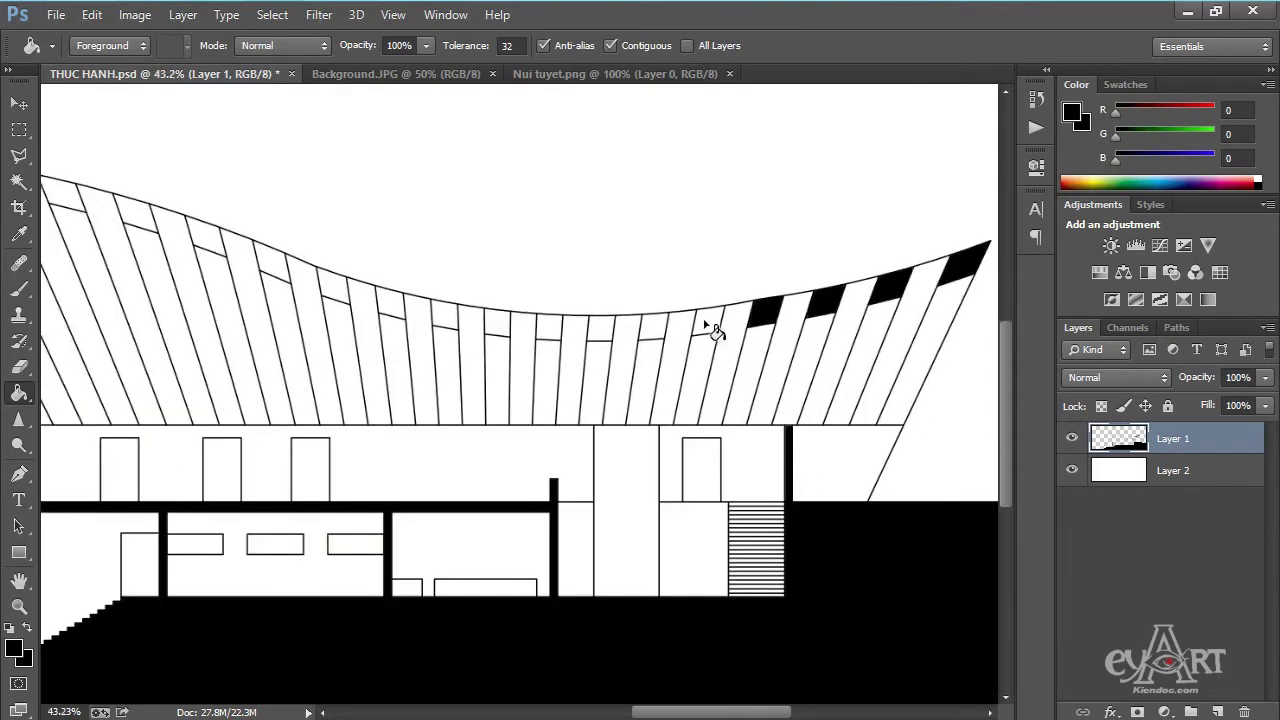
{"action": "left_click", "coordinate": [652, 322]}
{"action": "left_click", "coordinate": [605, 330]}
{"action": "left_click", "coordinate": [556, 332]}
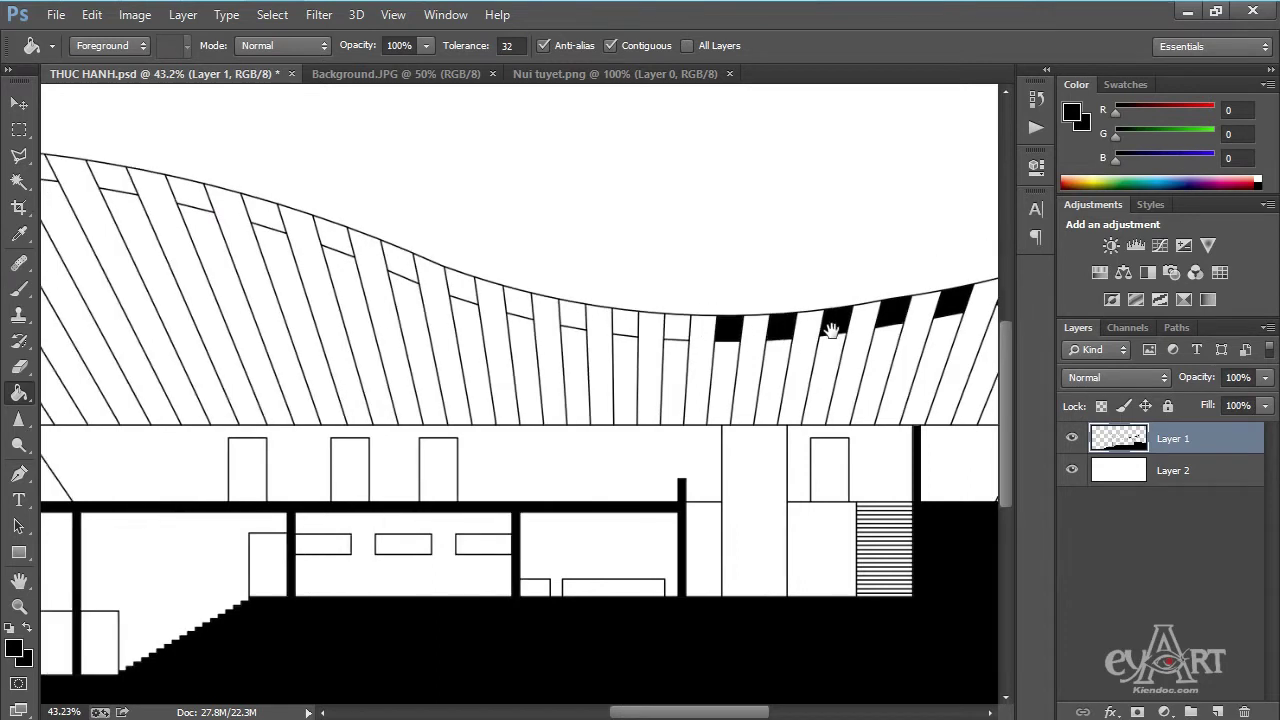
Fill the remaining roof slat tips black, through to the roof's left end.
{"action": "left_click_drag", "start_coordinate": [560, 332], "coordinate": [865, 330]}
{"action": "left_click", "coordinate": [750, 316]}
{"action": "left_click", "coordinate": [697, 306]}
{"action": "left_click", "coordinate": [640, 284]}
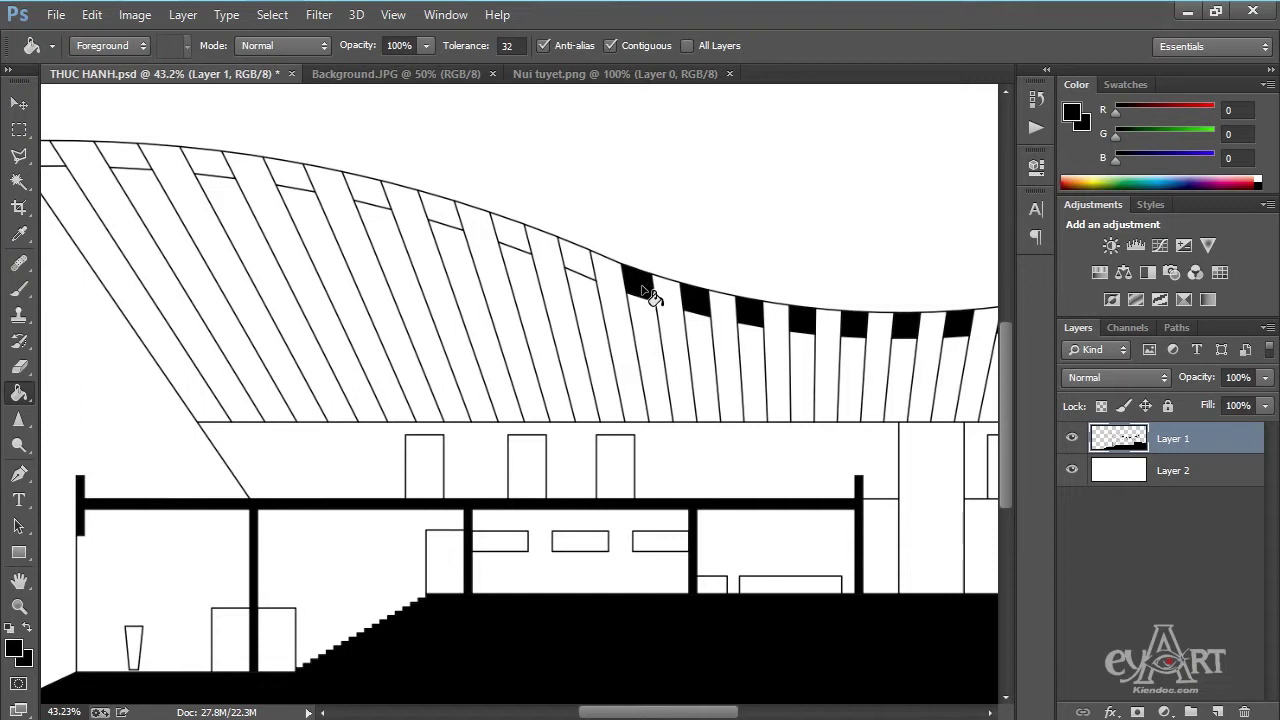
{"action": "left_click", "coordinate": [570, 260]}
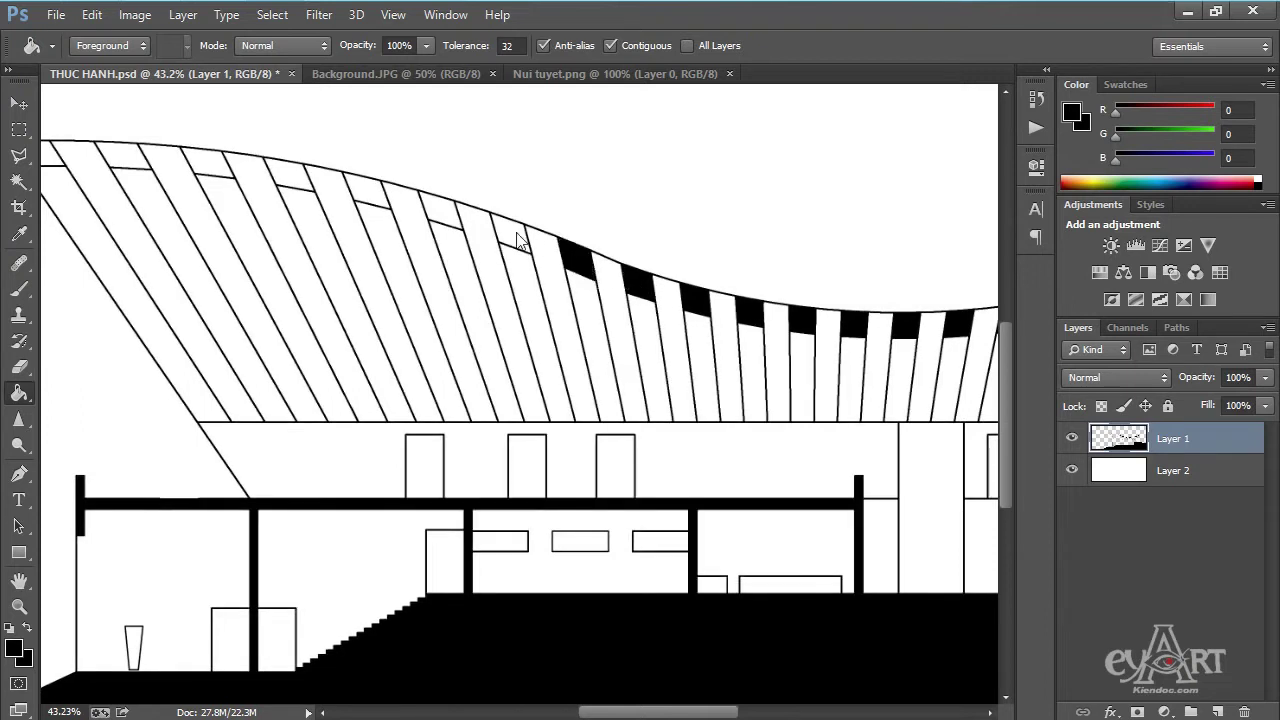
{"action": "left_click", "coordinate": [515, 236]}
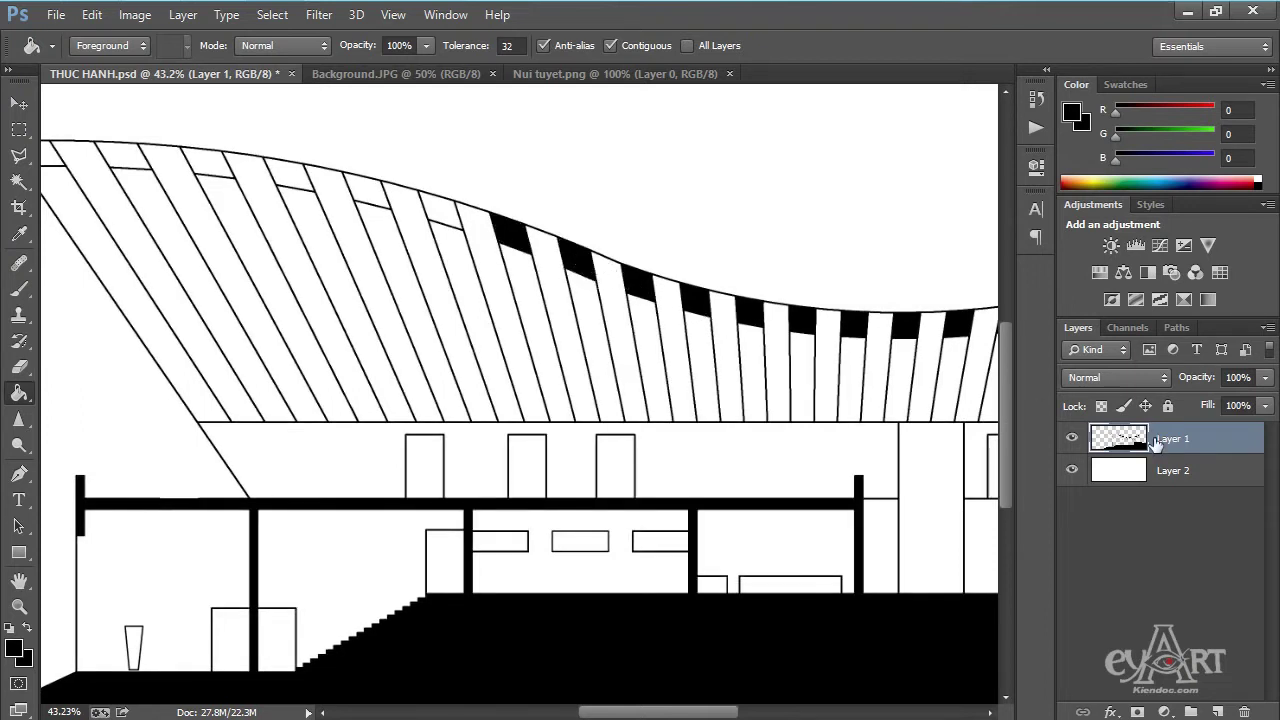
{"action": "left_click_drag", "start_coordinate": [647, 333], "coordinate": [916, 372]}
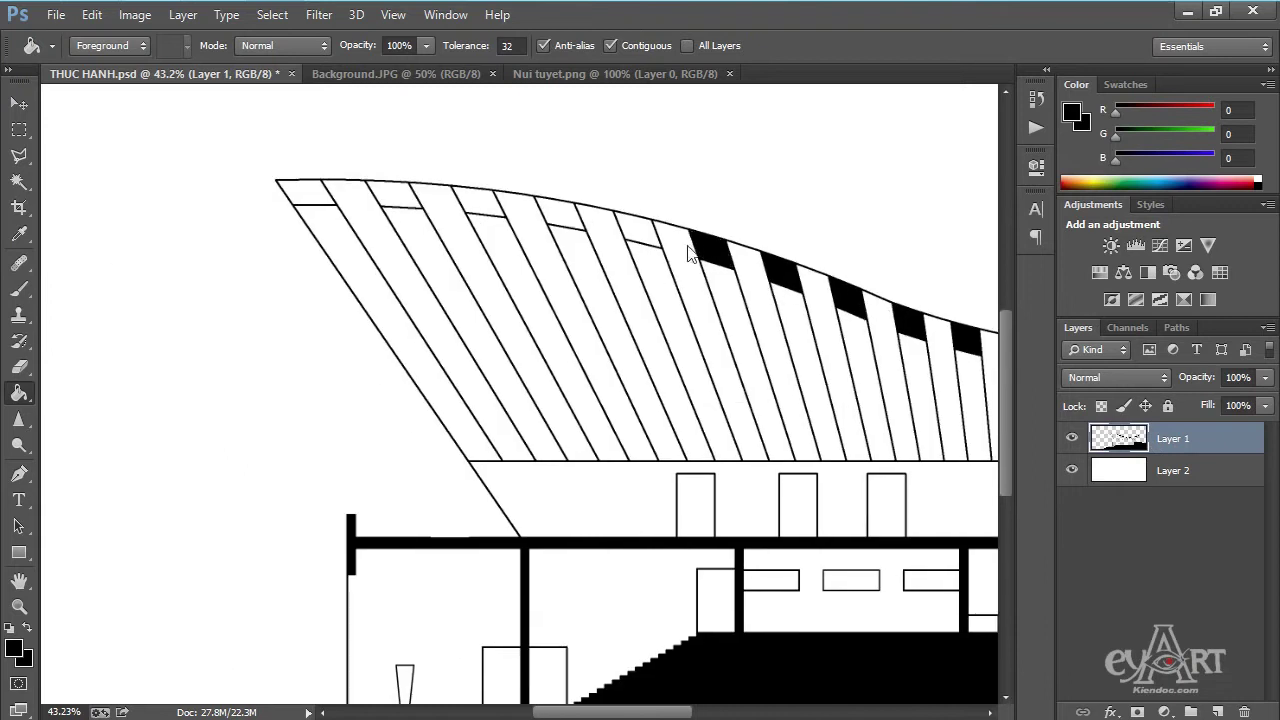
{"action": "left_click", "coordinate": [572, 222]}
{"action": "left_click", "coordinate": [480, 203]}
{"action": "left_click", "coordinate": [395, 196]}
{"action": "left_click", "coordinate": [300, 192]}
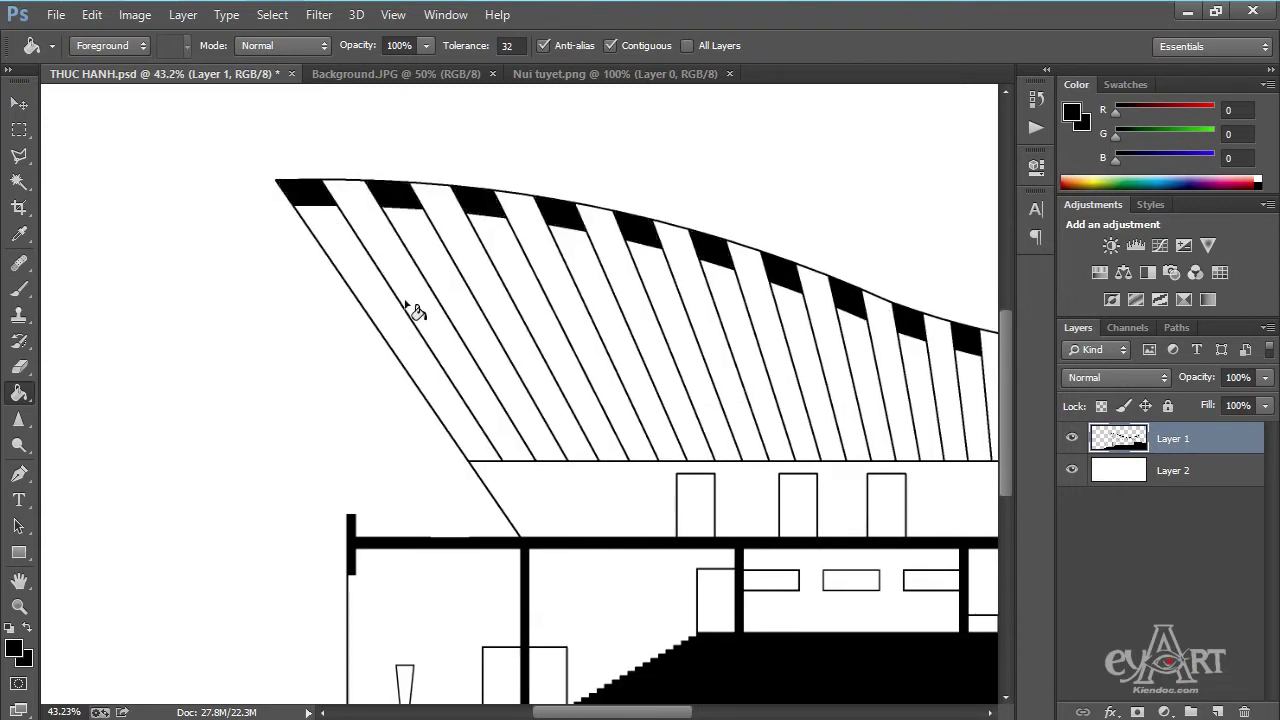
{"action": "scroll", "coordinate": [437, 329], "scroll_direction": "down", "scroll_amount": 2, "text": "alt"}
{"action": "scroll", "coordinate": [437, 329], "scroll_direction": "down", "scroll_amount": 4, "text": "alt"}
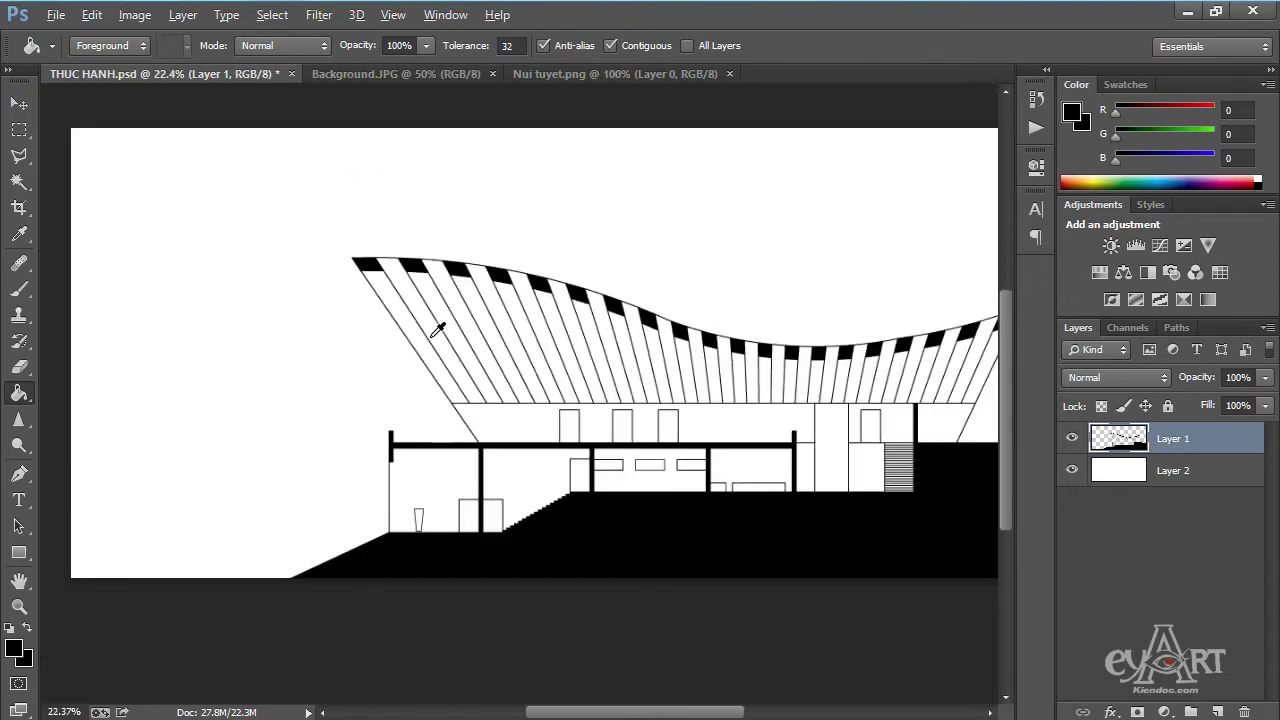
{"action": "scroll", "coordinate": [437, 329], "scroll_direction": "down", "scroll_amount": 1, "text": "alt"}
{"action": "scroll", "coordinate": [437, 329], "scroll_direction": "down", "scroll_amount": 1, "text": "alt"}
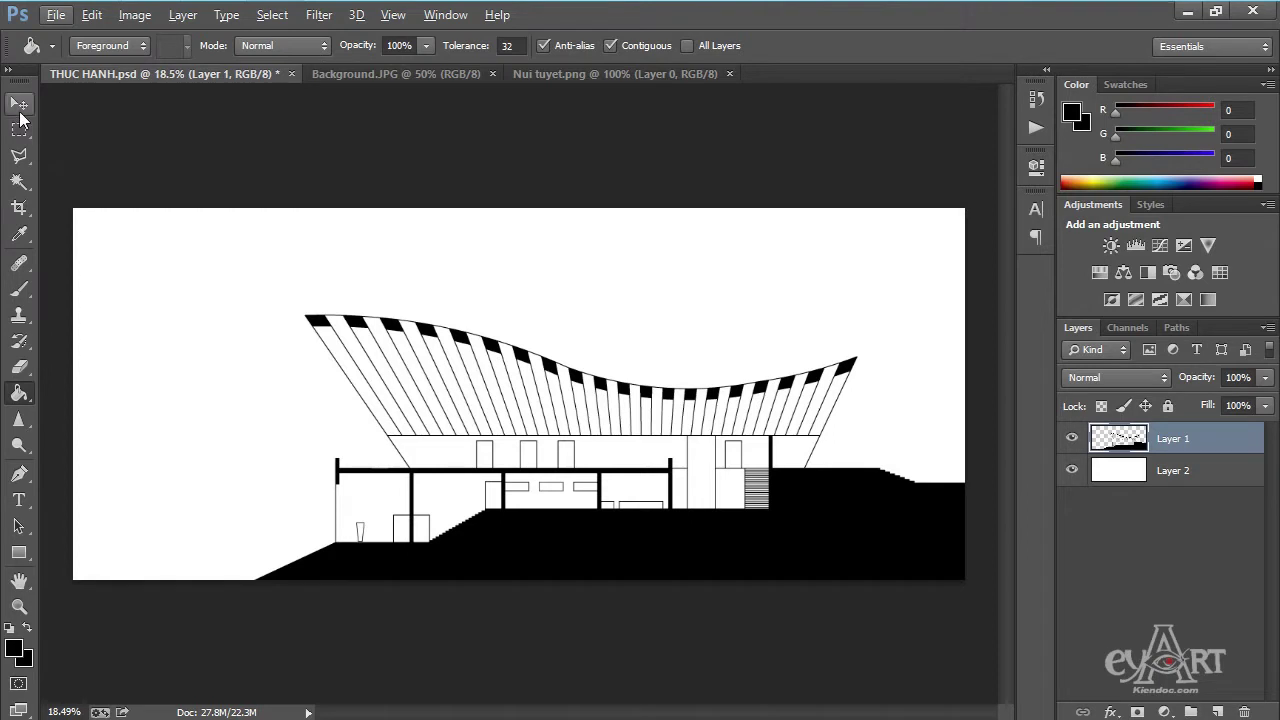
{"action": "left_click", "coordinate": [21, 112]}
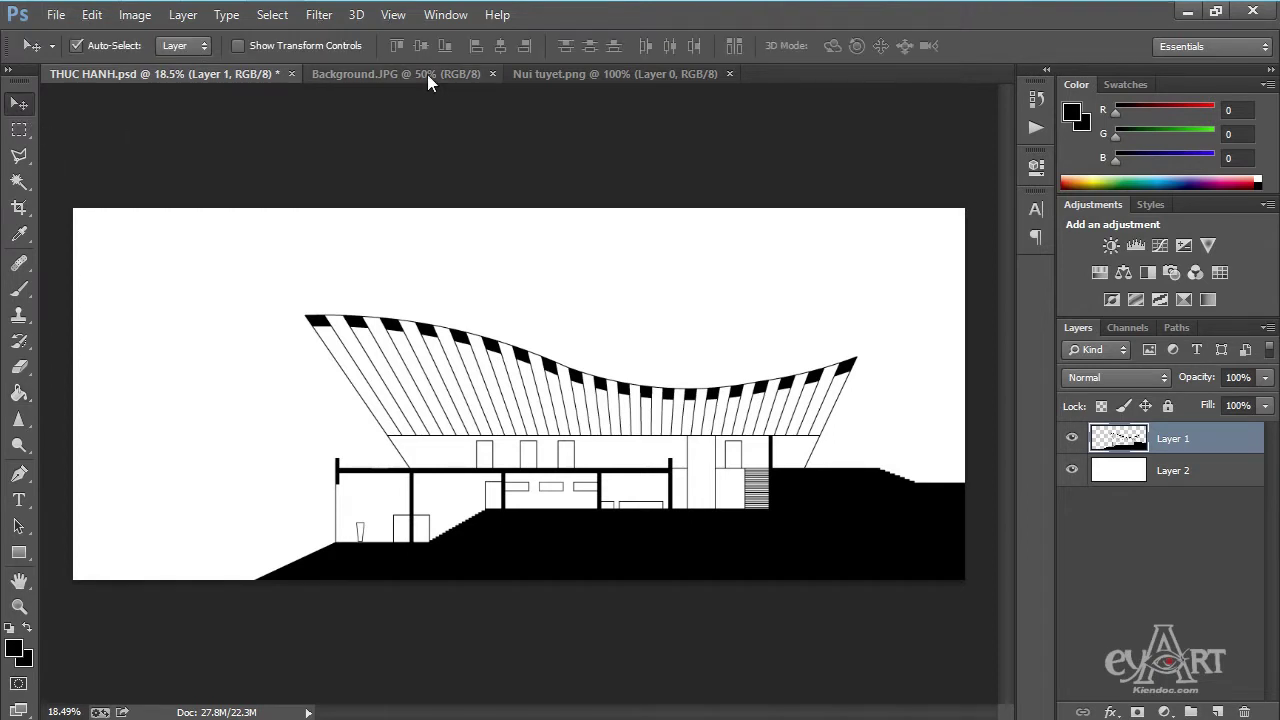
Bring the Background.JPG sea-and-sky photo into THUC HANH.psd as Layer 3, below Layer 1.
{"action": "left_click", "coordinate": [428, 77]}
{"action": "left_click_drag", "start_coordinate": [514, 340], "coordinate": [200, 68]}
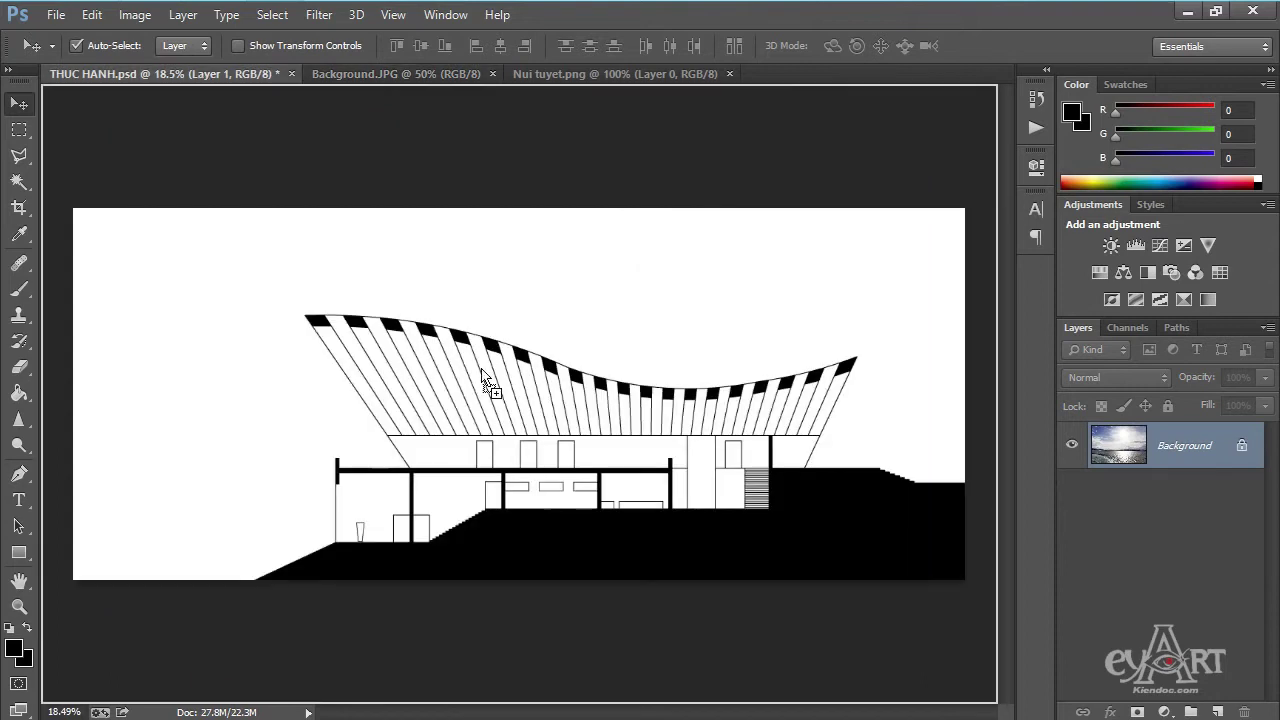
{"action": "mouse_move", "coordinate": [200, 73]}
{"action": "left_mouse_down"}
{"action": "mouse_move", "coordinate": [500, 398]}
{"action": "mouse_move", "coordinate": [489, 355]}
{"action": "left_mouse_up"}
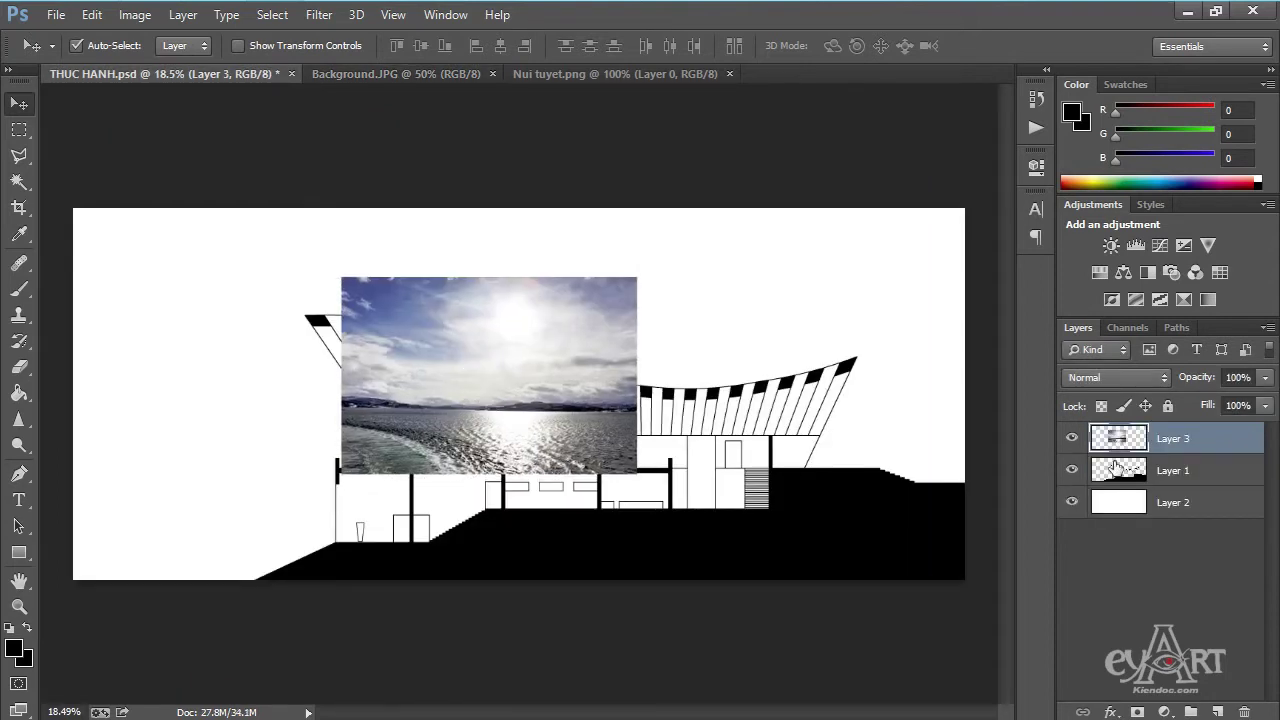
{"action": "left_click_drag", "start_coordinate": [1212, 449], "coordinate": [1215, 493]}
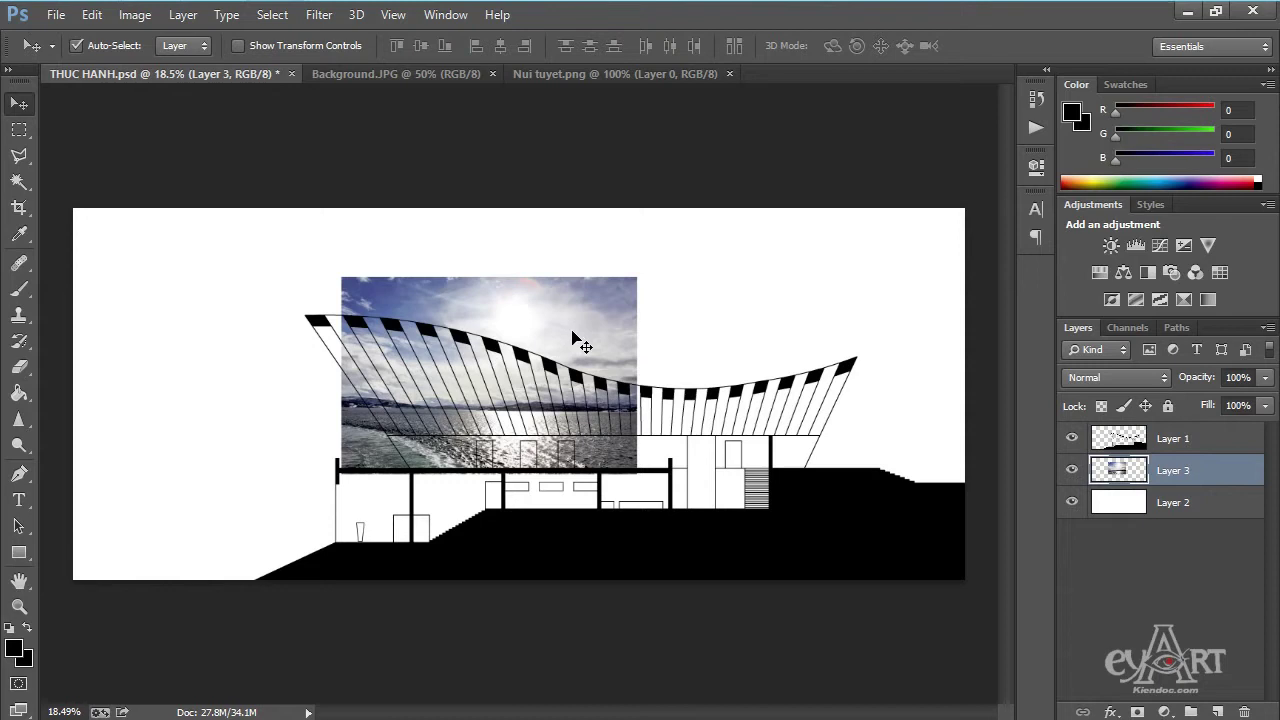
{"action": "key", "text": "ctrl+t"}
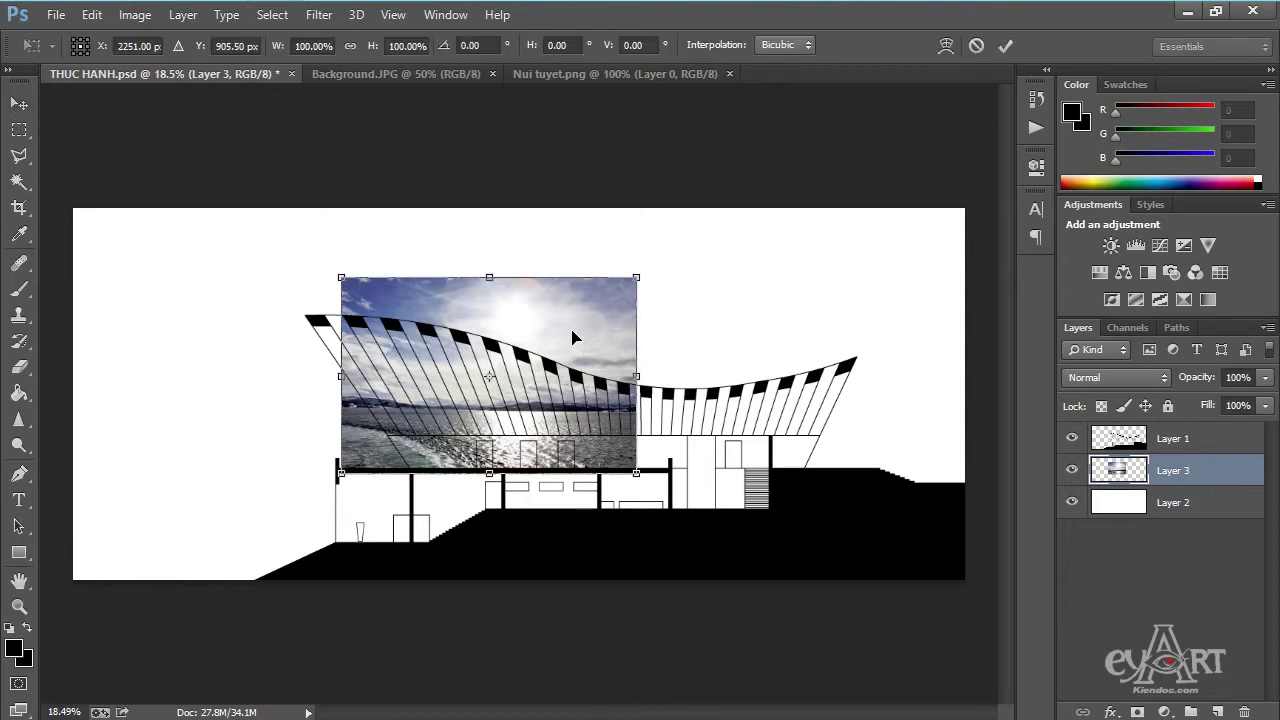
Flip the sea photo horizontally and scale it up over the canvas.
{"action": "right_click", "coordinate": [573, 337]}
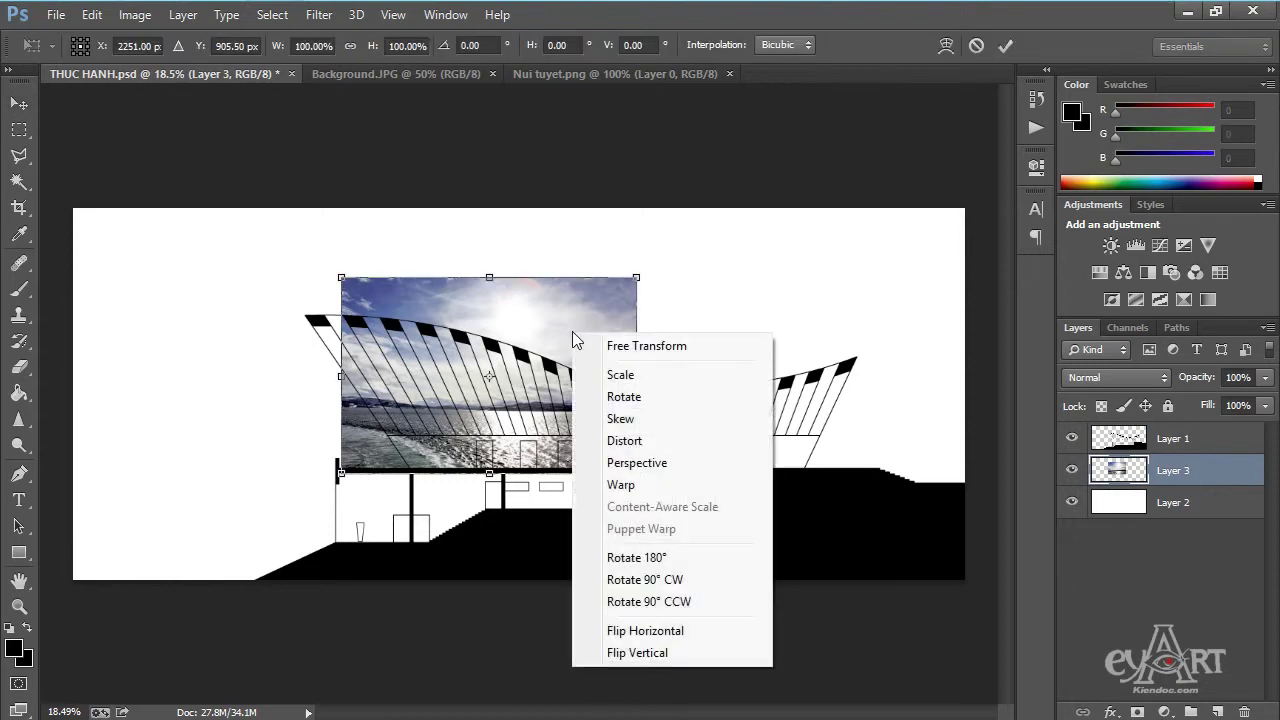
{"action": "left_click", "coordinate": [659, 631]}
{"action": "left_click_drag", "start_coordinate": [539, 328], "coordinate": [271, 259]}
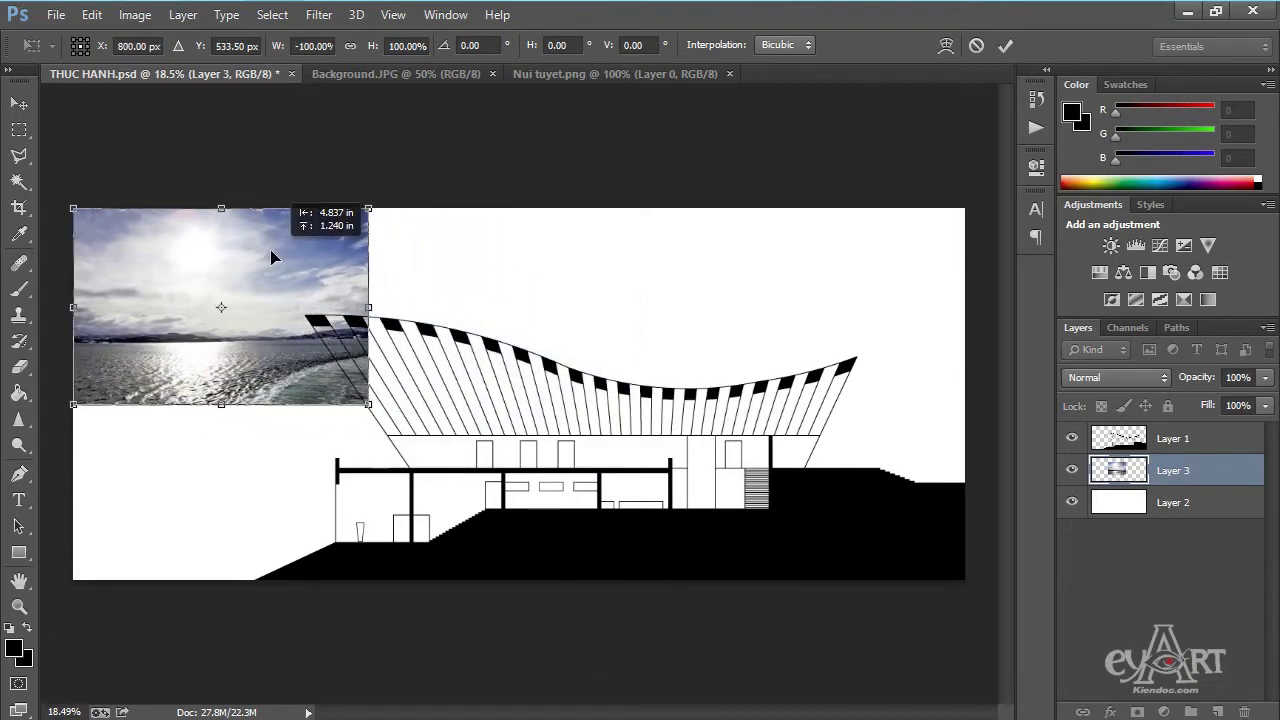
{"action": "mouse_move", "coordinate": [366, 403]}
{"action": "left_mouse_down"}
{"action": "mouse_move", "coordinate": [790, 562]}
{"action": "mouse_move", "coordinate": [837, 565]}
{"action": "mouse_move", "coordinate": [905, 610]}
{"action": "mouse_move", "coordinate": [1083, 623]}
{"action": "left_mouse_up"}
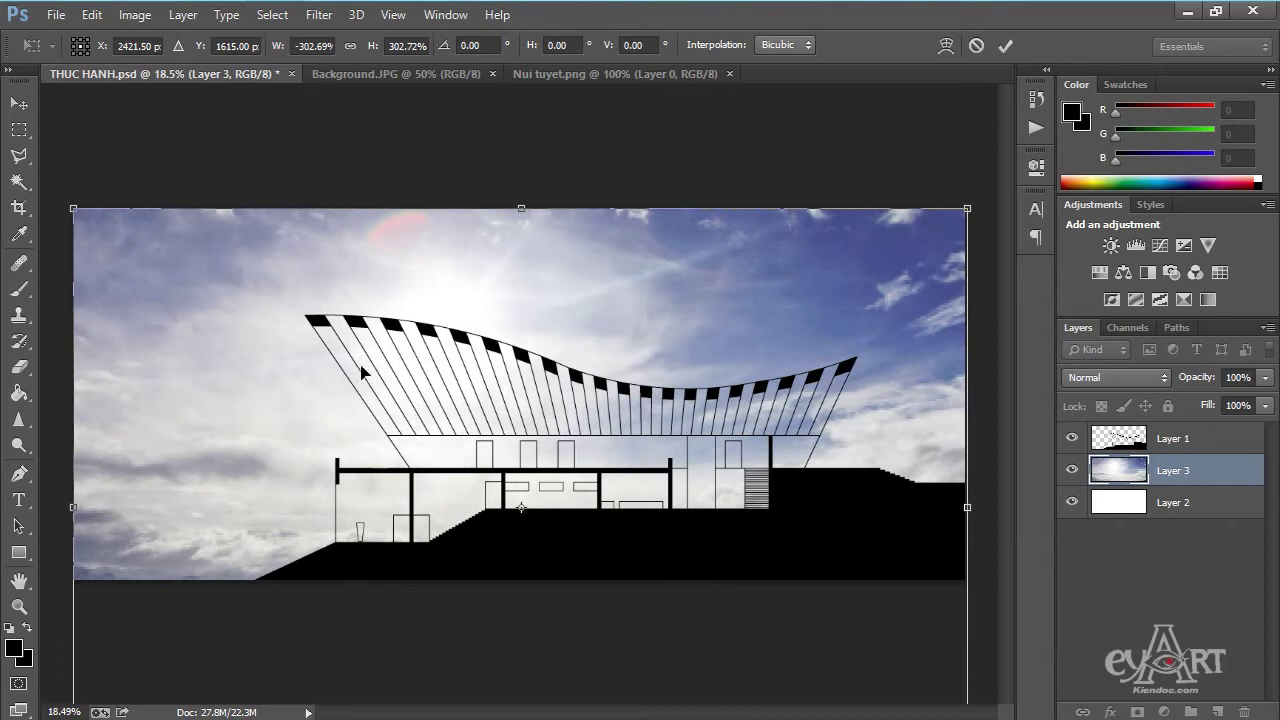
{"action": "key", "text": "ctrl+minus"}
{"action": "mouse_move", "coordinate": [500, 350]}
{"action": "left_mouse_down"}
{"action": "mouse_move", "coordinate": [396, 293]}
{"action": "mouse_move", "coordinate": [382, 359]}
{"action": "mouse_move", "coordinate": [377, 343]}
{"action": "left_mouse_up"}
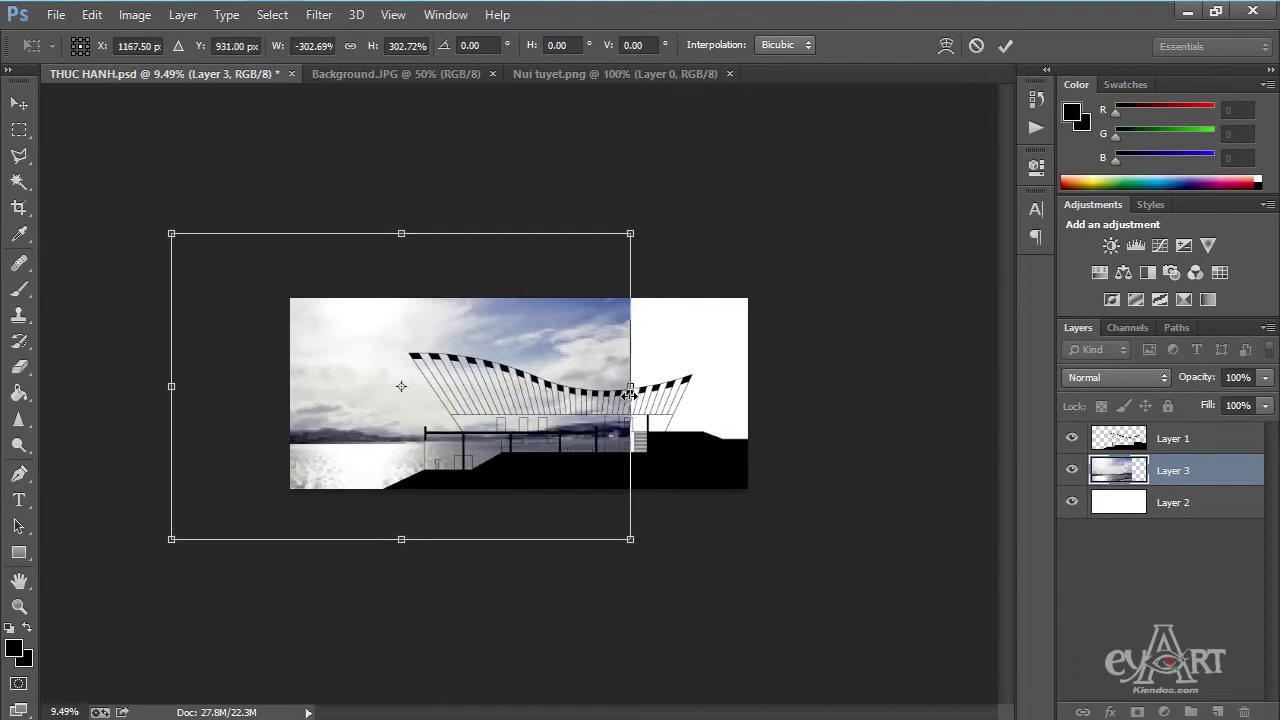
{"action": "left_click_drag", "start_coordinate": [630, 395], "coordinate": [749, 390]}
{"action": "left_click_drag", "start_coordinate": [574, 384], "coordinate": [552, 410]}
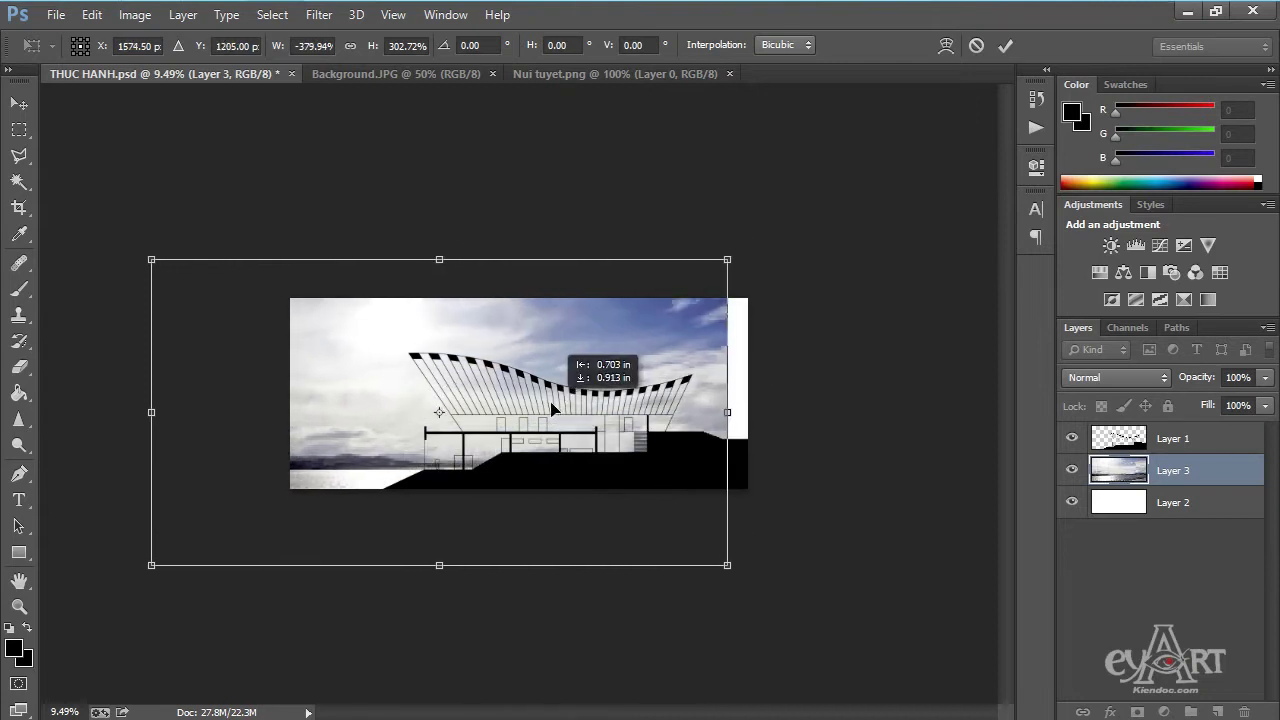
Raise the horizon, widen the photo past the right edge, and commit the transform.
{"action": "key", "text": "ctrl+plus"}
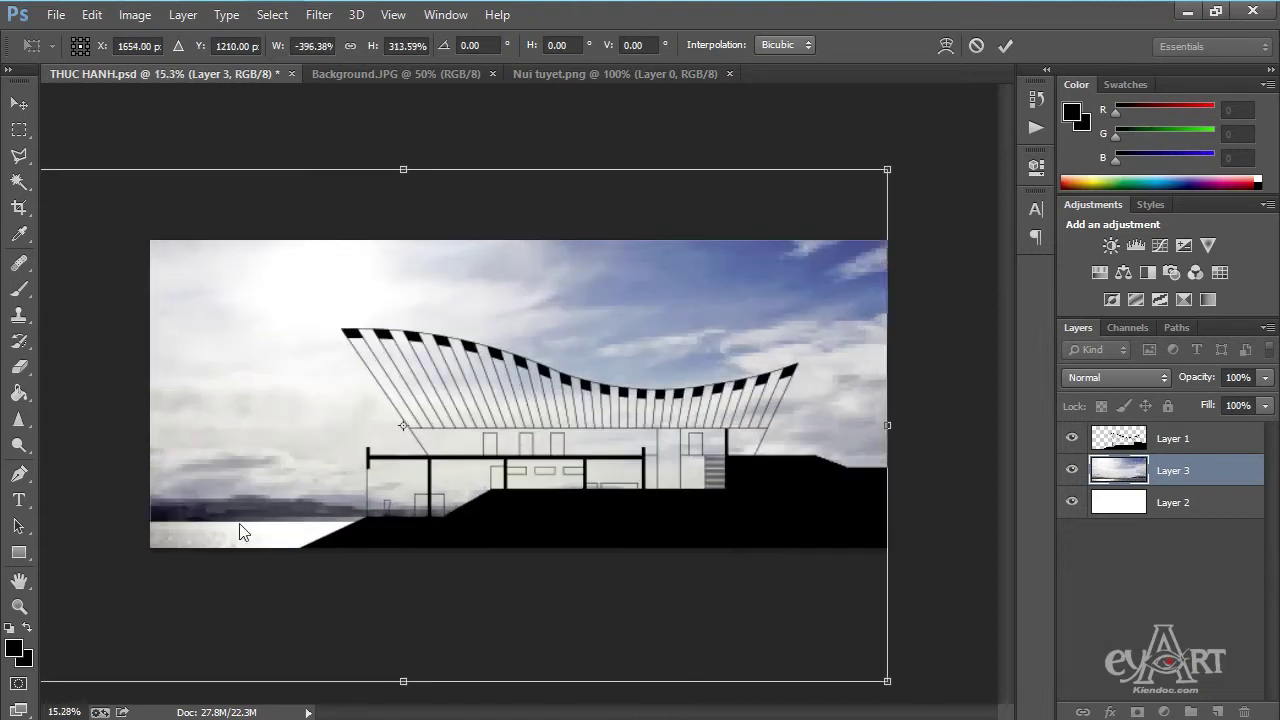
{"action": "left_click_drag", "start_coordinate": [434, 476], "coordinate": [436, 435]}
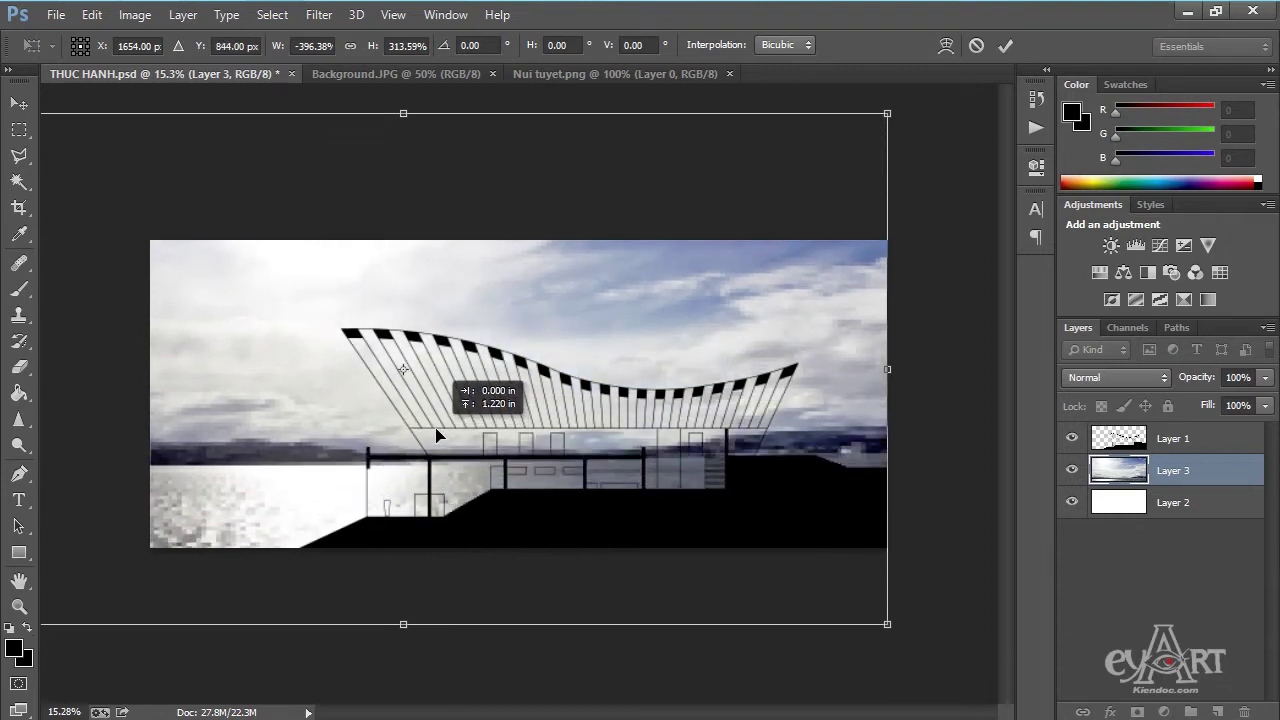
{"action": "left_click_drag", "start_coordinate": [436, 435], "coordinate": [395, 433]}
{"action": "left_click_drag", "start_coordinate": [850, 371], "coordinate": [888, 371]}
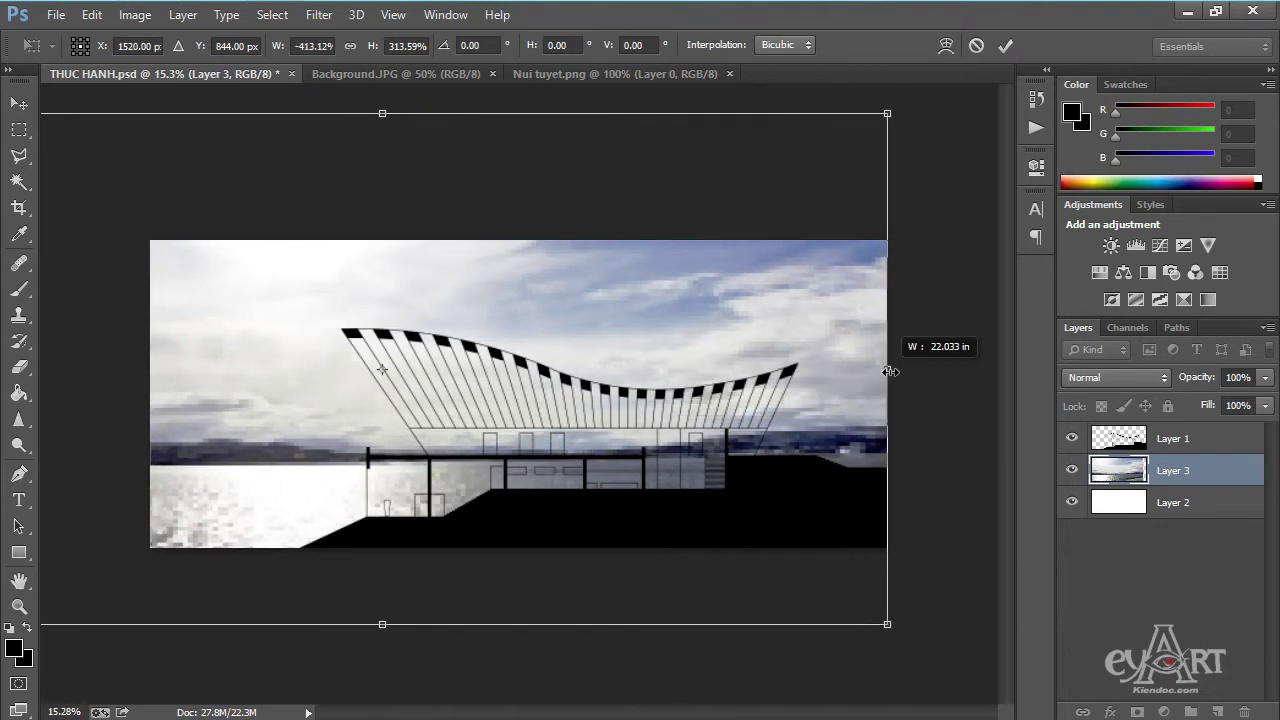
{"action": "left_click_drag", "start_coordinate": [680, 363], "coordinate": [680, 364]}
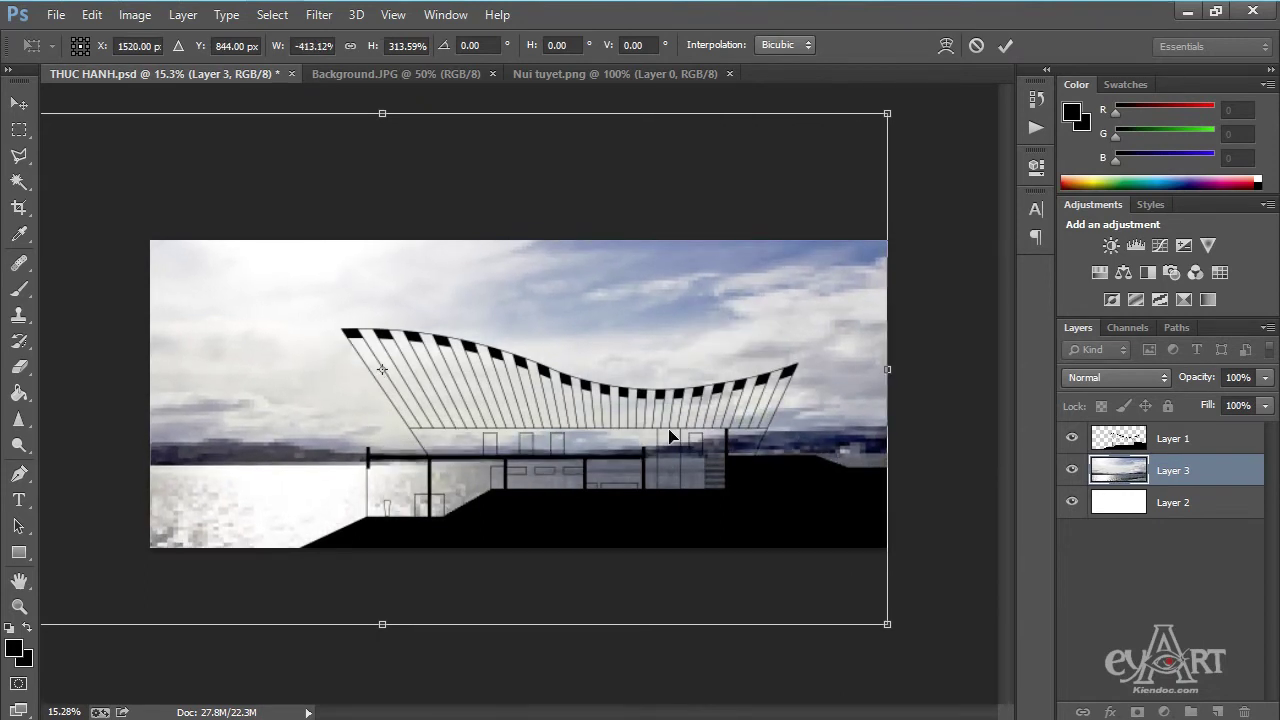
{"action": "key", "text": "Return"}
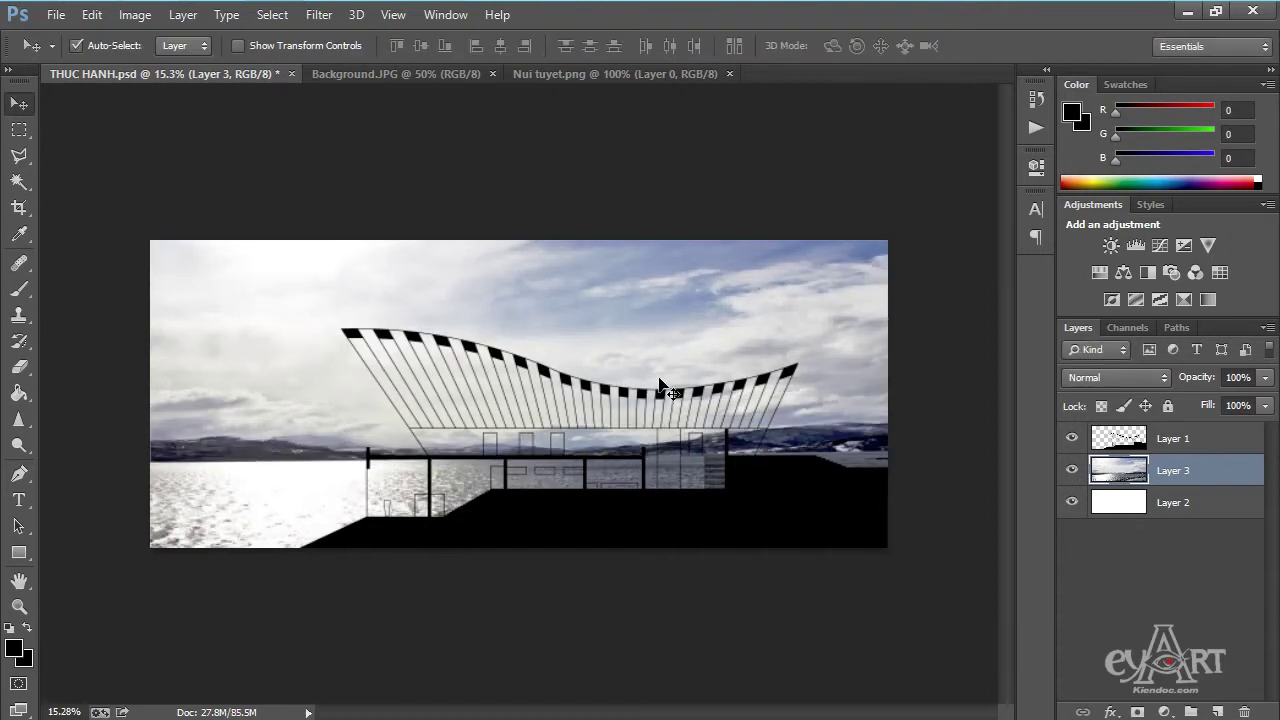
{"action": "key", "text": "ctrl+a"}
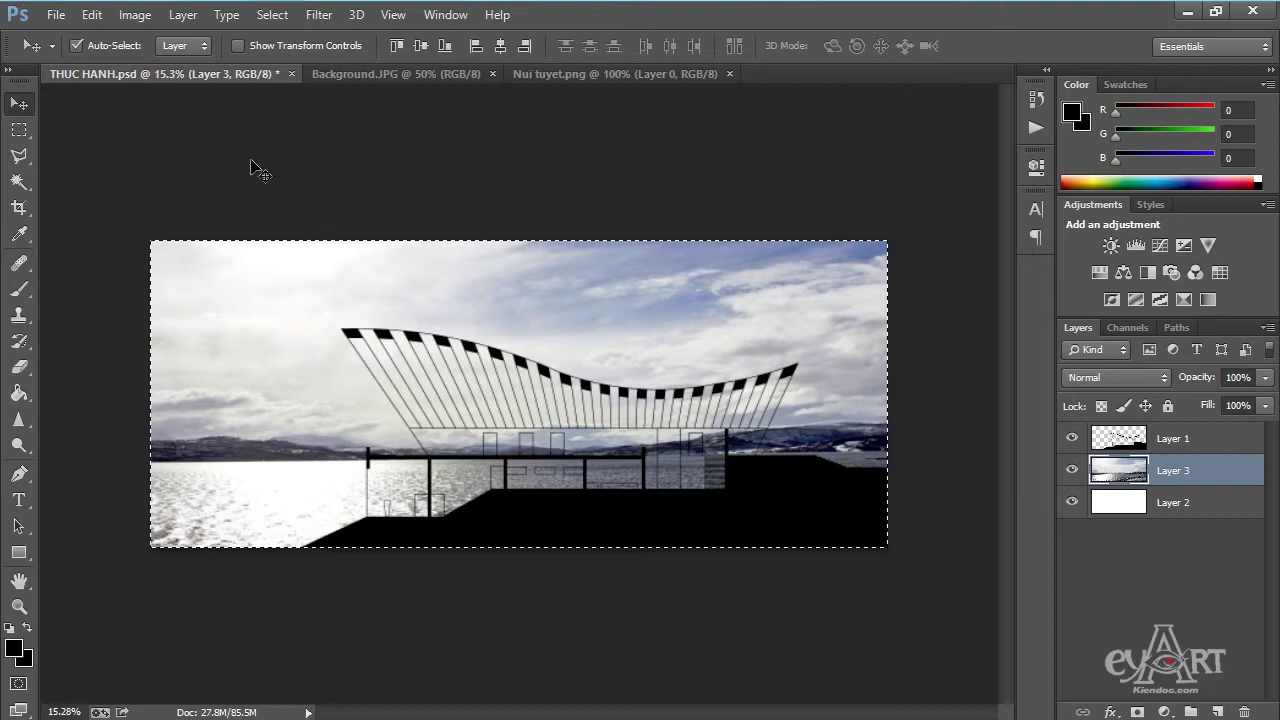
Crop the document to the full canvas, trimming the overhanging photo, and deselect.
{"action": "left_click", "coordinate": [135, 14]}
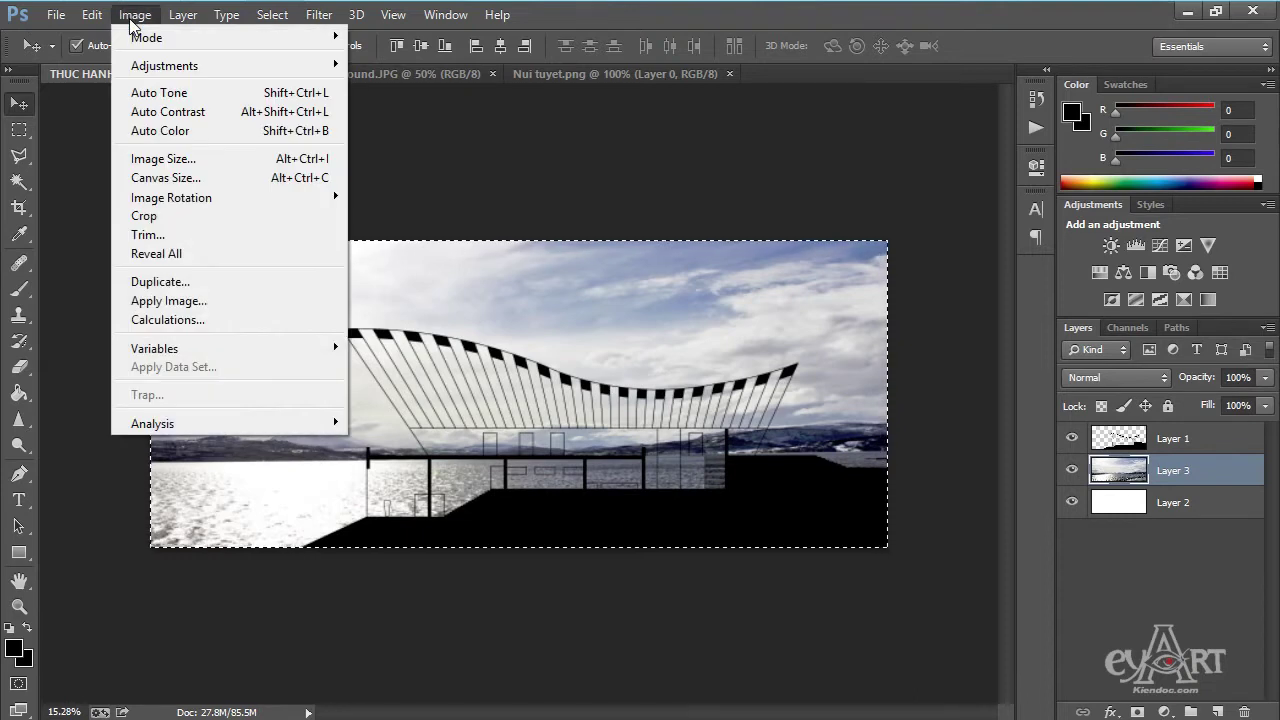
{"action": "left_click", "coordinate": [152, 224]}
{"action": "key", "text": "ctrl+d"}
{"action": "key", "text": "ctrl+a"}
{"action": "left_click", "coordinate": [272, 14]}
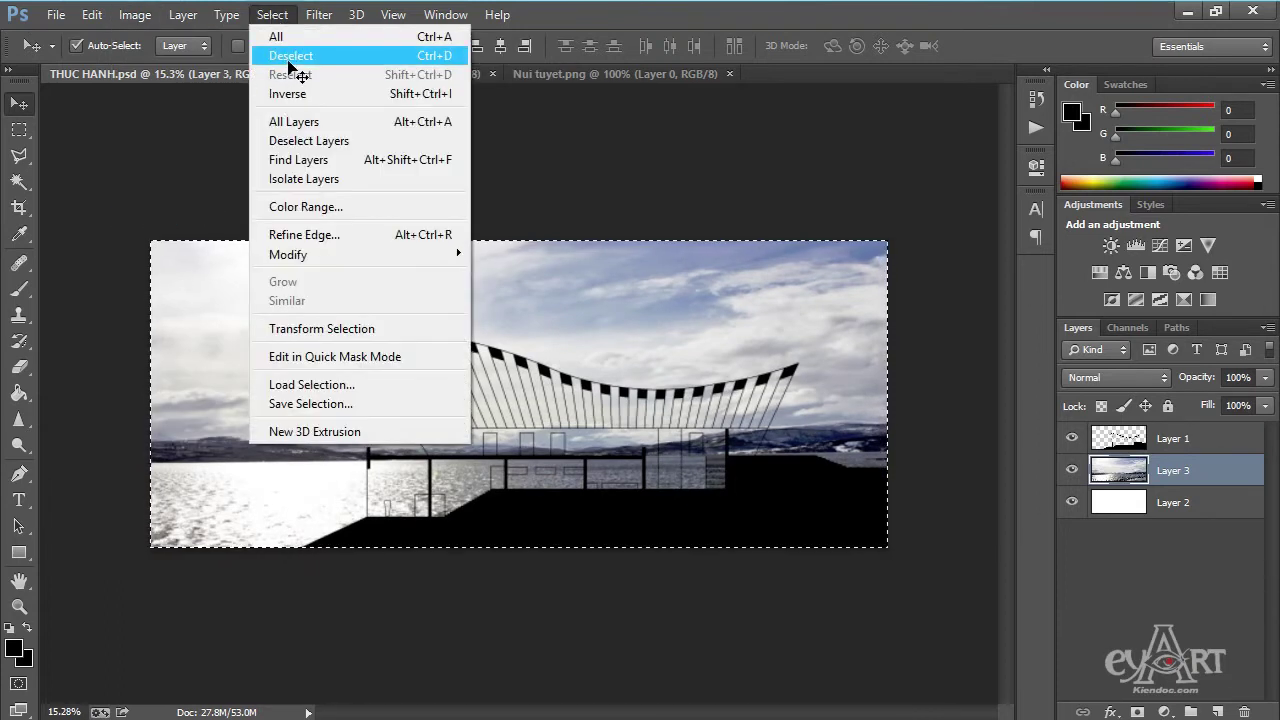
{"action": "left_click", "coordinate": [289, 62]}
{"action": "key", "text": "ctrl+0"}
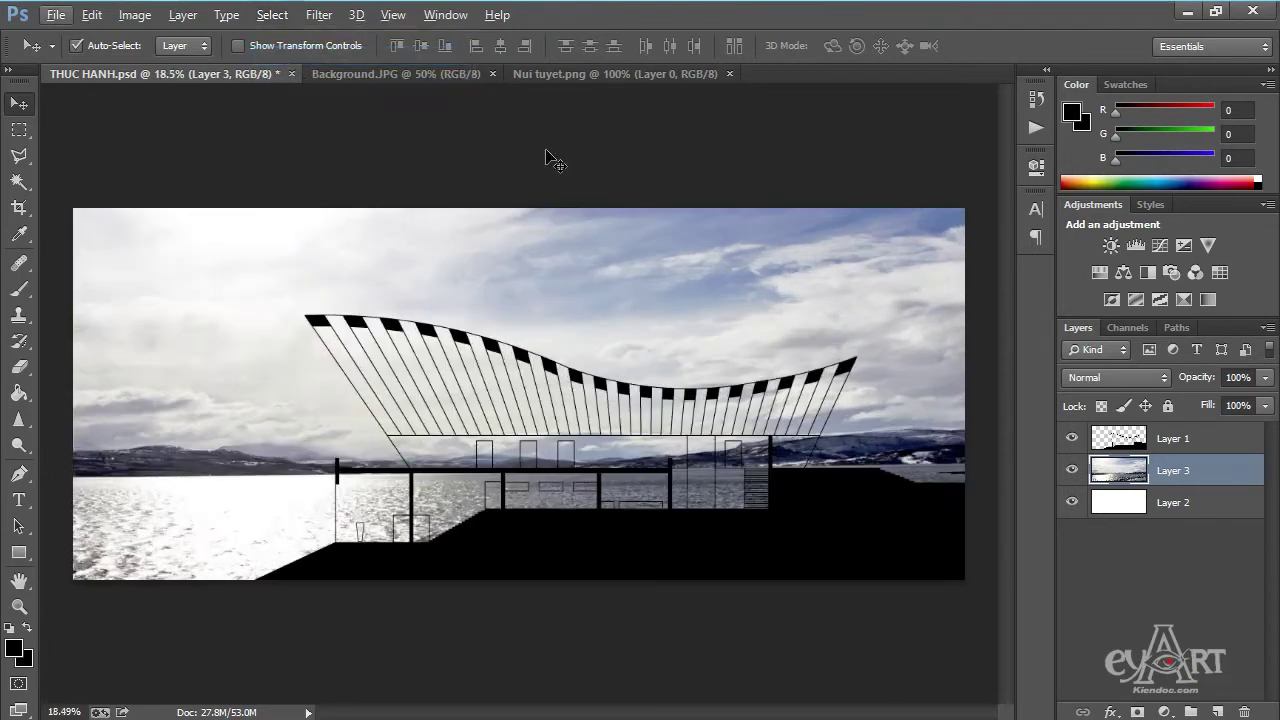
Drag the snowy mountain from Nui tuyet.png into THUC HANH.psd as Layer 4.
{"action": "left_click", "coordinate": [620, 77]}
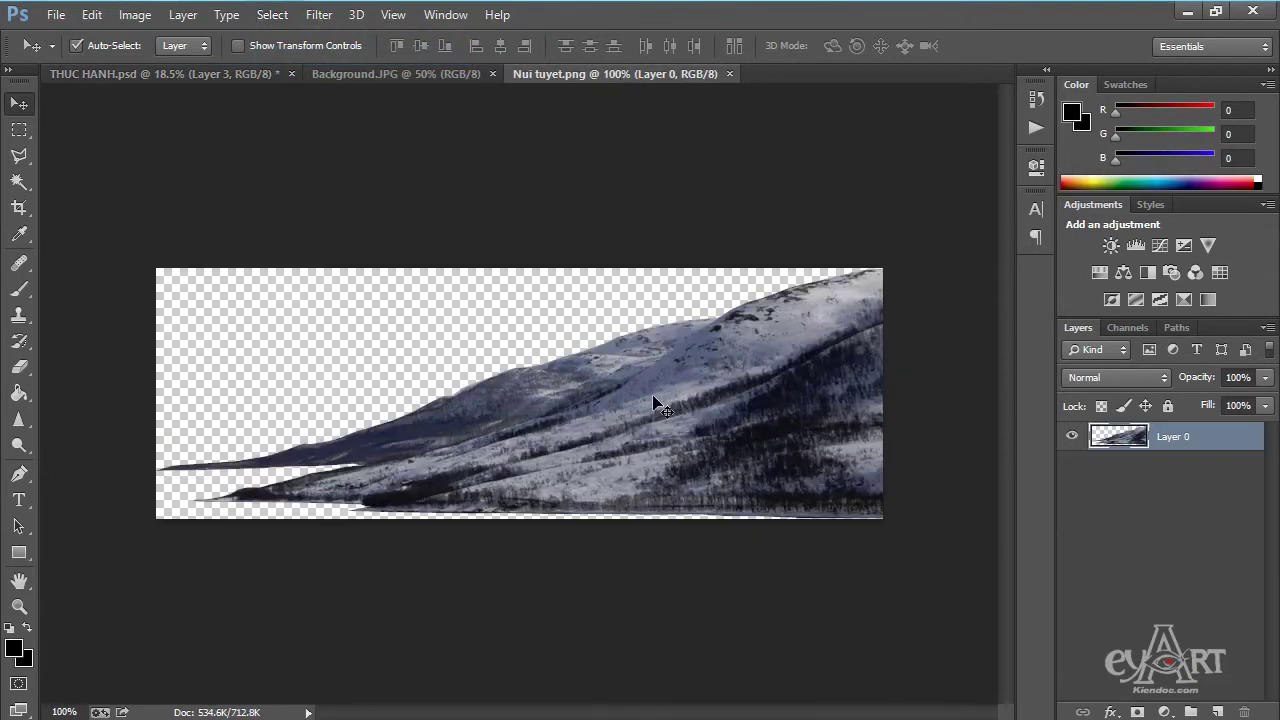
{"action": "left_click_drag", "start_coordinate": [735, 415], "coordinate": [296, 128]}
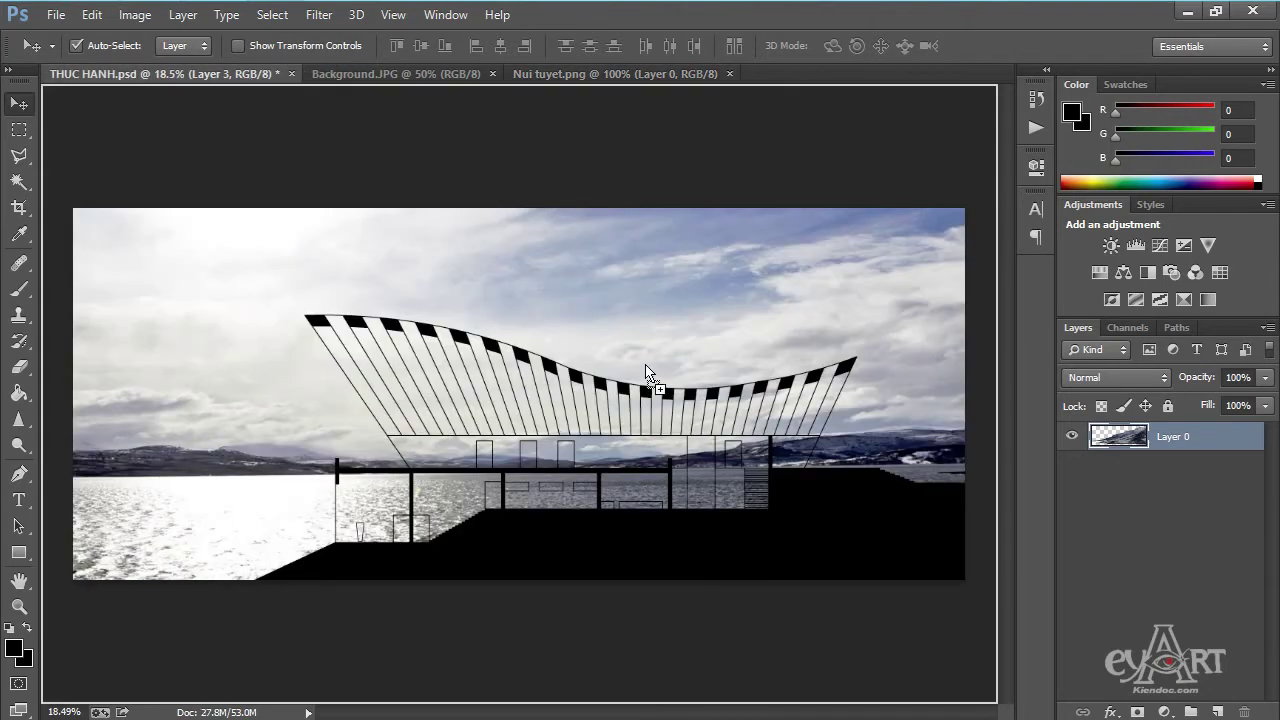
{"action": "mouse_move", "coordinate": [296, 128]}
{"action": "left_mouse_down"}
{"action": "mouse_move", "coordinate": [735, 458]}
{"action": "mouse_move", "coordinate": [697, 452]}
{"action": "left_mouse_up"}
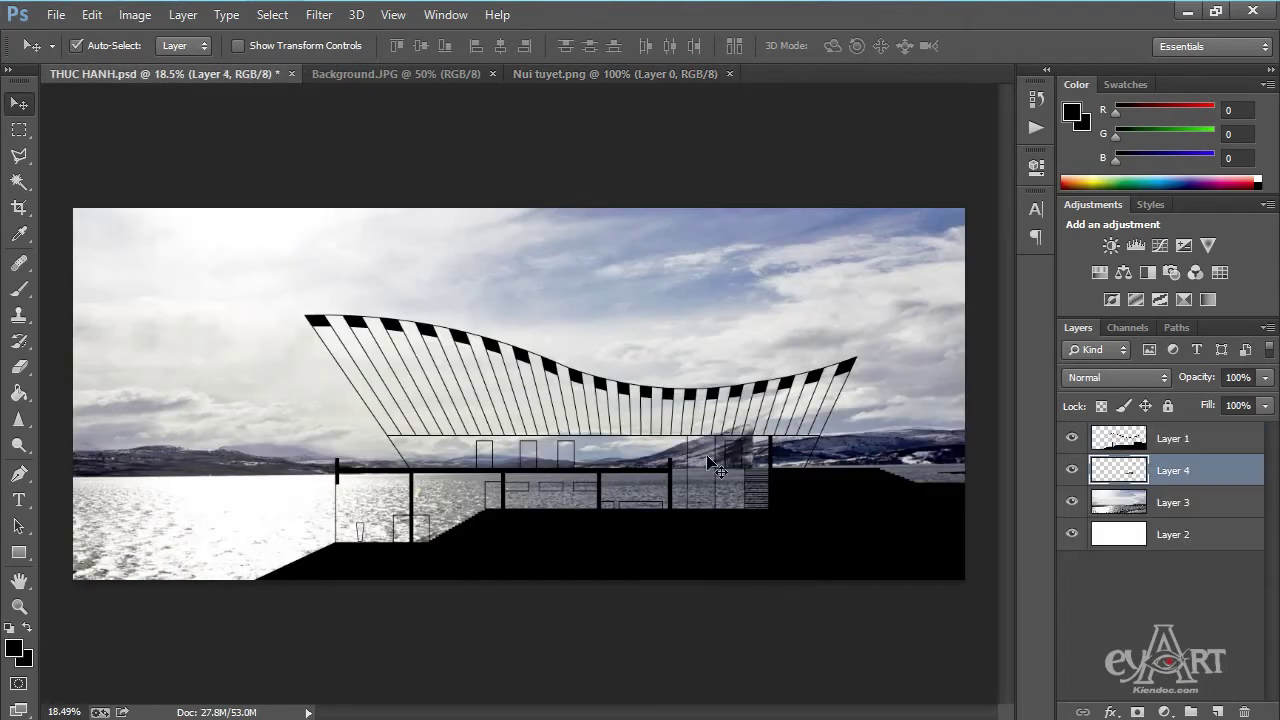
Move the mountain to the right horizon, enlarge it about 148%, and commit.
{"action": "key", "text": "ctrl+t"}
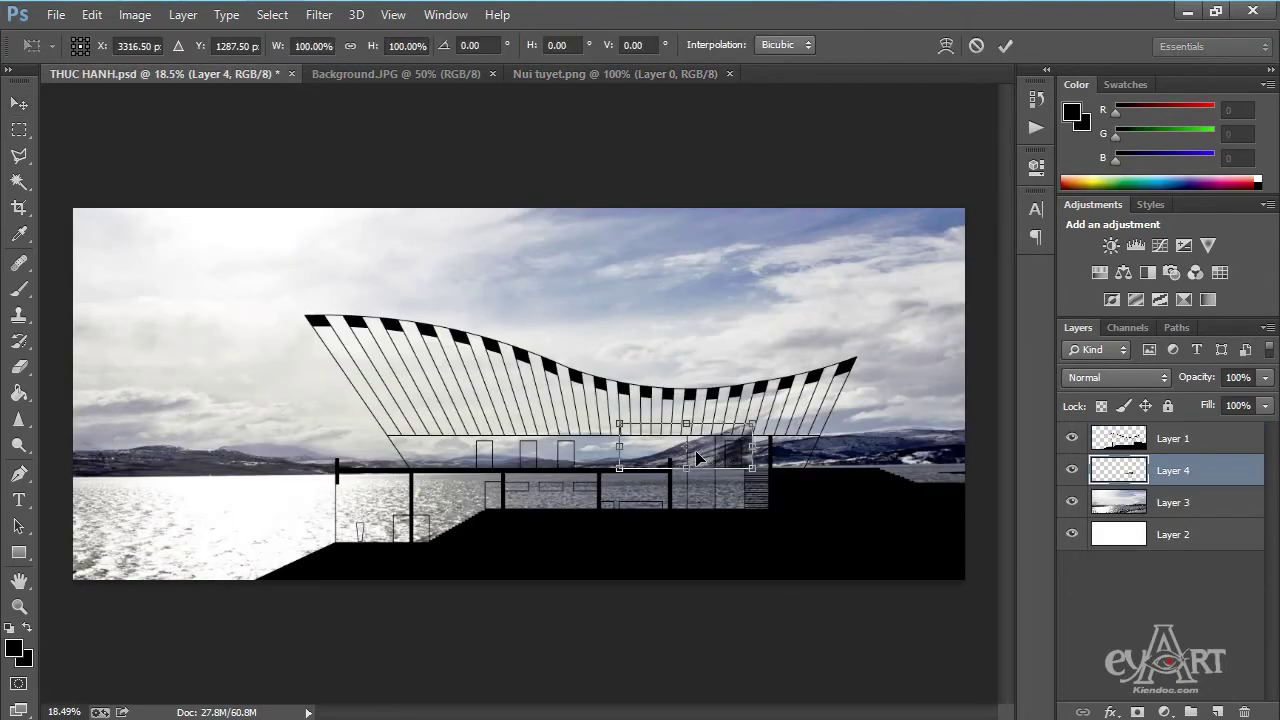
{"action": "mouse_move", "coordinate": [705, 458]}
{"action": "left_mouse_down"}
{"action": "mouse_move", "coordinate": [858, 456]}
{"action": "mouse_move", "coordinate": [860, 470]}
{"action": "left_mouse_up"}
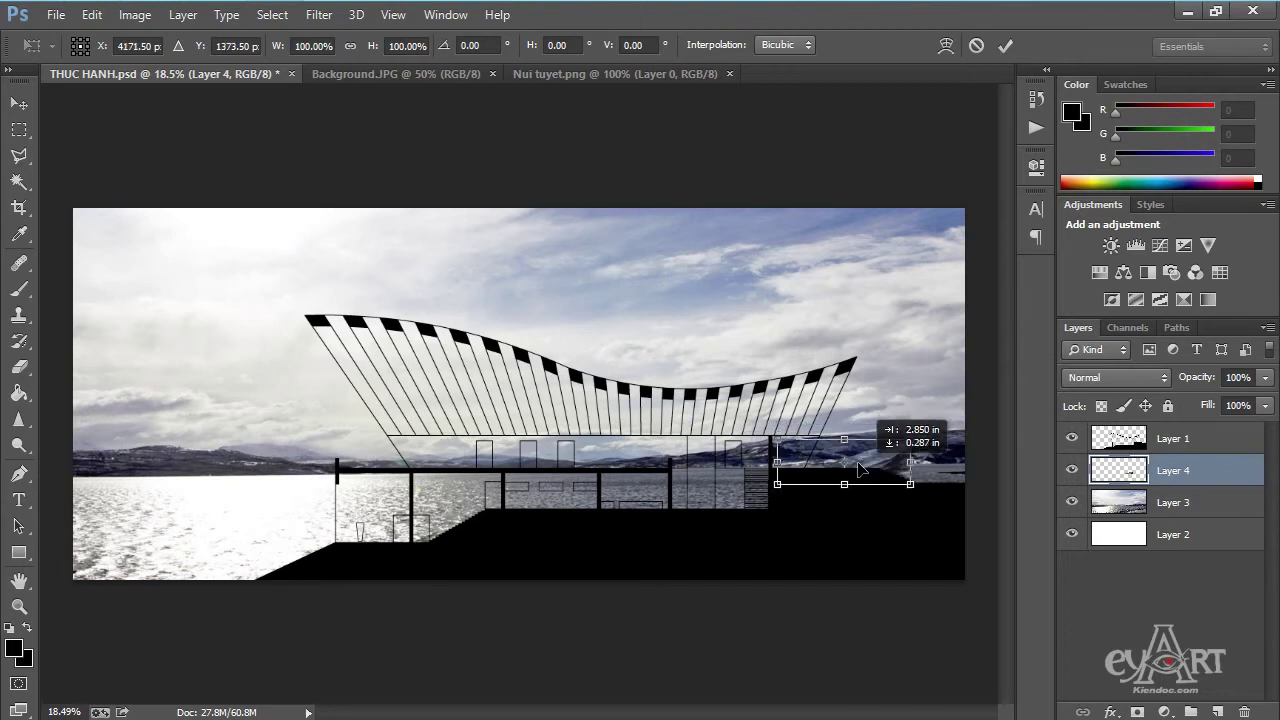
{"action": "left_click_drag", "start_coordinate": [860, 470], "coordinate": [862, 493]}
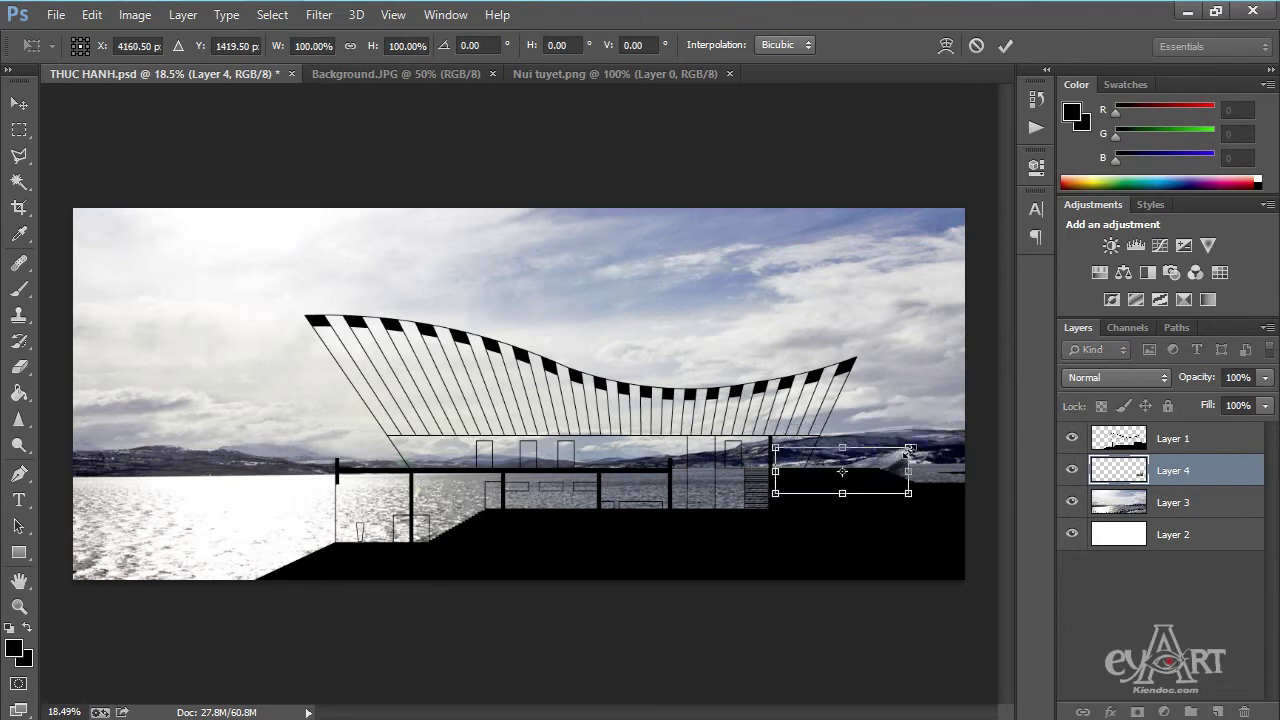
{"action": "mouse_move", "coordinate": [908, 451]}
{"action": "left_mouse_down"}
{"action": "mouse_move", "coordinate": [968, 387]}
{"action": "mouse_move", "coordinate": [971, 424]}
{"action": "left_mouse_up"}
{"action": "left_click_drag", "start_coordinate": [928, 470], "coordinate": [928, 458]}
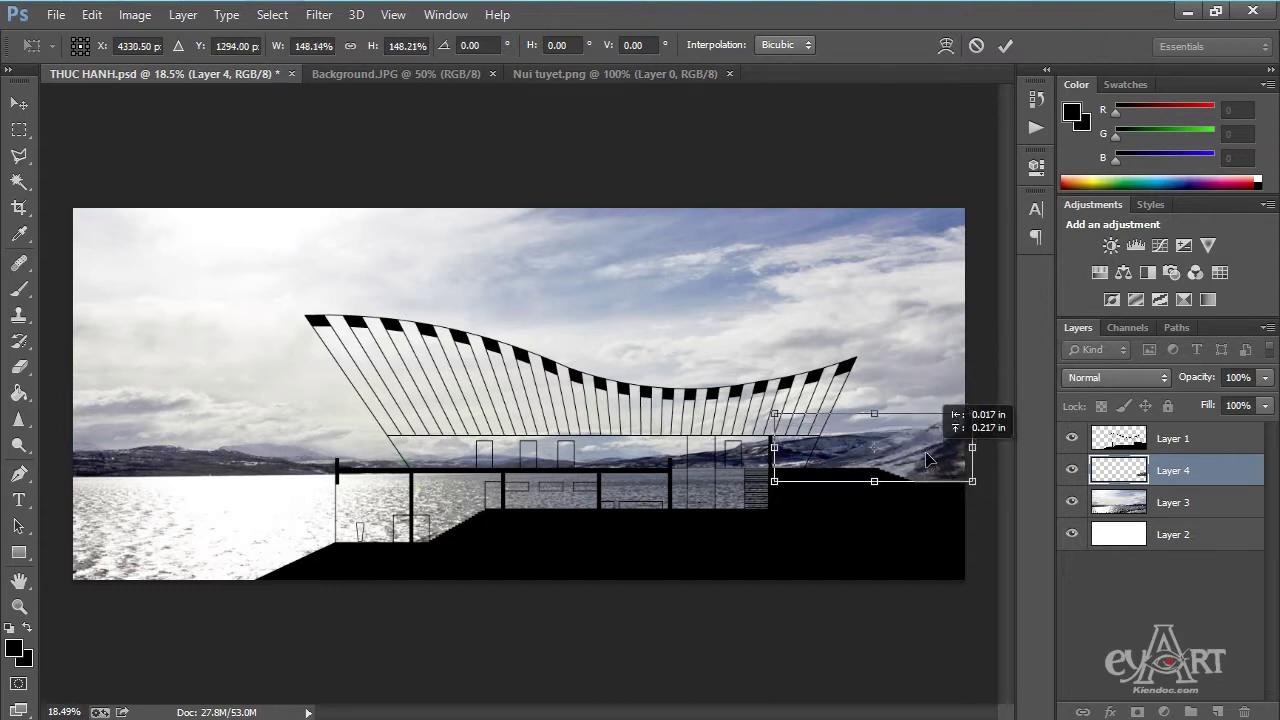
{"action": "key", "text": "shift+Left"}
{"action": "key", "text": "shift+Left"}
{"action": "key", "text": "shift+Left"}
{"action": "key", "text": "shift+Right"}
{"action": "key", "text": "shift+Right"}
{"action": "key", "text": "shift+Right"}
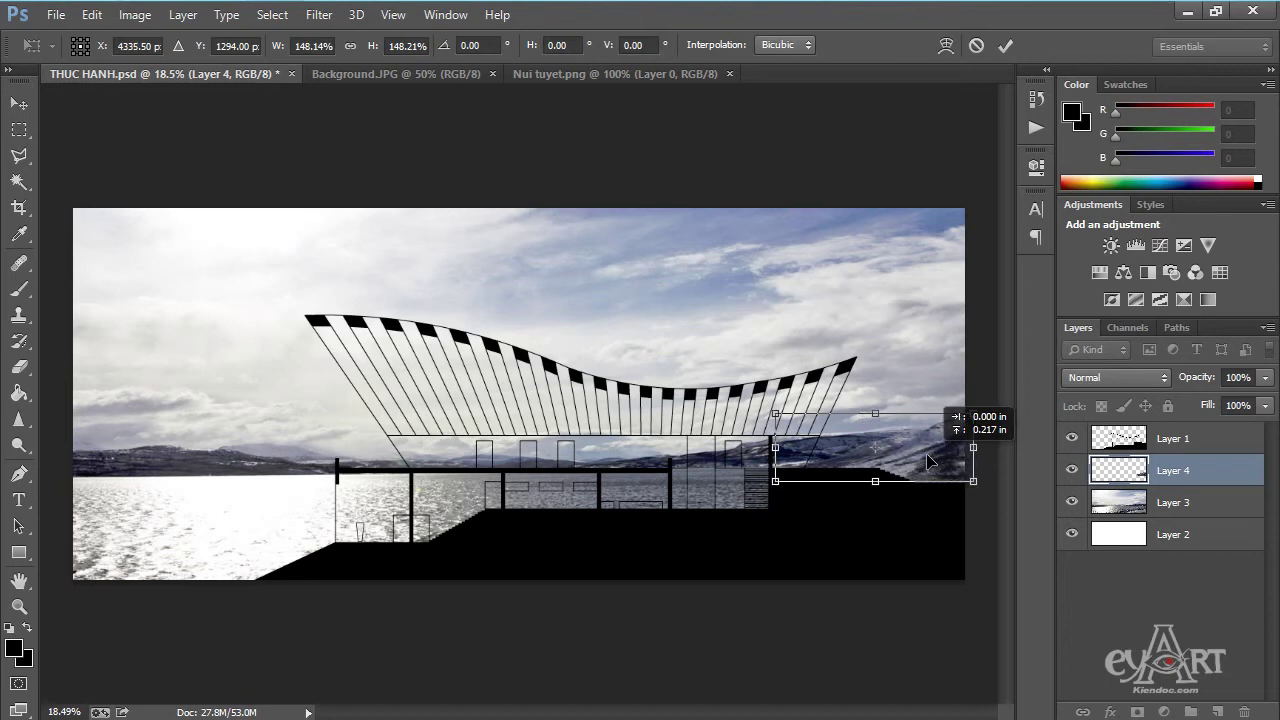
{"action": "key", "text": "Return"}
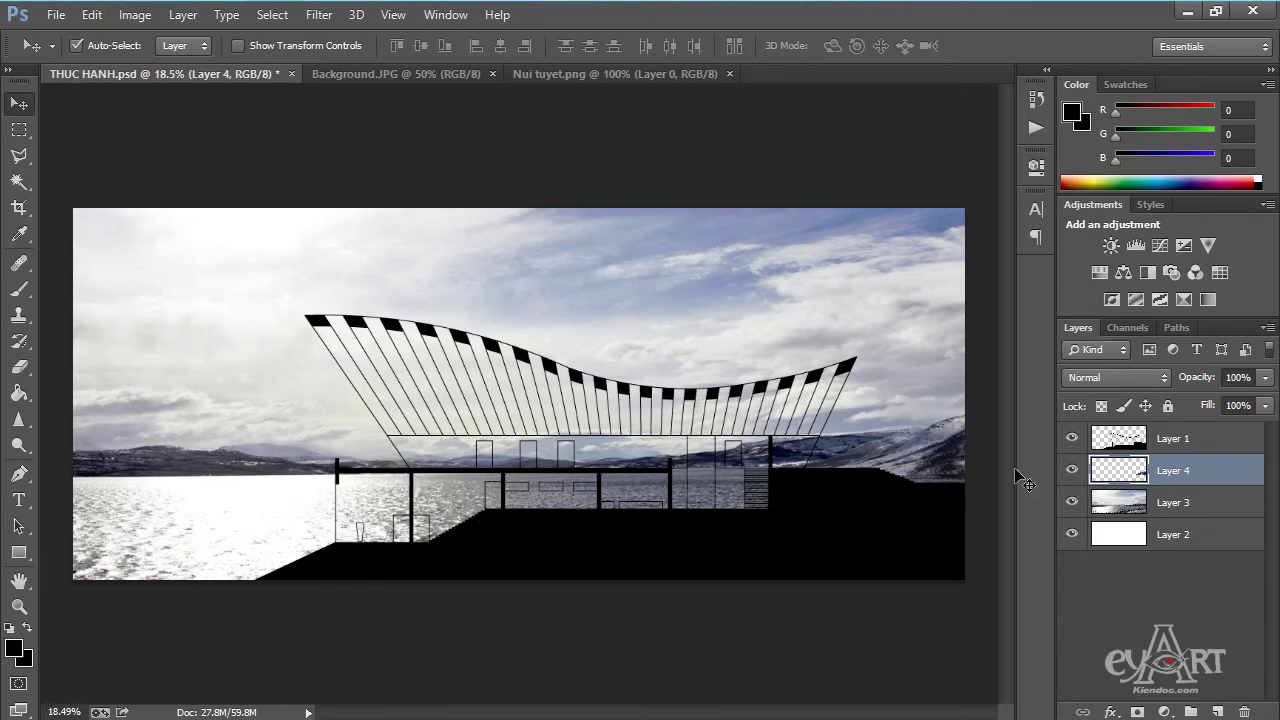
{"action": "left_click", "coordinate": [1200, 441]}
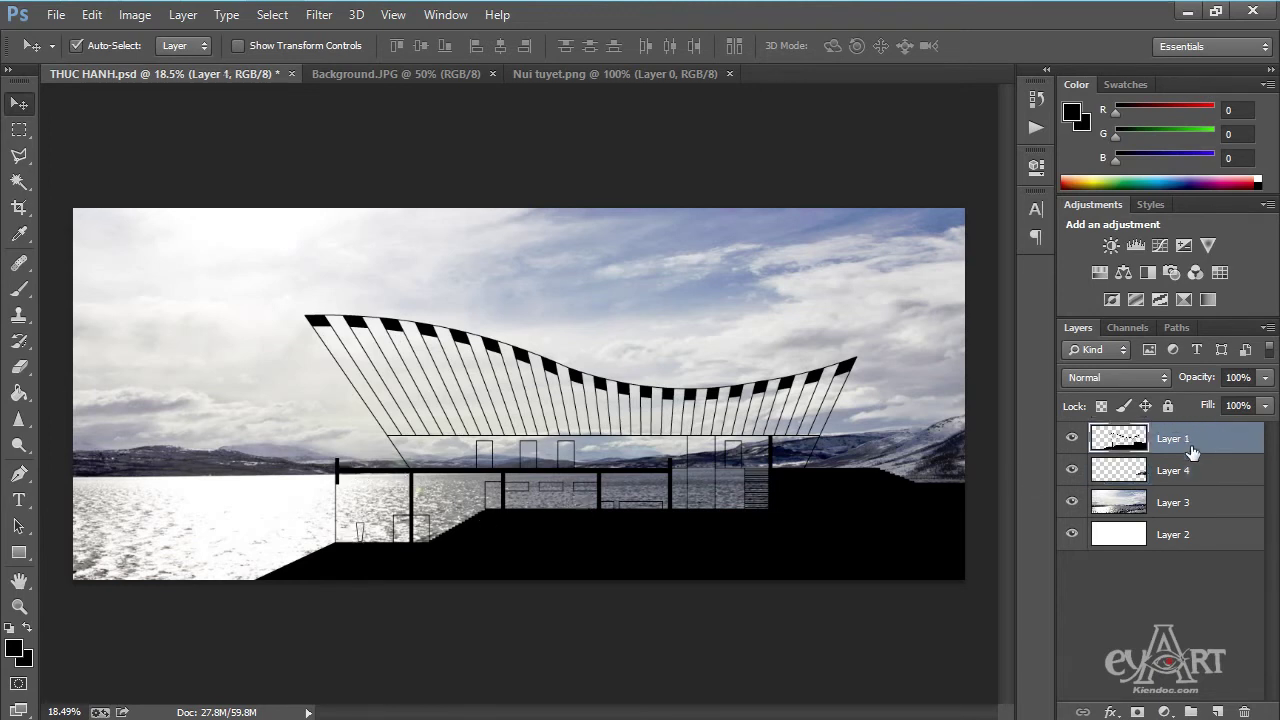
Select the building by inverting a Magic Wand pick and add Layer 5 below Layer 1.
{"action": "left_click", "coordinate": [18, 182]}
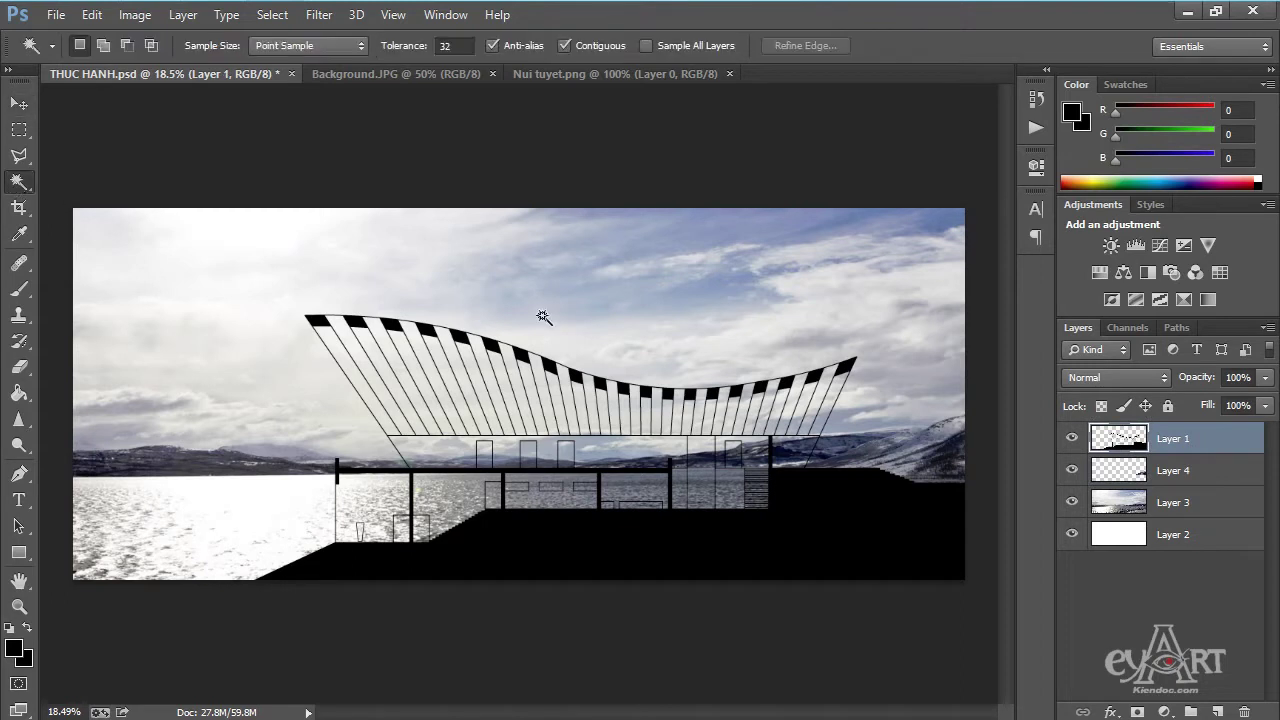
{"action": "left_click", "coordinate": [644, 278]}
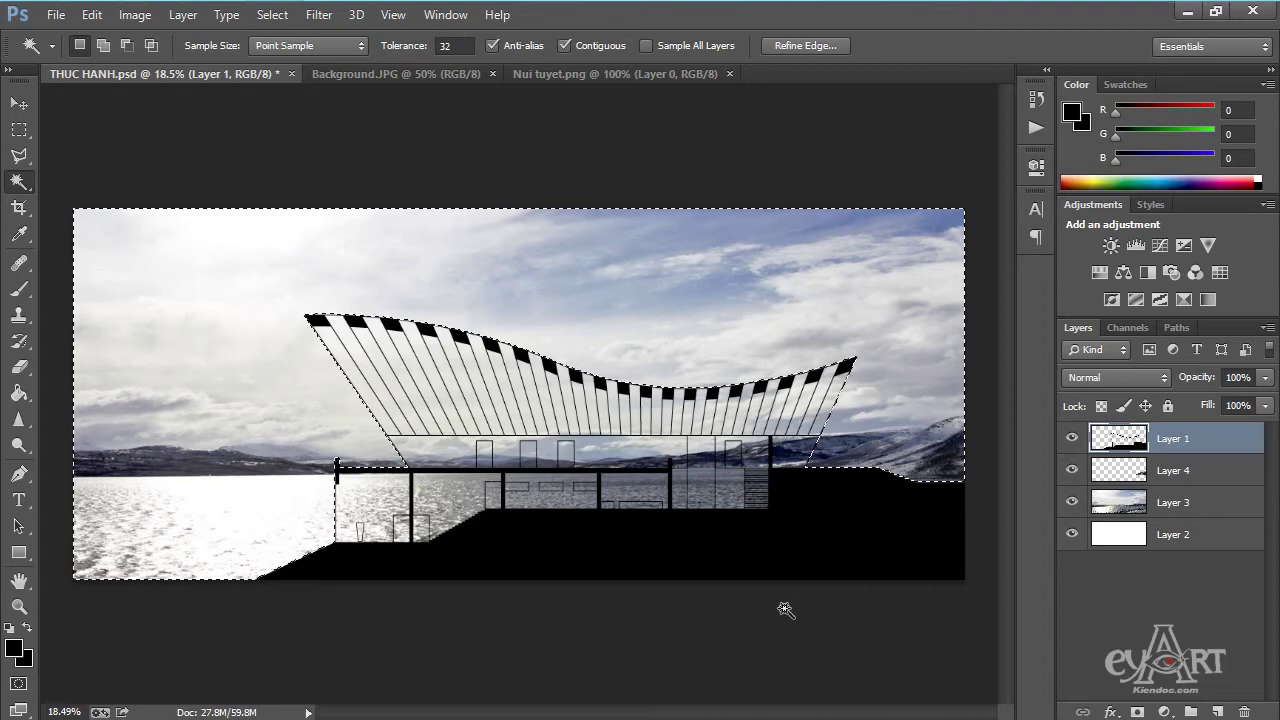
{"action": "key", "text": "ctrl+shift+i"}
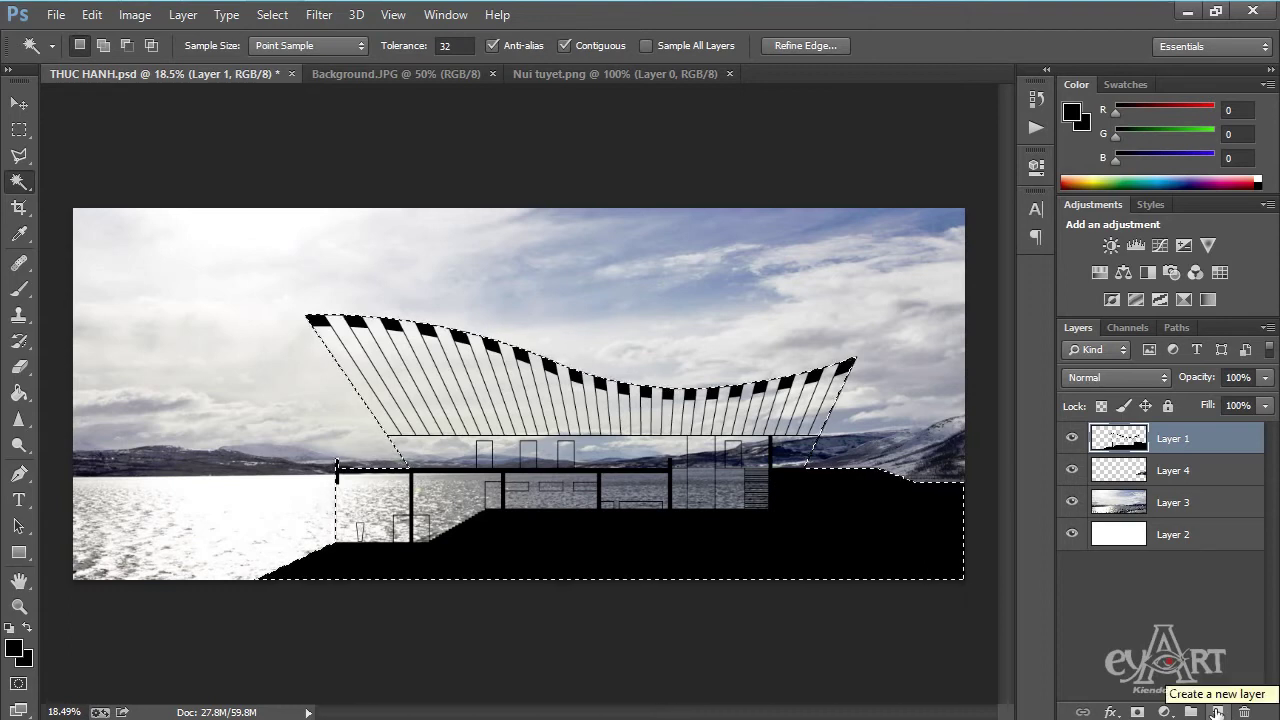
{"action": "left_click", "coordinate": [1217, 711]}
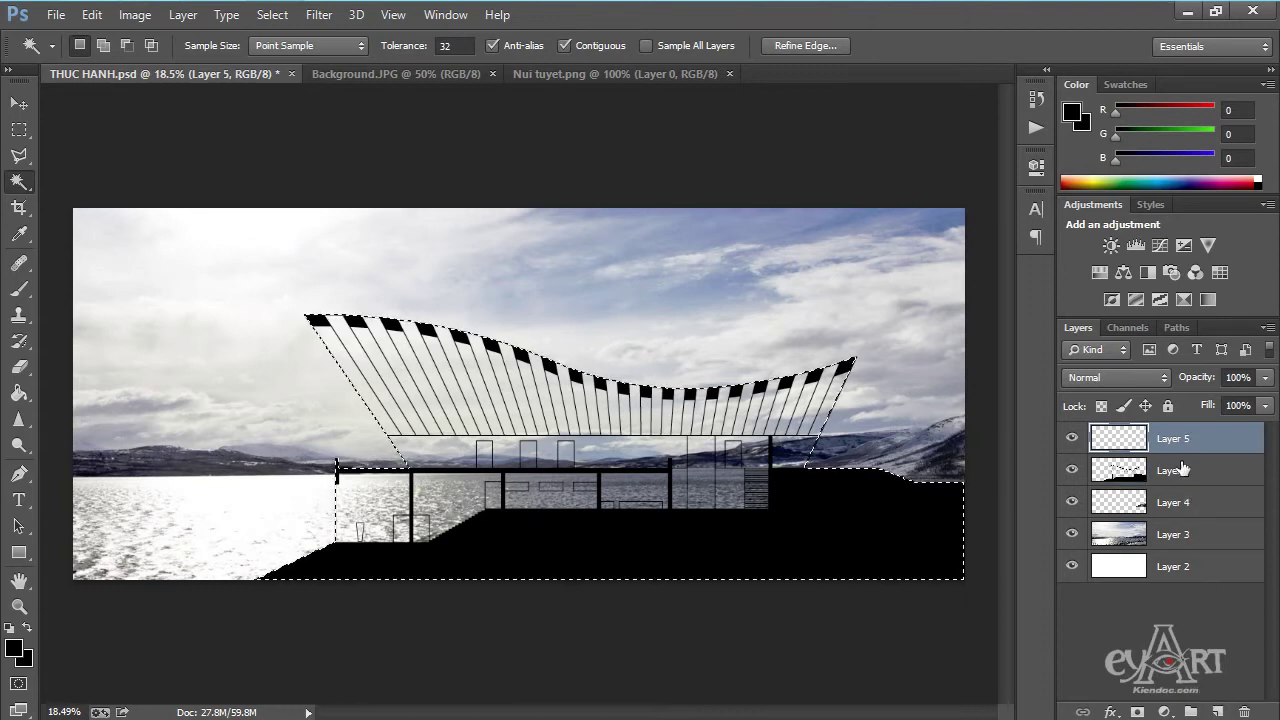
{"action": "left_click_drag", "start_coordinate": [1196, 441], "coordinate": [1197, 488]}
Fill the building selection with grey (106, 104, 104) and deselect.
{"action": "left_click", "coordinate": [12, 652]}
{"action": "left_click_drag", "start_coordinate": [731, 346], "coordinate": [721, 323]}
{"action": "left_click", "coordinate": [1163, 168]}
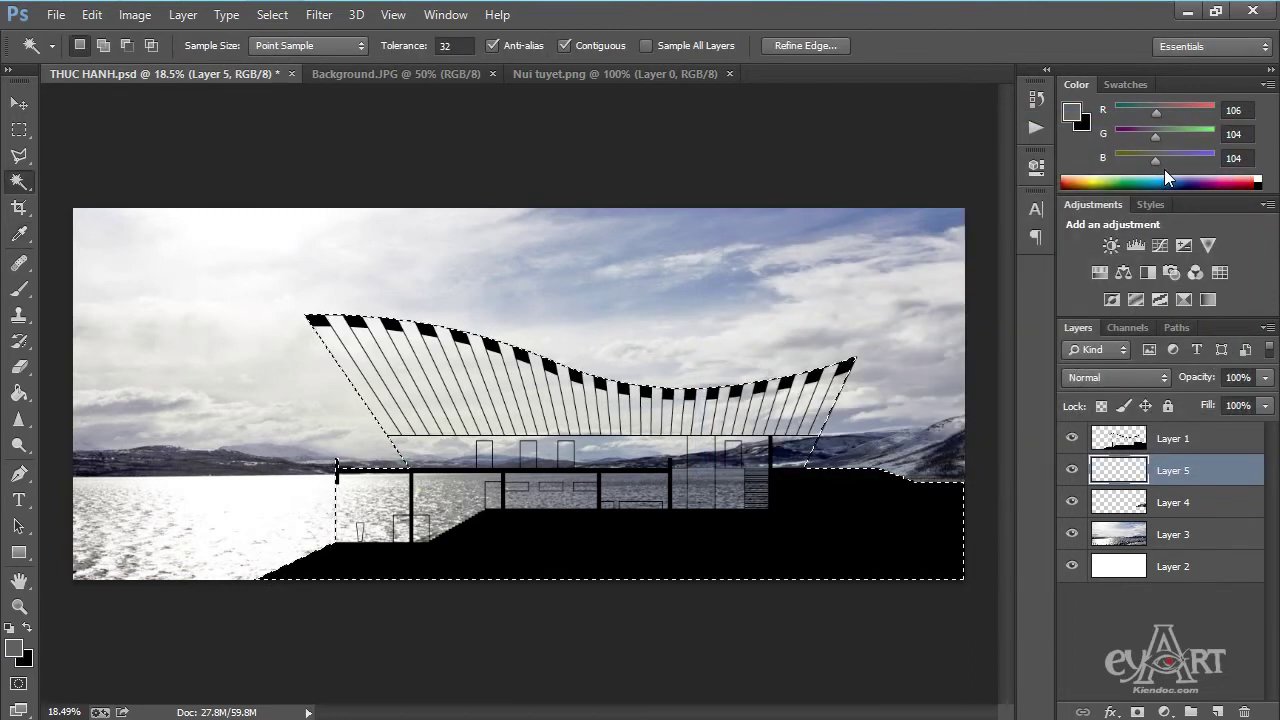
{"action": "left_click", "coordinate": [19, 393]}
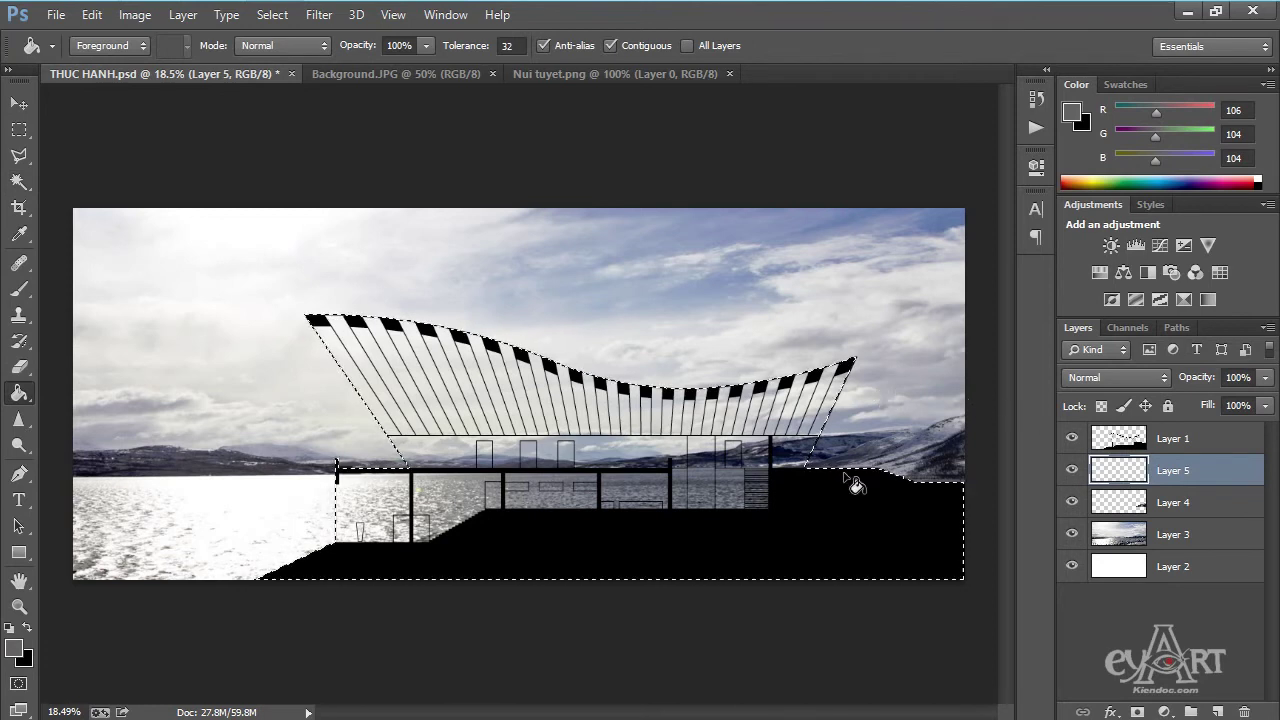
{"action": "left_click", "coordinate": [666, 484]}
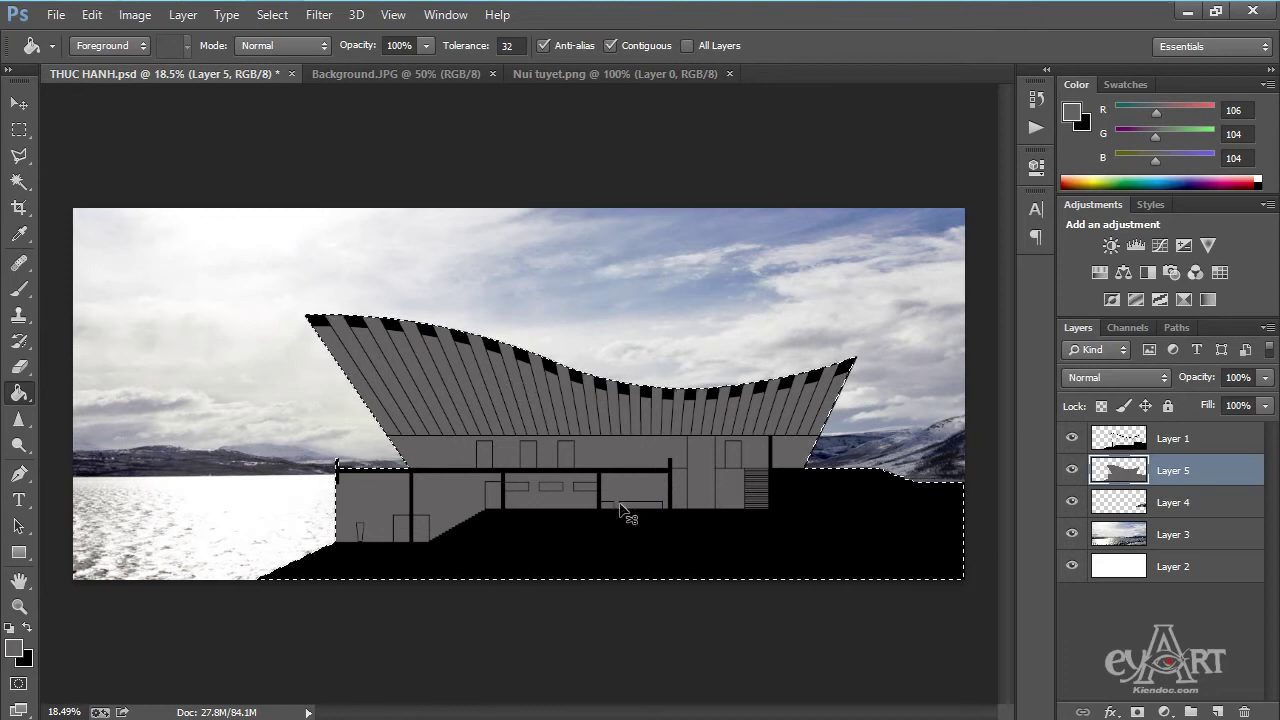
{"action": "key", "text": "ctrl+d"}
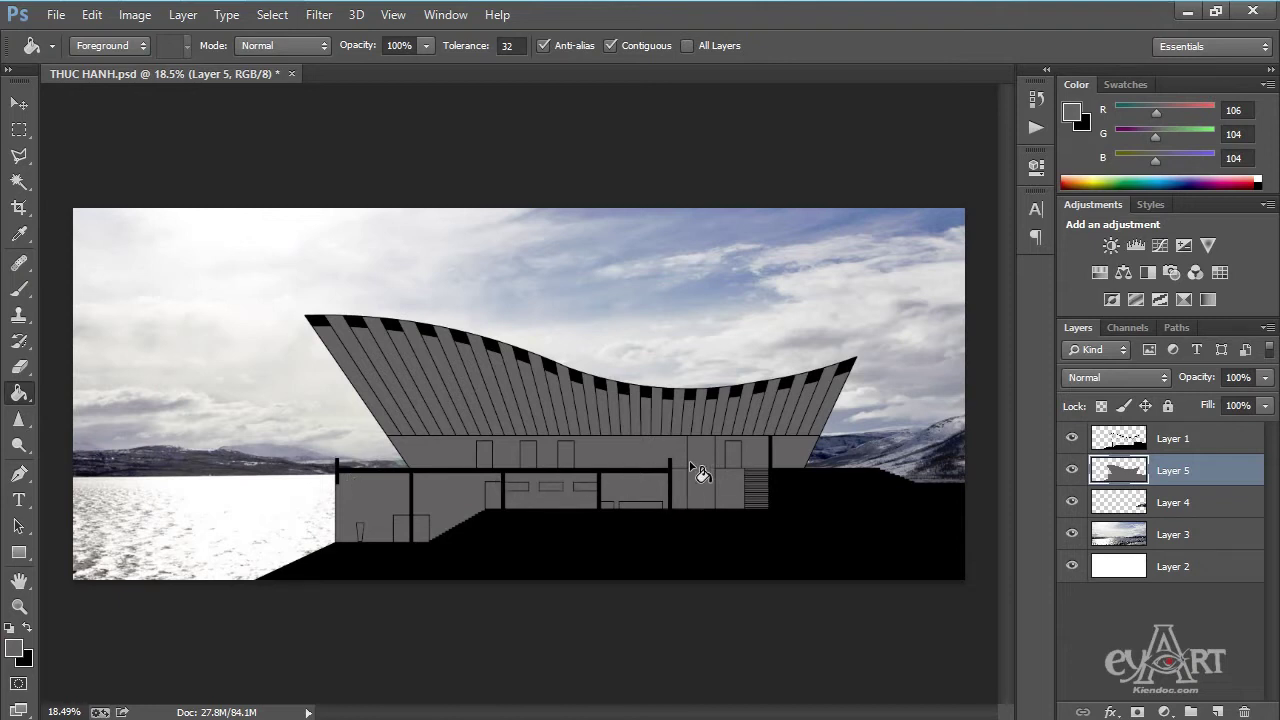
{"action": "left_click", "coordinate": [62, 19]}
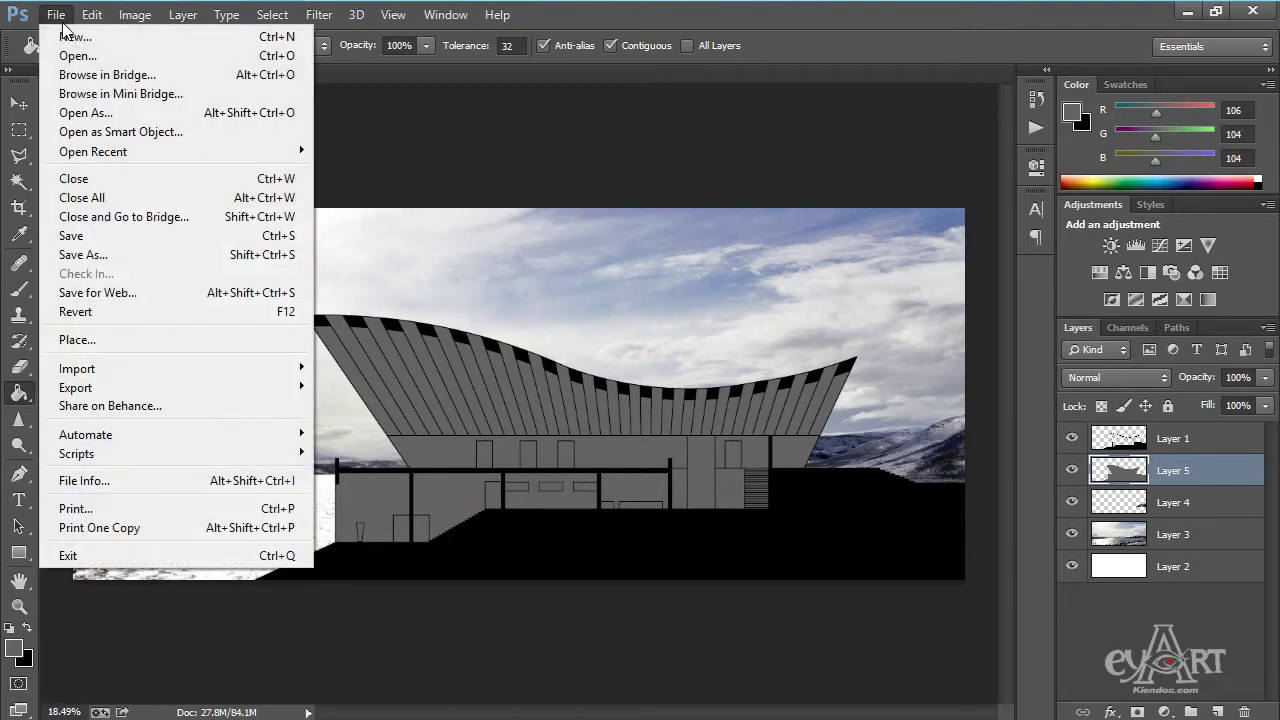
Open Go.jpg and drag the wood texture into THUC HANH.psd as Layer 6.
{"action": "left_click", "coordinate": [86, 56]}
{"action": "left_click", "coordinate": [447, 410]}
{"action": "left_click", "coordinate": [666, 528]}
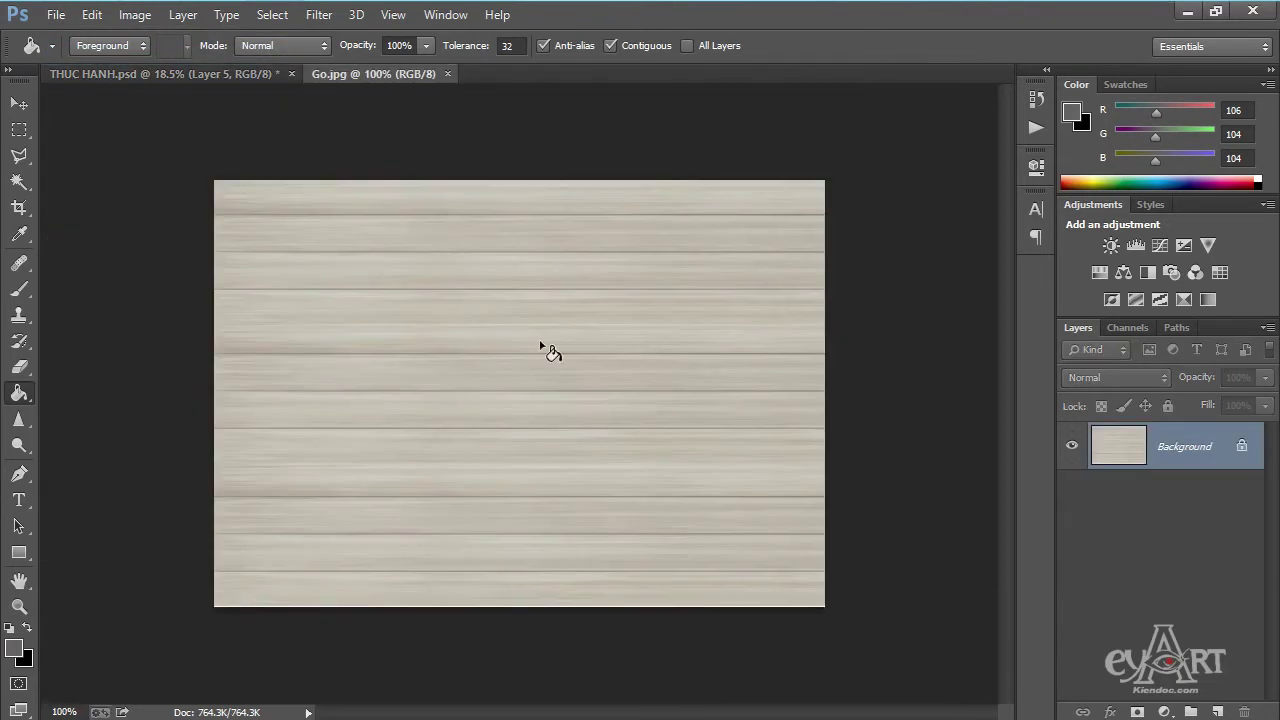
{"action": "left_click", "coordinate": [16, 104]}
{"action": "mouse_move", "coordinate": [394, 343]}
{"action": "left_mouse_down"}
{"action": "mouse_move", "coordinate": [176, 82]}
{"action": "mouse_move", "coordinate": [500, 390]}
{"action": "left_mouse_up"}
{"action": "left_click_drag", "start_coordinate": [391, 501], "coordinate": [394, 534]}
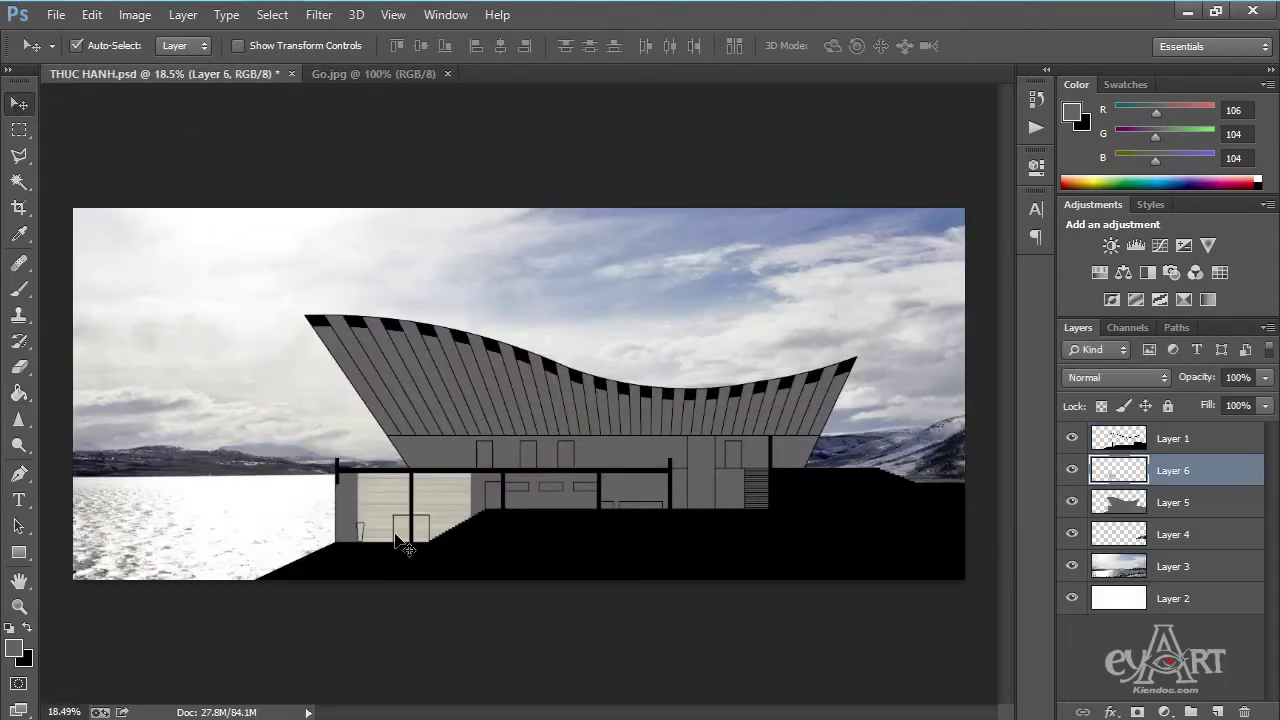
Place the wood layer beneath Layer 1 and align it with the floor line.
{"action": "scroll", "coordinate": [391, 515], "scroll_direction": "up", "scroll_amount": 2}
{"action": "scroll", "coordinate": [389, 510], "scroll_direction": "up", "scroll_amount": 2}
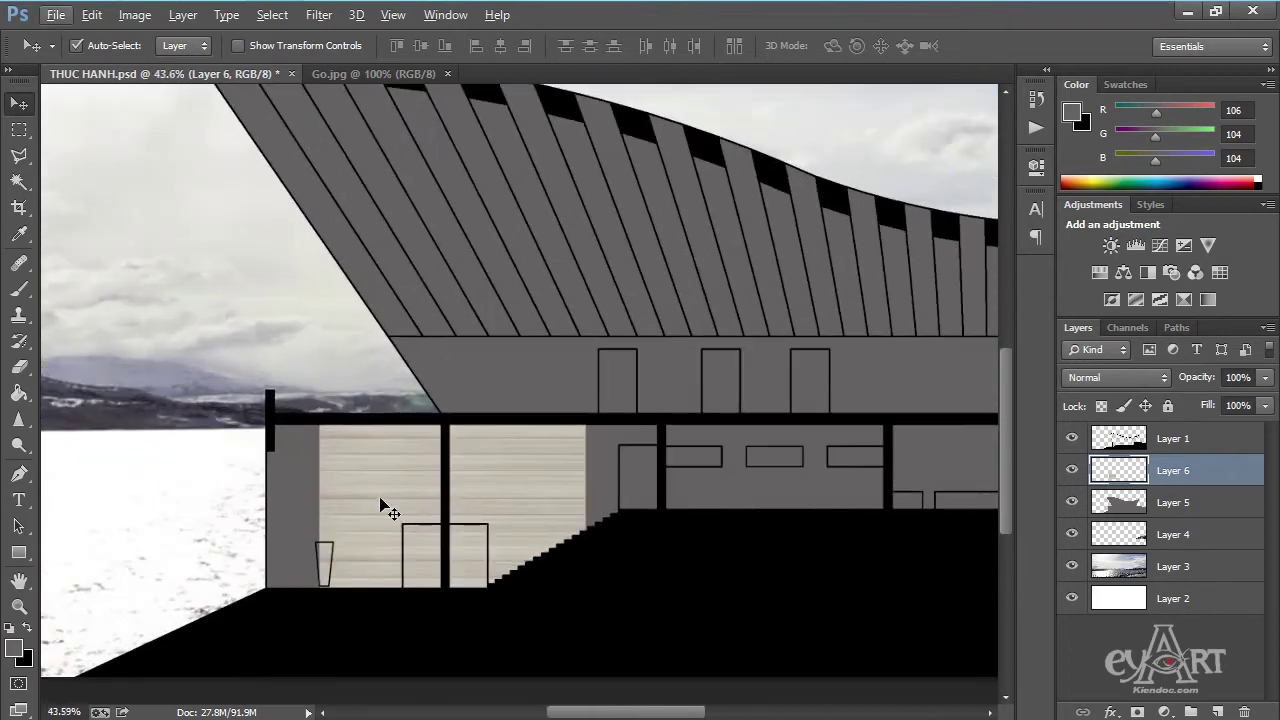
{"action": "left_click_drag", "start_coordinate": [383, 502], "coordinate": [328, 503]}
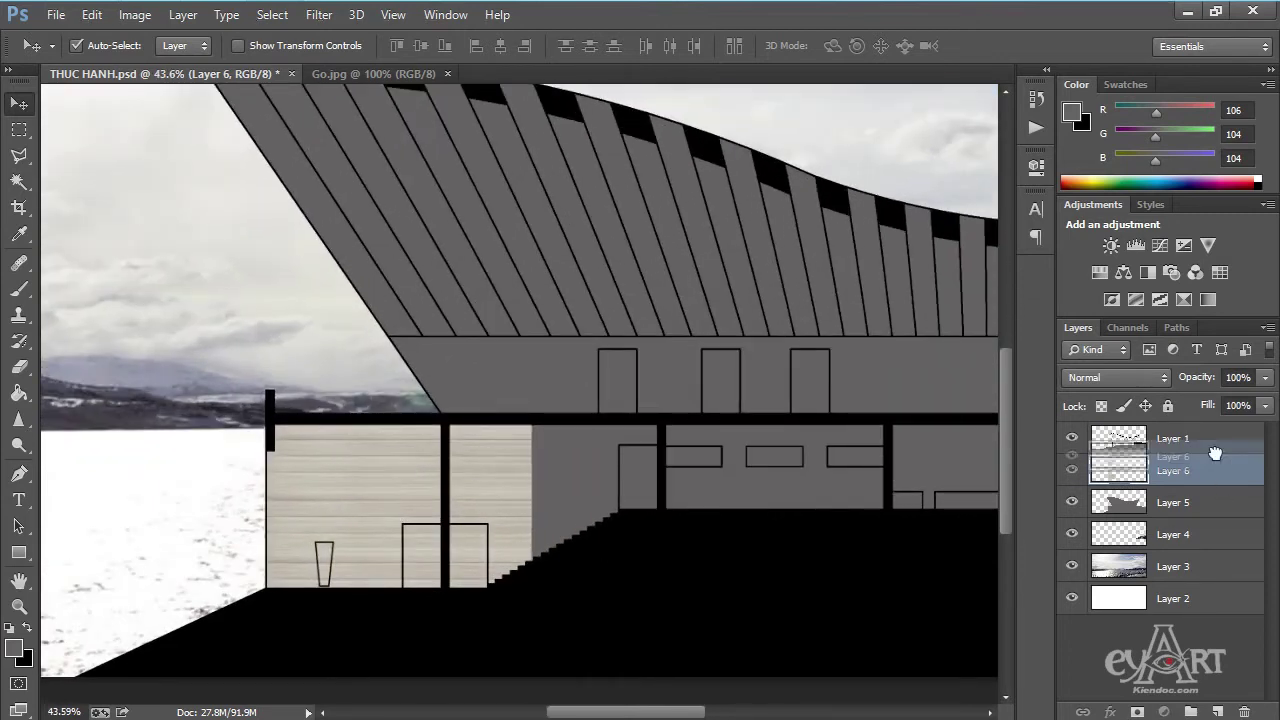
{"action": "left_click_drag", "start_coordinate": [1220, 487], "coordinate": [1215, 428]}
{"action": "mouse_move", "coordinate": [368, 511]}
{"action": "left_mouse_down"}
{"action": "mouse_move", "coordinate": [376, 439]}
{"action": "mouse_move", "coordinate": [364, 452]}
{"action": "left_mouse_up"}
{"action": "left_click_drag", "start_coordinate": [1216, 441], "coordinate": [1222, 490]}
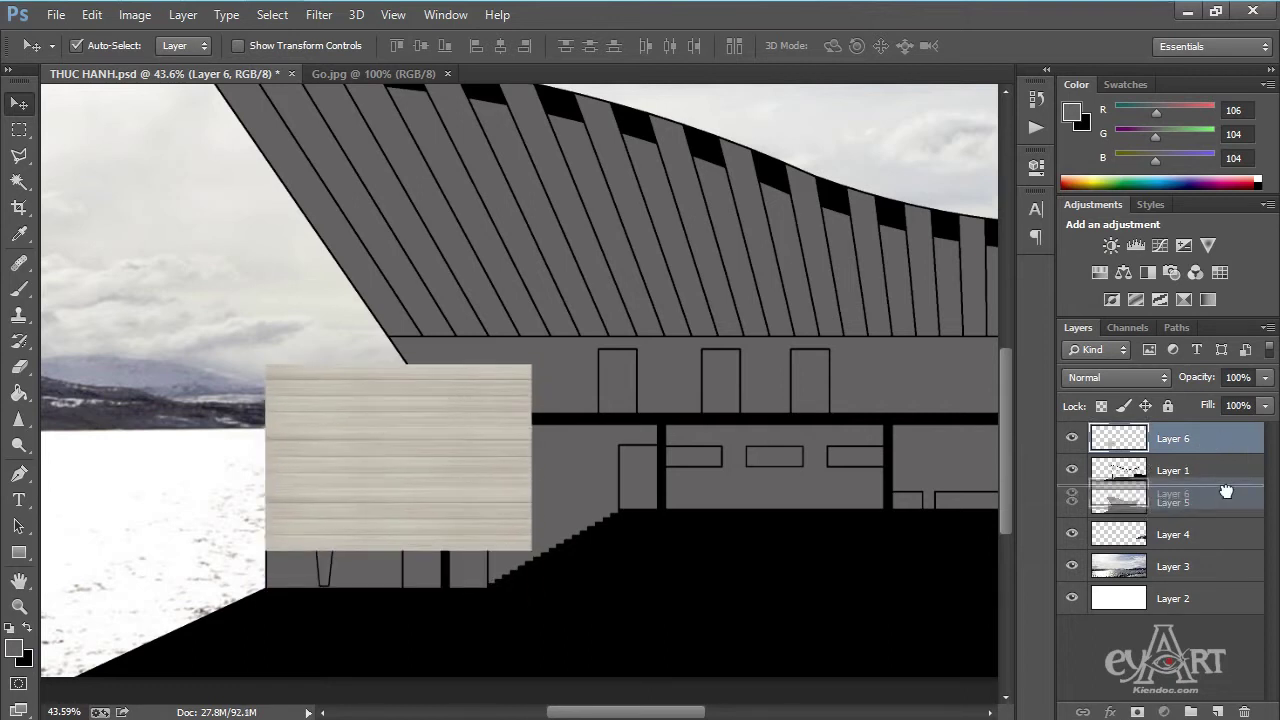
{"action": "left_click_drag", "start_coordinate": [360, 511], "coordinate": [364, 531]}
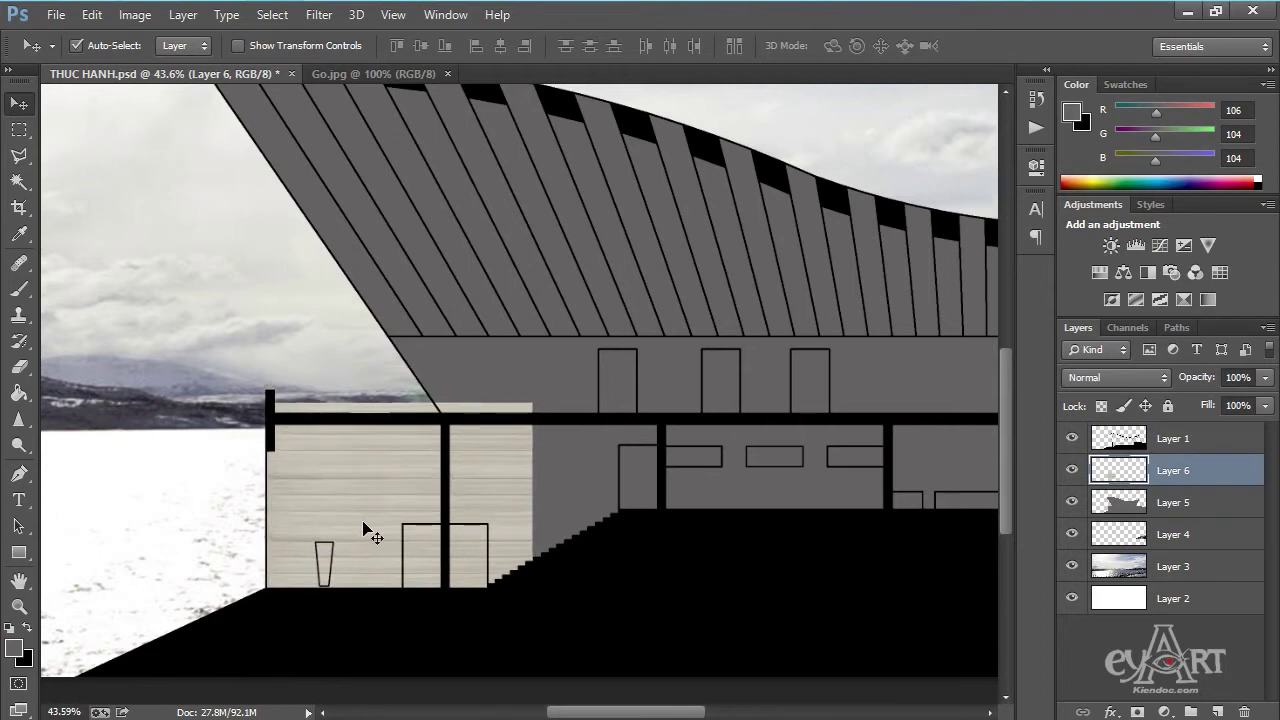
Scale the wood texture up to the roof and across the building's full width.
{"action": "key", "text": "ctrl+t"}
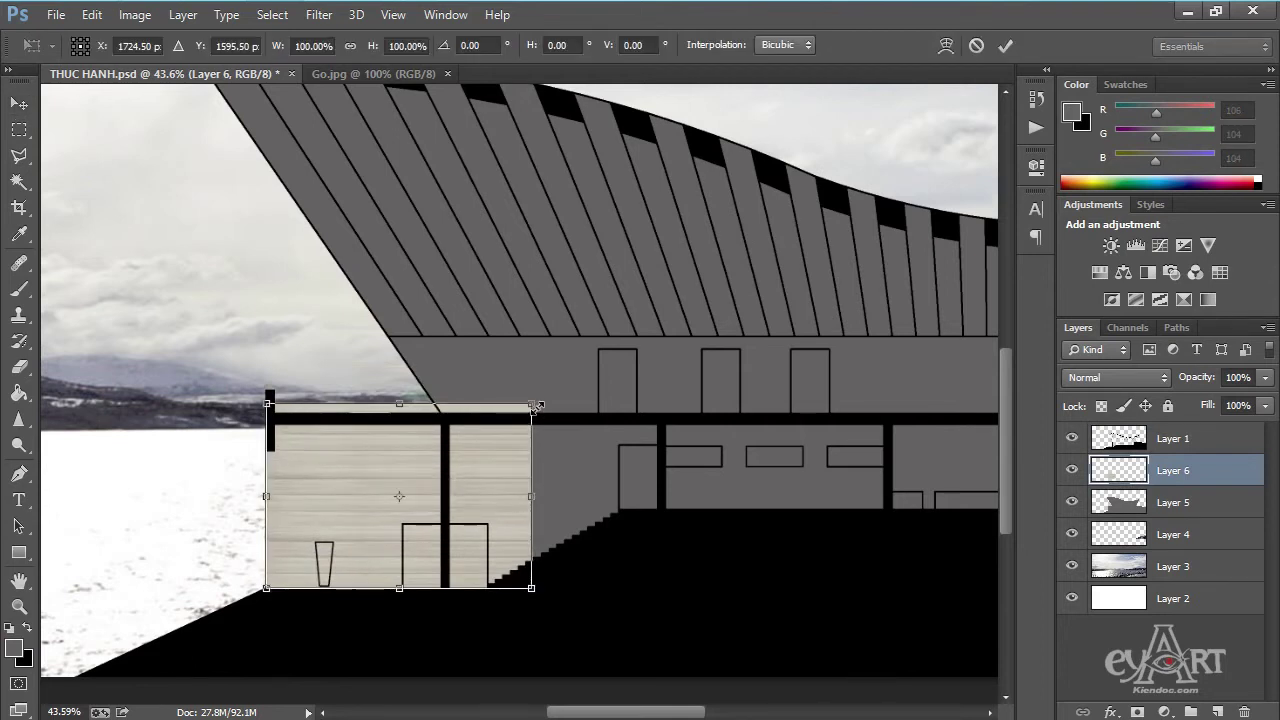
{"action": "scroll", "coordinate": [535, 408], "scroll_direction": "up", "scroll_amount": 1}
{"action": "scroll", "coordinate": [535, 408], "scroll_direction": "up", "scroll_amount": 2}
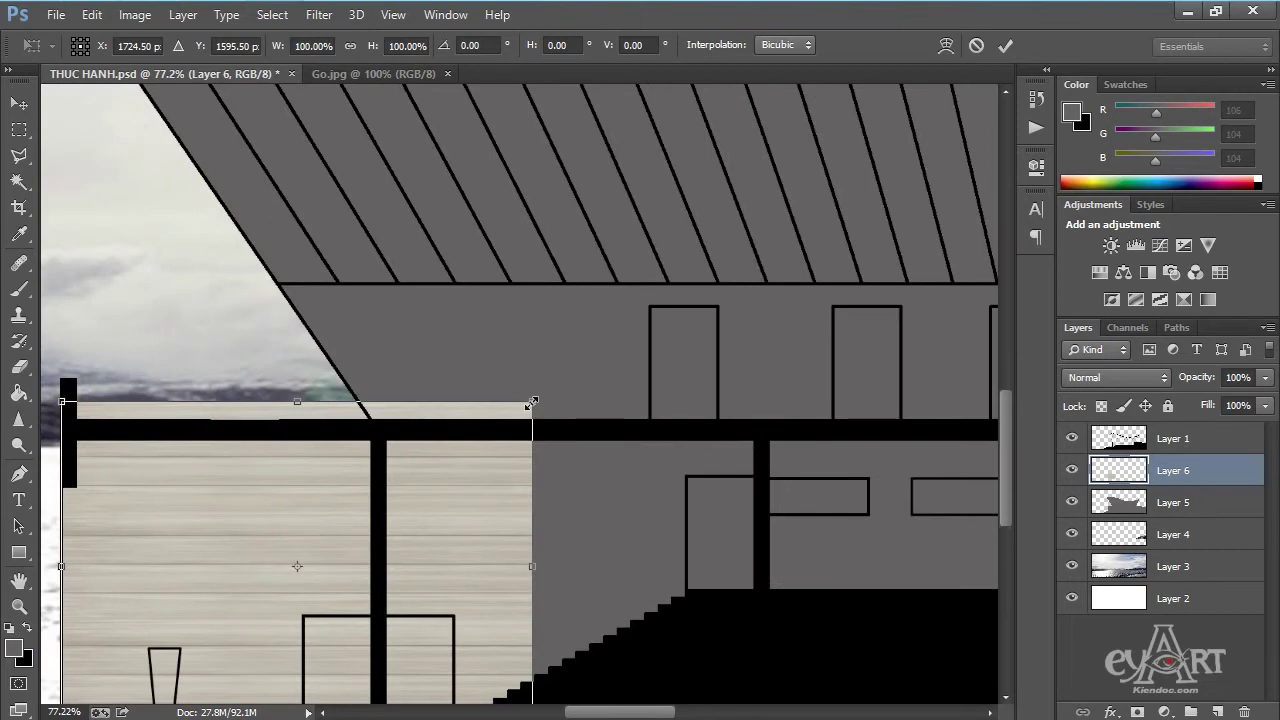
{"action": "left_click_drag", "start_coordinate": [532, 403], "coordinate": [681, 254]}
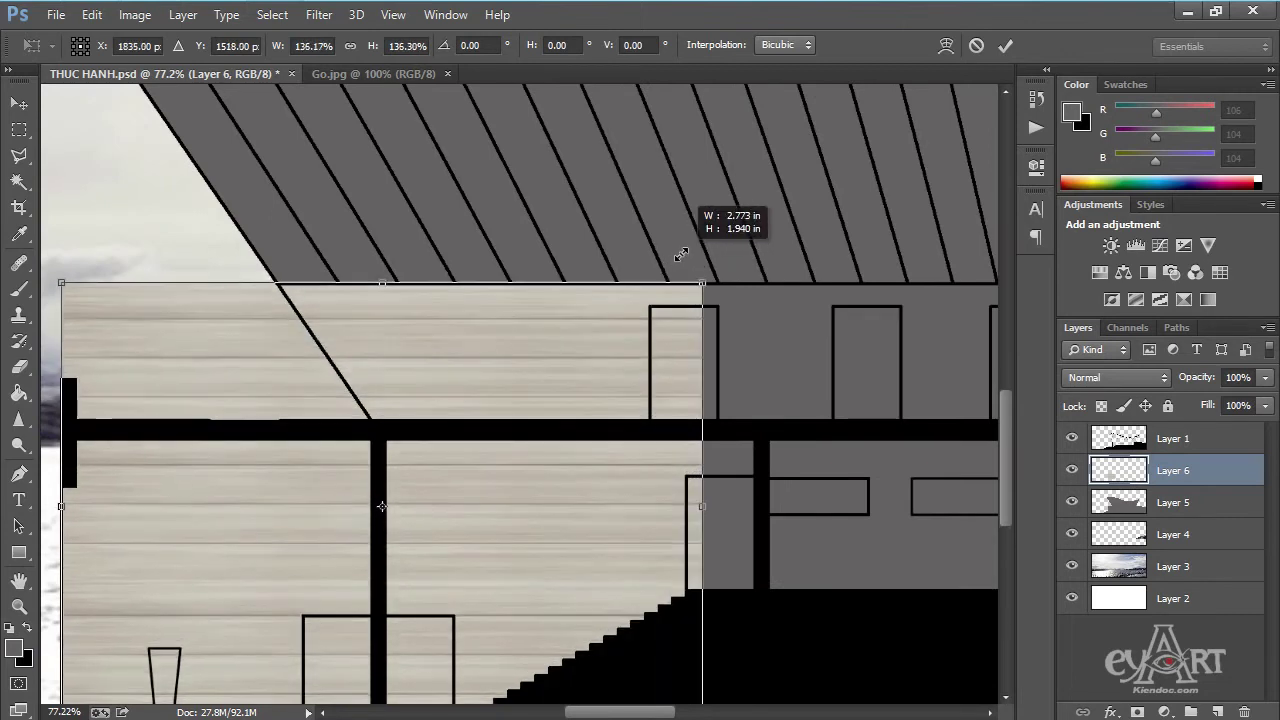
{"action": "left_click_drag", "start_coordinate": [681, 254], "coordinate": [679, 255]}
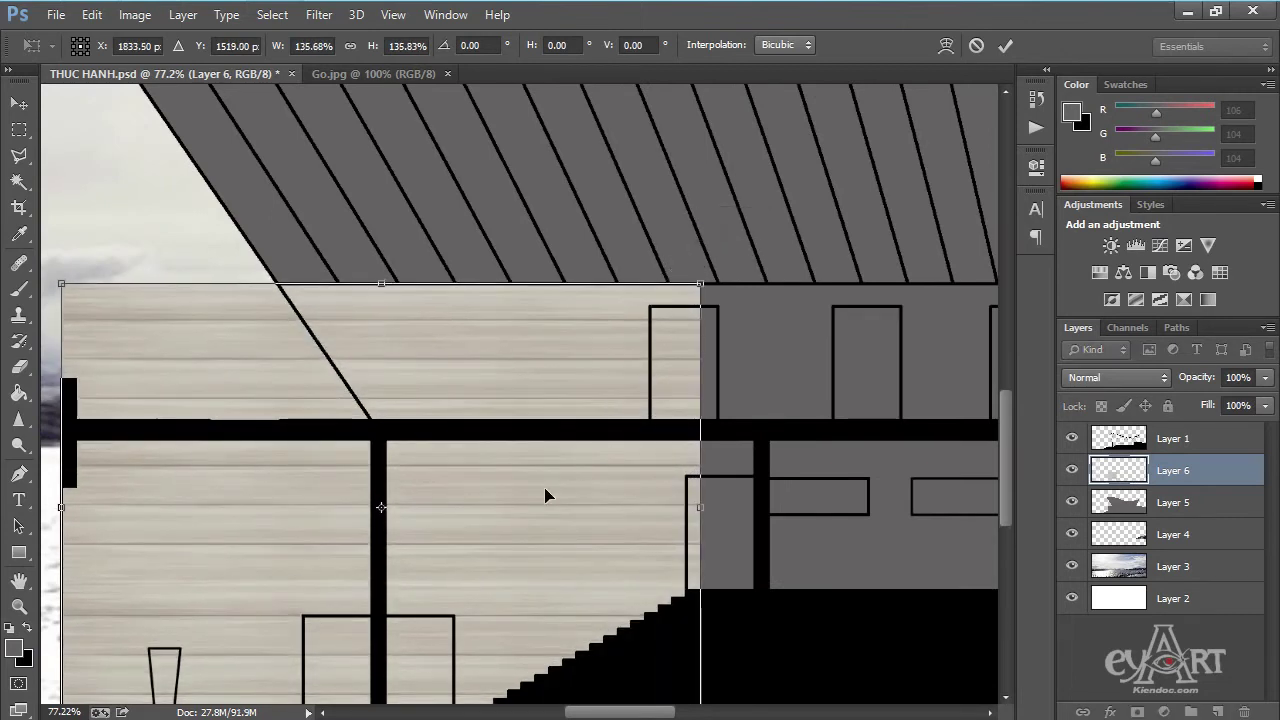
{"action": "scroll", "coordinate": [428, 506], "scroll_direction": "down", "scroll_amount": 2}
{"action": "scroll", "coordinate": [423, 506], "scroll_direction": "down", "scroll_amount": 3}
{"action": "scroll", "coordinate": [423, 506], "scroll_direction": "down", "scroll_amount": 1}
{"action": "scroll", "coordinate": [423, 506], "scroll_direction": "down", "scroll_amount": 1}
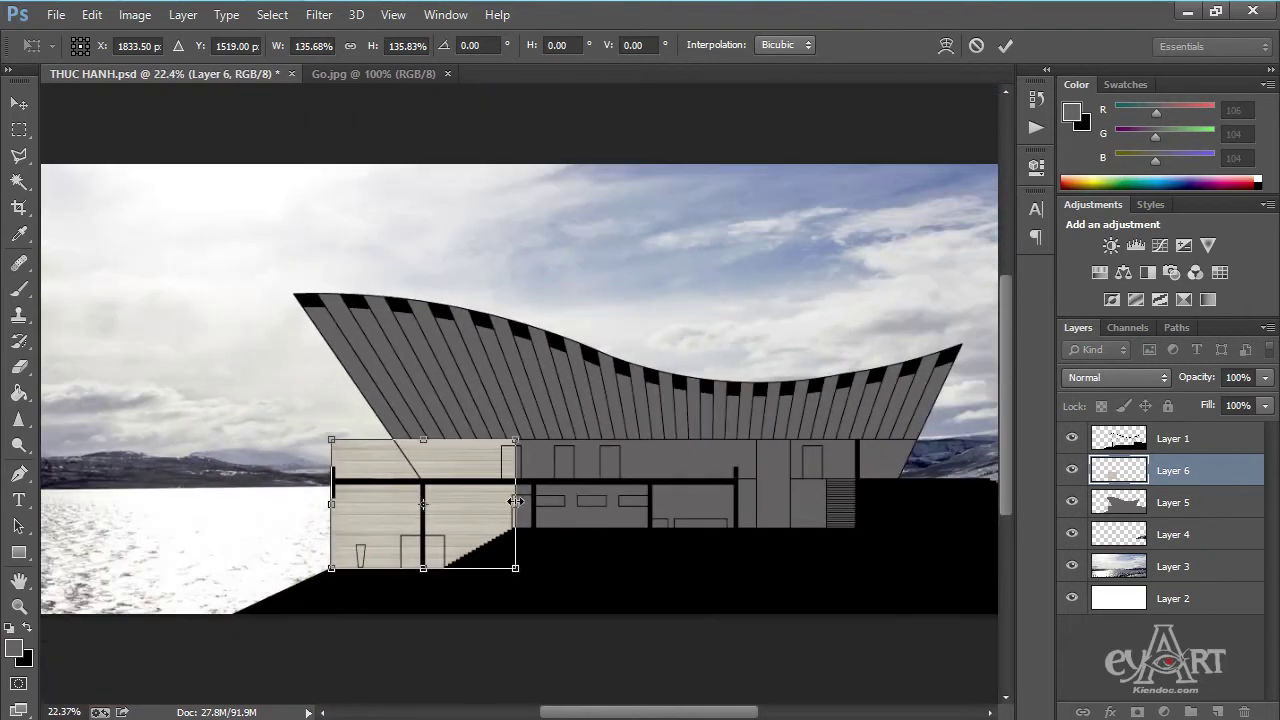
{"action": "left_click_drag", "start_coordinate": [515, 503], "coordinate": [924, 503]}
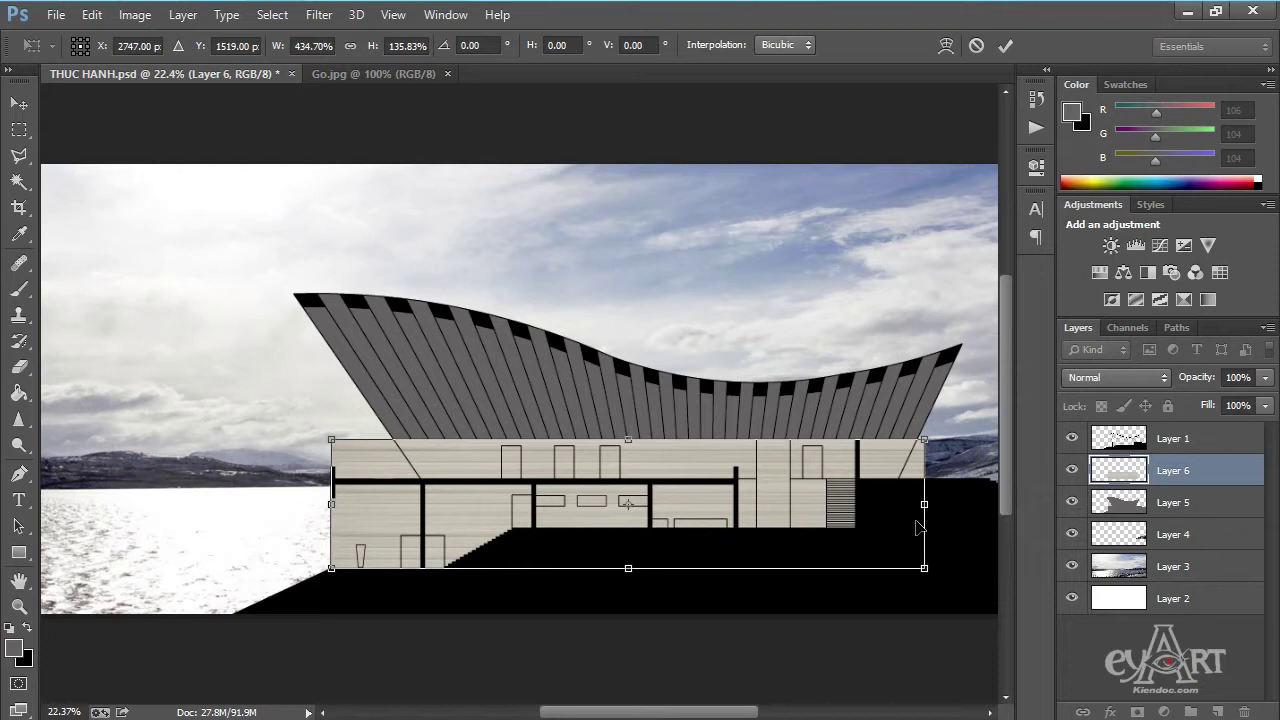
{"action": "key", "text": "Return"}
{"action": "scroll", "coordinate": [330, 477], "scroll_direction": "up", "scroll_amount": 3}
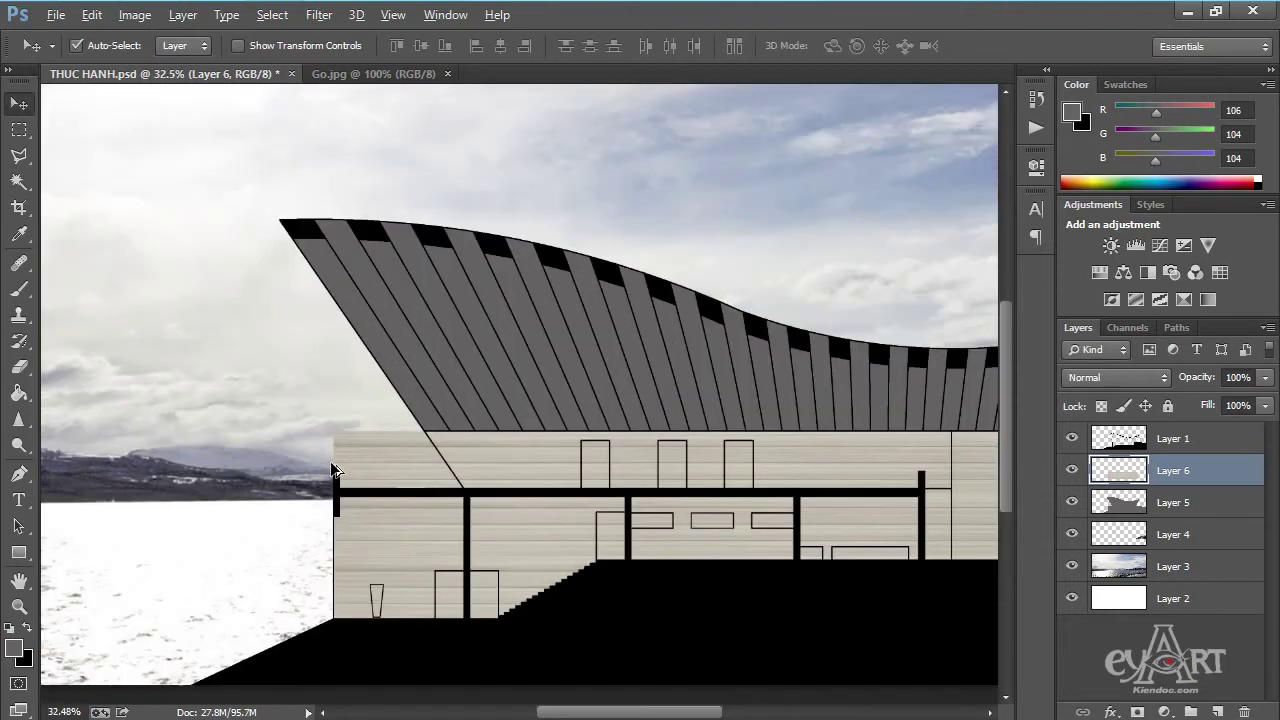
{"action": "scroll", "coordinate": [408, 489], "scroll_direction": "up", "scroll_amount": 2}
{"action": "scroll", "coordinate": [402, 509], "scroll_direction": "up", "scroll_amount": 2}
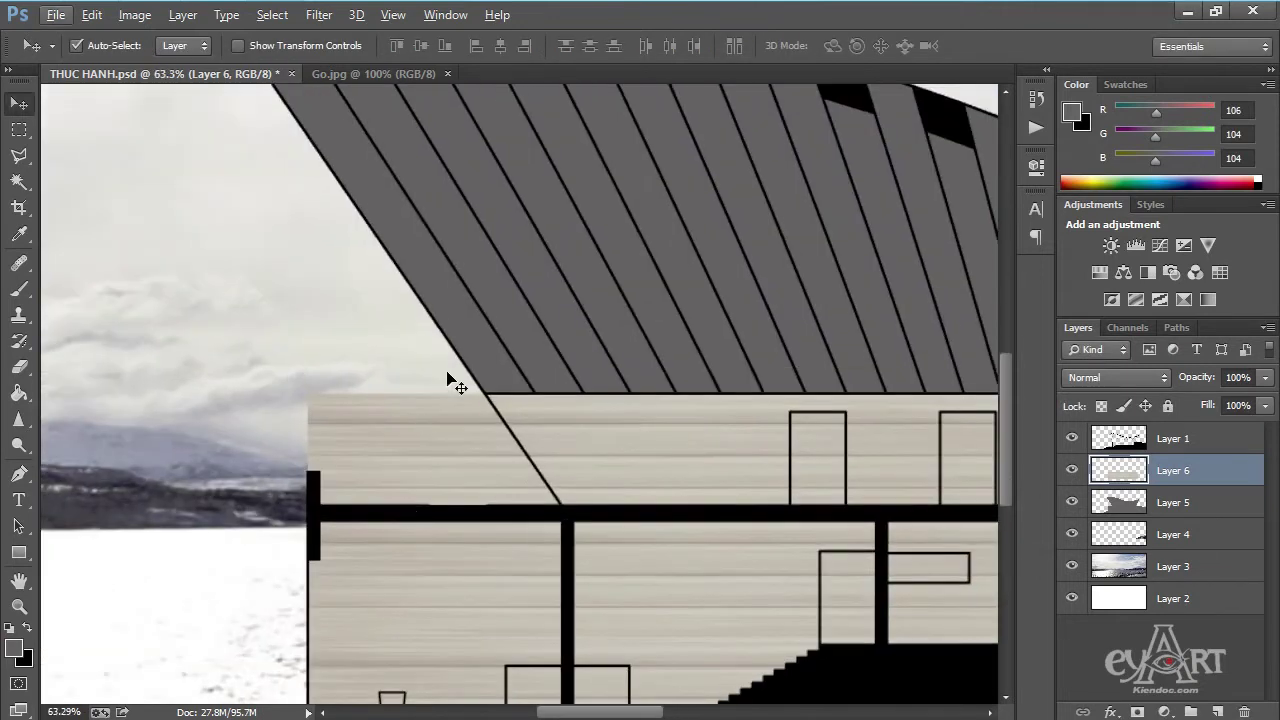
Delete the wood outside the building's left slanted edge using a polygonal lasso outline.
{"action": "left_click", "coordinate": [19, 155]}
{"action": "scroll", "coordinate": [507, 410], "scroll_direction": "up", "scroll_amount": 2}
{"action": "scroll", "coordinate": [485, 398], "scroll_direction": "up", "scroll_amount": 1}
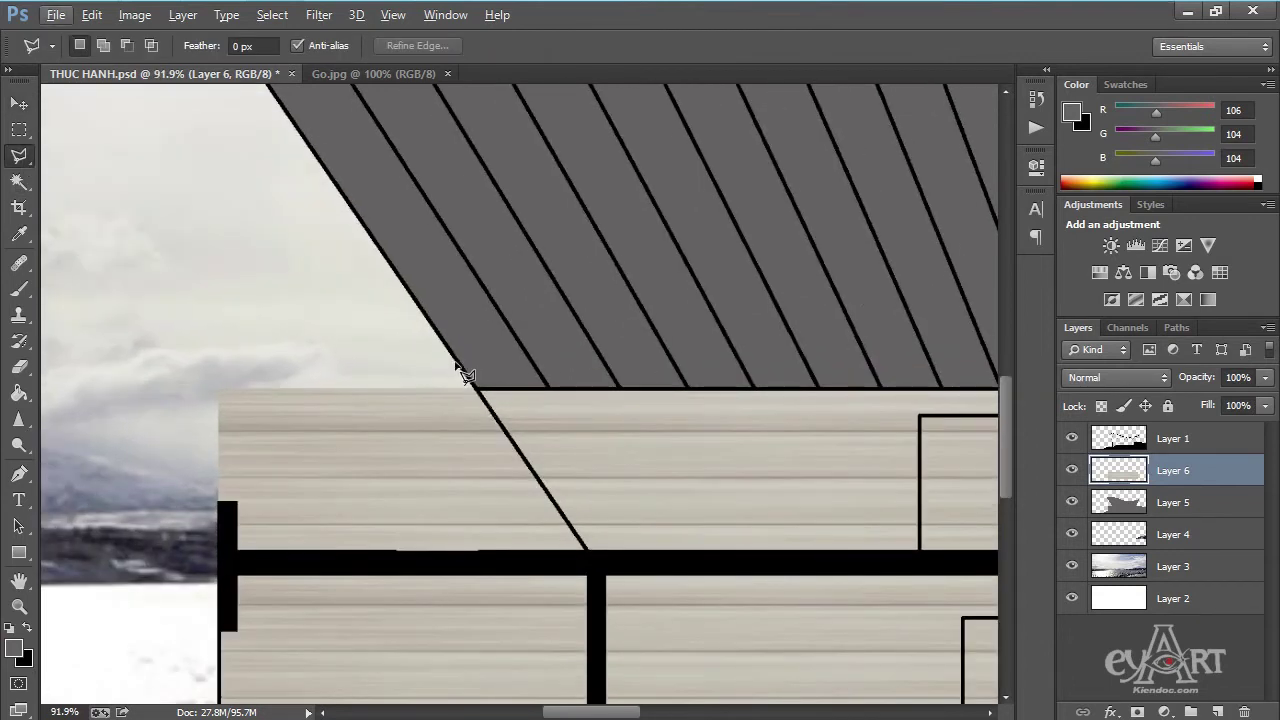
{"action": "left_click", "coordinate": [472, 382]}
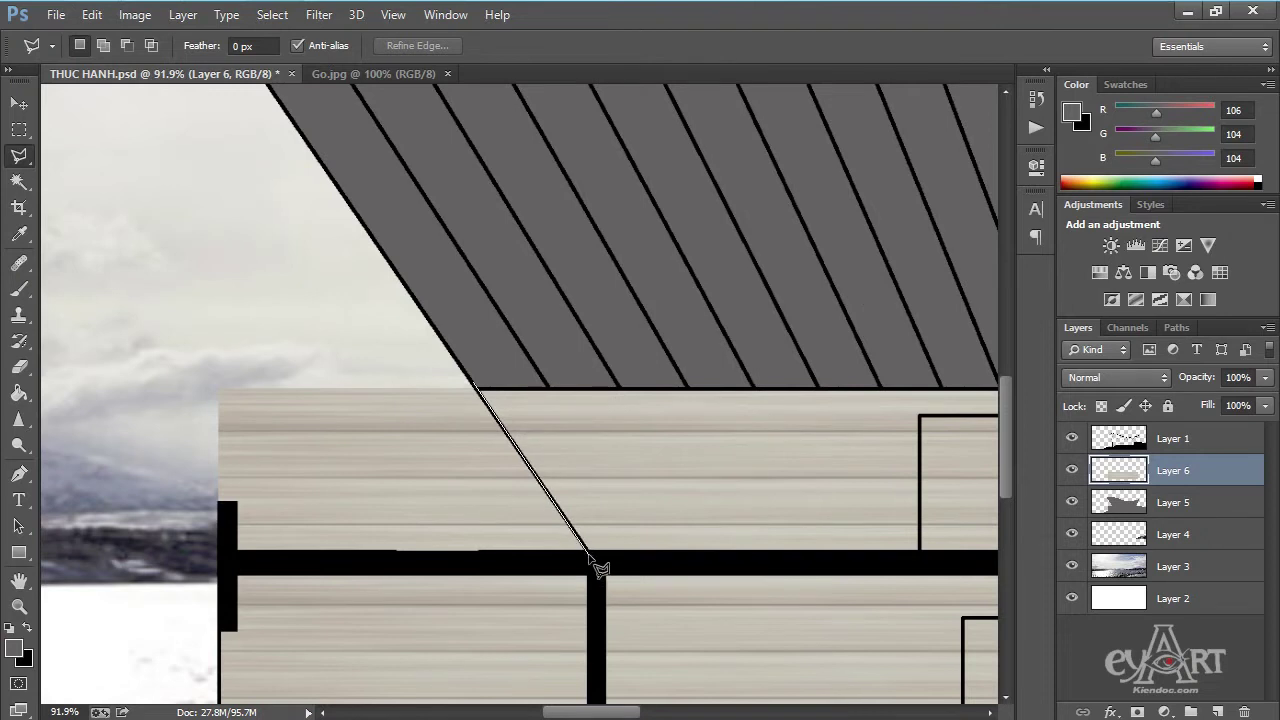
{"action": "left_click", "coordinate": [588, 551]}
{"action": "left_click", "coordinate": [204, 557]}
{"action": "left_click", "coordinate": [152, 307]}
{"action": "double_click", "coordinate": [265, 280]}
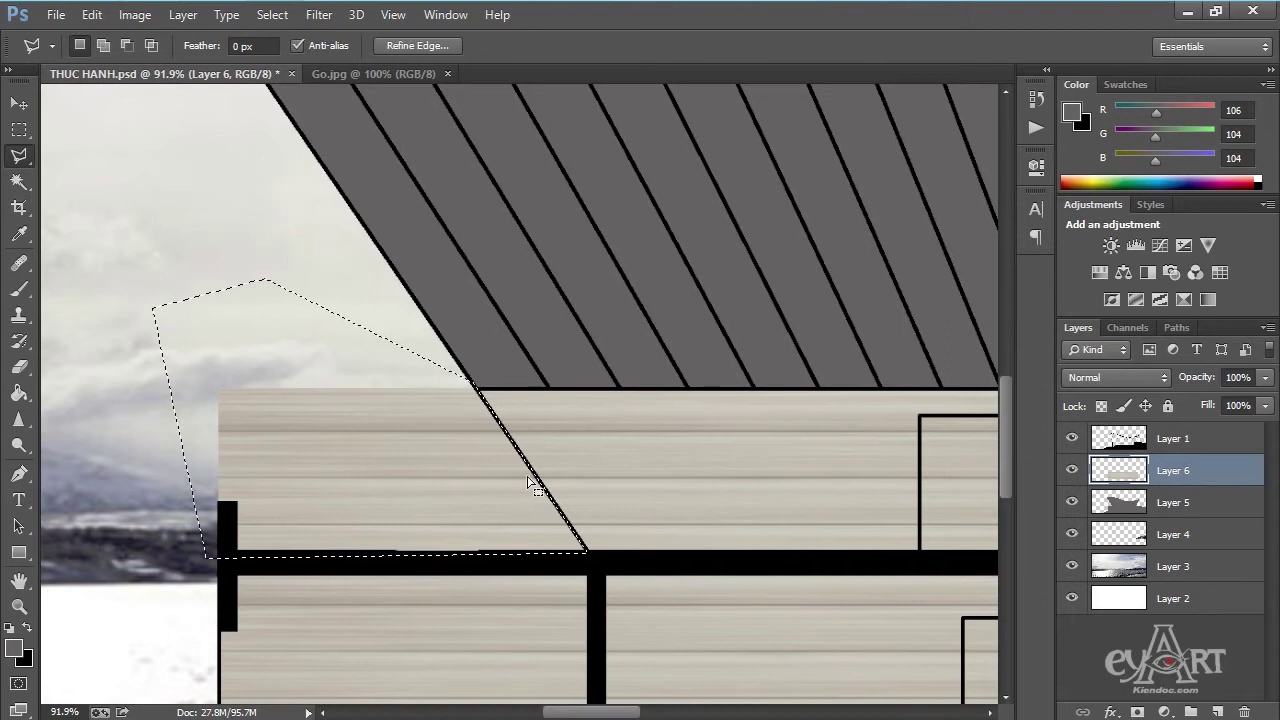
{"action": "key", "text": "Delete"}
{"action": "key", "text": "ctrl+d"}
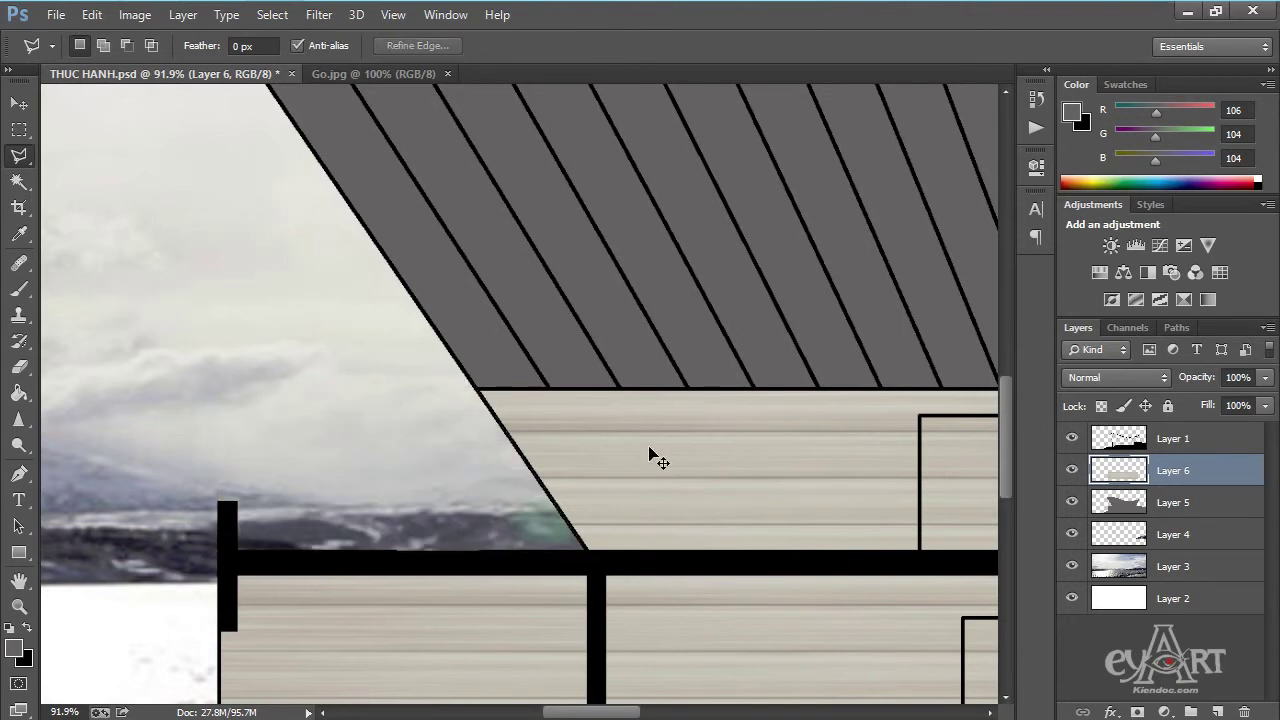
Delete the wood beyond the right slanted edge so the mountain shows, and deselect.
{"action": "left_click_drag", "start_coordinate": [898, 407], "coordinate": [586, 394]}
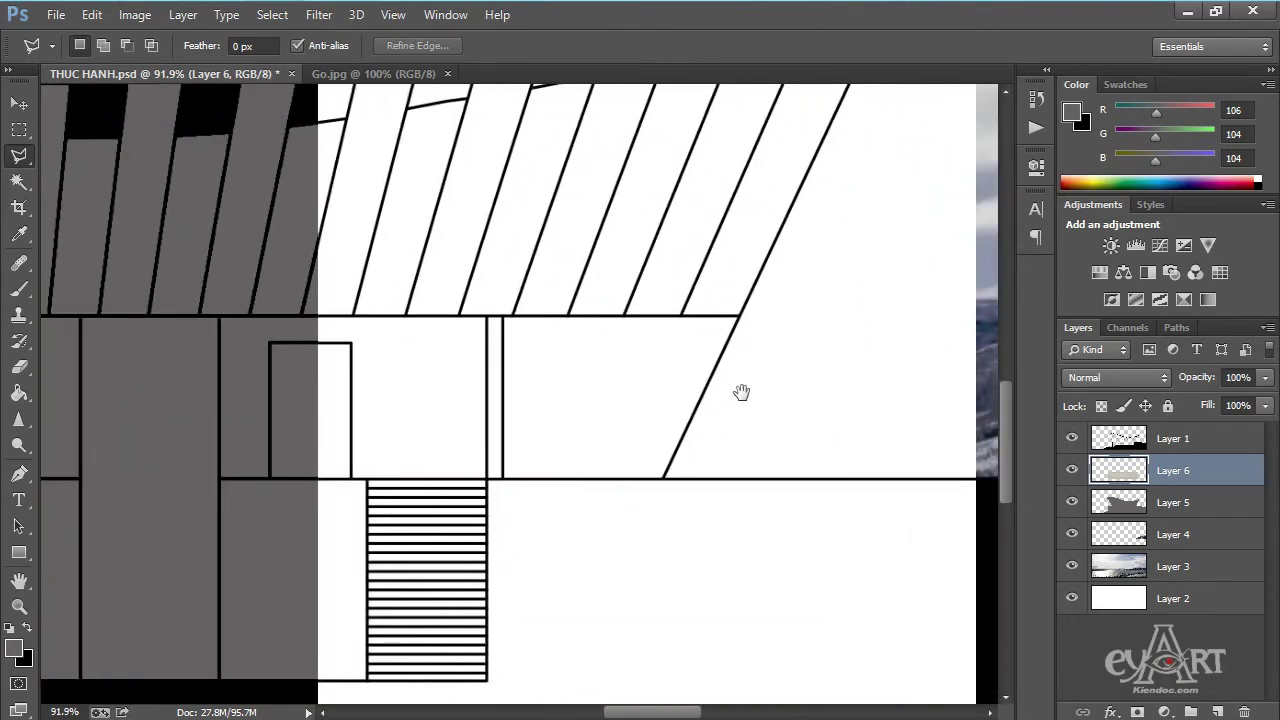
{"action": "scroll", "coordinate": [594, 371], "scroll_direction": "up", "scroll_amount": 2}
{"action": "scroll", "coordinate": [580, 329], "scroll_direction": "up", "scroll_amount": 1}
{"action": "scroll", "coordinate": [594, 323], "scroll_direction": "up", "scroll_amount": 2}
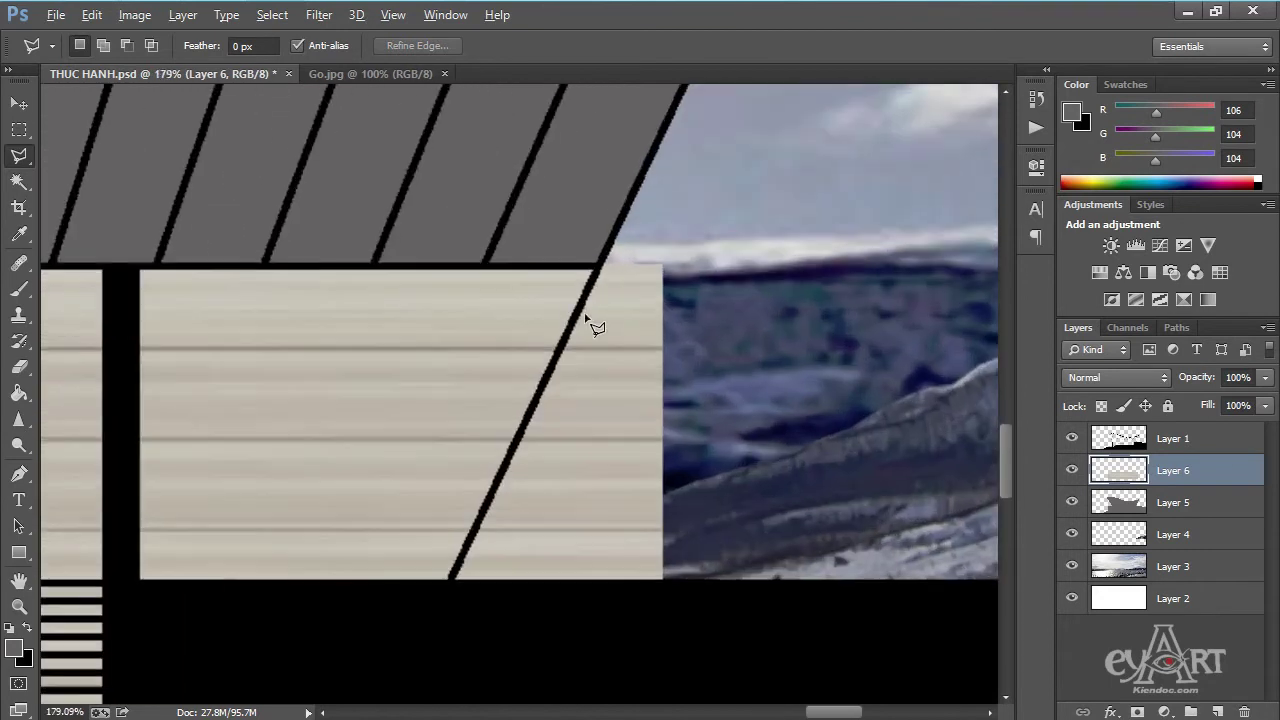
{"action": "left_click", "coordinate": [608, 241]}
{"action": "left_click", "coordinate": [446, 598]}
{"action": "left_click", "coordinate": [777, 593]}
{"action": "left_click", "coordinate": [720, 217]}
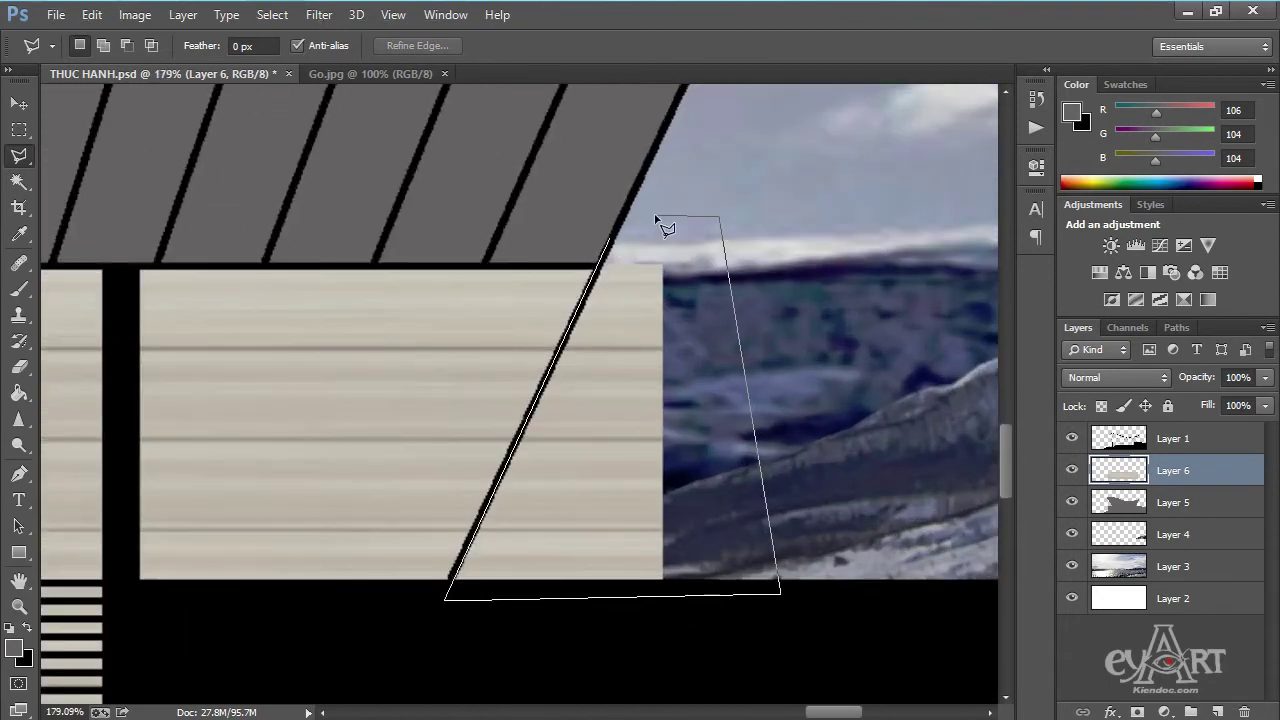
{"action": "double_click", "coordinate": [658, 222]}
{"action": "key", "text": "Delete"}
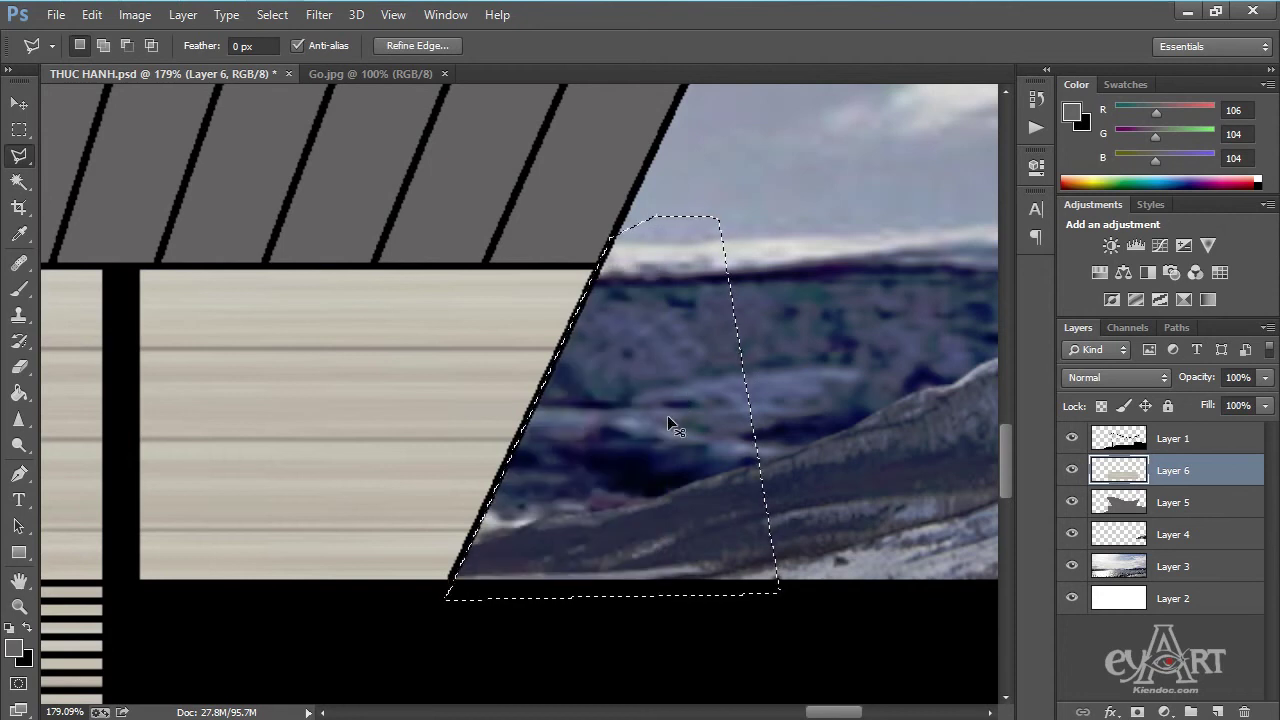
{"action": "key", "text": "ctrl+d"}
{"action": "scroll", "coordinate": [762, 421], "scroll_direction": "down", "scroll_amount": 3}
{"action": "scroll", "coordinate": [768, 422], "scroll_direction": "down", "scroll_amount": 3}
{"action": "scroll", "coordinate": [775, 423], "scroll_direction": "down", "scroll_amount": 2}
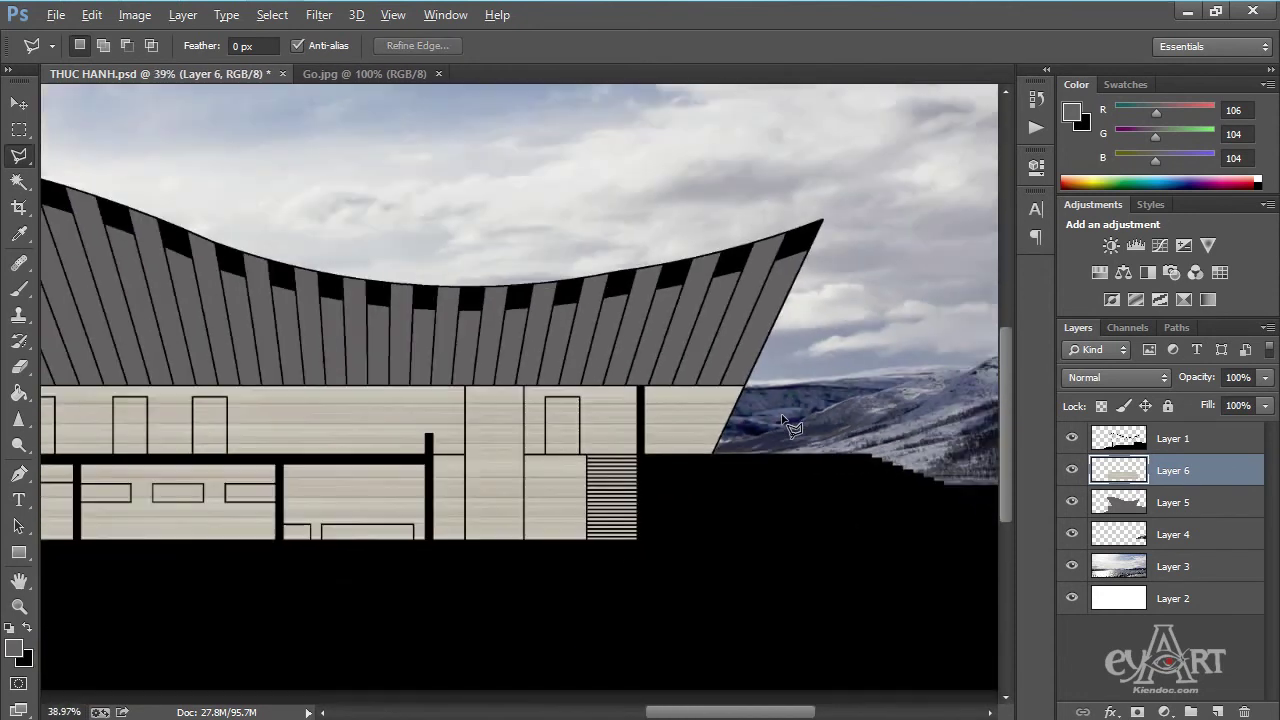
{"action": "scroll", "coordinate": [785, 425], "scroll_direction": "down", "scroll_amount": 1}
{"action": "scroll", "coordinate": [790, 428], "scroll_direction": "down", "scroll_amount": 1}
{"action": "scroll", "coordinate": [785, 430], "scroll_direction": "down", "scroll_amount": 1}
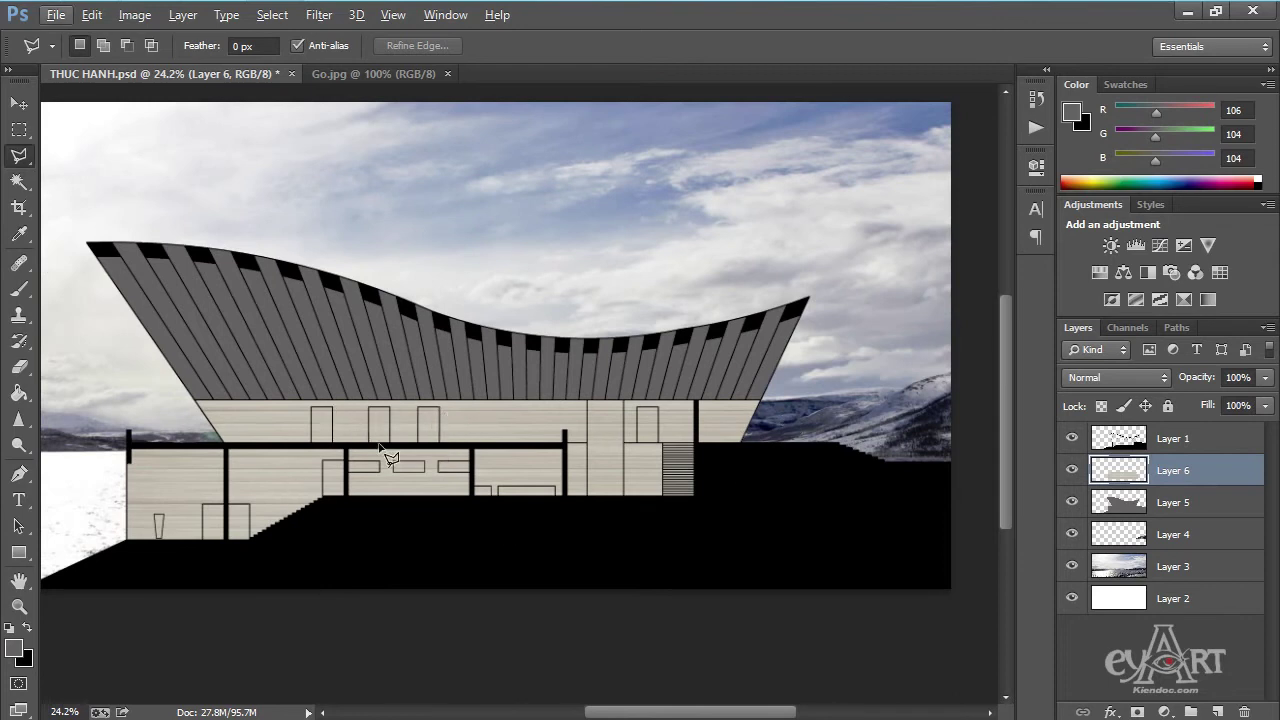
{"action": "left_click", "coordinate": [20, 131]}
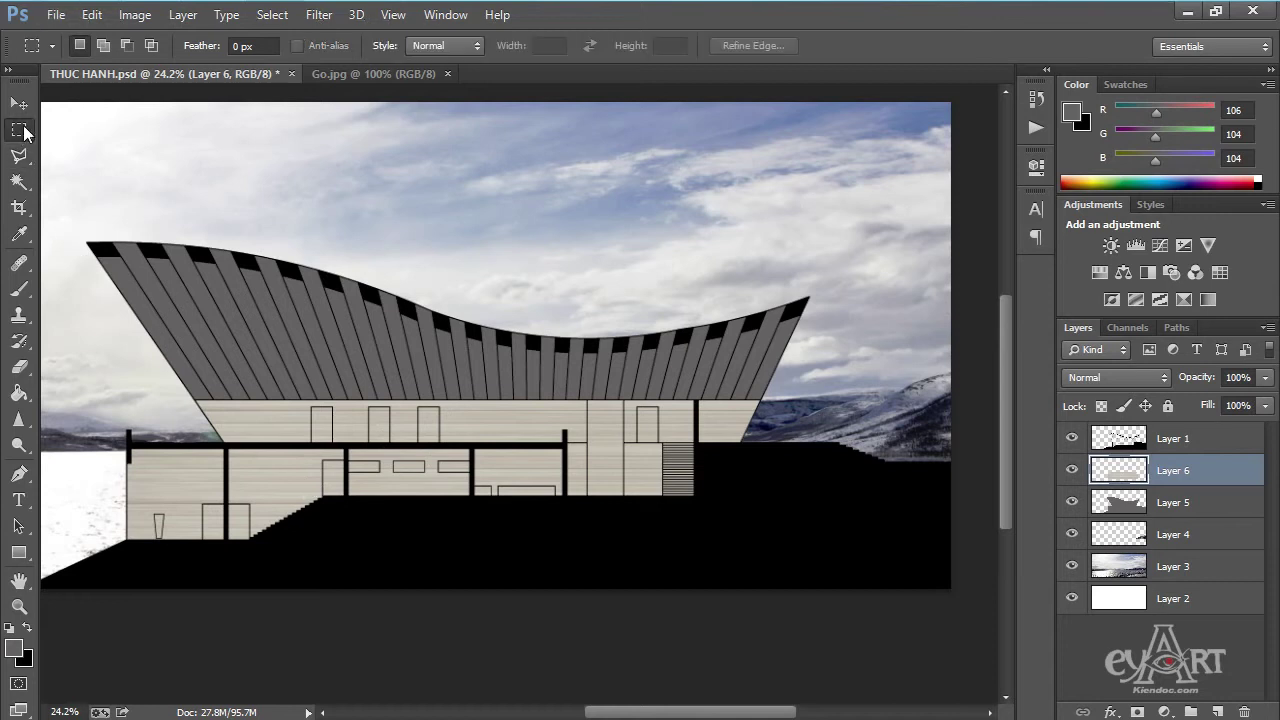
Marquee-select the upper-wall window openings together: left, middle, right and one more.
{"action": "scroll", "coordinate": [307, 440], "scroll_direction": "up", "scroll_amount": 2}
{"action": "scroll", "coordinate": [310, 432], "scroll_direction": "up", "scroll_amount": 2}
{"action": "scroll", "coordinate": [315, 424], "scroll_direction": "up", "scroll_amount": 1}
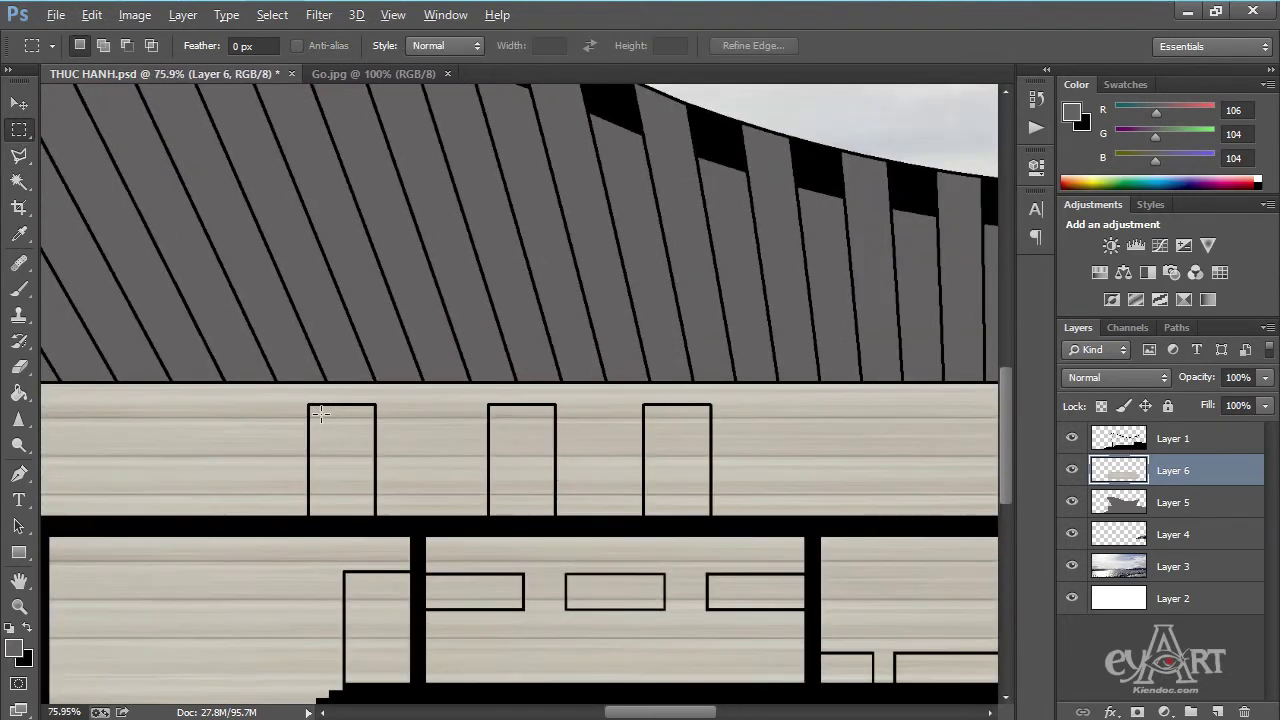
{"action": "scroll", "coordinate": [320, 416], "scroll_direction": "up", "scroll_amount": 1}
{"action": "scroll", "coordinate": [316, 420], "scroll_direction": "up", "scroll_amount": 1}
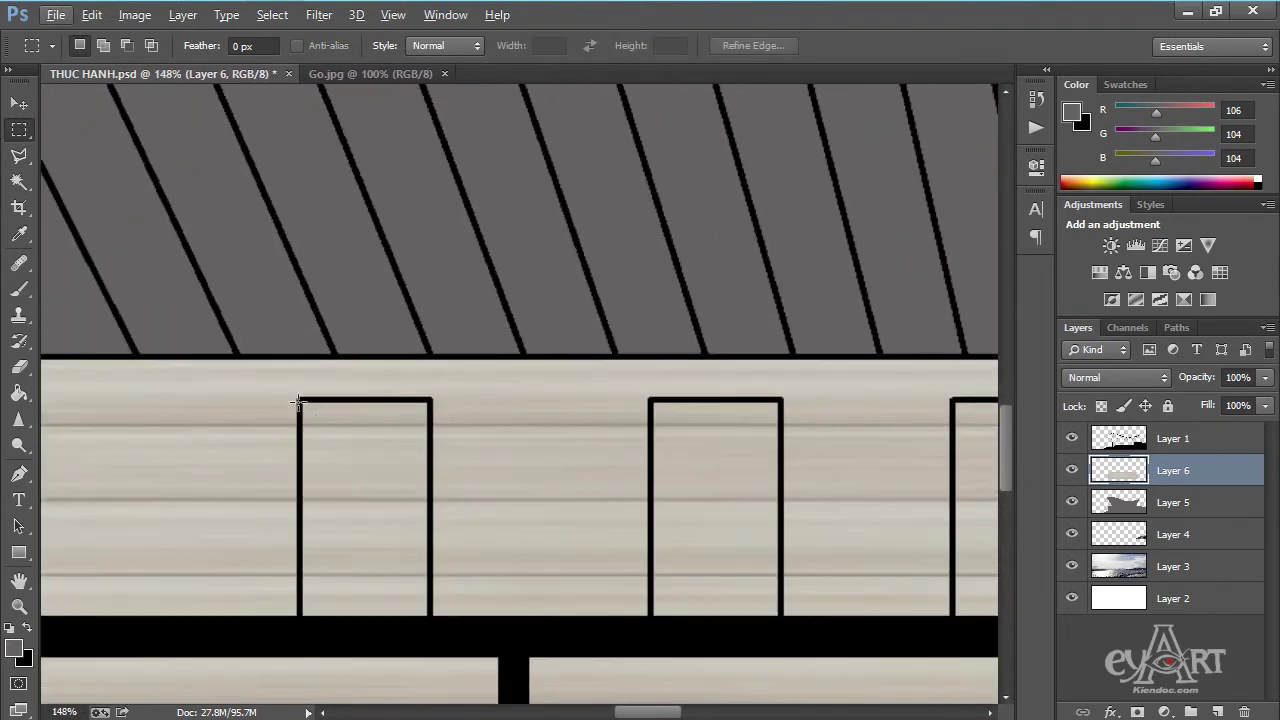
{"action": "left_click_drag", "start_coordinate": [299, 400], "coordinate": [430, 621]}
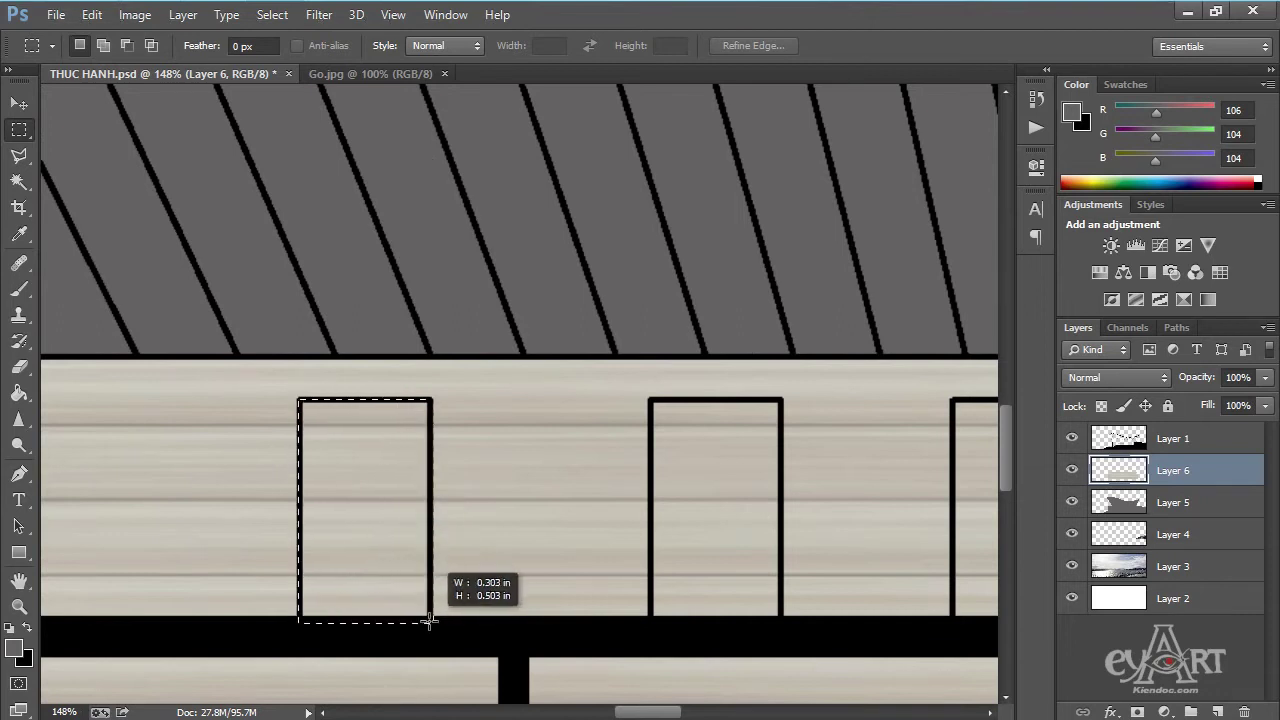
{"action": "left_click_drag", "start_coordinate": [811, 517], "coordinate": [503, 397]}
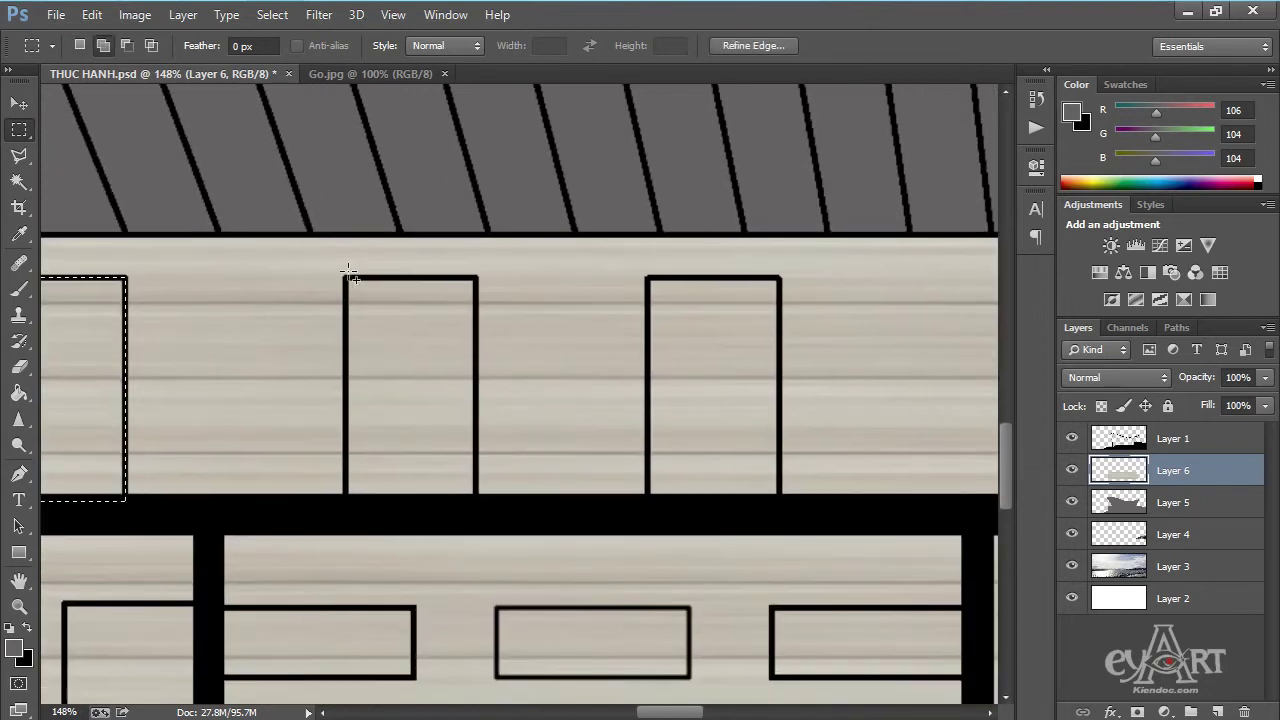
{"action": "left_click_drag", "start_coordinate": [346, 284], "coordinate": [481, 500]}
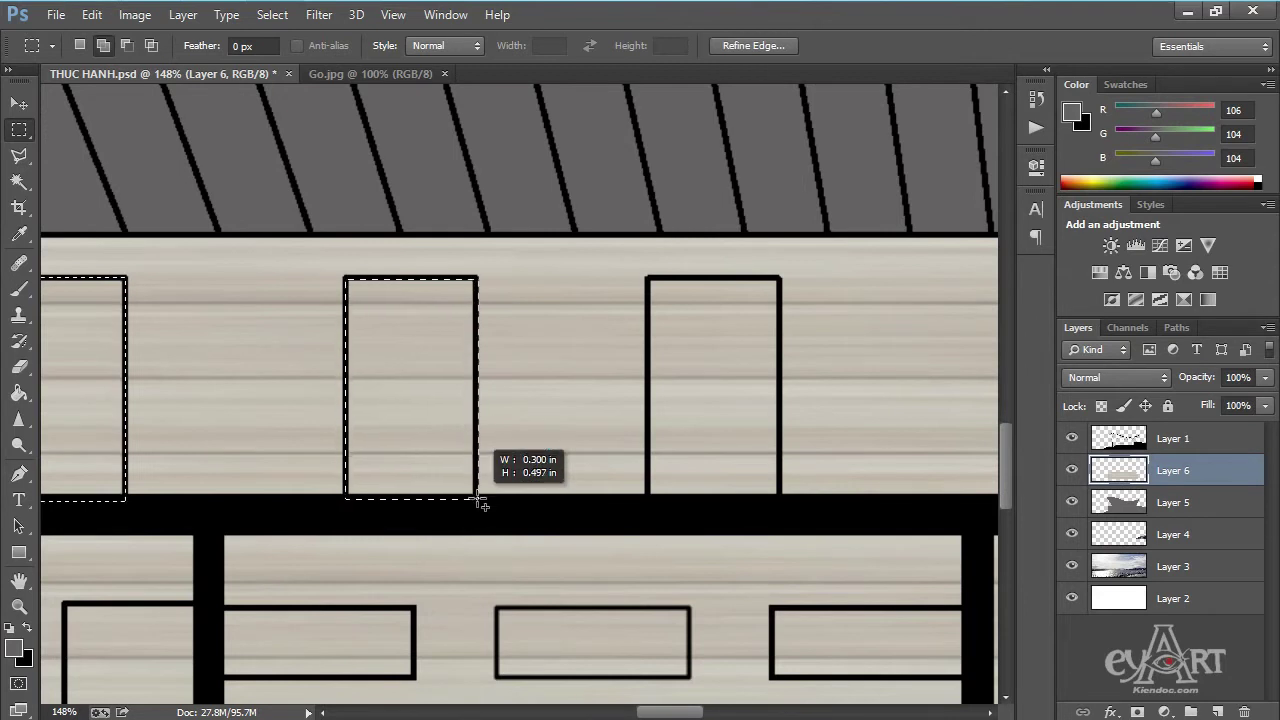
{"action": "left_click_drag", "start_coordinate": [481, 500], "coordinate": [481, 502]}
{"action": "left_click_drag", "start_coordinate": [647, 277], "coordinate": [781, 502]}
{"action": "left_click_drag", "start_coordinate": [891, 443], "coordinate": [667, 354]}
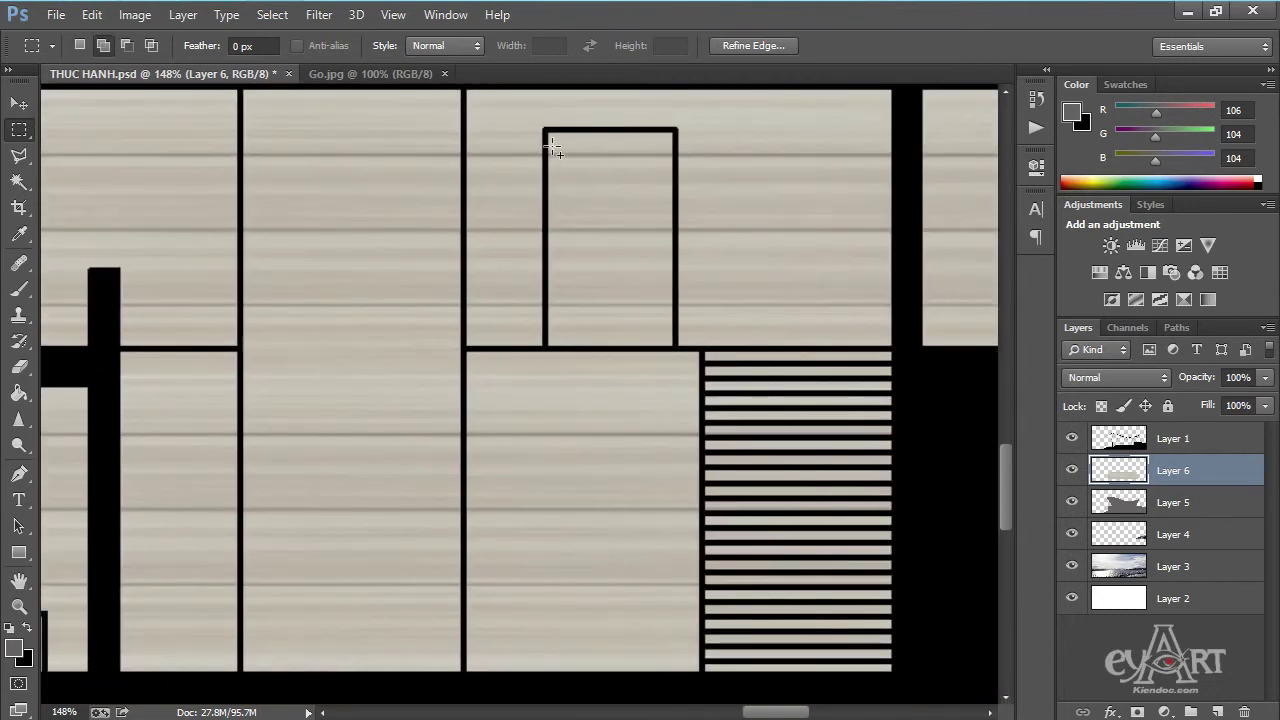
{"action": "left_click_drag", "start_coordinate": [547, 131], "coordinate": [679, 351]}
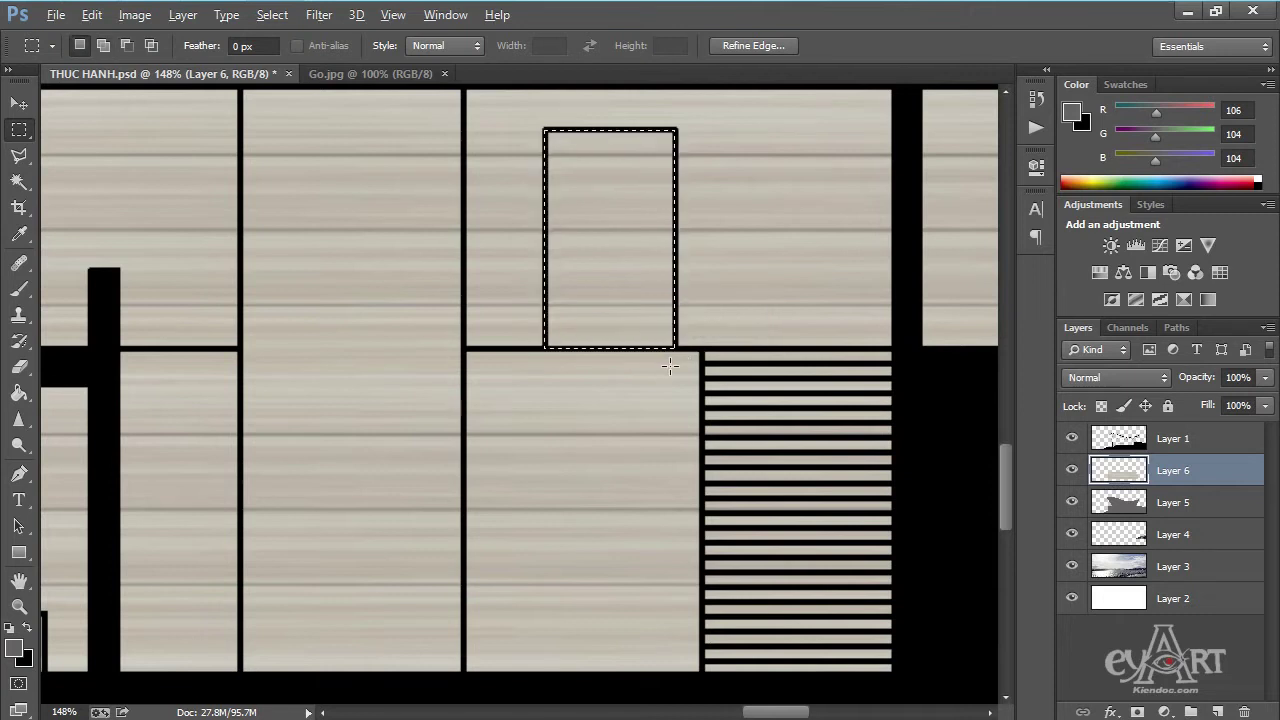
Add the wide low panel, its small neighbour, the tall column panel and two lower panels.
{"action": "scroll", "coordinate": [676, 362], "scroll_direction": "down", "scroll_amount": 5}
{"action": "scroll", "coordinate": [280, 509], "scroll_direction": "up", "scroll_amount": 2}
{"action": "scroll", "coordinate": [295, 470], "scroll_direction": "up", "scroll_amount": 1}
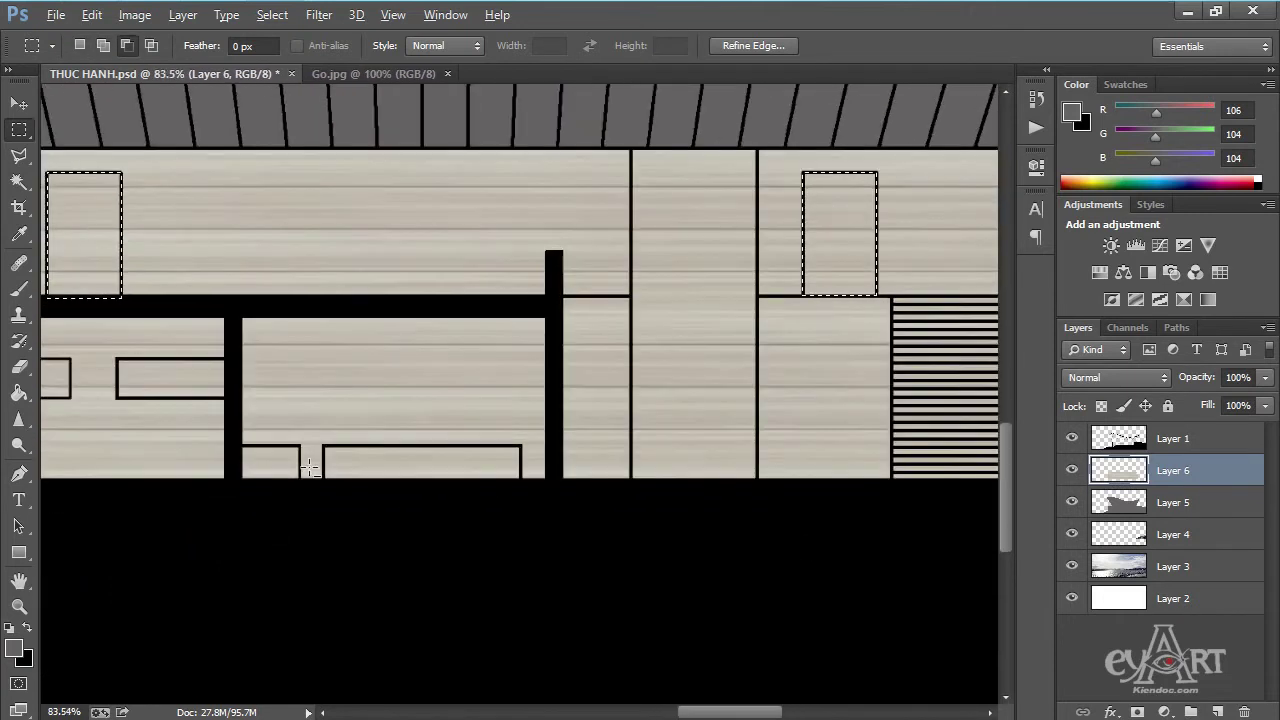
{"action": "scroll", "coordinate": [300, 457], "scroll_direction": "up", "scroll_amount": 2}
{"action": "left_click_drag", "start_coordinate": [331, 439], "coordinate": [621, 497]}
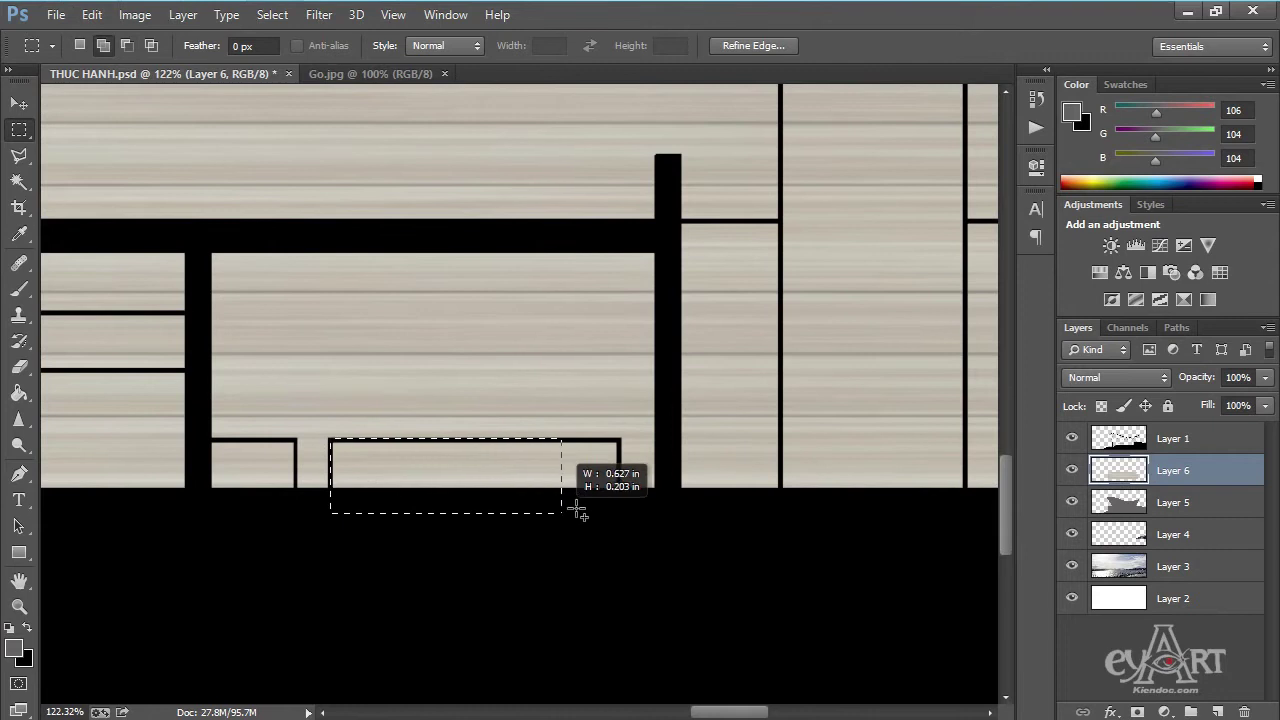
{"action": "left_click_drag", "start_coordinate": [206, 439], "coordinate": [290, 494]}
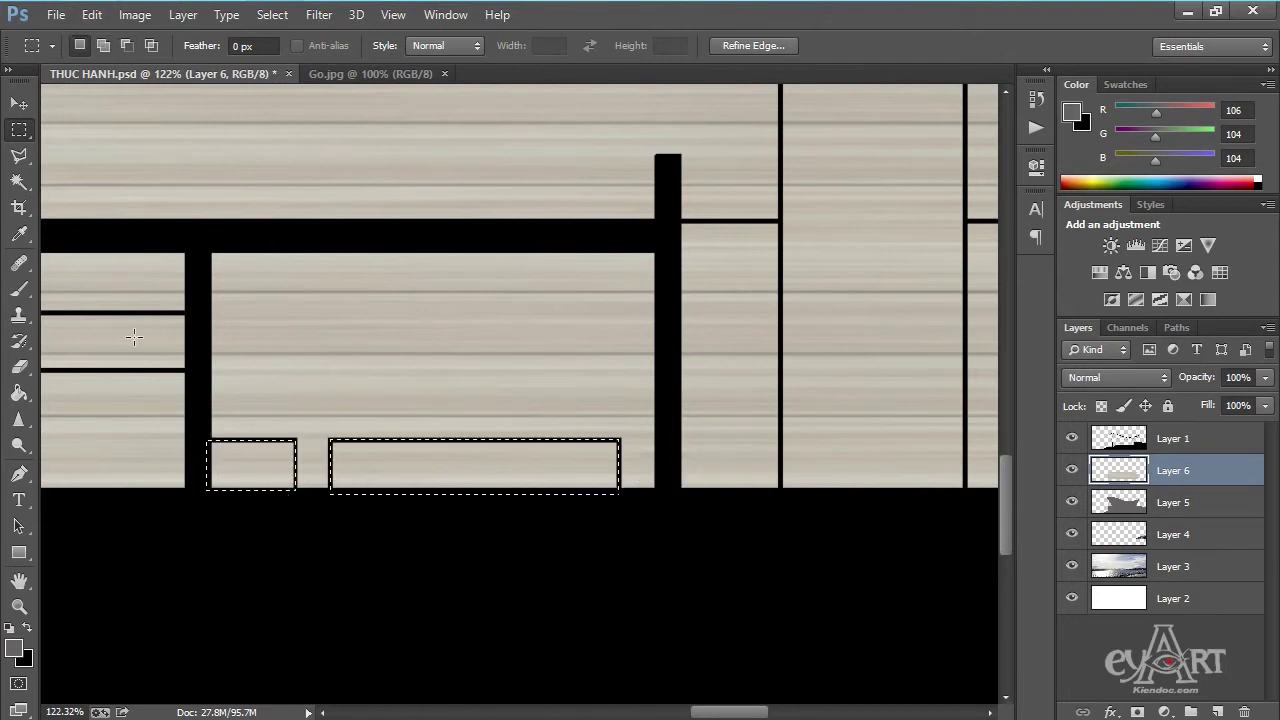
{"action": "mouse_move", "coordinate": [277, 491]}
{"action": "left_mouse_down"}
{"action": "mouse_move", "coordinate": [444, 344]}
{"action": "mouse_move", "coordinate": [509, 337]}
{"action": "left_mouse_up"}
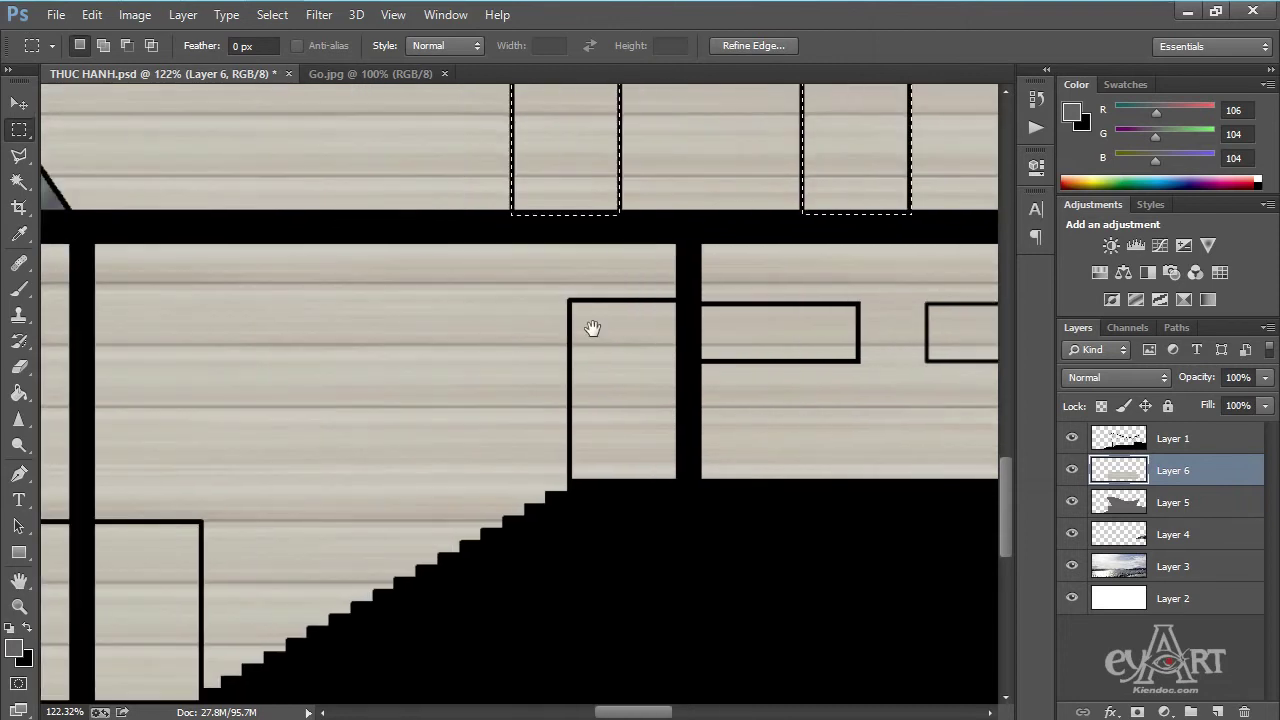
{"action": "left_click_drag", "start_coordinate": [568, 302], "coordinate": [681, 489]}
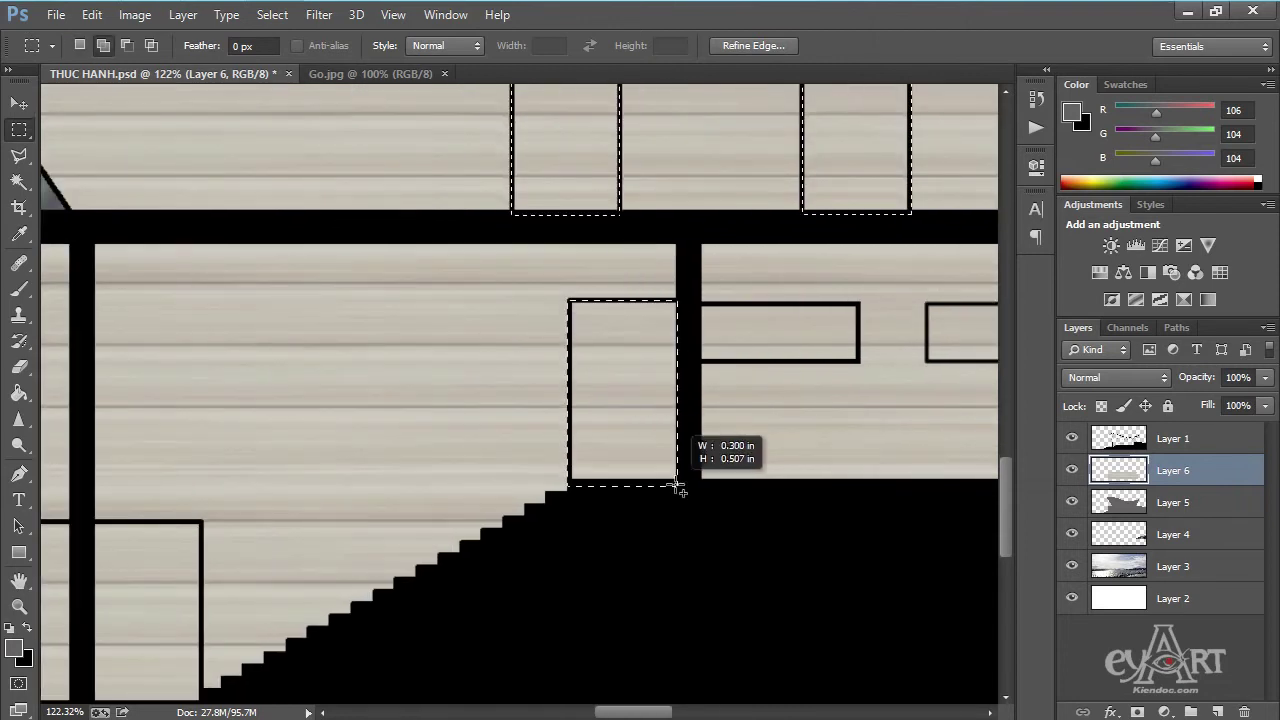
{"action": "left_click_drag", "start_coordinate": [249, 466], "coordinate": [597, 329]}
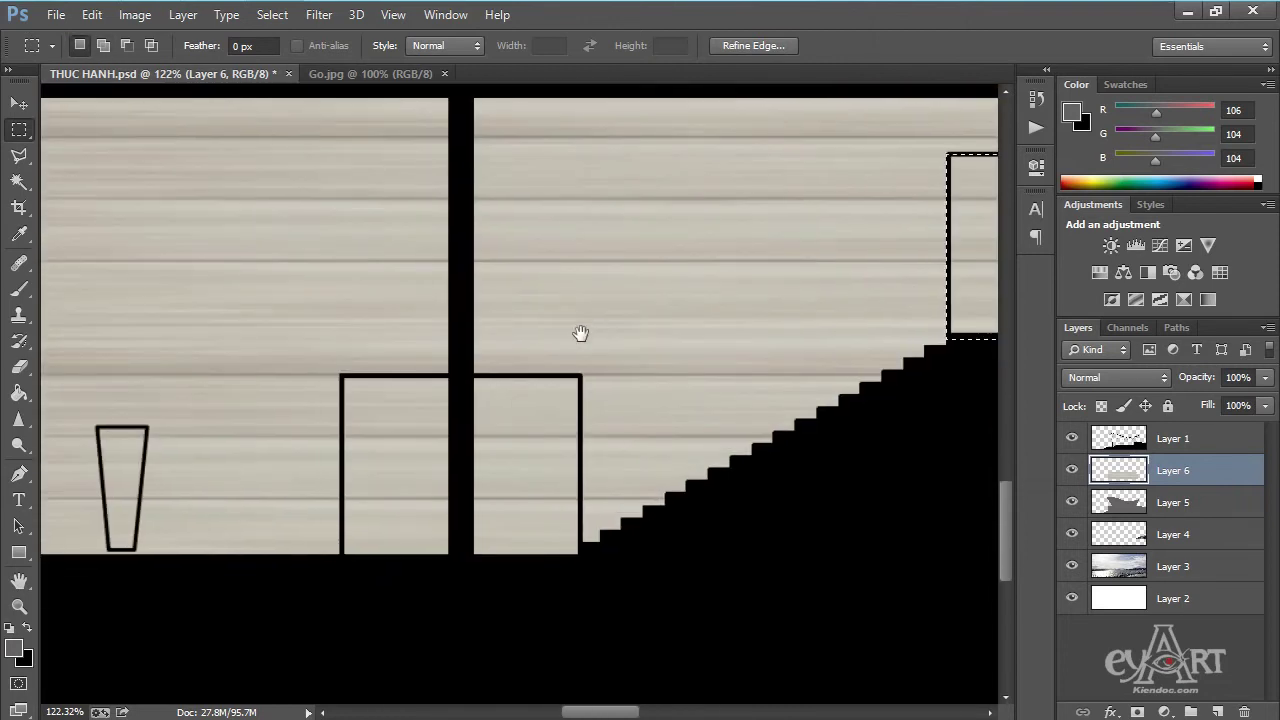
{"action": "left_click_drag", "start_coordinate": [343, 377], "coordinate": [452, 560]}
{"action": "left_click_drag", "start_coordinate": [468, 375], "coordinate": [583, 566]}
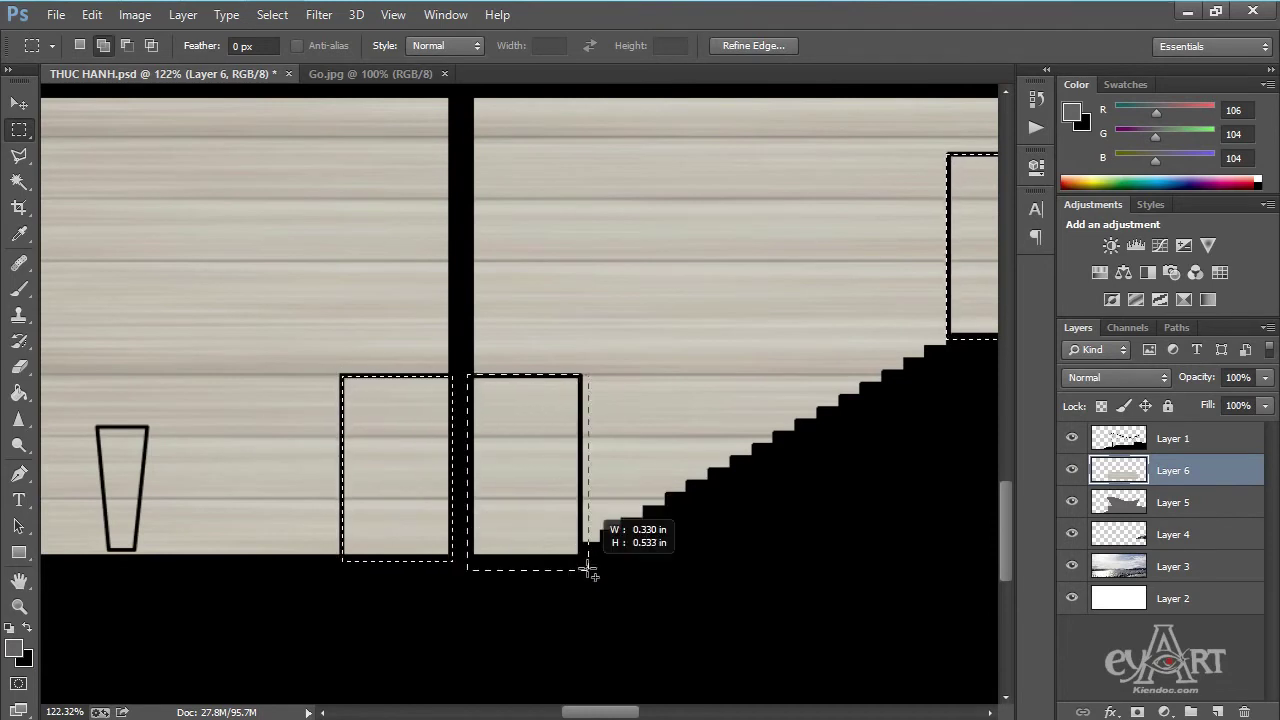
{"action": "scroll", "coordinate": [560, 450], "scroll_direction": "down", "scroll_amount": 2}
{"action": "scroll", "coordinate": [540, 440], "scroll_direction": "down", "scroll_amount": 2}
{"action": "scroll", "coordinate": [480, 445], "scroll_direction": "down", "scroll_amount": 2}
{"action": "scroll", "coordinate": [435, 450], "scroll_direction": "down", "scroll_amount": 1}
{"action": "scroll", "coordinate": [436, 449], "scroll_direction": "down", "scroll_amount": 1}
{"action": "scroll", "coordinate": [300, 490], "scroll_direction": "up", "scroll_amount": 1}
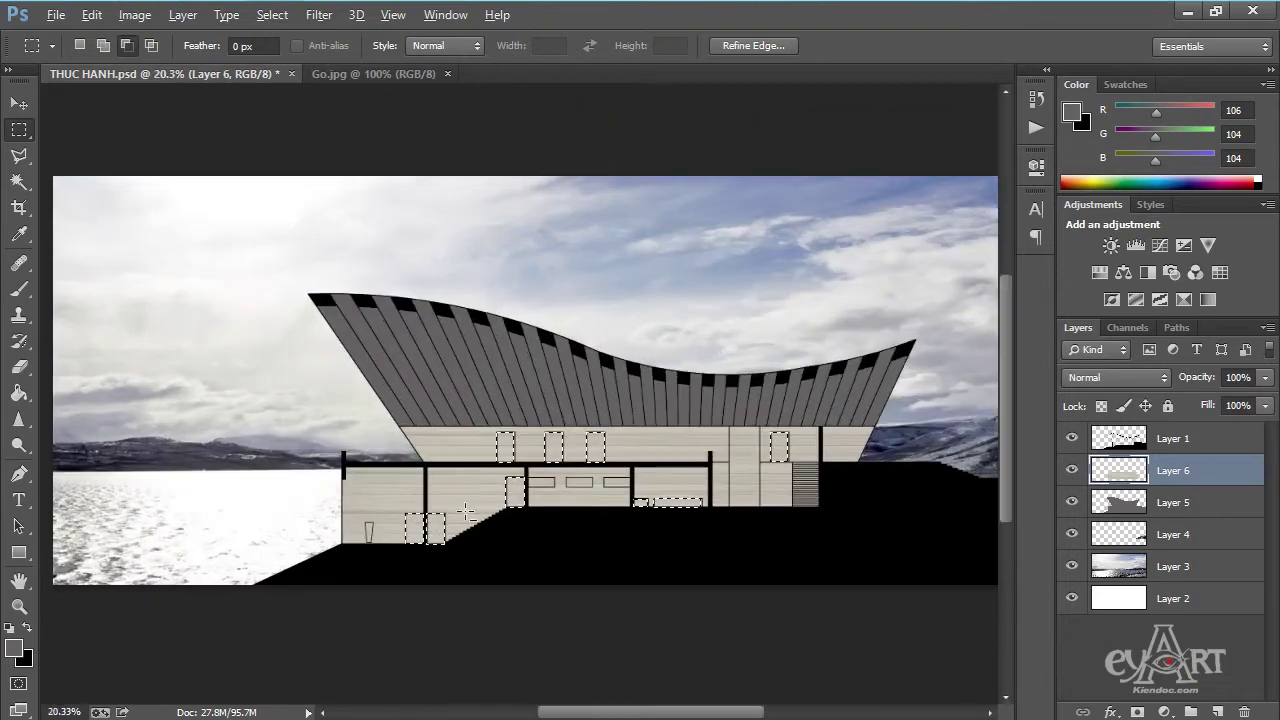
{"action": "scroll", "coordinate": [530, 435], "scroll_direction": "up", "scroll_amount": 1}
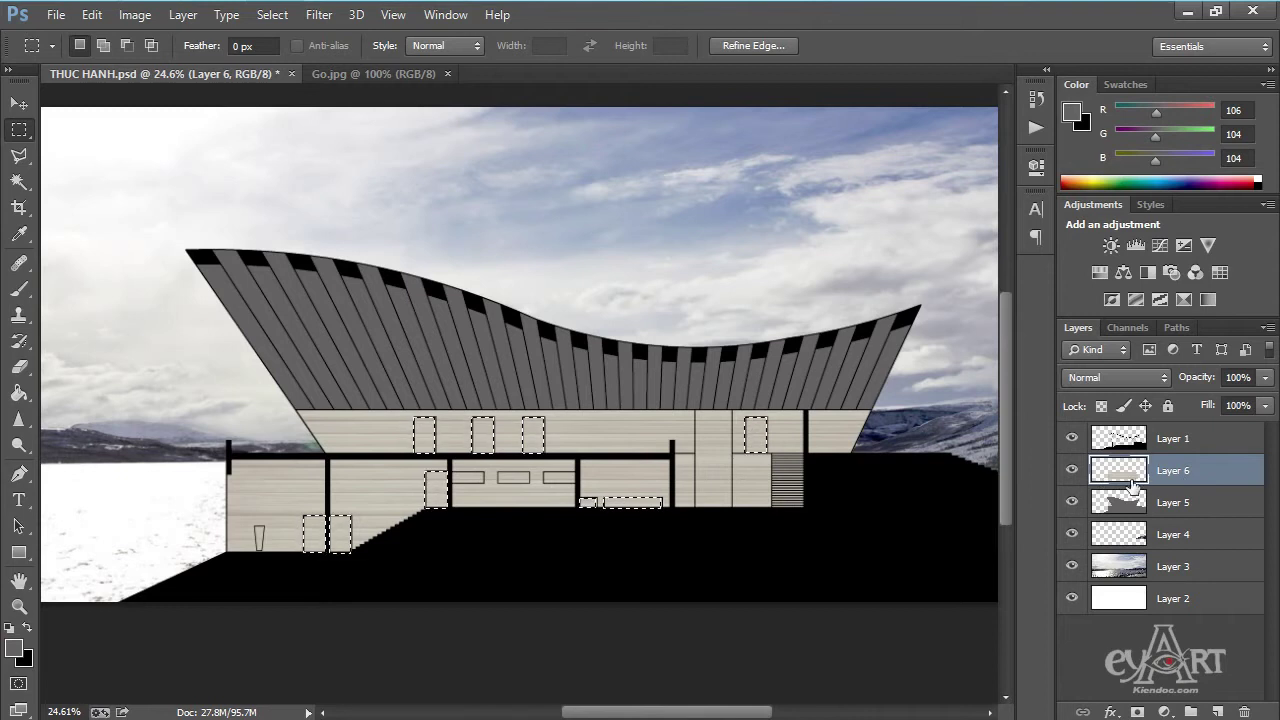
Darken the selected window panels with Brightness/Contrast at brightness -71 and contrast 20.
{"action": "left_click", "coordinate": [134, 14]}
{"action": "mouse_move", "coordinate": [165, 65]}
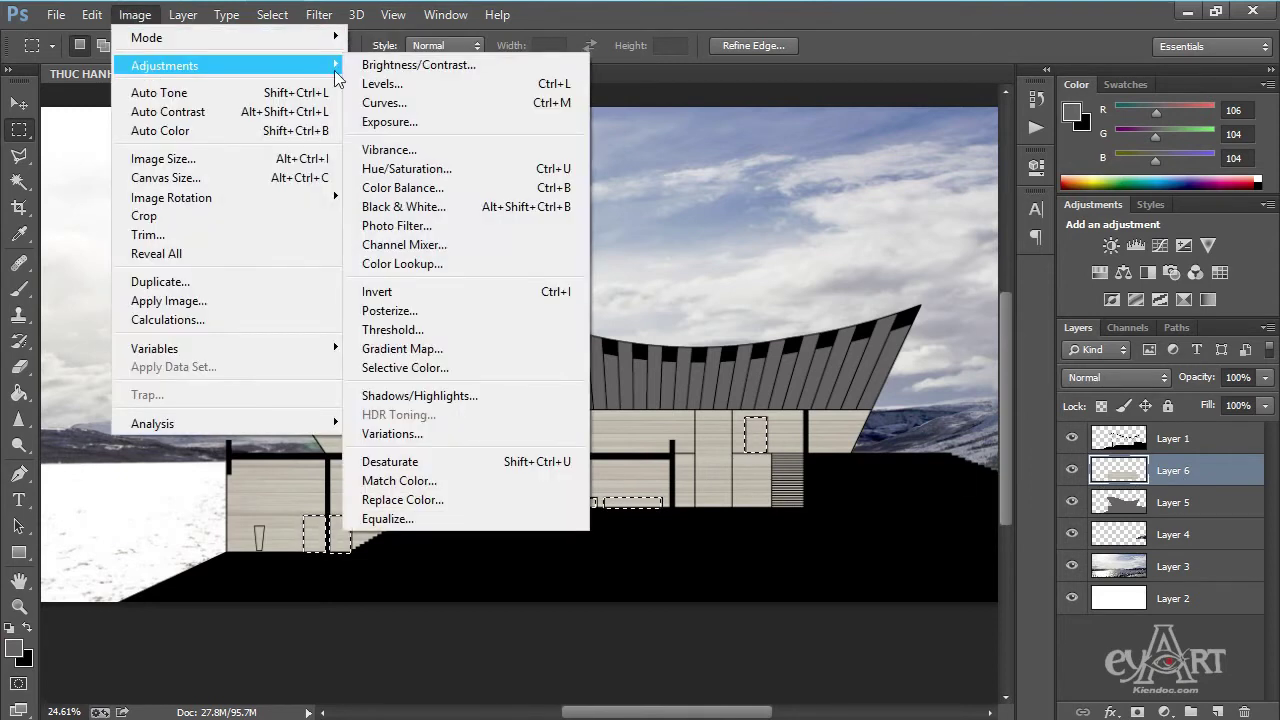
{"action": "left_click", "coordinate": [403, 64]}
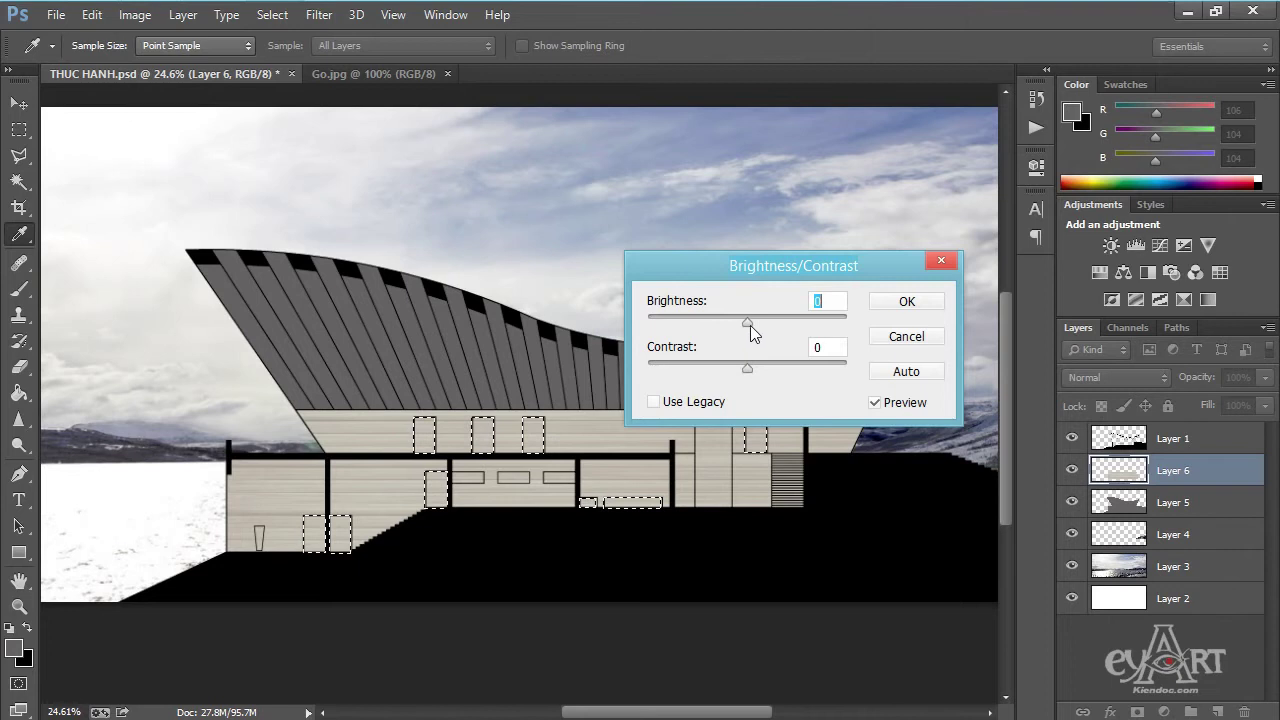
{"action": "left_click_drag", "start_coordinate": [747, 322], "coordinate": [713, 330]}
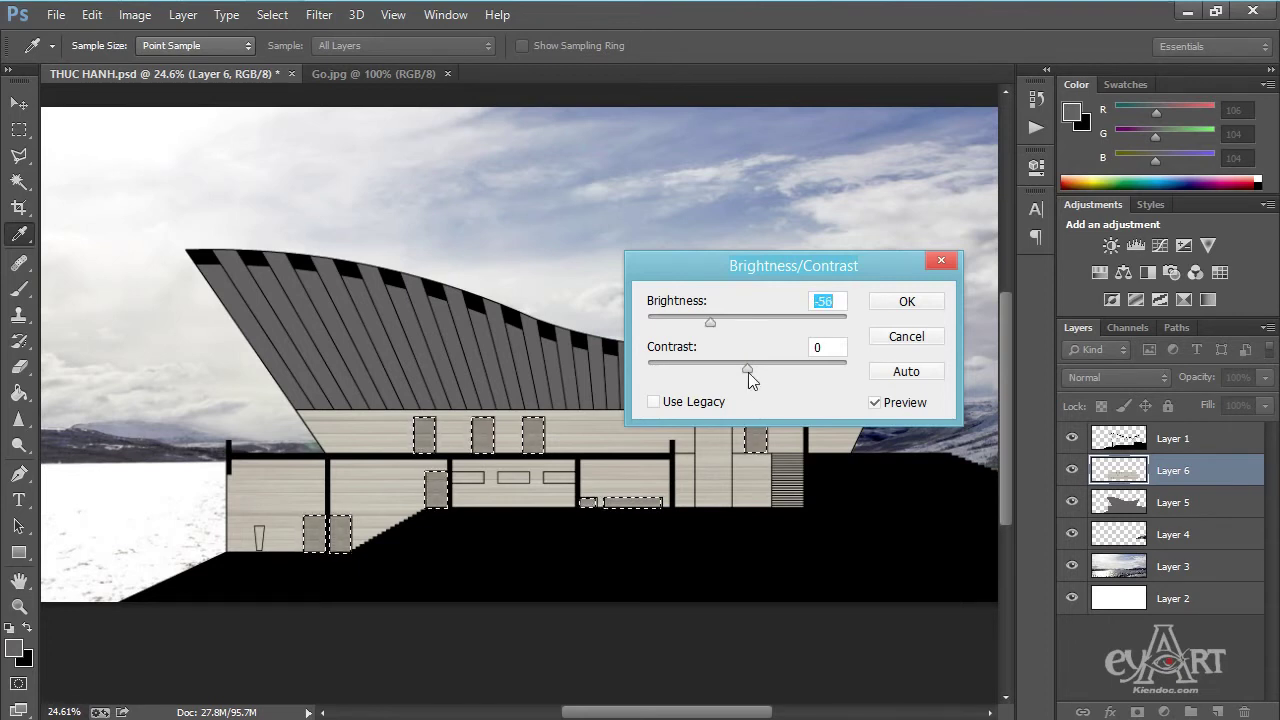
{"action": "mouse_move", "coordinate": [745, 370]}
{"action": "left_mouse_down"}
{"action": "mouse_move", "coordinate": [771, 369]}
{"action": "mouse_move", "coordinate": [733, 369]}
{"action": "mouse_move", "coordinate": [767, 369]}
{"action": "left_mouse_up"}
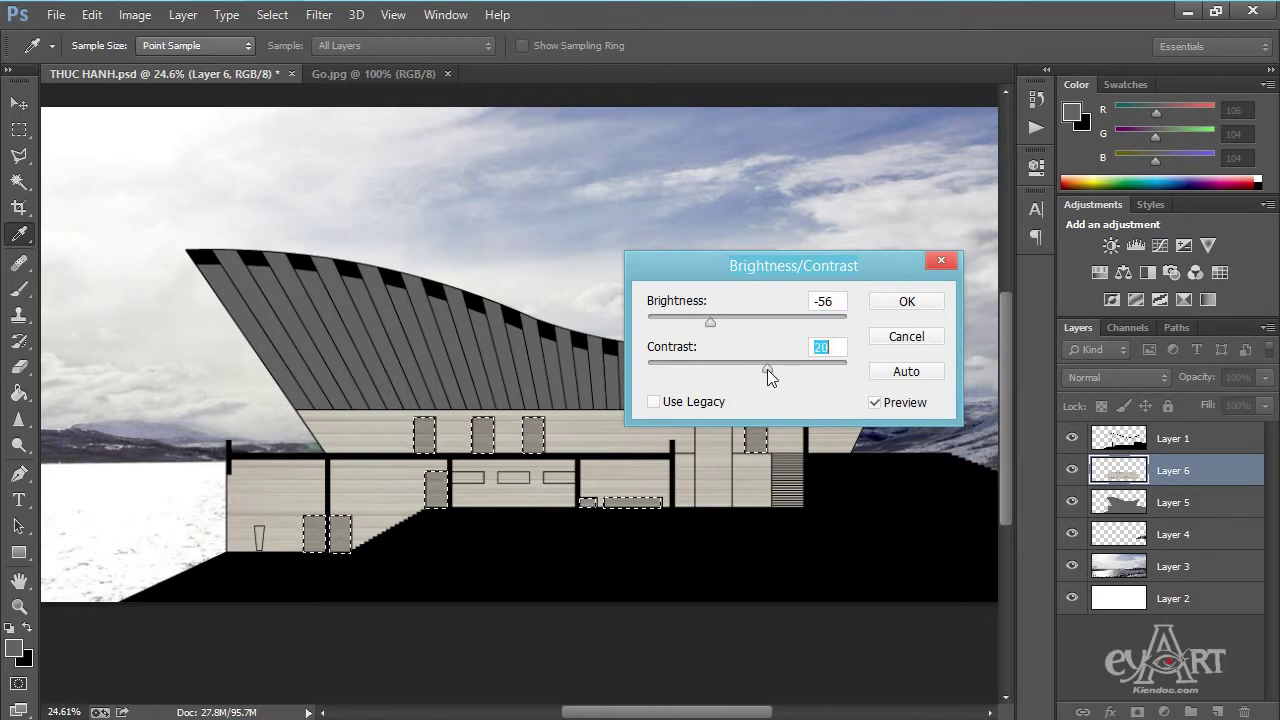
{"action": "left_click_drag", "start_coordinate": [709, 322], "coordinate": [701, 325]}
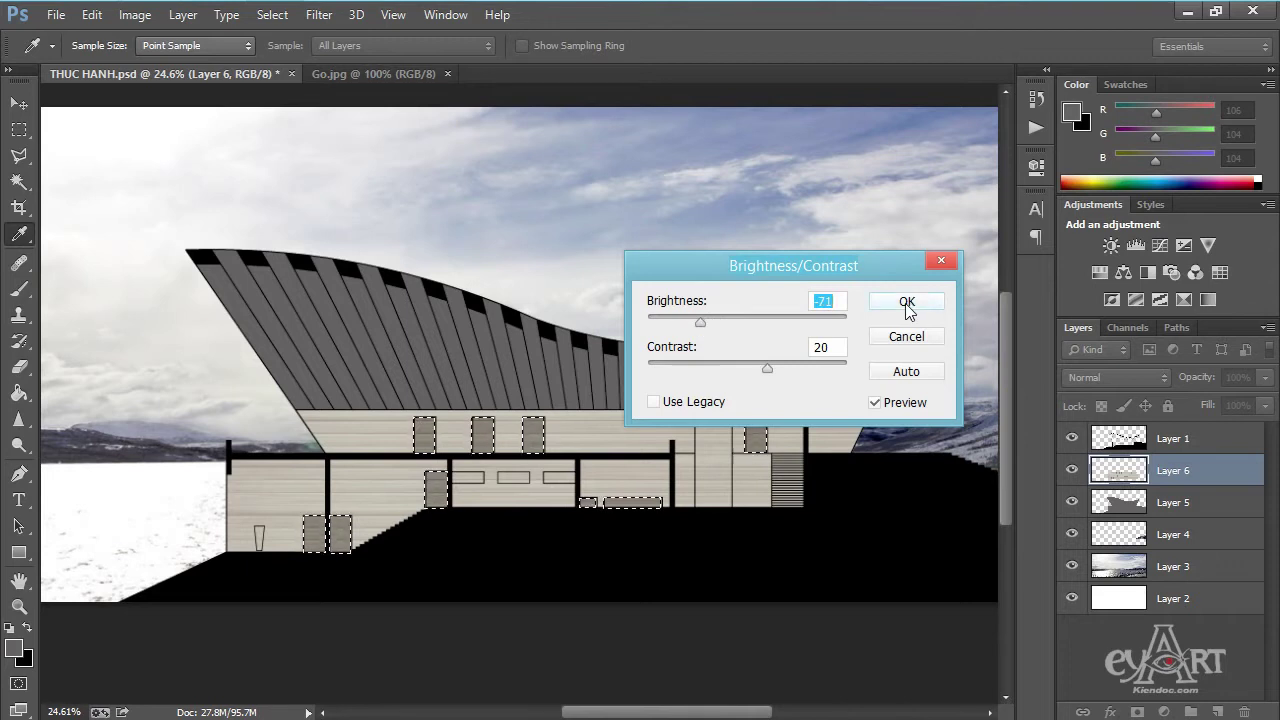
{"action": "left_click", "coordinate": [907, 305]}
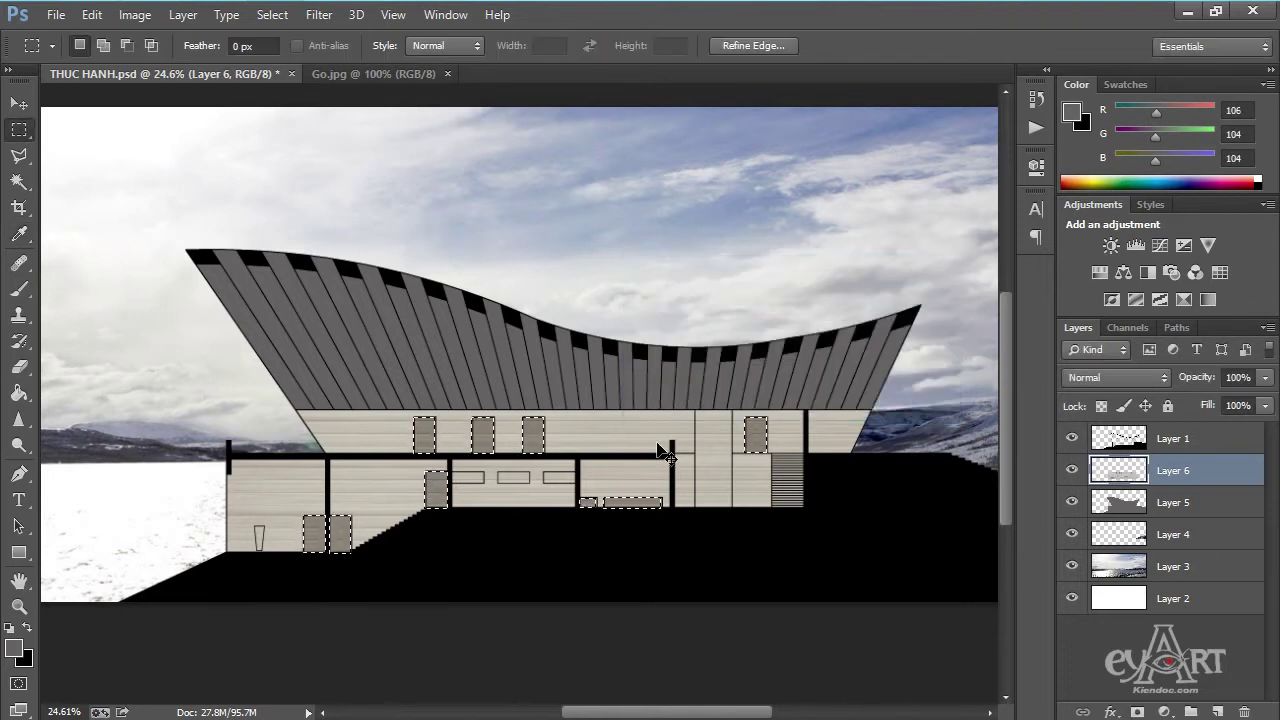
Clear the selection and fill the tall central column panel with flat grey.
{"action": "key", "text": "ctrl+d"}
{"action": "scroll", "coordinate": [700, 459], "scroll_direction": "up", "scroll_amount": 3}
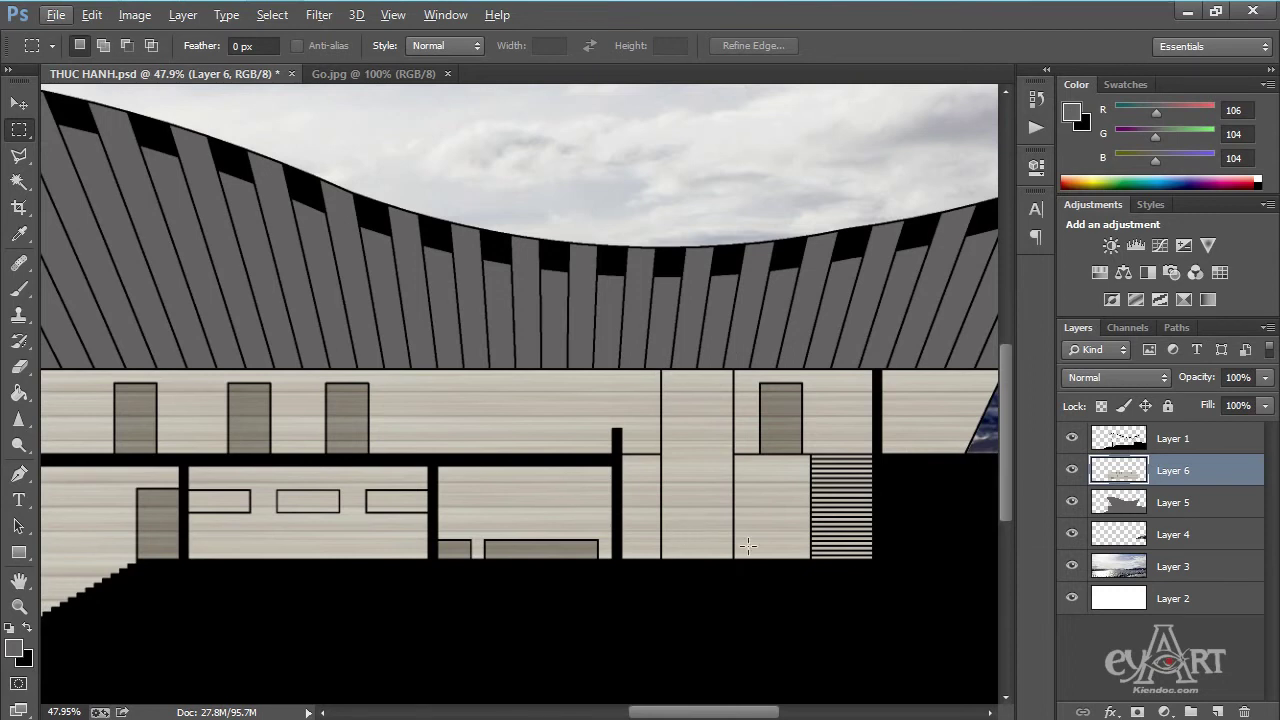
{"action": "scroll", "coordinate": [700, 443], "scroll_direction": "up", "scroll_amount": 2}
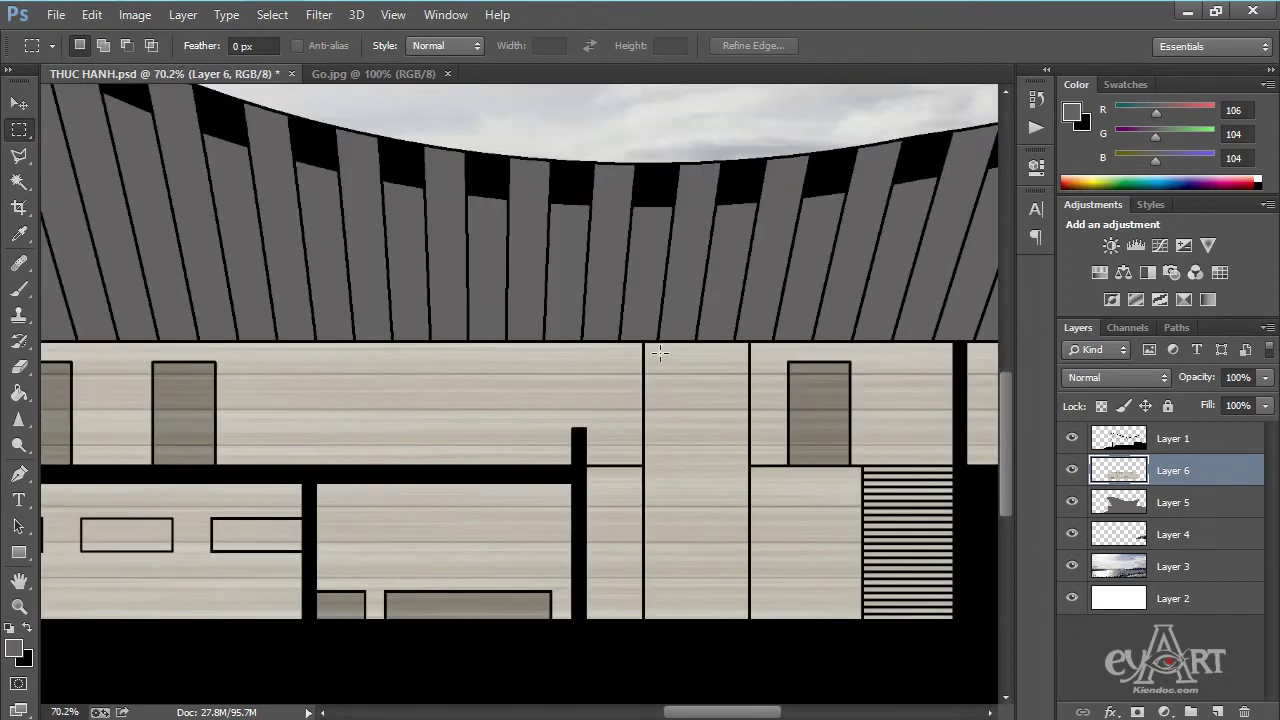
{"action": "left_click_drag", "start_coordinate": [643, 341], "coordinate": [751, 632]}
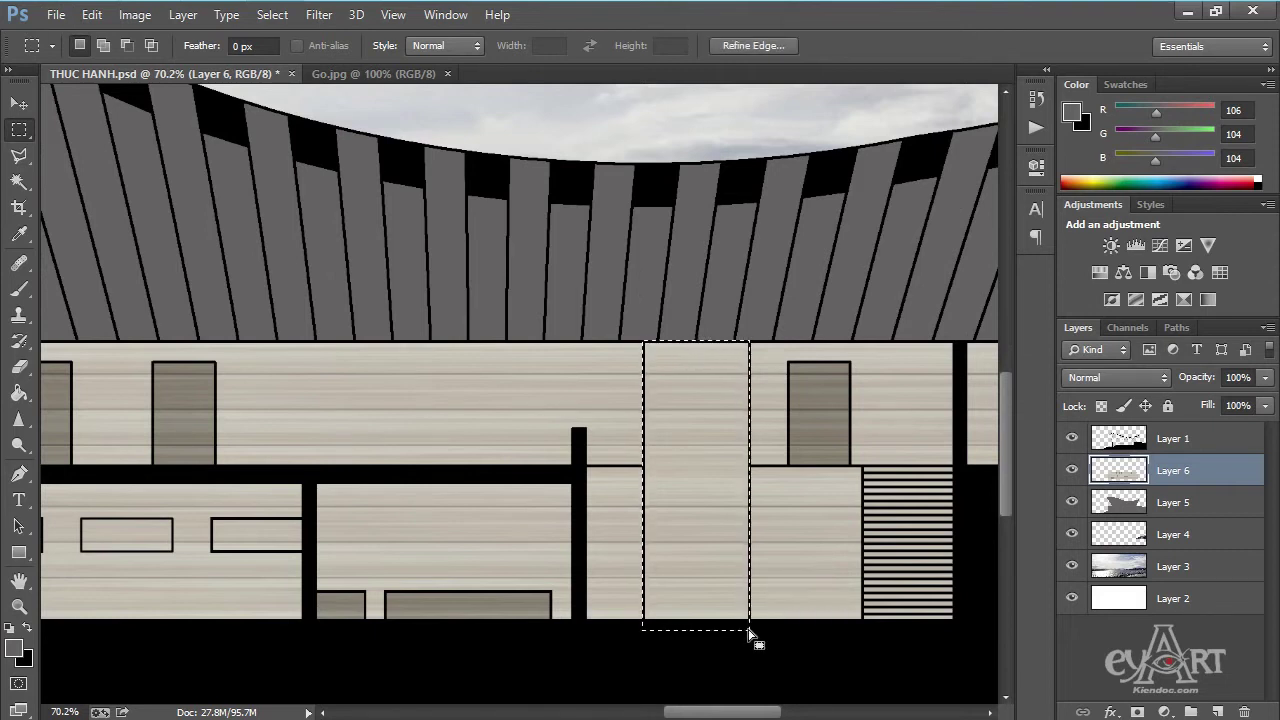
{"action": "key", "text": "alt+BackSpace"}
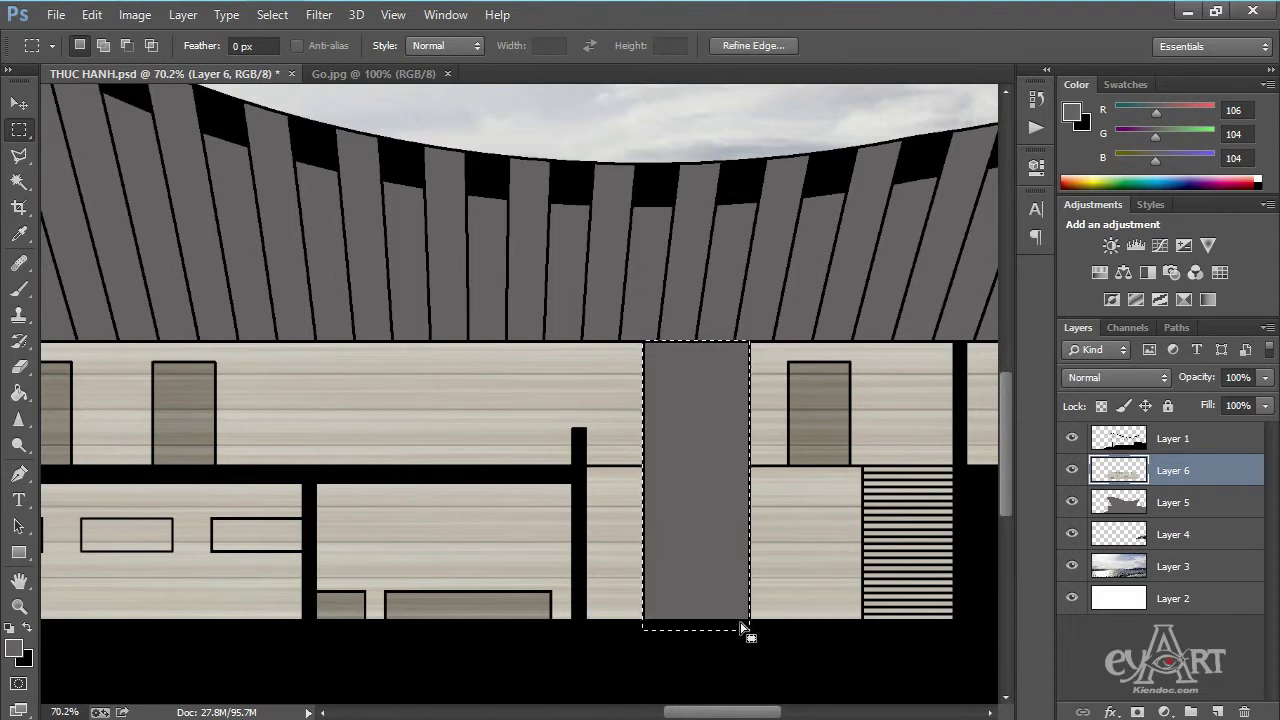
{"action": "key", "text": "ctrl+d"}
Fill three small lower-floor window strips with grey, then deselect and fit the image on screen.
{"action": "mouse_move", "coordinate": [470, 369]}
{"action": "left_mouse_down"}
{"action": "mouse_move", "coordinate": [644, 351]}
{"action": "mouse_move", "coordinate": [903, 283]}
{"action": "left_mouse_up"}
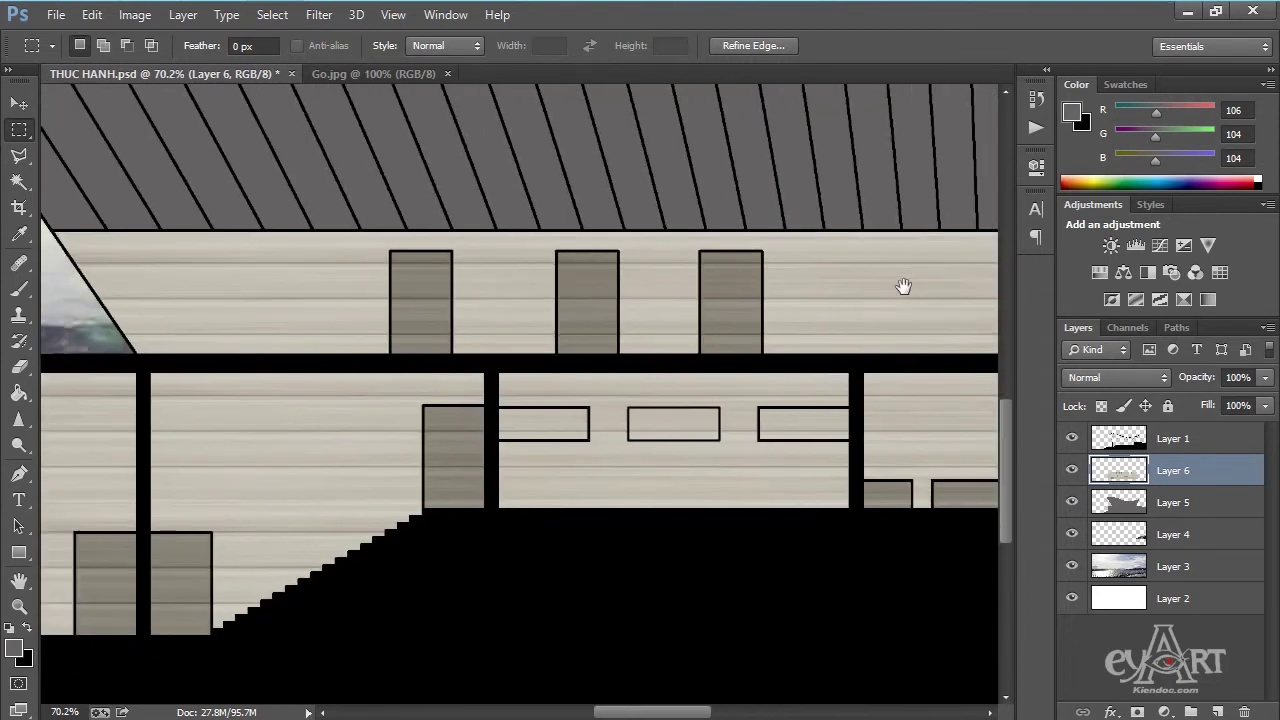
{"action": "scroll", "coordinate": [594, 449], "scroll_direction": "up", "scroll_amount": 4}
{"action": "left_click_drag", "start_coordinate": [370, 371], "coordinate": [545, 447]}
{"action": "left_click_drag", "start_coordinate": [561, 440], "coordinate": [562, 442]}
{"action": "key", "text": "alt+BackSpace"}
{"action": "left_click_drag", "start_coordinate": [647, 372], "coordinate": [846, 442]}
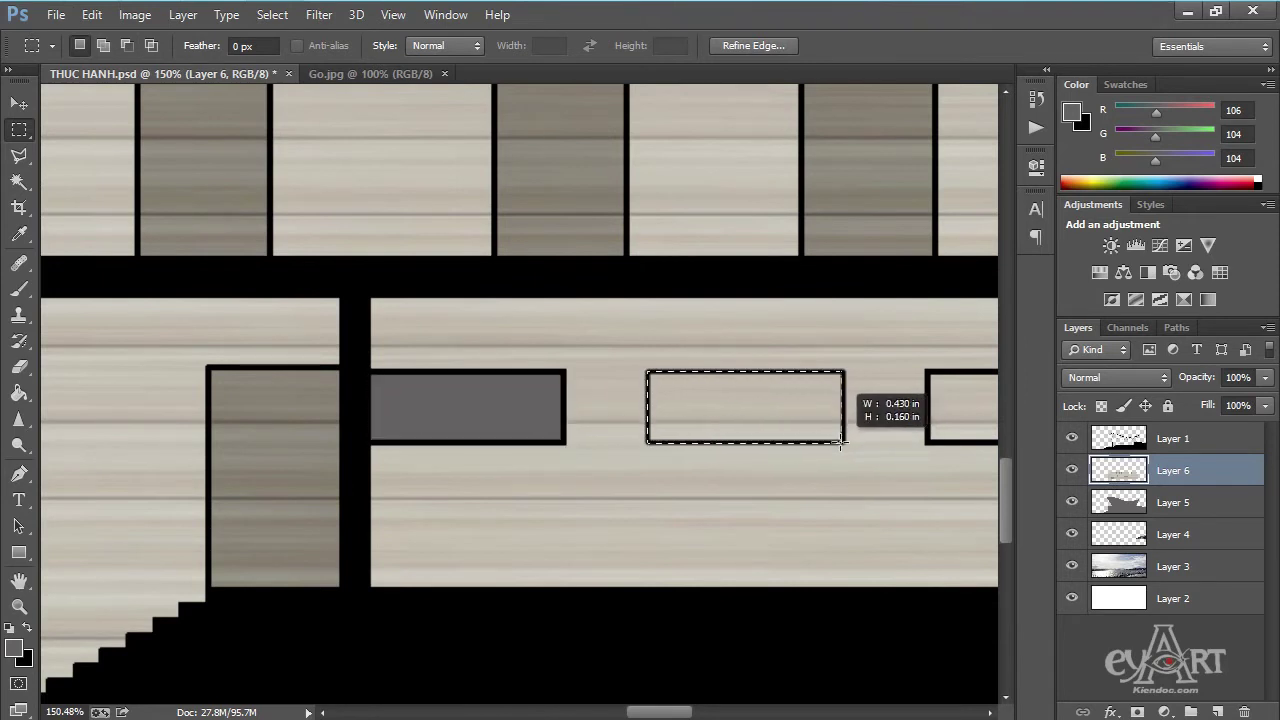
{"action": "left_click_drag", "start_coordinate": [846, 441], "coordinate": [443, 371]}
{"action": "key", "text": "alt+BackSpace"}
{"action": "left_click_drag", "start_coordinate": [456, 315], "coordinate": [651, 388]}
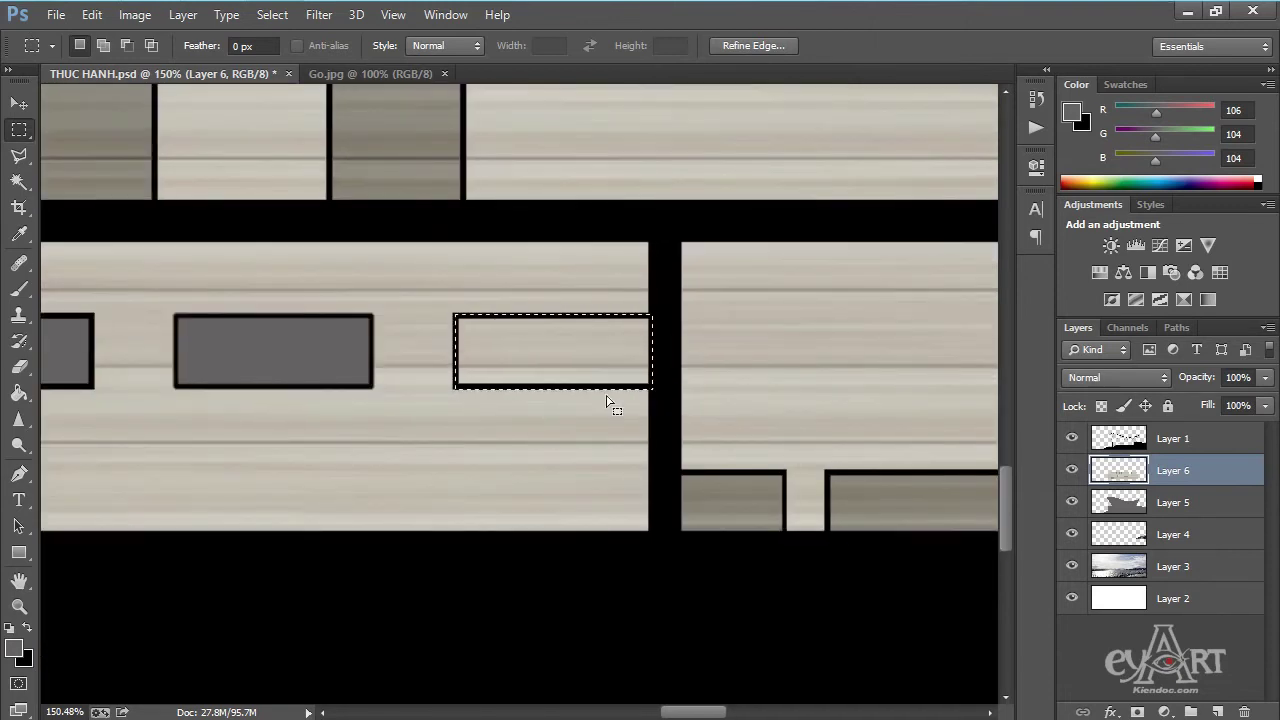
{"action": "key", "text": "alt+BackSpace"}
{"action": "key", "text": "ctrl+d"}
{"action": "key", "text": "ctrl+0"}
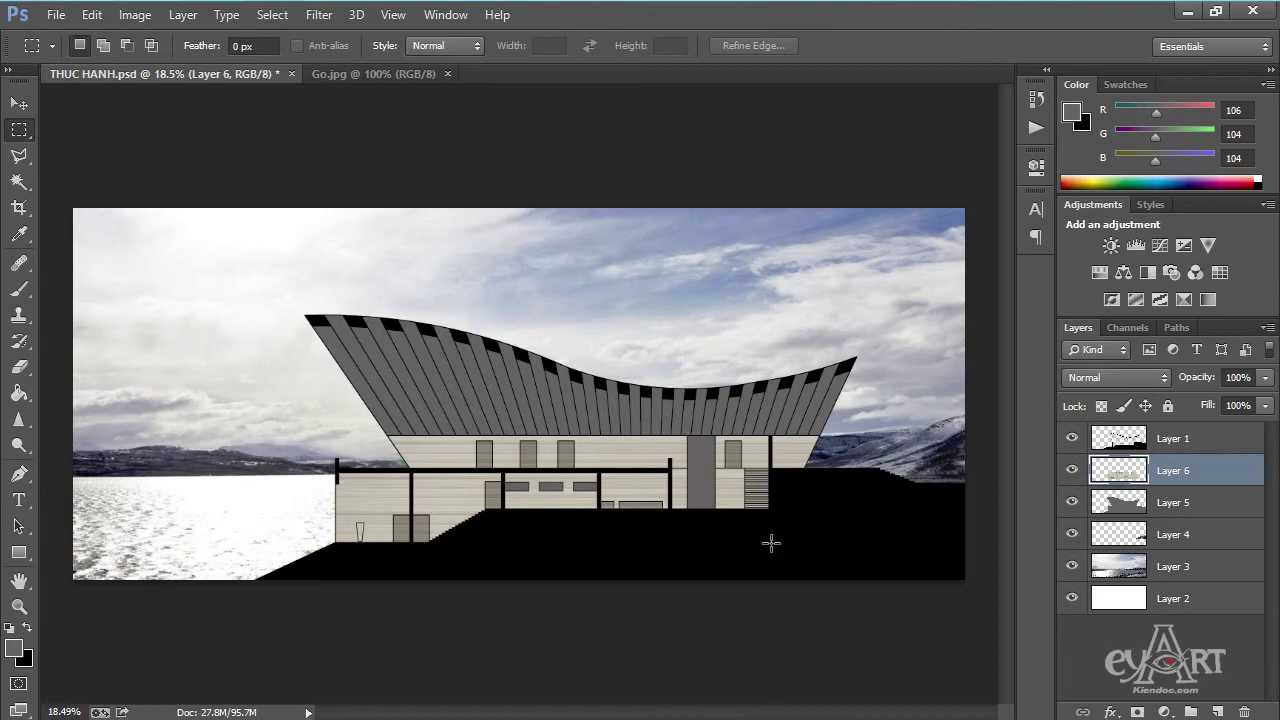
With the Polygonal Lasso chosen, add a new empty Layer 7 above Layer 1.
{"action": "scroll", "coordinate": [774, 445], "scroll_direction": "up", "scroll_amount": 2}
{"action": "scroll", "coordinate": [785, 446], "scroll_direction": "up", "scroll_amount": 2}
{"action": "scroll", "coordinate": [795, 448], "scroll_direction": "up", "scroll_amount": 2}
{"action": "scroll", "coordinate": [801, 452], "scroll_direction": "up", "scroll_amount": 1}
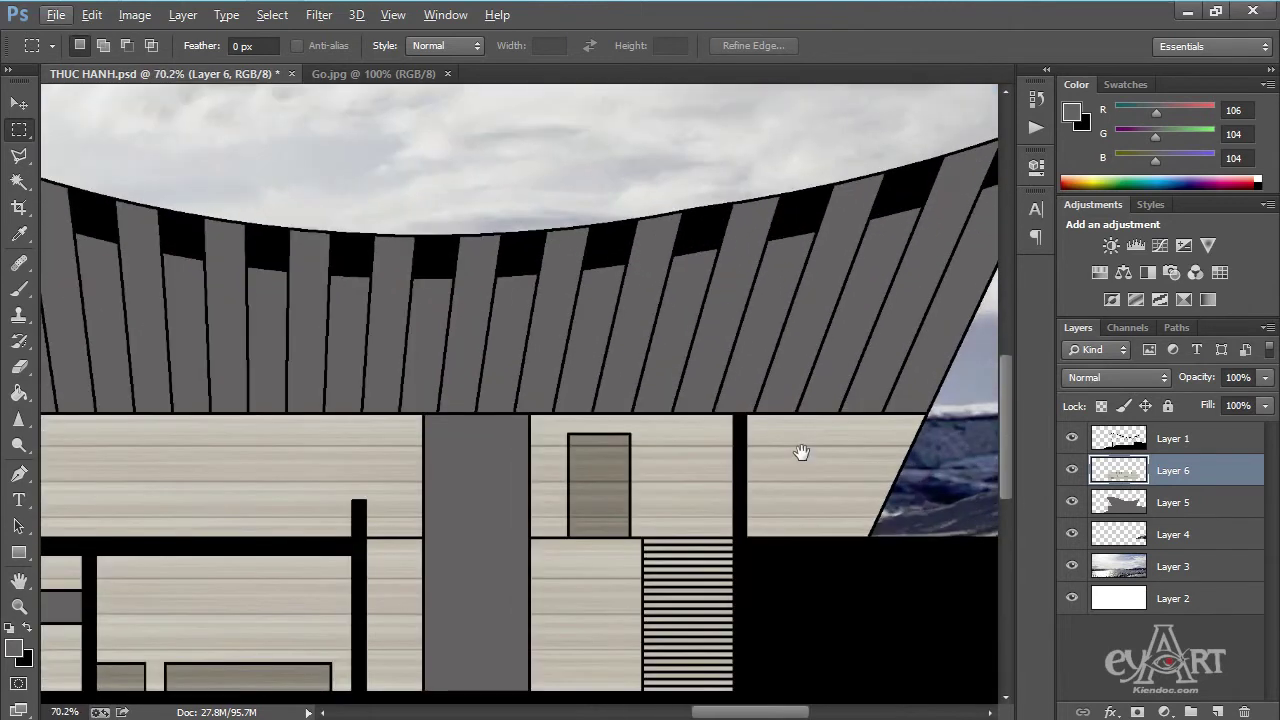
{"action": "left_click_drag", "start_coordinate": [801, 452], "coordinate": [677, 356]}
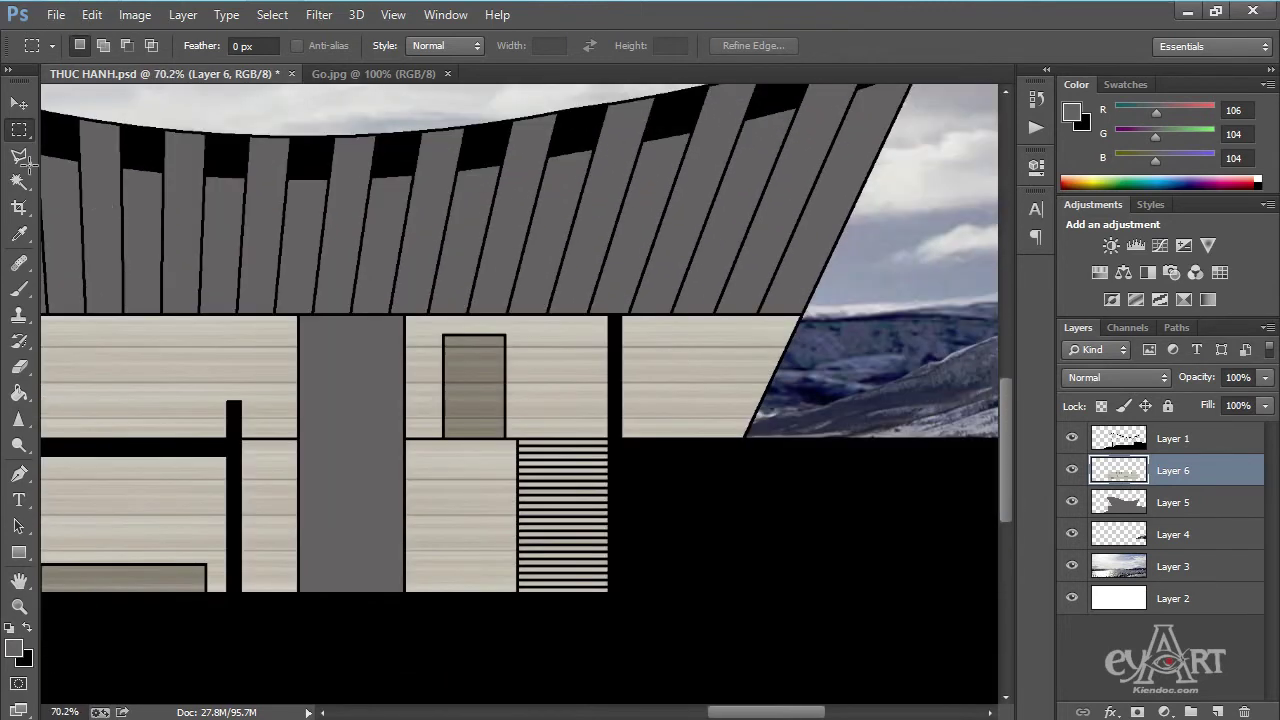
{"action": "left_click", "coordinate": [20, 156]}
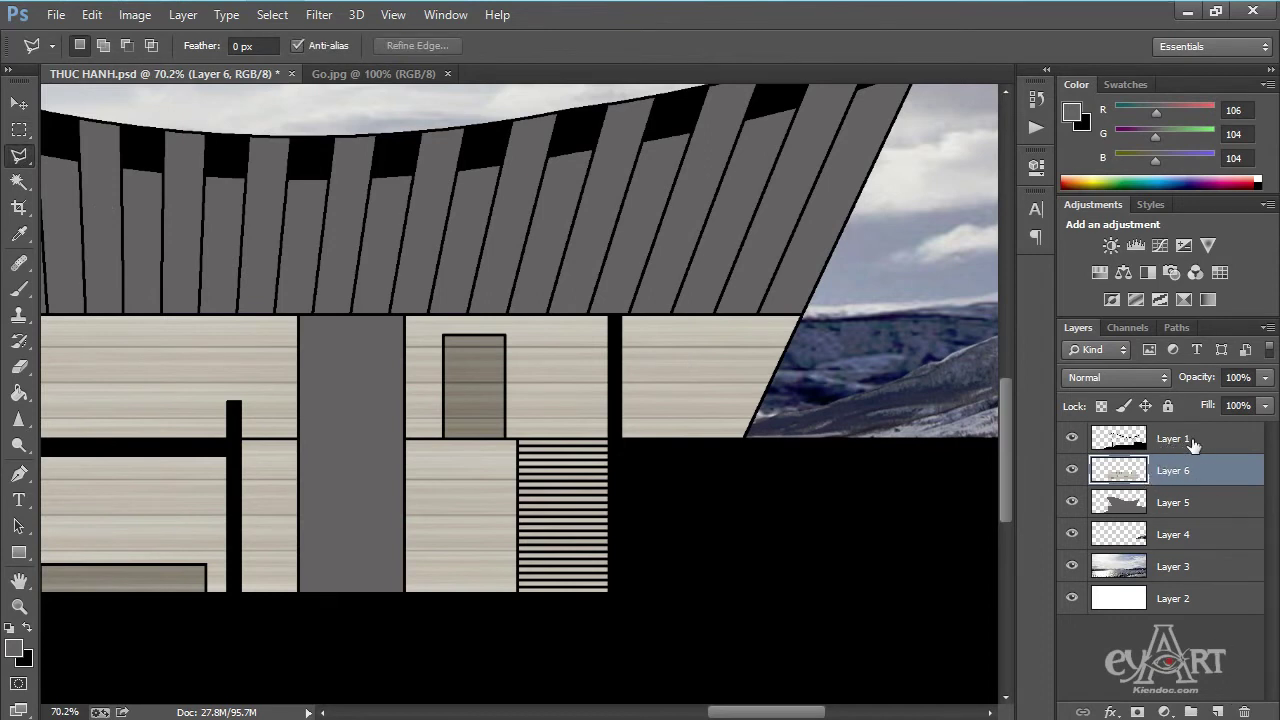
{"action": "left_click", "coordinate": [1193, 442]}
{"action": "left_click", "coordinate": [1217, 711]}
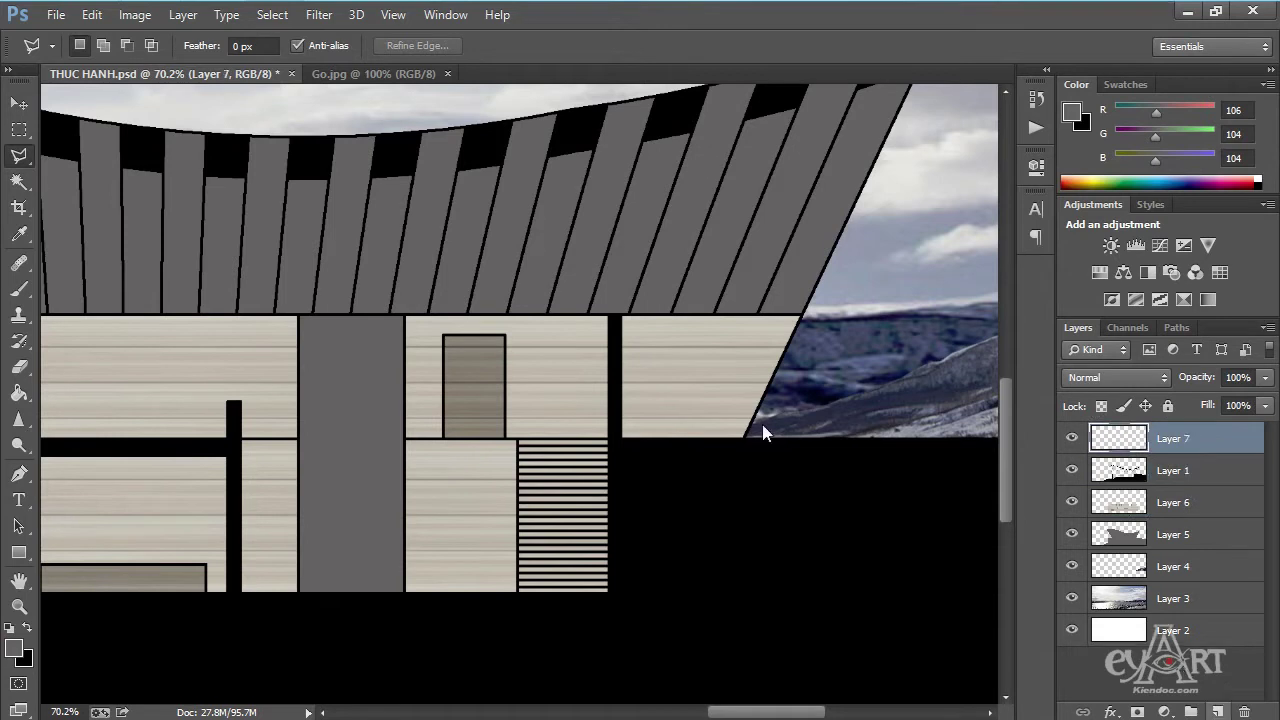
Outline a triangular shadow area on the upper right wall with the Polygonal Lasso.
{"action": "scroll", "coordinate": [657, 330], "scroll_direction": "up", "scroll_amount": 3}
{"action": "scroll", "coordinate": [640, 335], "scroll_direction": "up", "scroll_amount": 2}
{"action": "left_click", "coordinate": [606, 319]}
{"action": "left_click", "coordinate": [808, 515]}
{"action": "left_click", "coordinate": [607, 518]}
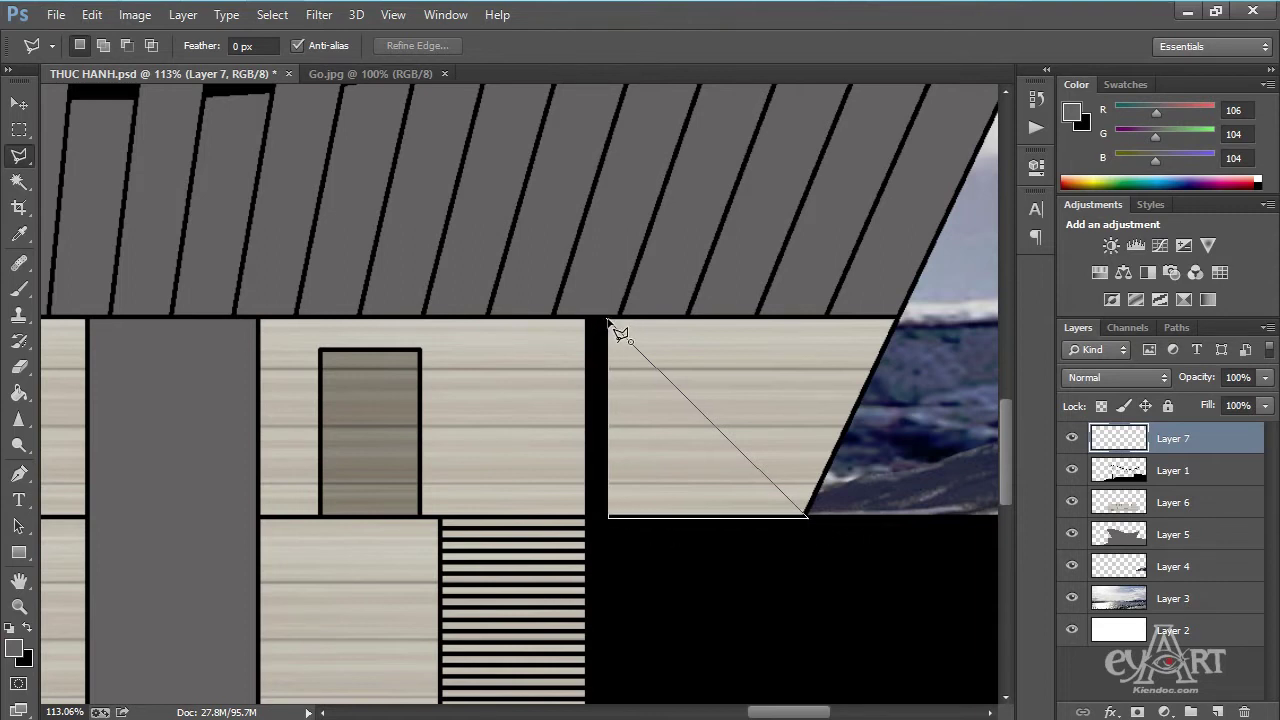
{"action": "left_click", "coordinate": [608, 320]}
Add a triangle from the pillar's top corner to the floor line, and reset the foreground to black.
{"action": "left_click_drag", "start_coordinate": [360, 400], "coordinate": [783, 174]}
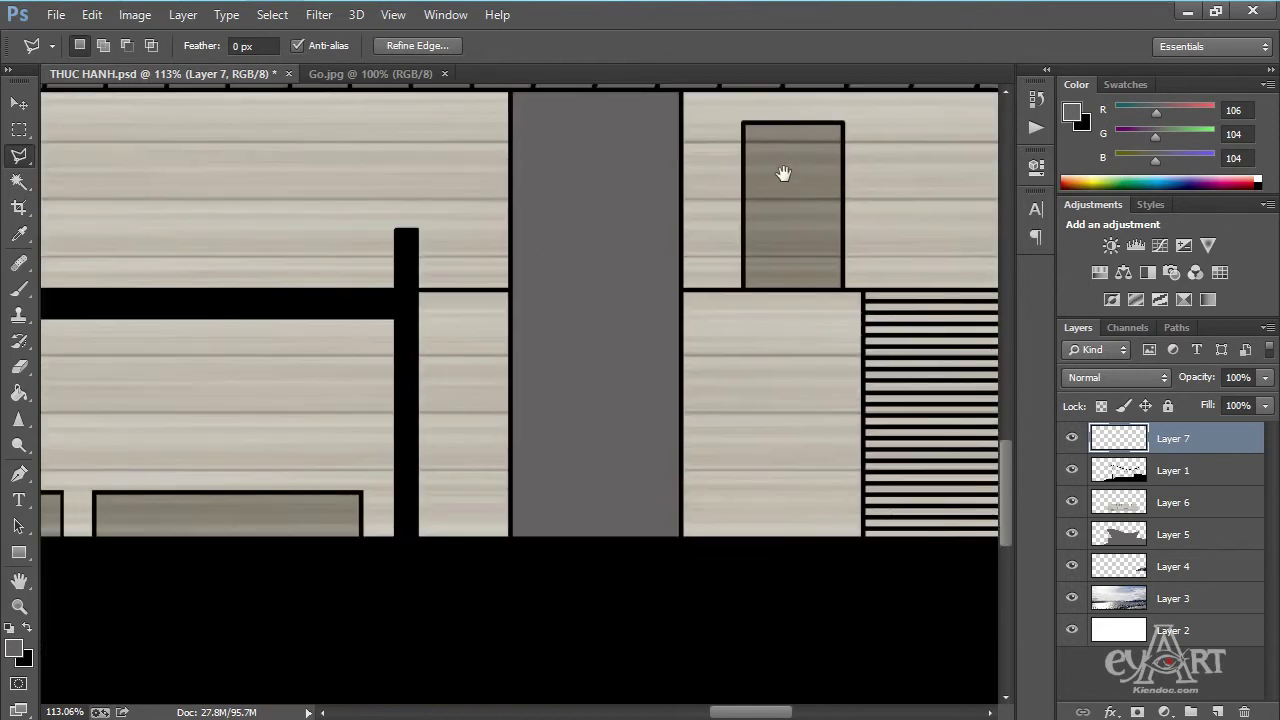
{"action": "scroll", "coordinate": [565, 317], "scroll_direction": "down", "scroll_amount": 3}
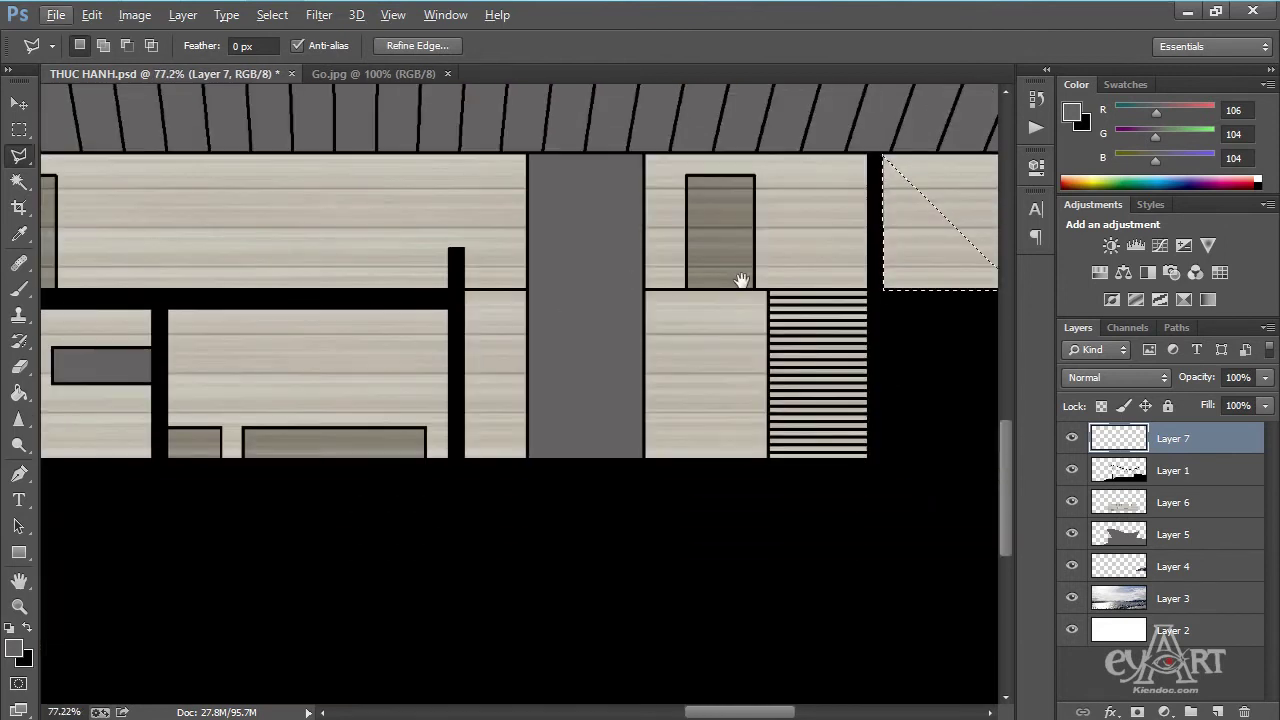
{"action": "left_click_drag", "start_coordinate": [741, 281], "coordinate": [599, 321]}
{"action": "key", "text": "shift"}
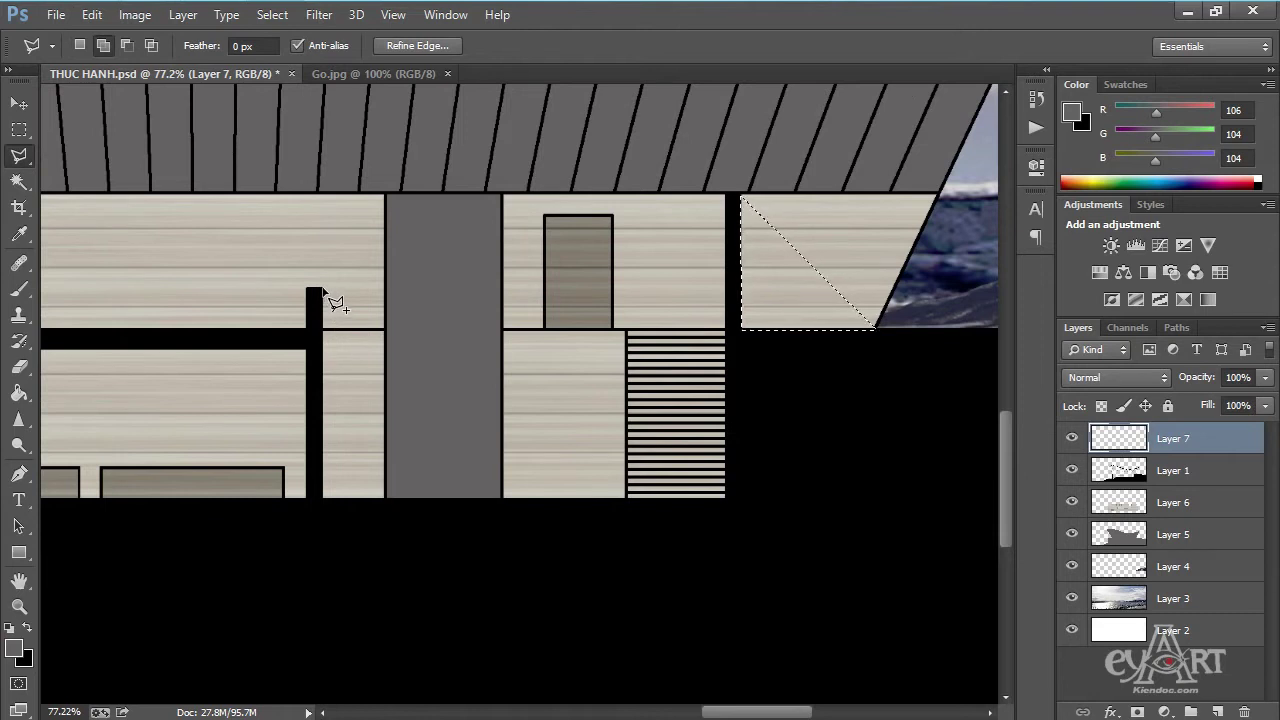
{"action": "left_click", "coordinate": [322, 288]}
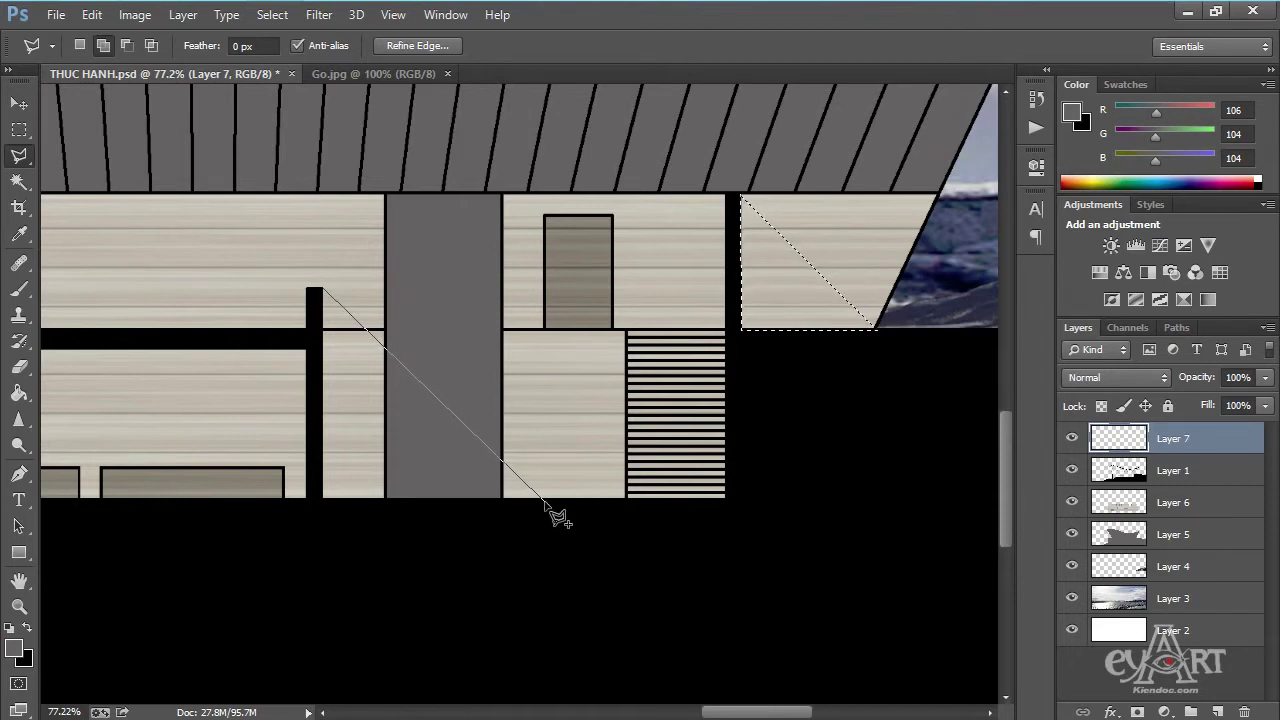
{"action": "left_click", "coordinate": [546, 502]}
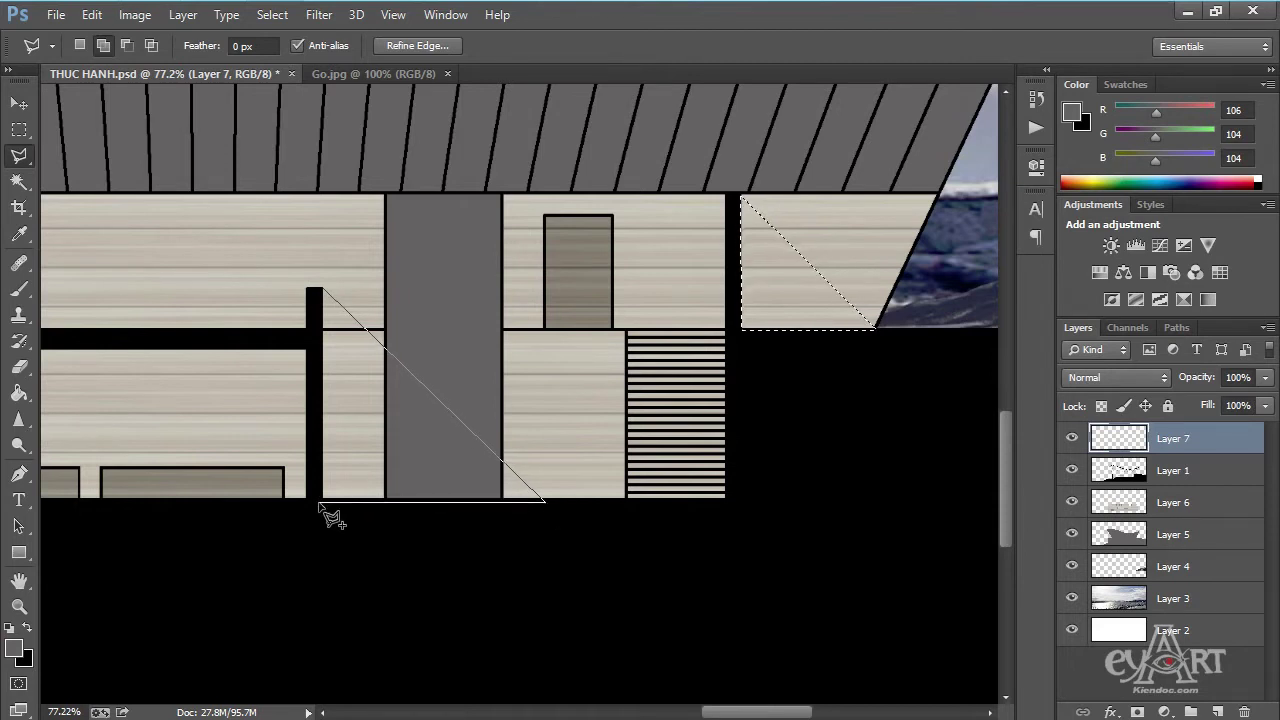
{"action": "left_click", "coordinate": [321, 290]}
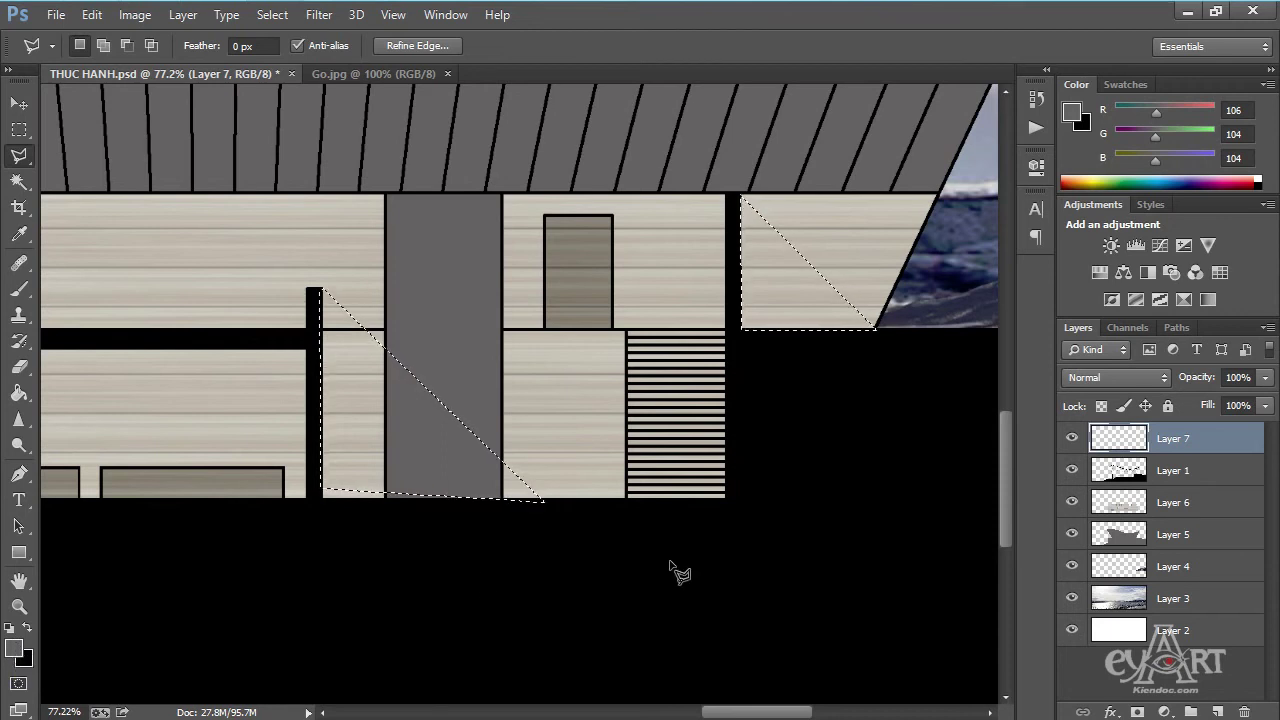
{"action": "key", "text": "d"}
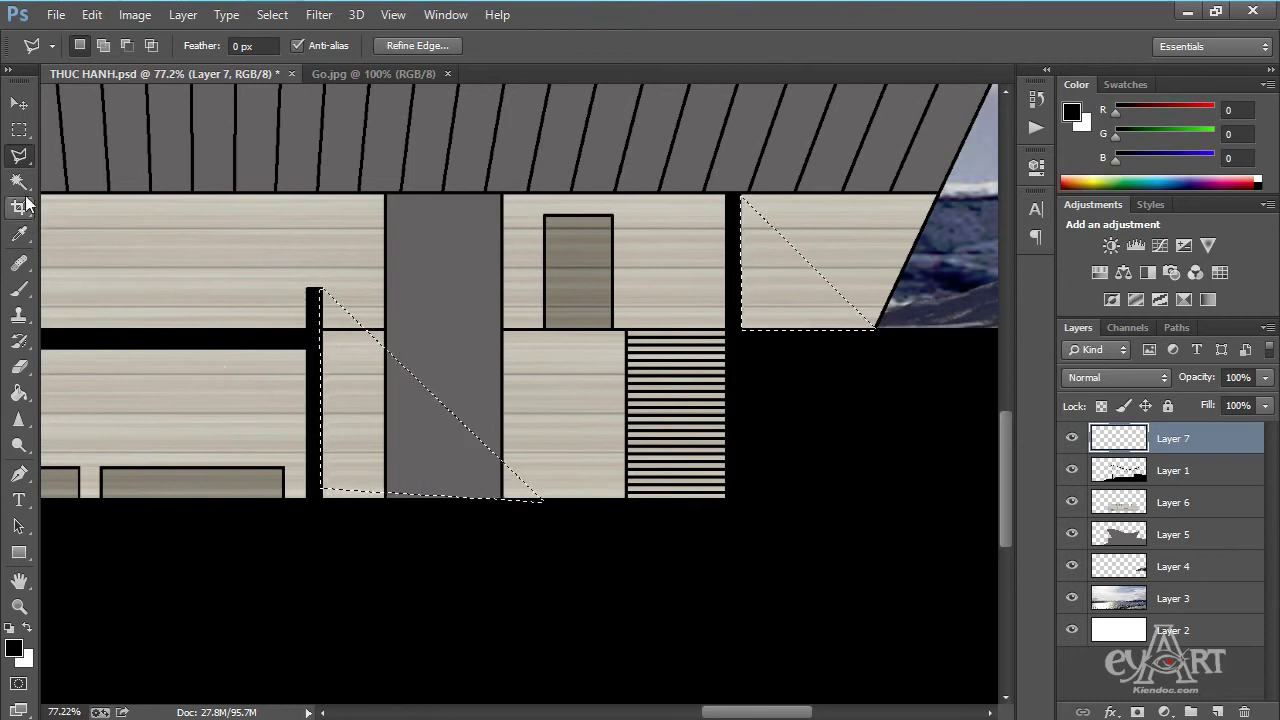
{"action": "right_click", "coordinate": [365, 420]}
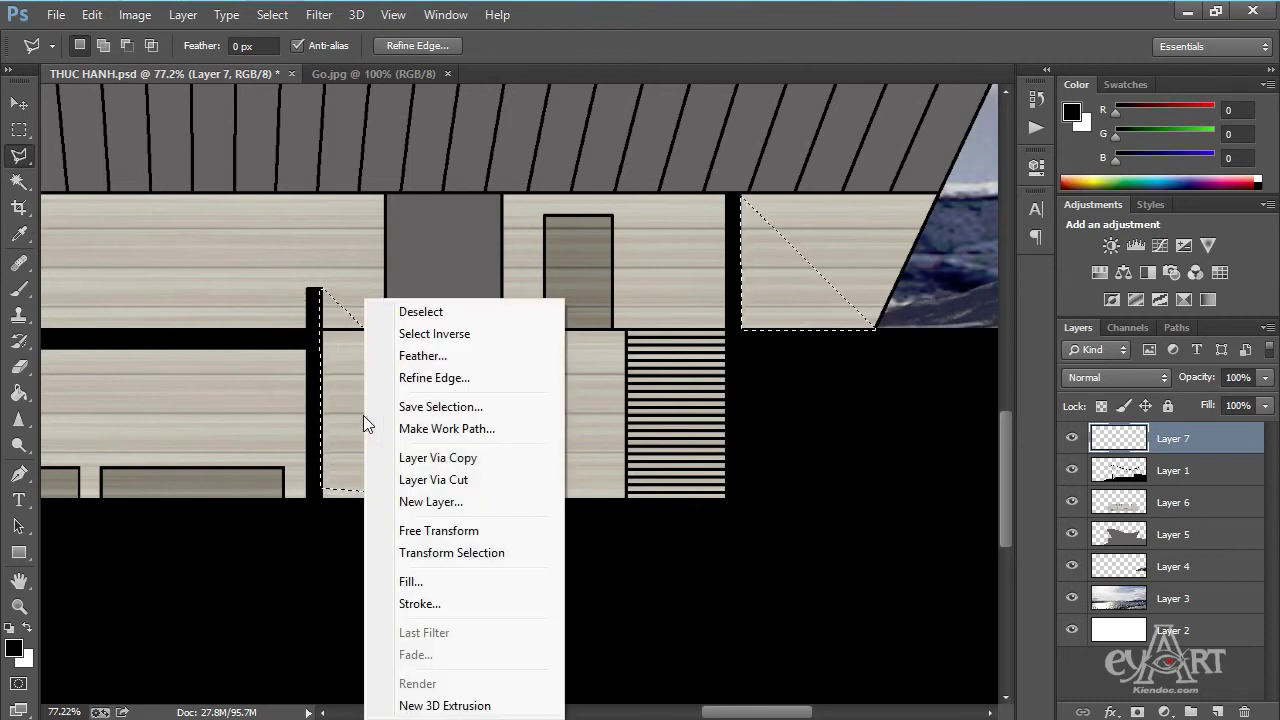
Extend the selection's bottom edge slightly down, then Paint Bucket both triangles solid black.
{"action": "left_click", "coordinate": [478, 556]}
{"action": "left_click_drag", "start_coordinate": [600, 500], "coordinate": [600, 512]}
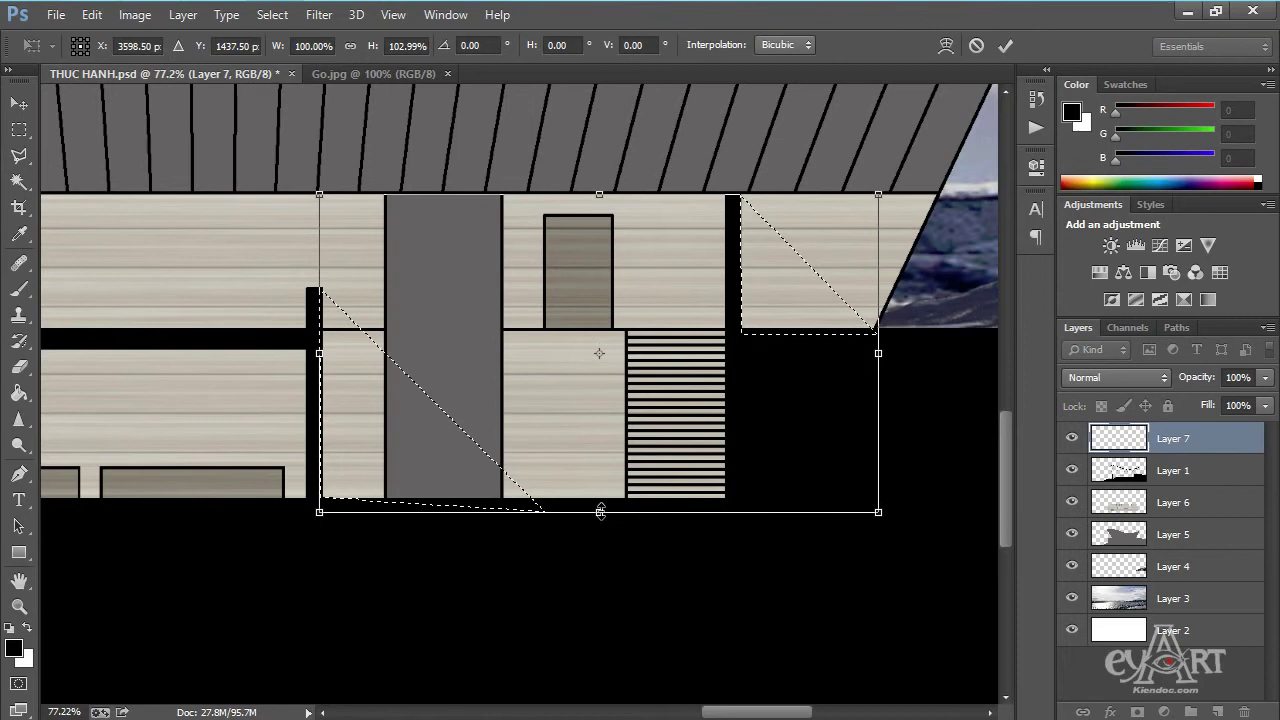
{"action": "key", "text": "Return"}
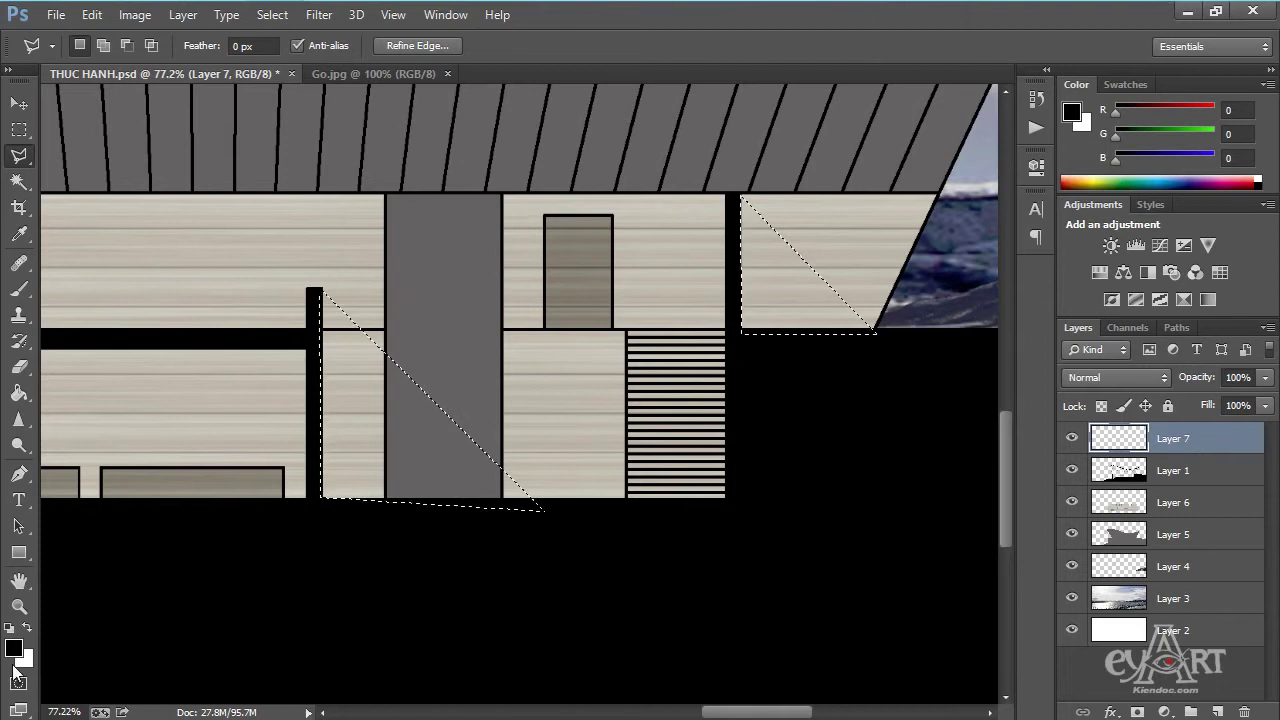
{"action": "left_click", "coordinate": [18, 393]}
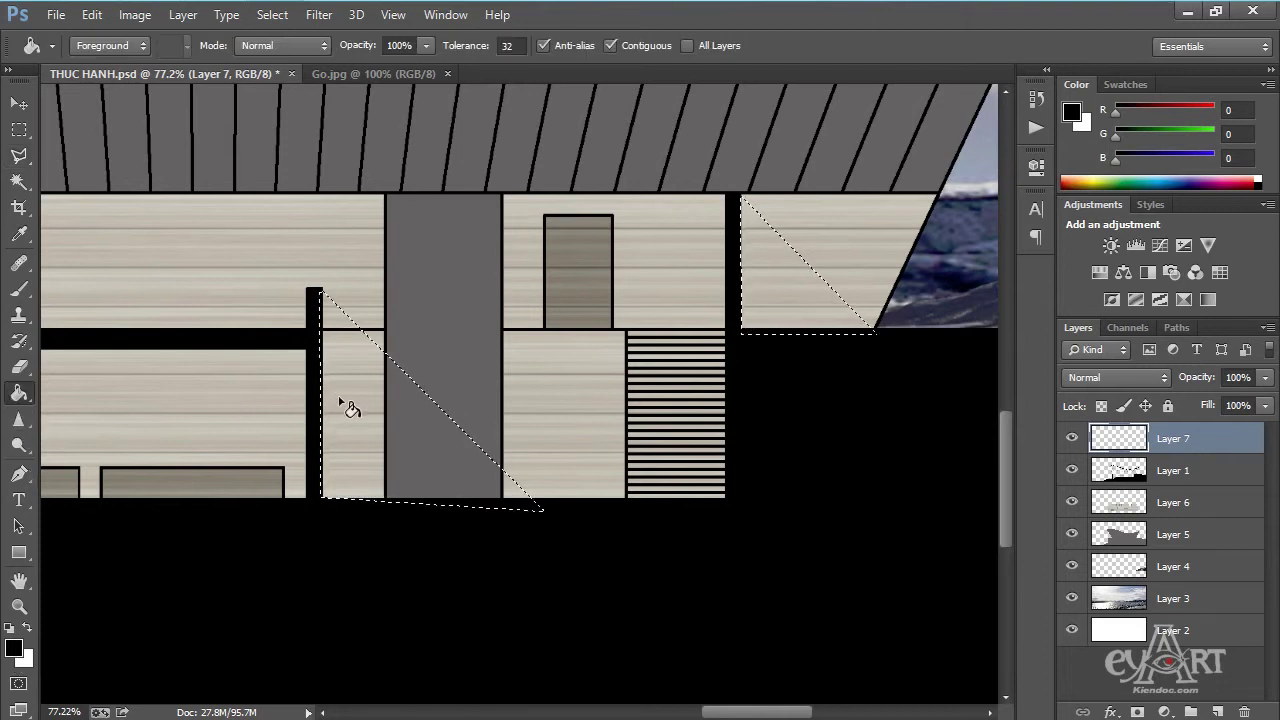
{"action": "left_click", "coordinate": [372, 410]}
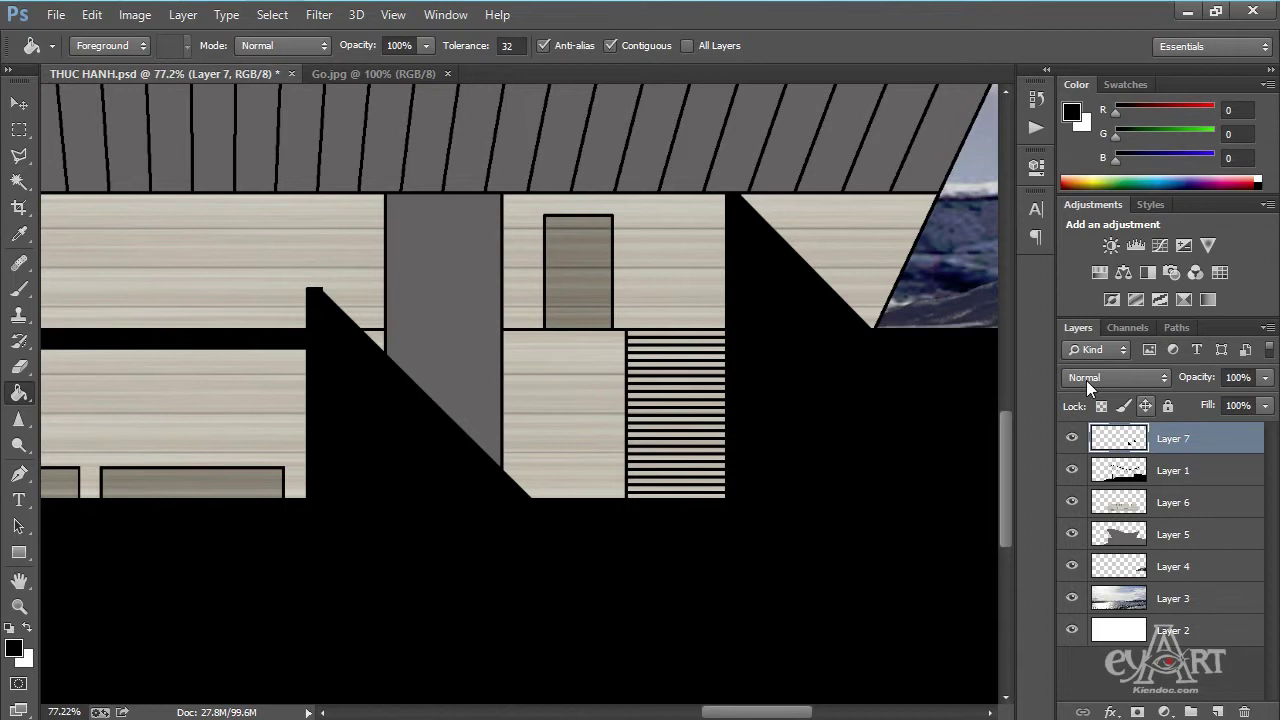
Set Layer 7's blend mode to Soft Light.
{"action": "left_click", "coordinate": [1127, 375]}
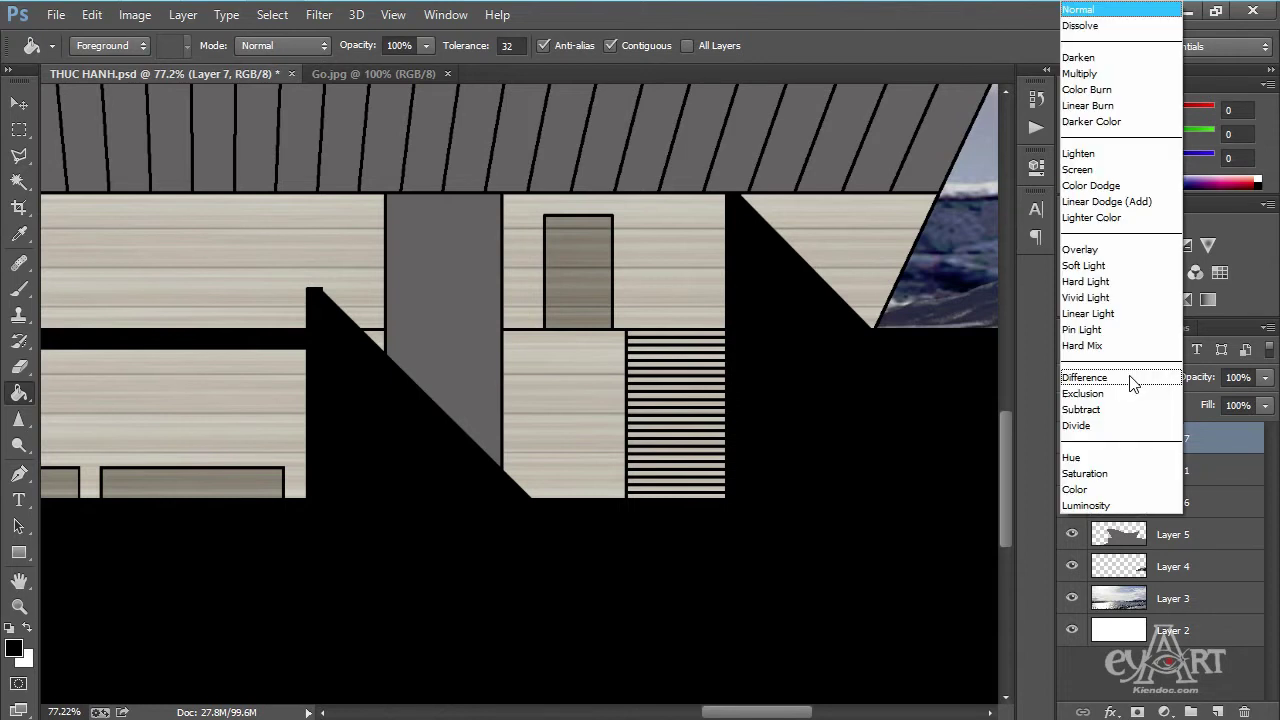
{"action": "left_click", "coordinate": [1106, 266]}
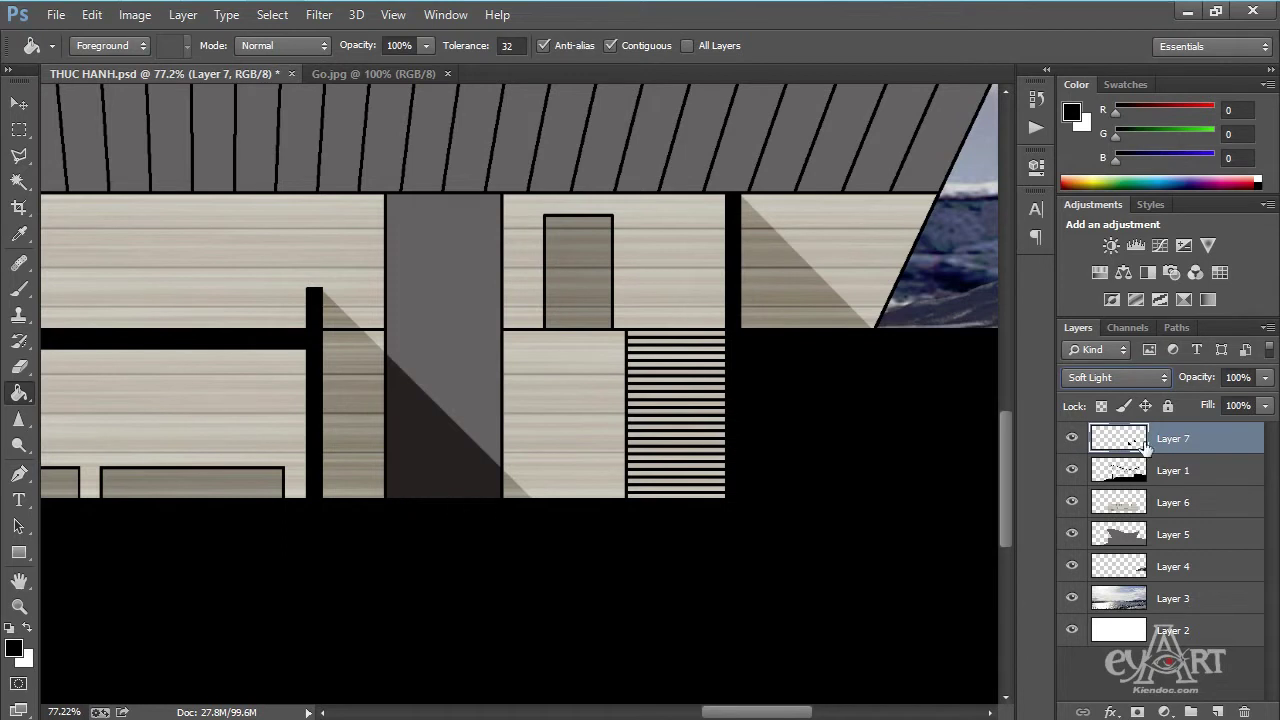
{"action": "left_click", "coordinate": [19, 129]}
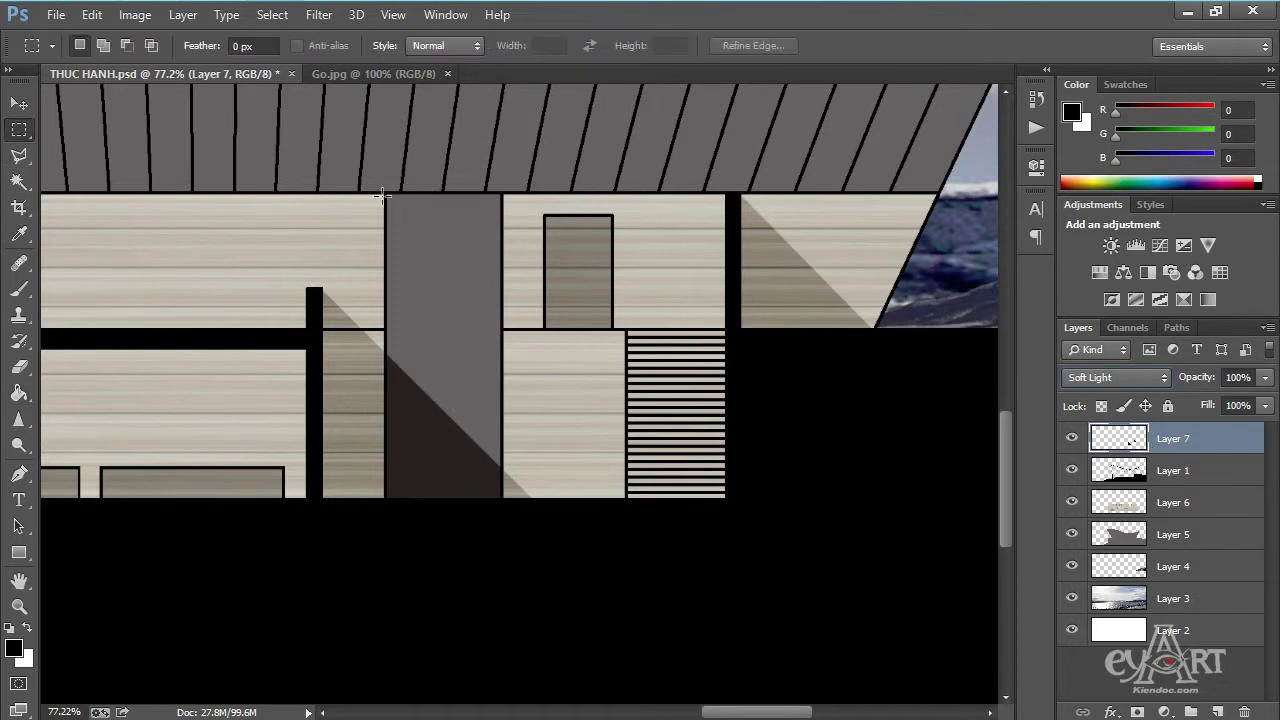
Delete Layer 7's shadow inside a rectangle around the grey central column, then deselect.
{"action": "left_click_drag", "start_coordinate": [384, 193], "coordinate": [500, 512]}
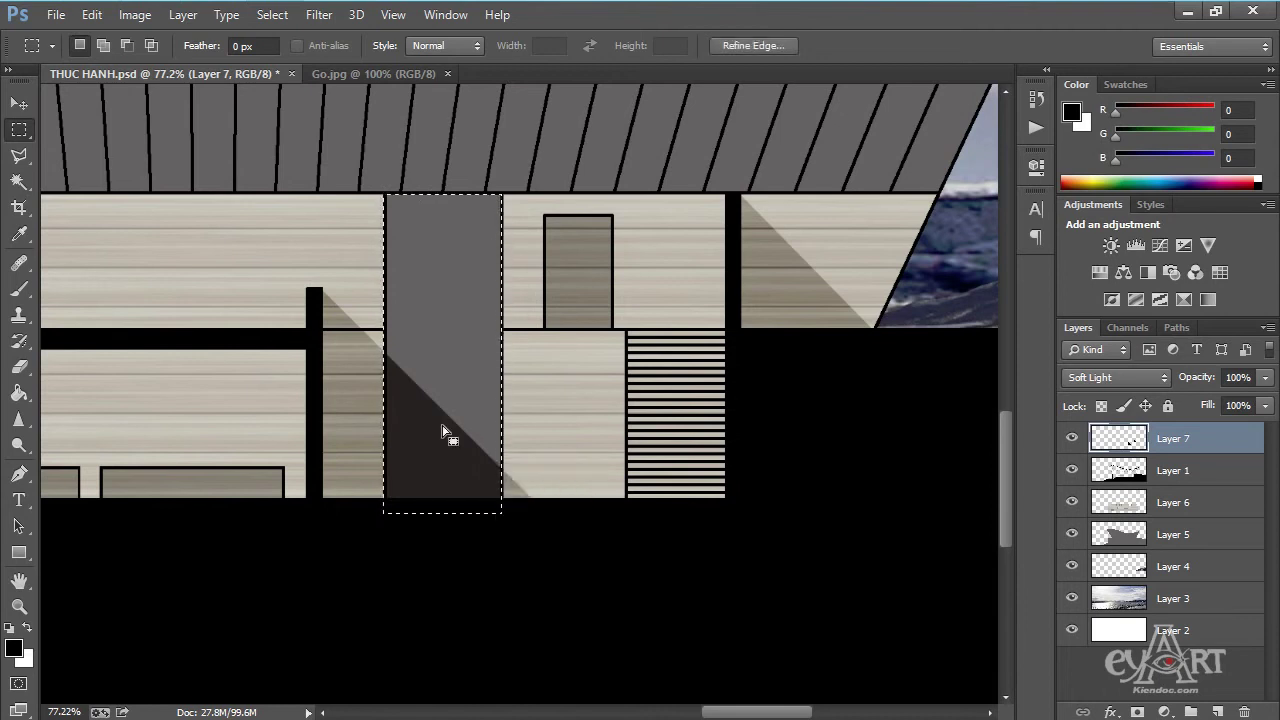
{"action": "key", "text": "Delete"}
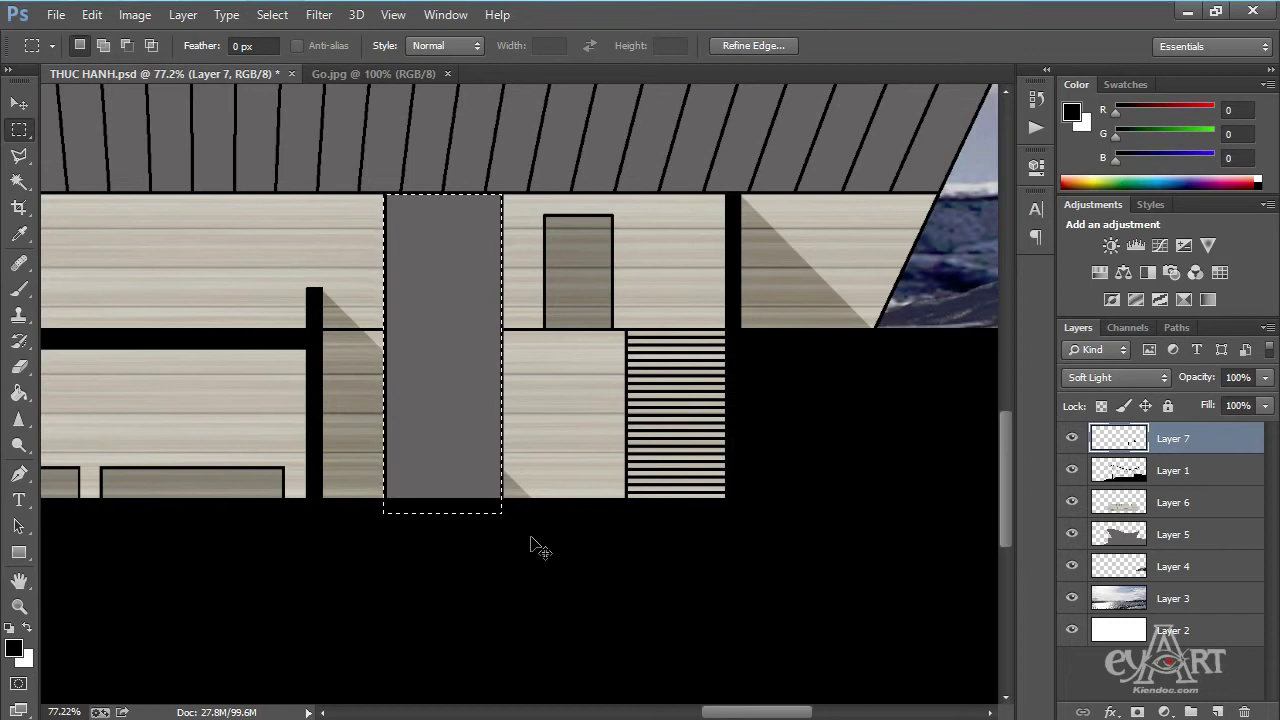
{"action": "key", "text": "ctrl+d"}
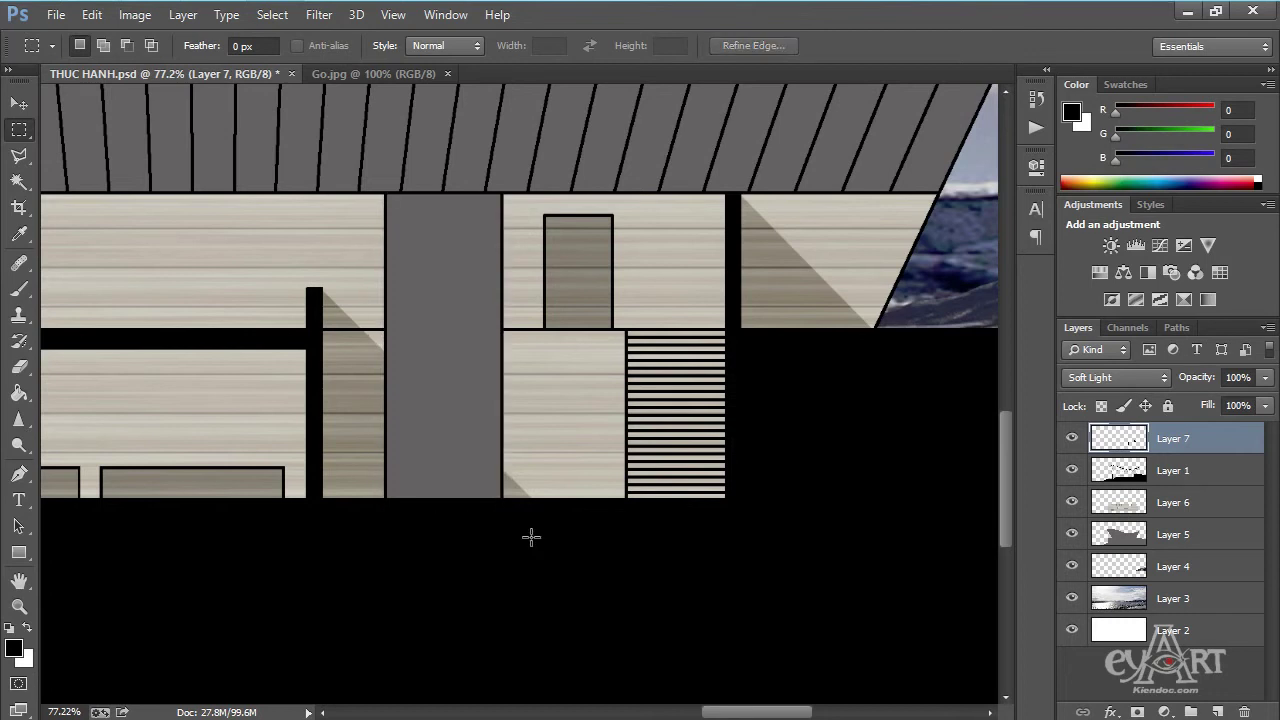
{"action": "key", "text": "v"}
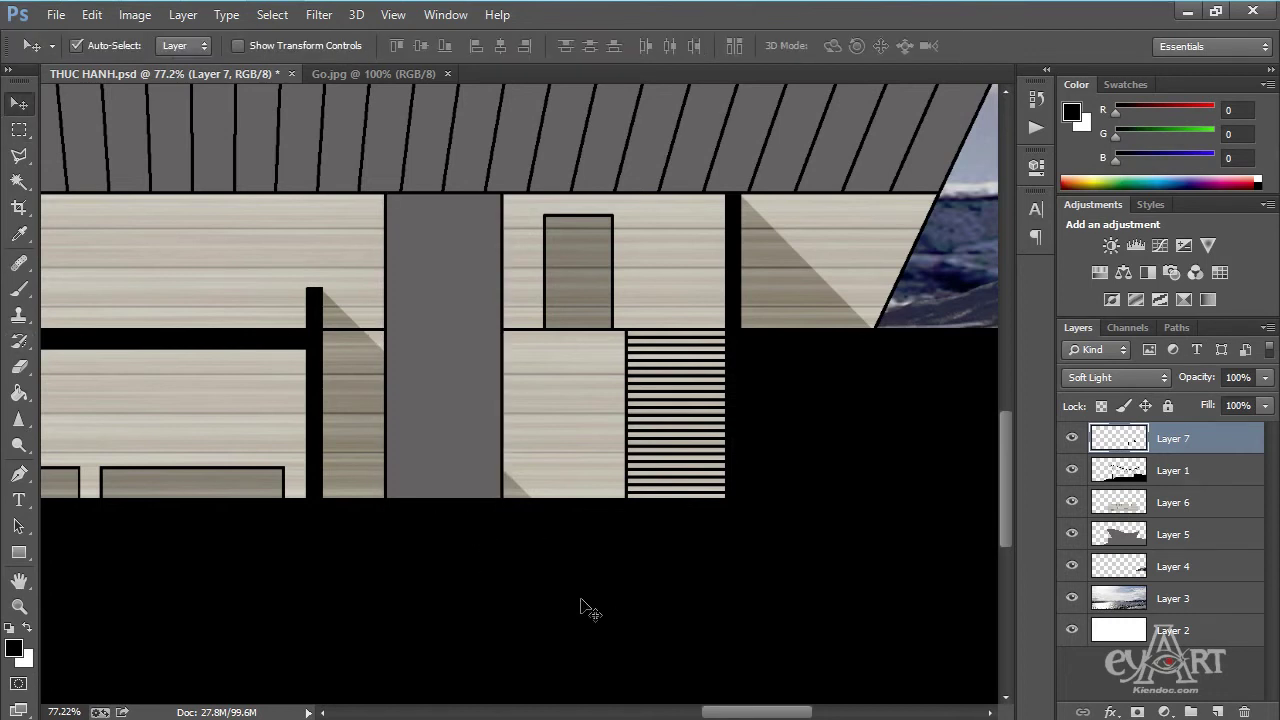
{"action": "scroll", "coordinate": [591, 583], "scroll_direction": "down", "scroll_amount": 1}
{"action": "scroll", "coordinate": [591, 583], "scroll_direction": "down", "scroll_amount": 1}
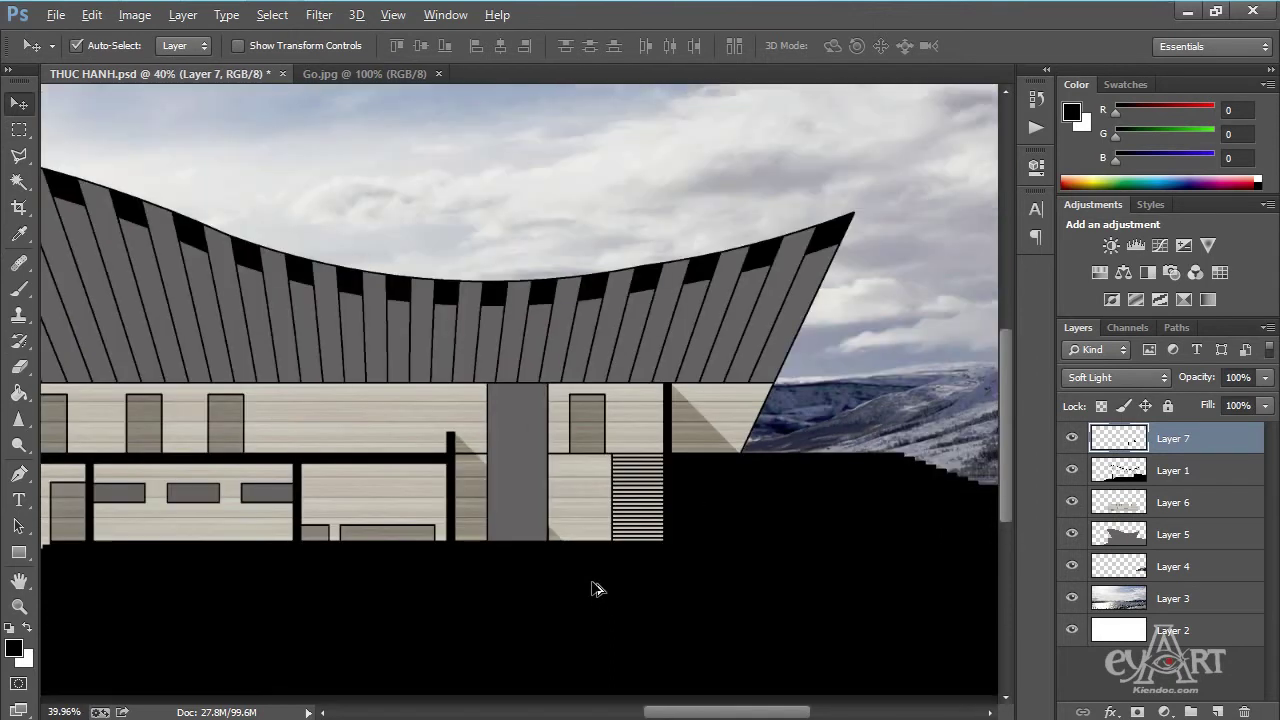
{"action": "scroll", "coordinate": [591, 583], "scroll_direction": "down", "scroll_amount": 1}
{"action": "scroll", "coordinate": [592, 581], "scroll_direction": "down", "scroll_amount": 1}
{"action": "scroll", "coordinate": [591, 587], "scroll_direction": "up", "scroll_amount": 1}
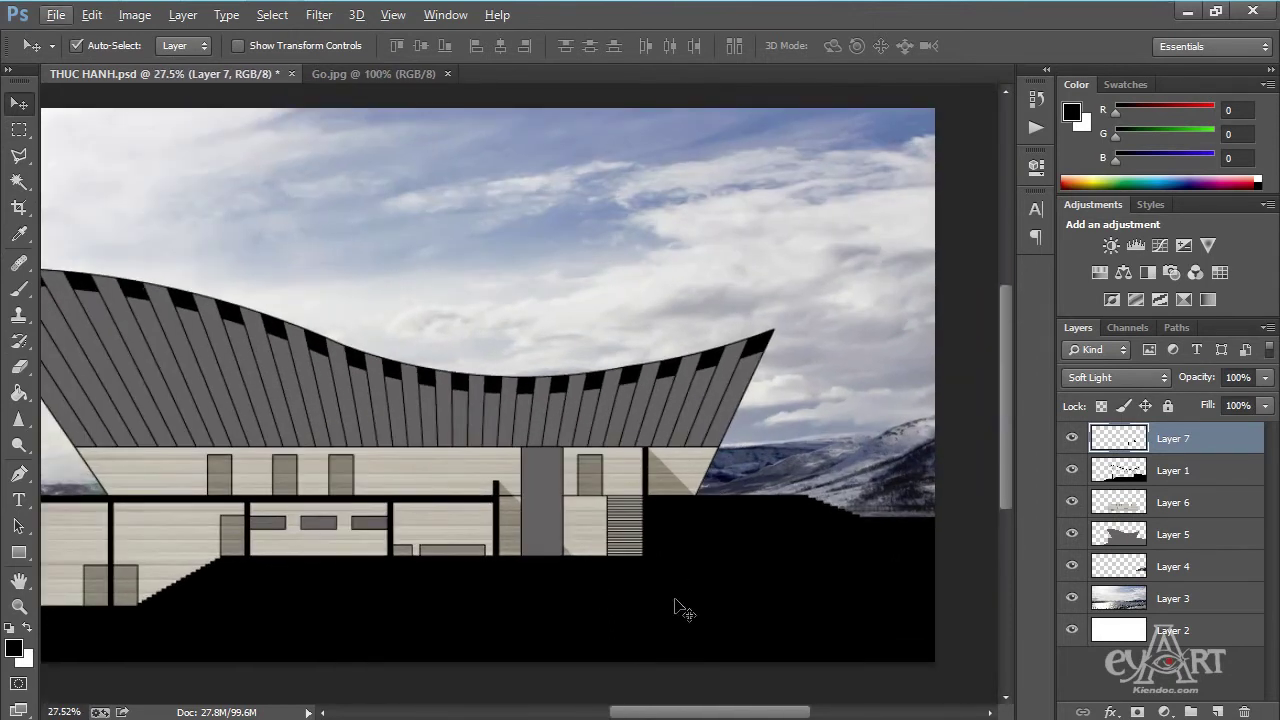
{"action": "scroll", "coordinate": [674, 605], "scroll_direction": "left", "scroll_amount": 3}
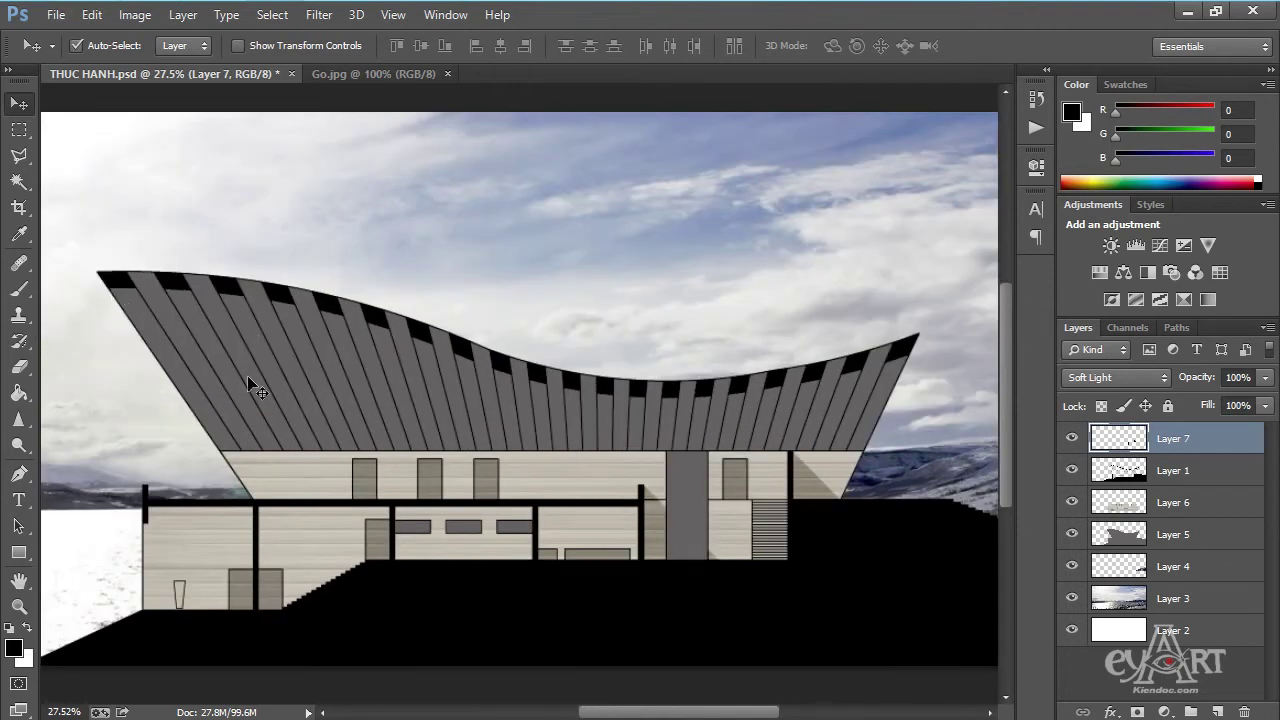
{"action": "left_click", "coordinate": [19, 158]}
{"action": "scroll", "coordinate": [165, 382], "scroll_direction": "up", "scroll_amount": 1}
{"action": "scroll", "coordinate": [160, 335], "scroll_direction": "up", "scroll_amount": 2}
{"action": "scroll", "coordinate": [200, 322], "scroll_direction": "up", "scroll_amount": 1}
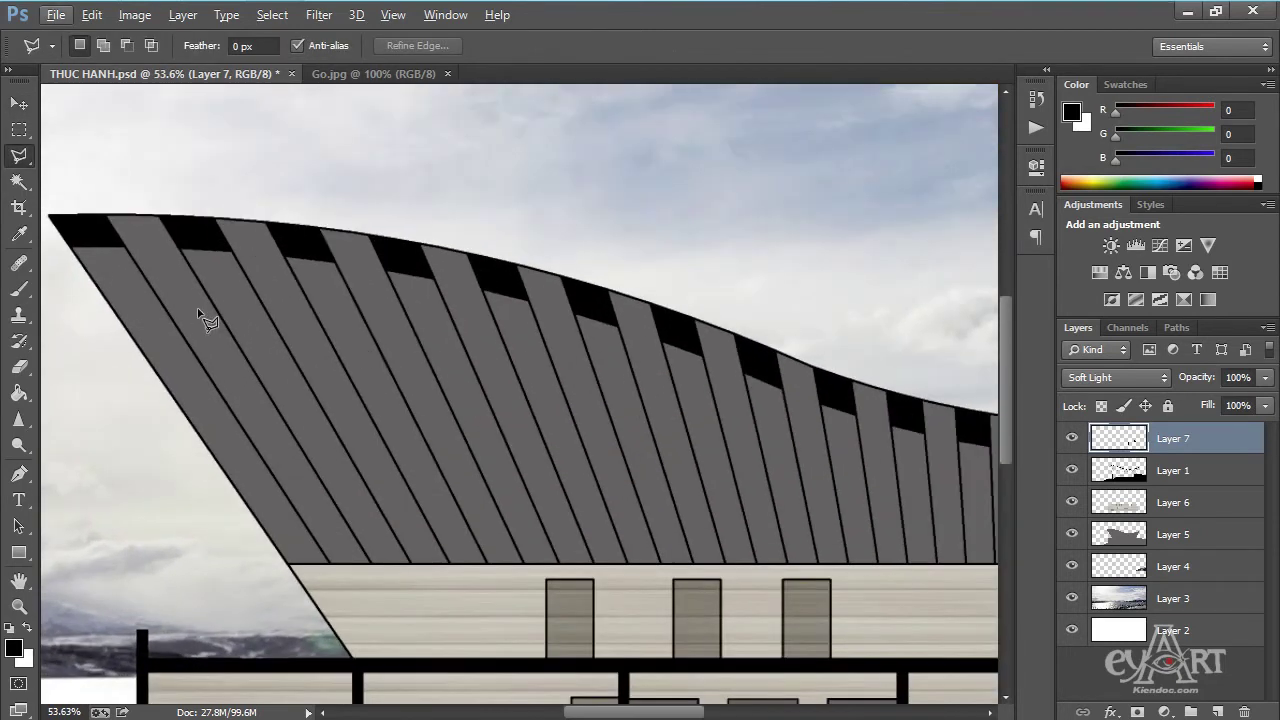
Outline the first diagonal strip from the roof's top-left corner down to the floor beam.
{"action": "scroll", "coordinate": [207, 318], "scroll_direction": "down", "scroll_amount": 1}
{"action": "scroll", "coordinate": [207, 318], "scroll_direction": "left", "scroll_amount": 1}
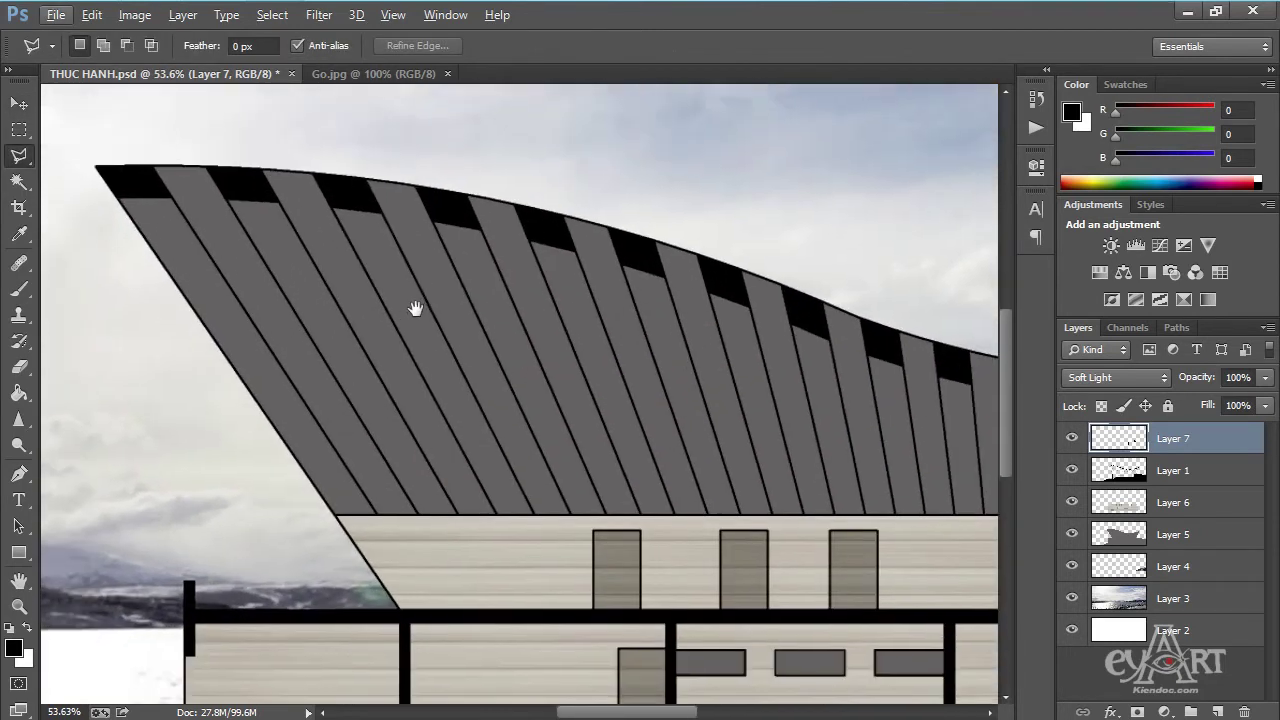
{"action": "left_click", "coordinate": [119, 200]}
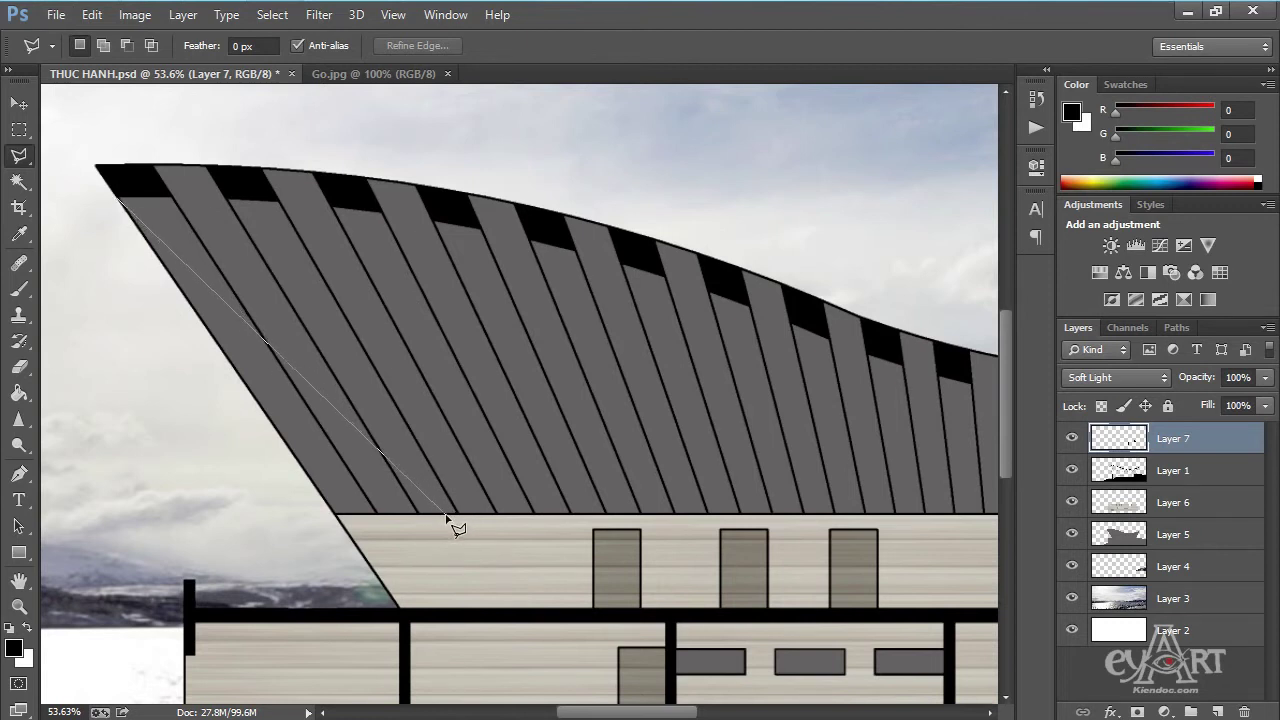
{"action": "left_click", "coordinate": [506, 610]}
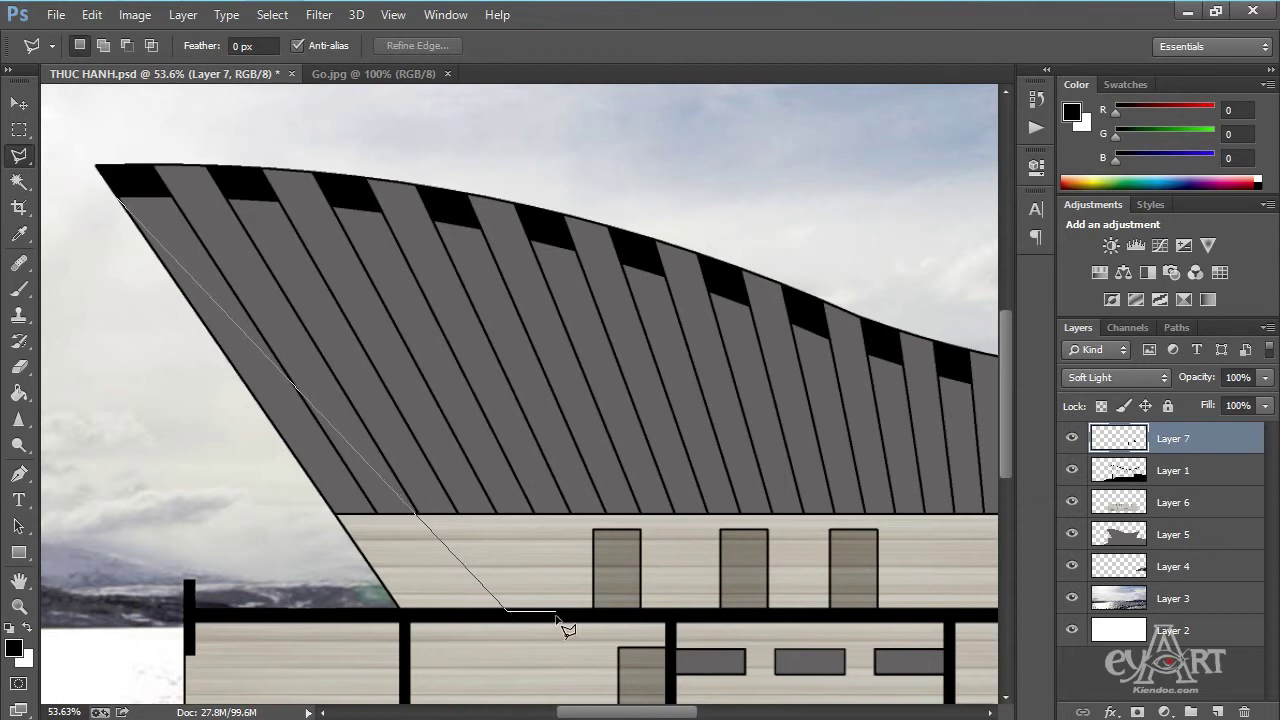
{"action": "left_click", "coordinate": [559, 610]}
{"action": "left_click", "coordinate": [157, 166]}
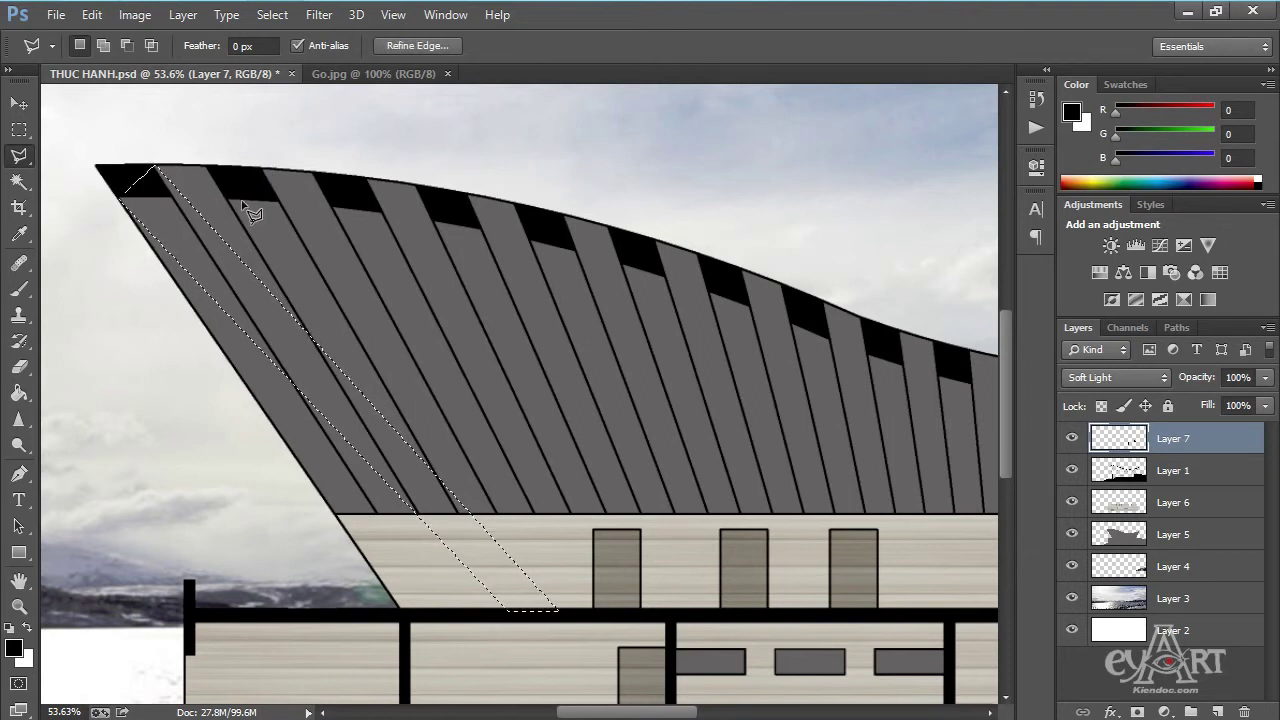
Add two more diagonal strips running from the roof edge down to the floor beam.
{"action": "key", "text": "shift"}
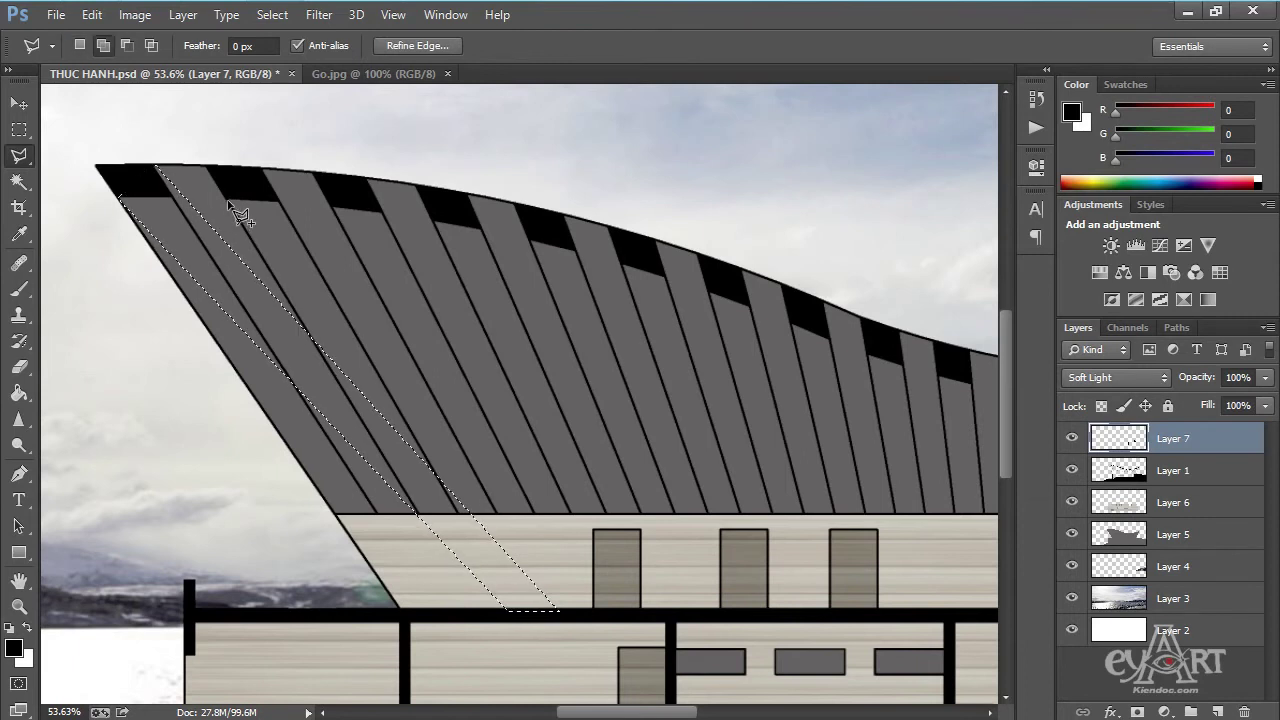
{"action": "left_click", "coordinate": [230, 200], "text": "shift"}
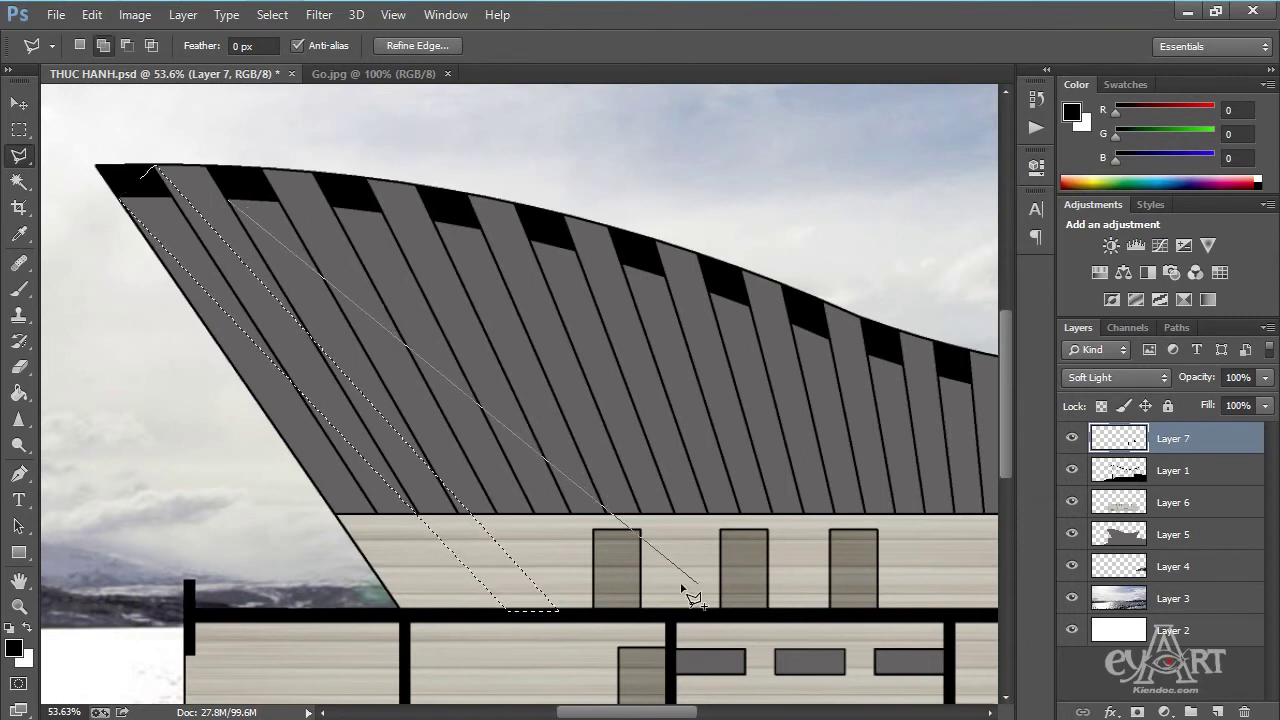
{"action": "left_click", "coordinate": [595, 609]}
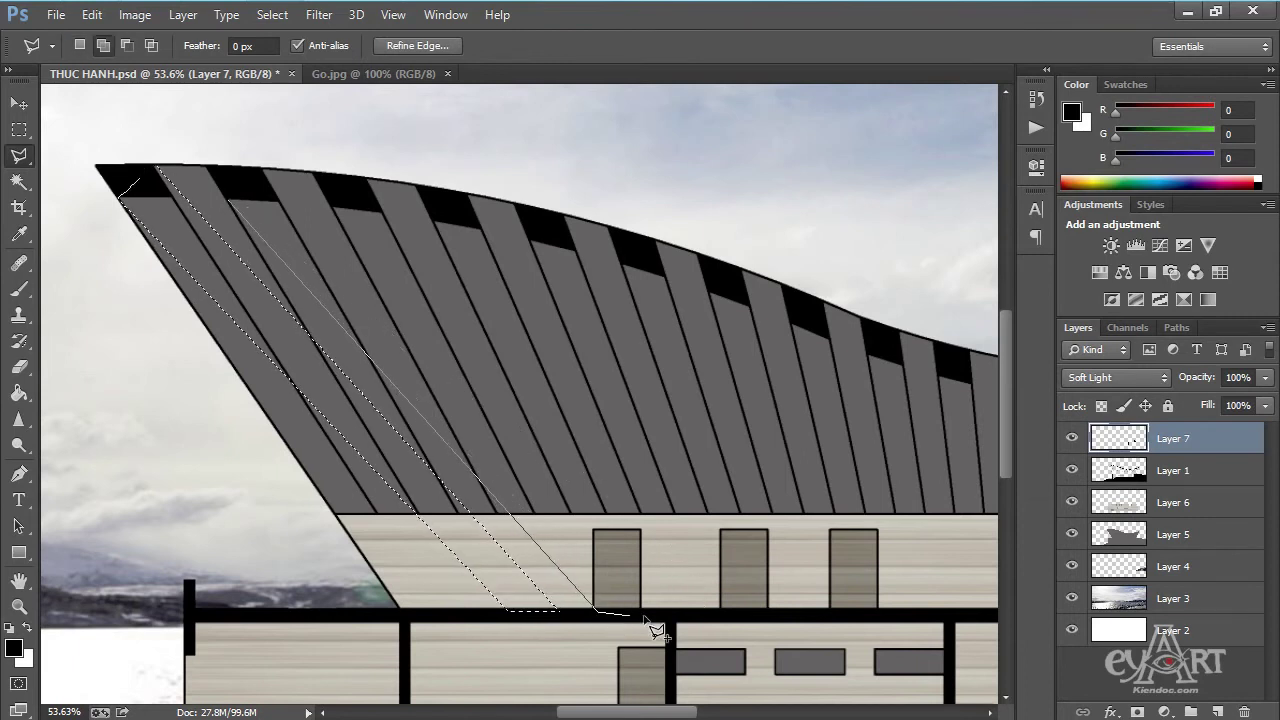
{"action": "left_click", "coordinate": [652, 610]}
{"action": "left_click", "coordinate": [262, 172]}
{"action": "key", "text": "shift"}
{"action": "left_click", "coordinate": [333, 208]}
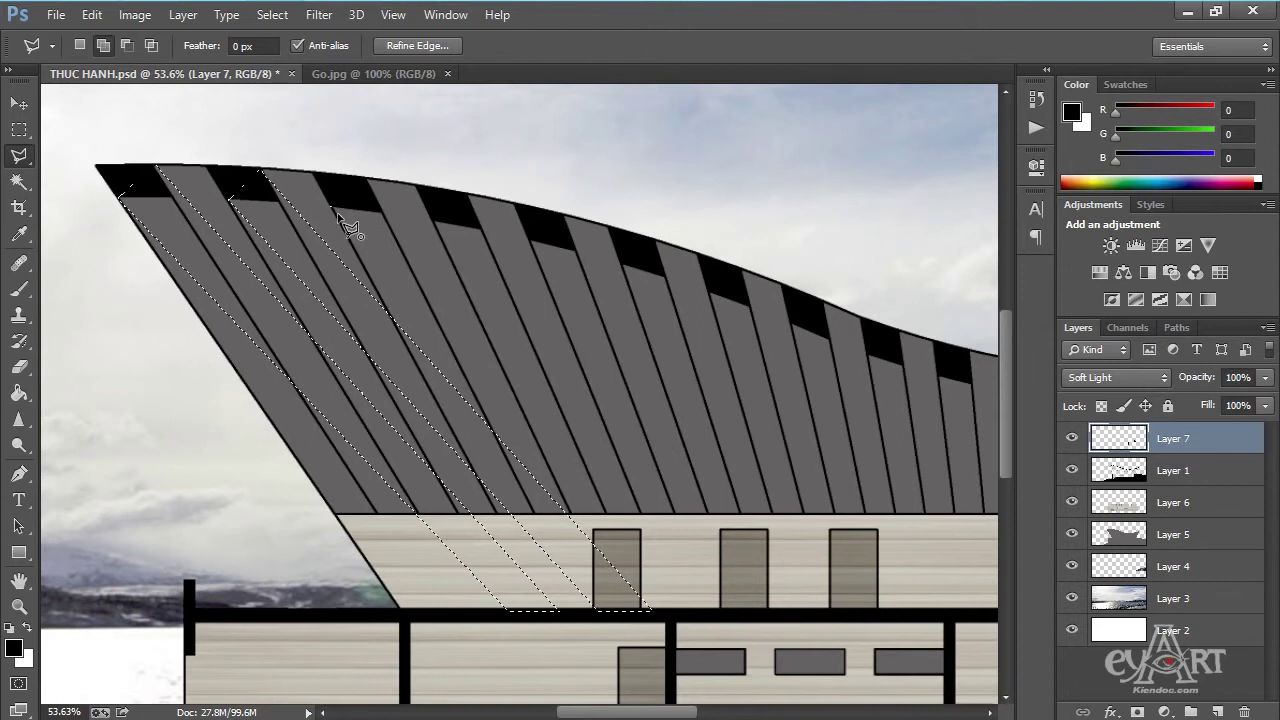
{"action": "left_click", "coordinate": [690, 610]}
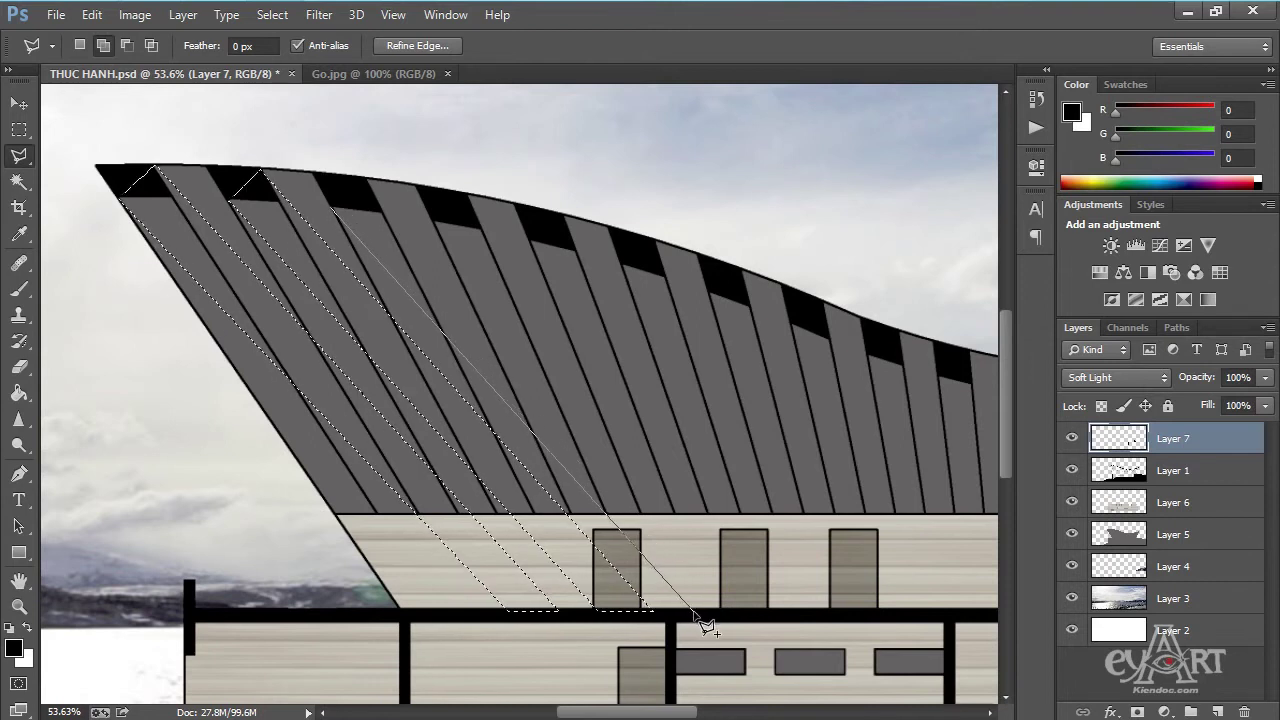
{"action": "left_click", "coordinate": [752, 611]}
{"action": "scroll", "coordinate": [370, 185], "scroll_direction": "down", "scroll_amount": 2}
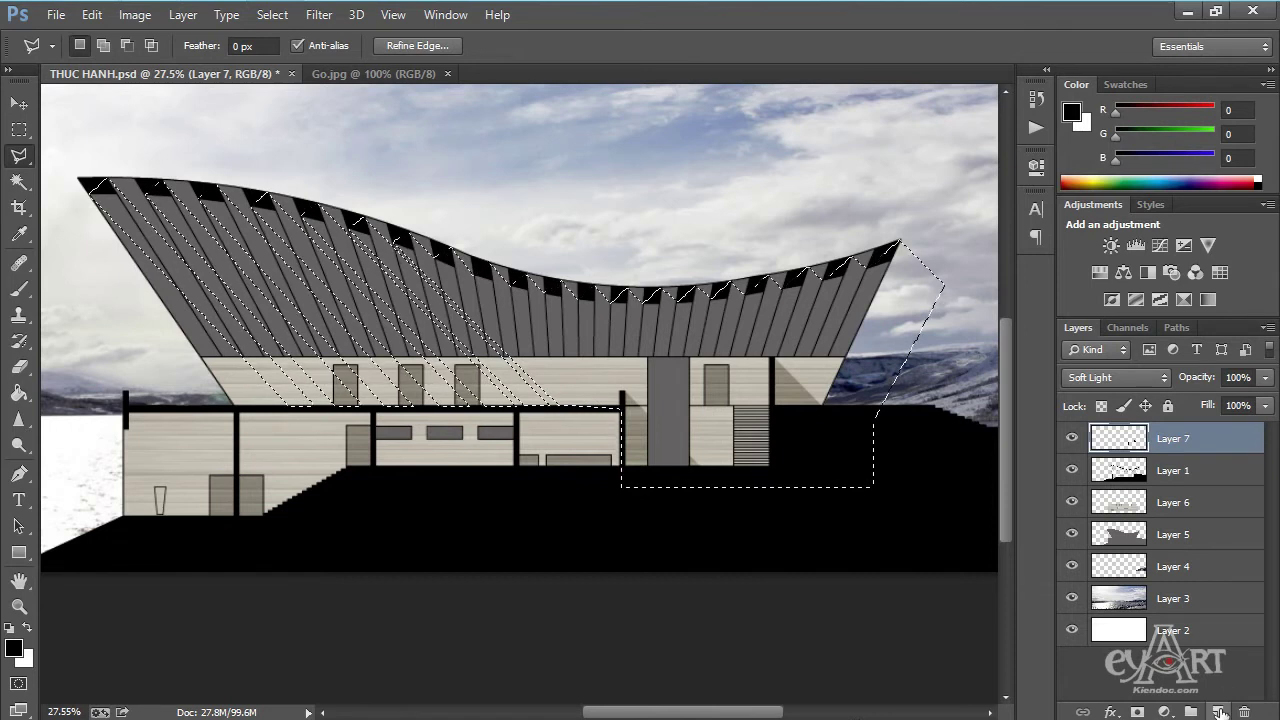
On a new Layer 8, fill the selected strips black with the Paint Bucket and deselect.
{"action": "left_click", "coordinate": [1218, 711]}
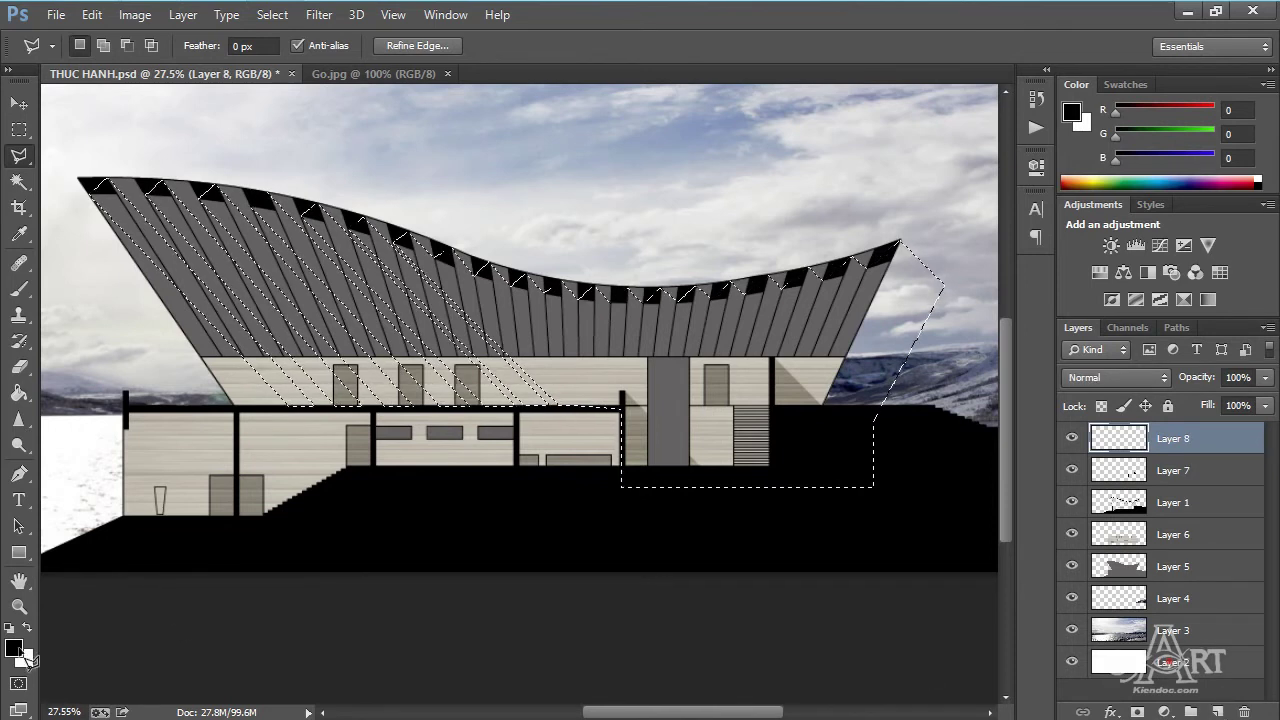
{"action": "left_click", "coordinate": [19, 399]}
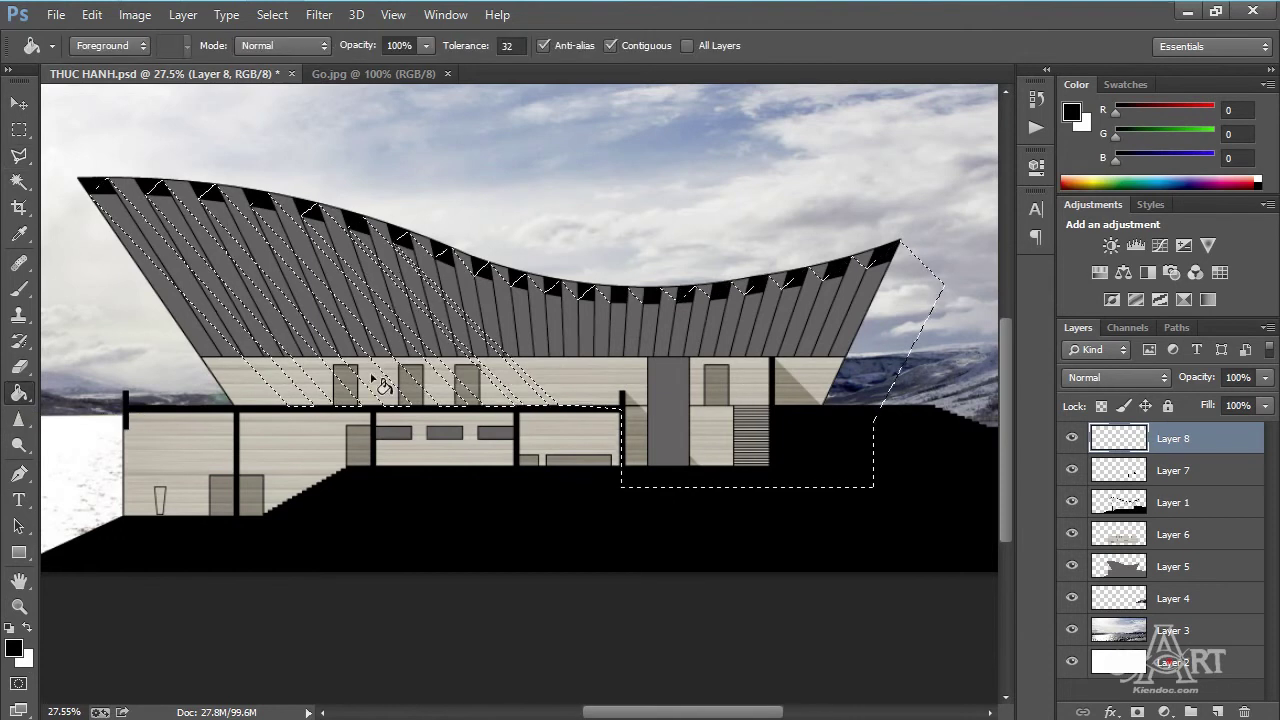
{"action": "left_click", "coordinate": [557, 355]}
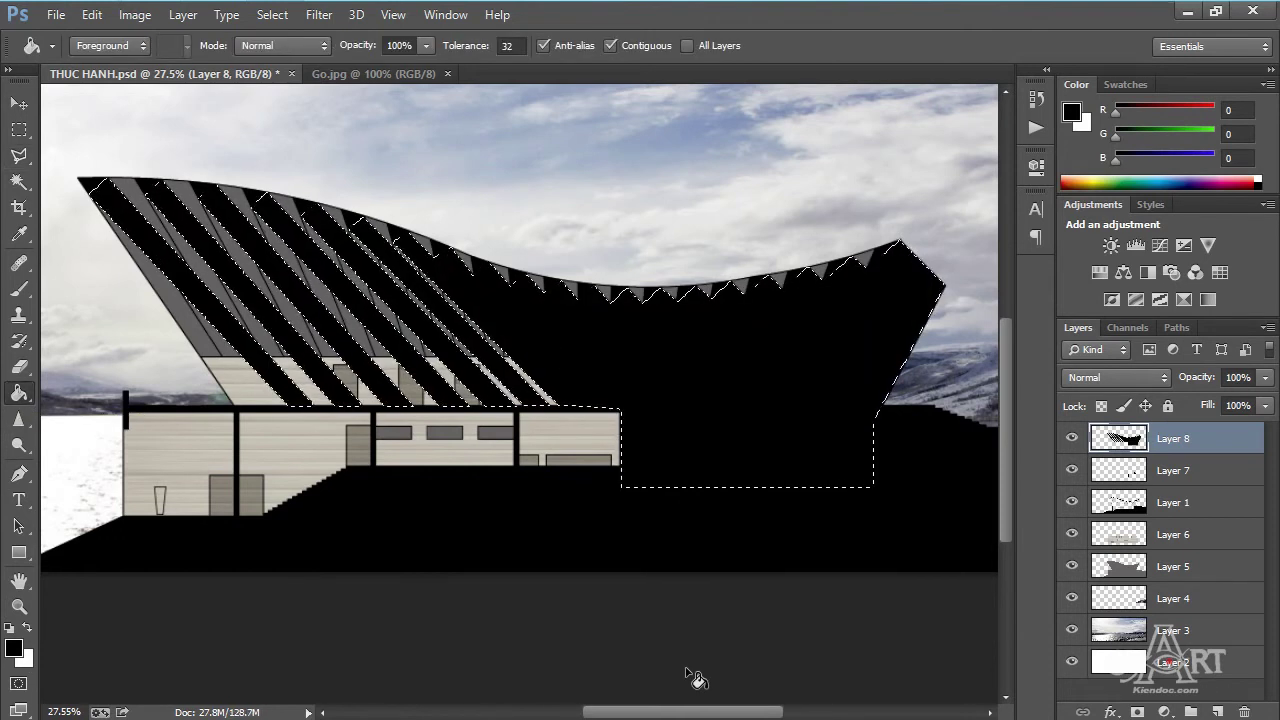
{"action": "key", "text": "ctrl+d"}
Blend Layer 8 as Soft Light at 50% opacity.
{"action": "left_click", "coordinate": [1113, 378]}
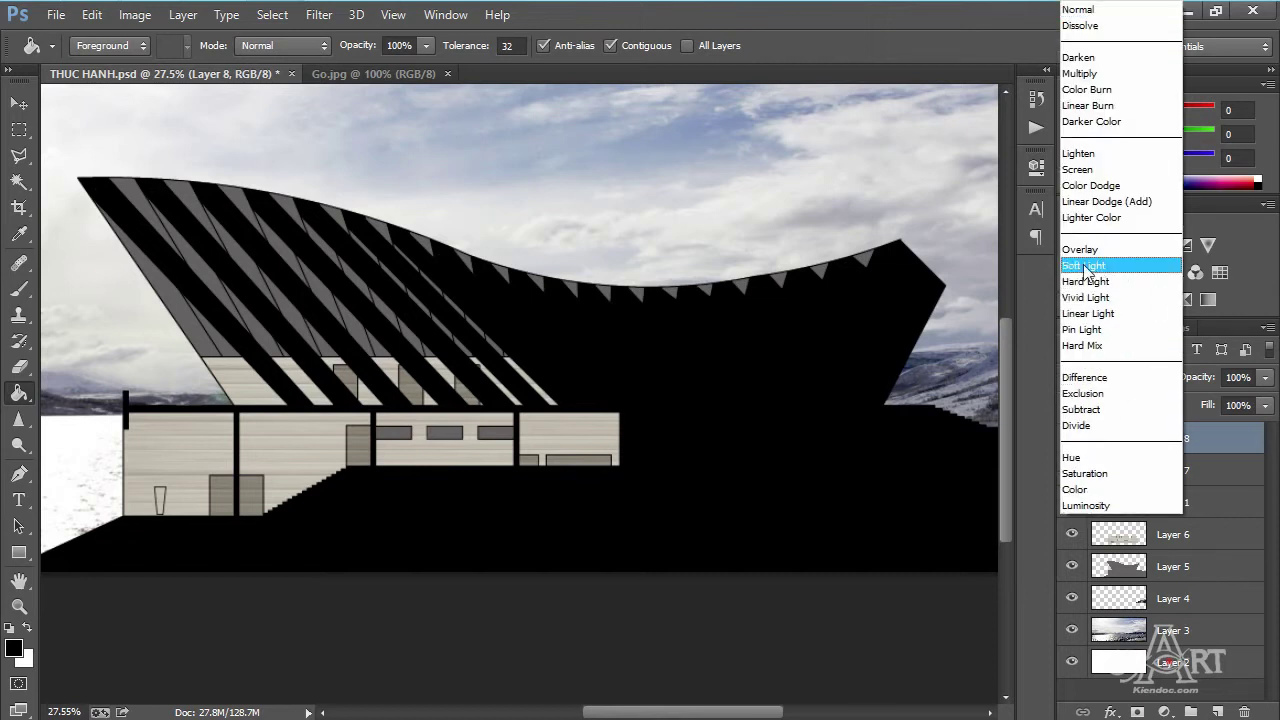
{"action": "left_click", "coordinate": [1086, 268]}
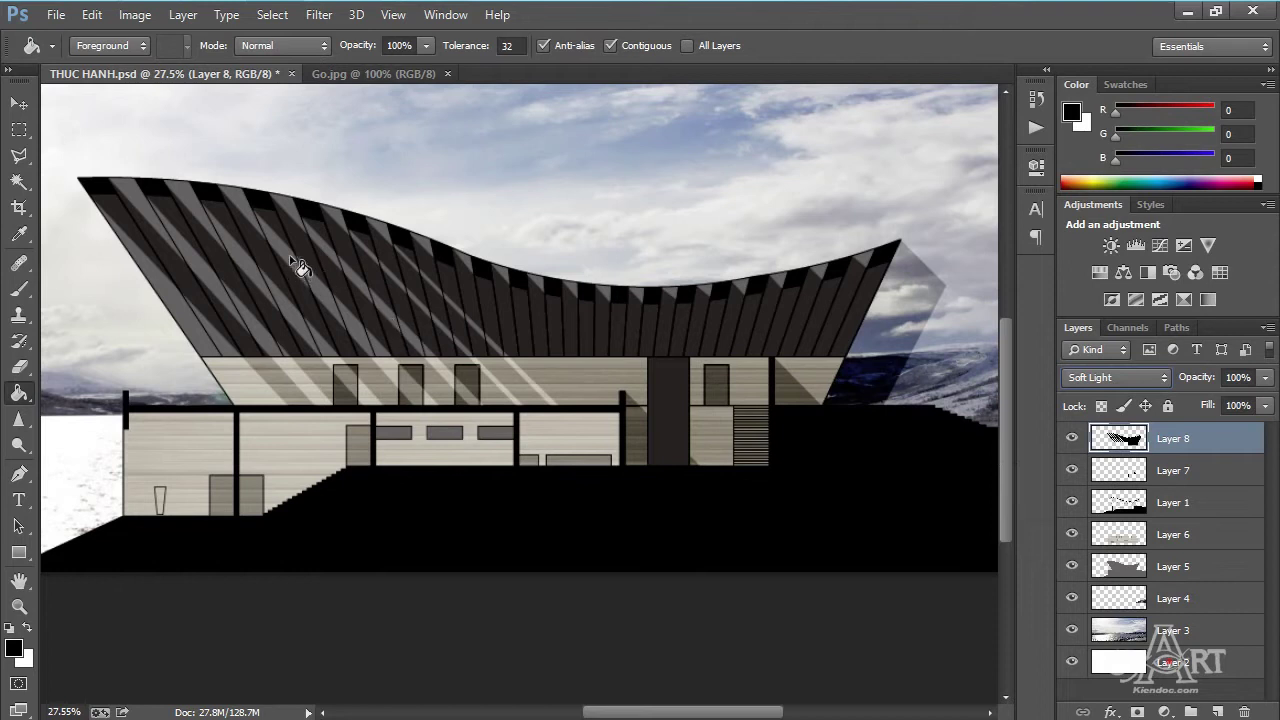
{"action": "left_click", "coordinate": [1265, 378]}
{"action": "left_click_drag", "start_coordinate": [1266, 400], "coordinate": [1216, 400]}
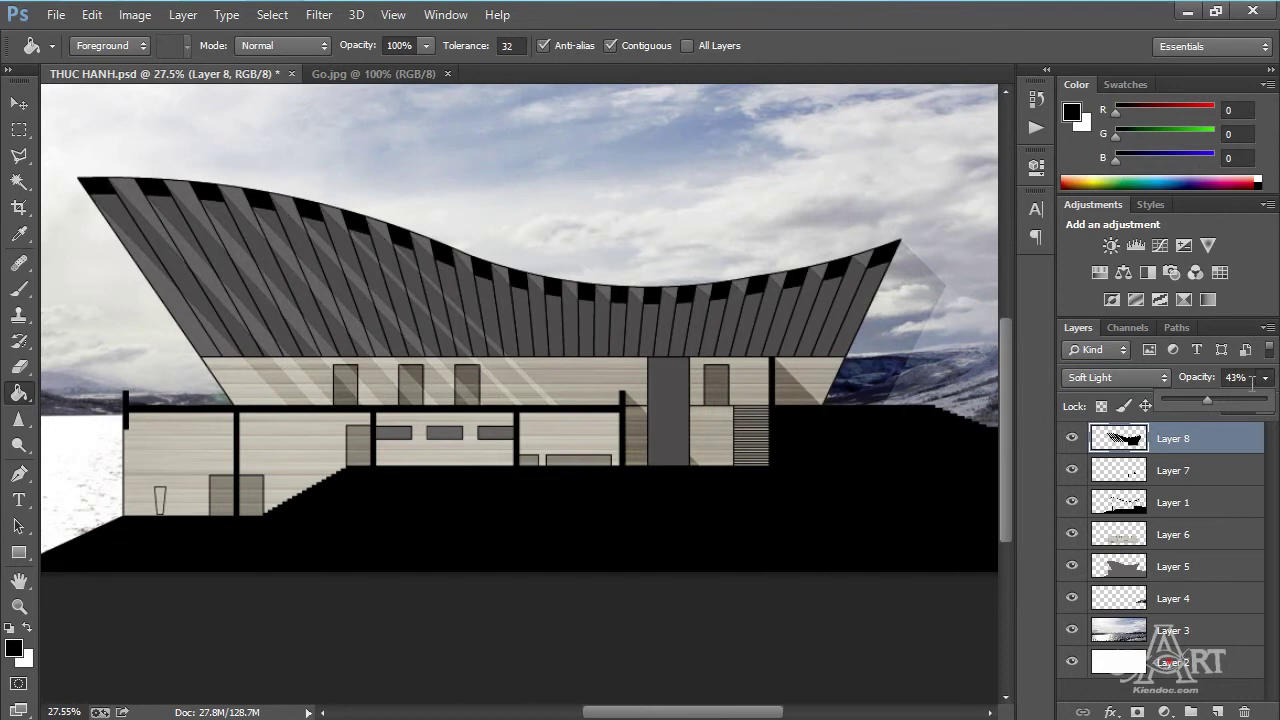
{"action": "left_click", "coordinate": [1249, 377]}
{"action": "type", "text": "50"}
{"action": "key", "text": "Return"}
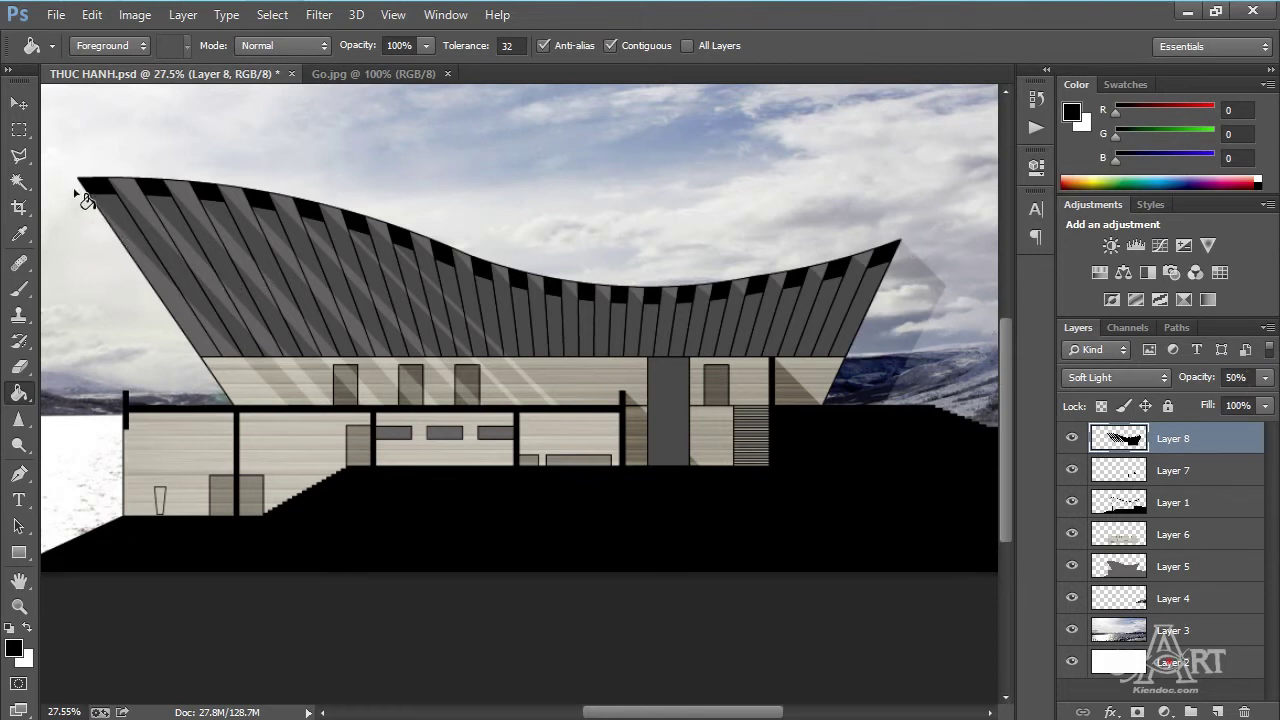
{"action": "left_click", "coordinate": [19, 160]}
Remove Layer 8's shading spilling past the roof's right tip, then fit the whole image on screen.
{"action": "scroll", "coordinate": [918, 280], "scroll_direction": "up", "scroll_amount": 3}
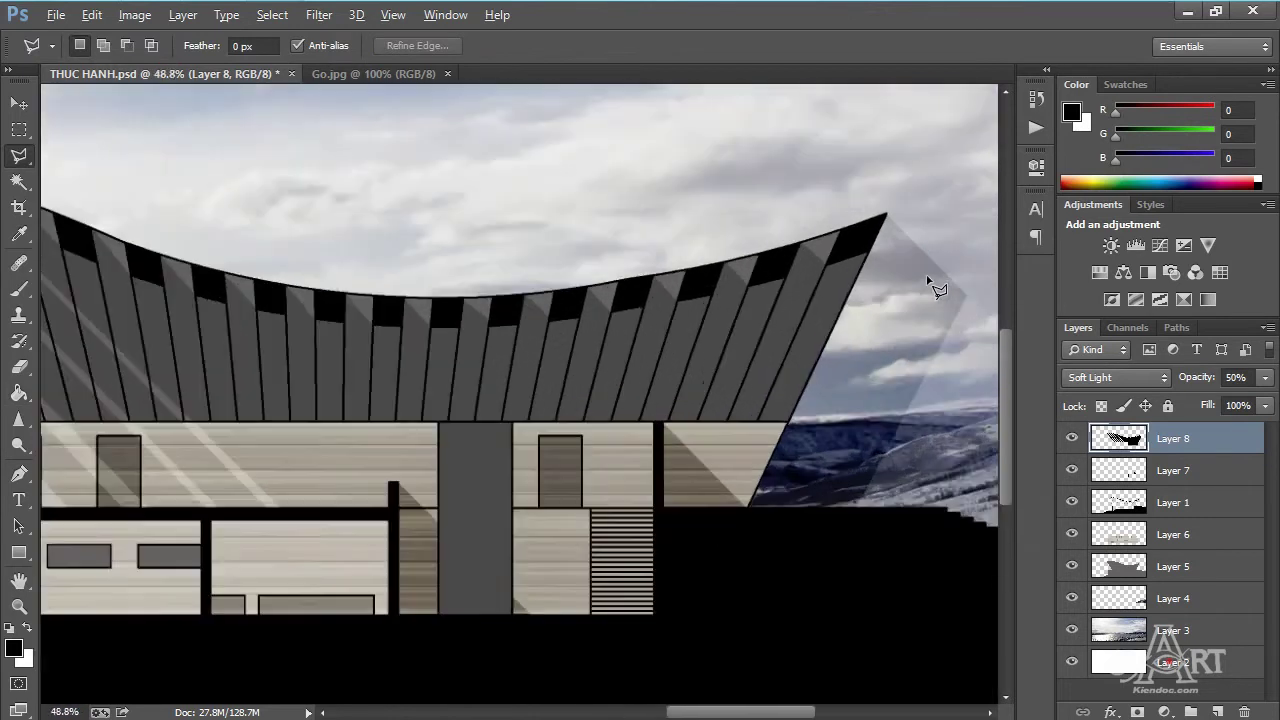
{"action": "left_click", "coordinate": [874, 196]}
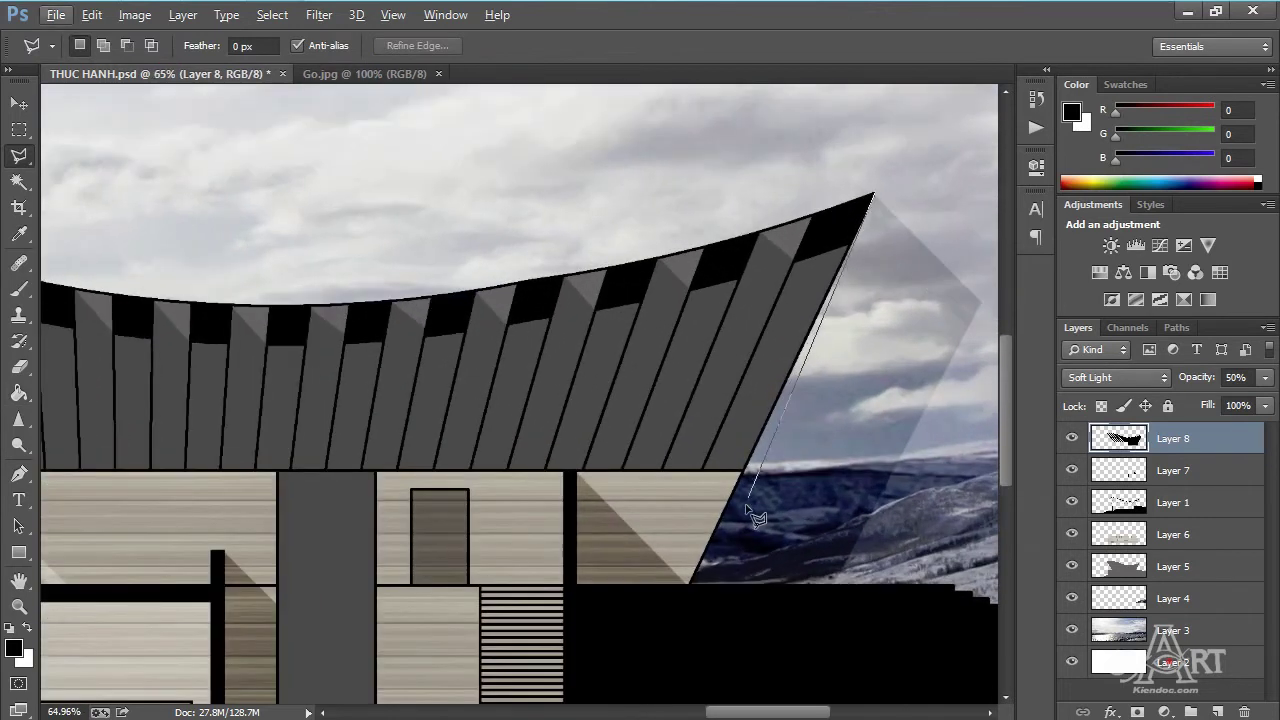
{"action": "left_click", "coordinate": [667, 632]}
{"action": "left_click", "coordinate": [888, 654]}
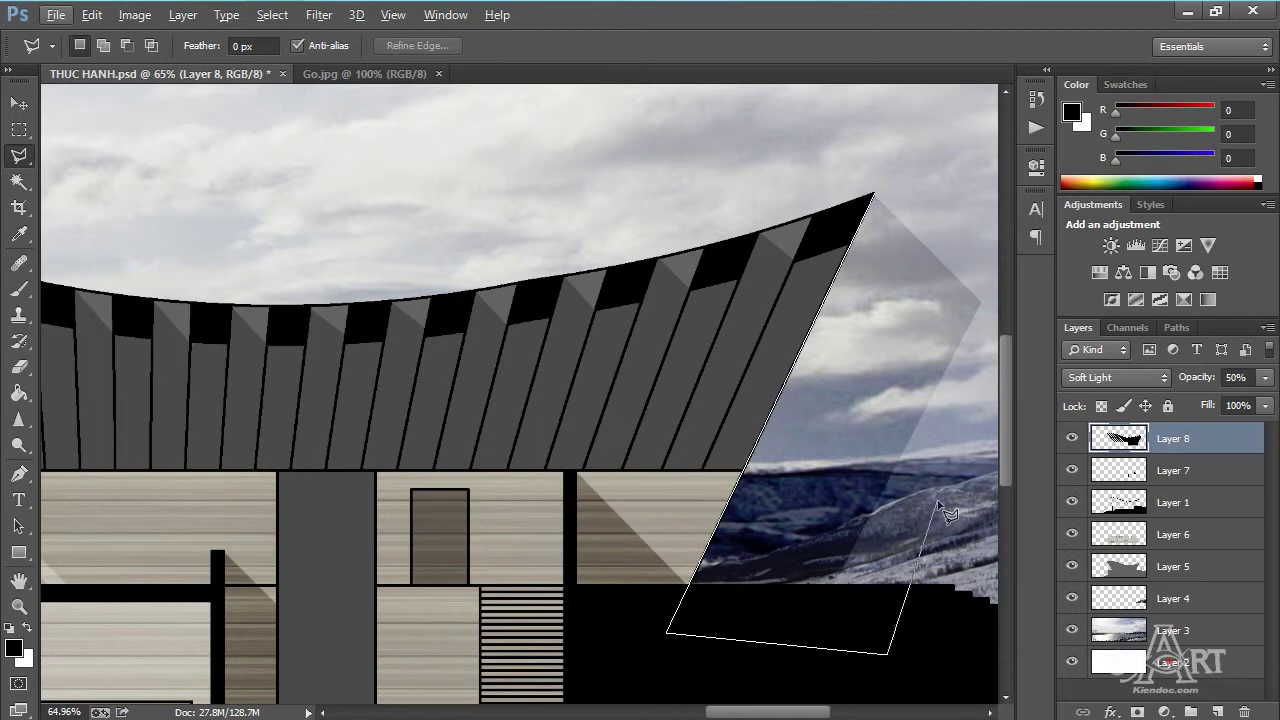
{"action": "left_click", "coordinate": [991, 308]}
{"action": "left_click", "coordinate": [961, 168]}
{"action": "double_click", "coordinate": [890, 148]}
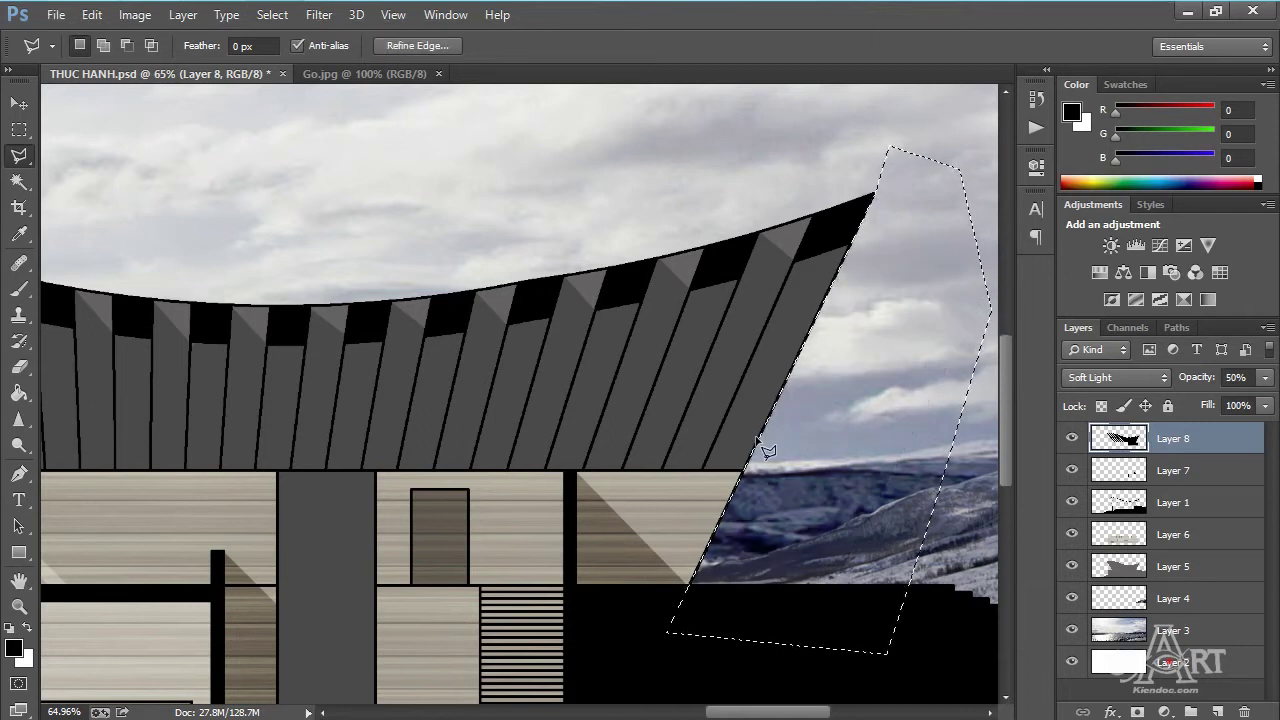
{"action": "key", "text": "ctrl+d"}
{"action": "key", "text": "v"}
{"action": "key", "text": "ctrl+0"}
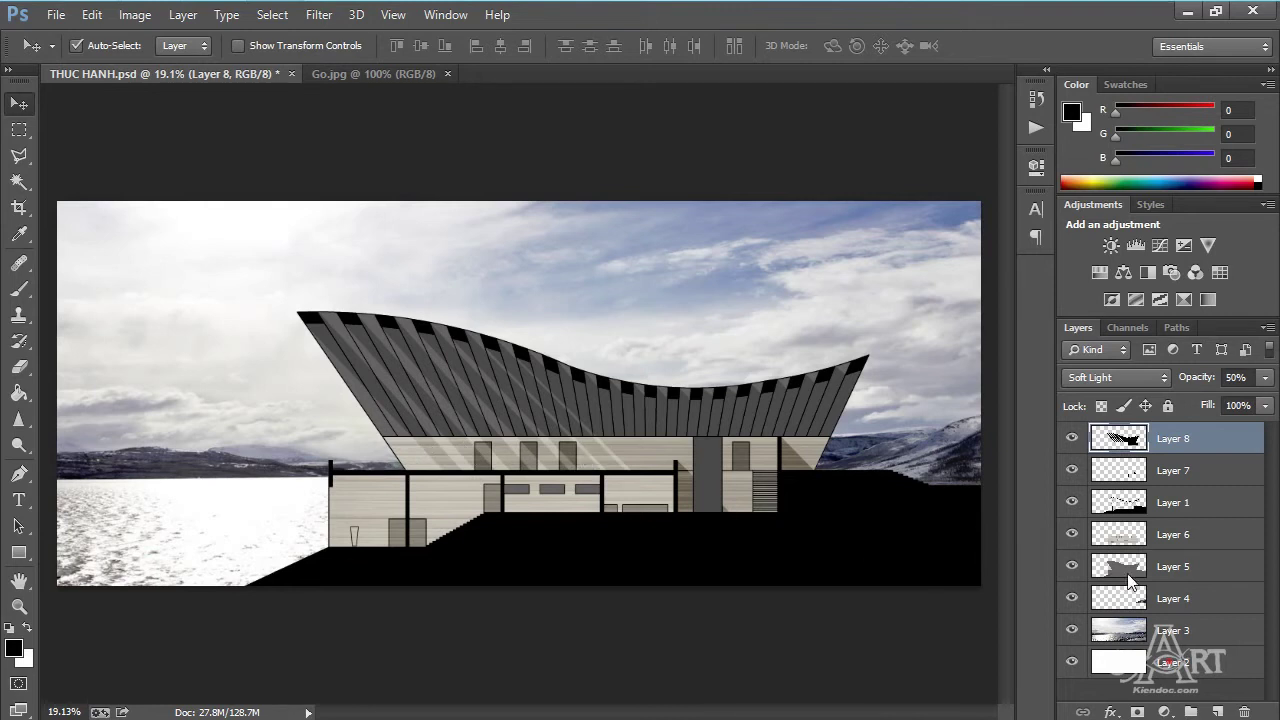
Hide Layer 5's grey roof fill and raise Layer 8's opacity to 100%.
{"action": "left_click", "coordinate": [1072, 567]}
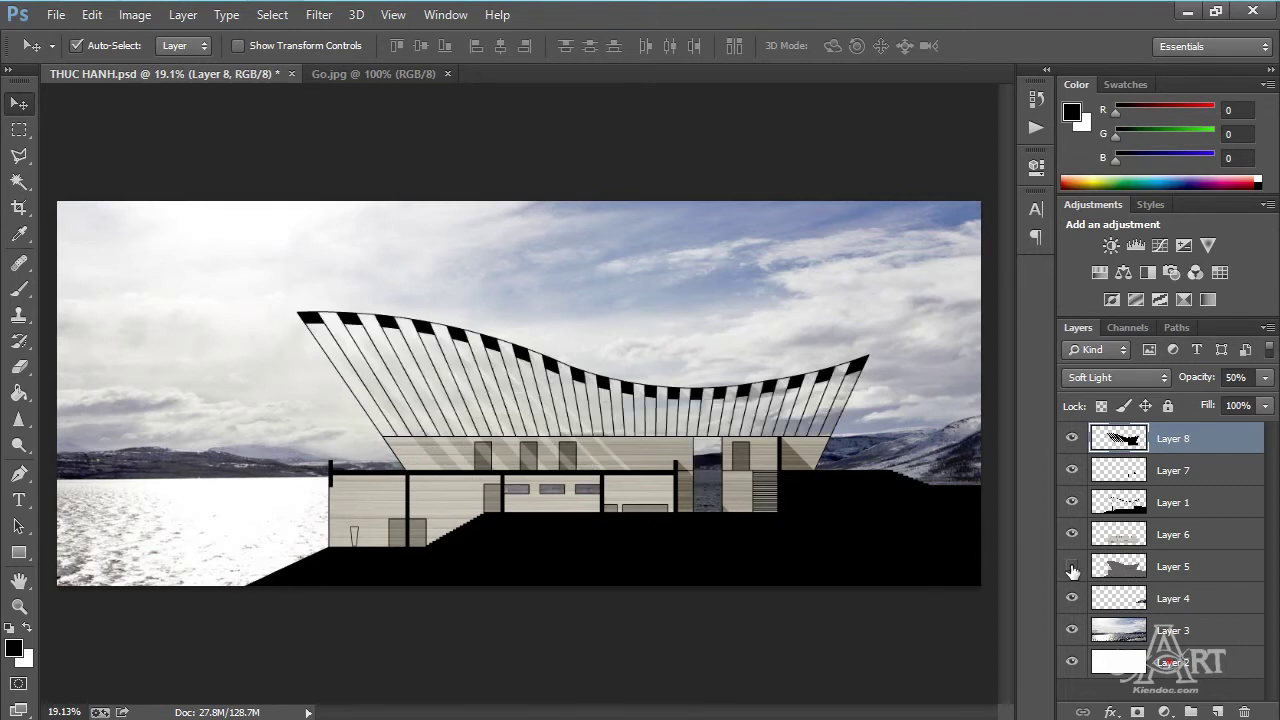
{"action": "left_click", "coordinate": [1263, 380]}
{"action": "left_click_drag", "start_coordinate": [1221, 399], "coordinate": [1270, 399]}
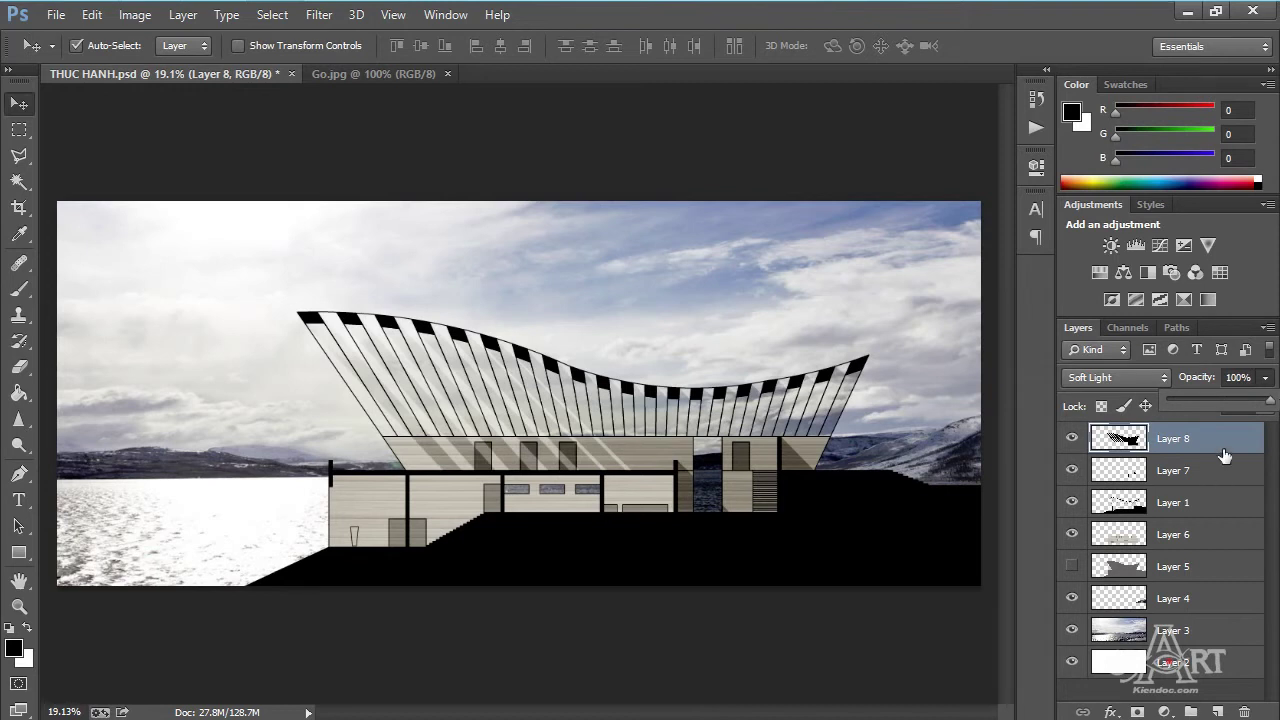
{"action": "key", "text": "l"}
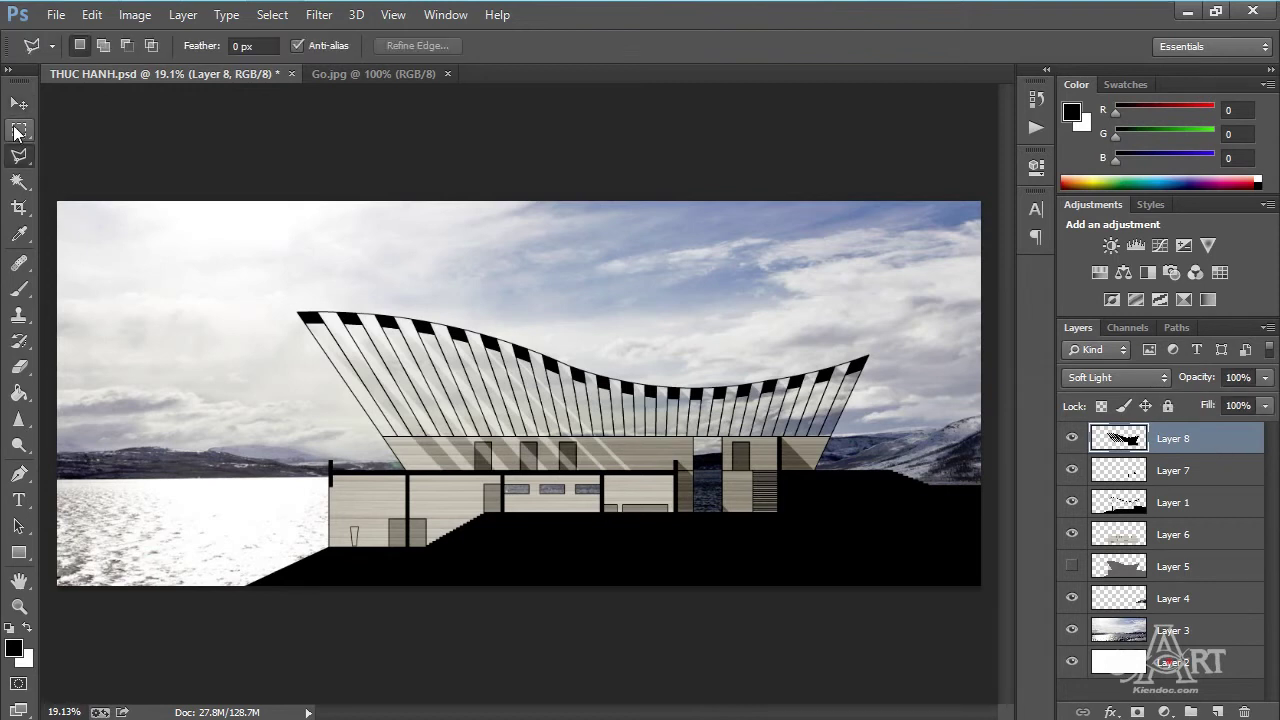
{"action": "left_click", "coordinate": [19, 103]}
Toggle Layer 1's visibility to check it, then make Layer 1 the working layer.
{"action": "scroll", "coordinate": [350, 383], "scroll_direction": "up", "scroll_amount": 3}
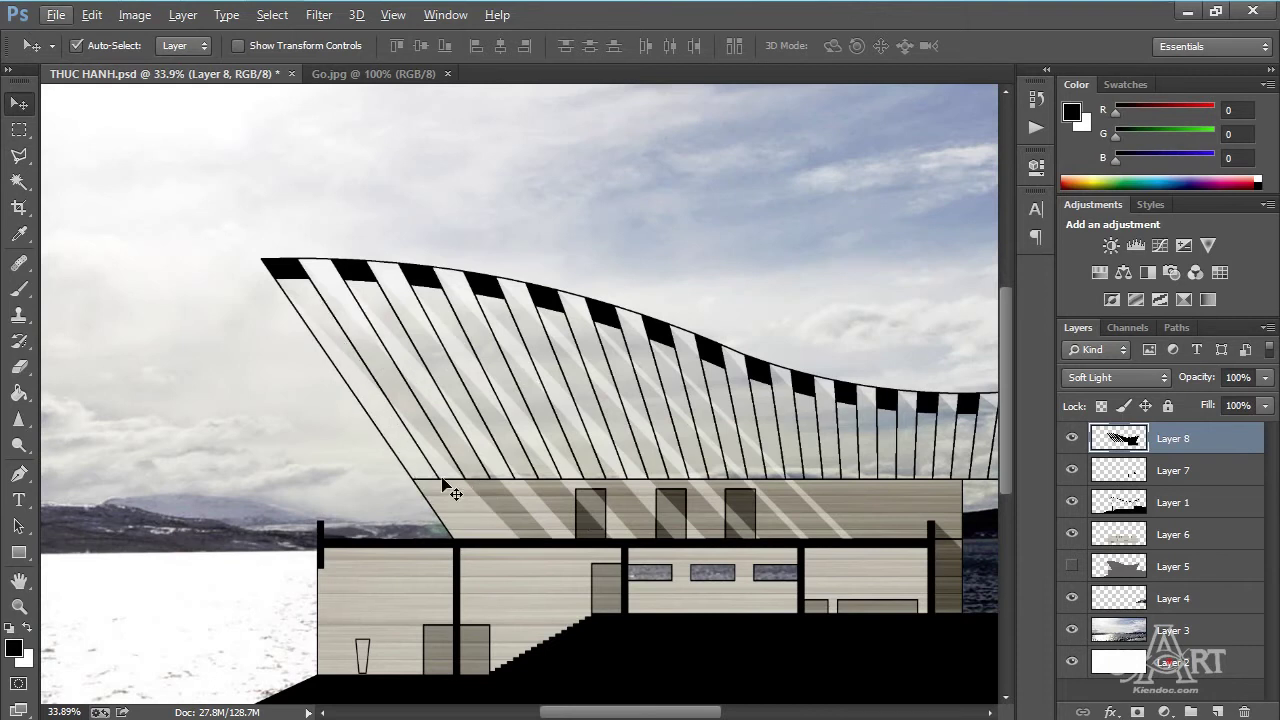
{"action": "scroll", "coordinate": [430, 455], "scroll_direction": "down", "scroll_amount": 3}
{"action": "scroll", "coordinate": [380, 420], "scroll_direction": "up", "scroll_amount": 3}
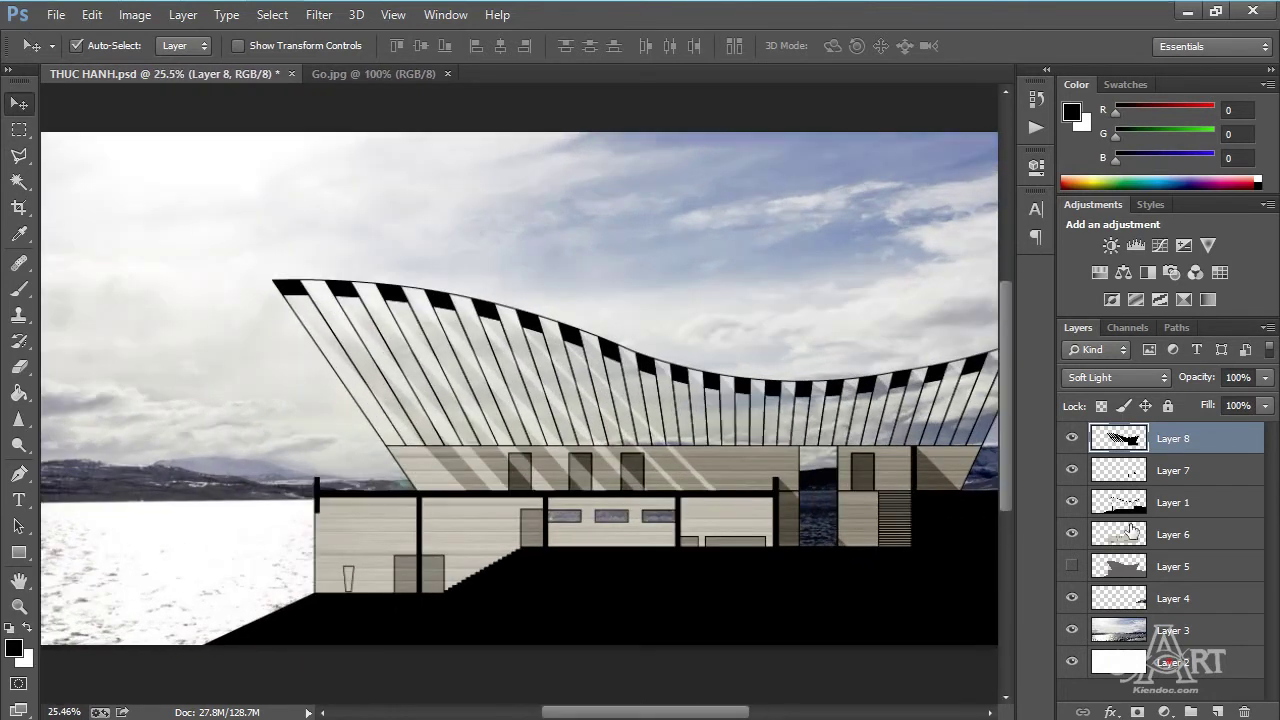
{"action": "left_click", "coordinate": [1073, 503]}
{"action": "left_click", "coordinate": [1073, 503]}
{"action": "left_click", "coordinate": [1190, 502]}
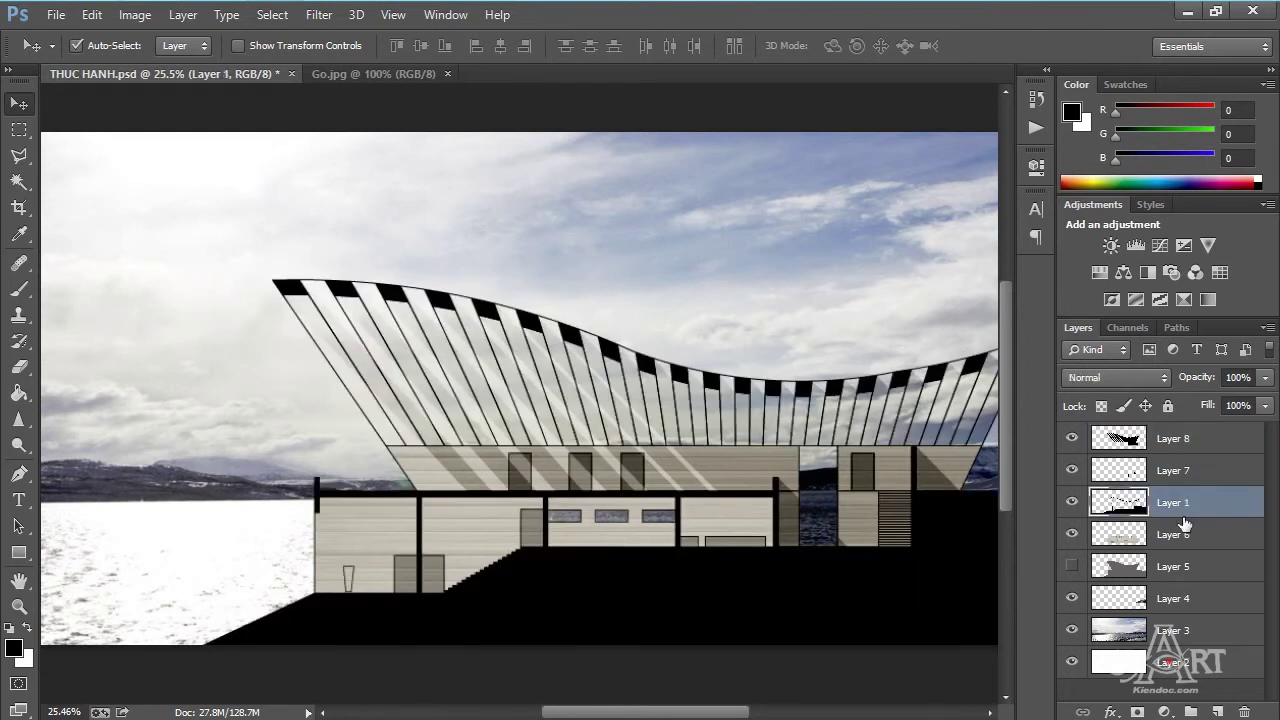
{"action": "left_click", "coordinate": [14, 652]}
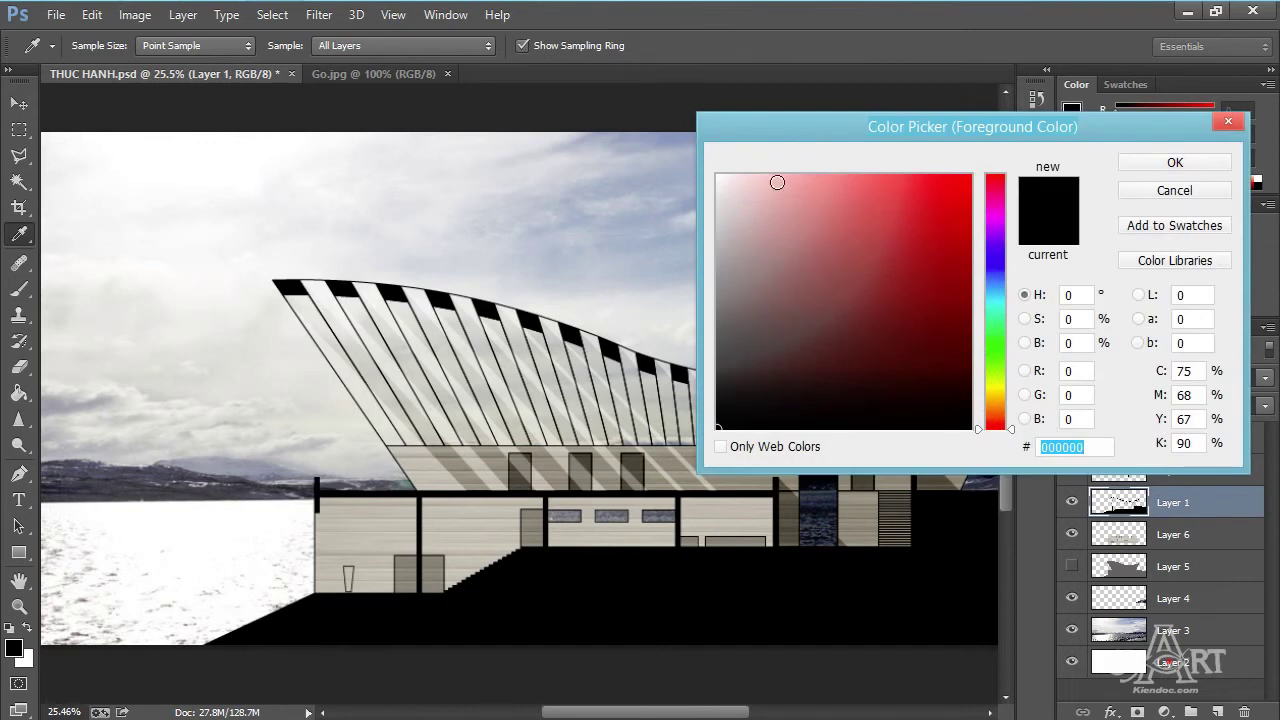
Sample the wall's beige in the Color Picker and lighten it to R 209, G 199, B 184.
{"action": "left_click", "coordinate": [463, 527]}
{"action": "left_click_drag", "start_coordinate": [736, 232], "coordinate": [742, 222]}
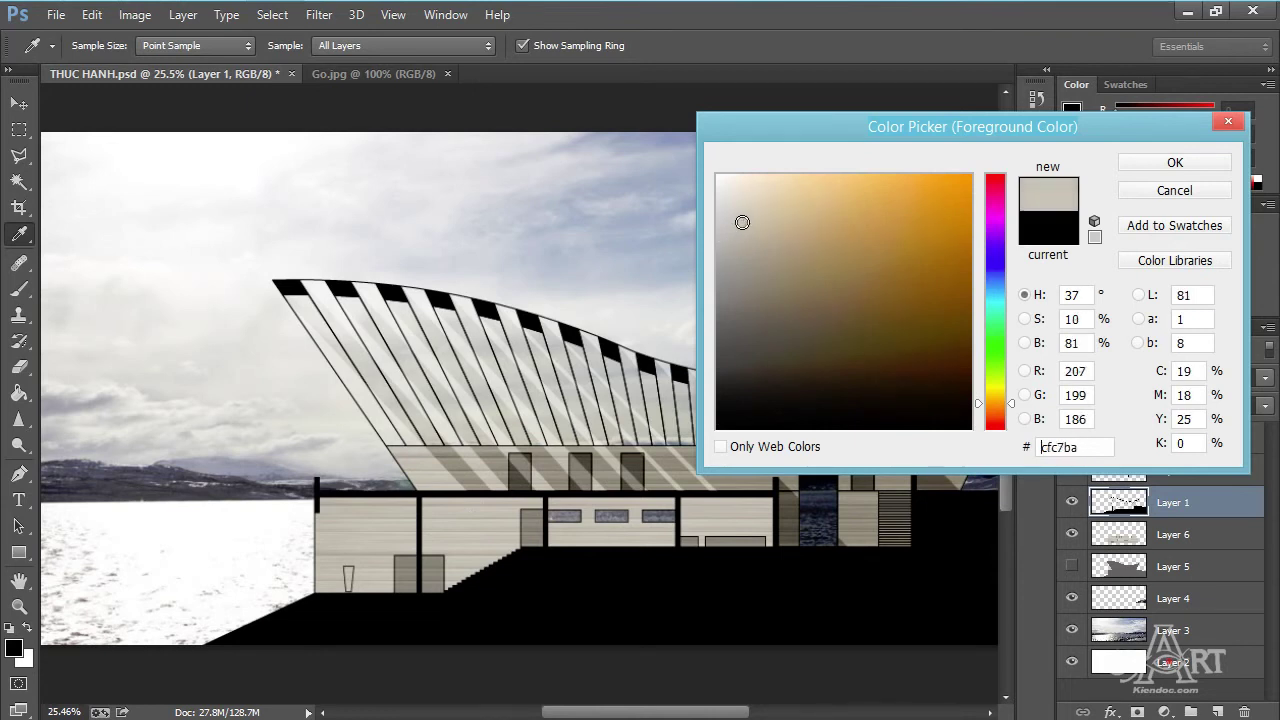
{"action": "left_click_drag", "start_coordinate": [742, 222], "coordinate": [747, 220]}
{"action": "left_click", "coordinate": [1166, 162]}
{"action": "key", "text": "v"}
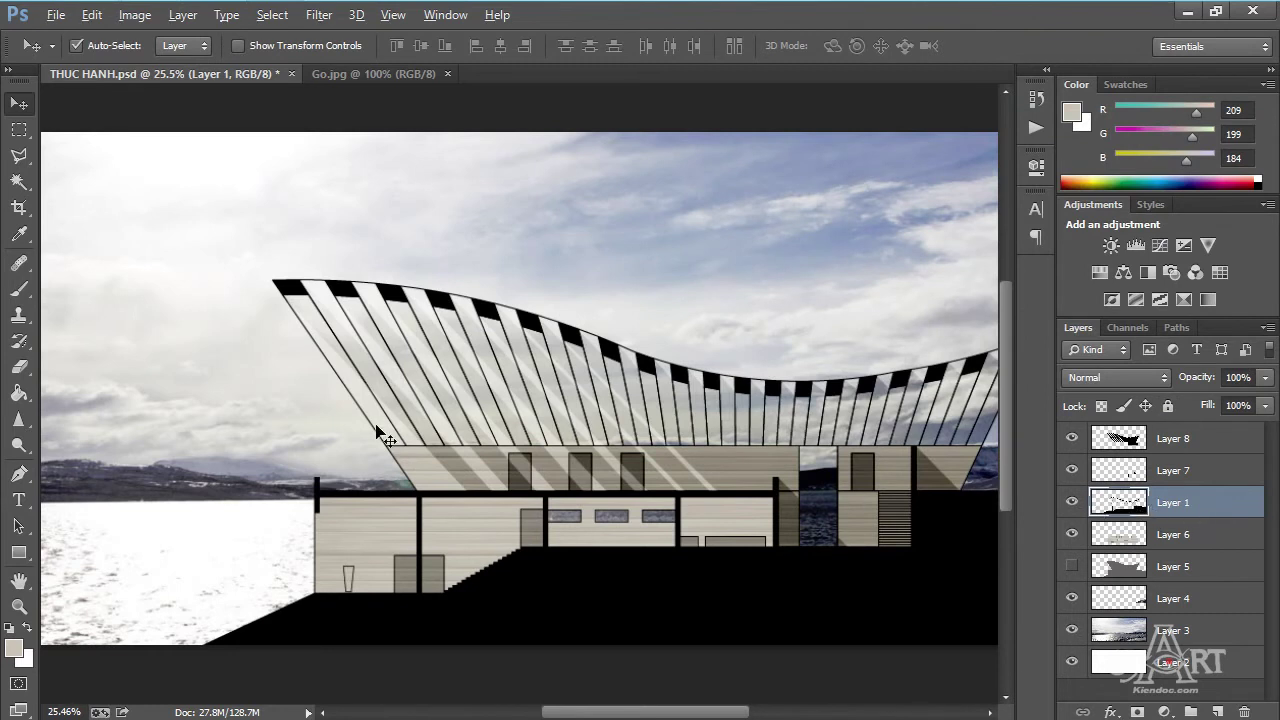
Fill the seven leftmost roof slats beige with the Paint Bucket.
{"action": "scroll", "coordinate": [378, 424], "scroll_direction": "up", "scroll_amount": 1}
{"action": "left_click", "coordinate": [18, 393]}
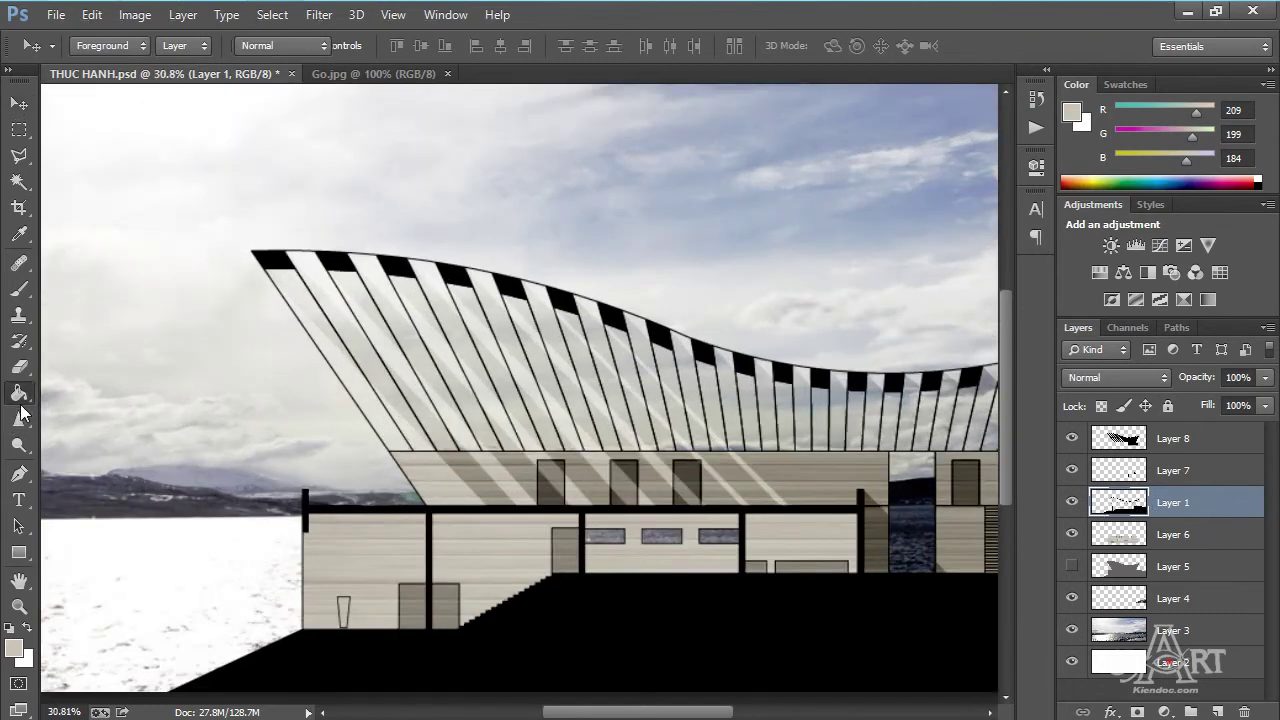
{"action": "left_click", "coordinate": [392, 437]}
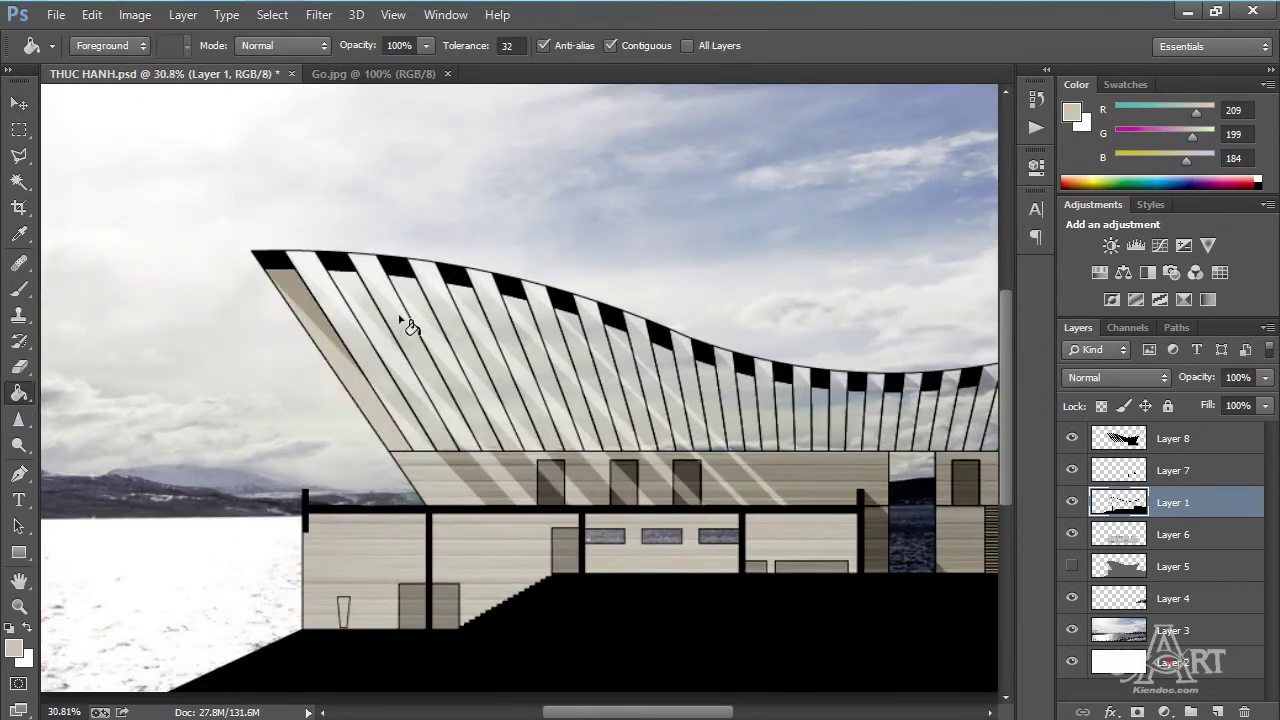
{"action": "left_click", "coordinate": [432, 360]}
{"action": "left_click", "coordinate": [438, 350]}
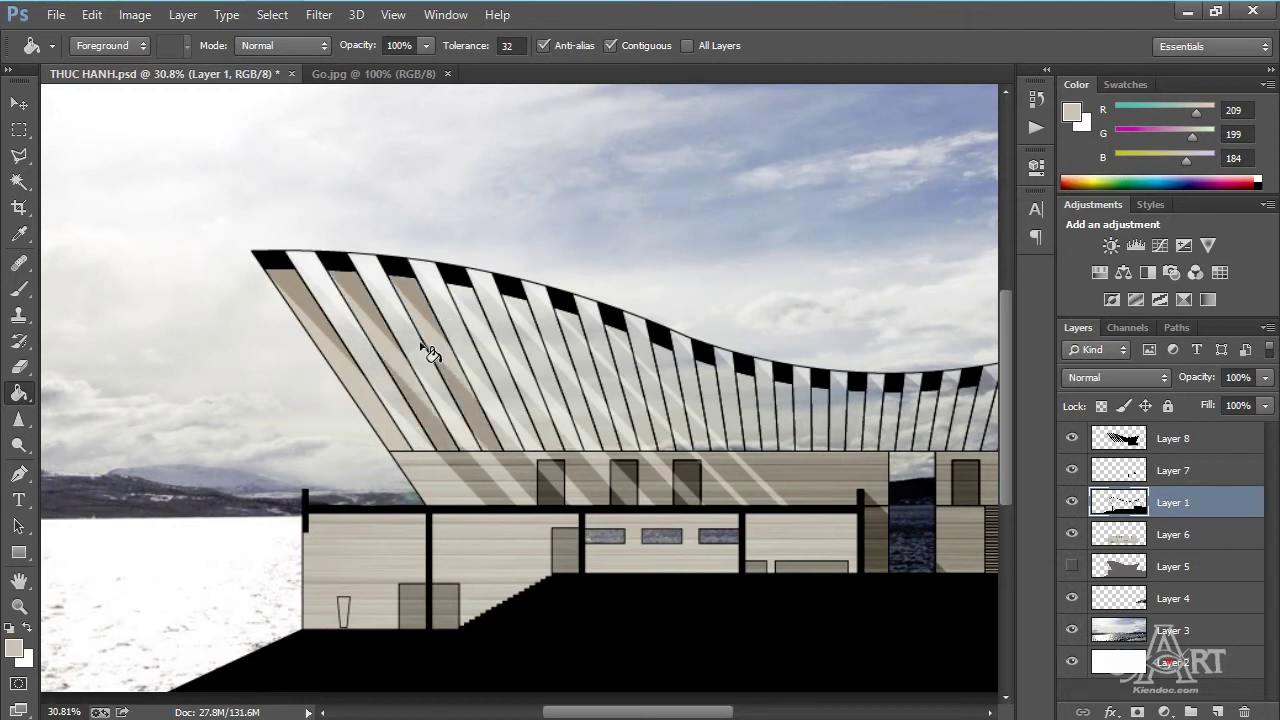
{"action": "left_click", "coordinate": [527, 440]}
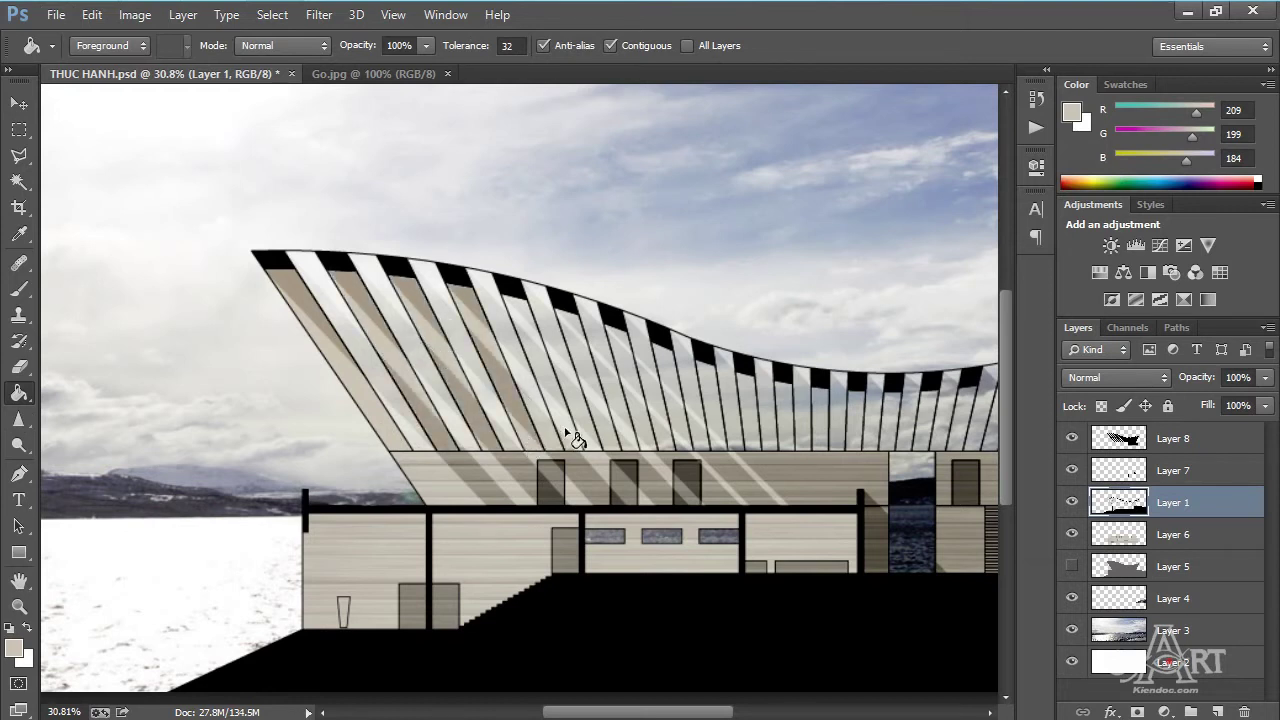
{"action": "left_click", "coordinate": [566, 432]}
{"action": "left_click", "coordinate": [612, 435]}
{"action": "left_click", "coordinate": [655, 431]}
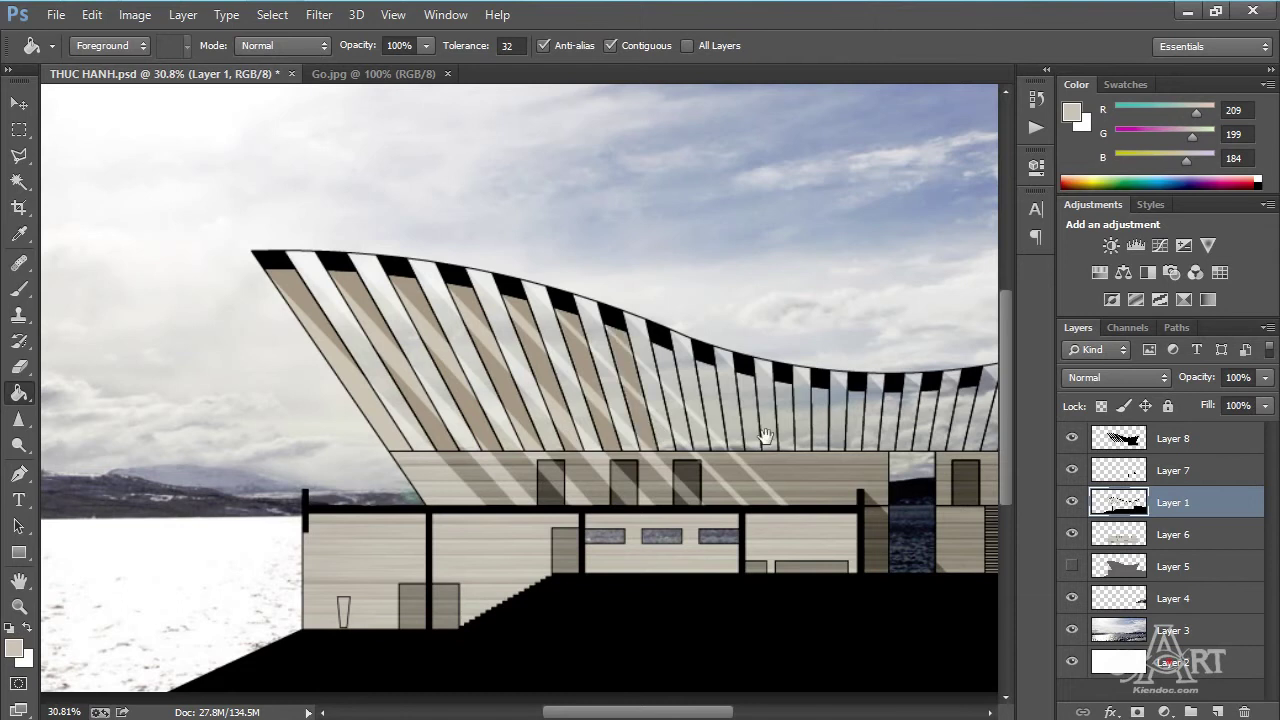
Pan right and fill the remaining nine roof slats through the right end with beige.
{"action": "left_click_drag", "start_coordinate": [684, 436], "coordinate": [465, 378]}
{"action": "left_click", "coordinate": [476, 372]}
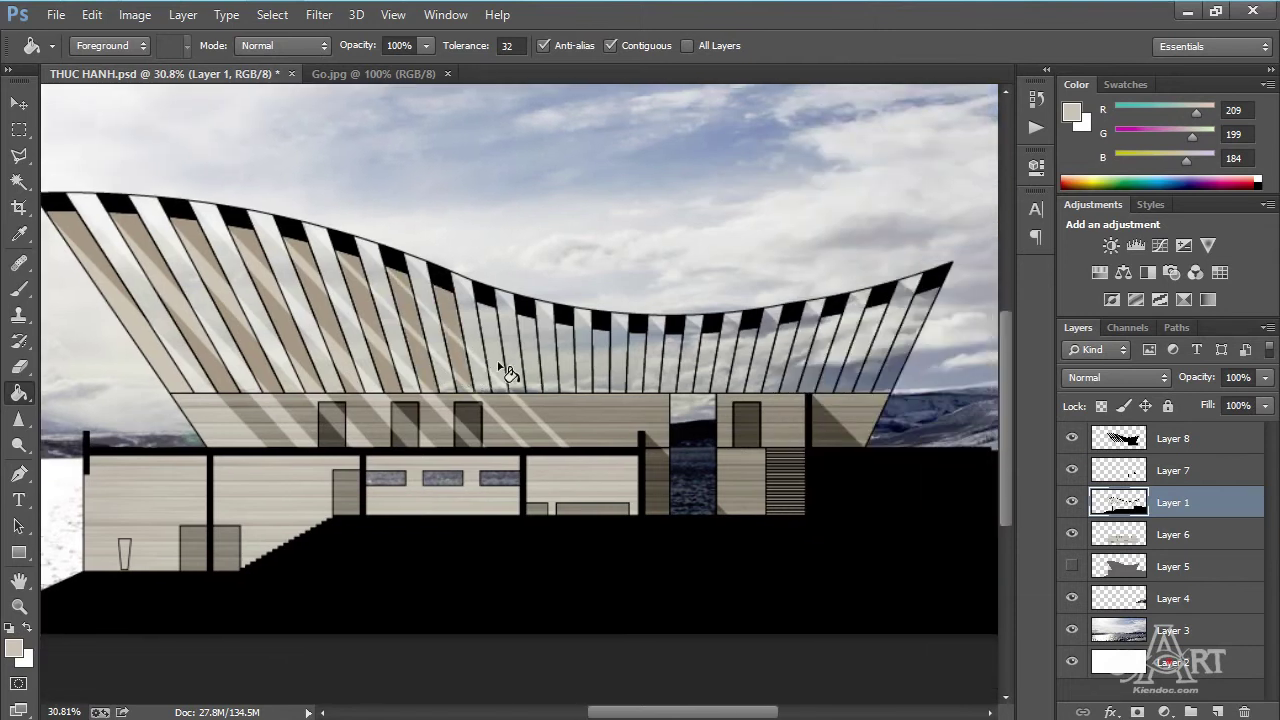
{"action": "left_click", "coordinate": [531, 361]}
{"action": "left_click", "coordinate": [580, 366]}
{"action": "left_click", "coordinate": [706, 362]}
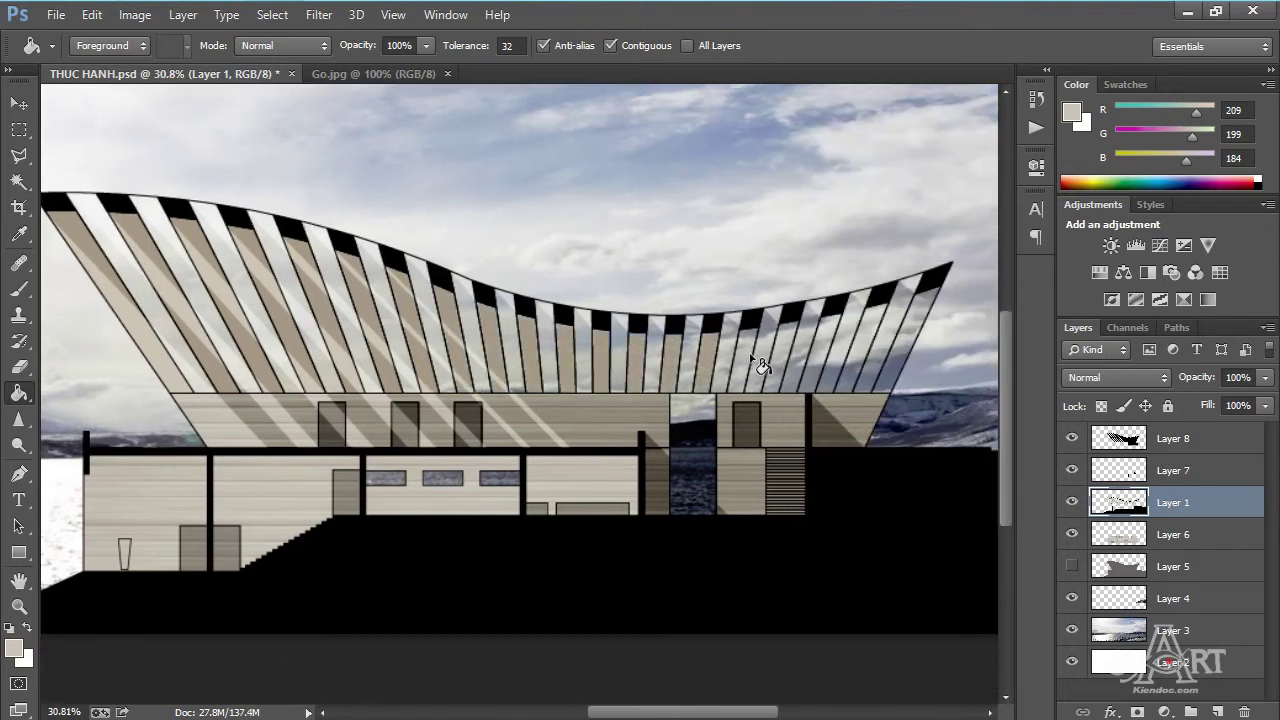
{"action": "left_click", "coordinate": [750, 360]}
{"action": "left_click", "coordinate": [797, 360]}
{"action": "left_click", "coordinate": [836, 358]}
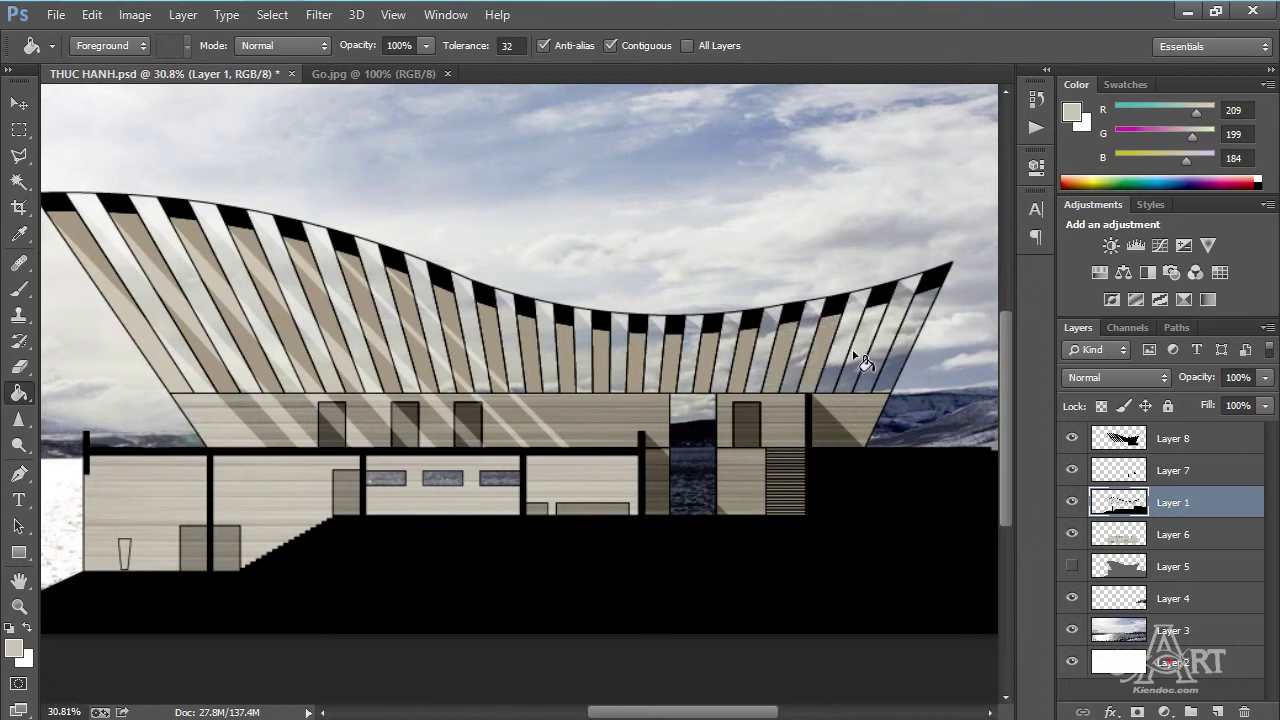
{"action": "left_click", "coordinate": [862, 360]}
{"action": "left_click", "coordinate": [906, 350]}
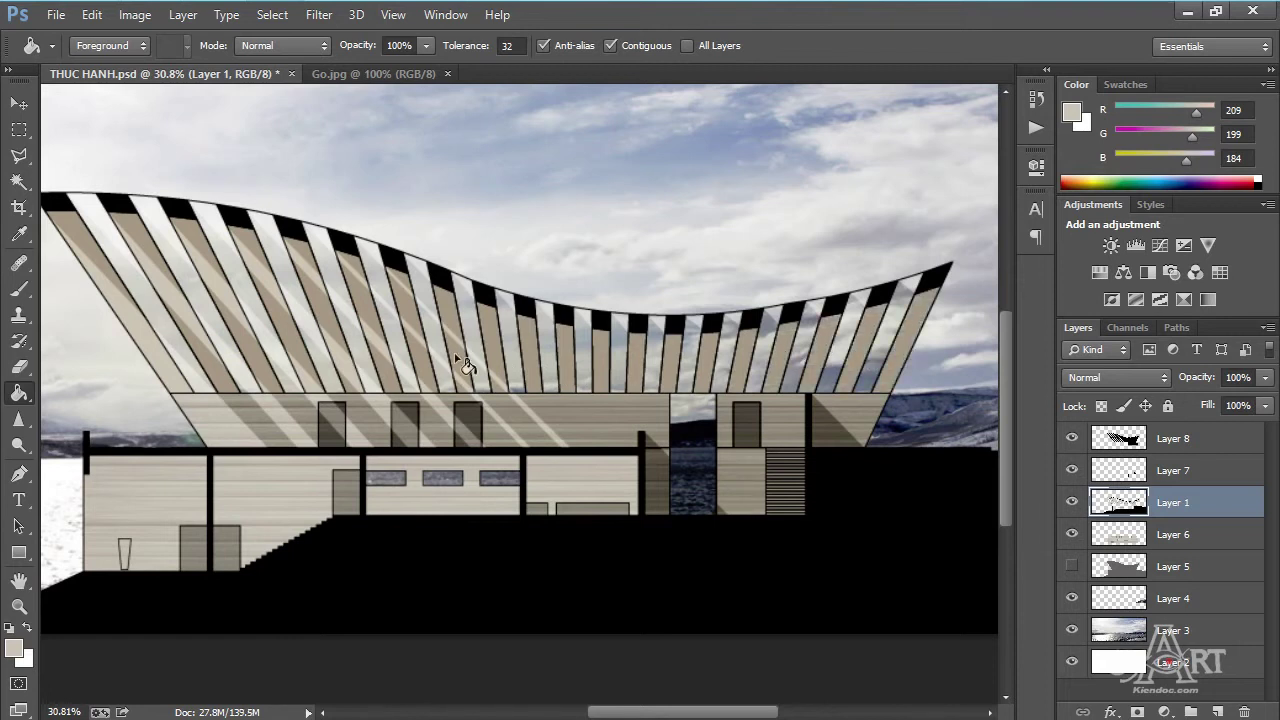
Zoom out and select Layer 8 in the Layers panel.
{"action": "scroll", "coordinate": [580, 398], "scroll_direction": "down", "scroll_amount": 2}
{"action": "scroll", "coordinate": [583, 385], "scroll_direction": "down", "scroll_amount": 2}
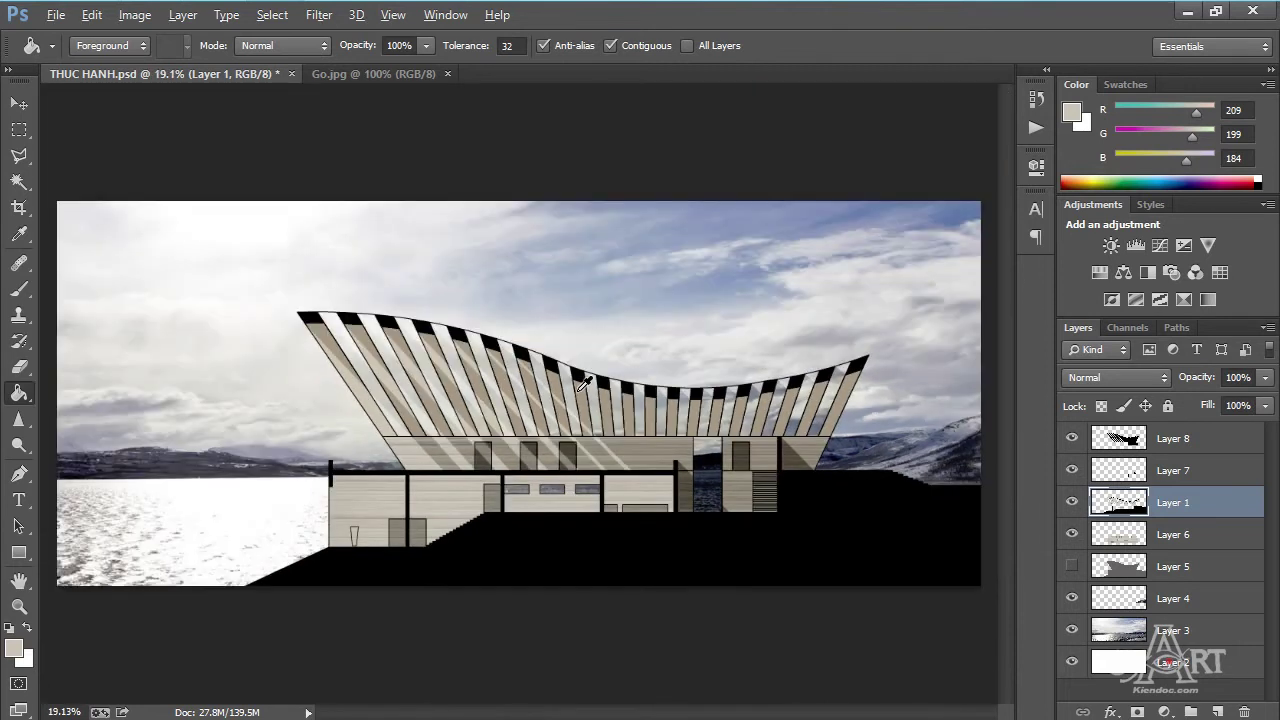
{"action": "left_click", "coordinate": [1206, 444]}
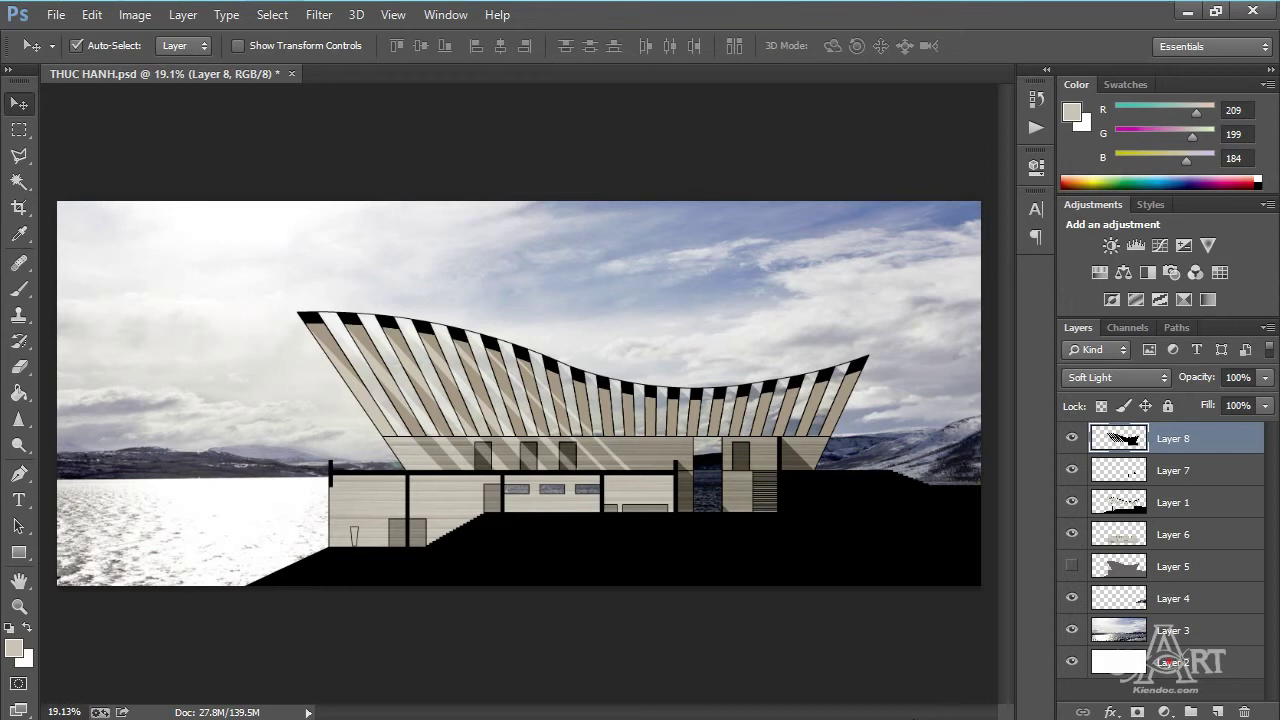
{"action": "key", "text": "ctrl+o"}
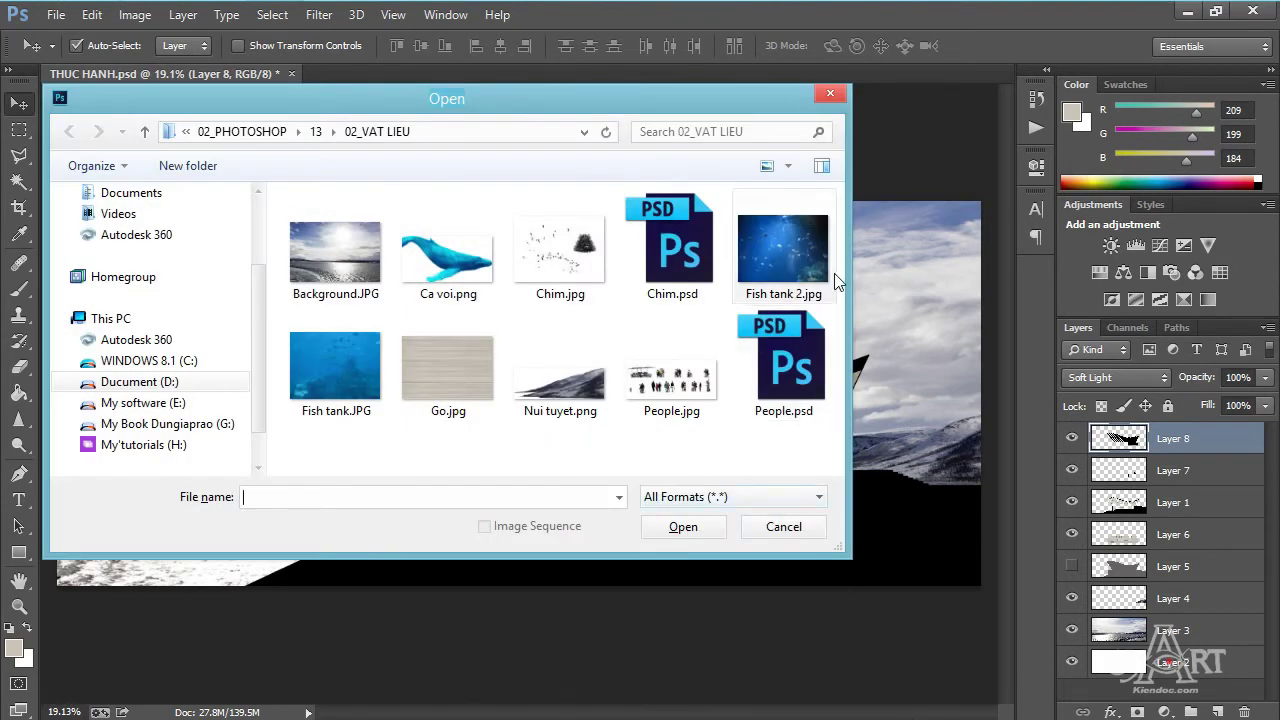
Open Fish tank 2.jpg, Fish tank.JPG and Chim.jpg, then drag Fish tank.JPG into THUC HANH.psd.
{"action": "left_click", "coordinate": [781, 262]}
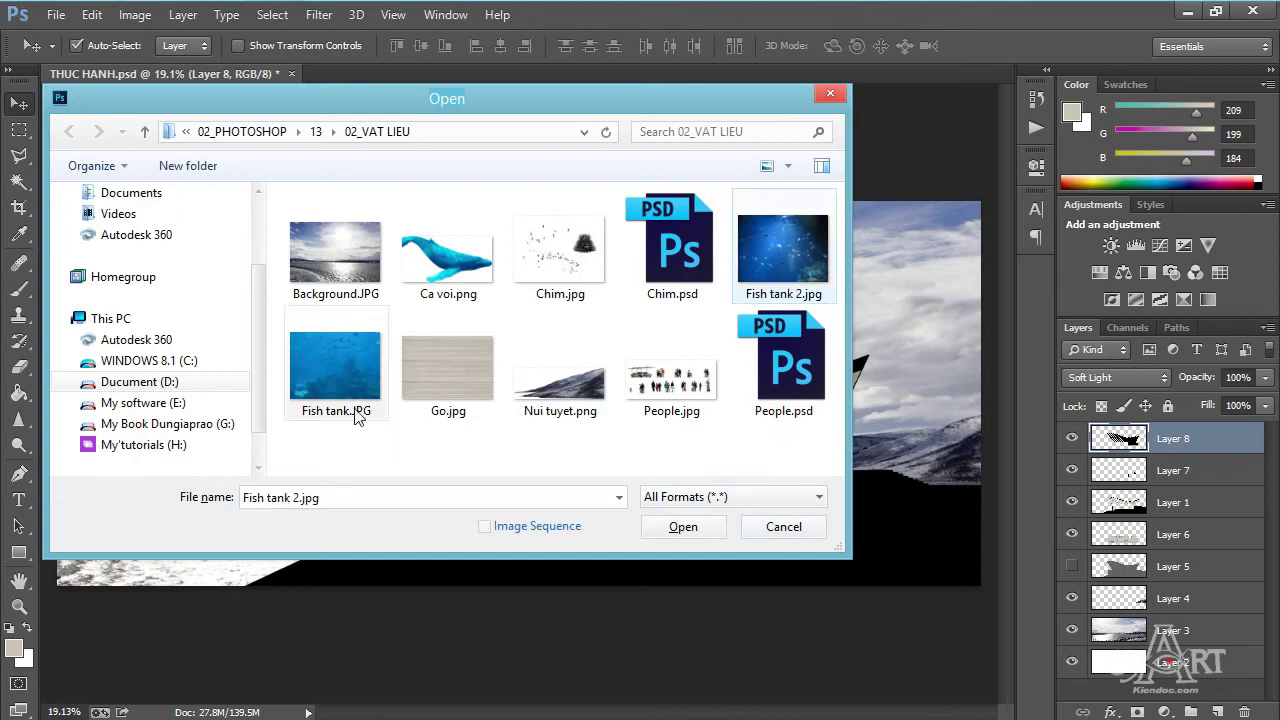
{"action": "left_click", "coordinate": [331, 355], "text": "ctrl"}
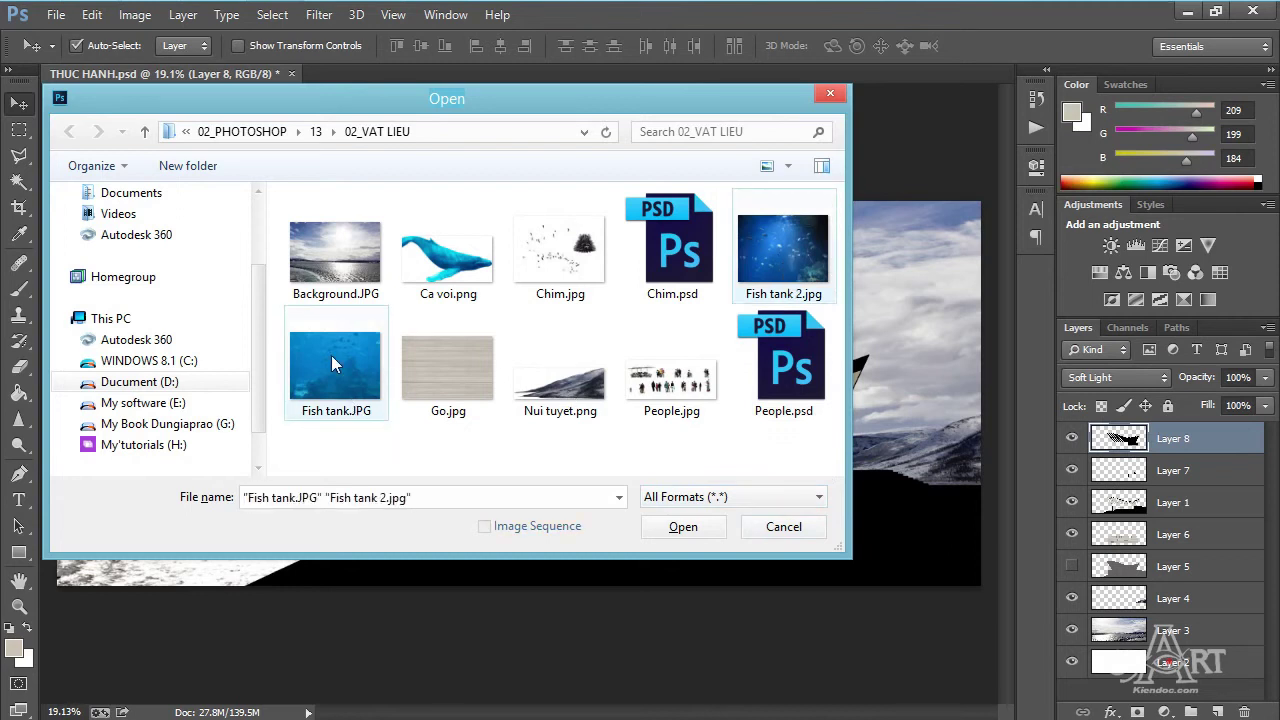
{"action": "left_click", "coordinate": [568, 257], "text": "ctrl"}
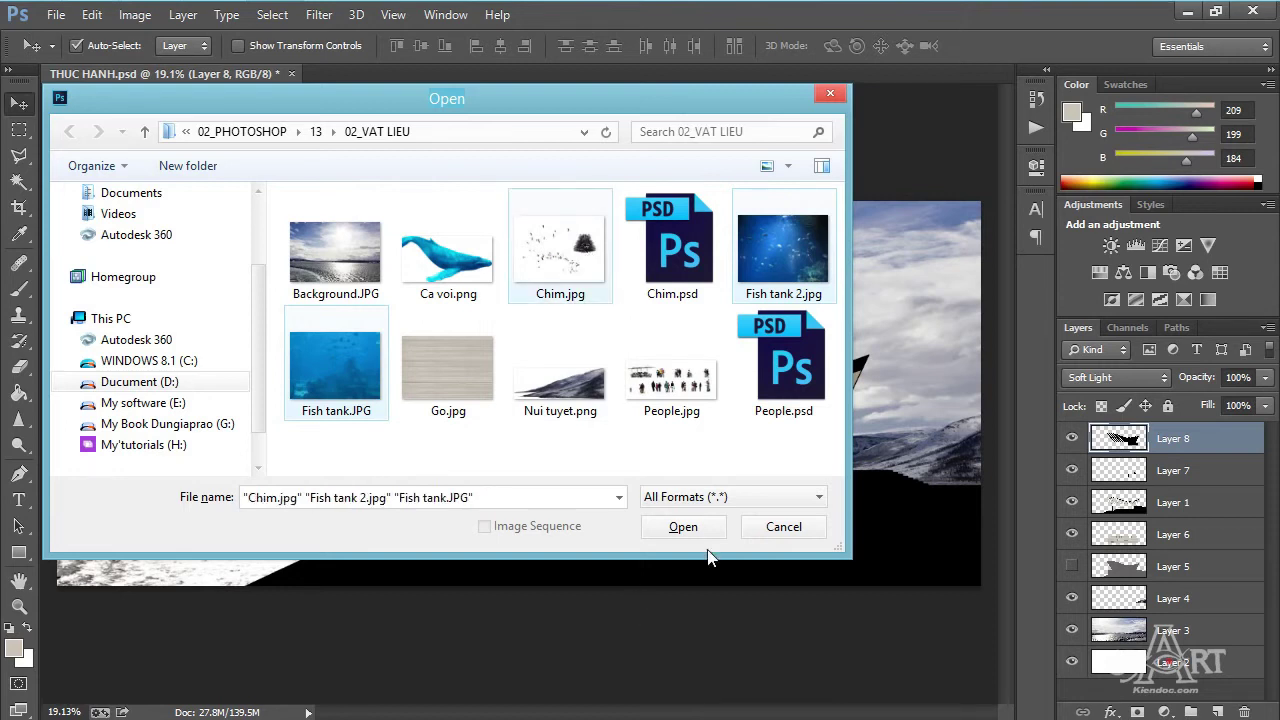
{"action": "left_click", "coordinate": [684, 528]}
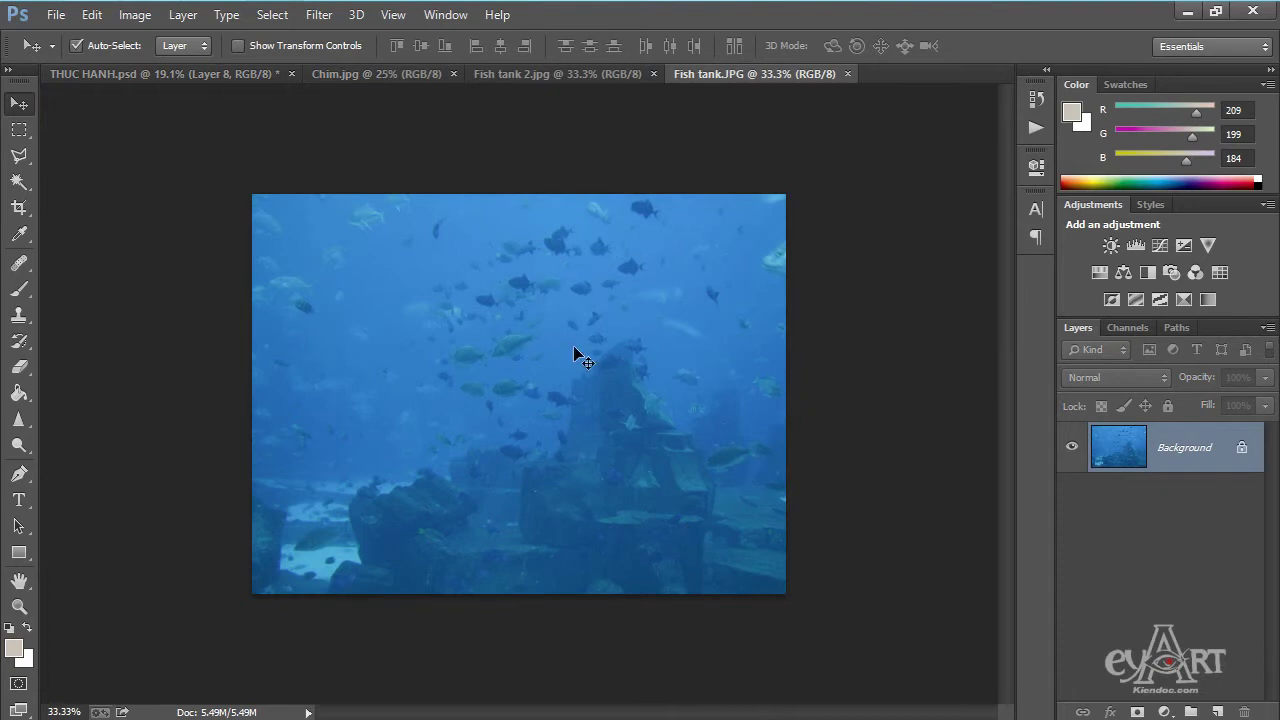
{"action": "left_click", "coordinate": [188, 74]}
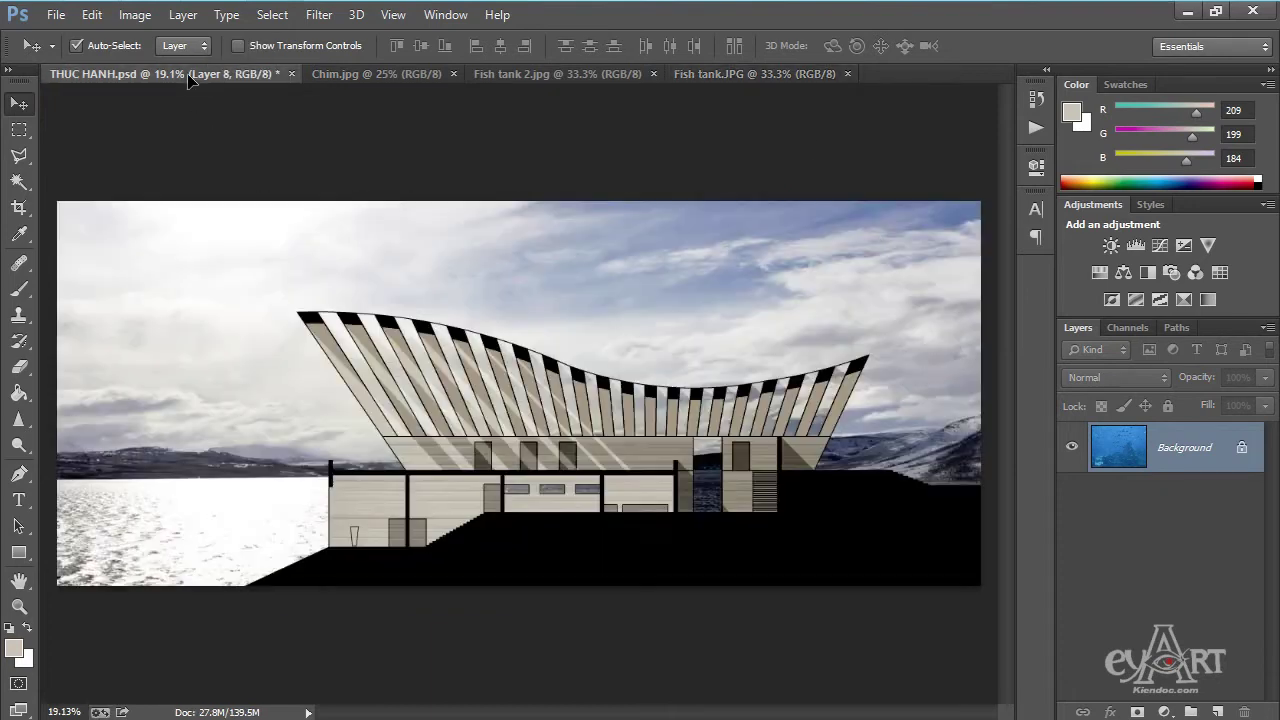
{"action": "left_click_drag", "start_coordinate": [530, 390], "coordinate": [537, 408]}
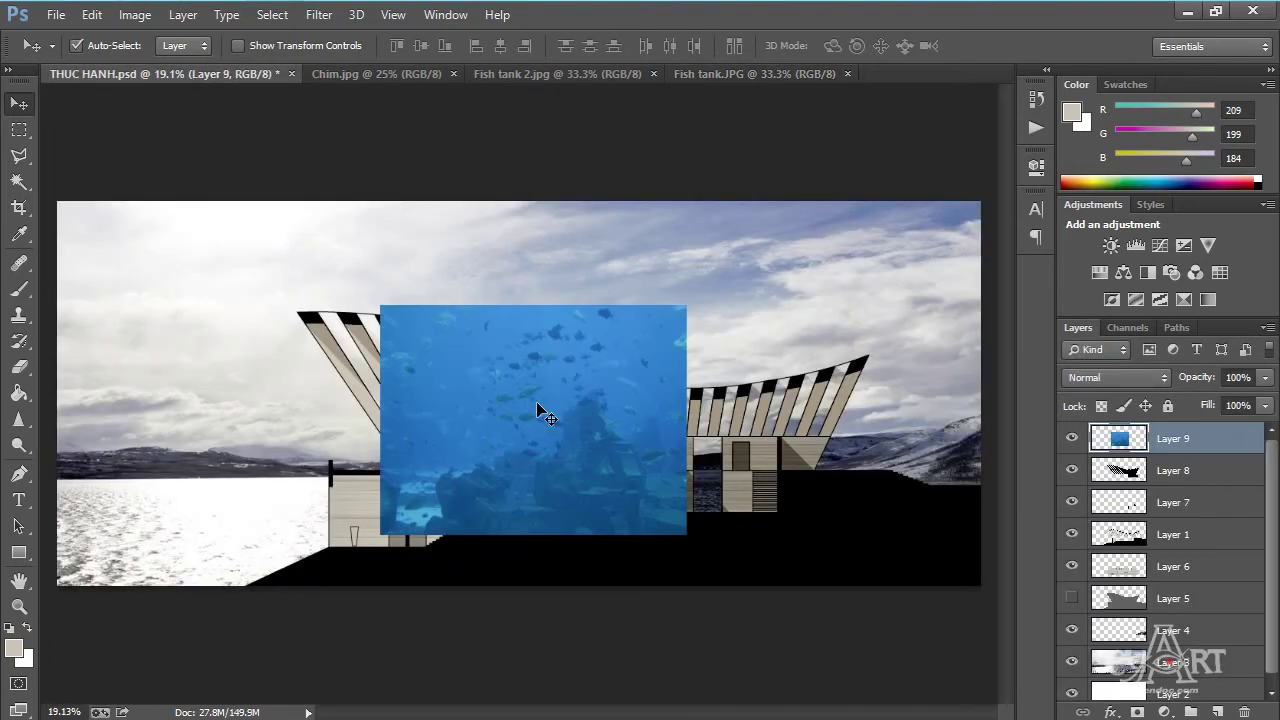
Move the aquarium layer (Layer 9) down the stack to sit beneath Layer 6.
{"action": "left_click_drag", "start_coordinate": [527, 399], "coordinate": [489, 380]}
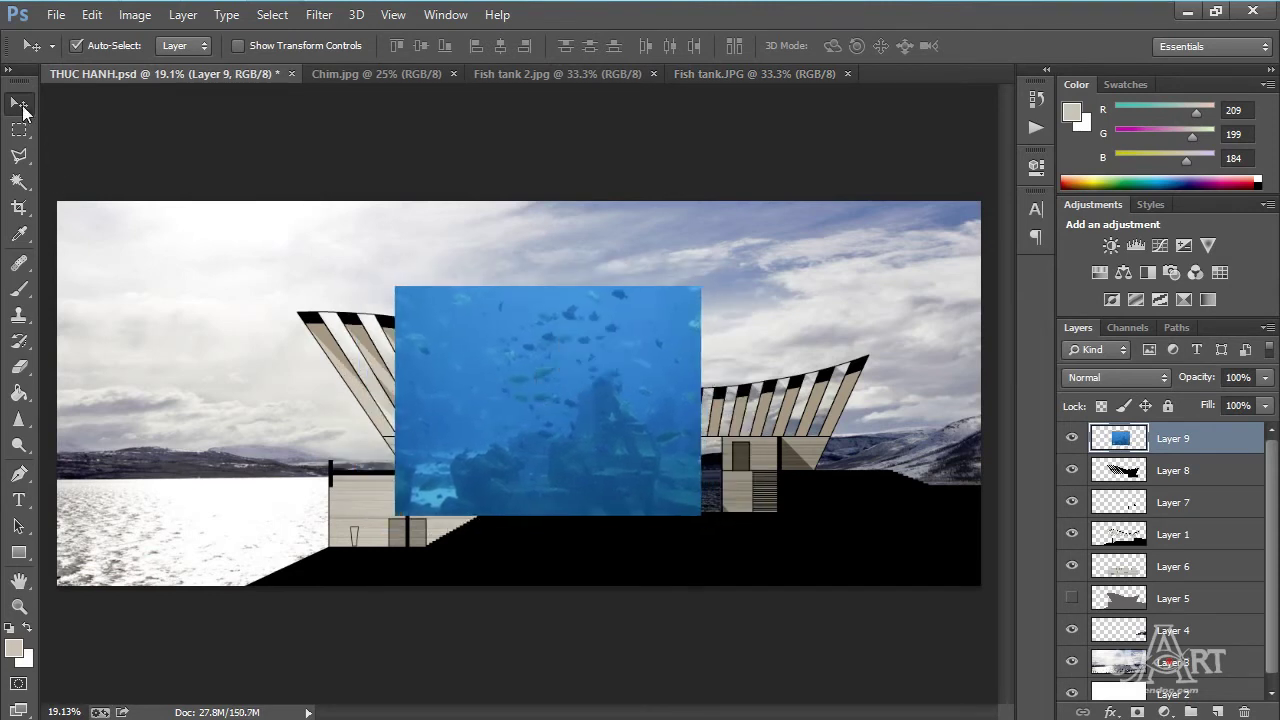
{"action": "left_click", "coordinate": [187, 46]}
{"action": "left_click", "coordinate": [180, 89]}
{"action": "left_click_drag", "start_coordinate": [556, 355], "coordinate": [626, 289]}
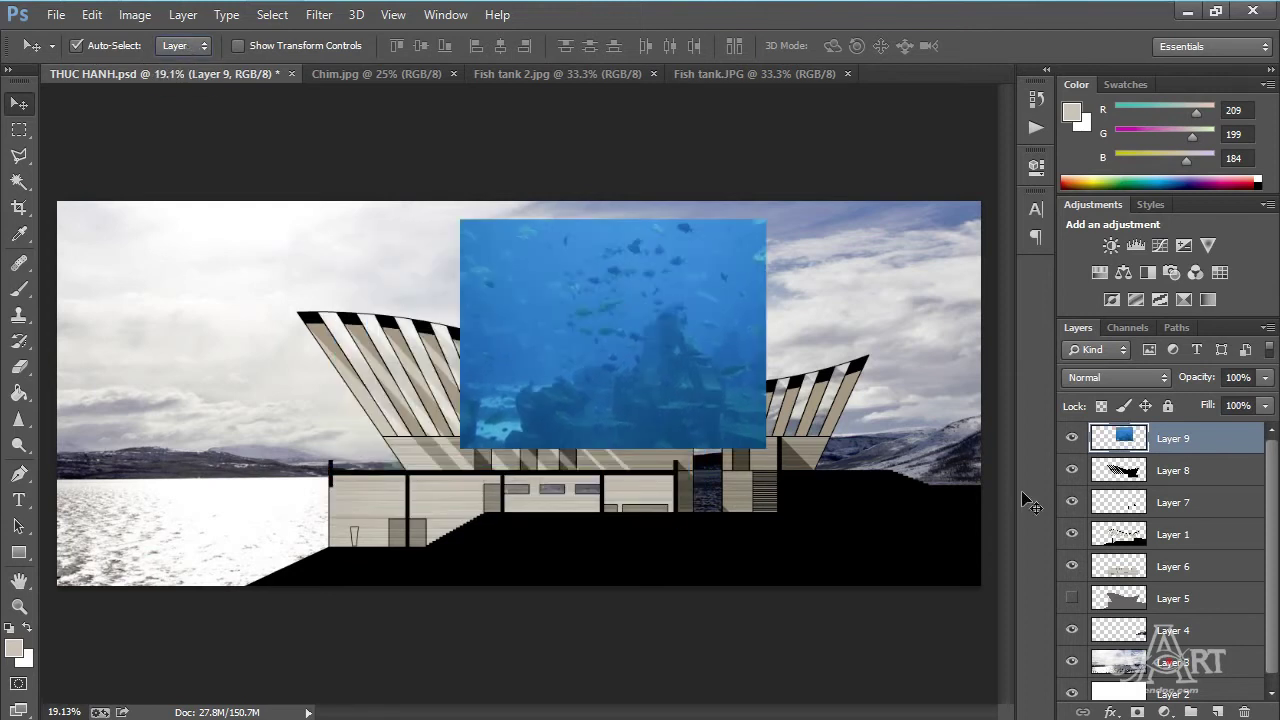
{"action": "left_click_drag", "start_coordinate": [1210, 443], "coordinate": [1215, 552]}
{"action": "mouse_move", "coordinate": [600, 304]}
{"action": "left_mouse_down"}
{"action": "mouse_move", "coordinate": [580, 406]}
{"action": "mouse_move", "coordinate": [600, 370]}
{"action": "left_mouse_up"}
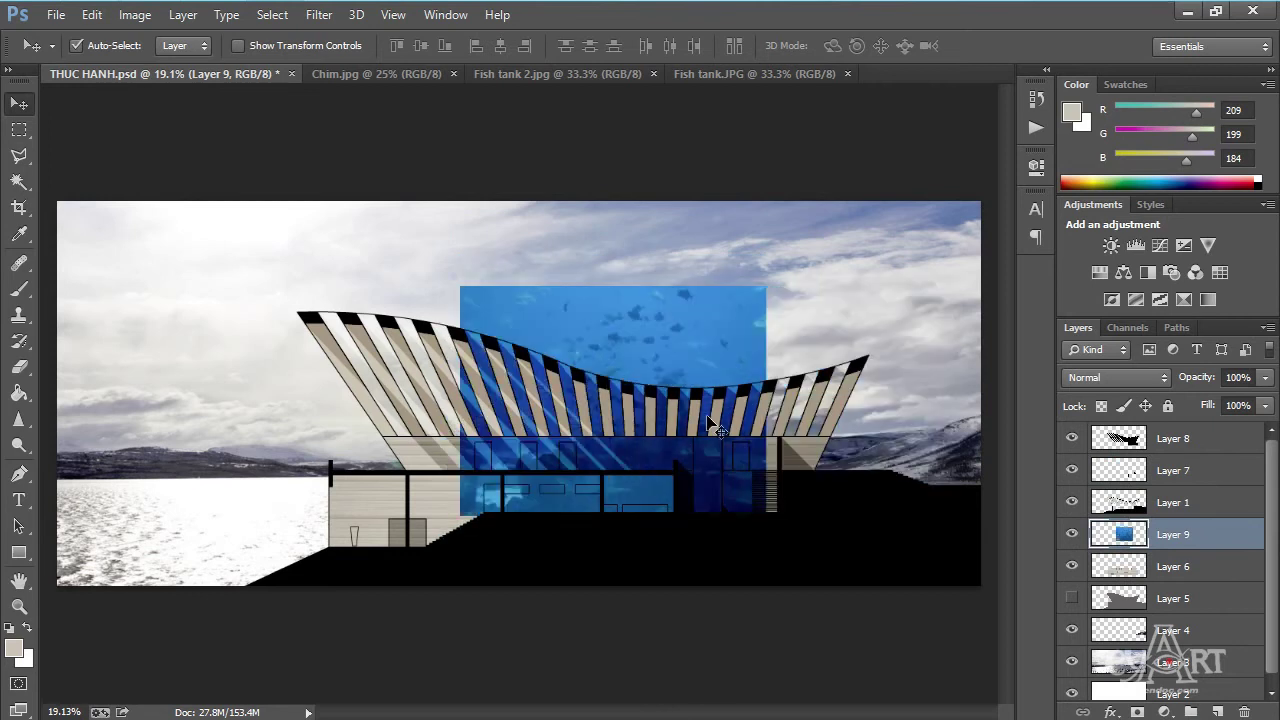
{"action": "left_click_drag", "start_coordinate": [1199, 544], "coordinate": [1210, 582]}
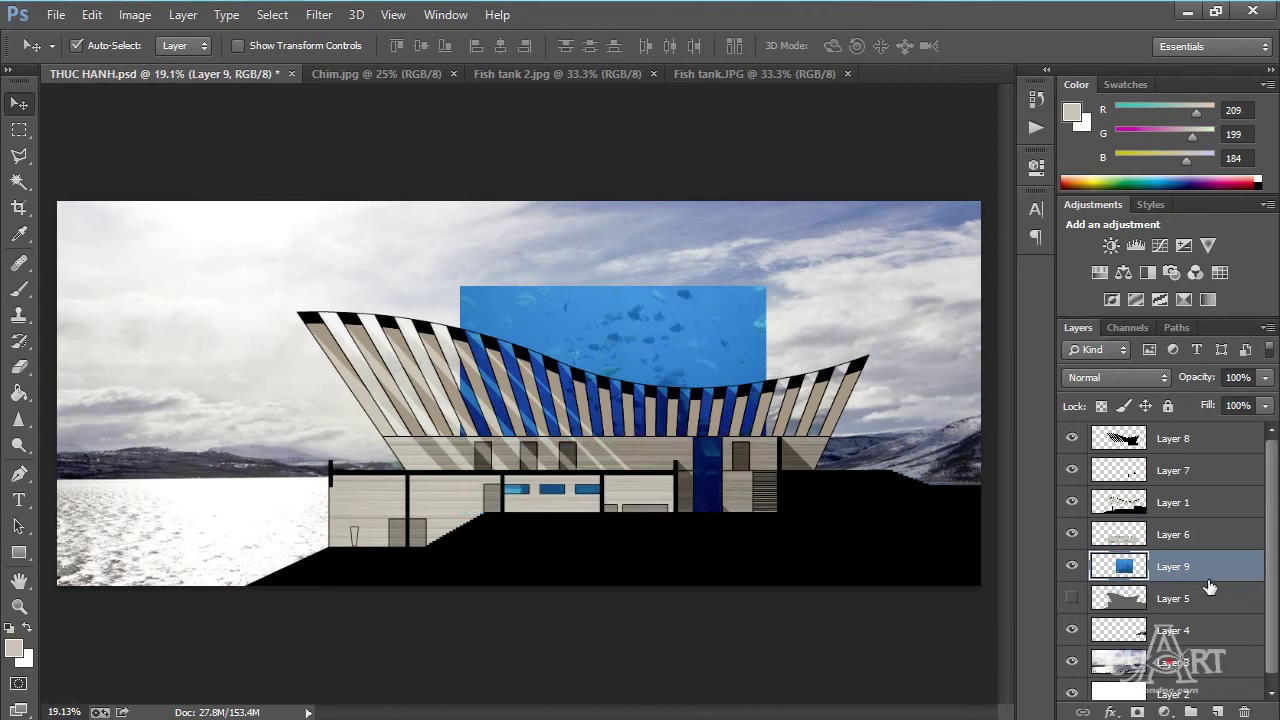
{"action": "left_click_drag", "start_coordinate": [609, 305], "coordinate": [609, 317]}
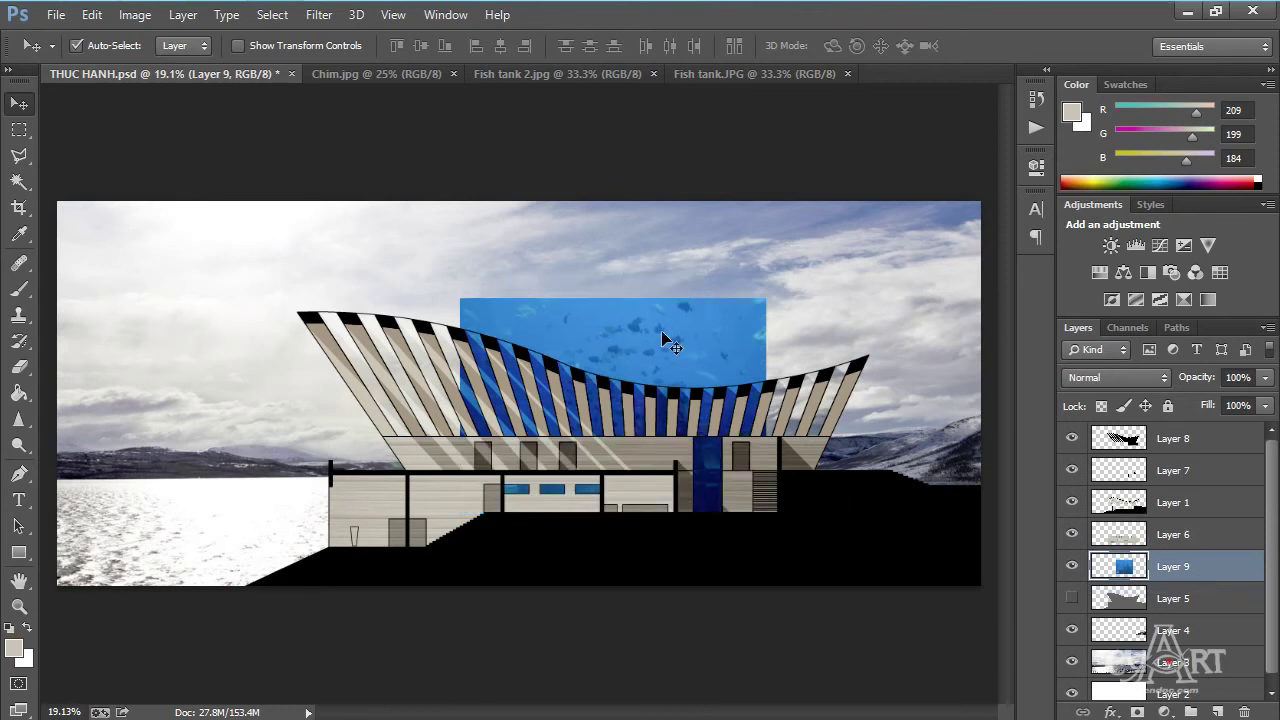
Shrink and position the aquarium photo so it shows through the three lower windows.
{"action": "key", "text": "ctrl+t"}
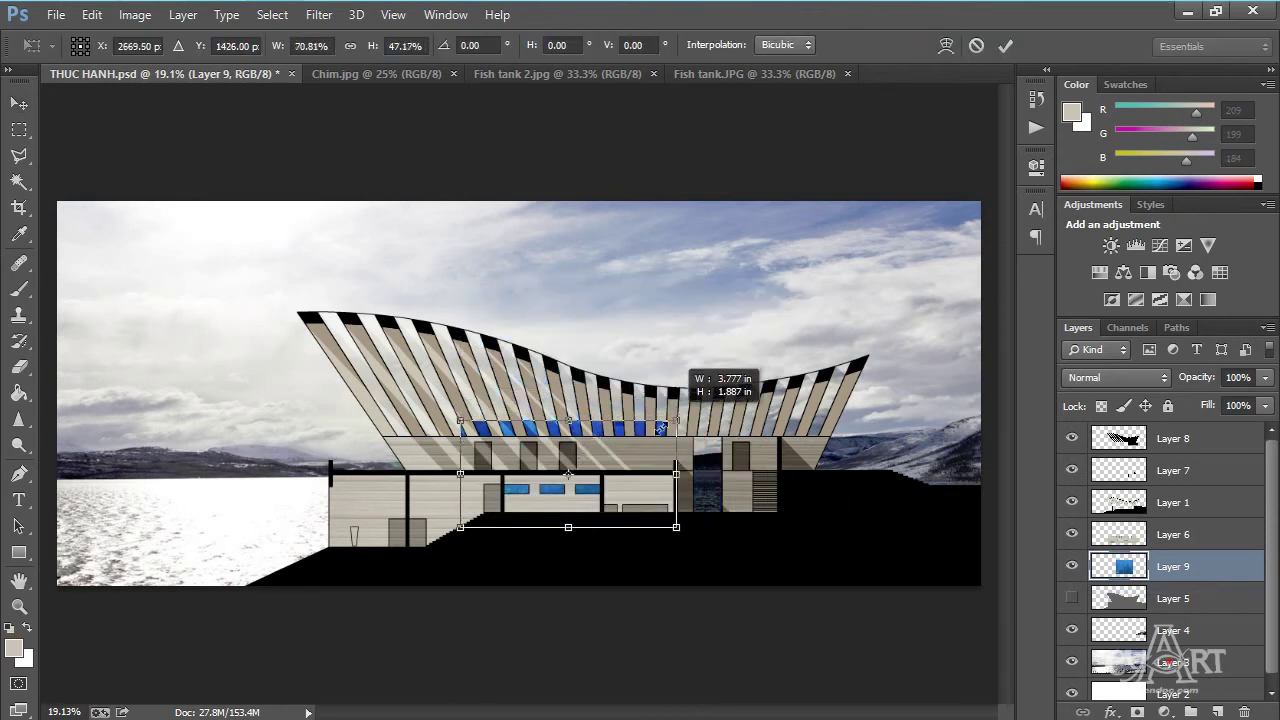
{"action": "left_click_drag", "start_coordinate": [752, 313], "coordinate": [637, 465]}
{"action": "scroll", "coordinate": [575, 485], "scroll_direction": "up", "scroll_amount": 5}
{"action": "scroll", "coordinate": [575, 485], "scroll_direction": "up", "scroll_amount": 2}
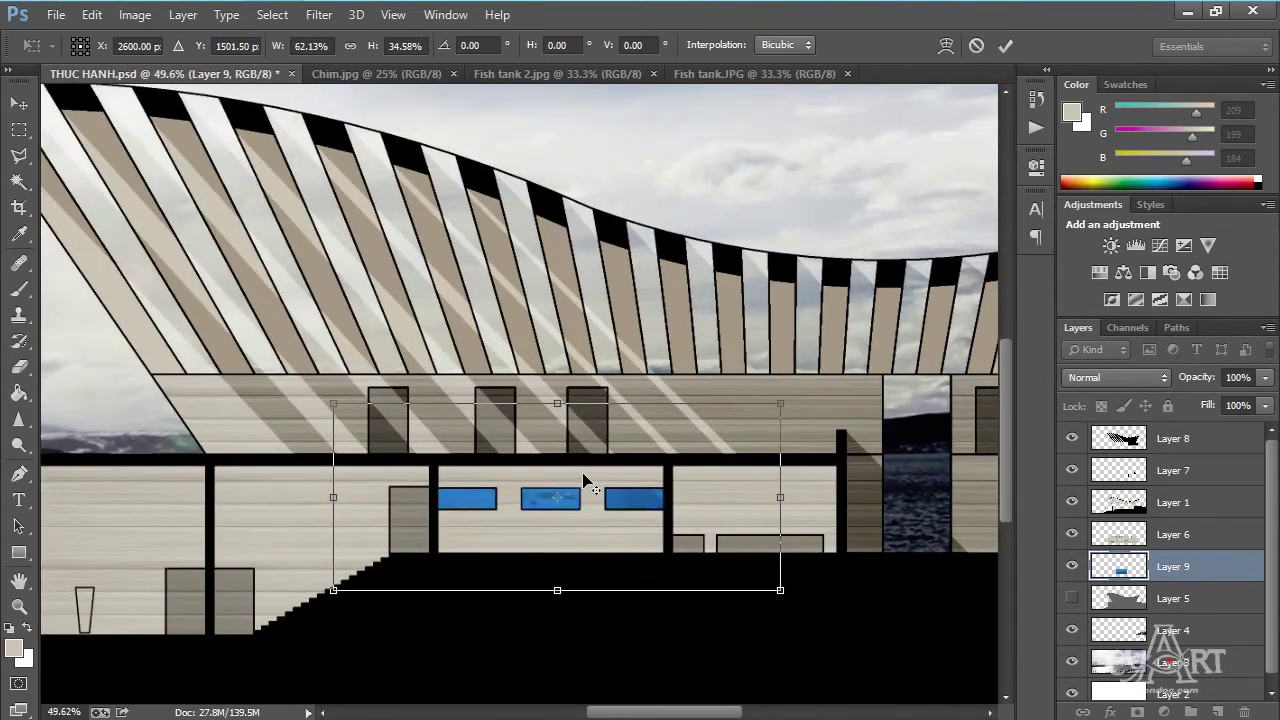
{"action": "mouse_move", "coordinate": [615, 478]}
{"action": "left_mouse_down"}
{"action": "mouse_move", "coordinate": [670, 468]}
{"action": "mouse_move", "coordinate": [714, 528]}
{"action": "left_mouse_up"}
{"action": "left_click_drag", "start_coordinate": [903, 653], "coordinate": [678, 542]}
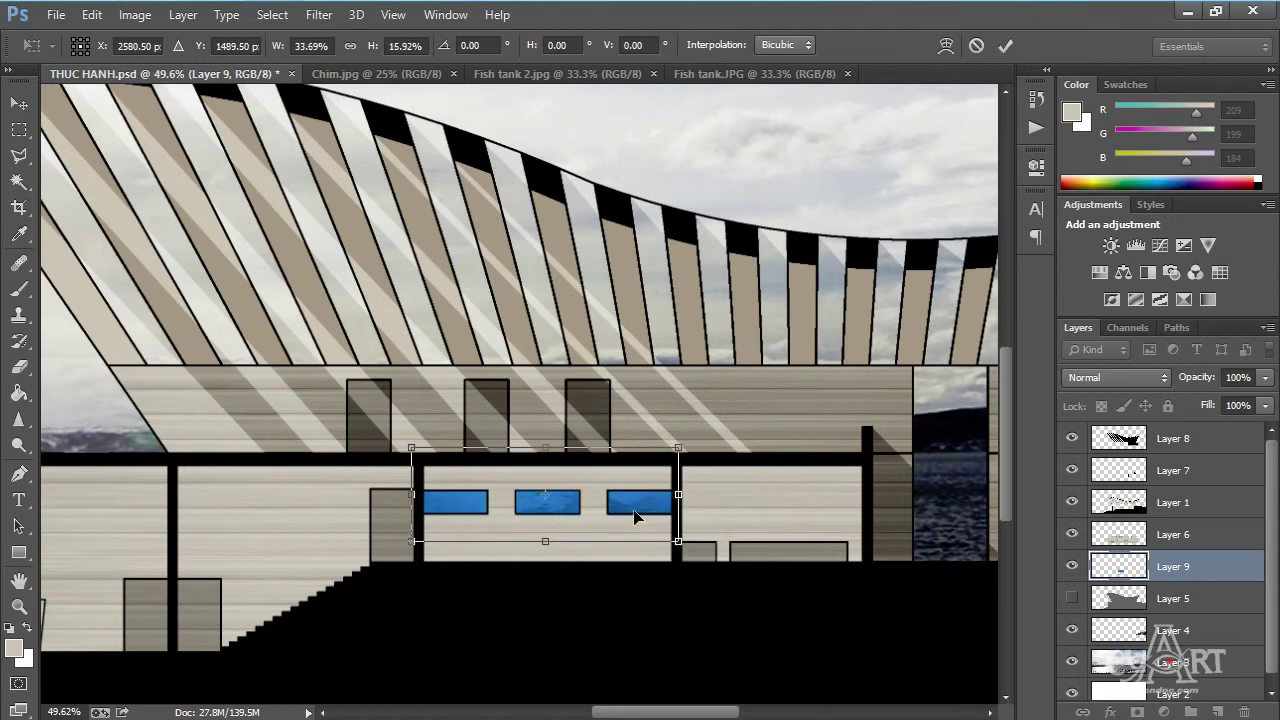
{"action": "scroll", "coordinate": [633, 509], "scroll_direction": "up", "scroll_amount": 1}
{"action": "left_click_drag", "start_coordinate": [412, 464], "coordinate": [420, 486]}
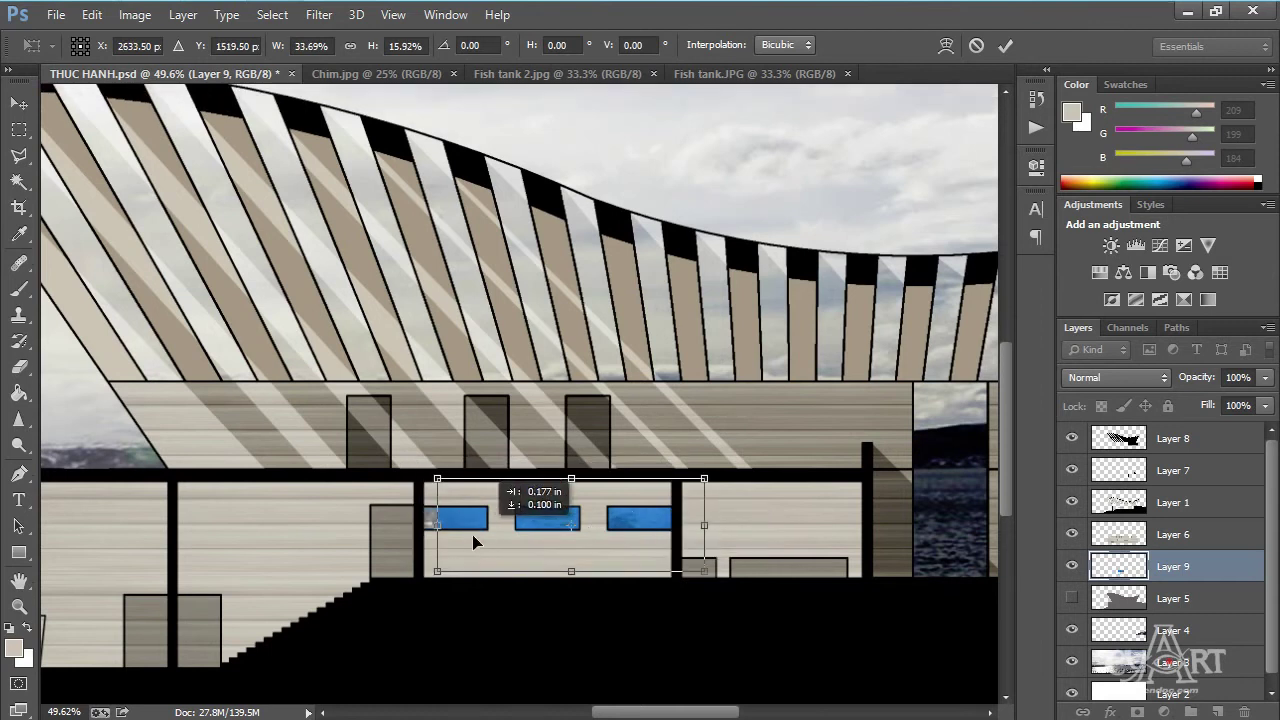
{"action": "key", "text": "Return"}
{"action": "key", "text": "ctrl+0"}
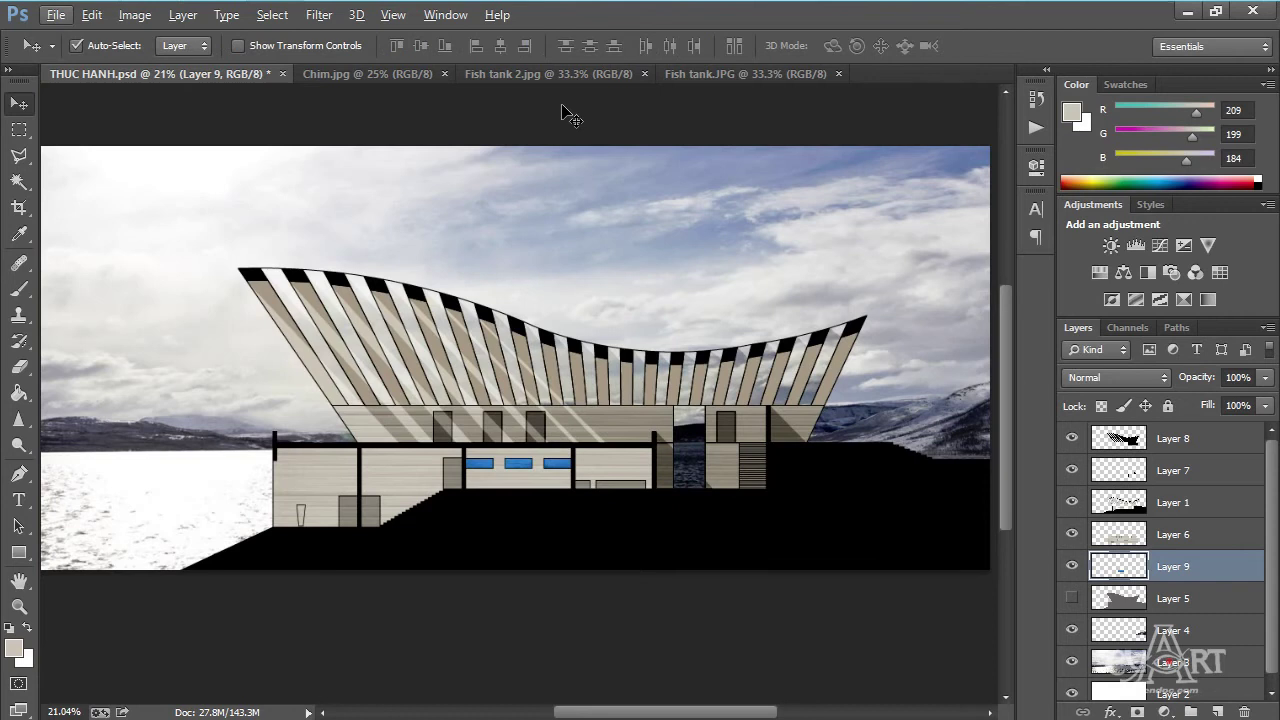
{"action": "left_click", "coordinate": [570, 75]}
Drag Fish tank 2.jpg into THUC HANH as Layer 10 and move it over the central opening.
{"action": "left_click_drag", "start_coordinate": [503, 394], "coordinate": [212, 94]}
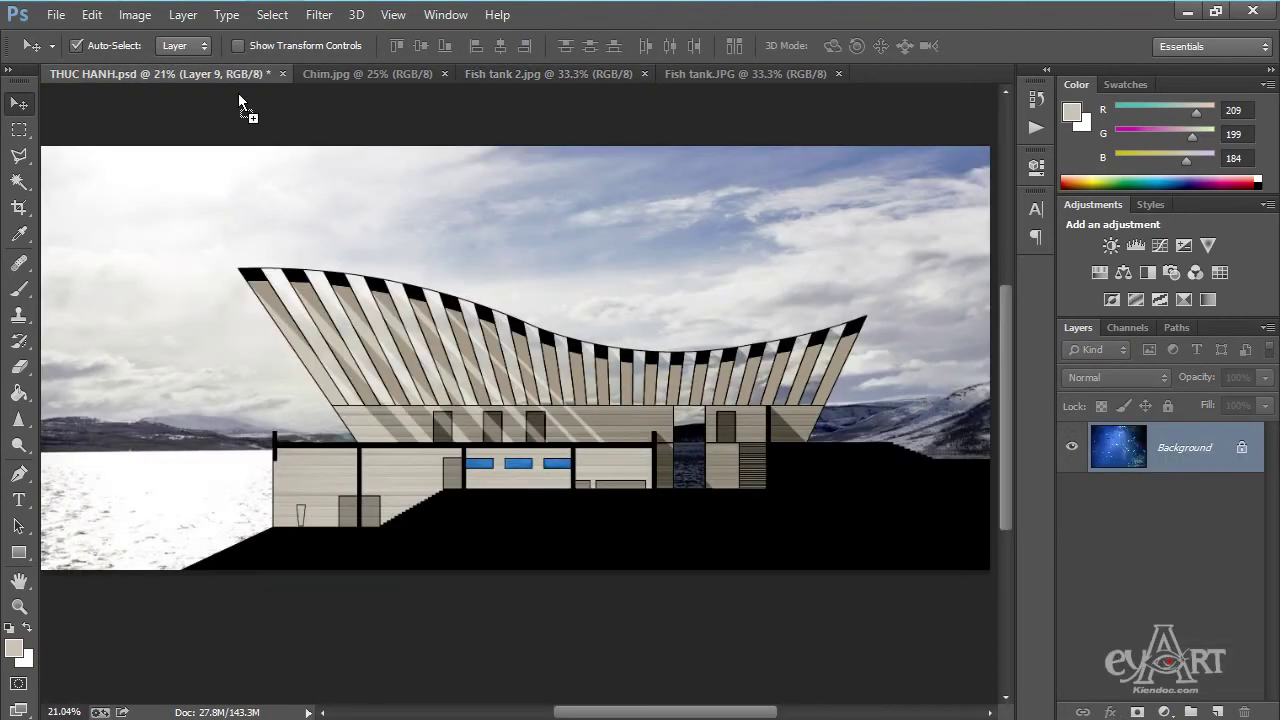
{"action": "left_click_drag", "start_coordinate": [212, 94], "coordinate": [676, 482]}
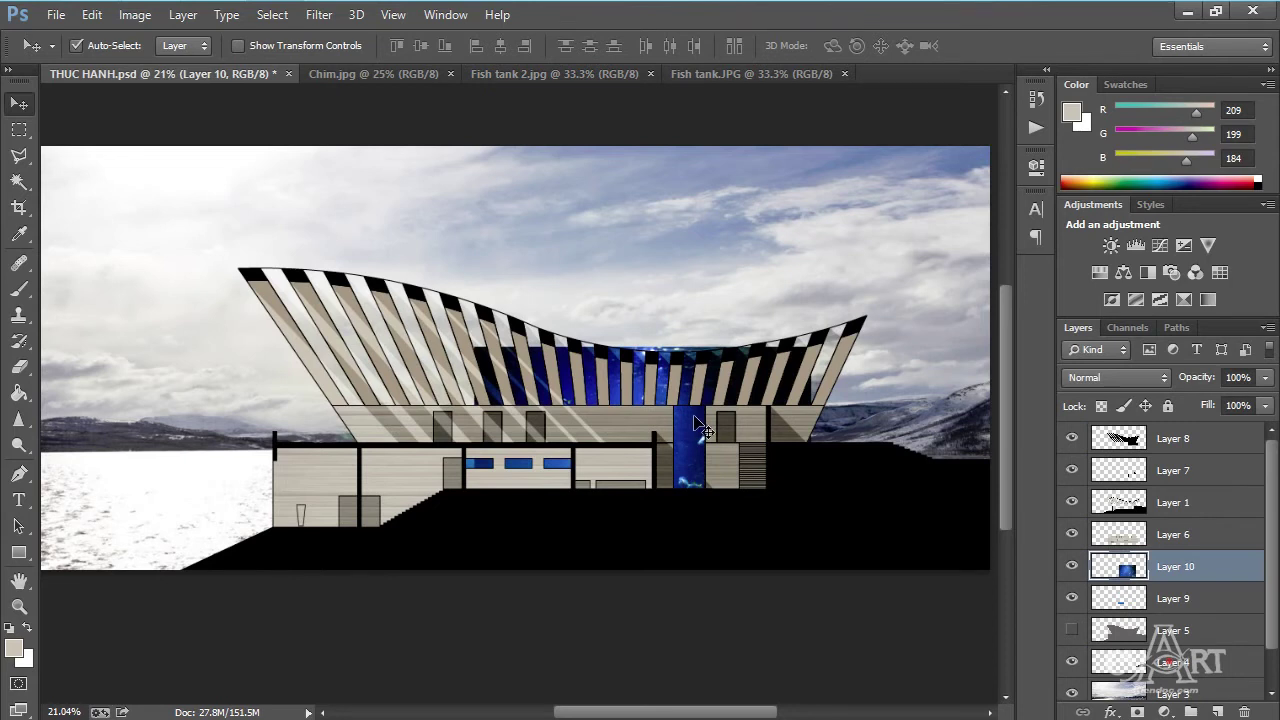
{"action": "key", "text": "ctrl+t"}
{"action": "left_click_drag", "start_coordinate": [810, 478], "coordinate": [762, 459]}
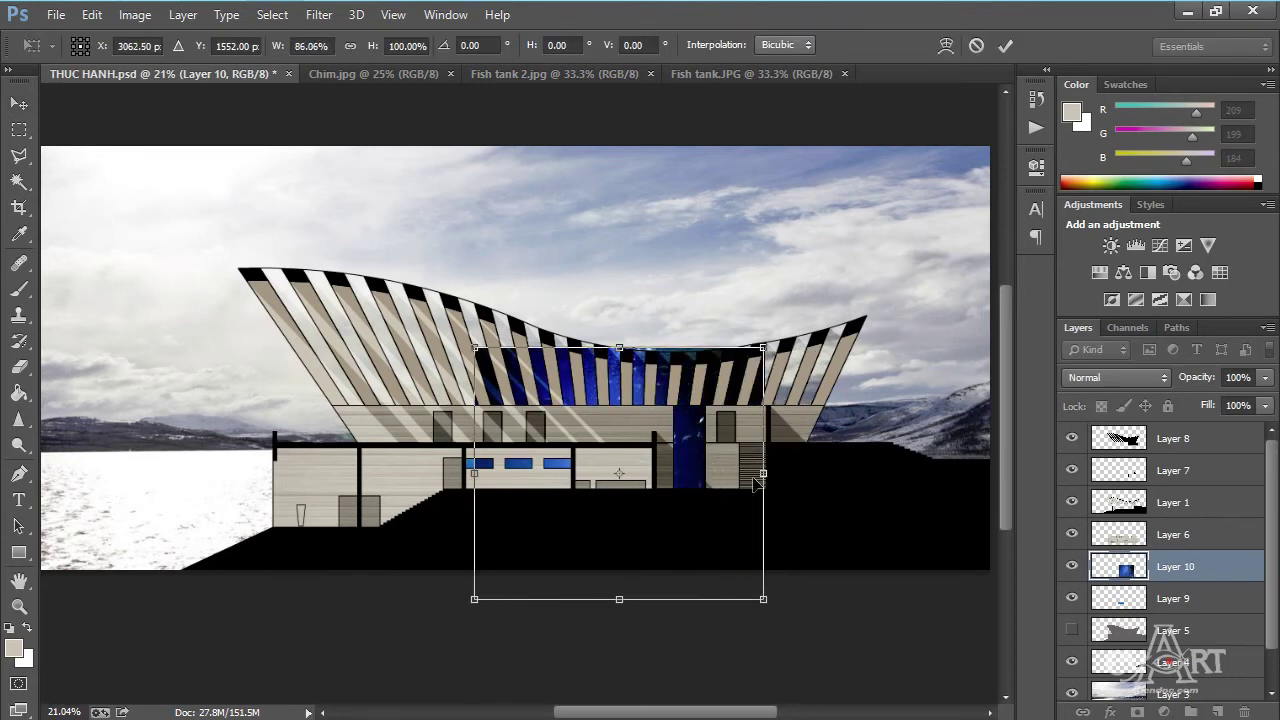
{"action": "left_click_drag", "start_coordinate": [650, 464], "coordinate": [718, 496]}
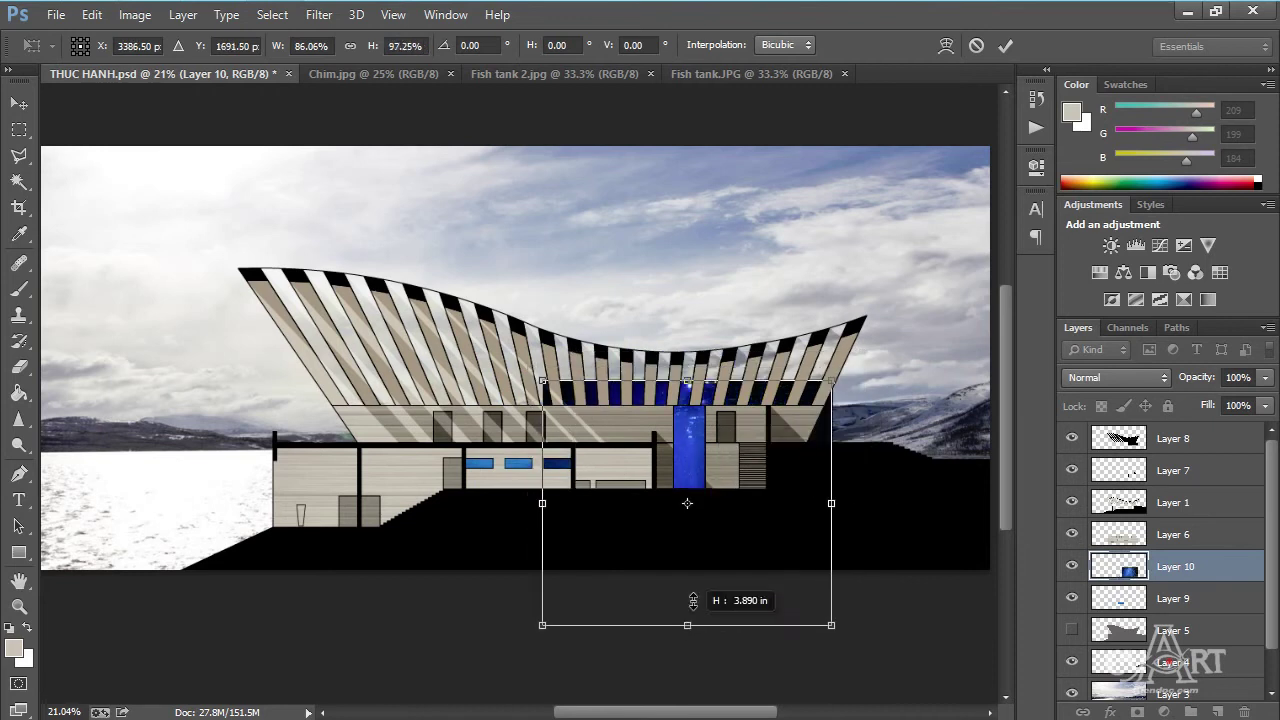
Squeeze the aquarium image into a thin column filling the tall central opening.
{"action": "left_click_drag", "start_coordinate": [688, 634], "coordinate": [689, 491]}
{"action": "left_click_drag", "start_coordinate": [831, 437], "coordinate": [683, 438]}
{"action": "scroll", "coordinate": [760, 418], "scroll_direction": "up", "scroll_amount": 3}
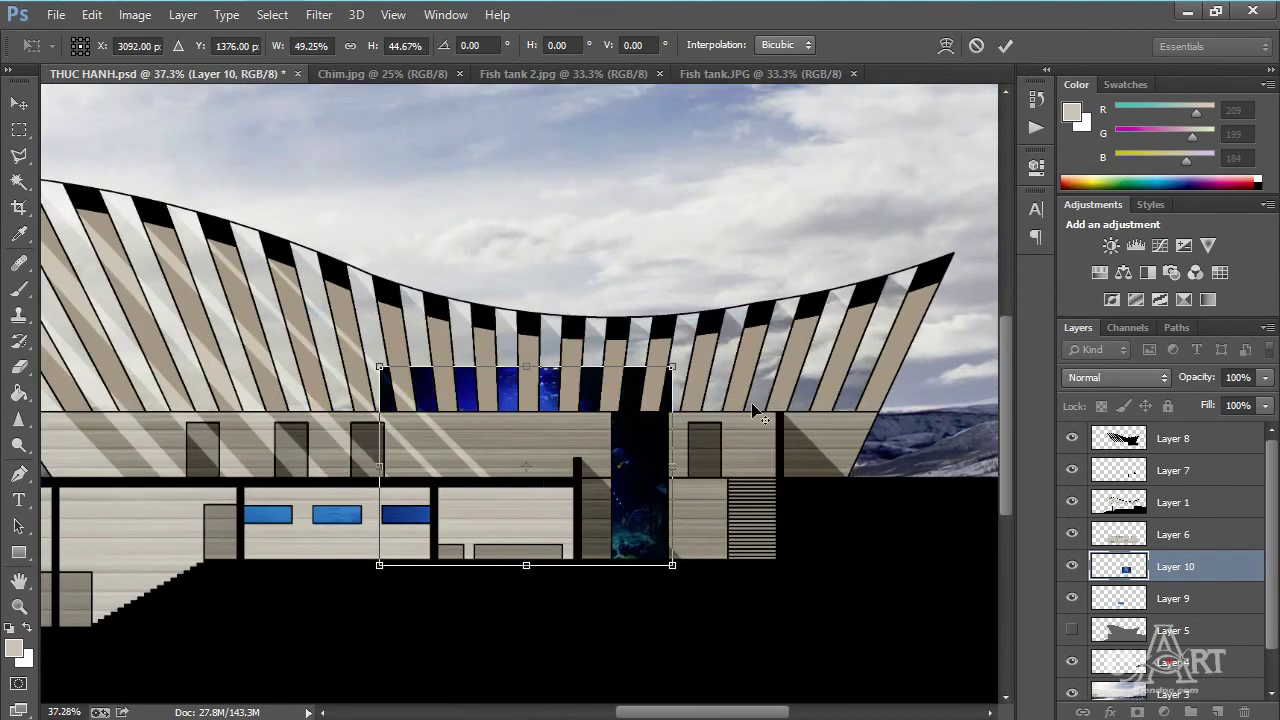
{"action": "left_click_drag", "start_coordinate": [379, 466], "coordinate": [610, 467]}
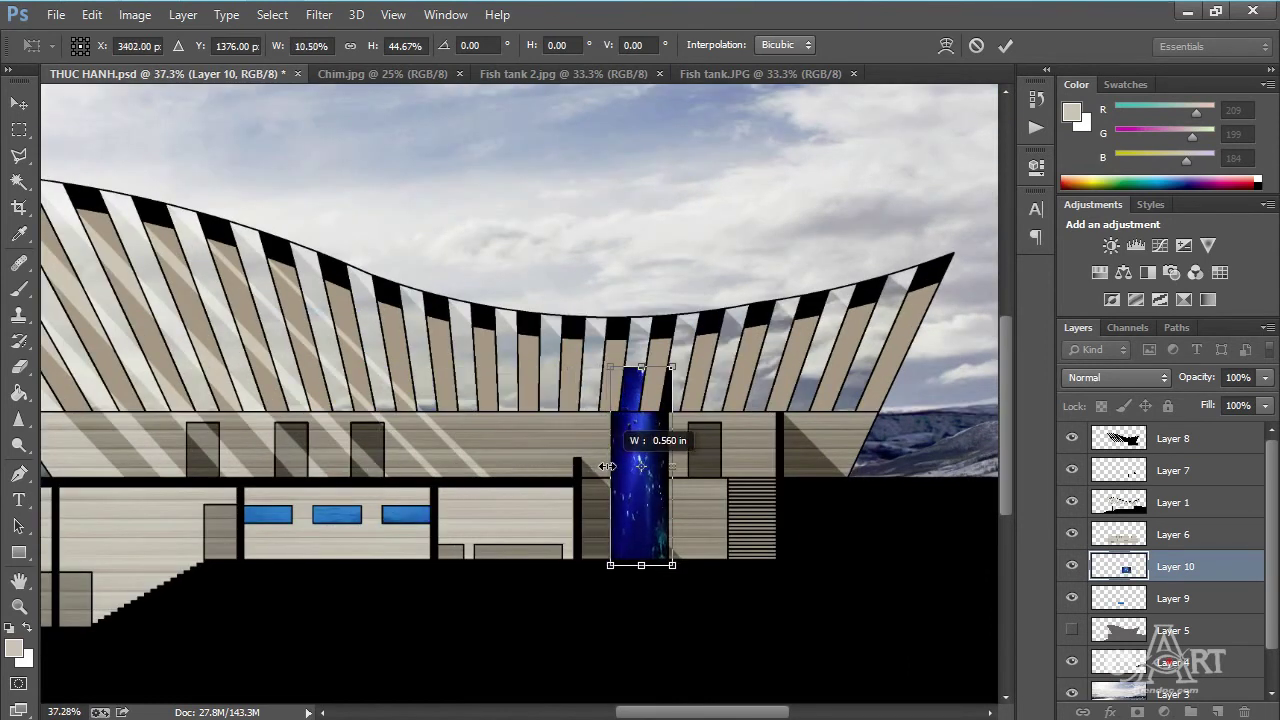
{"action": "left_click_drag", "start_coordinate": [637, 367], "coordinate": [640, 412]}
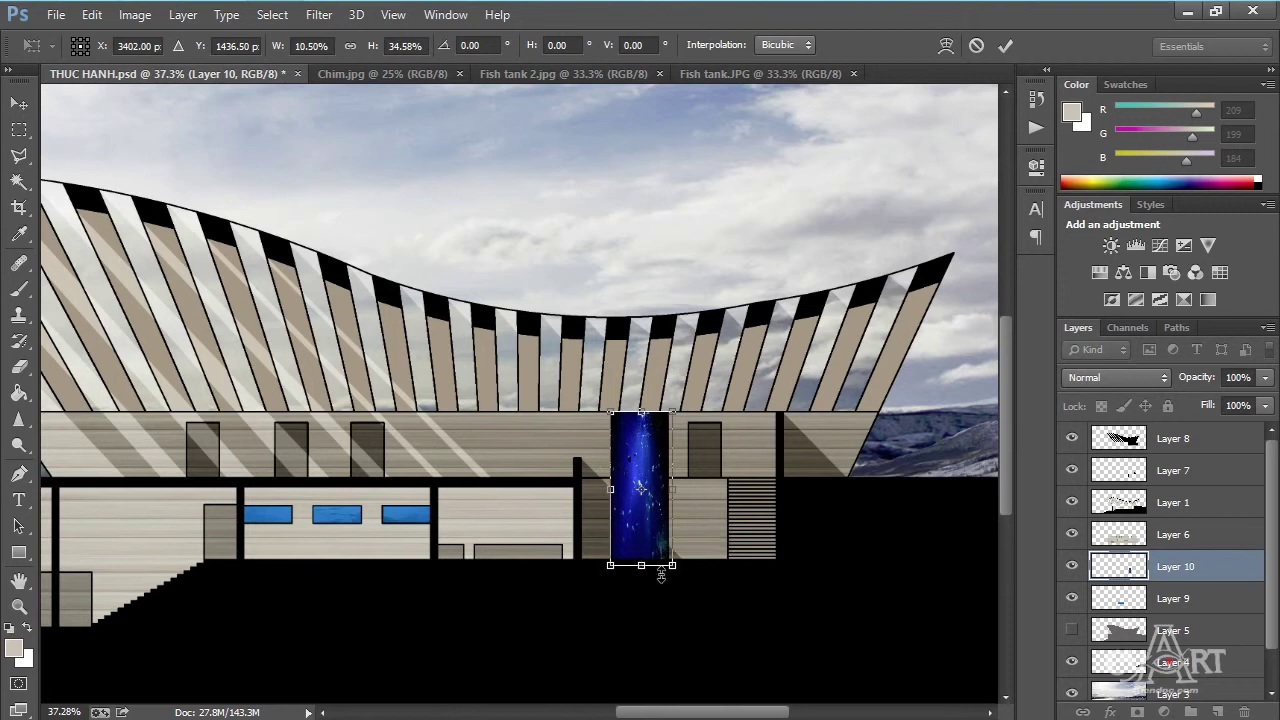
{"action": "key", "text": "Return"}
{"action": "scroll", "coordinate": [652, 482], "scroll_direction": "up", "scroll_amount": 1}
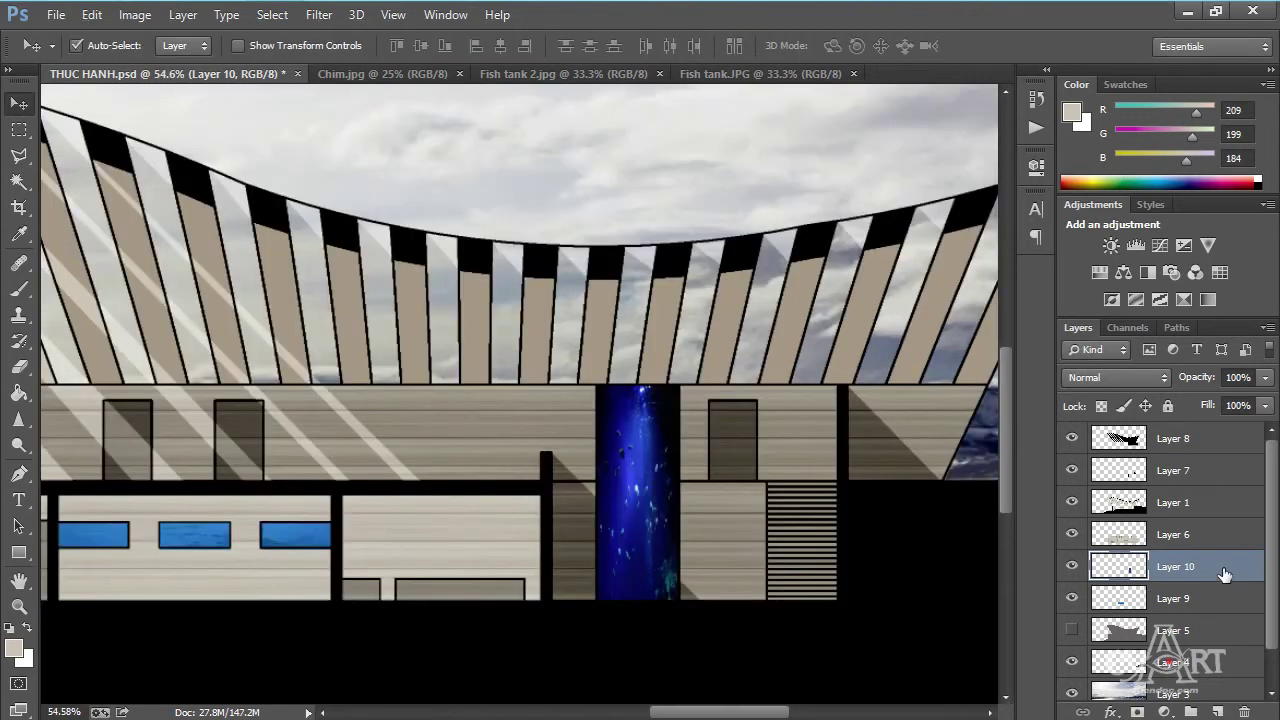
{"action": "left_click", "coordinate": [134, 15]}
{"action": "mouse_move", "coordinate": [164, 65]}
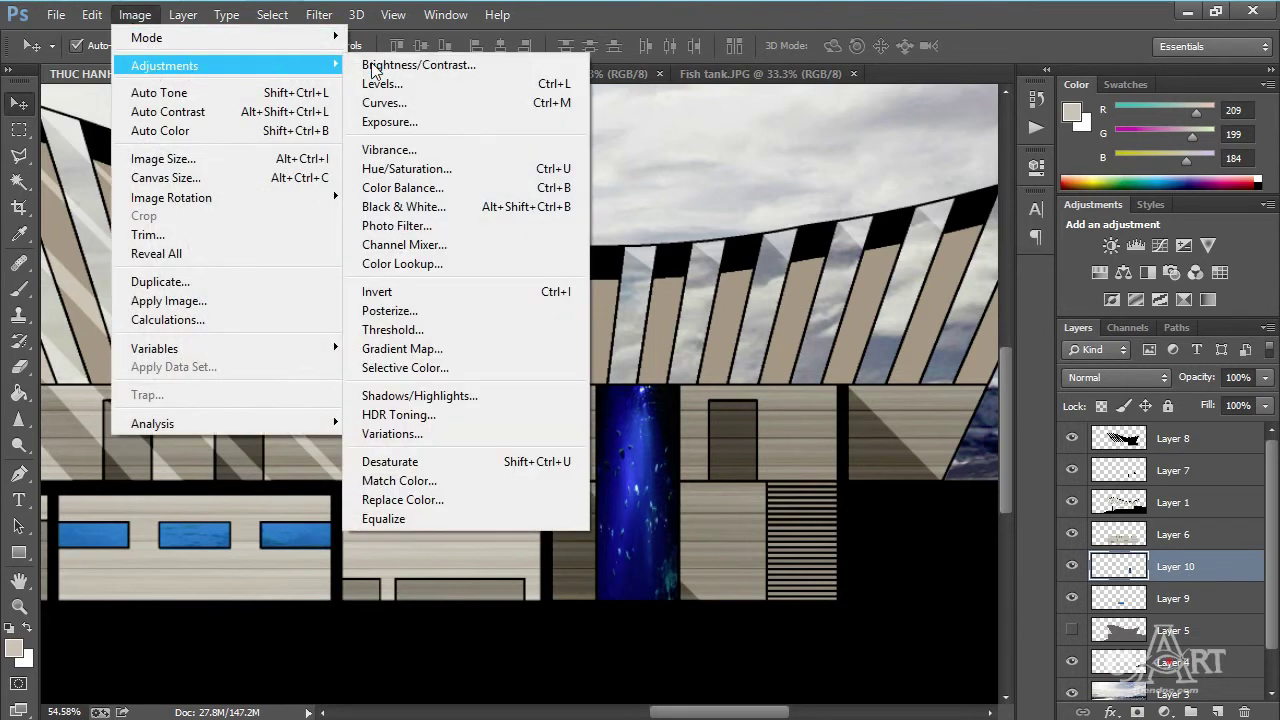
Brighten the aquarium column with Brightness 150 and Contrast -22, then fit the image on screen.
{"action": "left_click", "coordinate": [390, 65]}
{"action": "left_click_drag", "start_coordinate": [747, 321], "coordinate": [803, 322]}
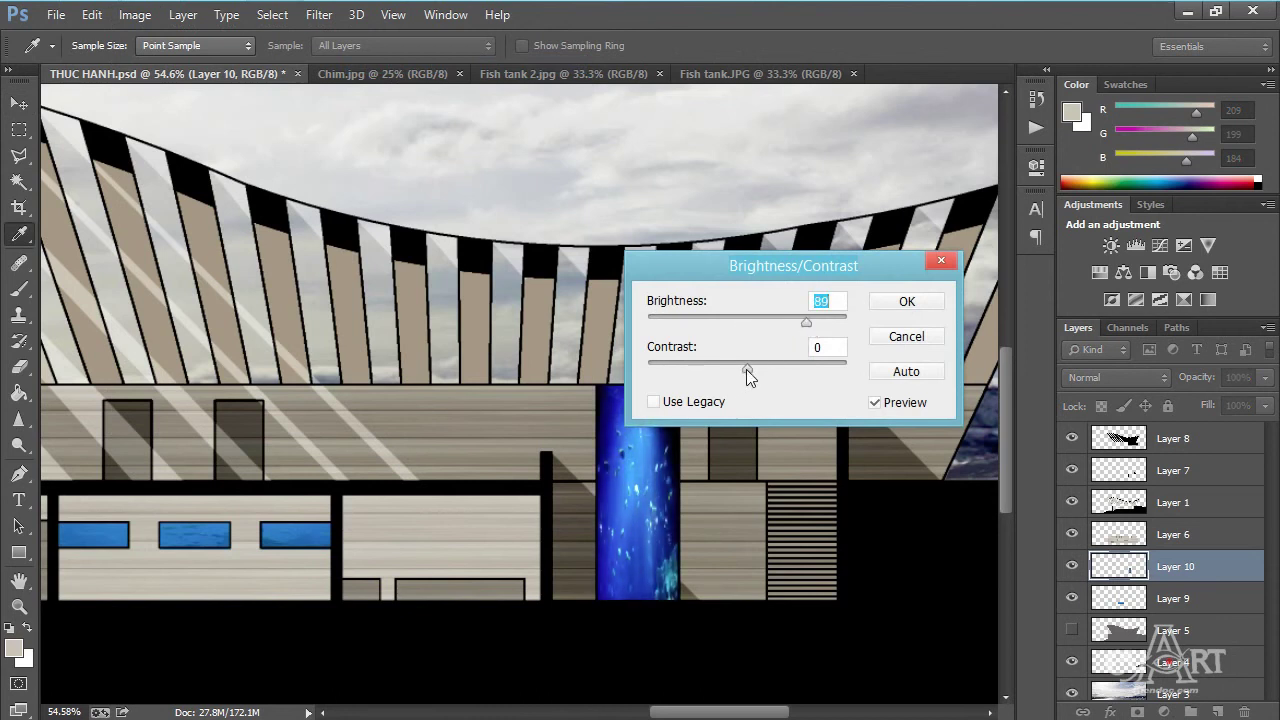
{"action": "mouse_move", "coordinate": [747, 368]}
{"action": "left_mouse_down"}
{"action": "mouse_move", "coordinate": [878, 390]}
{"action": "mouse_move", "coordinate": [692, 383]}
{"action": "mouse_move", "coordinate": [729, 362]}
{"action": "left_mouse_up"}
{"action": "left_click_drag", "start_coordinate": [807, 320], "coordinate": [848, 318]}
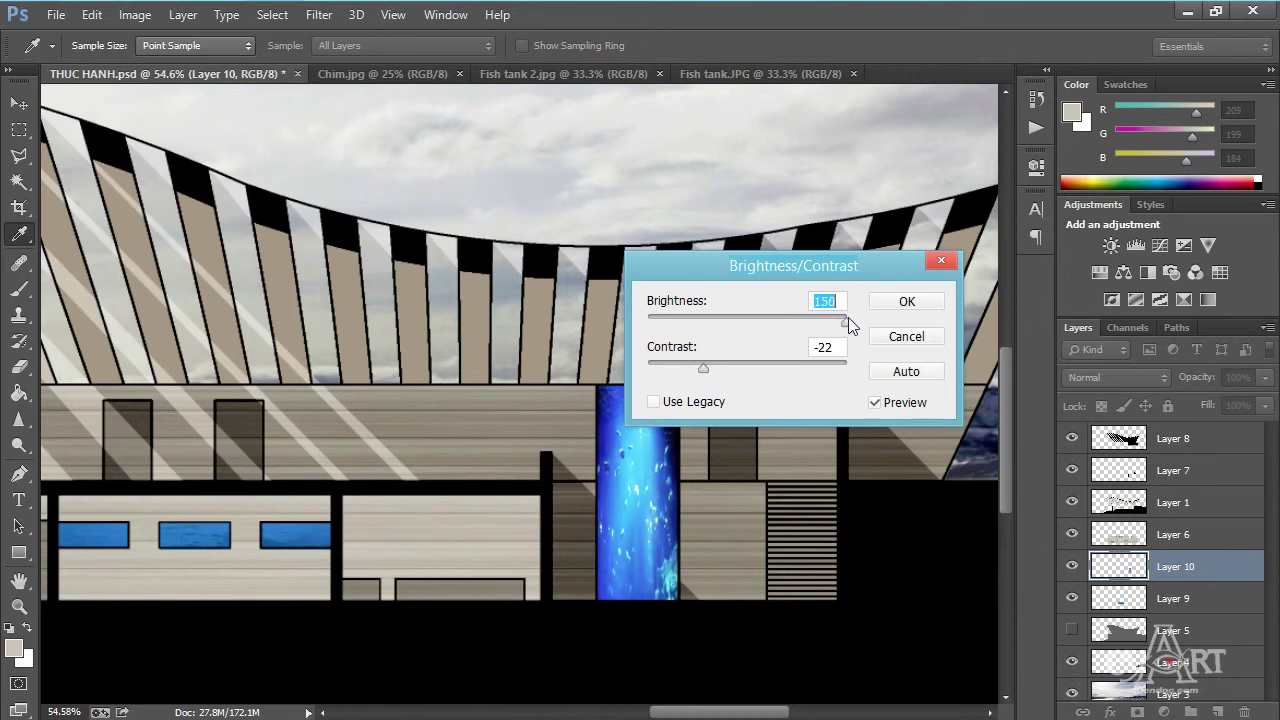
{"action": "left_click", "coordinate": [914, 301]}
{"action": "key", "text": "ctrl+0"}
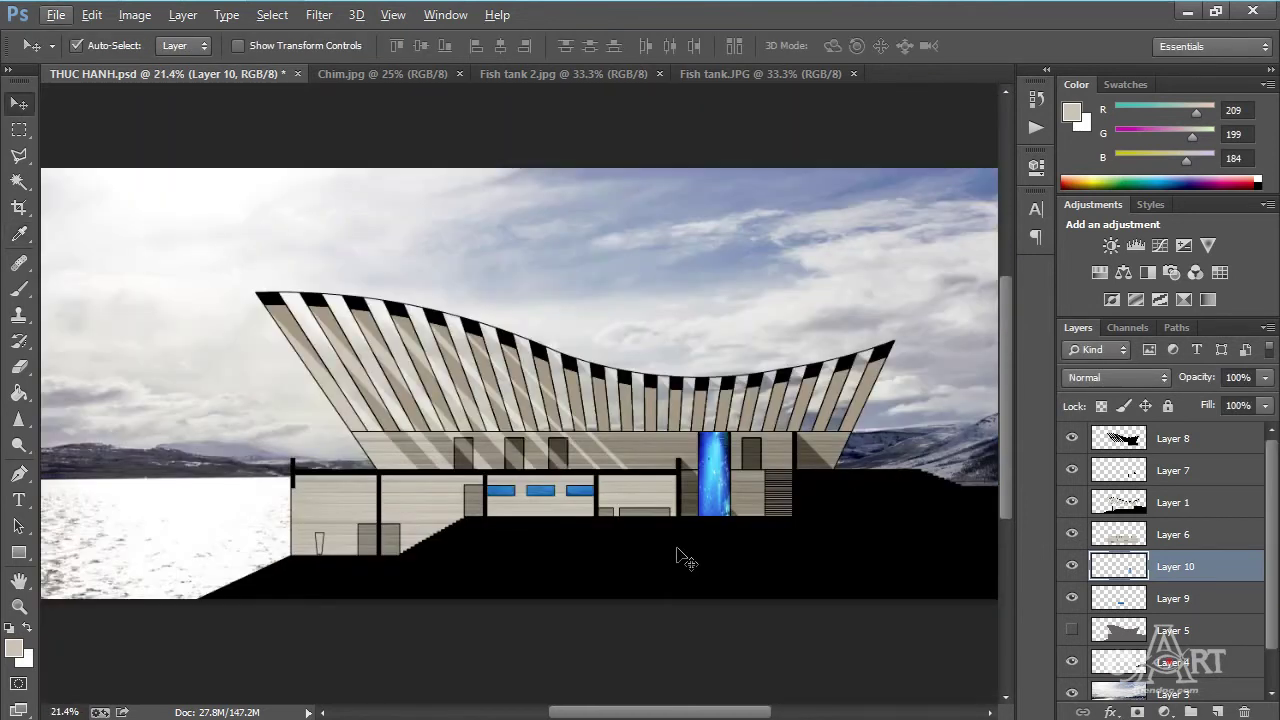
{"action": "left_click", "coordinate": [416, 76]}
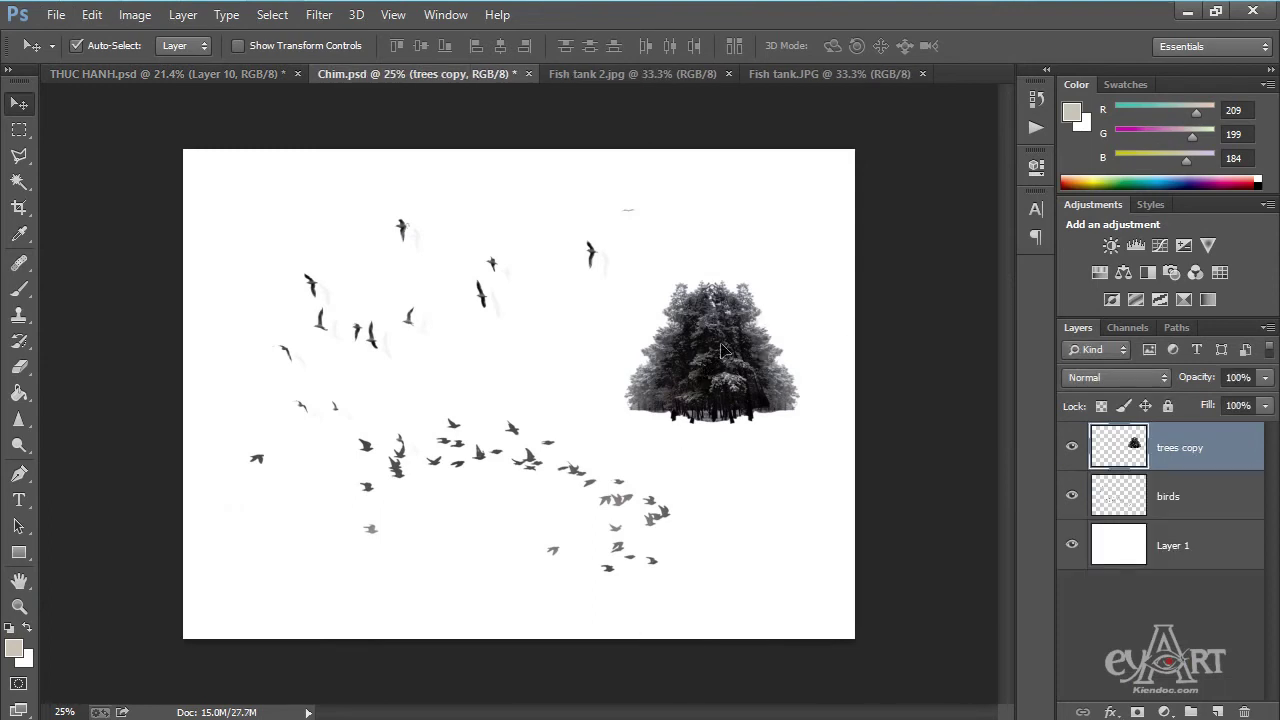
Copy the snowy tree into THUC HANH, scale it to about 78%, and place it behind the building's right end.
{"action": "left_click_drag", "start_coordinate": [693, 358], "coordinate": [395, 222]}
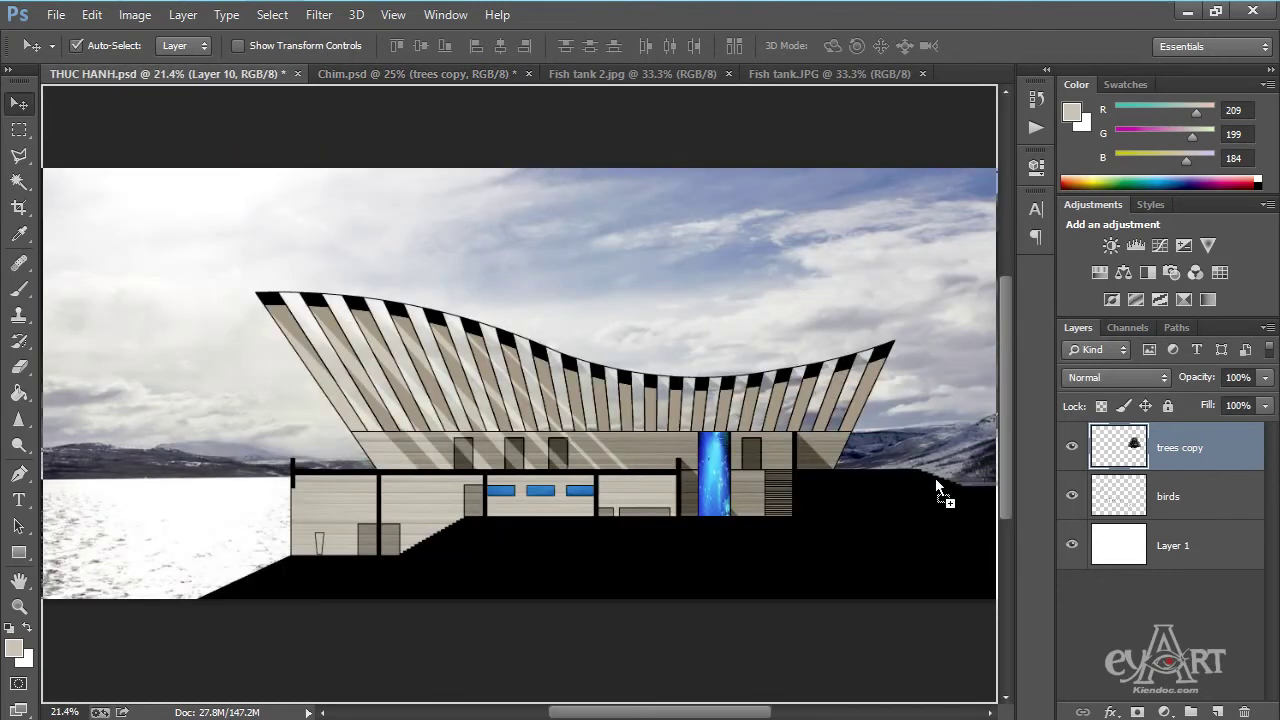
{"action": "mouse_move", "coordinate": [395, 222]}
{"action": "left_mouse_down"}
{"action": "mouse_move", "coordinate": [863, 462]}
{"action": "mouse_move", "coordinate": [886, 436]}
{"action": "left_mouse_up"}
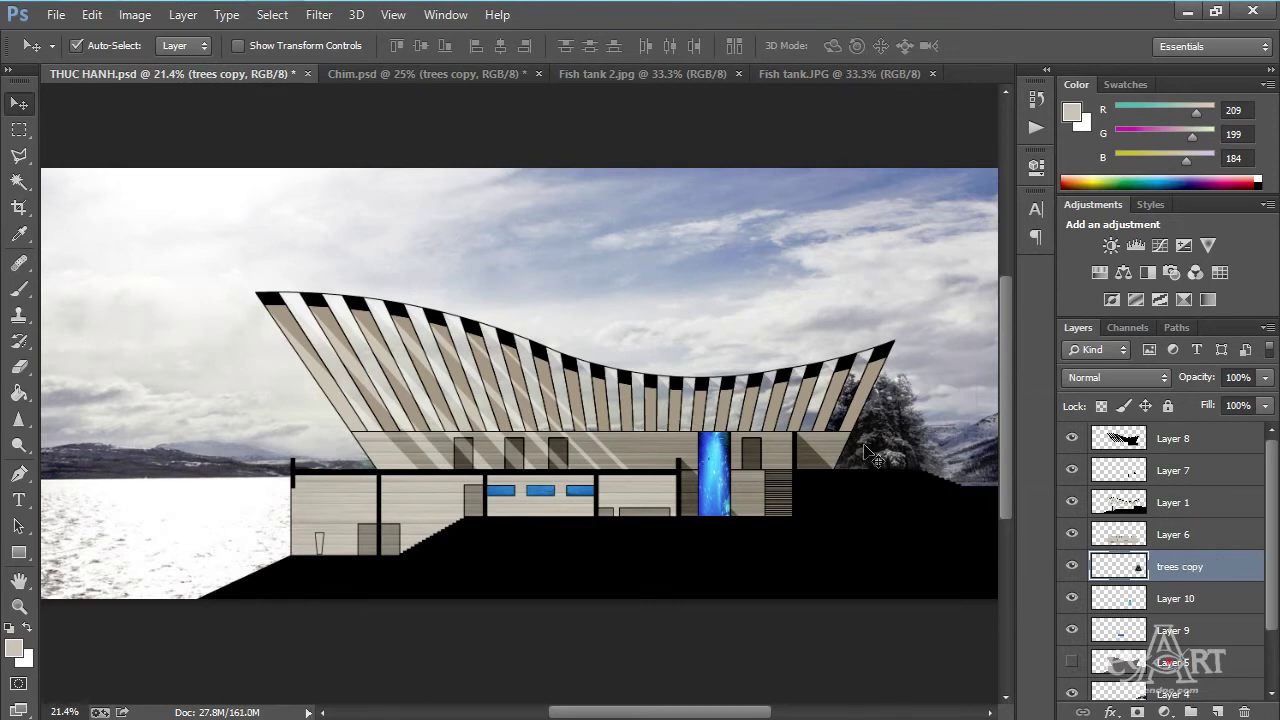
{"action": "key", "text": "ctrl+t"}
{"action": "mouse_move", "coordinate": [950, 368]}
{"action": "left_mouse_down"}
{"action": "mouse_move", "coordinate": [905, 412]}
{"action": "mouse_move", "coordinate": [913, 446]}
{"action": "left_mouse_up"}
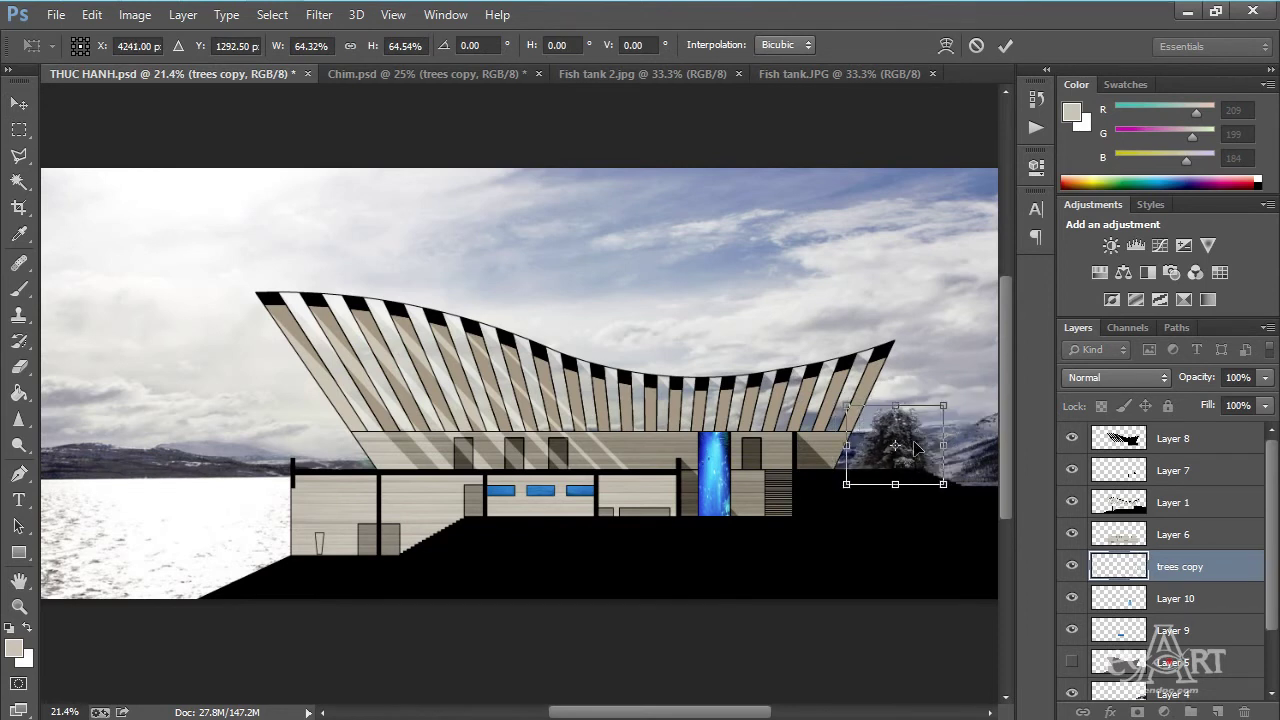
{"action": "key", "text": "Return"}
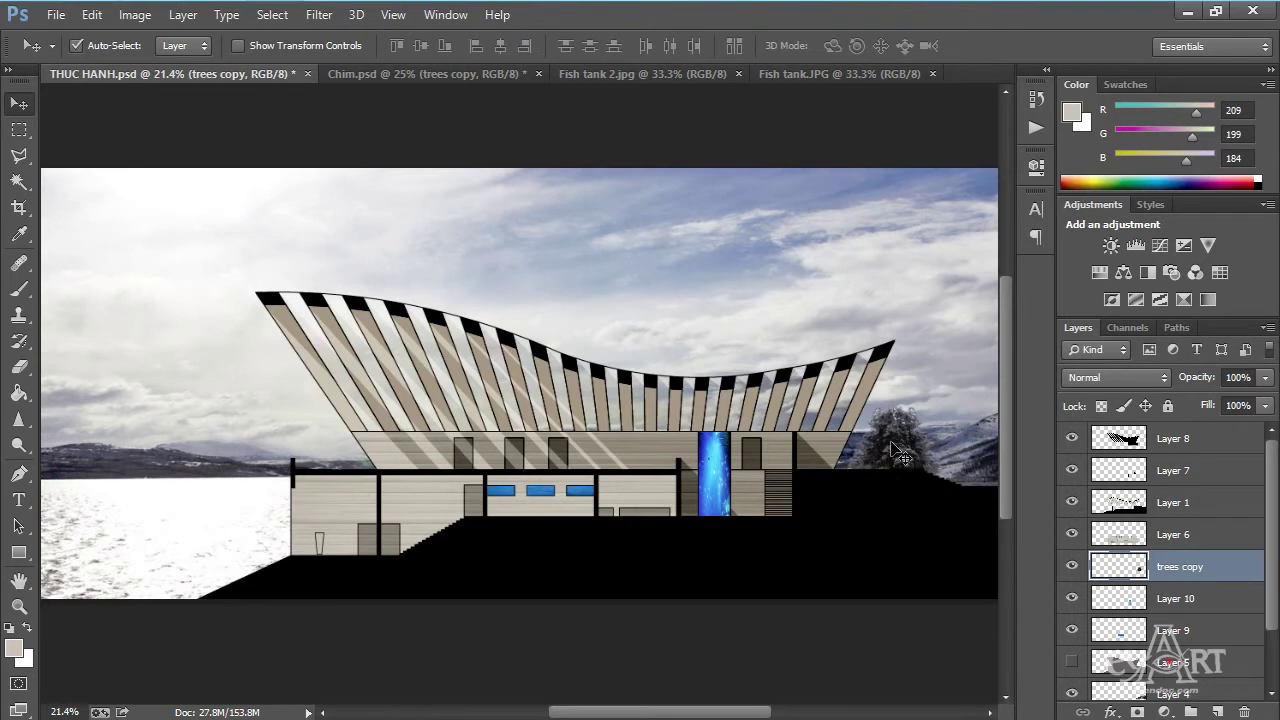
{"action": "left_click_drag", "start_coordinate": [911, 444], "coordinate": [874, 444]}
Set the tree layer's opacity to 85%.
{"action": "left_click", "coordinate": [1265, 377]}
{"action": "left_click_drag", "start_coordinate": [1262, 400], "coordinate": [1250, 405]}
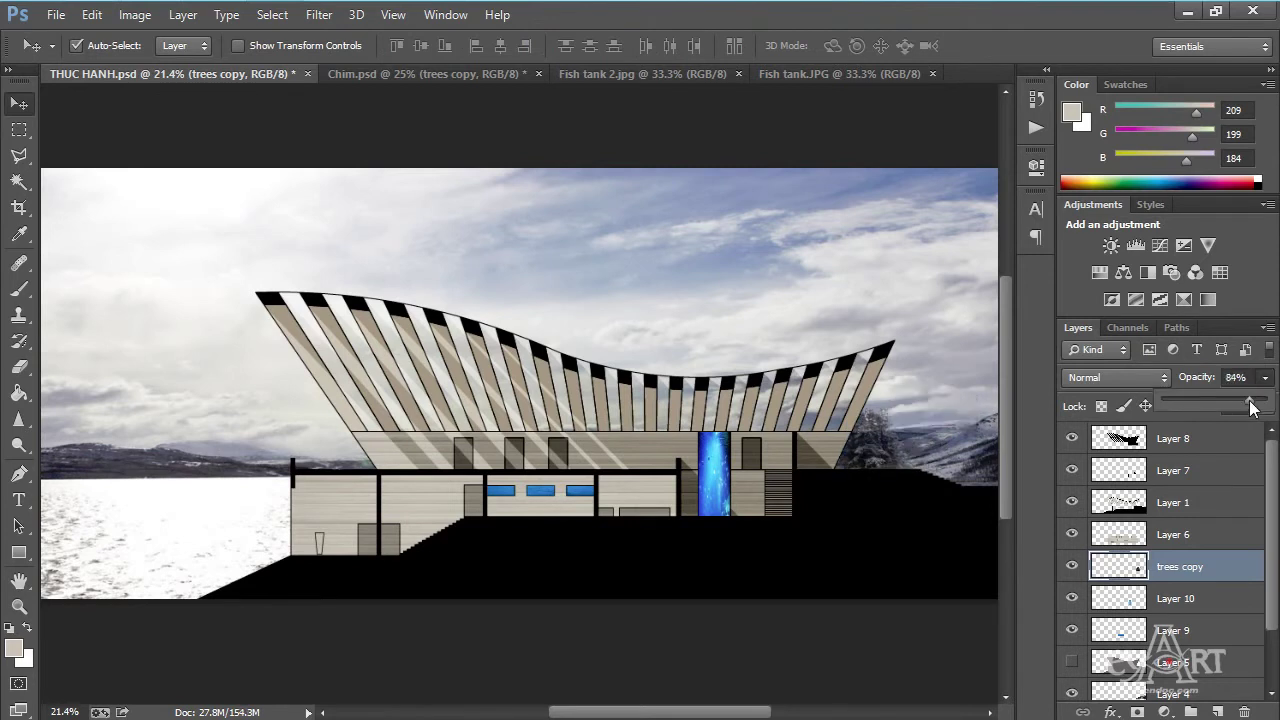
{"action": "left_click_drag", "start_coordinate": [1250, 405], "coordinate": [1254, 405]}
{"action": "left_click", "coordinate": [1238, 377]}
{"action": "type", "text": "85"}
{"action": "key", "text": "Return"}
{"action": "scroll", "coordinate": [476, 120], "scroll_direction": "down", "scroll_amount": 1}
{"action": "left_click", "coordinate": [475, 79]}
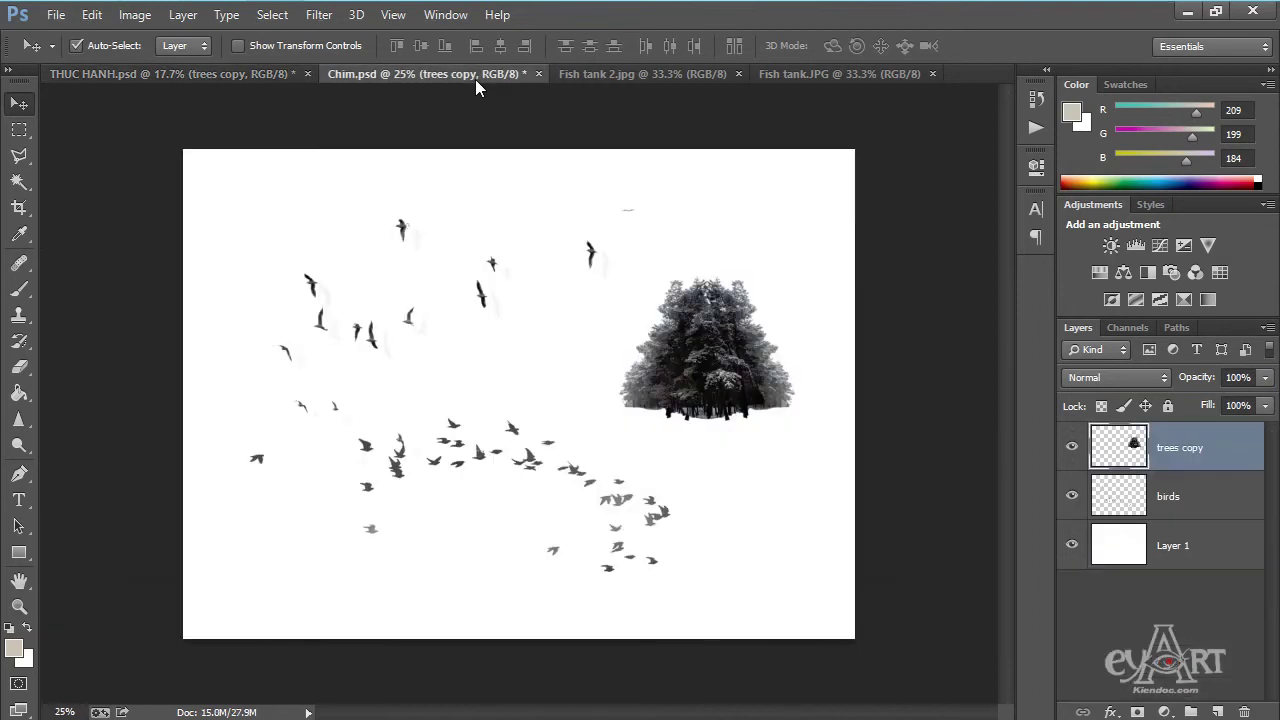
Outline the lower bird flock in Chim with the Polygonal Lasso.
{"action": "left_click", "coordinate": [20, 157]}
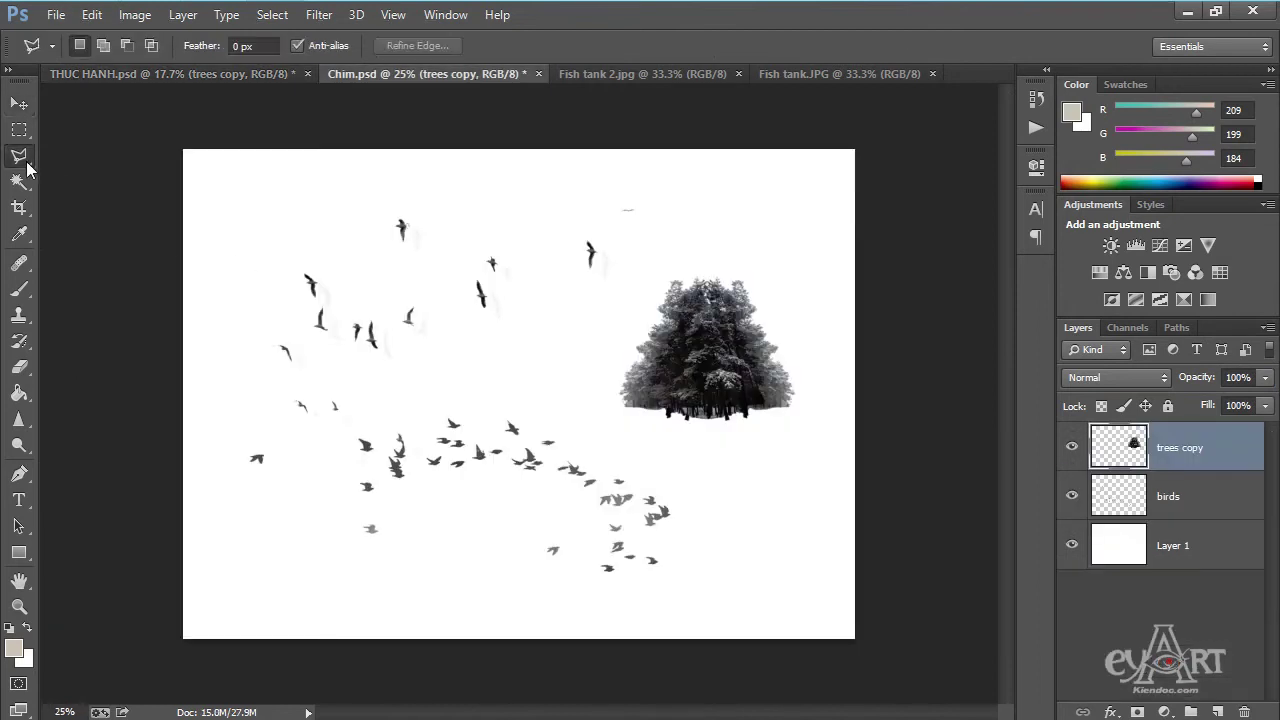
{"action": "left_click", "coordinate": [374, 418]}
{"action": "left_click", "coordinate": [320, 465]}
{"action": "left_click", "coordinate": [301, 555]}
{"action": "left_click", "coordinate": [380, 576]}
{"action": "left_click", "coordinate": [452, 521]}
{"action": "left_click", "coordinate": [558, 595]}
{"action": "left_click", "coordinate": [722, 587]}
{"action": "left_click", "coordinate": [721, 478]}
{"action": "left_click", "coordinate": [610, 440]}
{"action": "left_click", "coordinate": [505, 381]}
{"action": "double_click", "coordinate": [403, 383]}
Make the birds layer active and drag the flock into THUC HANH.
{"action": "key", "text": "v"}
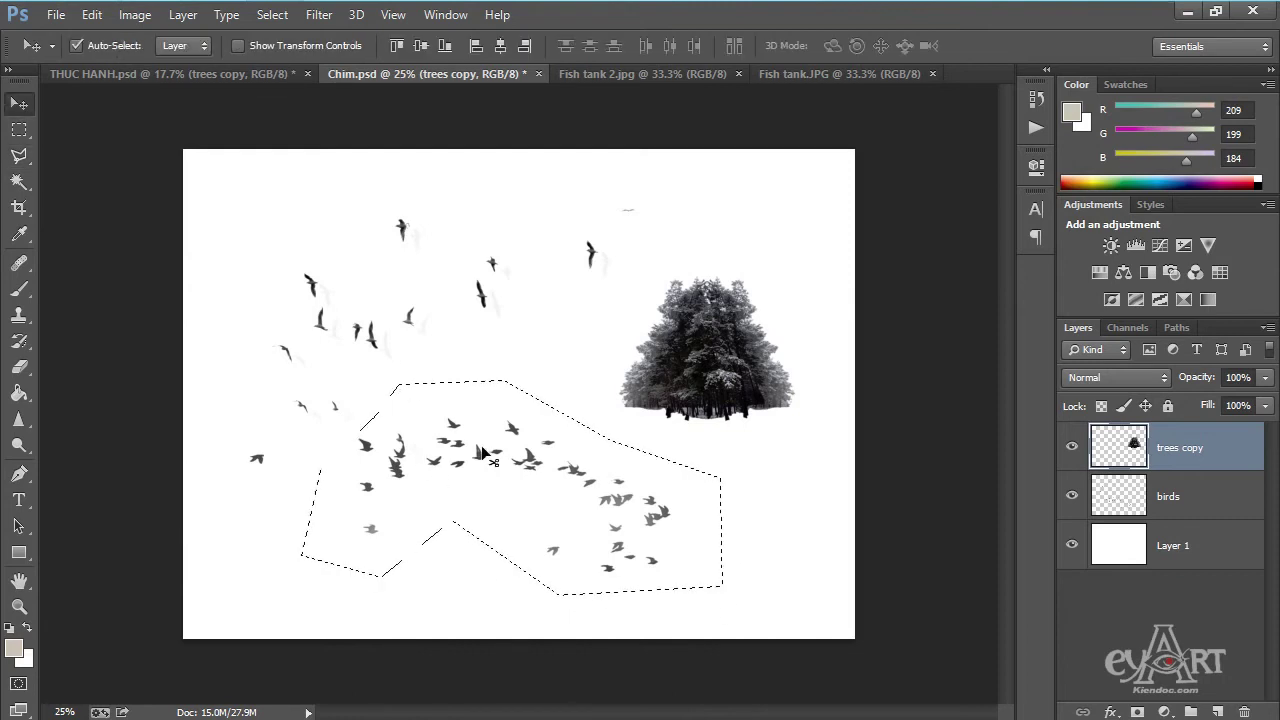
{"action": "left_click", "coordinate": [244, 108]}
{"action": "left_click", "coordinate": [643, 289]}
{"action": "left_click", "coordinate": [1200, 500]}
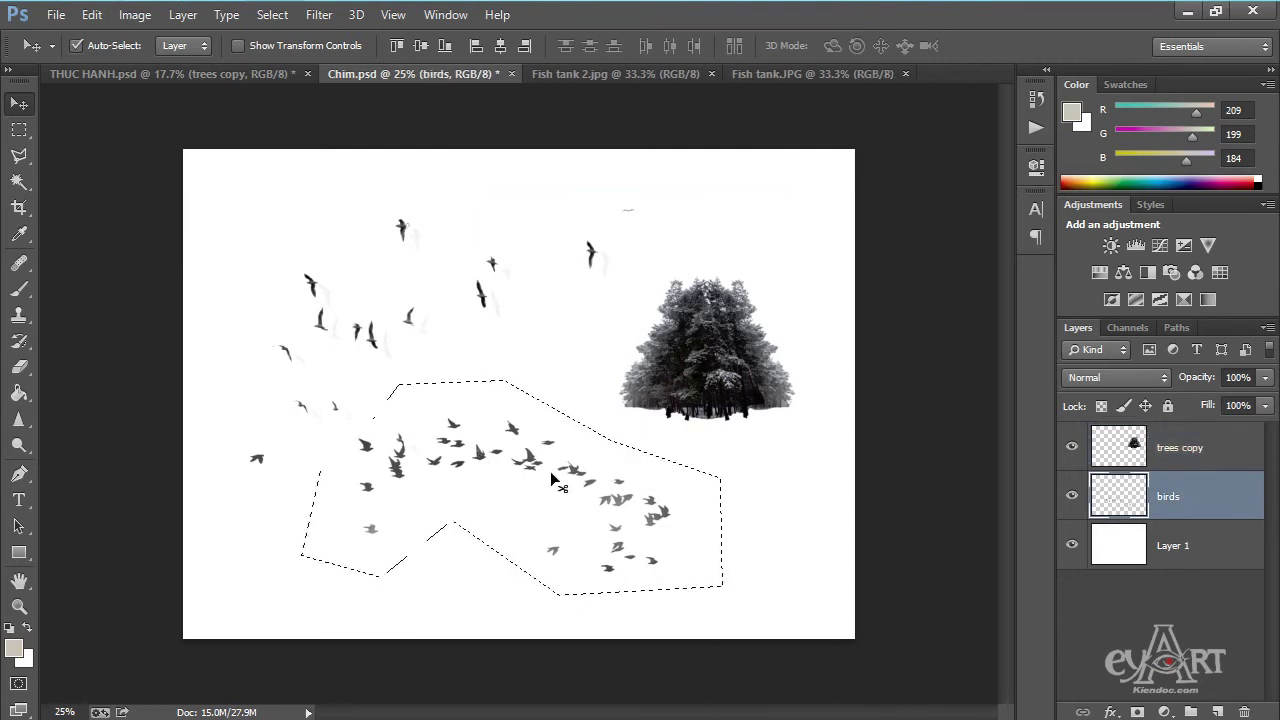
{"action": "left_click_drag", "start_coordinate": [555, 478], "coordinate": [201, 103]}
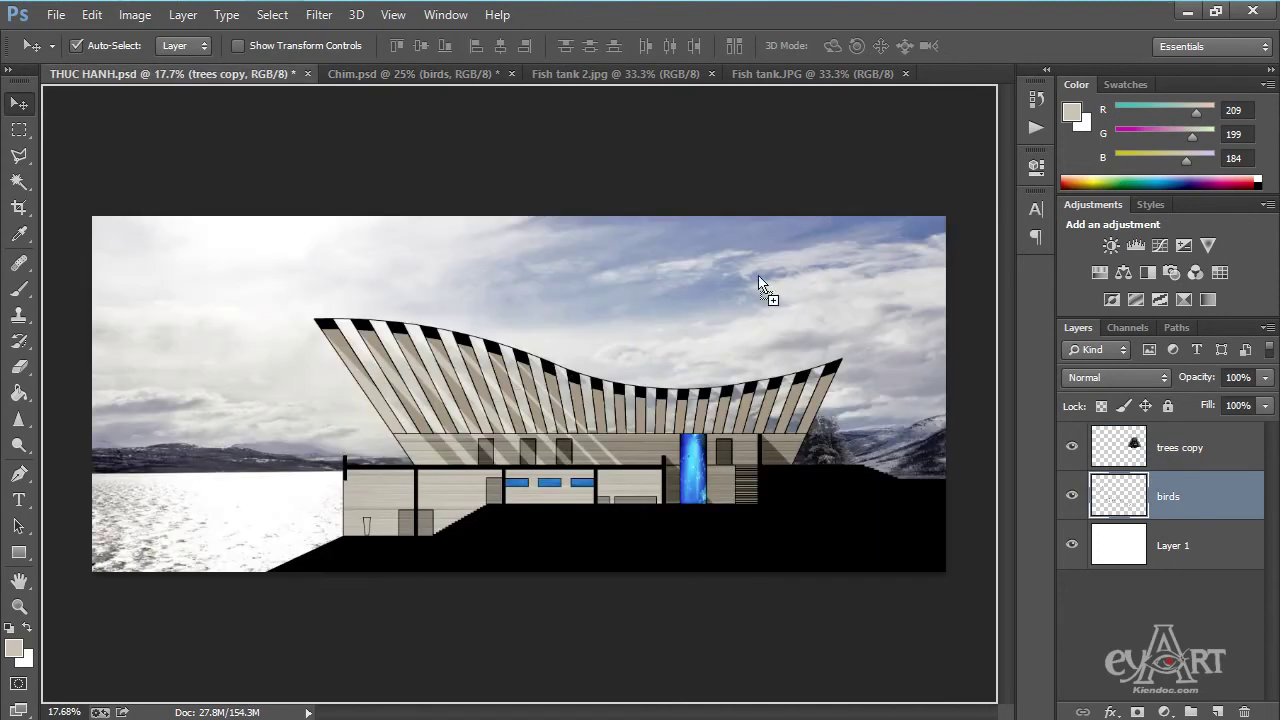
{"action": "left_click_drag", "start_coordinate": [201, 103], "coordinate": [800, 290]}
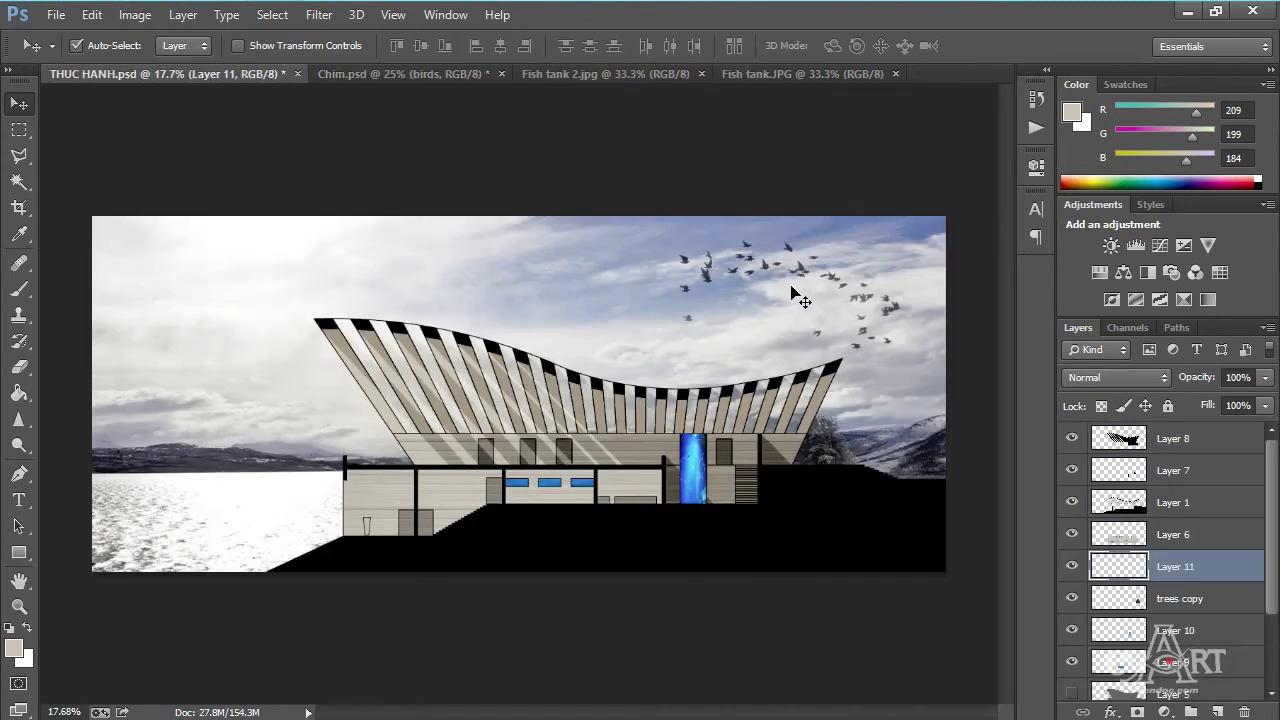
Scale the flock to about 70%, place it in the upper-right sky, and set 90% opacity.
{"action": "key", "text": "ctrl+t"}
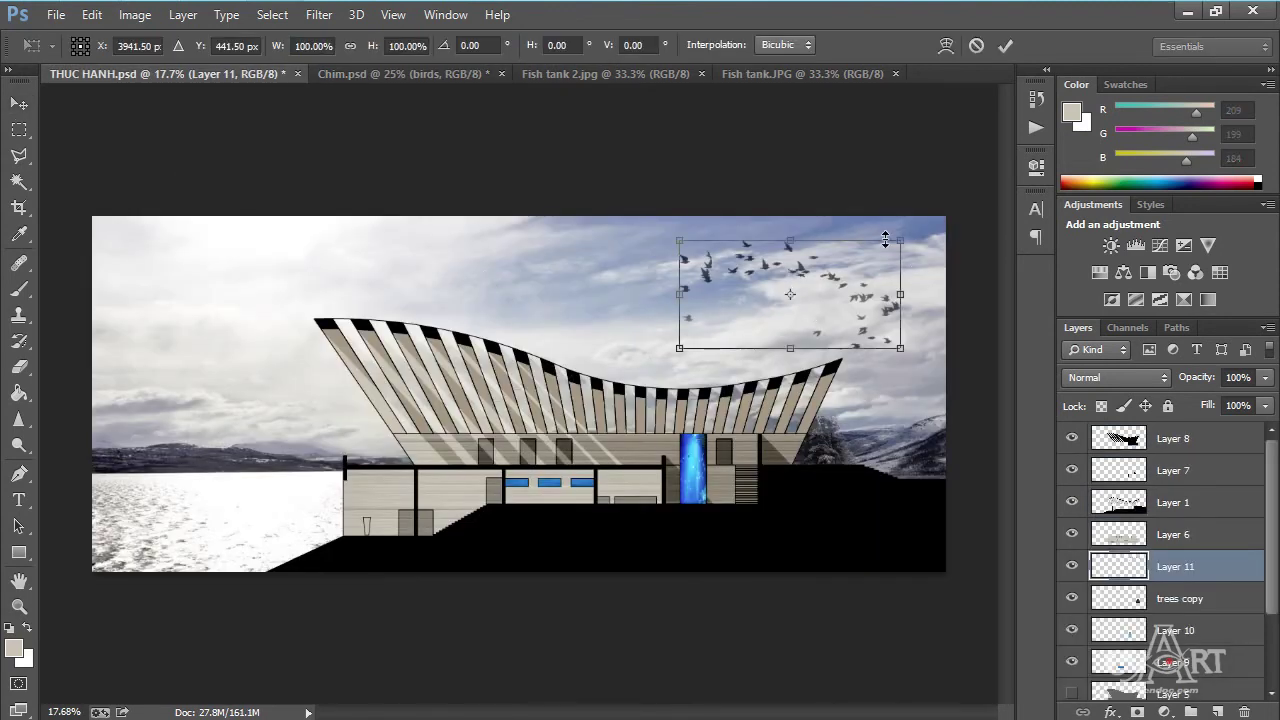
{"action": "left_click_drag", "start_coordinate": [901, 242], "coordinate": [834, 272]}
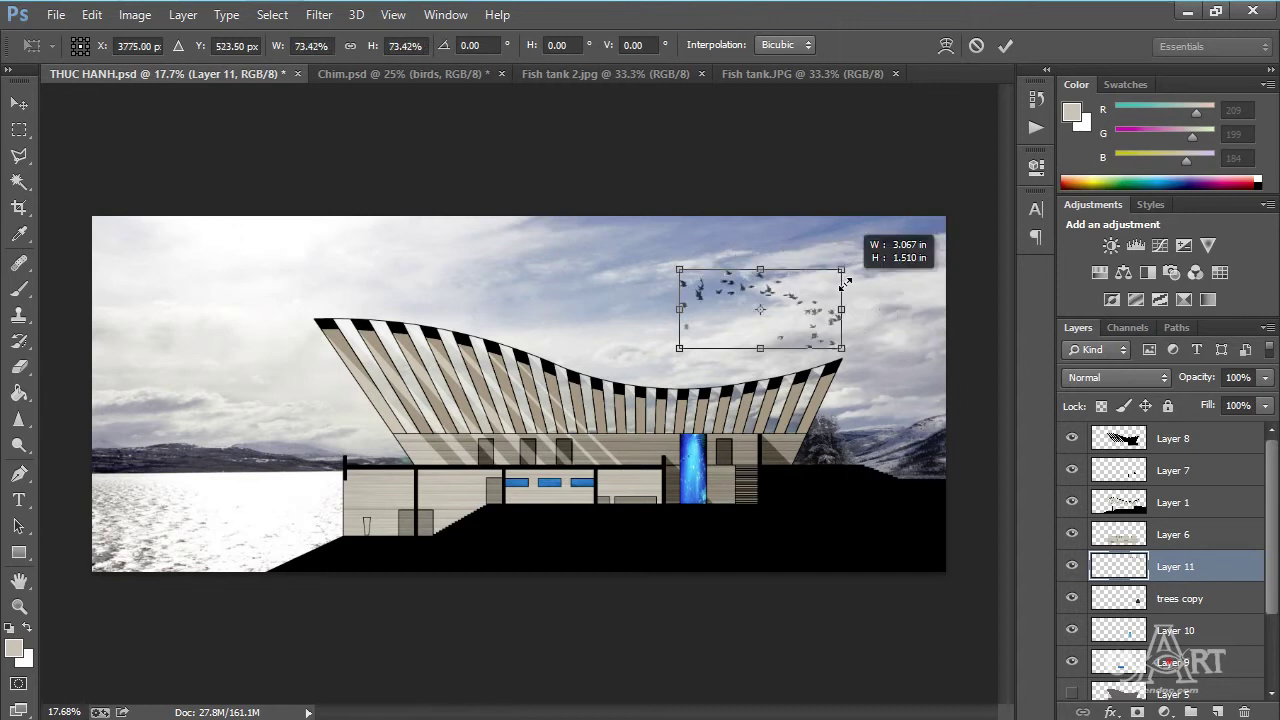
{"action": "left_click_drag", "start_coordinate": [807, 321], "coordinate": [858, 300]}
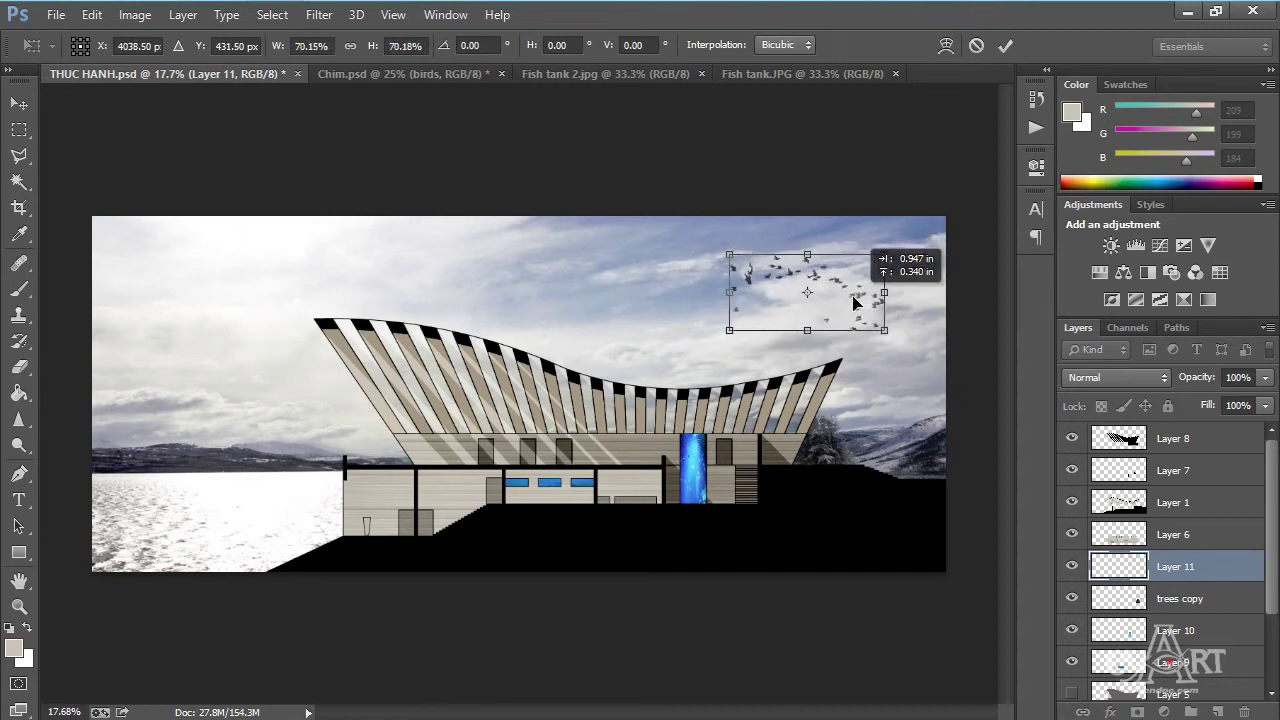
{"action": "key", "text": "Return"}
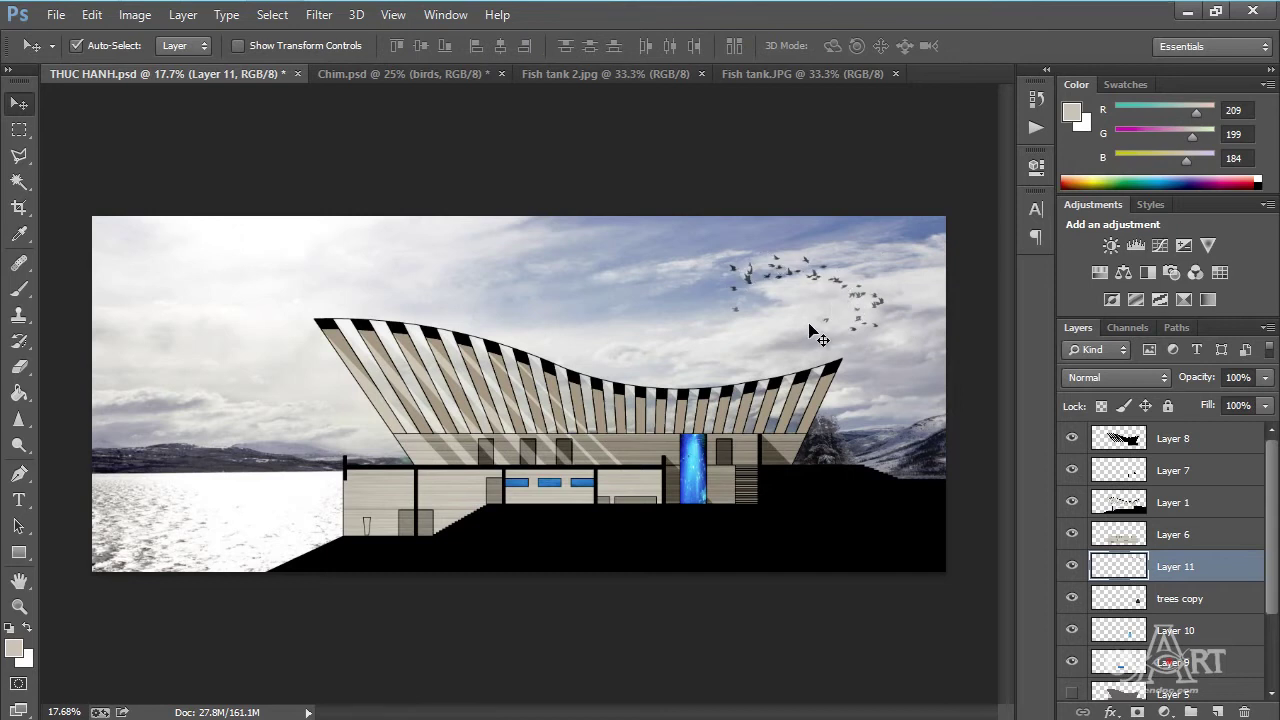
{"action": "left_click", "coordinate": [1241, 377]}
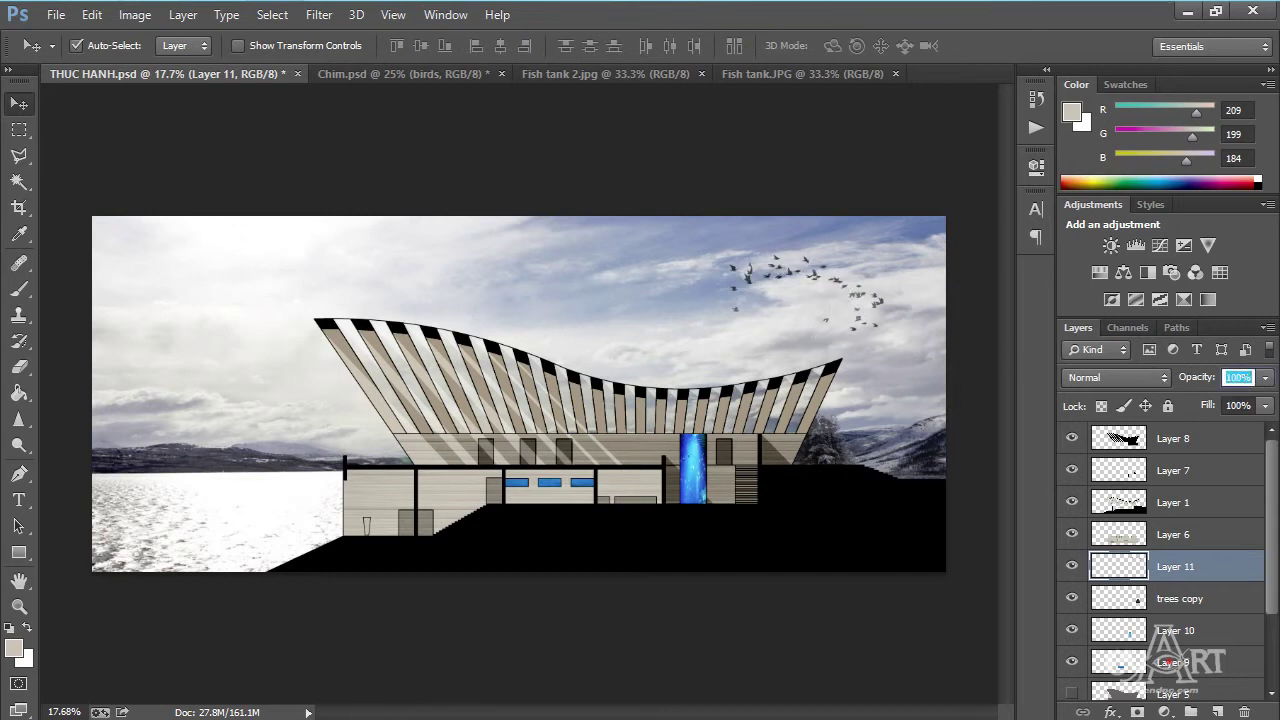
{"action": "type", "text": "90"}
{"action": "key", "text": "Return"}
{"action": "left_click", "coordinate": [425, 72]}
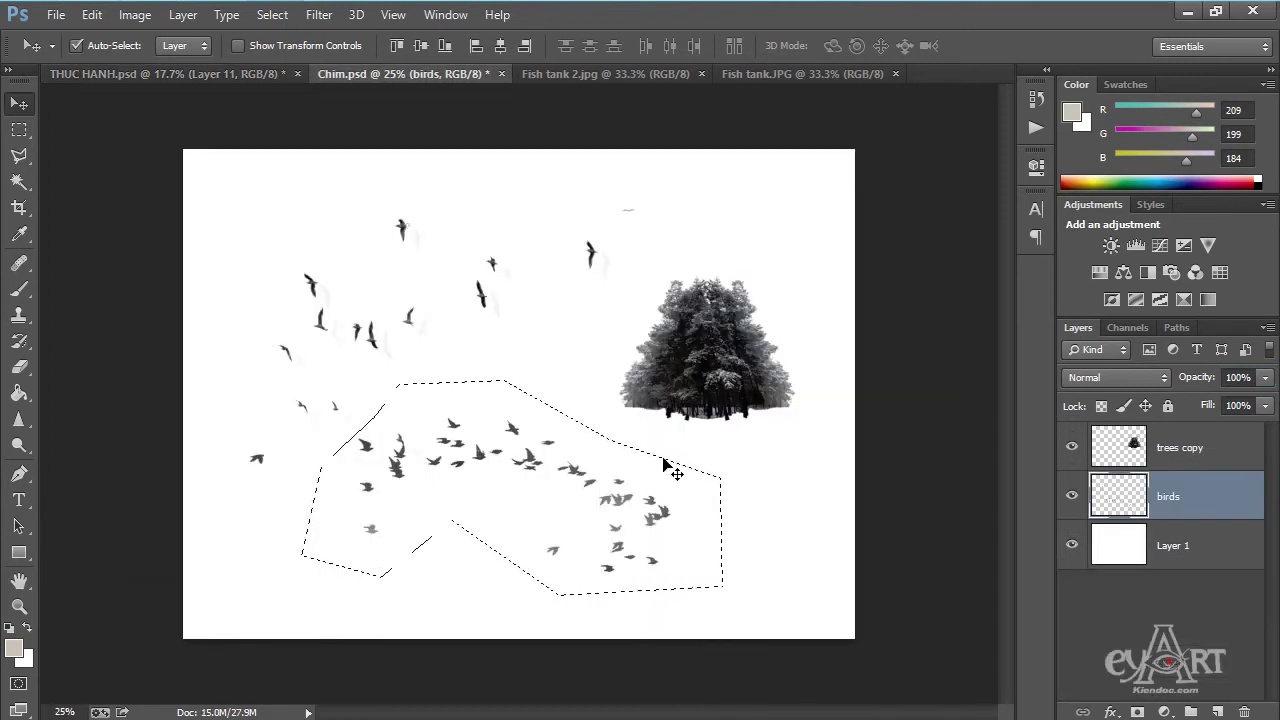
Copy Chim's remaining scattered birds into THUC HANH, scaled to about 47%, in the upper-left sky.
{"action": "key", "text": "ctrl+shift+i"}
{"action": "left_click_drag", "start_coordinate": [483, 282], "coordinate": [275, 80]}
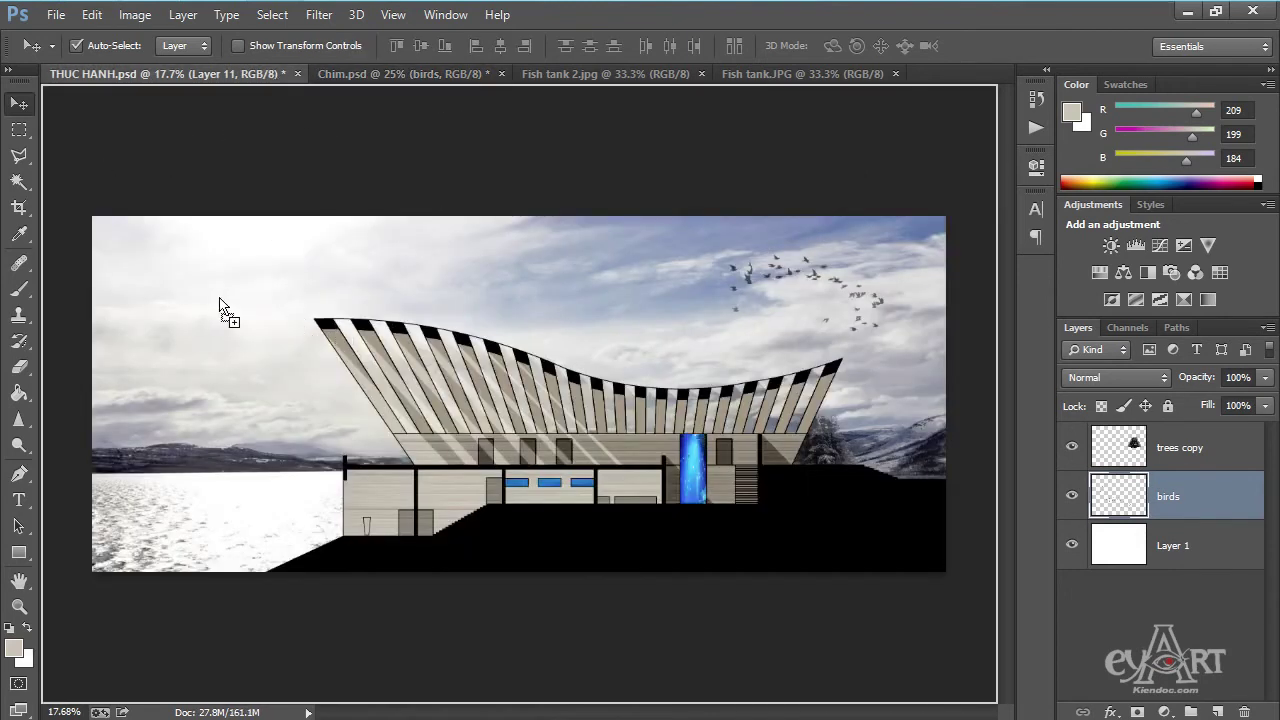
{"action": "left_click_drag", "start_coordinate": [275, 80], "coordinate": [224, 310]}
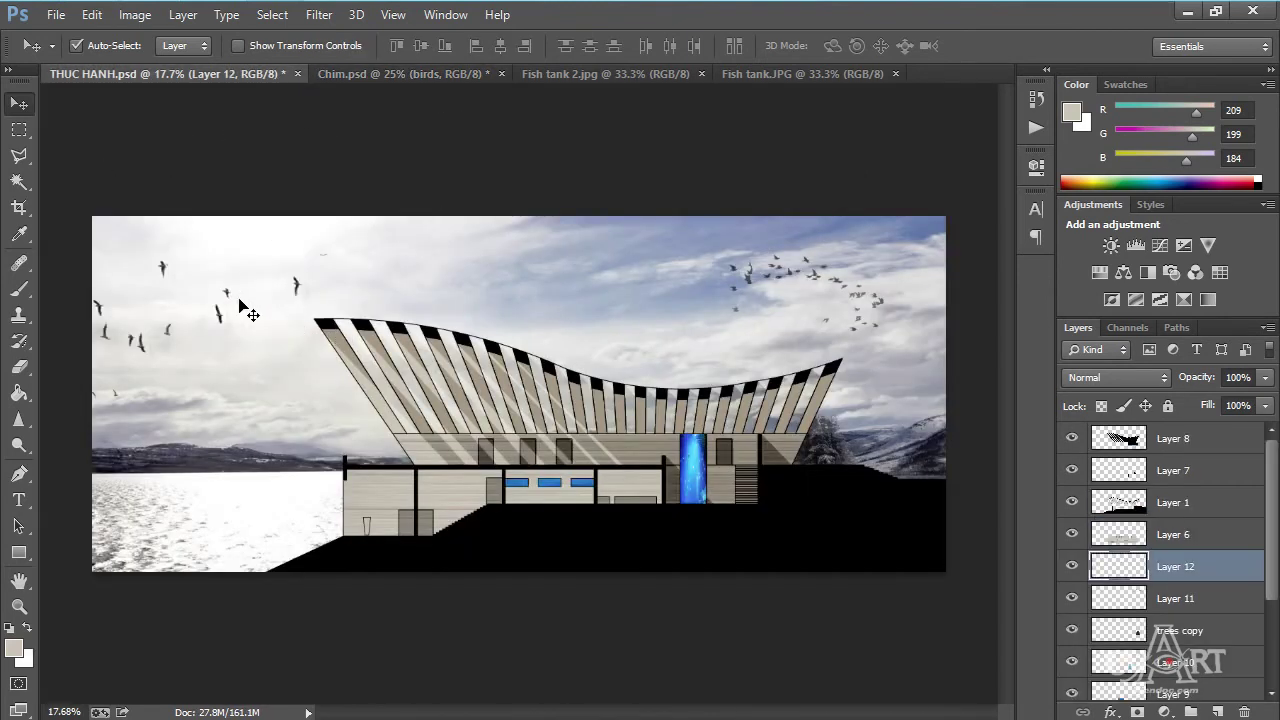
{"action": "key", "text": "ctrl+t"}
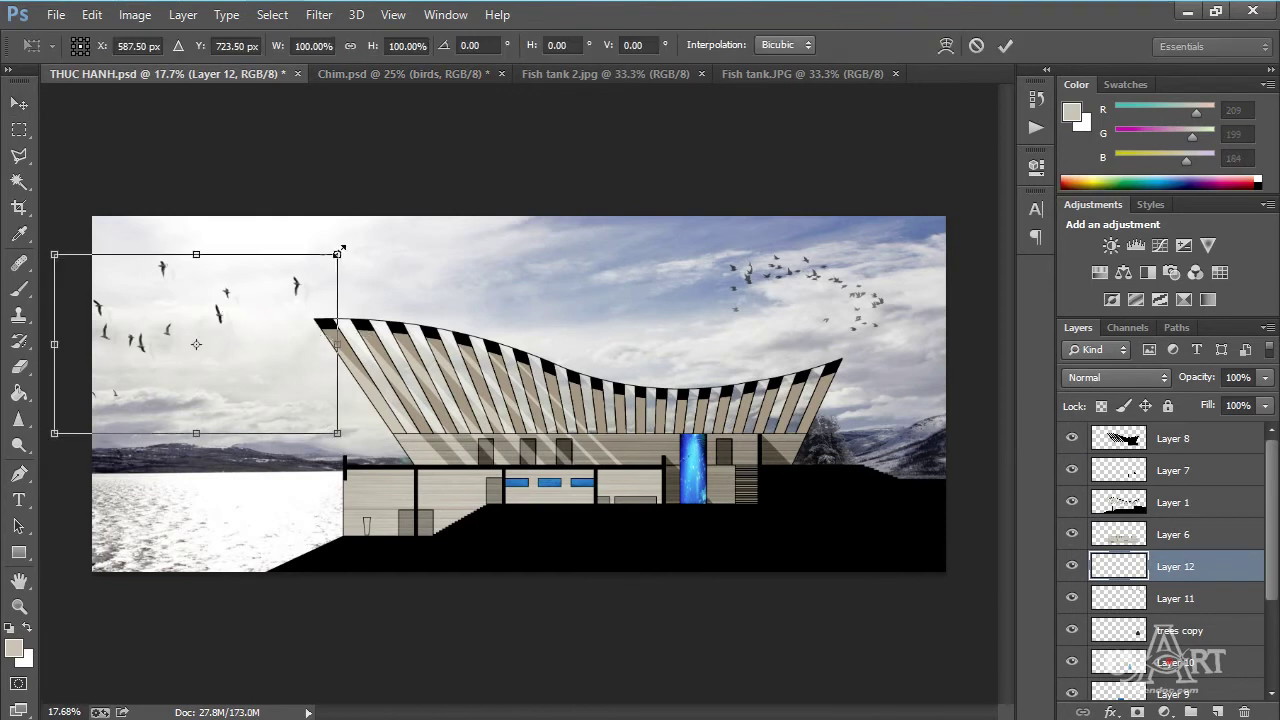
{"action": "mouse_move", "coordinate": [340, 250]}
{"action": "left_mouse_down"}
{"action": "mouse_move", "coordinate": [262, 301]}
{"action": "mouse_move", "coordinate": [255, 290]}
{"action": "left_mouse_up"}
{"action": "key", "text": "Return"}
Set the new bird layer, Layer 12, to 80% opacity.
{"action": "left_click", "coordinate": [1241, 378]}
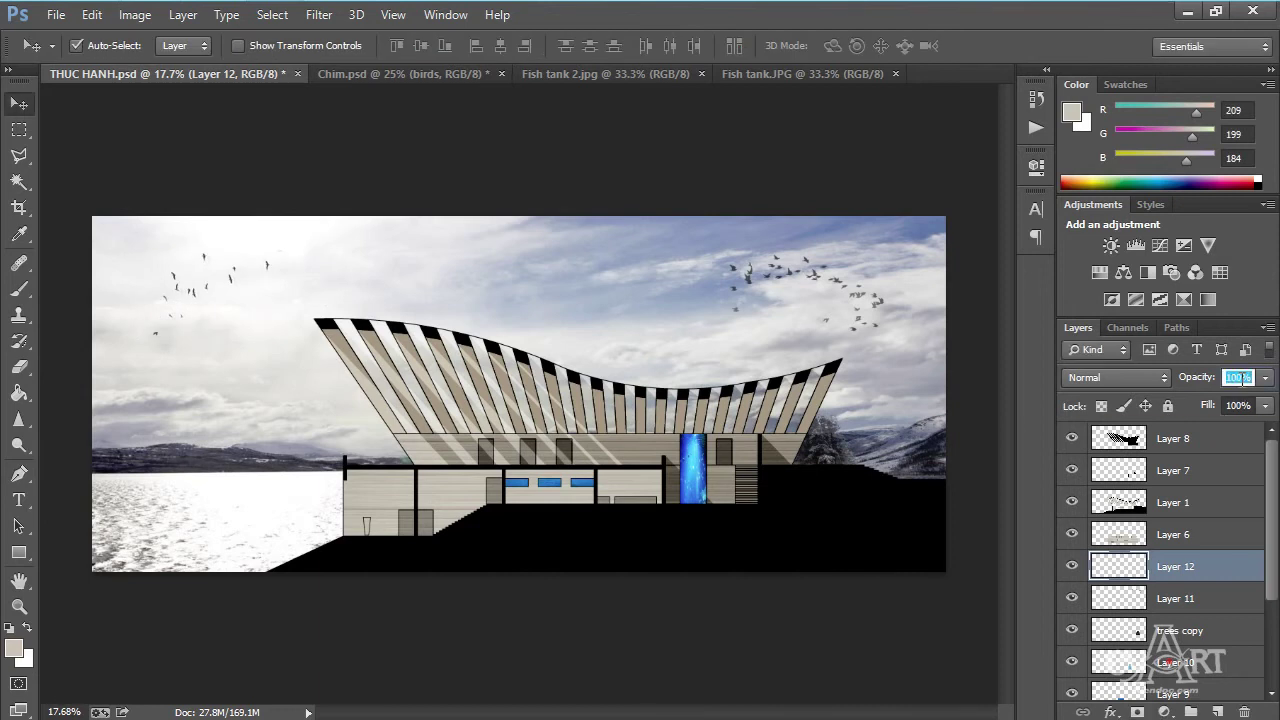
{"action": "type", "text": "80"}
{"action": "key", "text": "Return"}
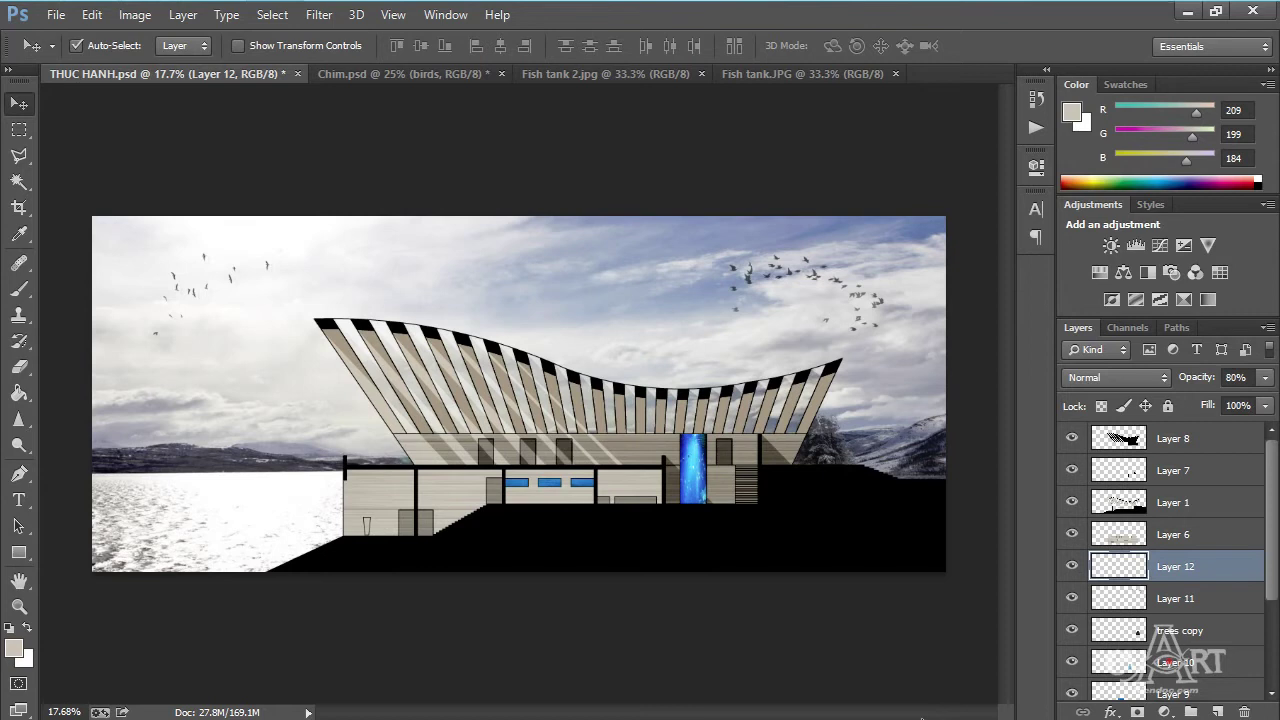
Make white the foreground colour and add an empty Layer 13 above Layer 8.
{"action": "key", "text": "g"}
{"action": "key", "text": "d"}
{"action": "key", "text": "x"}
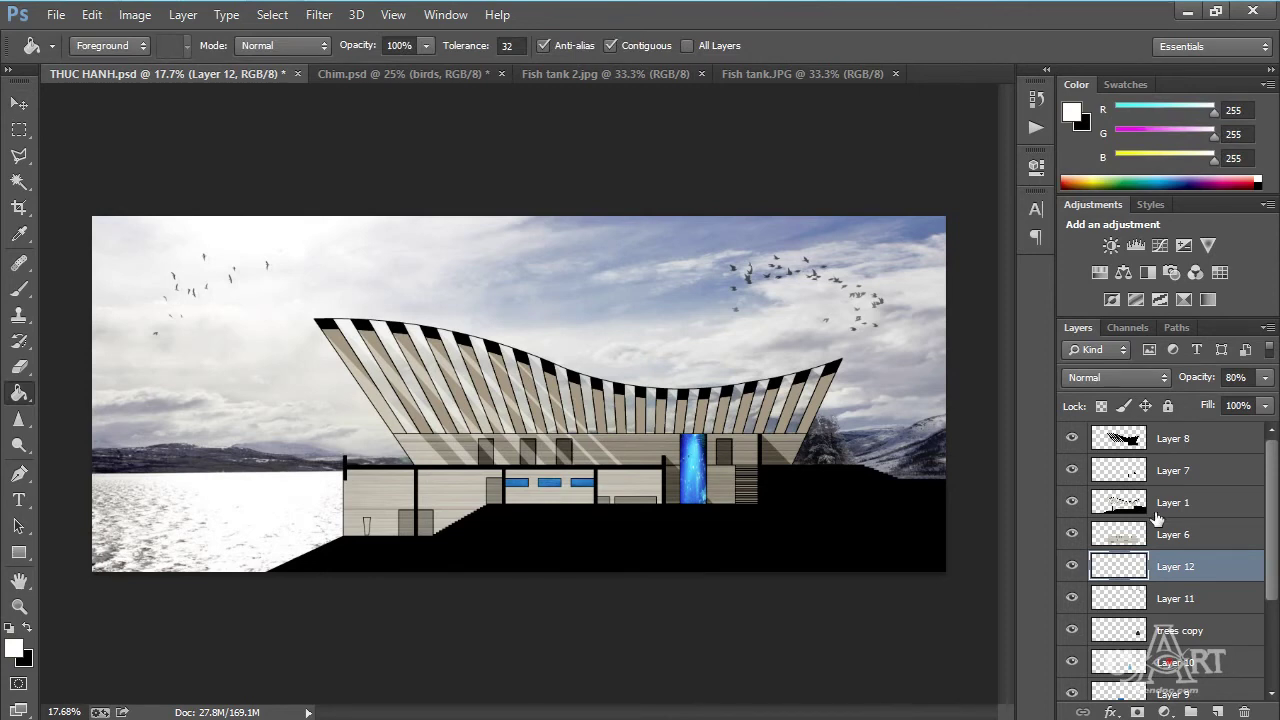
{"action": "left_click", "coordinate": [1210, 447]}
{"action": "left_click", "coordinate": [1217, 711]}
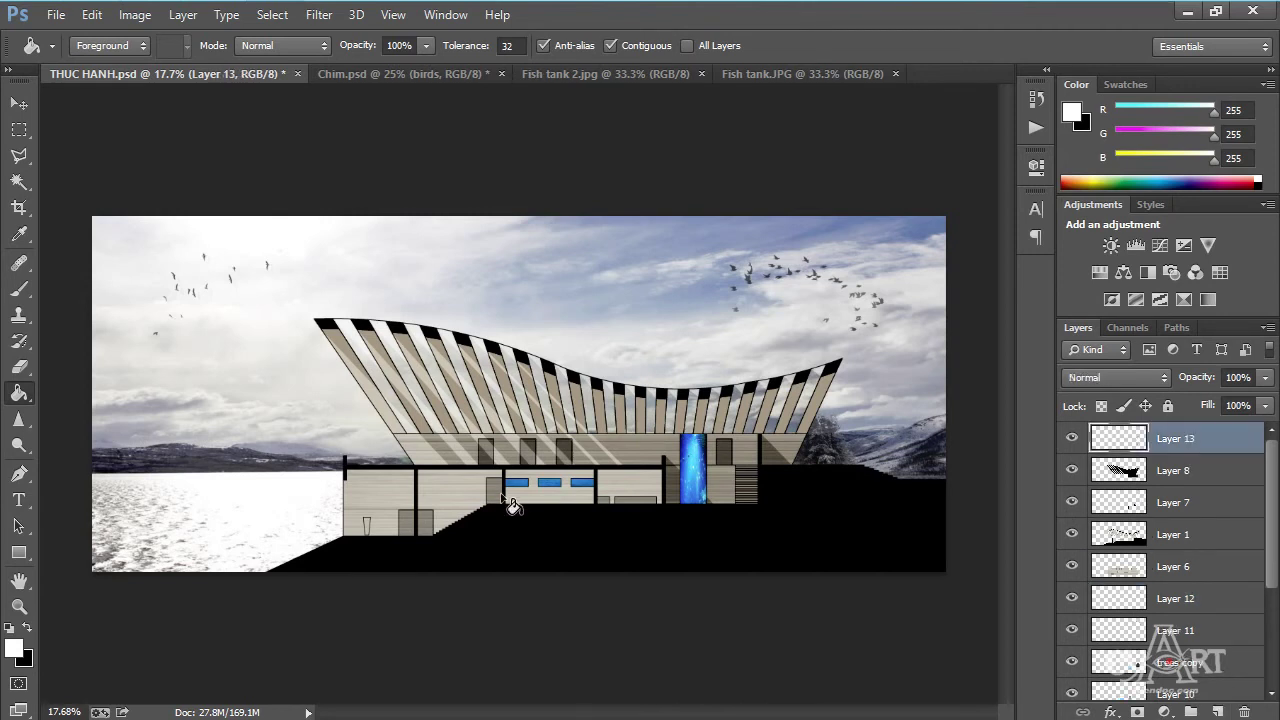
{"action": "scroll", "coordinate": [510, 505], "scroll_direction": "up", "scroll_amount": 3}
{"action": "scroll", "coordinate": [487, 509], "scroll_direction": "up", "scroll_amount": 3}
{"action": "scroll", "coordinate": [487, 510], "scroll_direction": "up", "scroll_amount": 3}
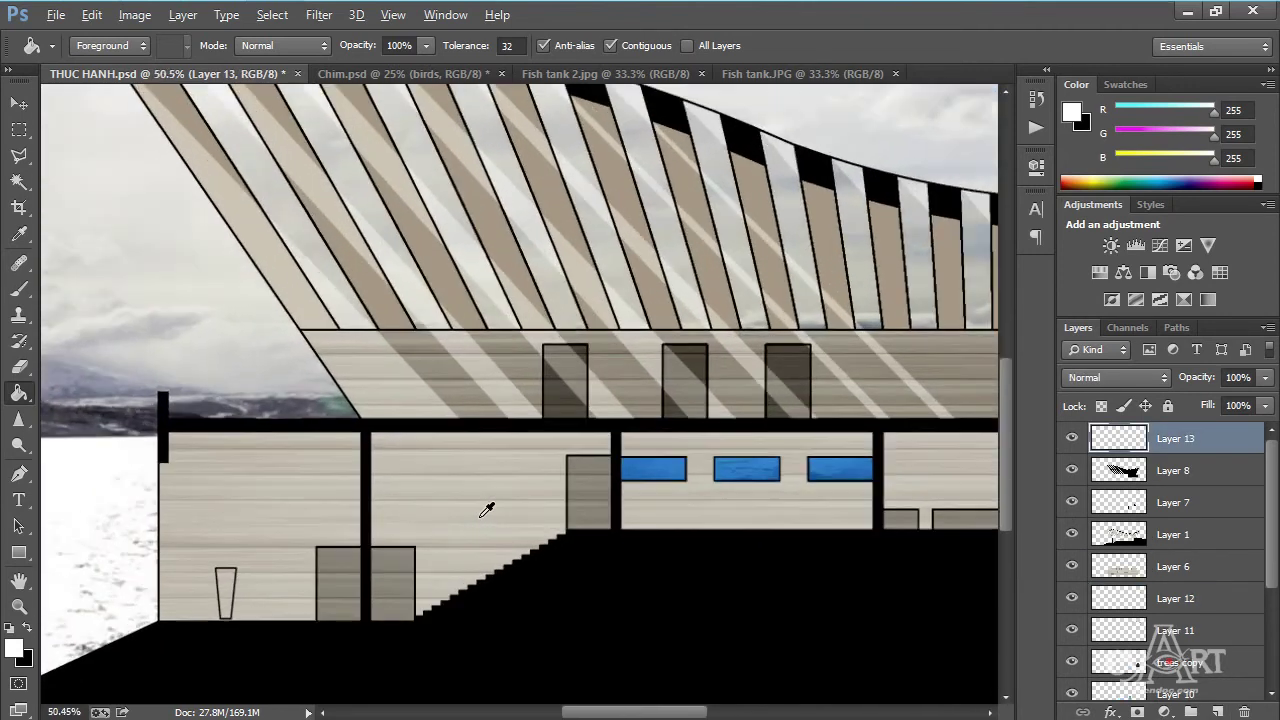
{"action": "left_click_drag", "start_coordinate": [540, 500], "coordinate": [491, 409]}
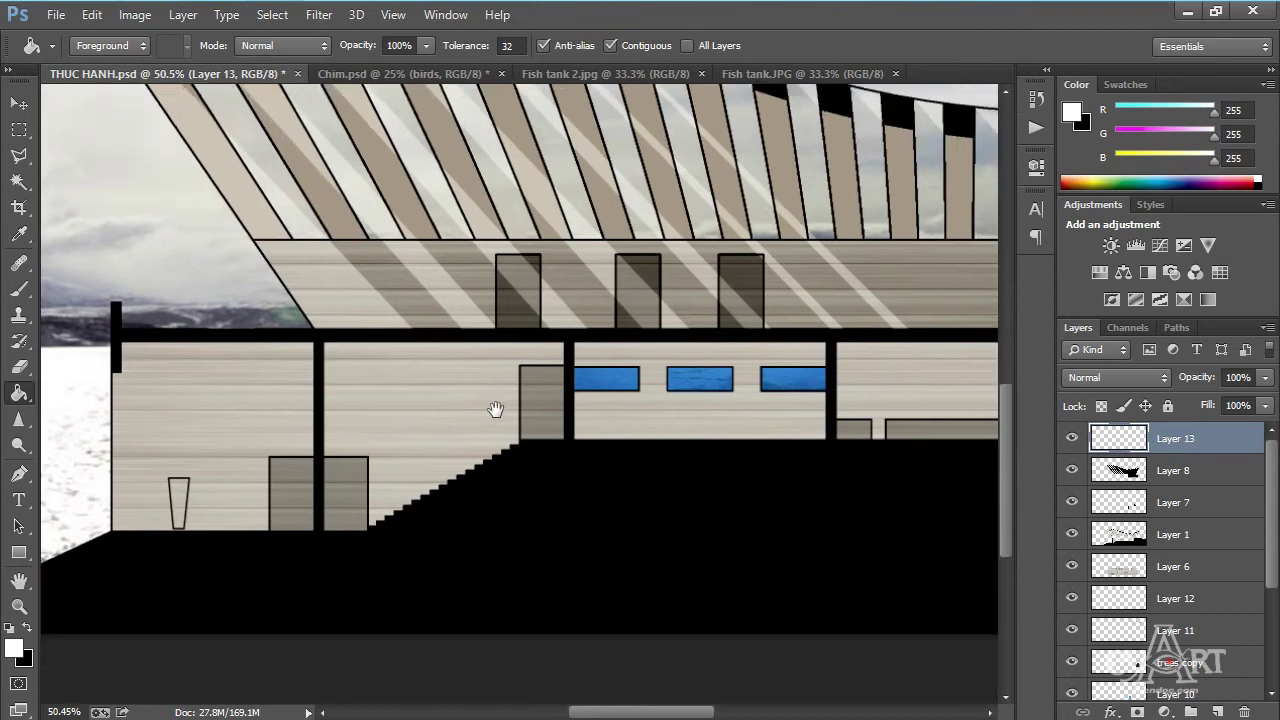
Trace a polygonal selection from the column top to the door and down the staircase.
{"action": "left_click", "coordinate": [14, 156]}
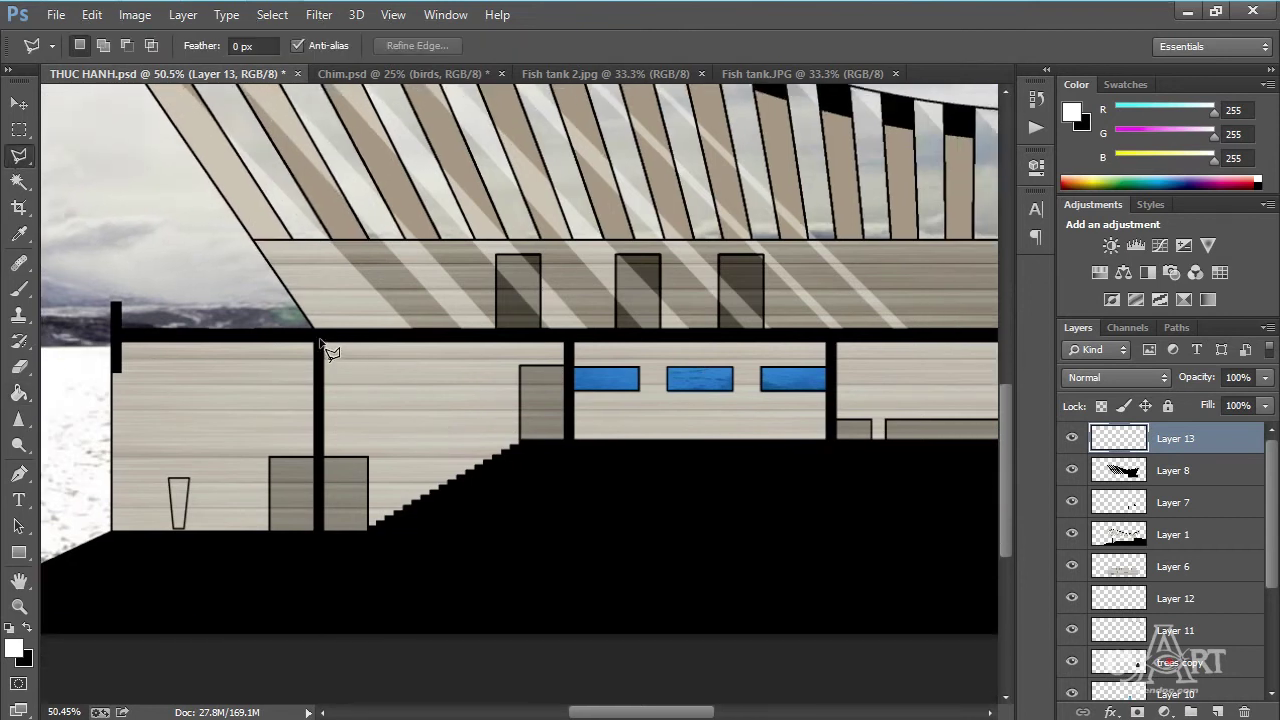
{"action": "left_click", "coordinate": [321, 341]}
{"action": "left_click", "coordinate": [568, 341]}
{"action": "left_click", "coordinate": [568, 440]}
{"action": "left_click", "coordinate": [366, 553]}
{"action": "left_click", "coordinate": [318, 535]}
{"action": "left_click", "coordinate": [322, 341]}
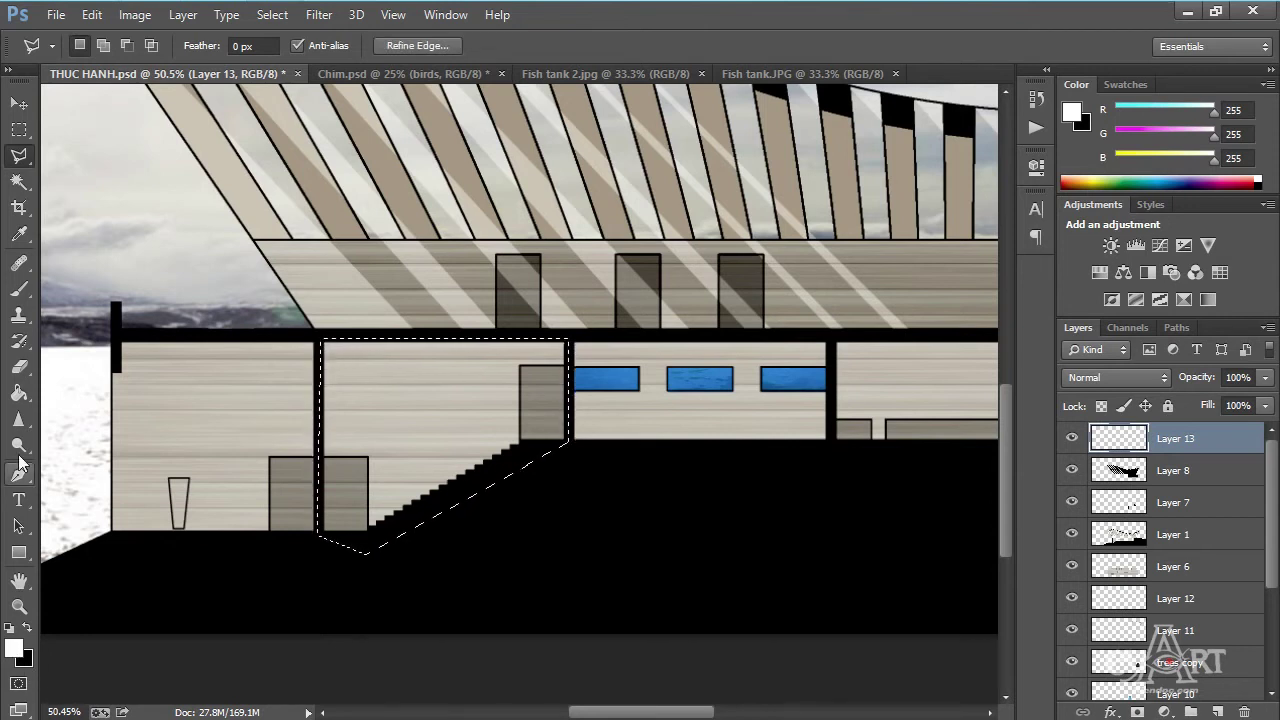
{"action": "left_click", "coordinate": [20, 398]}
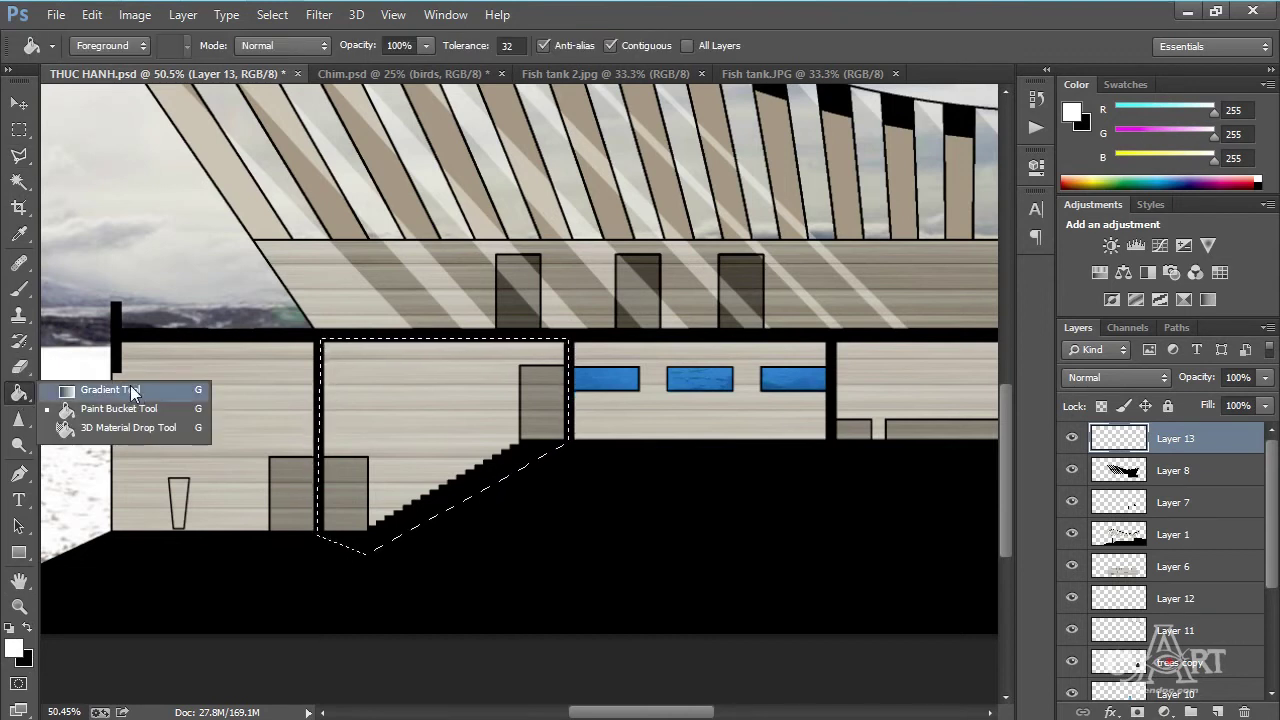
Fill the stair-wall selection on Layer 13 with a radial white-to-black gradient.
{"action": "left_click", "coordinate": [118, 390]}
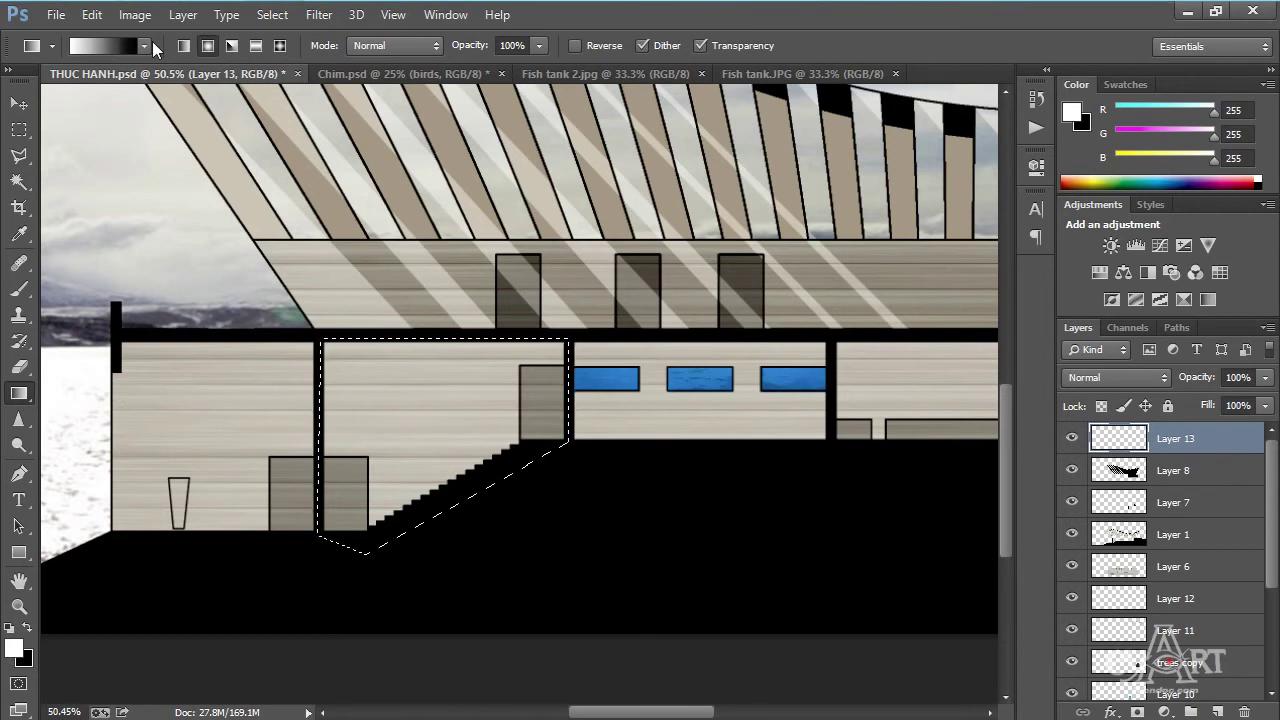
{"action": "left_click", "coordinate": [150, 43]}
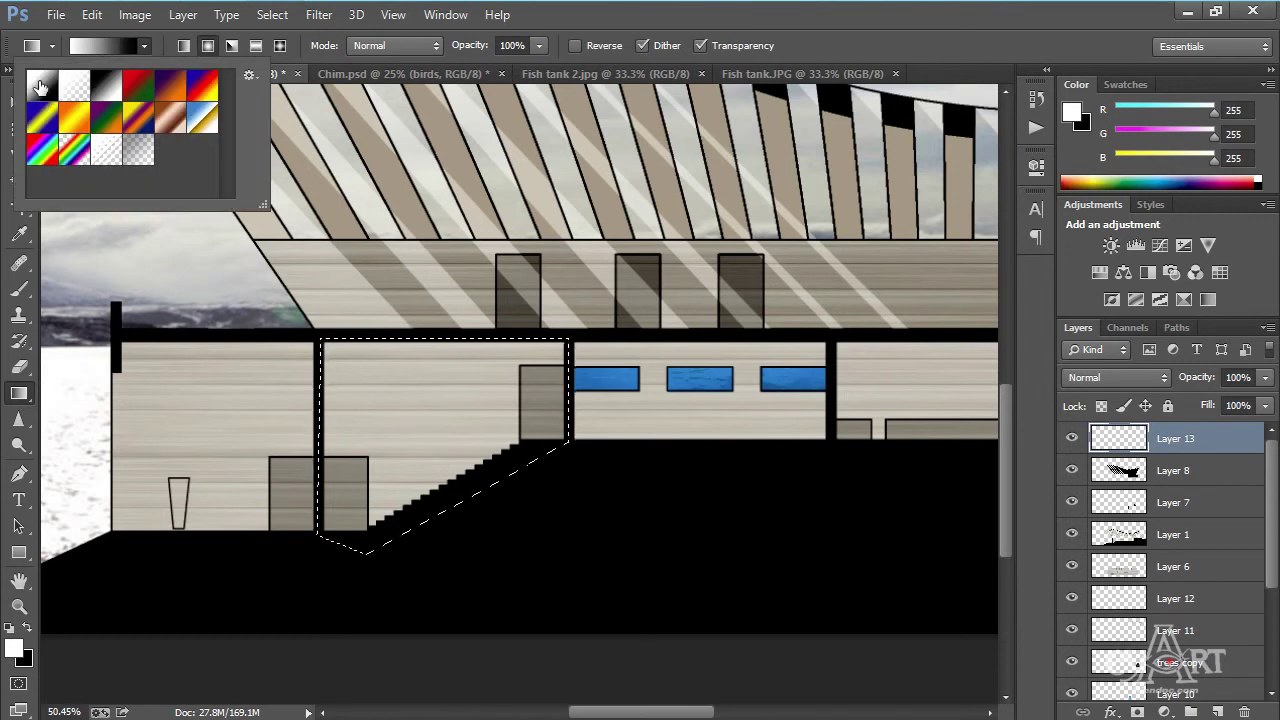
{"action": "left_click", "coordinate": [296, 30]}
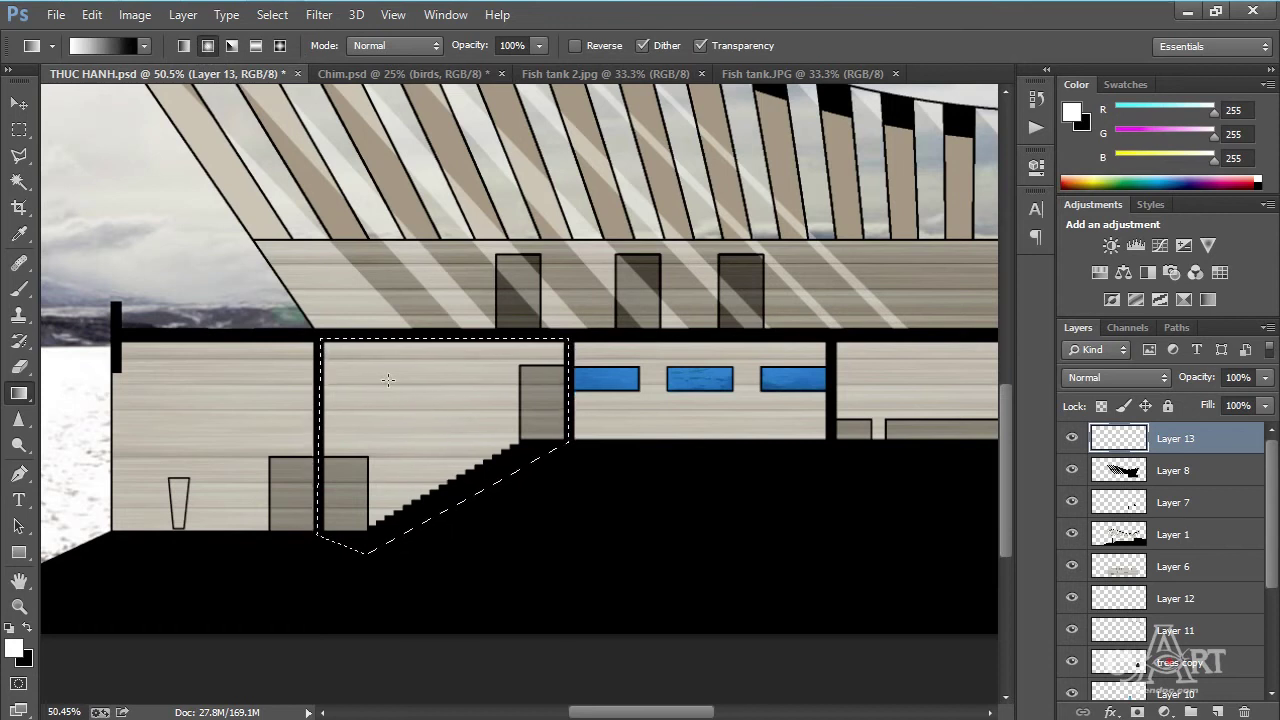
{"action": "left_click_drag", "start_coordinate": [379, 375], "coordinate": [531, 530]}
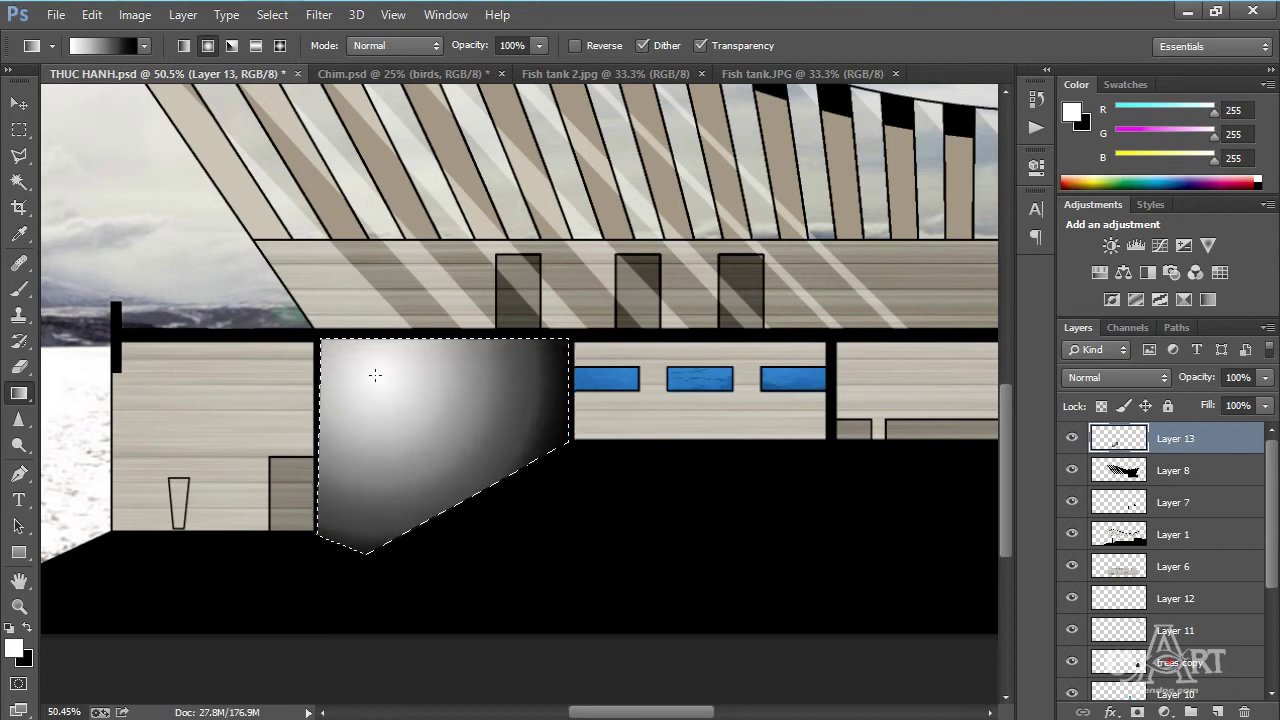
{"action": "left_click_drag", "start_coordinate": [374, 376], "coordinate": [461, 475]}
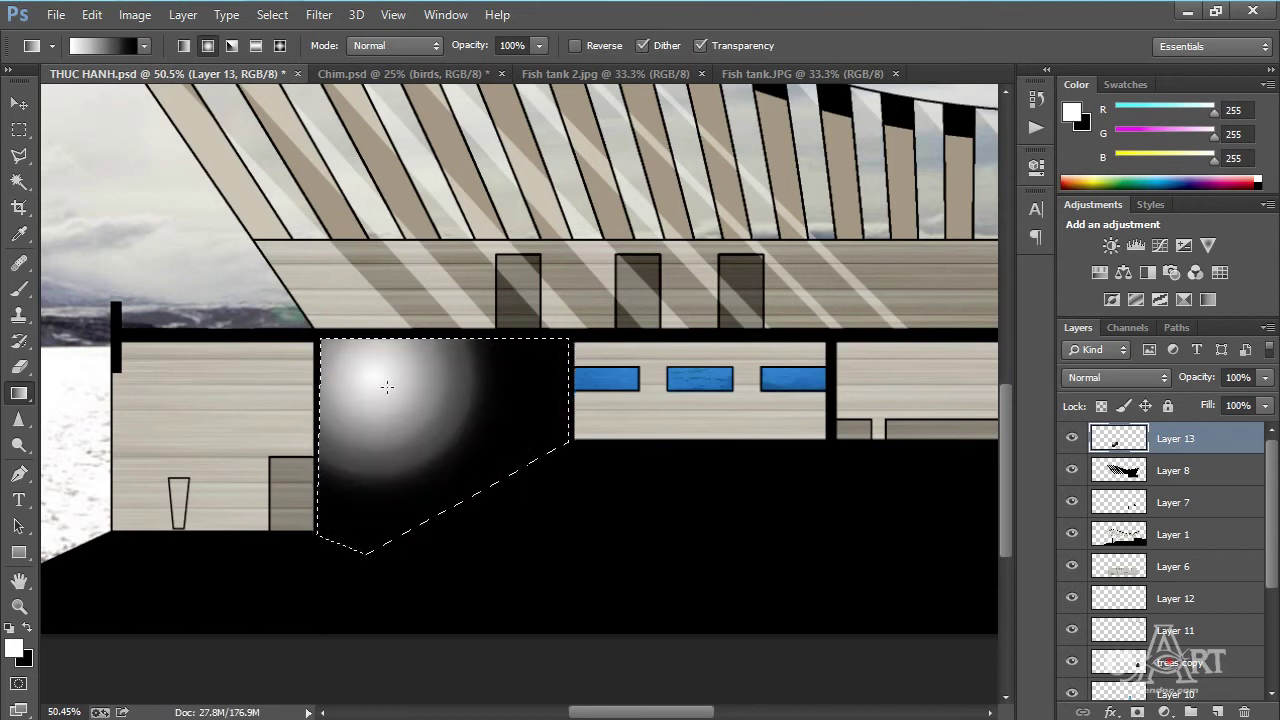
{"action": "left_click_drag", "start_coordinate": [379, 374], "coordinate": [471, 489]}
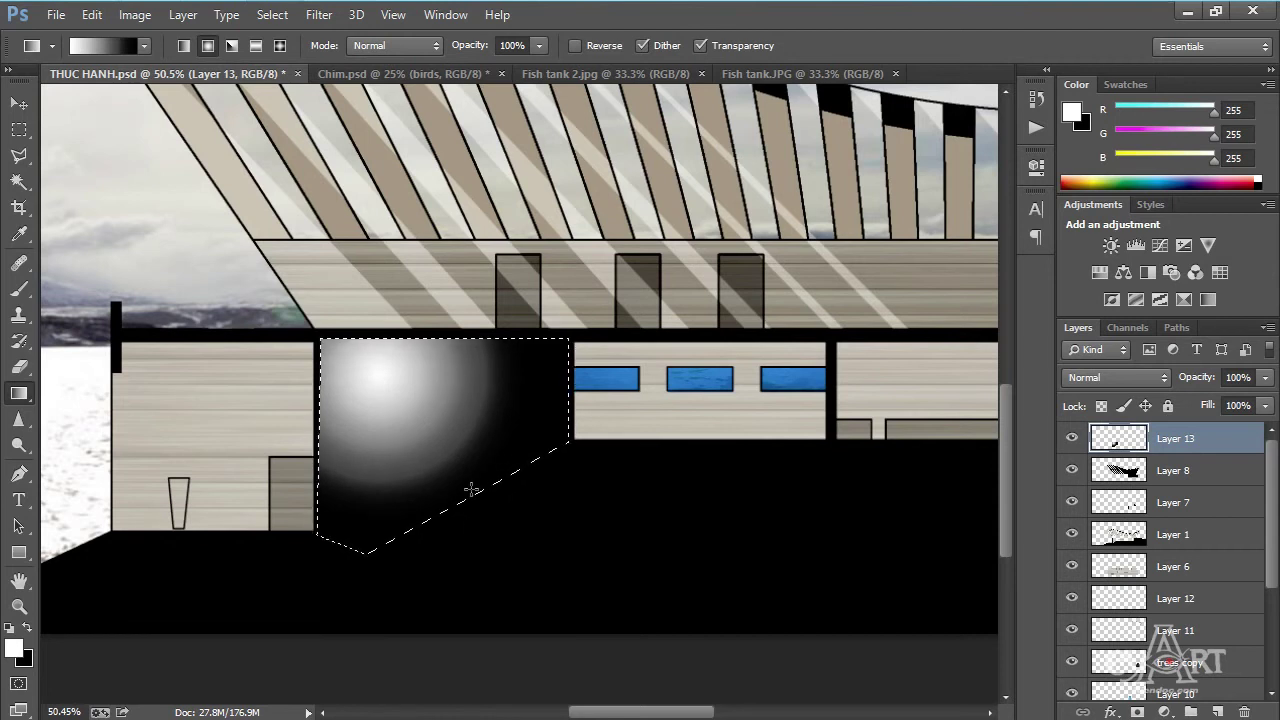
Set Layer 13 to Soft Light, redraw the gradient, and deselect.
{"action": "left_click", "coordinate": [1124, 378]}
{"action": "left_click", "coordinate": [1098, 268]}
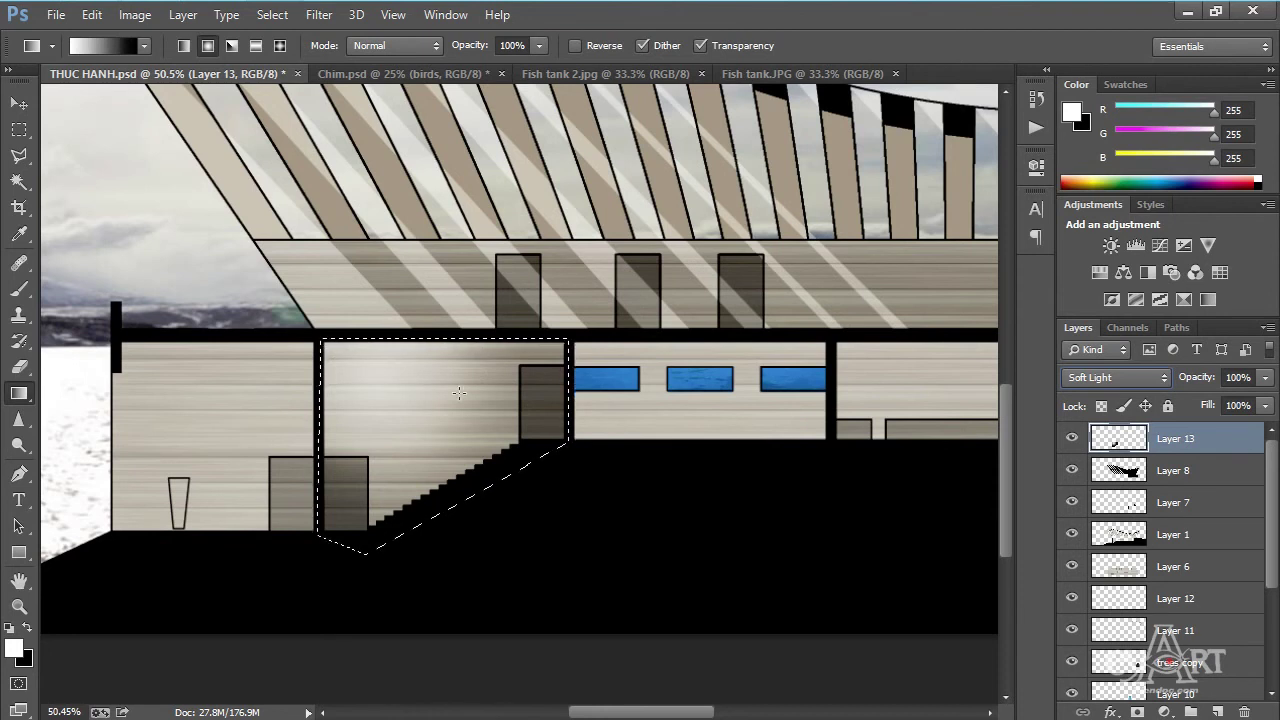
{"action": "left_click_drag", "start_coordinate": [358, 372], "coordinate": [453, 463]}
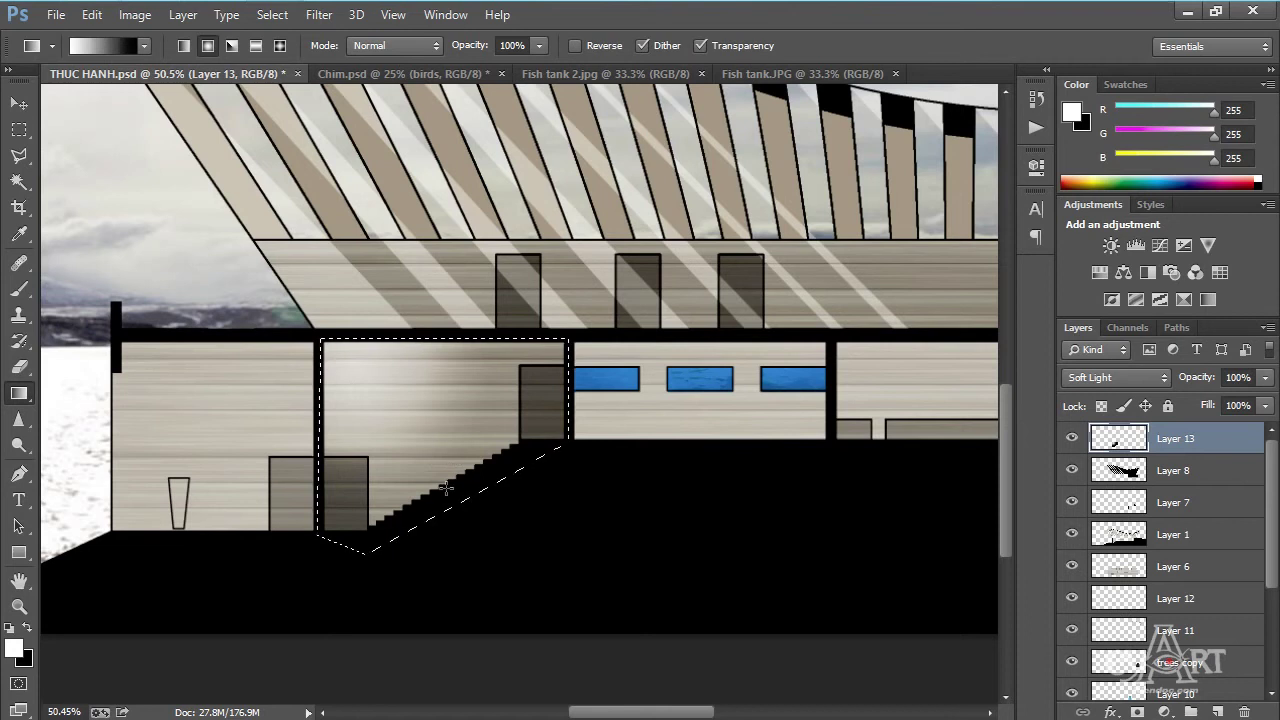
{"action": "scroll", "coordinate": [450, 466], "scroll_direction": "down", "scroll_amount": 1}
{"action": "scroll", "coordinate": [447, 470], "scroll_direction": "down", "scroll_amount": 1}
{"action": "key", "text": "alt"}
{"action": "key", "text": "ctrl+d"}
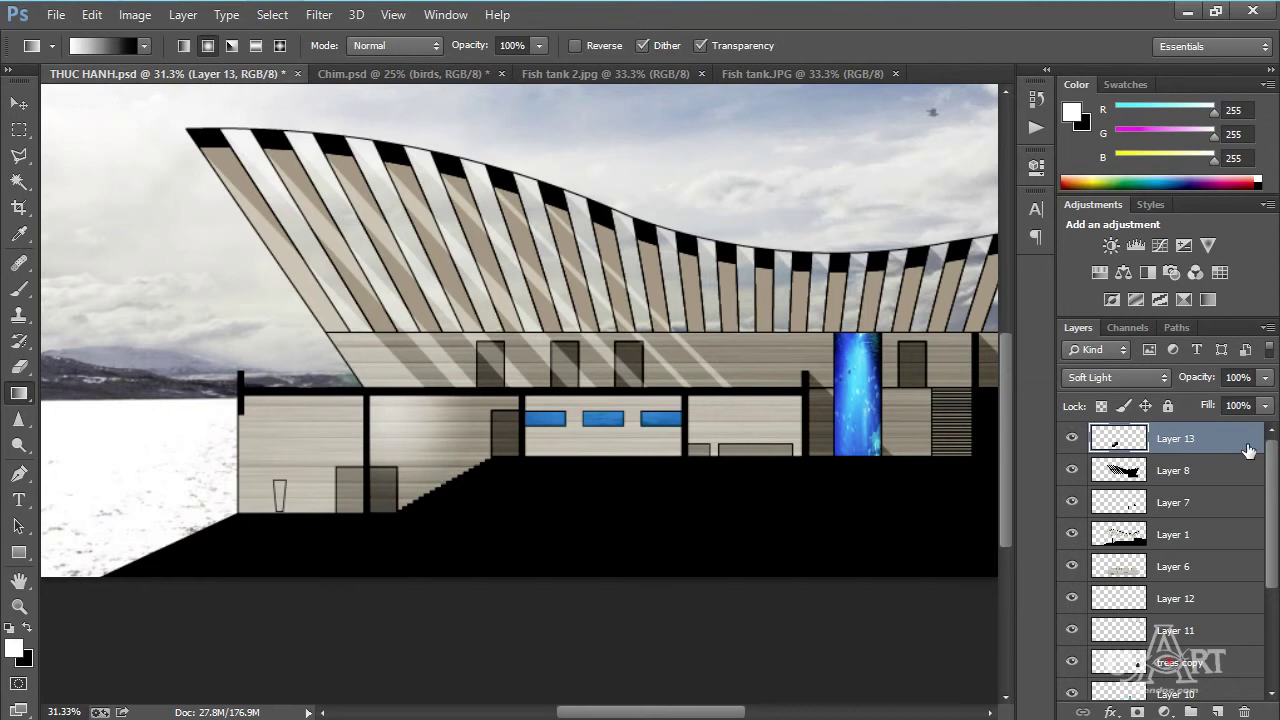
Duplicate Layer 13 and set the copy's opacity to 75%.
{"action": "key", "text": "ctrl+j"}
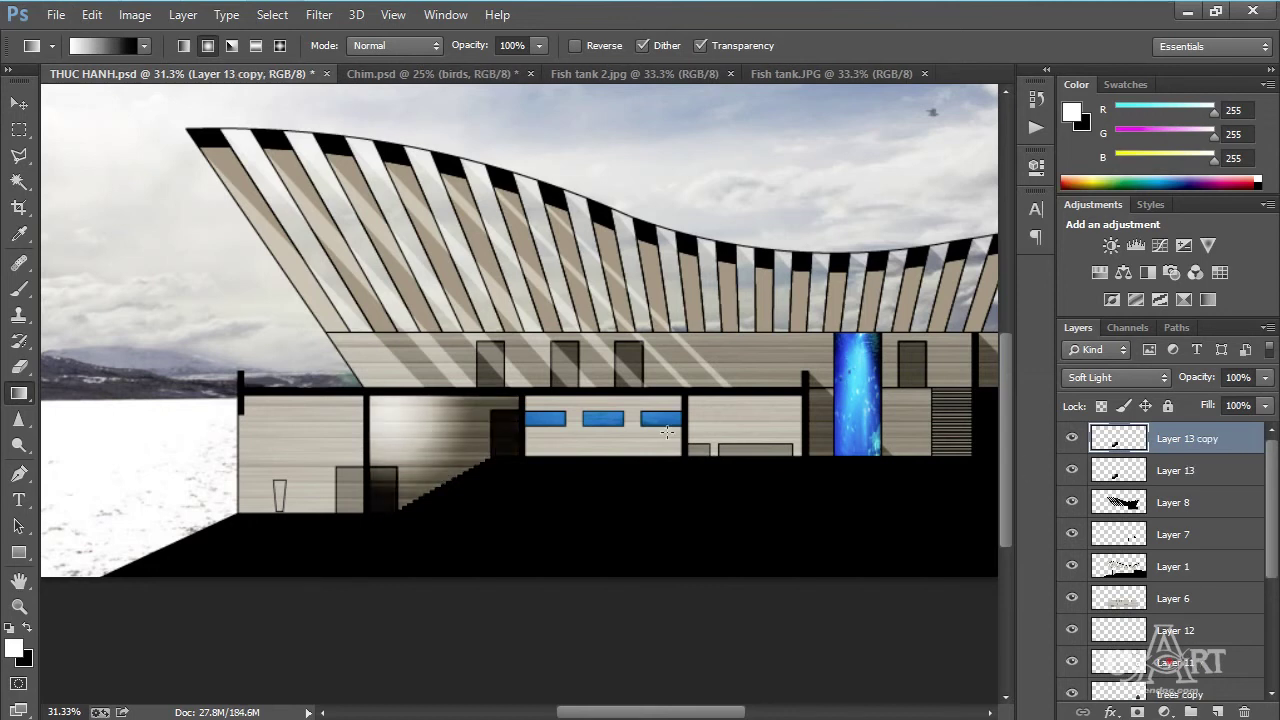
{"action": "left_click", "coordinate": [1267, 383]}
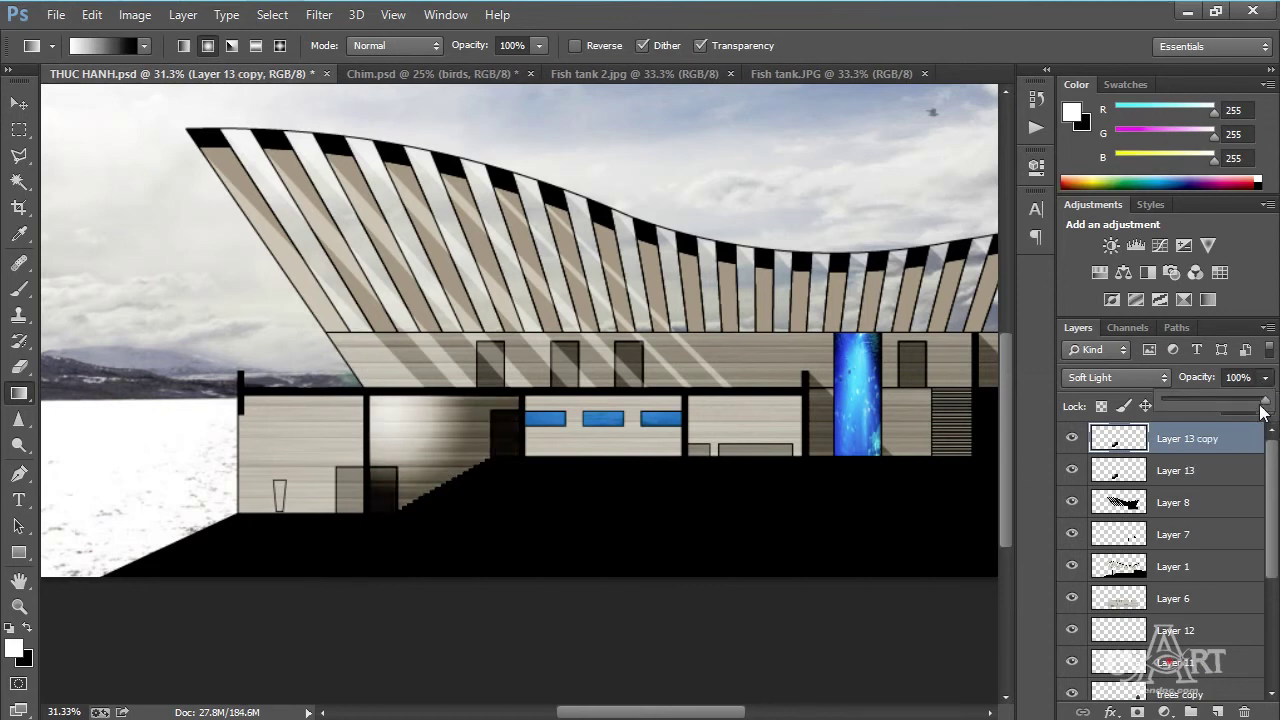
{"action": "left_click_drag", "start_coordinate": [1262, 401], "coordinate": [1238, 405]}
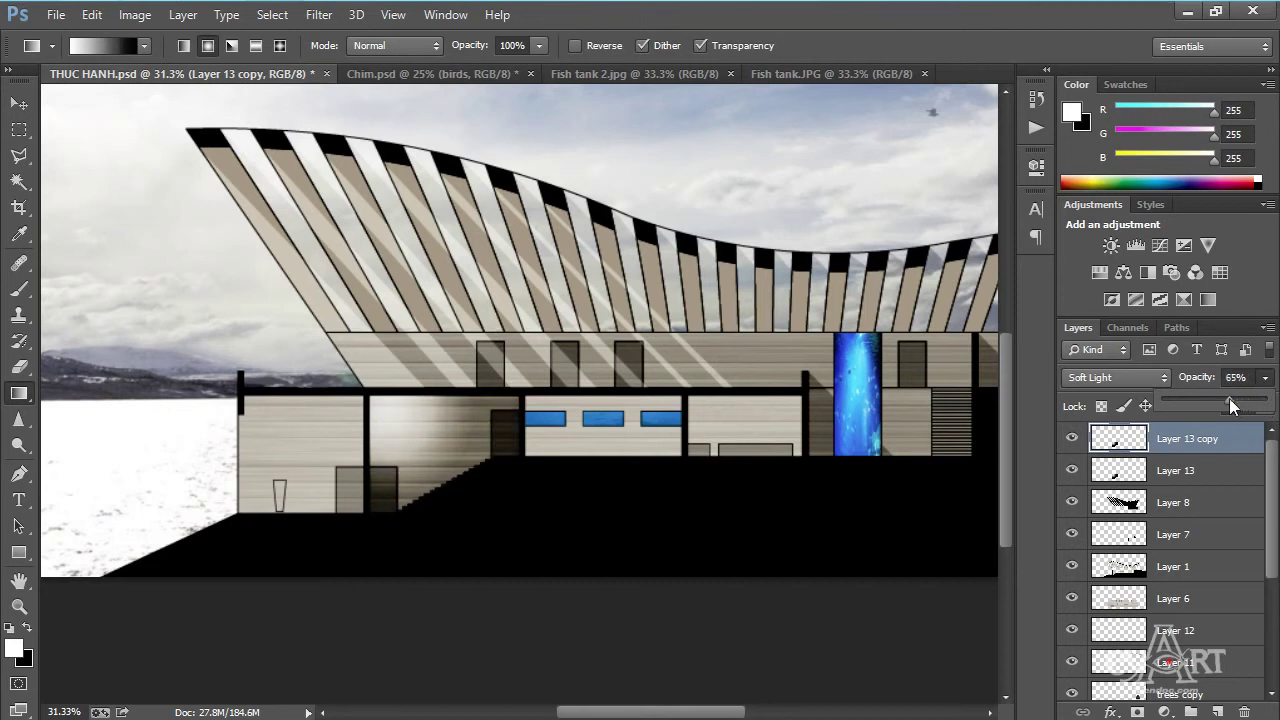
{"action": "left_click_drag", "start_coordinate": [1243, 403], "coordinate": [1243, 403]}
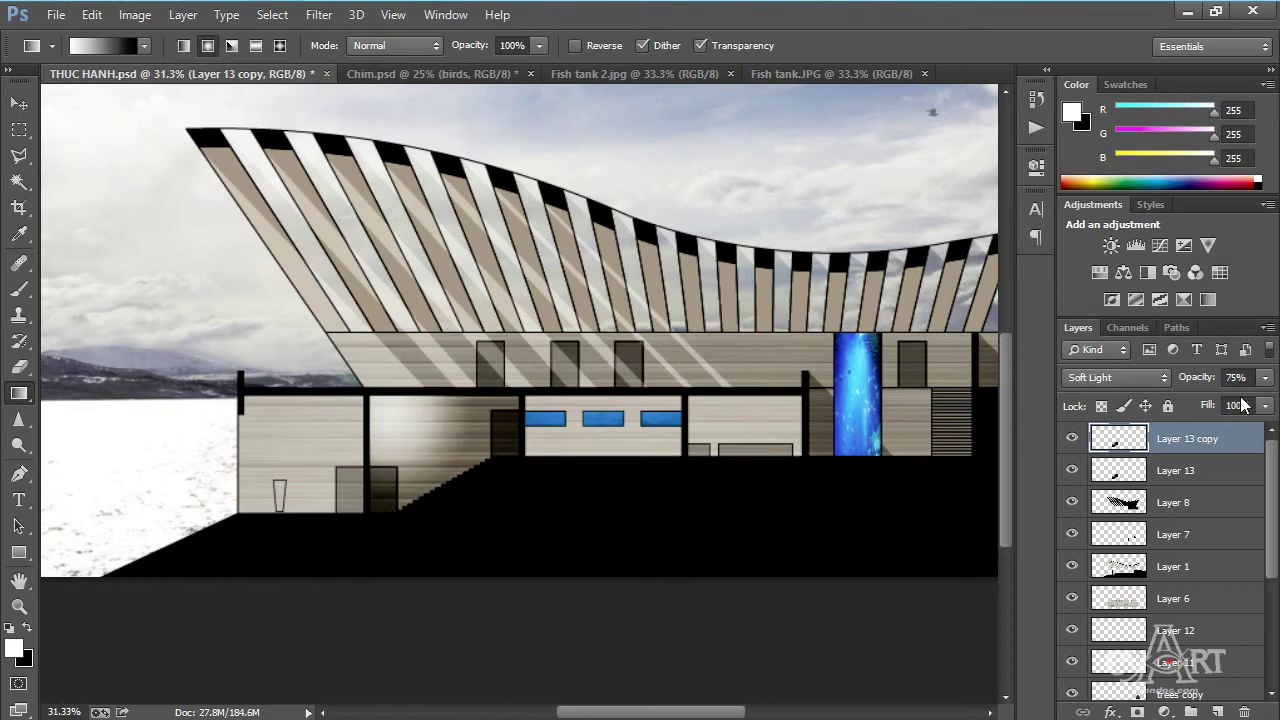
Try merging the two glow layers, undo it, and add empty Layer 14 on top.
{"action": "left_click", "coordinate": [1194, 481], "text": "shift"}
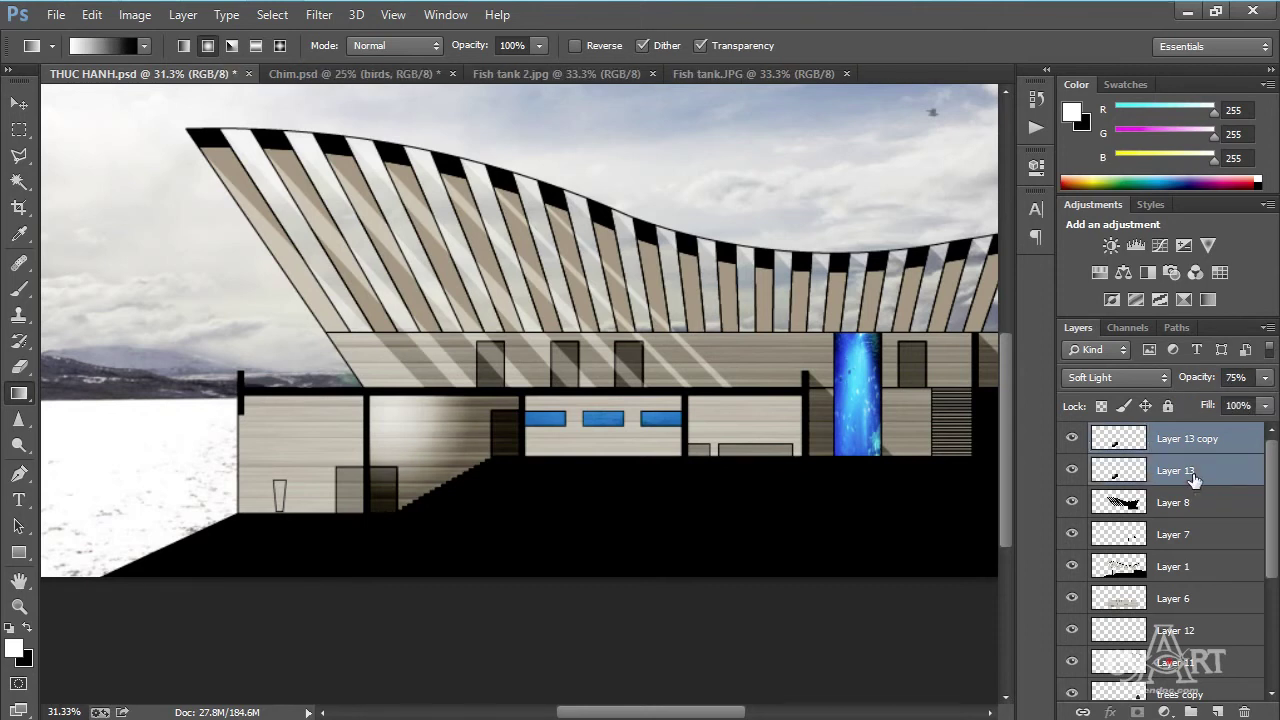
{"action": "key", "text": "ctrl+e"}
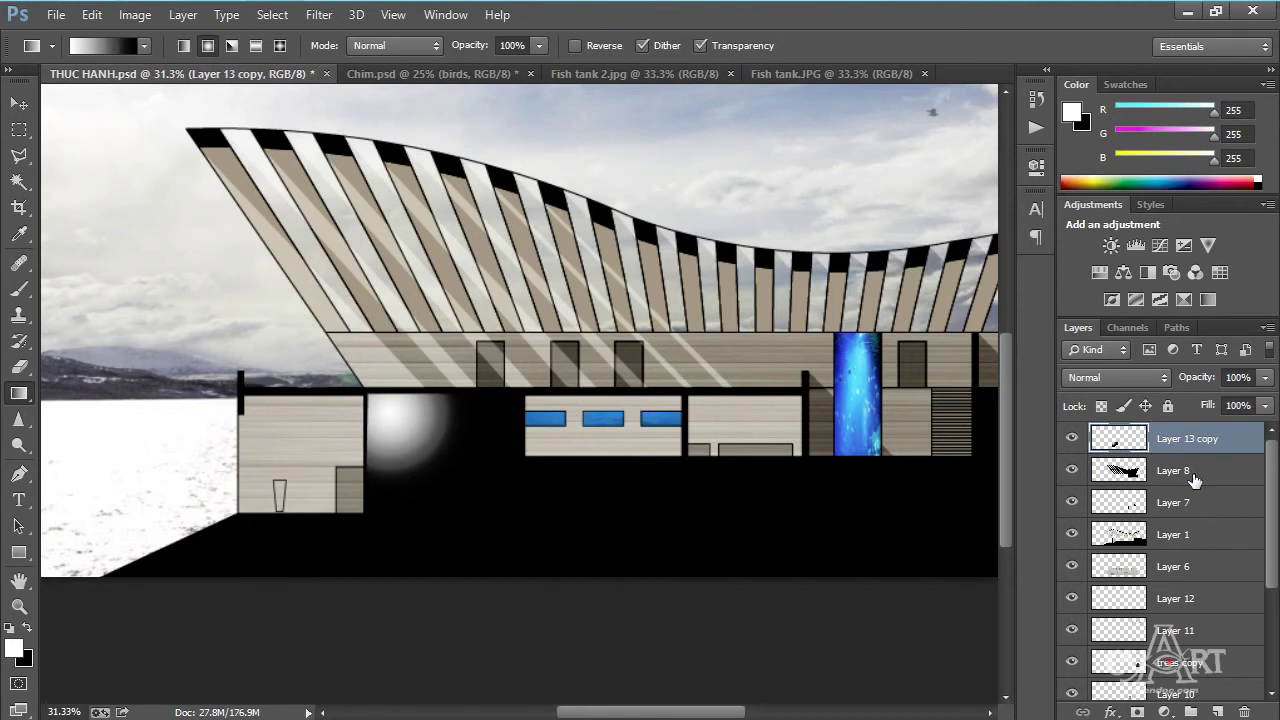
{"action": "key", "text": "ctrl+z"}
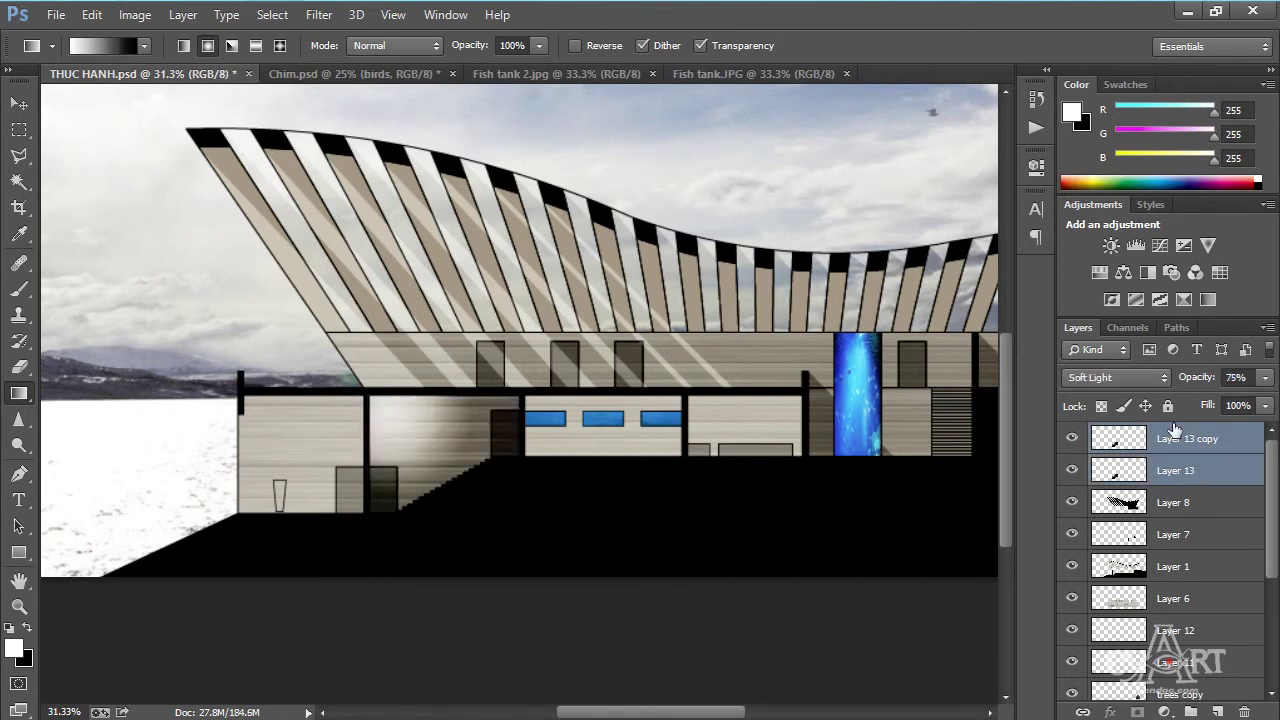
{"action": "left_click", "coordinate": [1190, 440]}
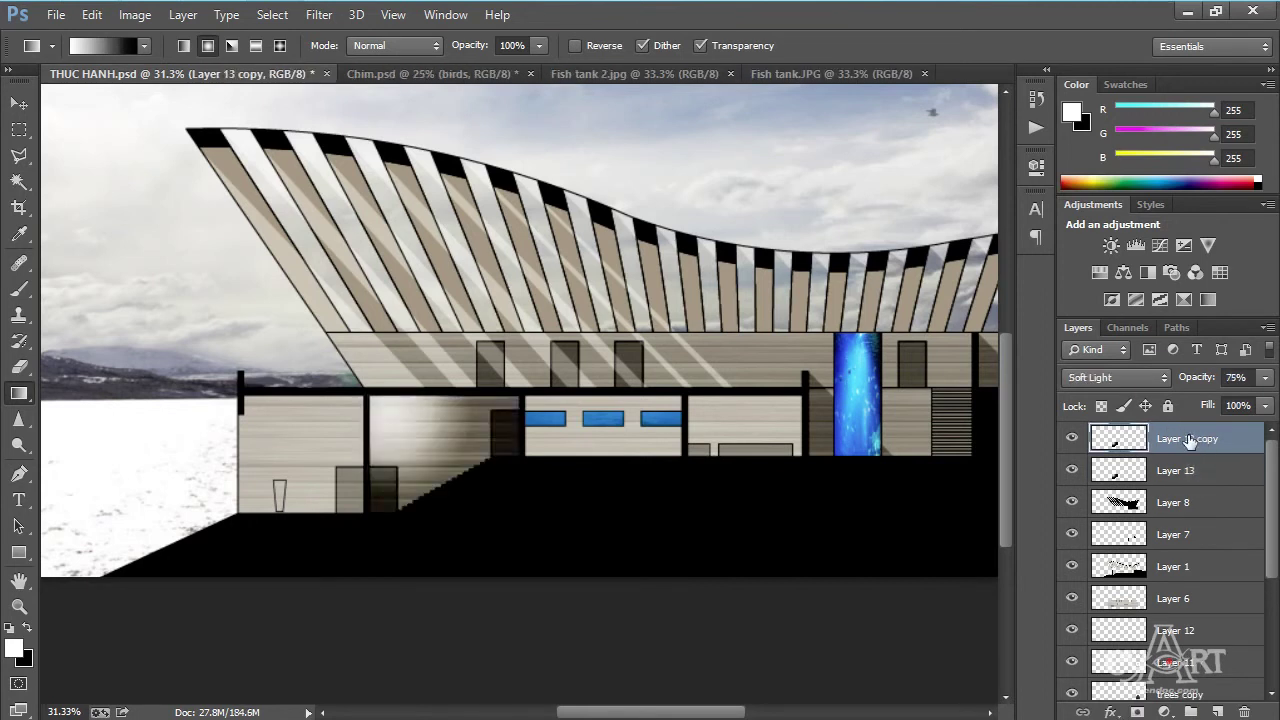
{"action": "left_click", "coordinate": [1217, 712]}
{"action": "scroll", "coordinate": [230, 445], "scroll_direction": "up", "scroll_amount": 3}
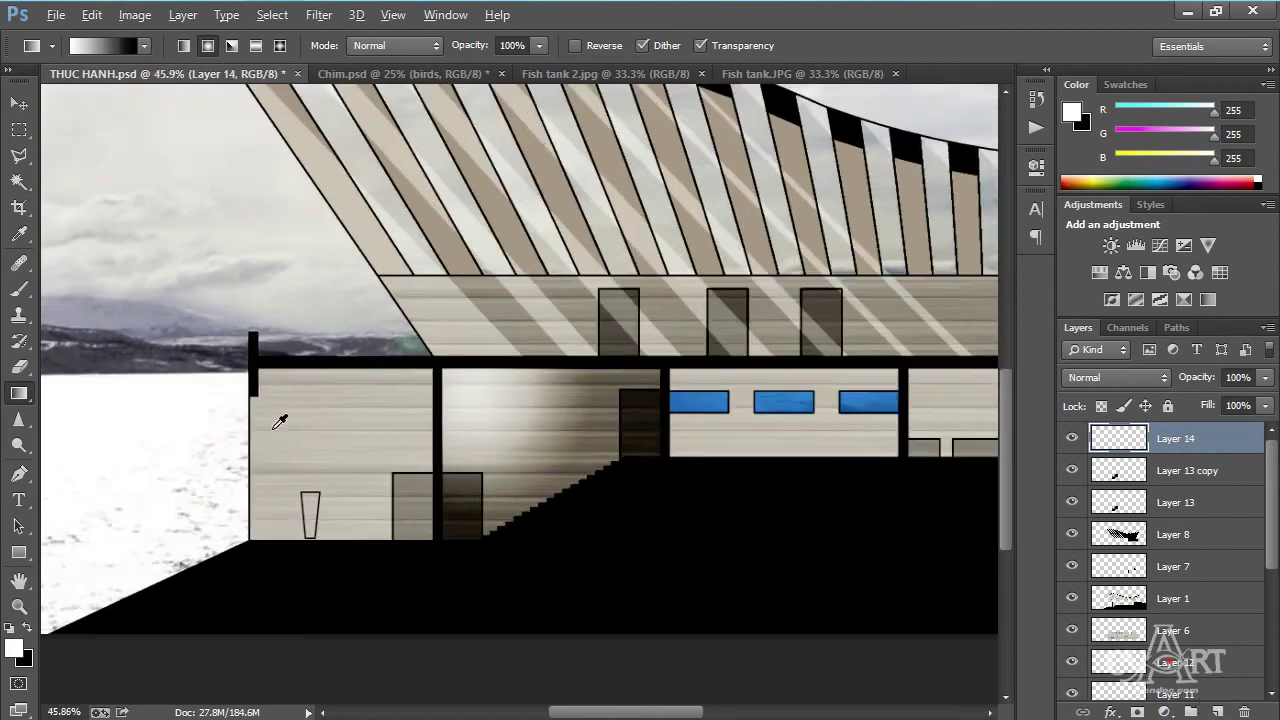
Marquee-select the wall of the left lower-level room.
{"action": "scroll", "coordinate": [250, 400], "scroll_direction": "up", "scroll_amount": 2}
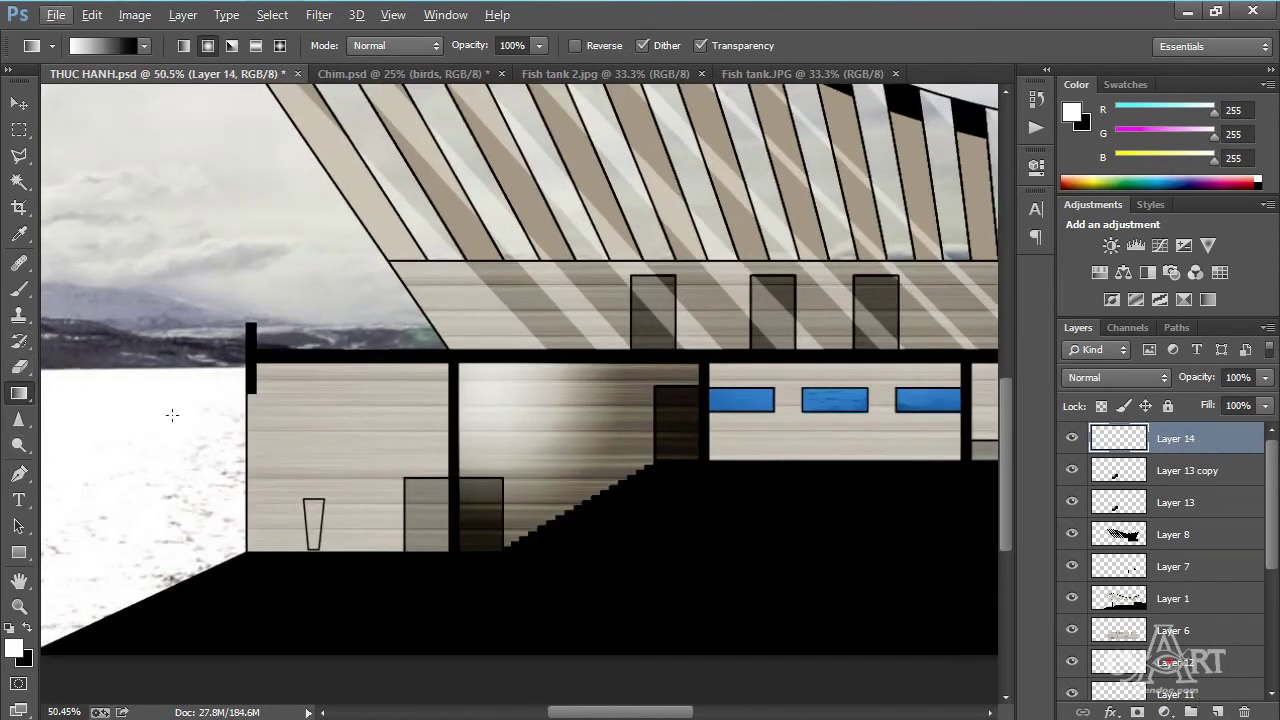
{"action": "left_click", "coordinate": [18, 130]}
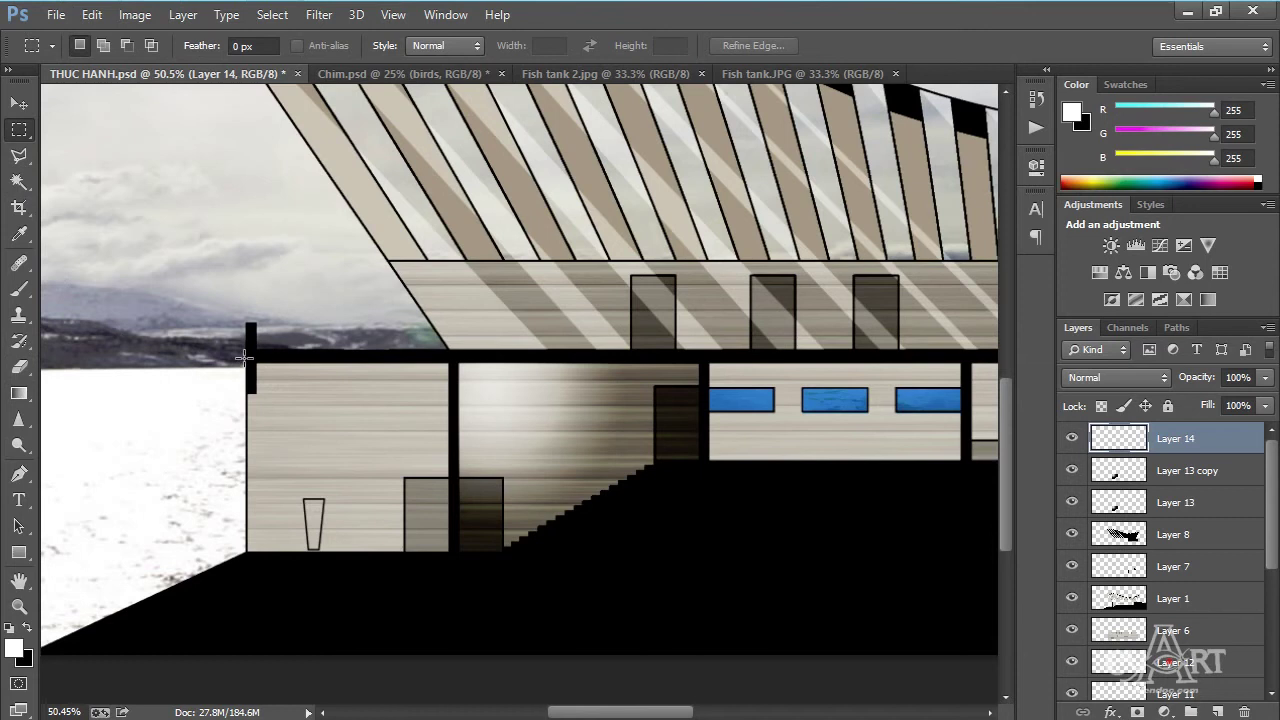
{"action": "left_click_drag", "start_coordinate": [245, 356], "coordinate": [406, 531]}
{"action": "left_click_drag", "start_coordinate": [418, 545], "coordinate": [455, 555]}
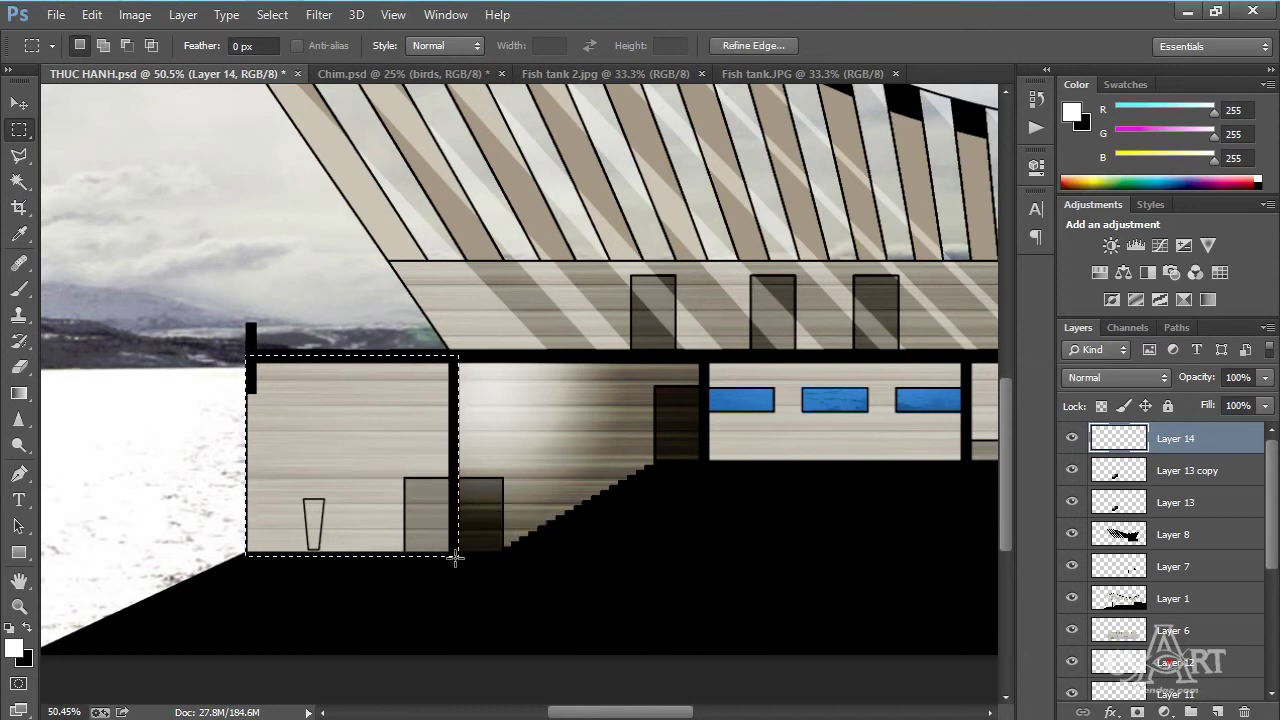
Fill it with a radial white-to-black glow on Layer 14 blended in Soft Light.
{"action": "left_click", "coordinate": [18, 392]}
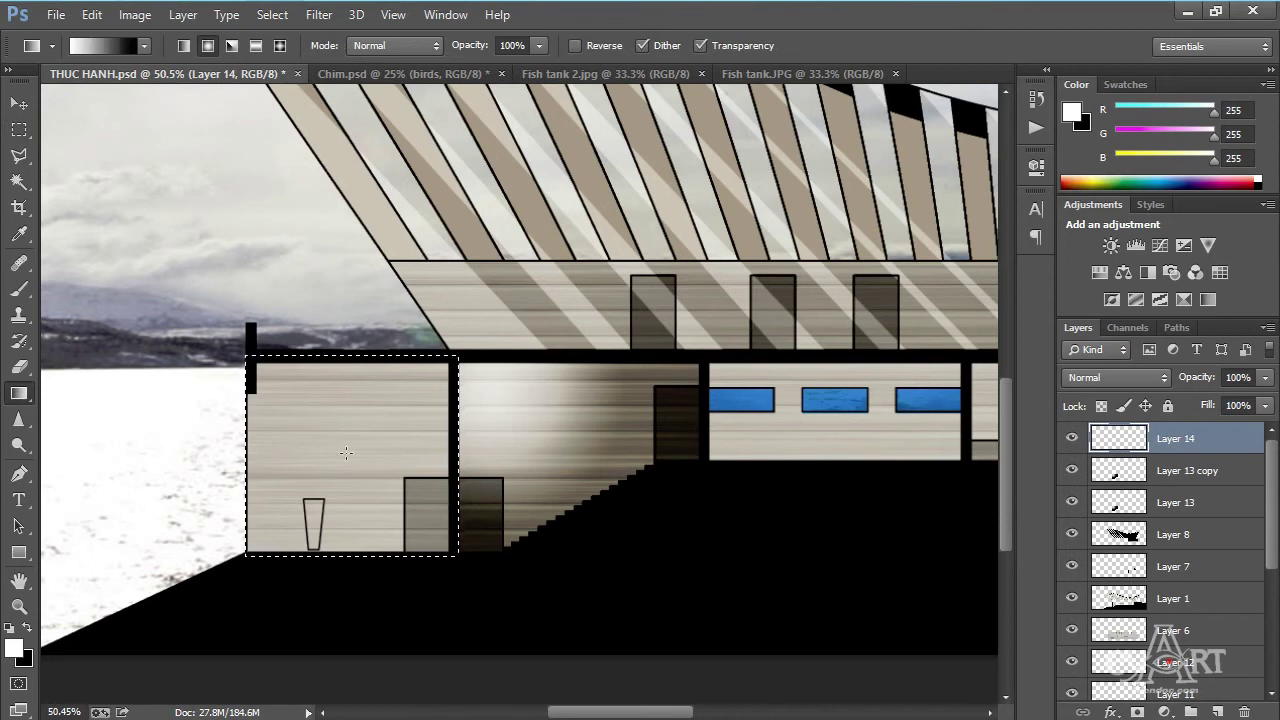
{"action": "left_click_drag", "start_coordinate": [284, 397], "coordinate": [445, 557]}
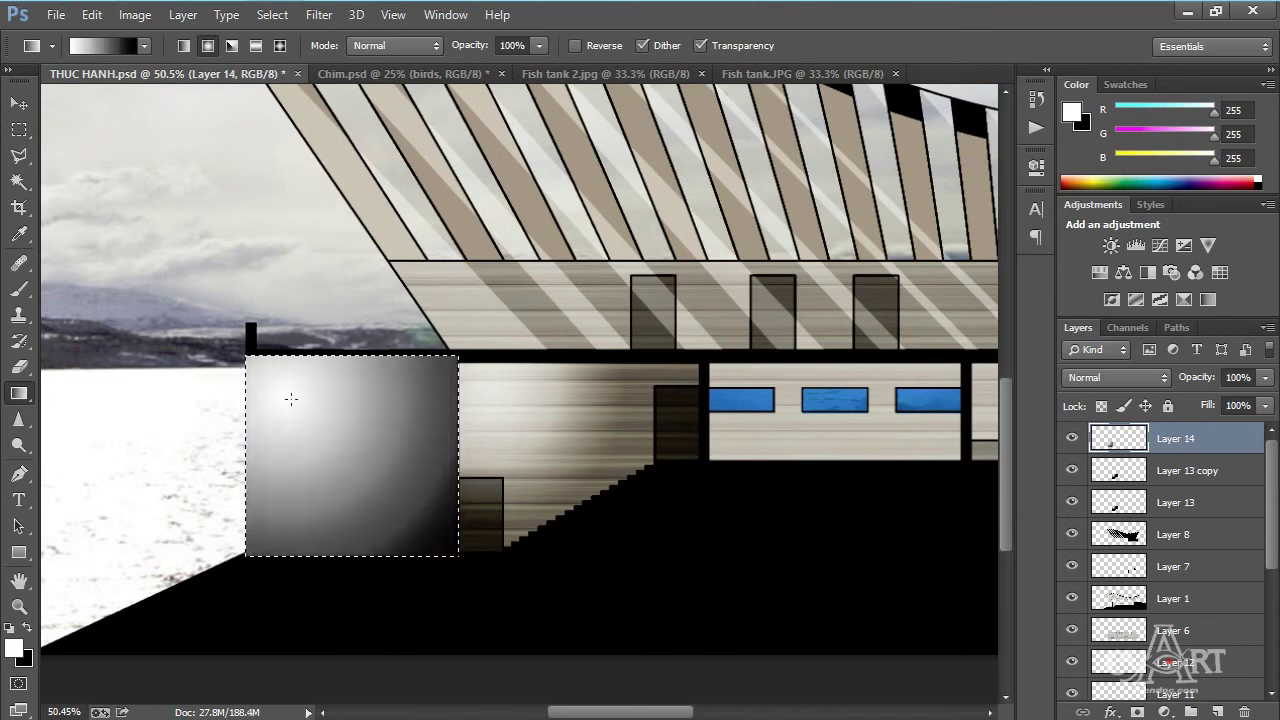
{"action": "left_click_drag", "start_coordinate": [291, 397], "coordinate": [387, 503]}
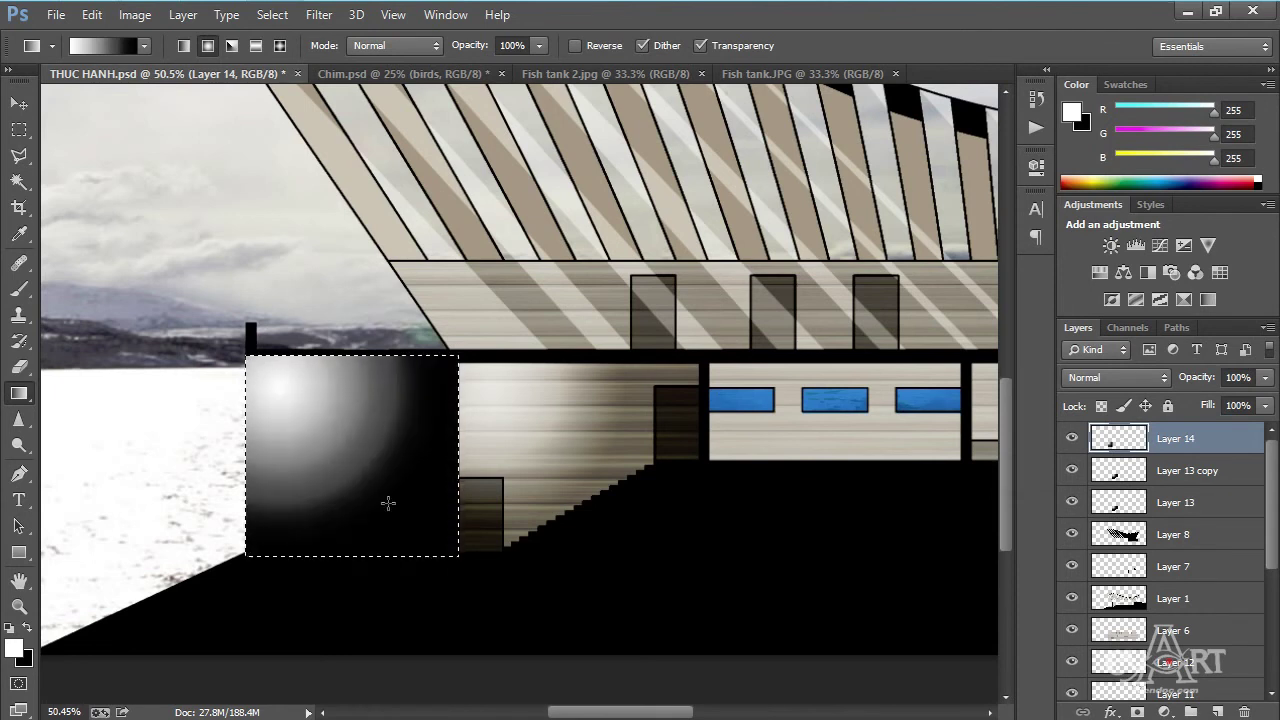
{"action": "left_click", "coordinate": [1148, 368]}
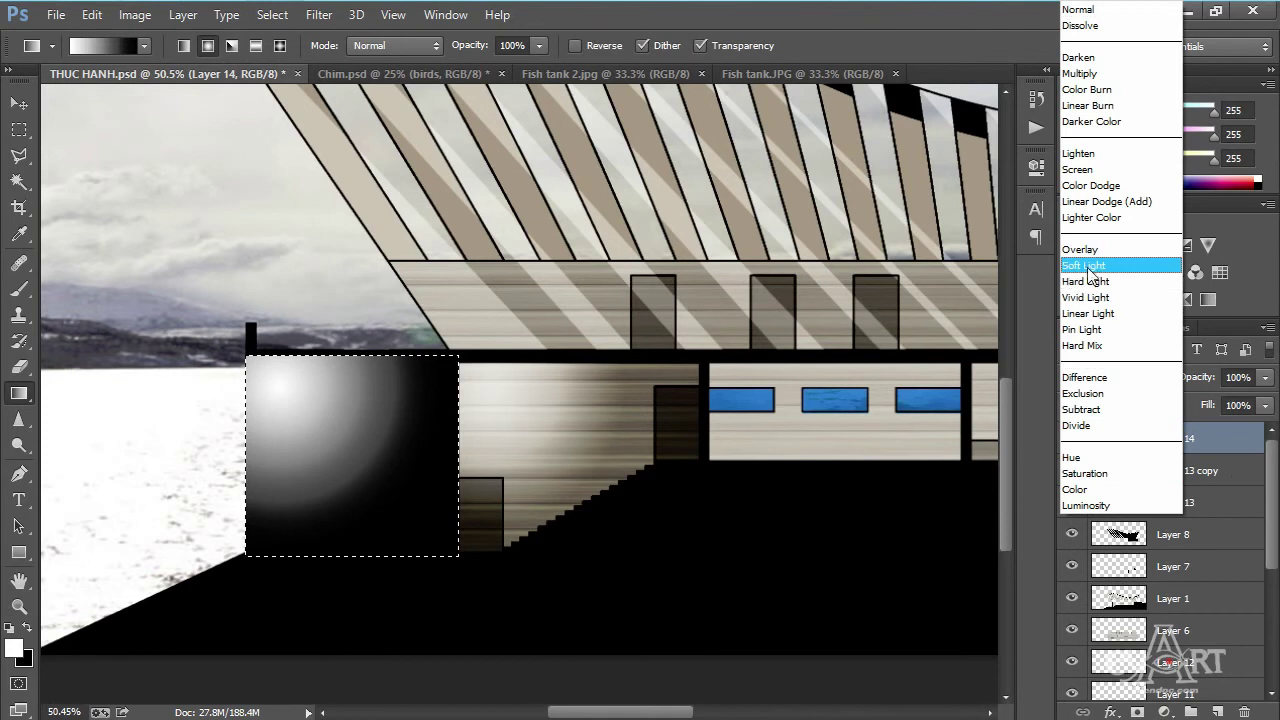
{"action": "left_click", "coordinate": [1091, 268]}
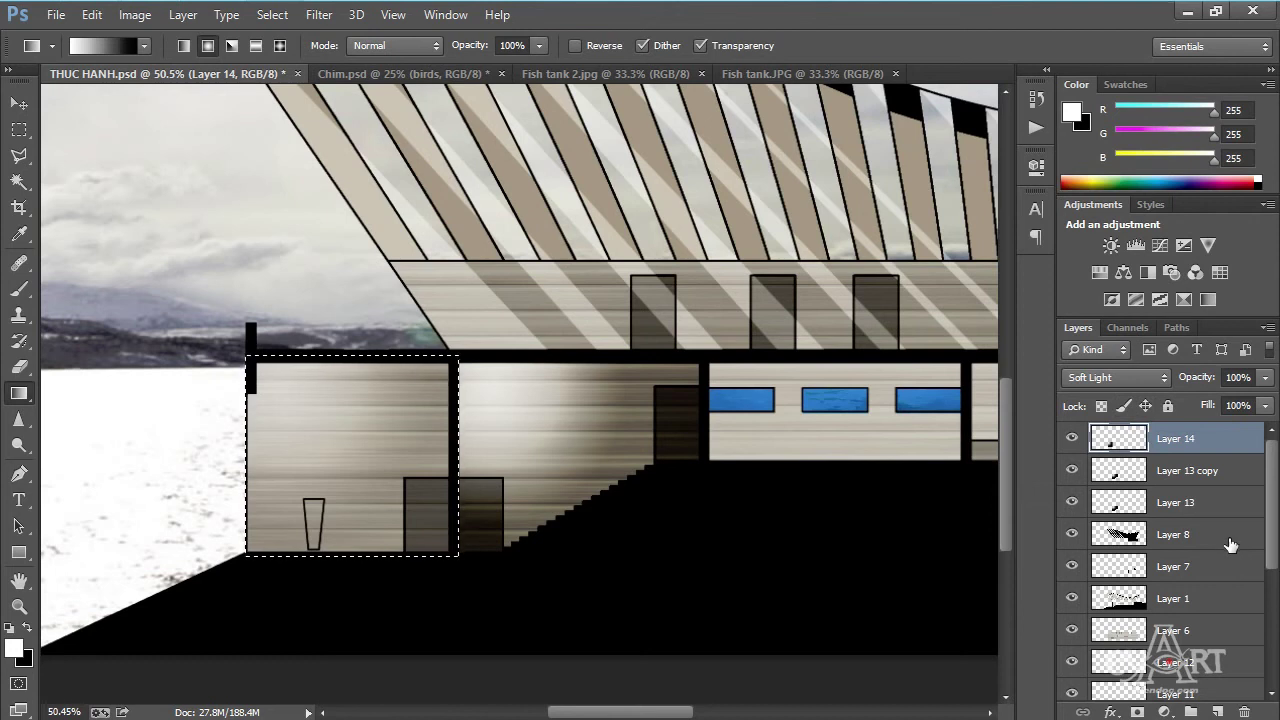
{"action": "key", "text": "ctrl+j"}
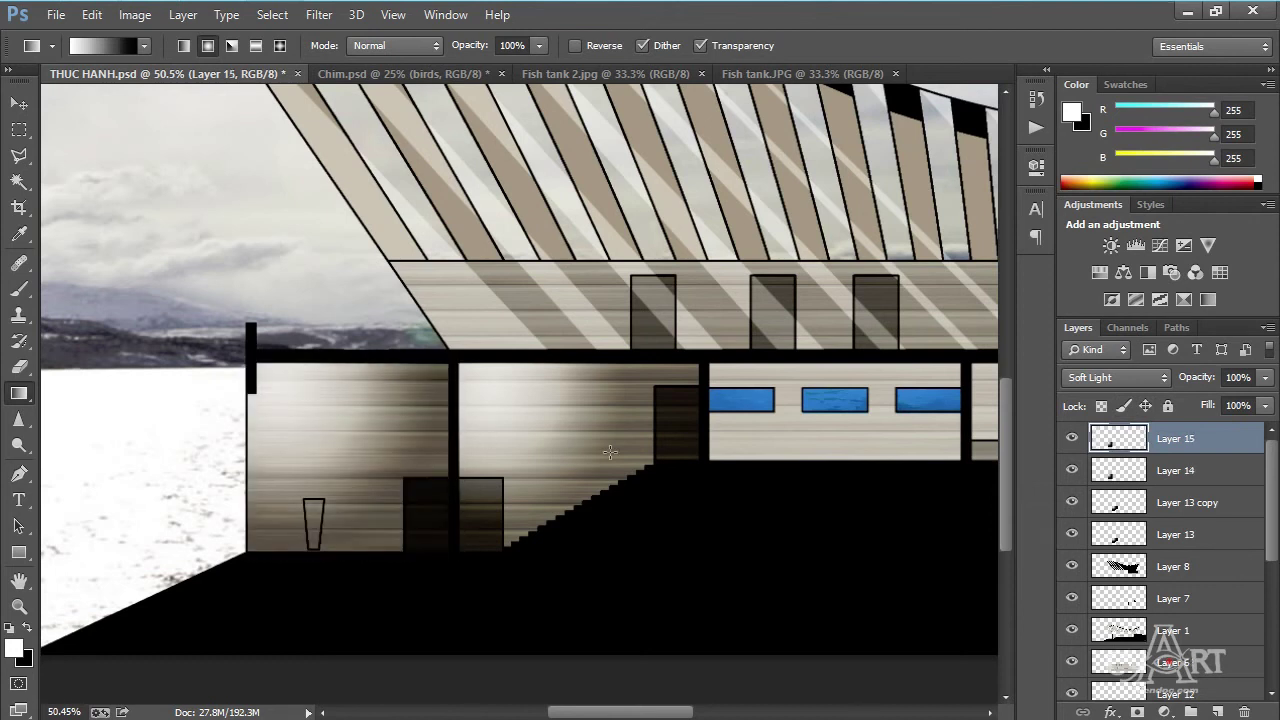
Add a new layer and marquee-select the gallery wall with three blue windows.
{"action": "mouse_move", "coordinate": [814, 409]}
{"action": "left_mouse_down"}
{"action": "mouse_move", "coordinate": [280, 431]}
{"action": "mouse_move", "coordinate": [374, 431]}
{"action": "left_mouse_up"}
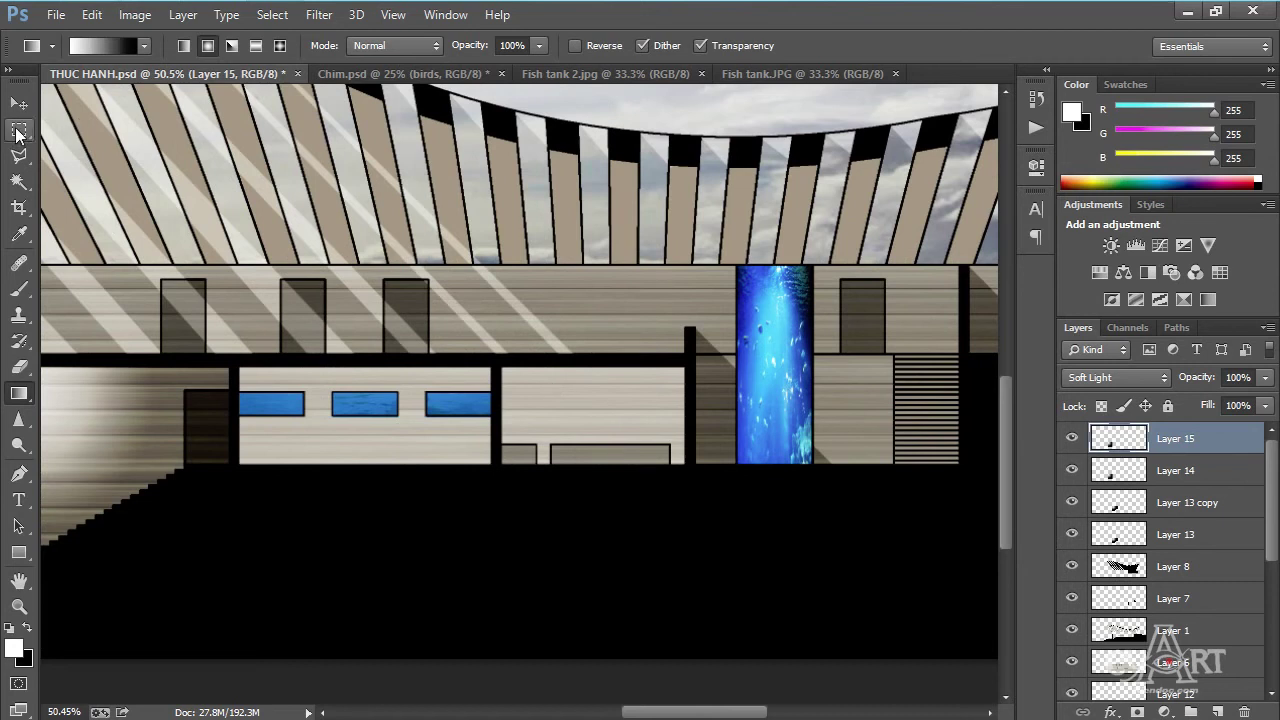
{"action": "left_click", "coordinate": [19, 130]}
{"action": "left_click_drag", "start_coordinate": [238, 362], "coordinate": [687, 472]}
{"action": "key", "text": "ctrl+shift+alt+n"}
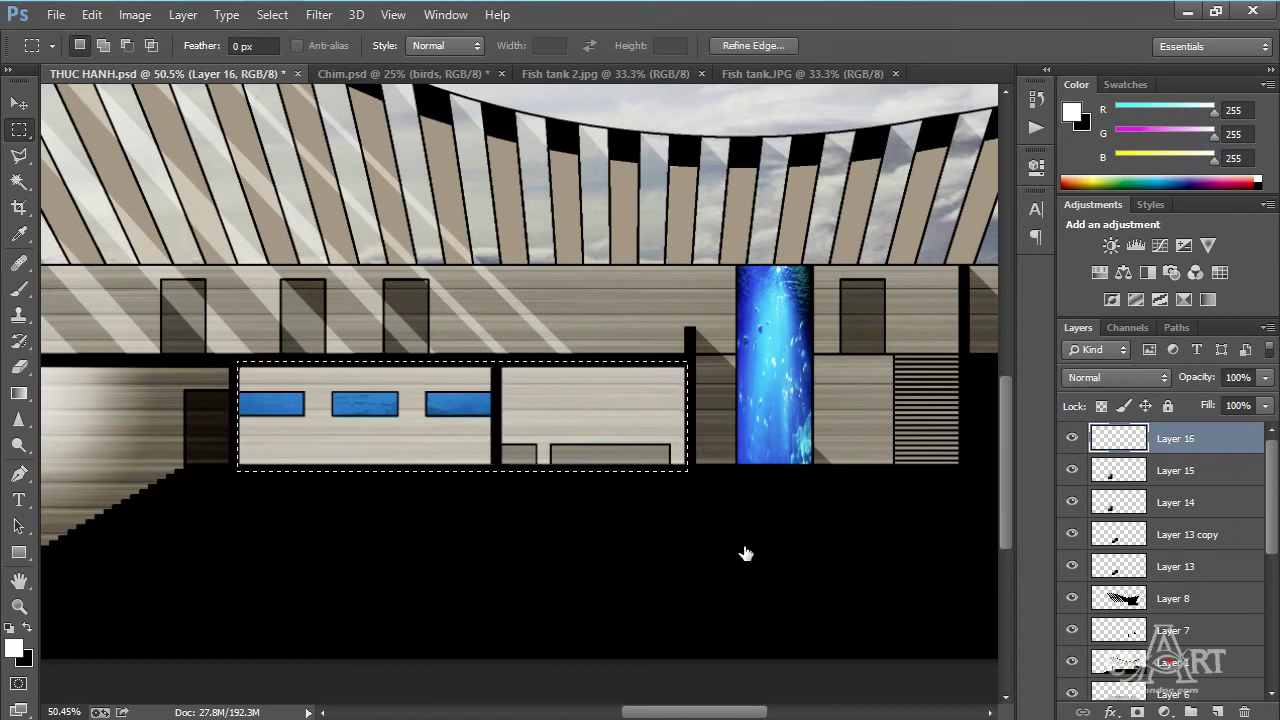
{"action": "left_click", "coordinate": [19, 393]}
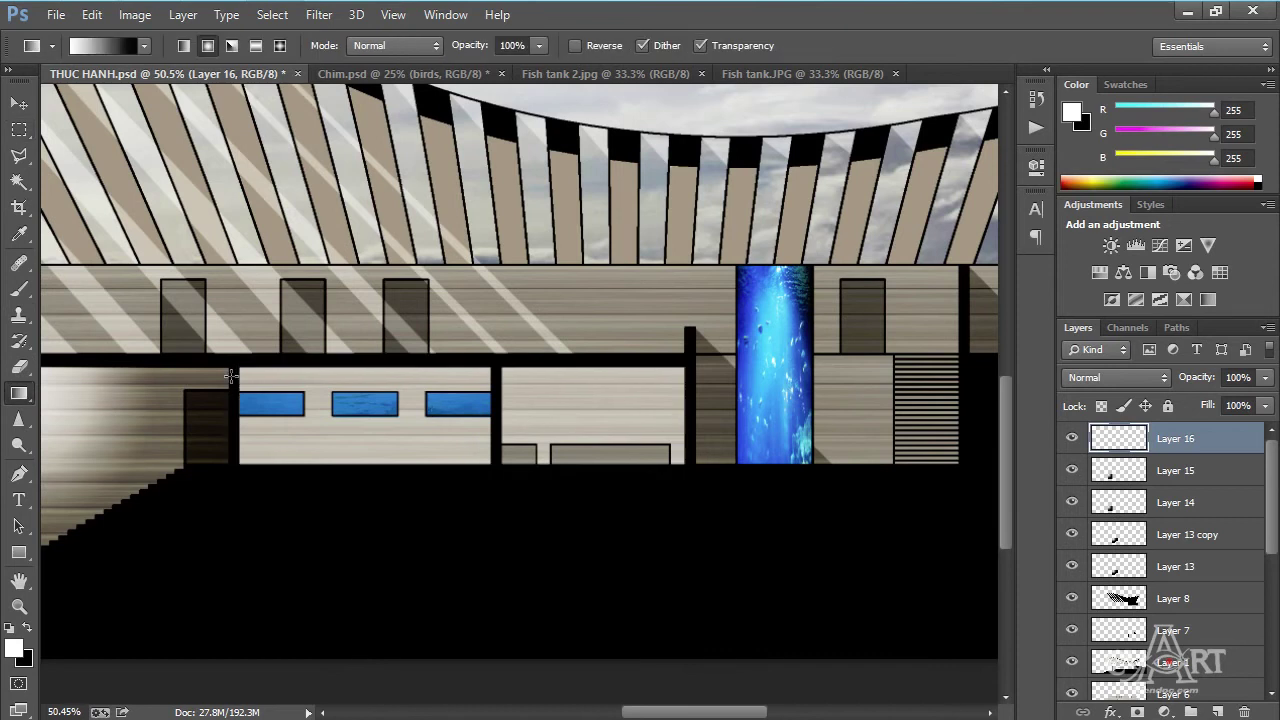
{"action": "left_click", "coordinate": [19, 129]}
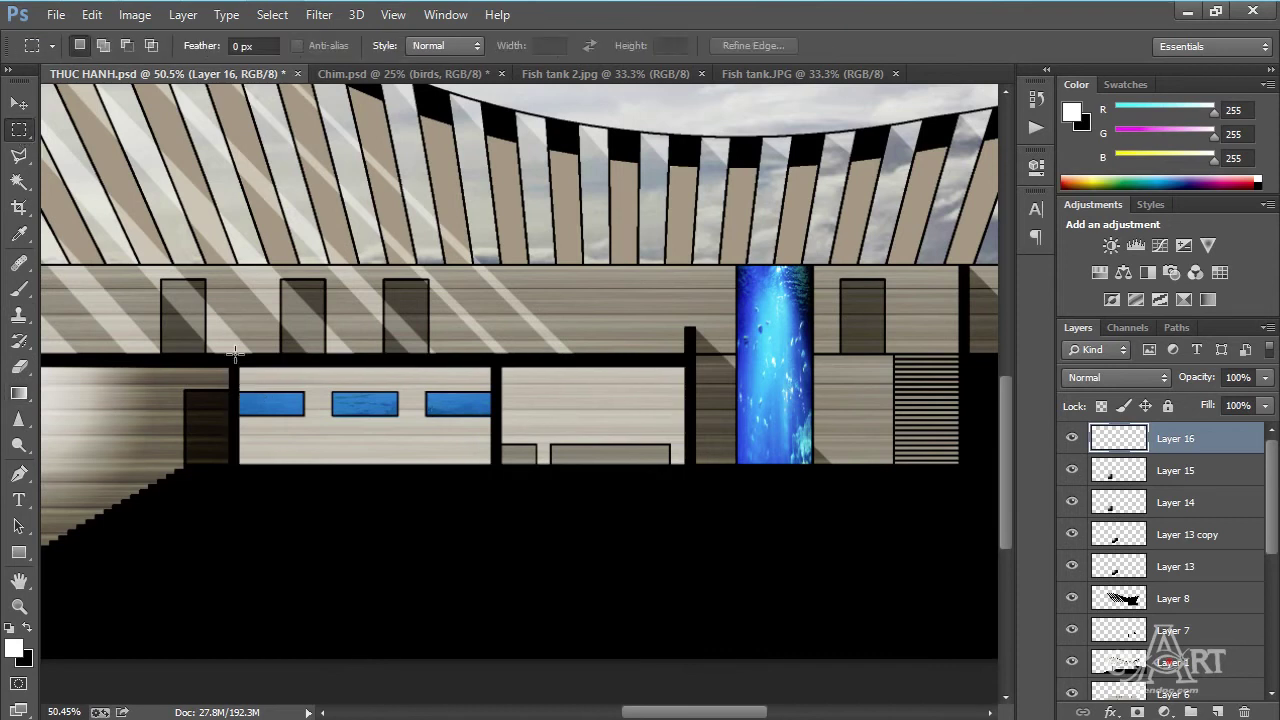
{"action": "left_click_drag", "start_coordinate": [237, 364], "coordinate": [494, 467]}
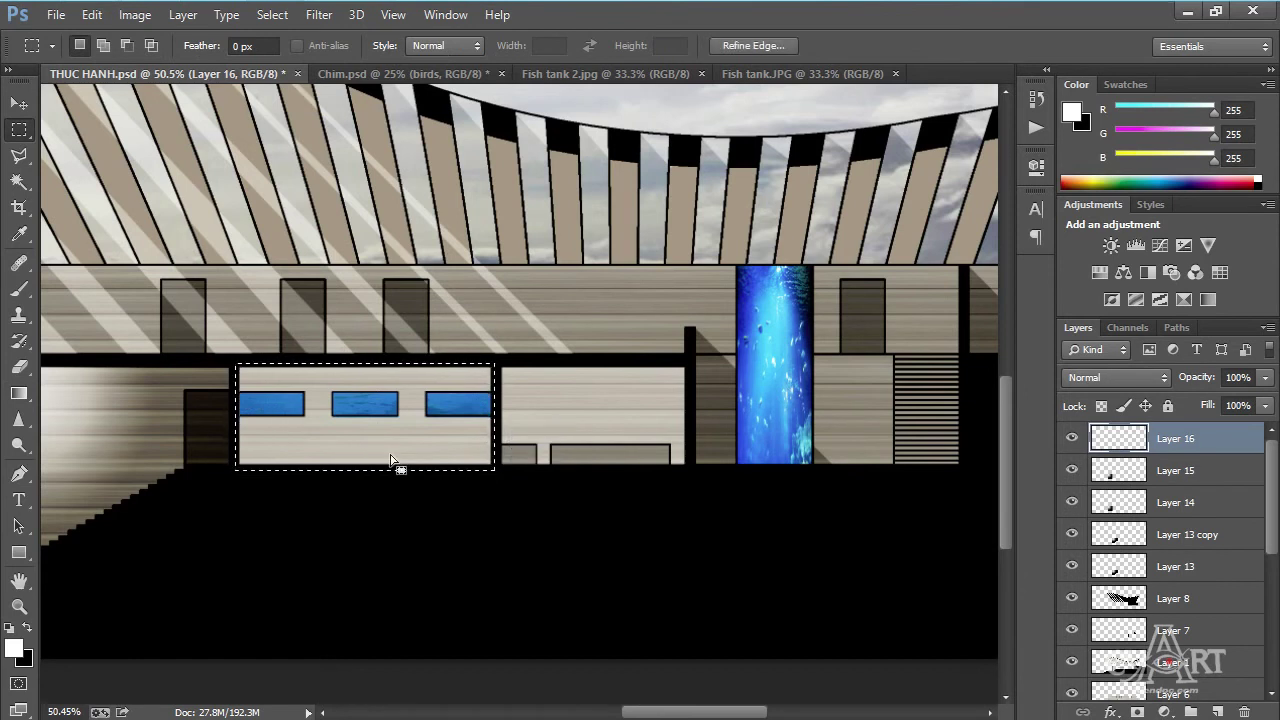
Paint a Soft Light radial glow in the windowed wall and duplicate it.
{"action": "key", "text": "g"}
{"action": "left_click_drag", "start_coordinate": [370, 421], "coordinate": [479, 375]}
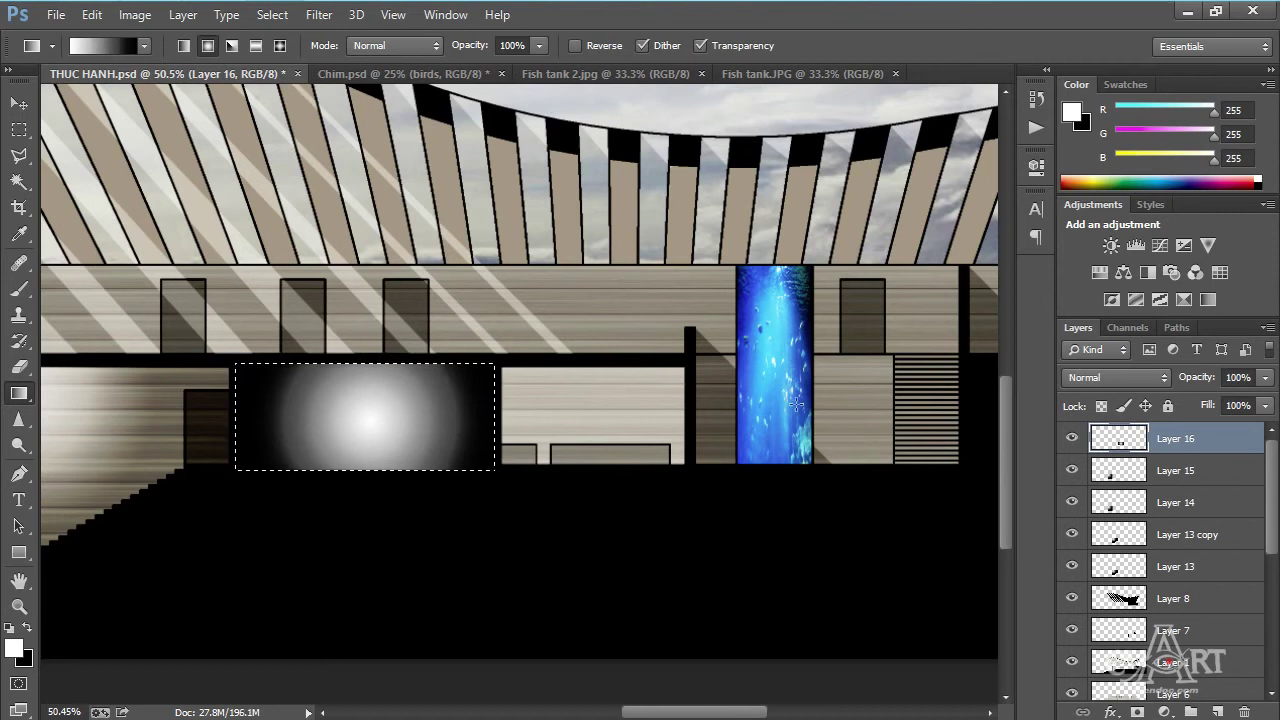
{"action": "left_click", "coordinate": [1130, 378]}
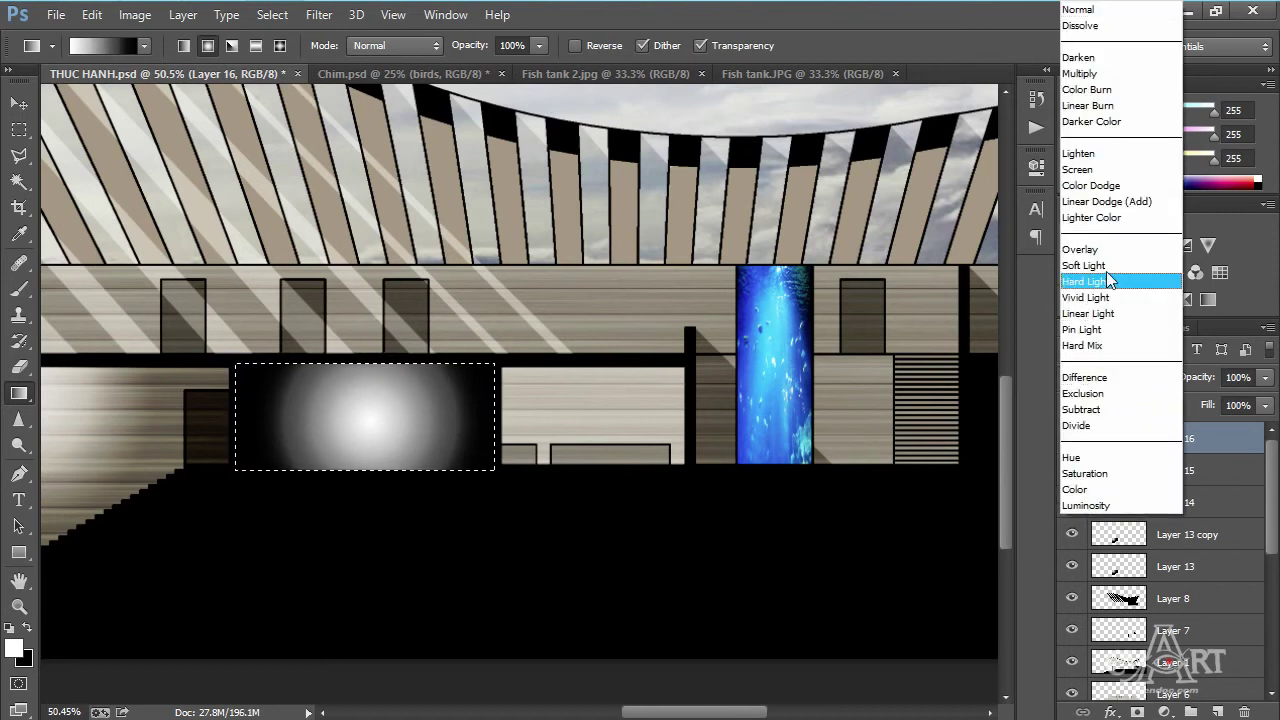
{"action": "left_click", "coordinate": [1106, 270]}
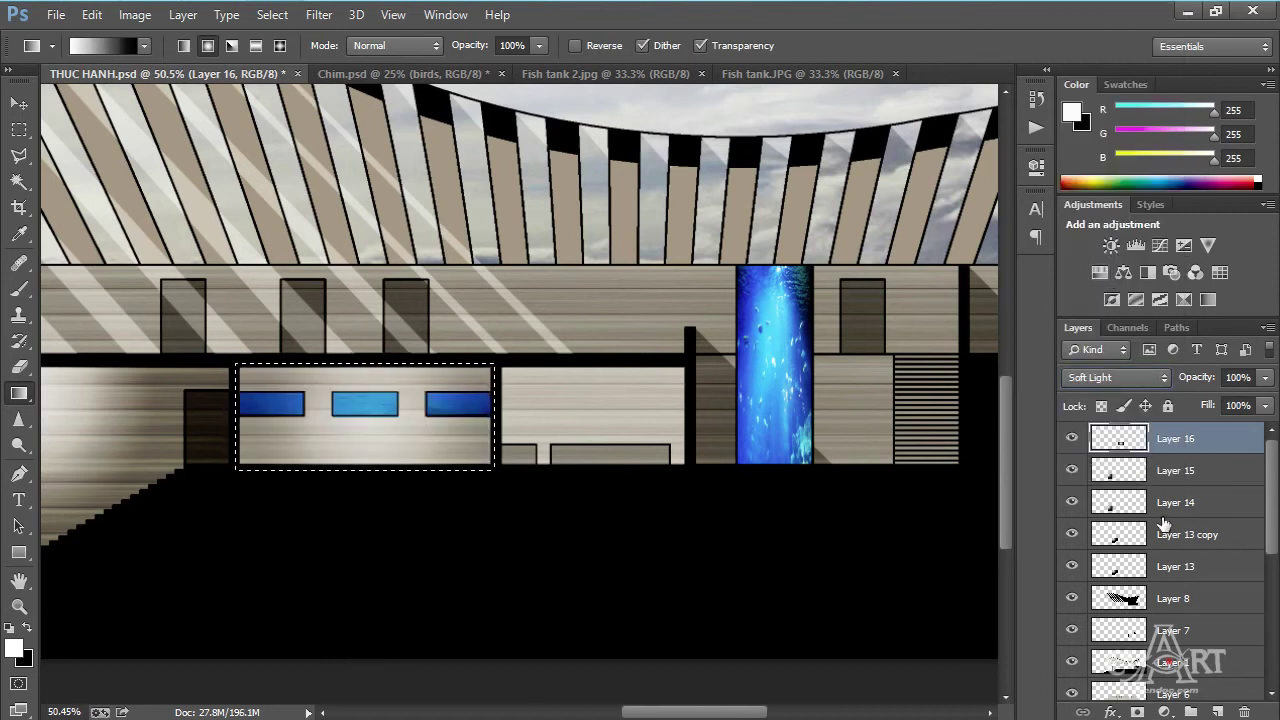
{"action": "key", "text": "ctrl+d"}
{"action": "key", "text": "ctrl+shift+alt+n"}
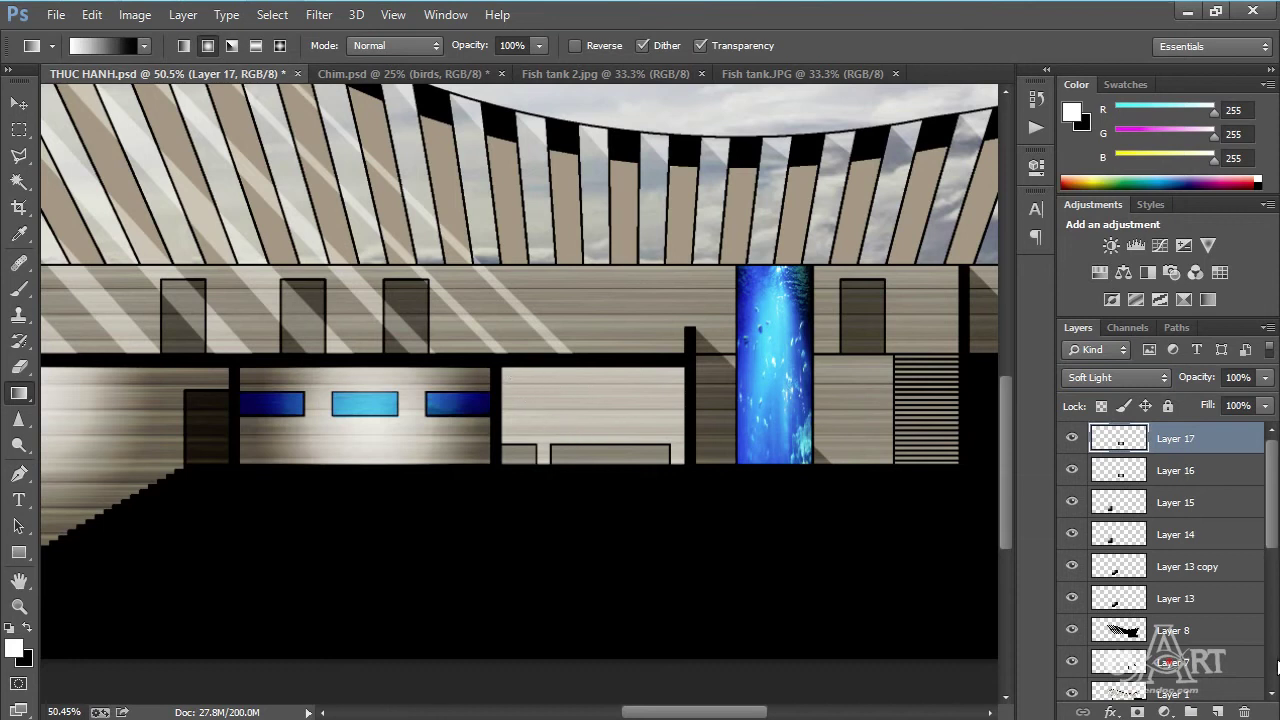
Add a doubled Soft Light radial glow to the room right of the windows.
{"action": "left_click", "coordinate": [1217, 711]}
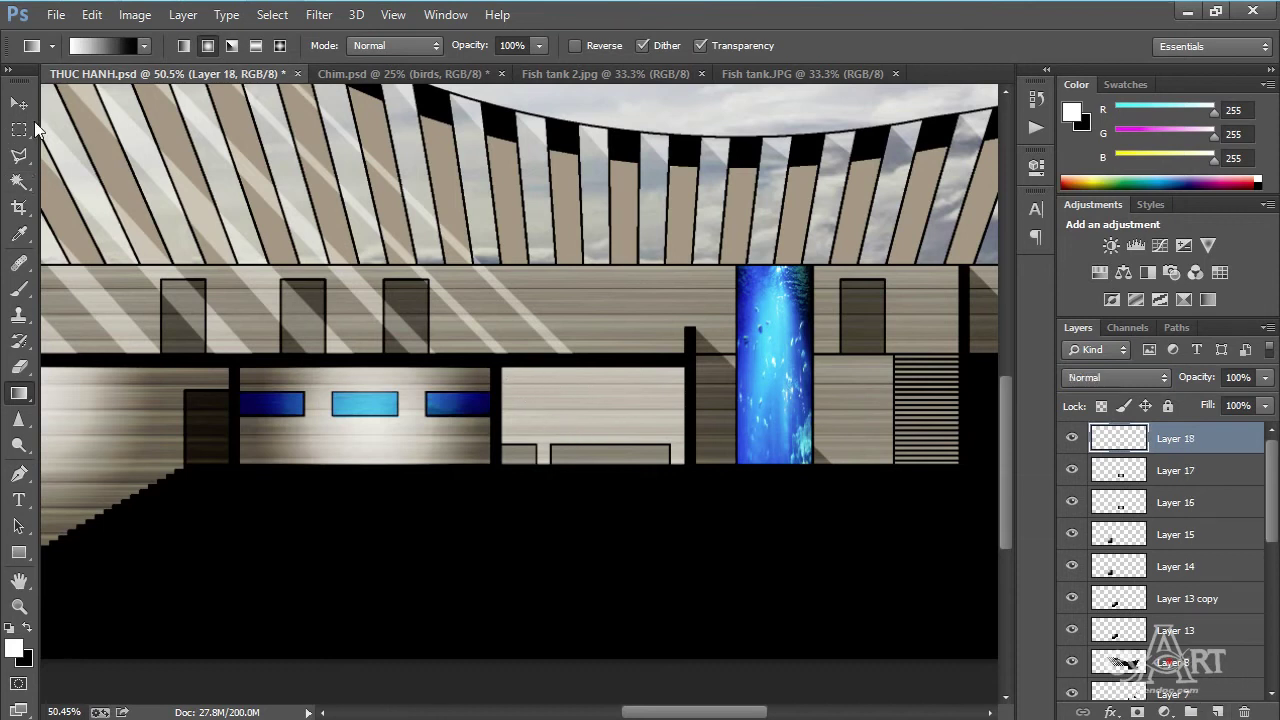
{"action": "left_click", "coordinate": [20, 129]}
{"action": "left_click_drag", "start_coordinate": [497, 365], "coordinate": [689, 467]}
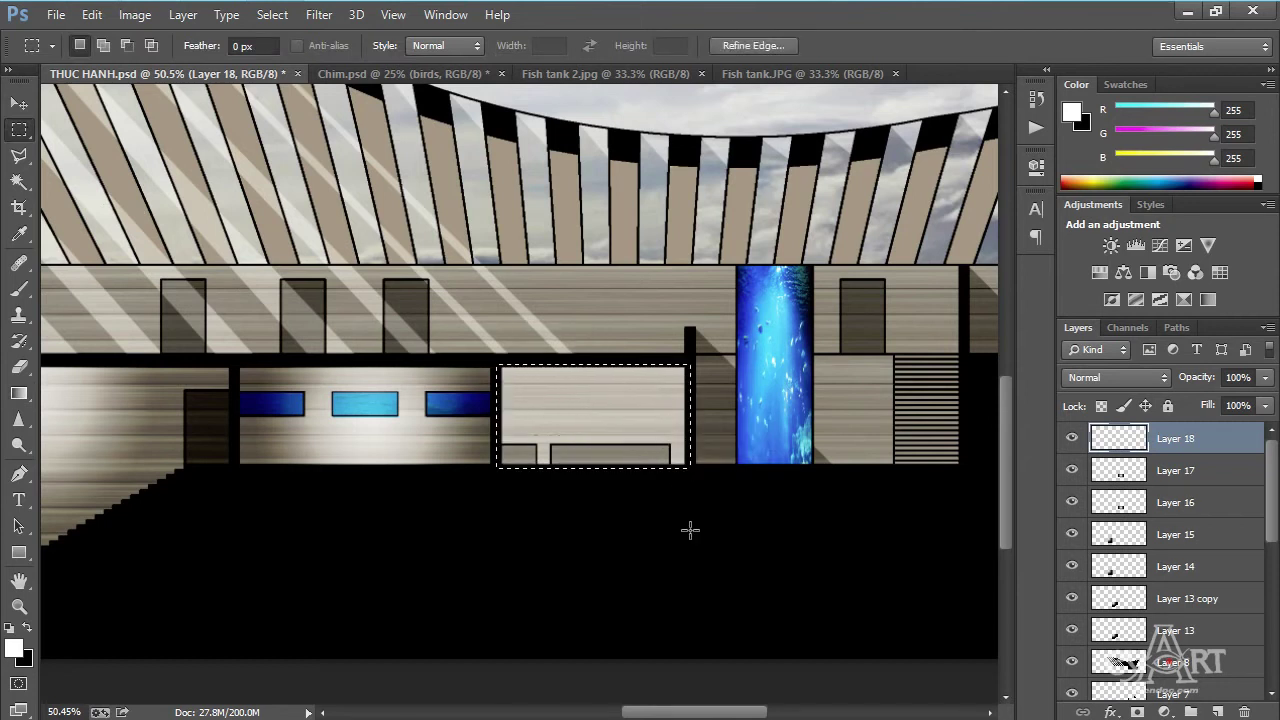
{"action": "left_click", "coordinate": [19, 393]}
{"action": "left_click_drag", "start_coordinate": [600, 411], "coordinate": [681, 368]}
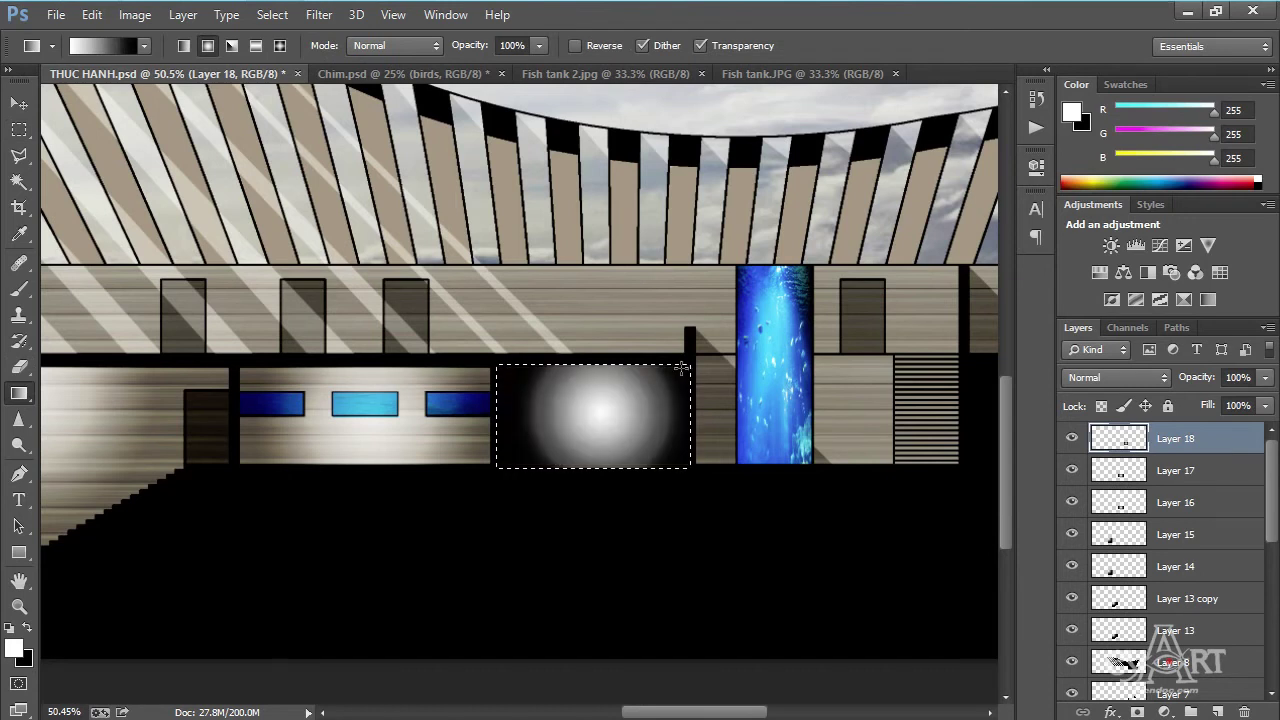
{"action": "left_click", "coordinate": [1118, 377]}
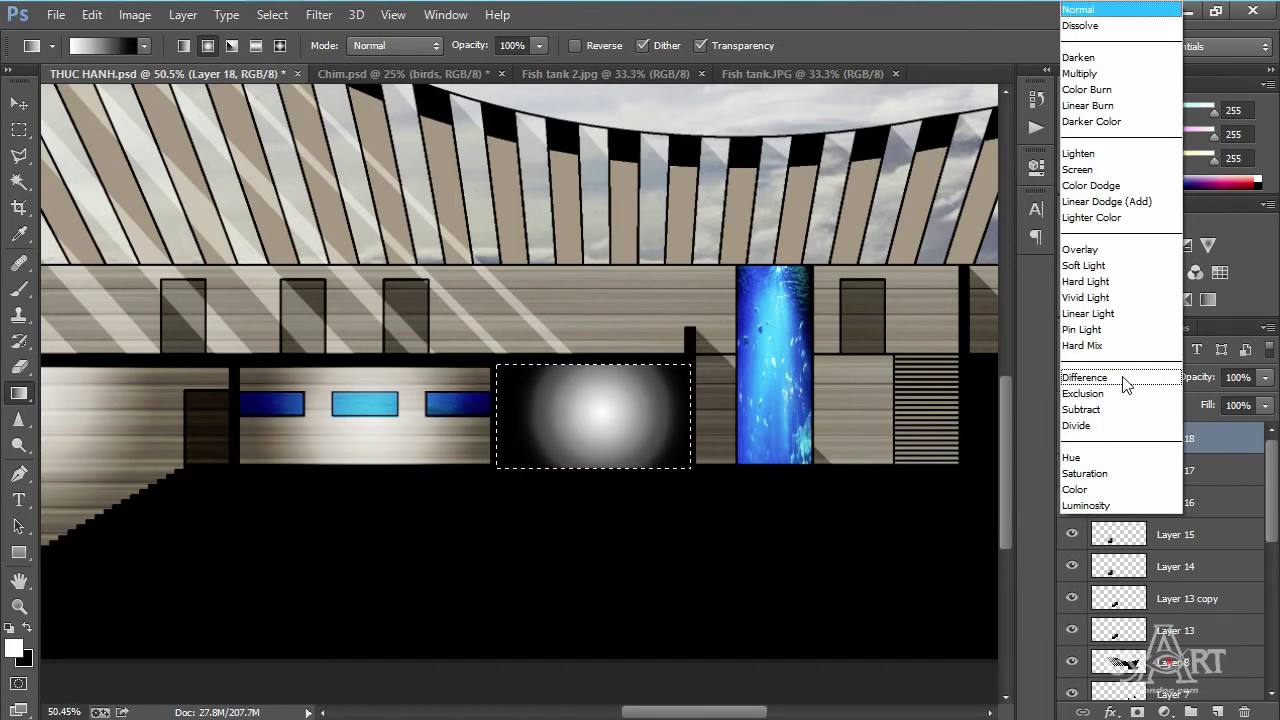
{"action": "left_click", "coordinate": [1090, 266]}
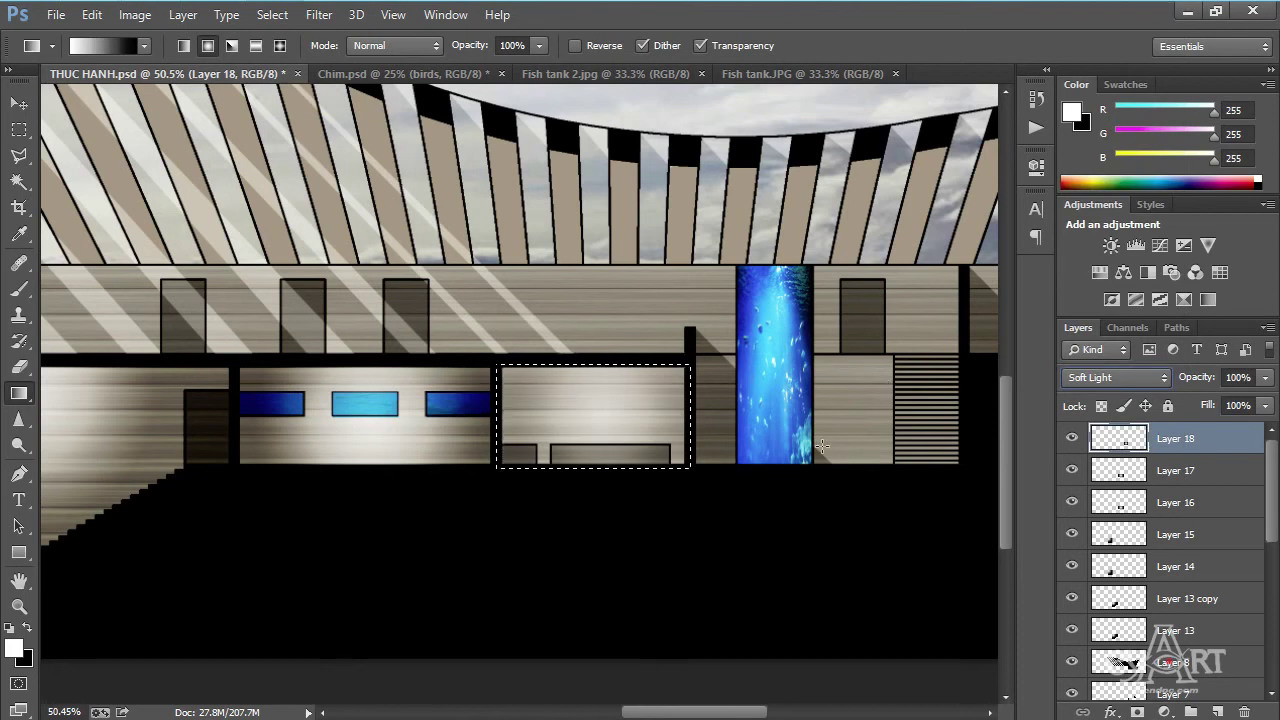
{"action": "key", "text": "ctrl+d"}
{"action": "key", "text": "ctrl+j"}
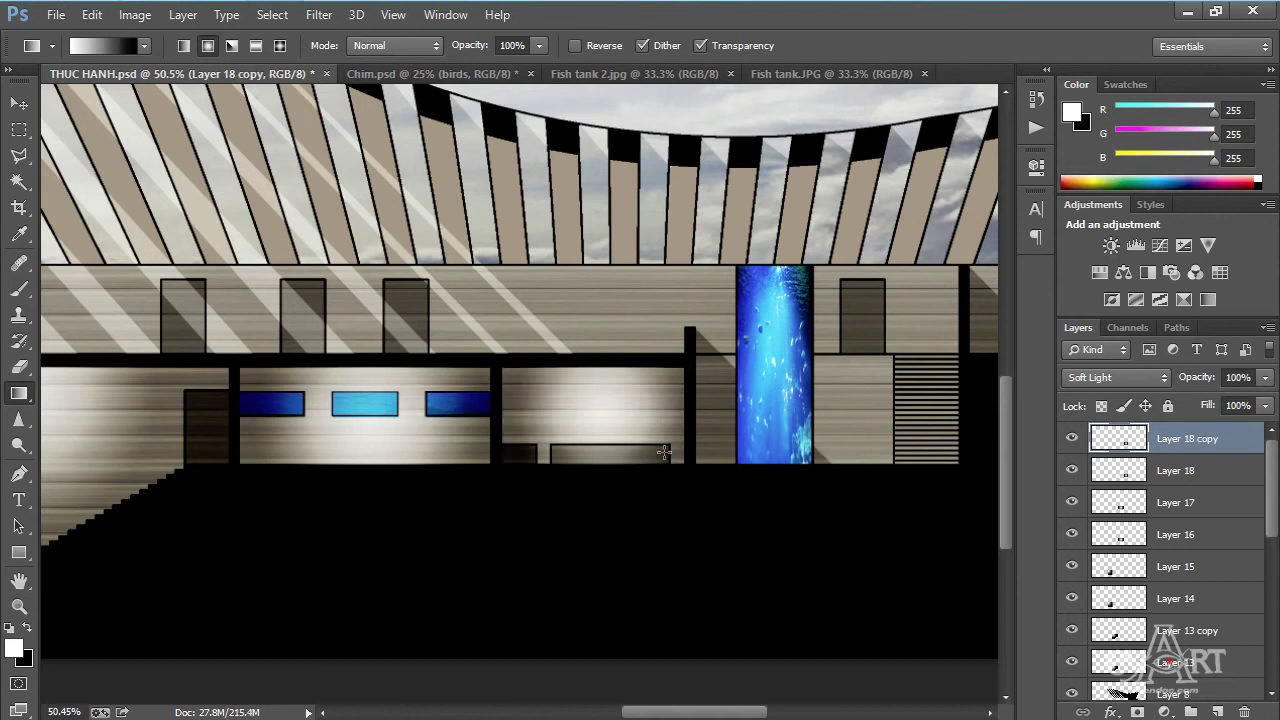
Fade the duplicated room glow and the windowed wall's second glow to about 76–78% opacity.
{"action": "scroll", "coordinate": [704, 415], "scroll_direction": "down", "scroll_amount": 3, "text": "alt"}
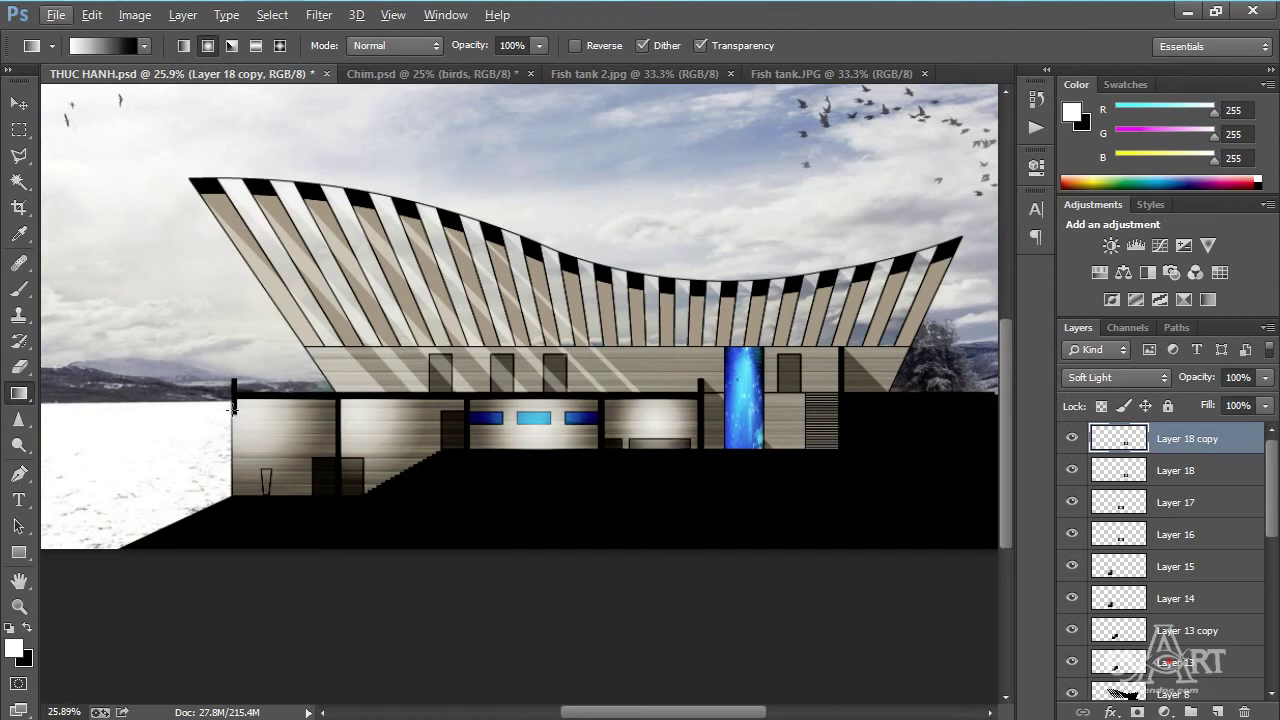
{"action": "left_click", "coordinate": [1265, 377]}
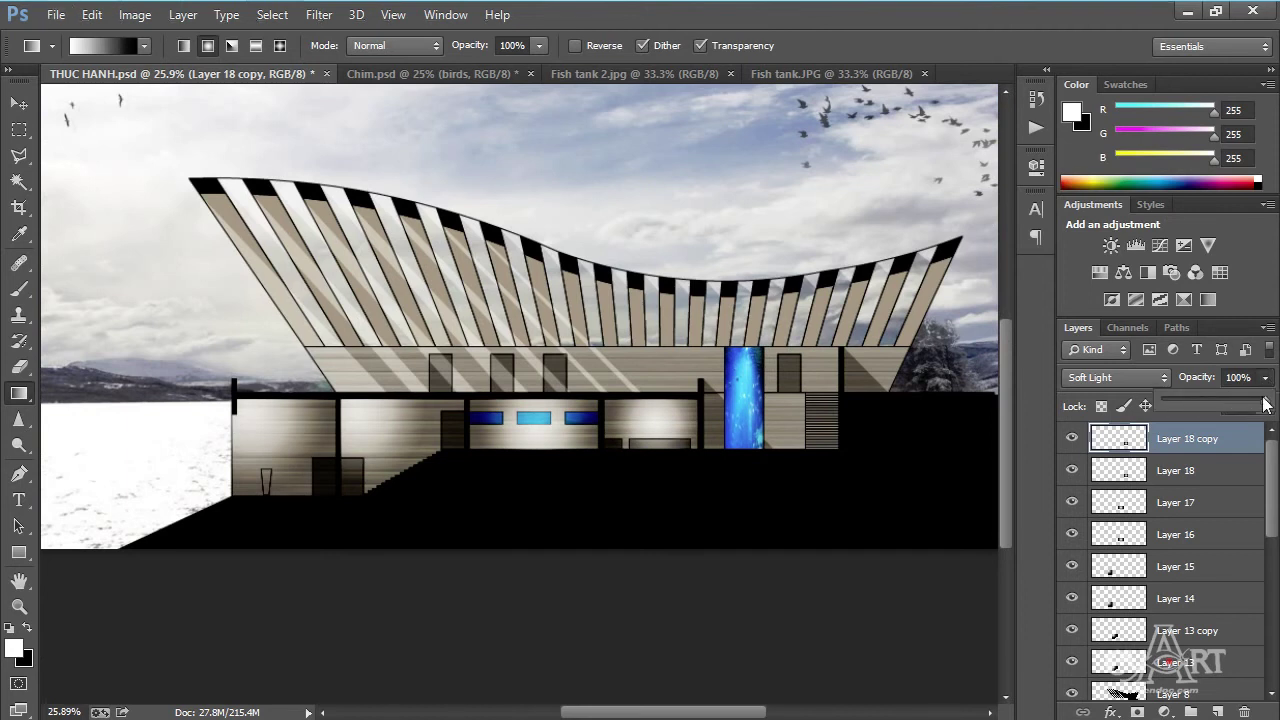
{"action": "left_click_drag", "start_coordinate": [1266, 405], "coordinate": [1245, 412]}
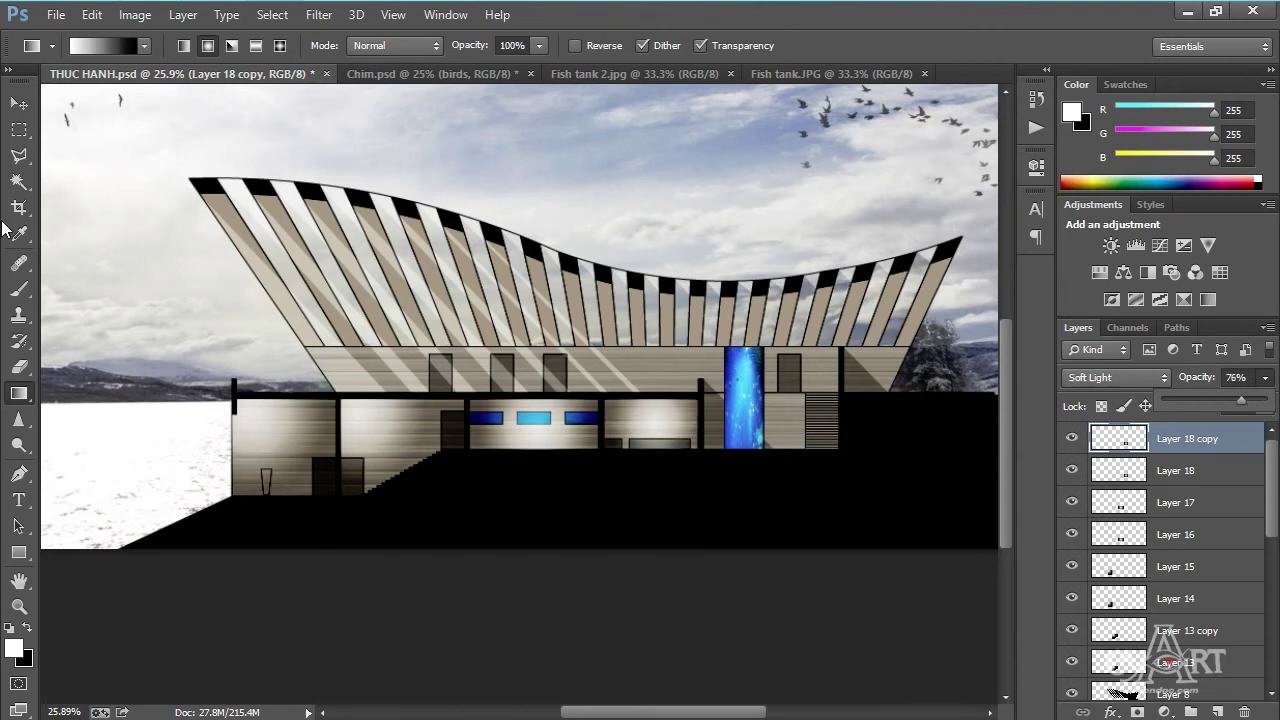
{"action": "left_click", "coordinate": [18, 103]}
{"action": "left_click", "coordinate": [705, 465]}
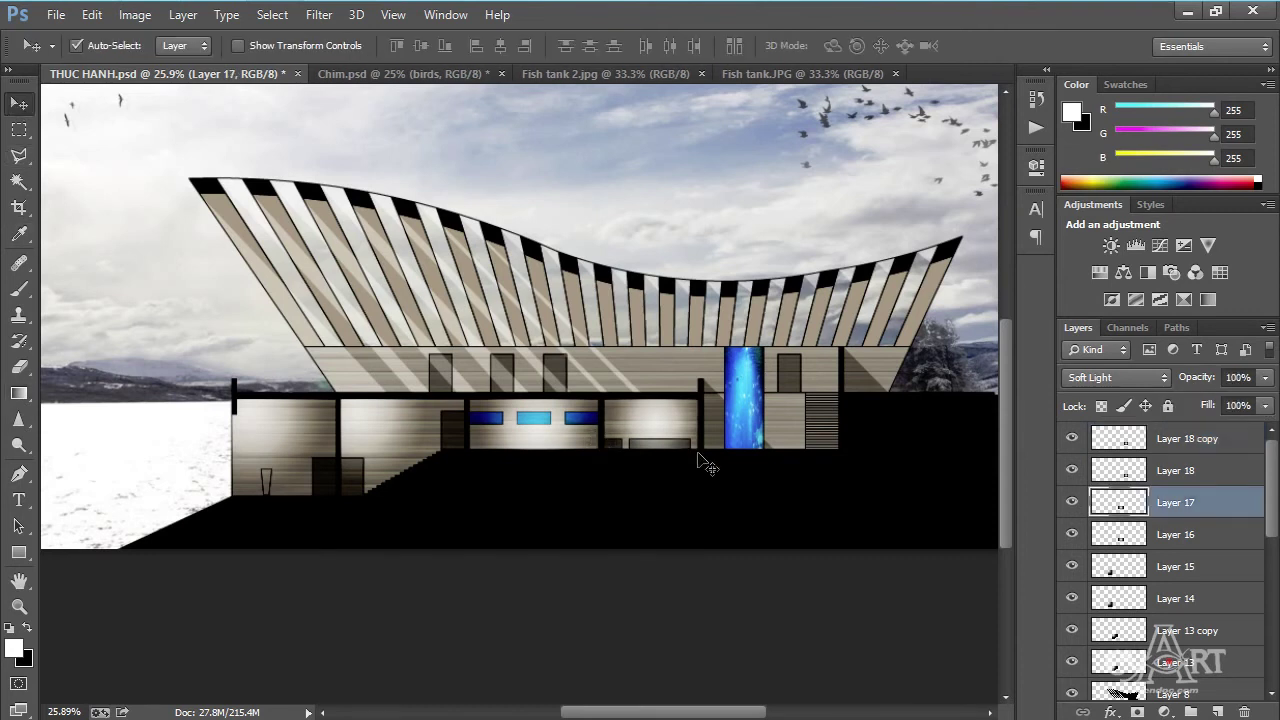
{"action": "left_click", "coordinate": [1265, 377]}
{"action": "left_click_drag", "start_coordinate": [1265, 401], "coordinate": [1245, 413]}
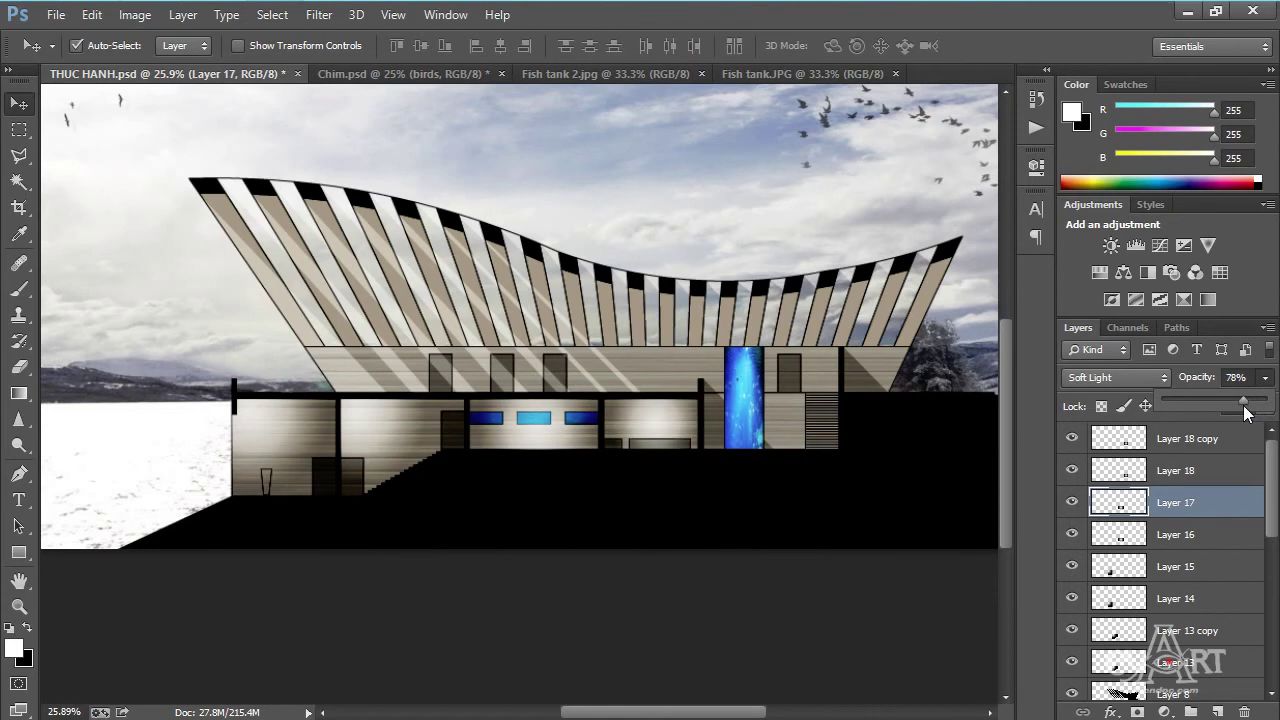
{"action": "left_click", "coordinate": [514, 401]}
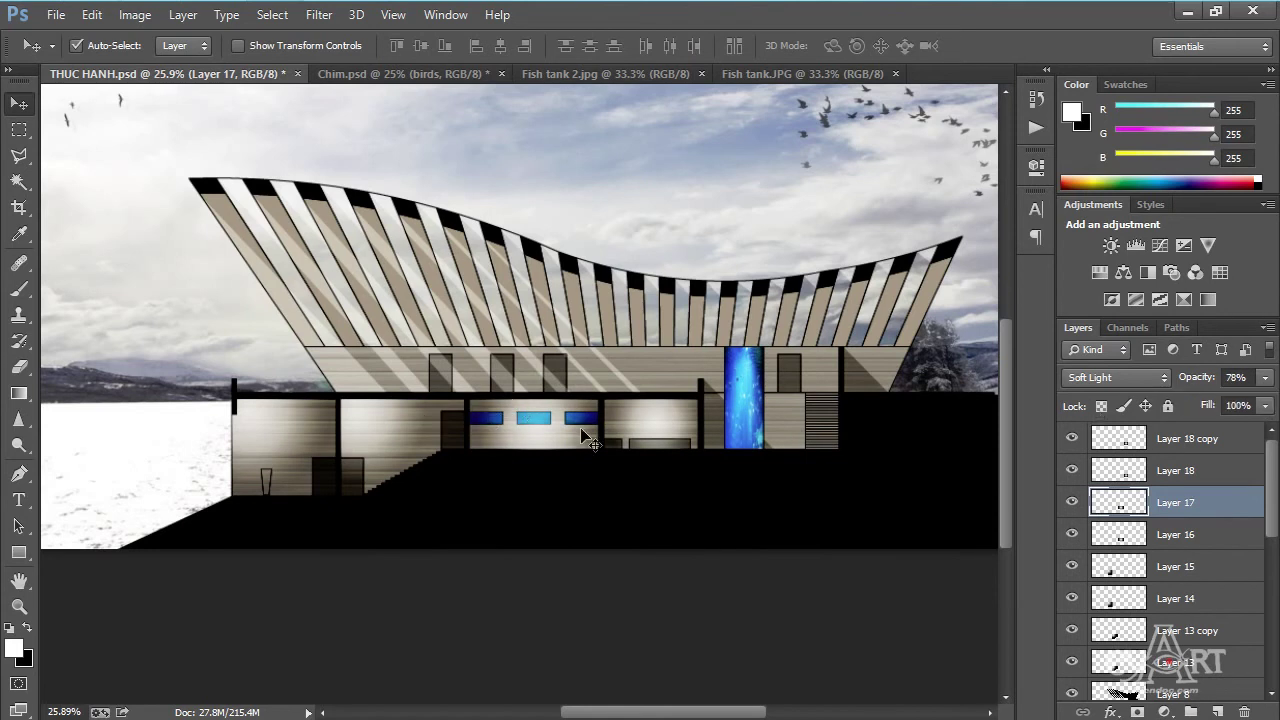
{"action": "scroll", "coordinate": [514, 401], "scroll_direction": "up", "scroll_amount": 1}
{"action": "scroll", "coordinate": [514, 401], "scroll_direction": "up", "scroll_amount": 1}
{"action": "scroll", "coordinate": [500, 395], "scroll_direction": "up", "scroll_amount": 1}
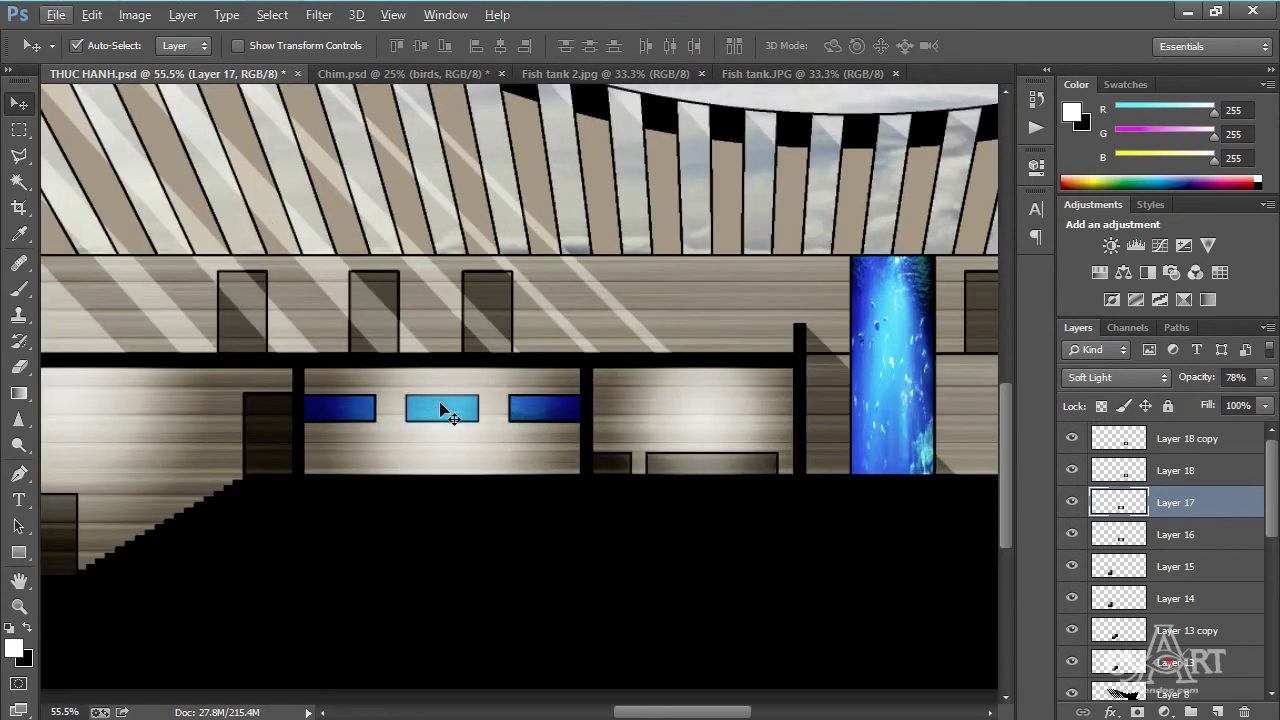
{"action": "left_click", "coordinate": [20, 134]}
{"action": "scroll", "coordinate": [397, 452], "scroll_direction": "up", "scroll_amount": 1}
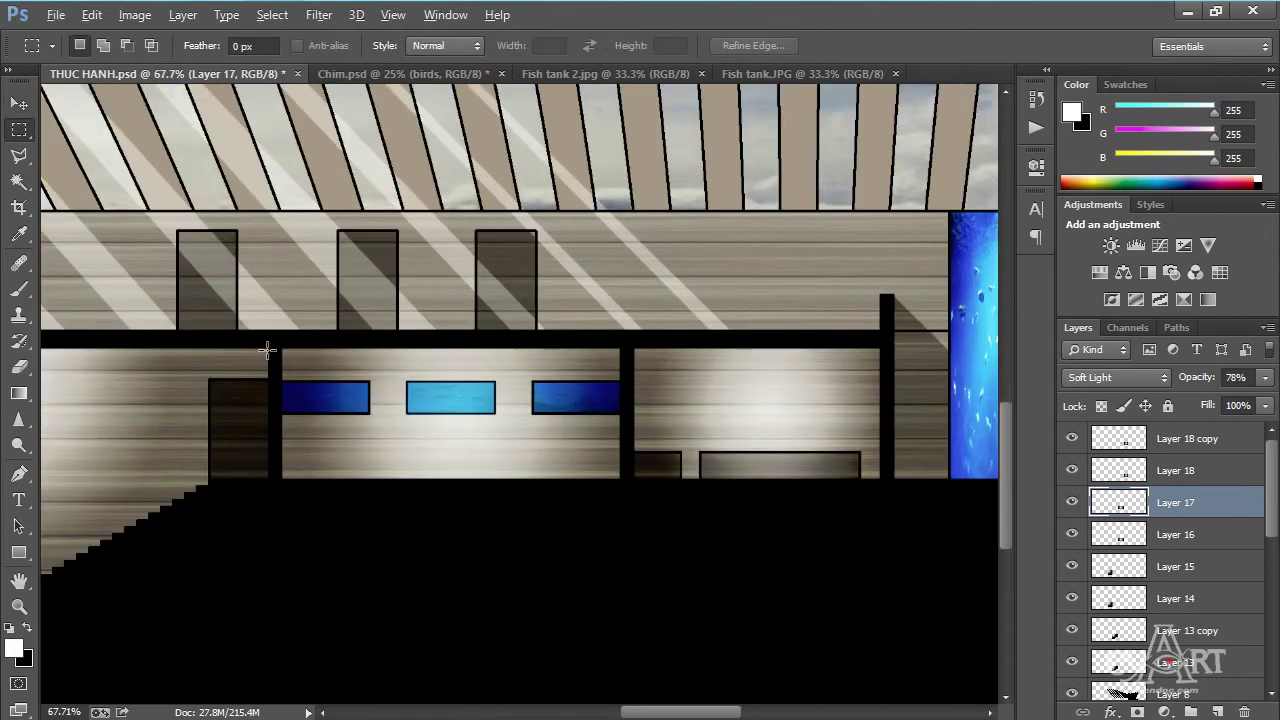
Select the gallery wall across both rooms and set the foreground colour to yellow #eeb900.
{"action": "left_click_drag", "start_coordinate": [279, 346], "coordinate": [884, 482]}
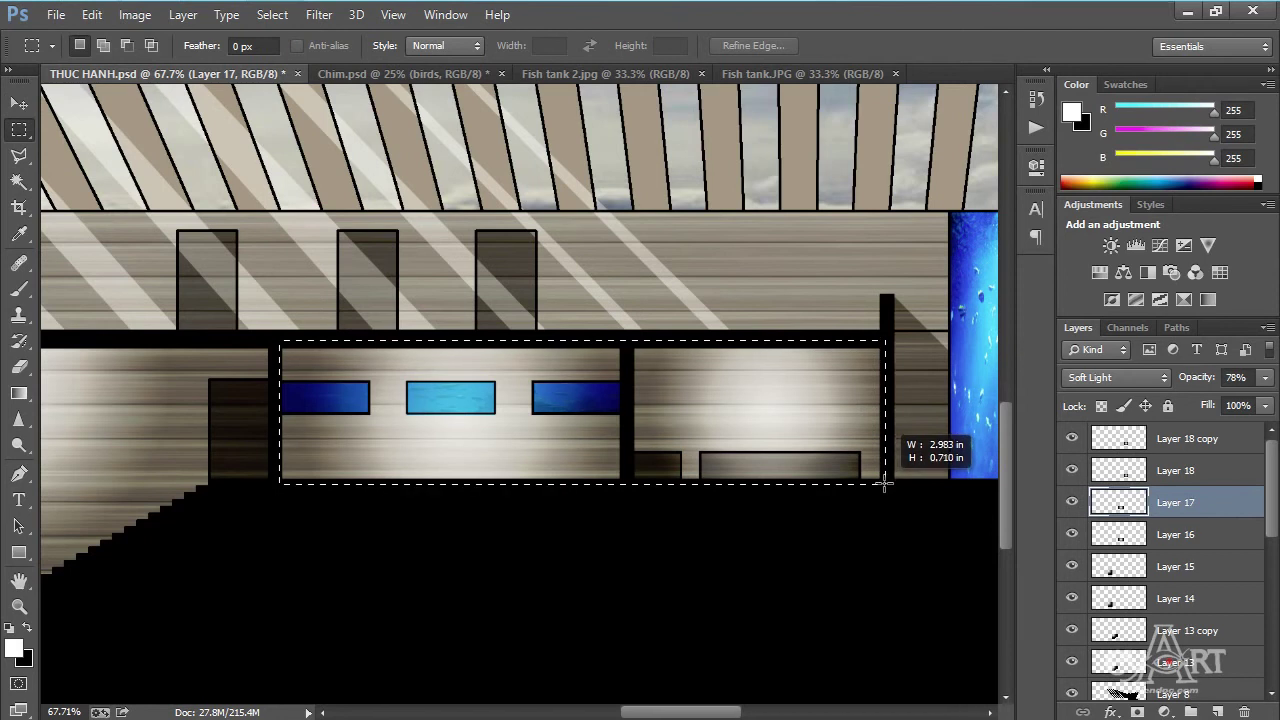
{"action": "left_click_drag", "start_coordinate": [884, 482], "coordinate": [884, 482]}
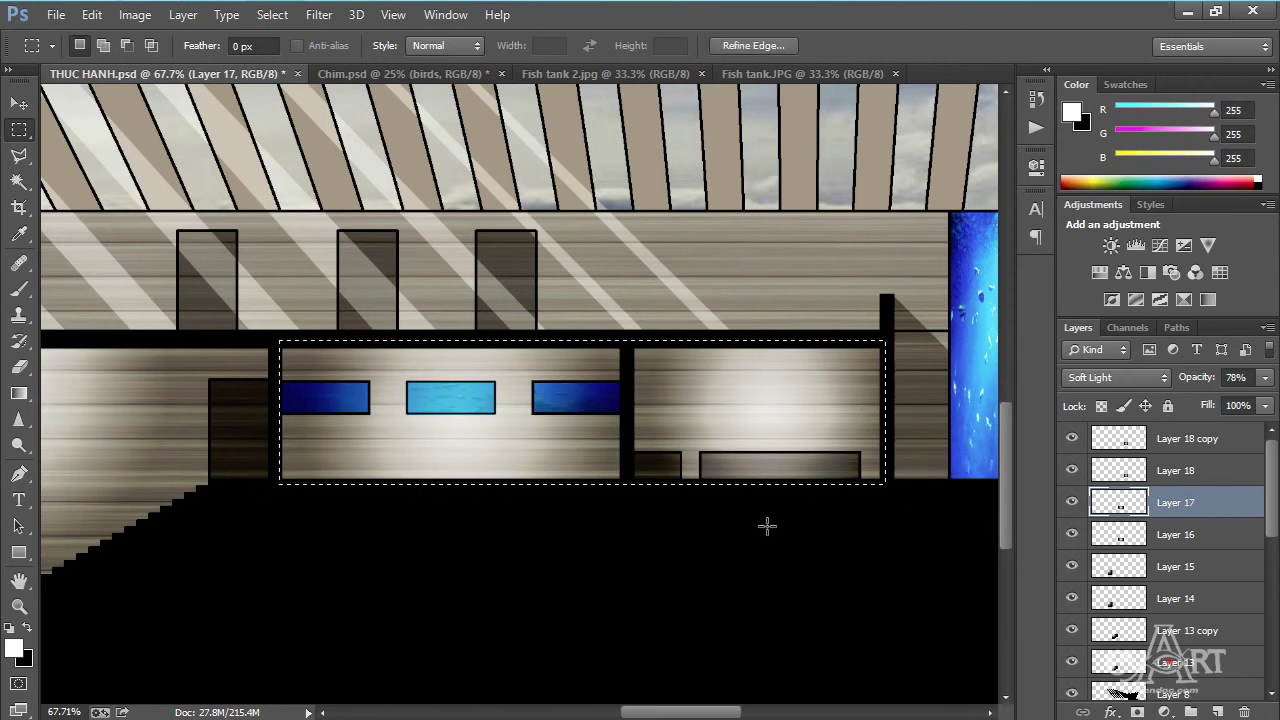
{"action": "left_click", "coordinate": [20, 393]}
{"action": "left_click", "coordinate": [15, 648]}
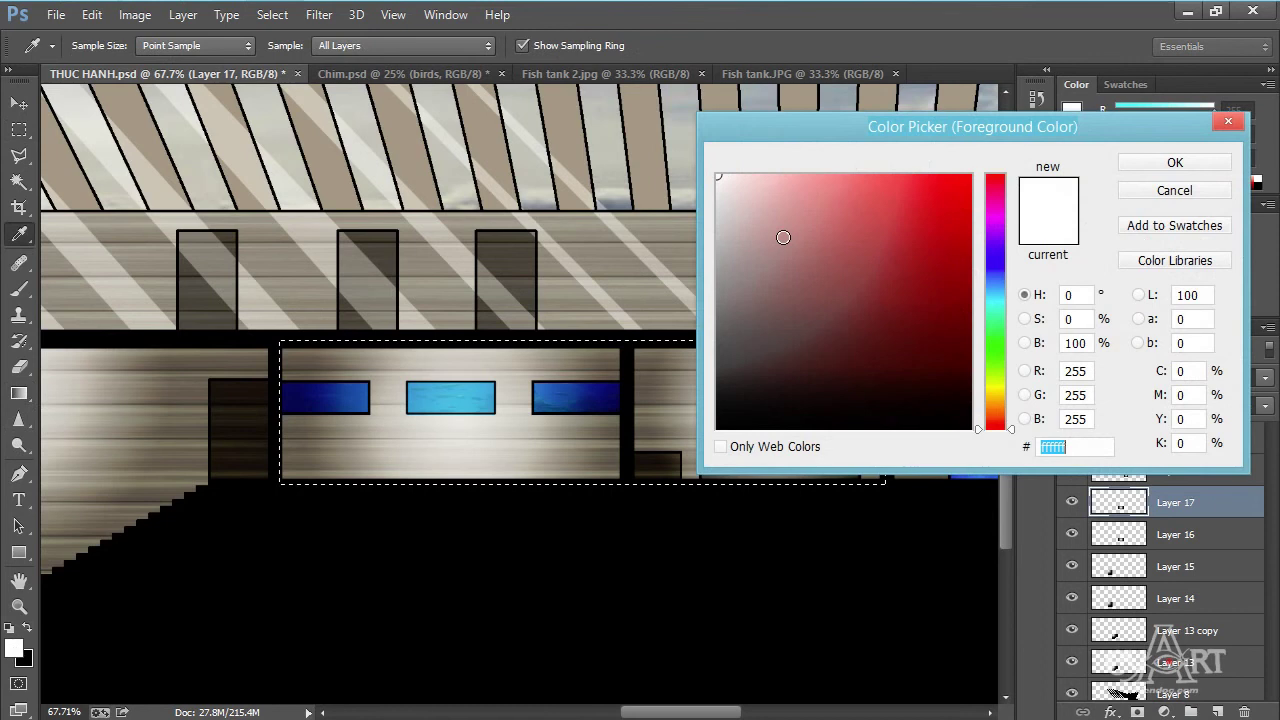
{"action": "left_click_drag", "start_coordinate": [1000, 406], "coordinate": [1000, 397]}
{"action": "left_click_drag", "start_coordinate": [928, 224], "coordinate": [968, 190]}
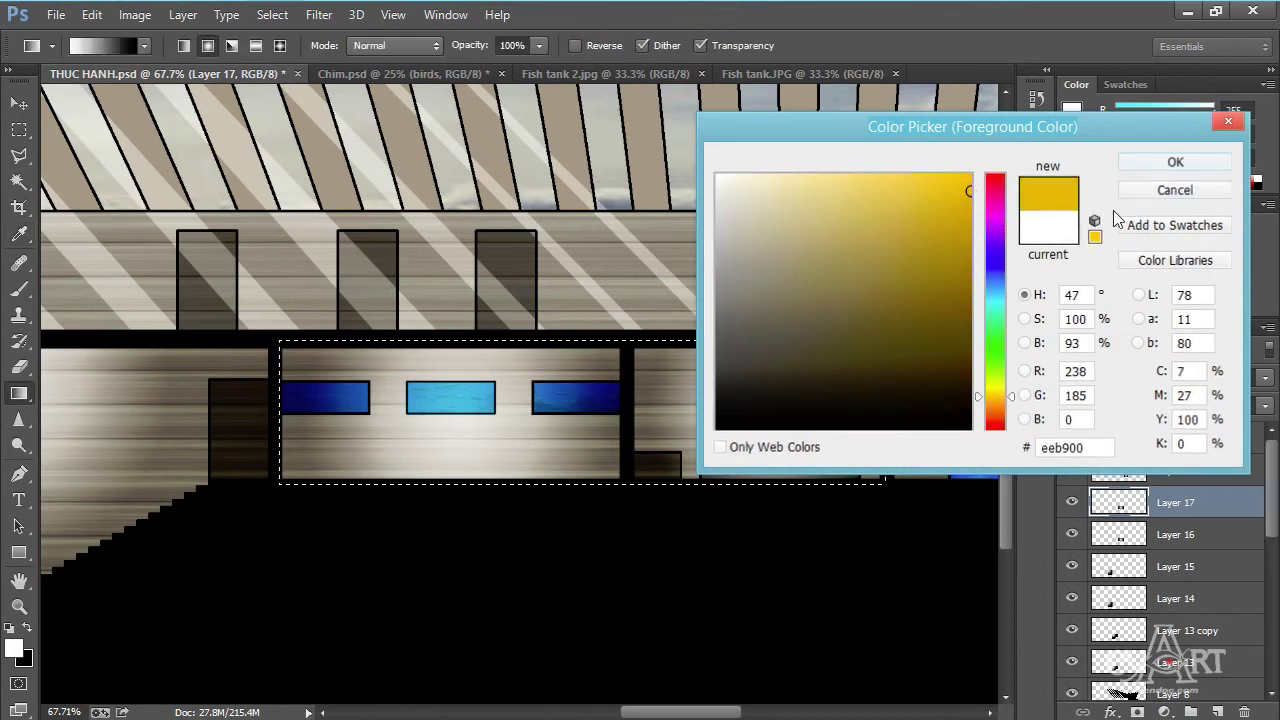
{"action": "left_click", "coordinate": [1175, 162]}
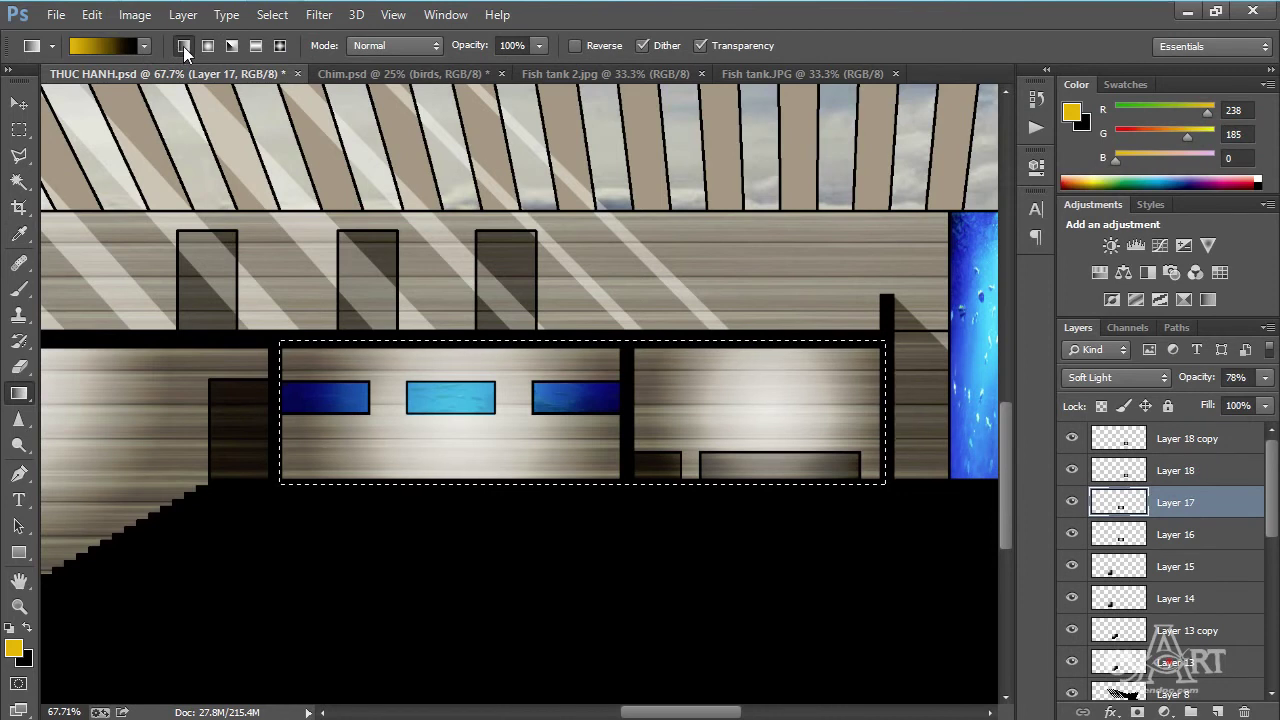
Try a vertical gradient on Layer 17, undo it, and select Layer 18 copy.
{"action": "left_click_drag", "start_coordinate": [577, 509], "coordinate": [575, 337]}
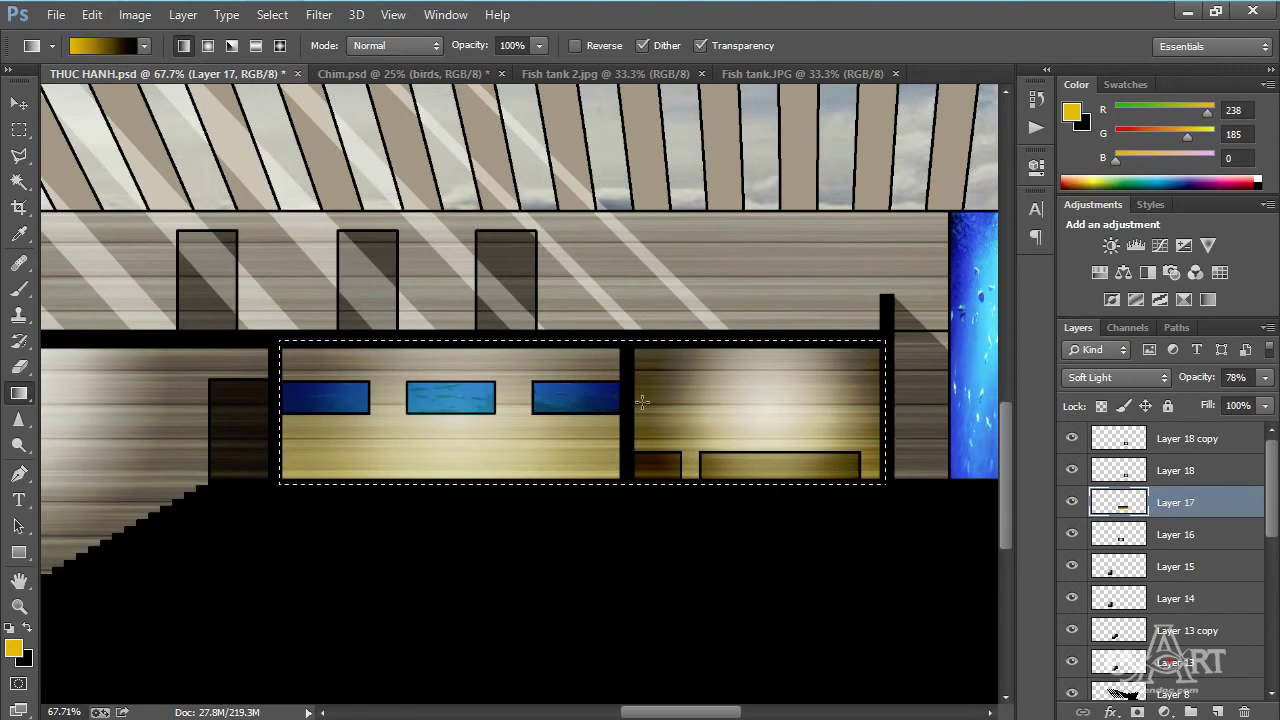
{"action": "key", "text": "ctrl+z"}
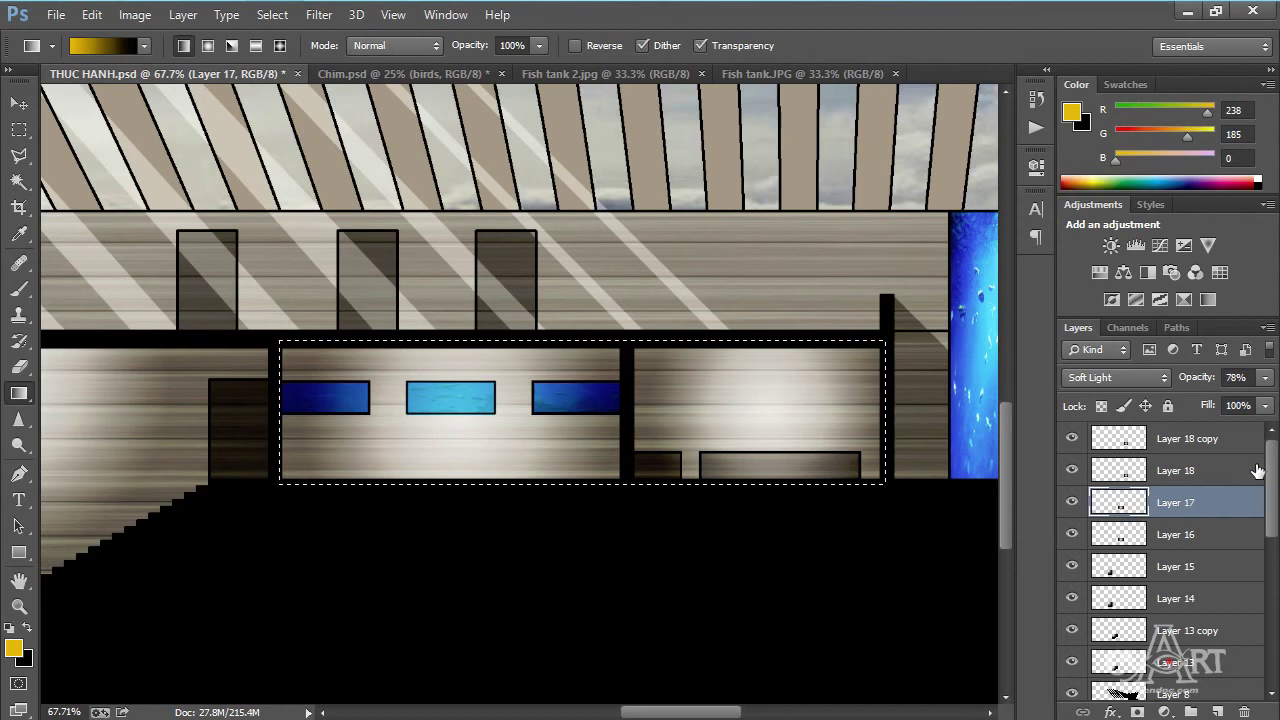
{"action": "left_click", "coordinate": [1240, 440]}
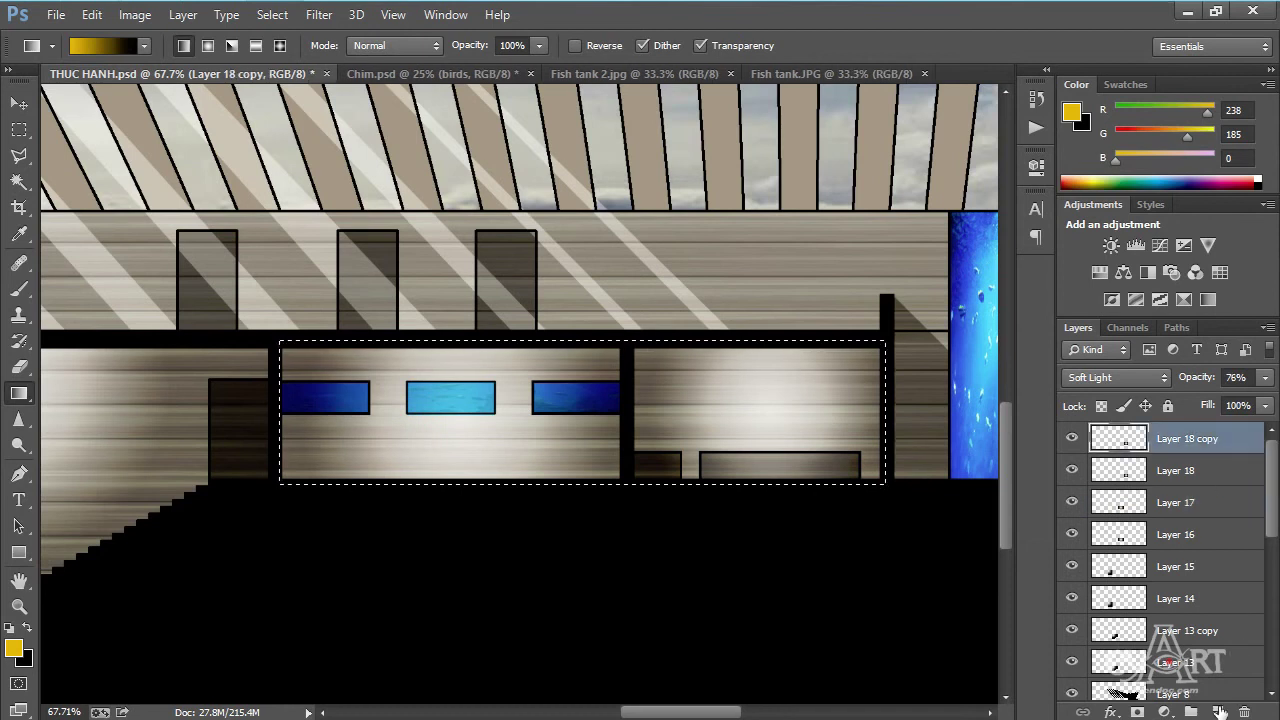
Fill new Layer 19 with a yellow-to-black gradient in Soft Light, then deselect.
{"action": "left_click", "coordinate": [1217, 711]}
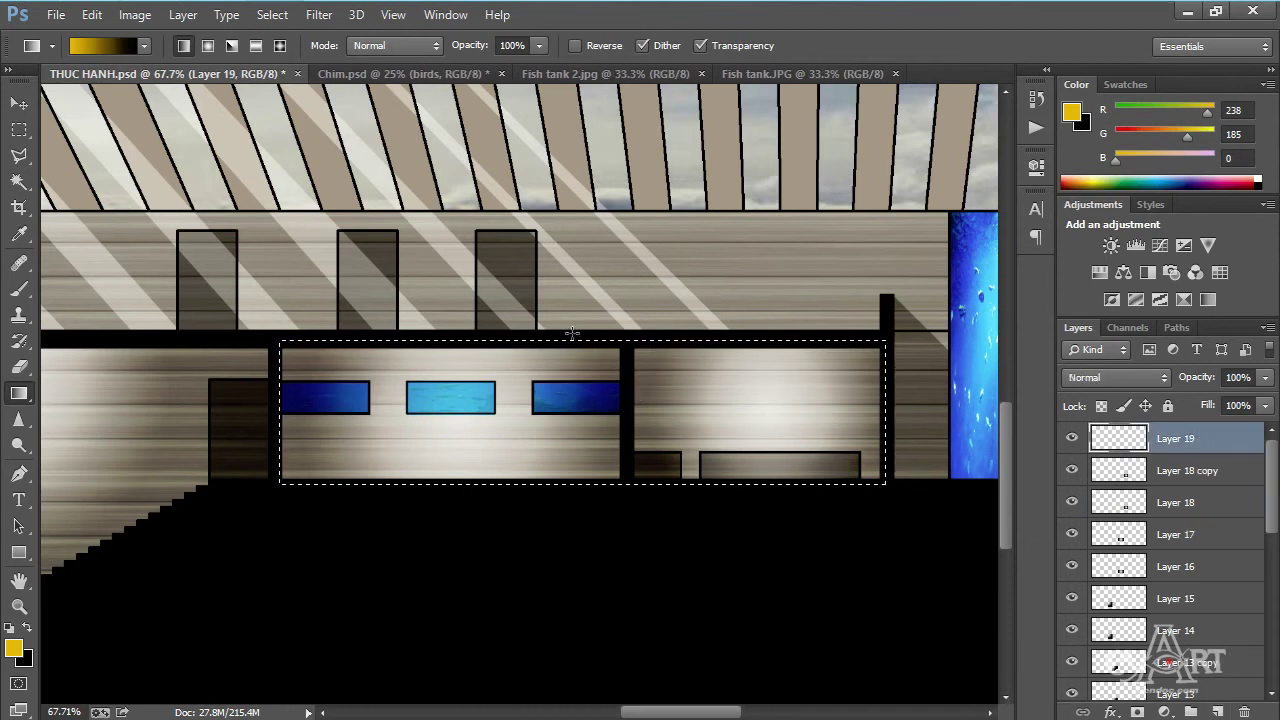
{"action": "left_click_drag", "start_coordinate": [569, 497], "coordinate": [569, 500]}
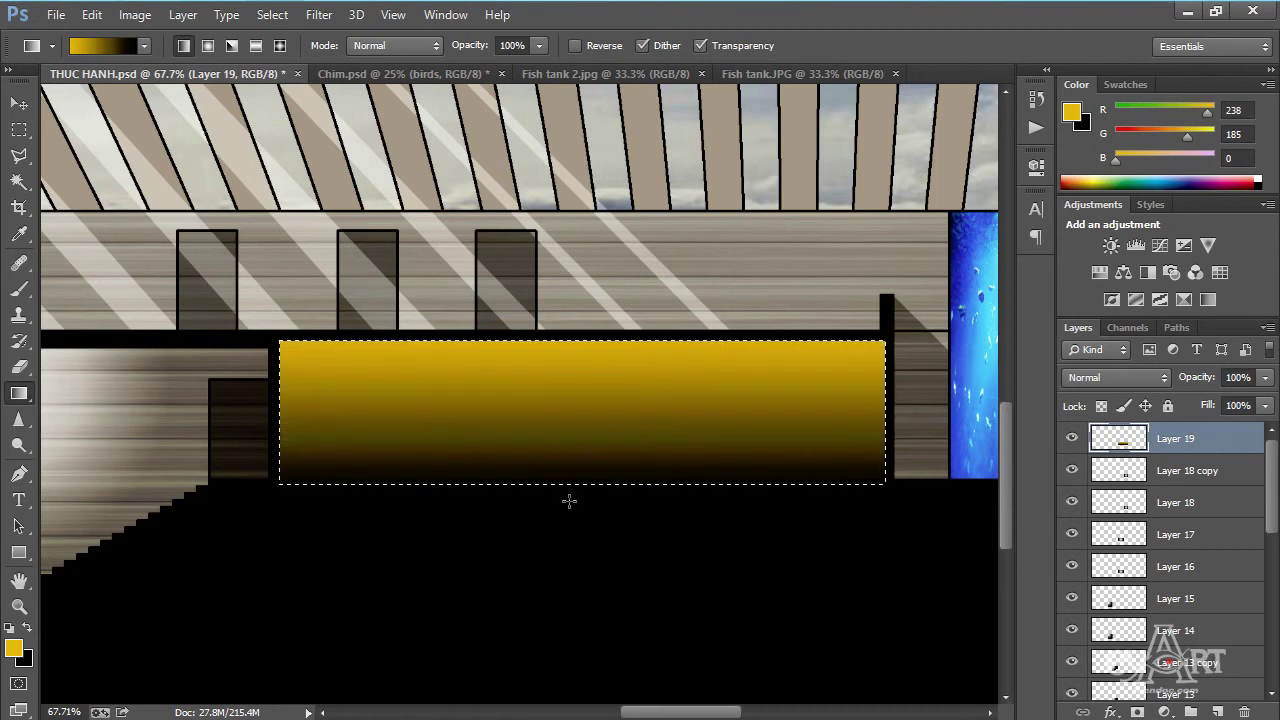
{"action": "left_click", "coordinate": [1137, 381]}
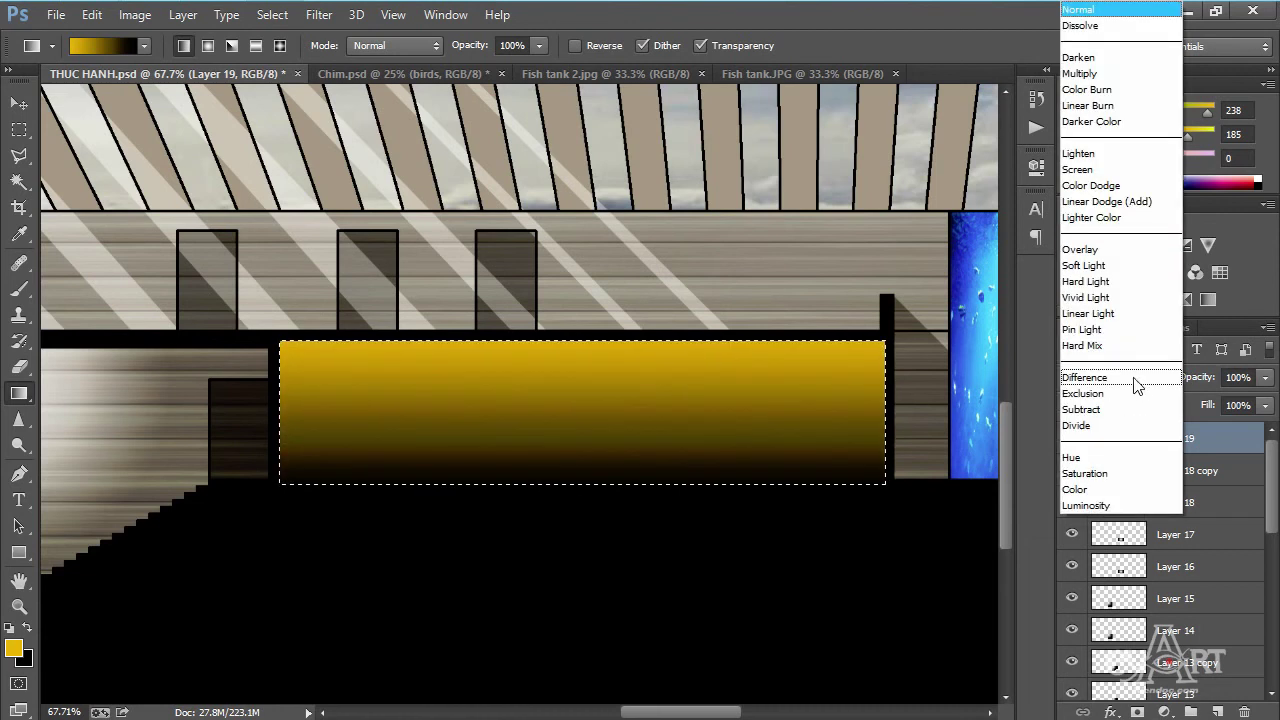
{"action": "left_click", "coordinate": [1088, 265]}
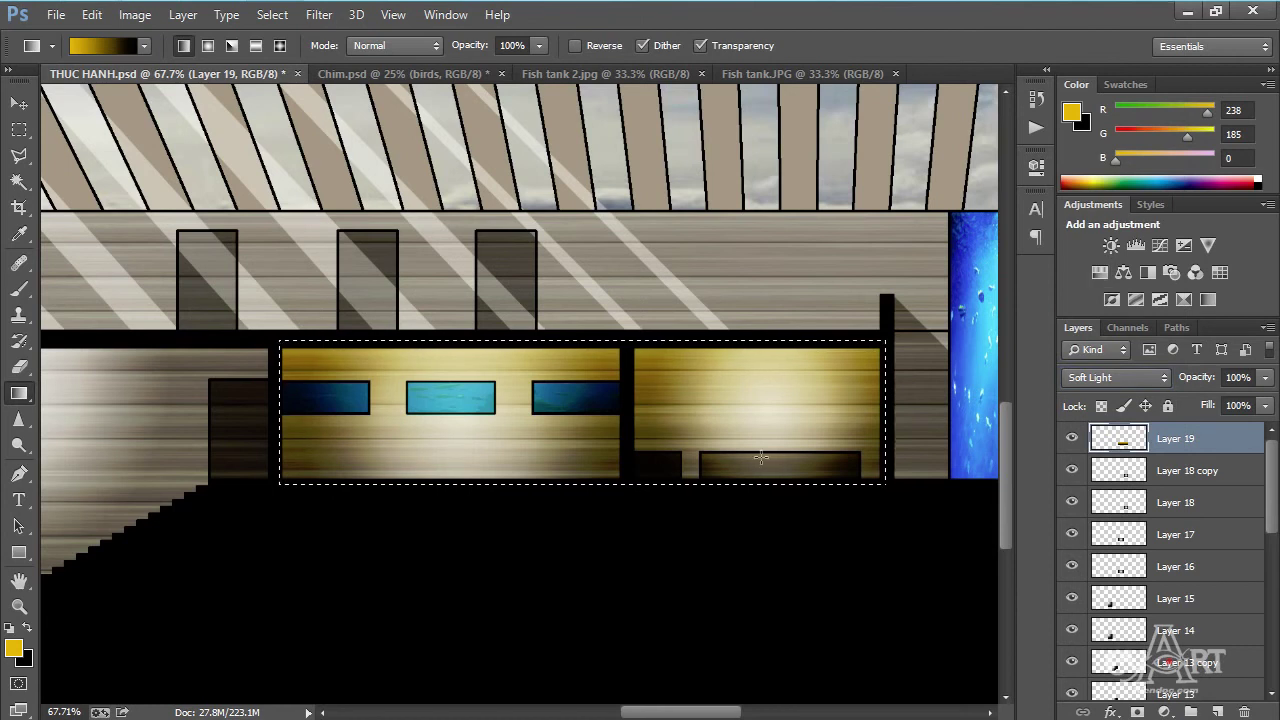
{"action": "key", "text": "ctrl+d"}
Lower Layer 19's opacity to 59%.
{"action": "scroll", "coordinate": [686, 419], "scroll_direction": "down", "scroll_amount": 5}
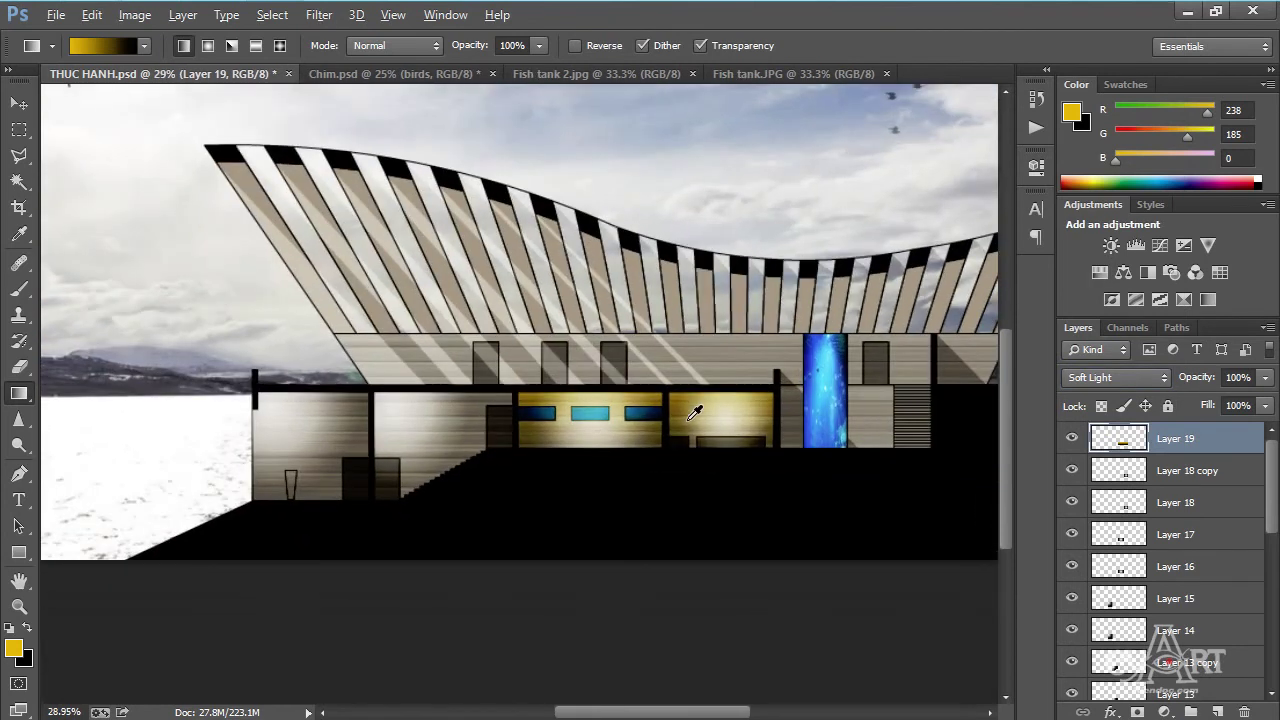
{"action": "left_click", "coordinate": [1261, 381]}
{"action": "left_click_drag", "start_coordinate": [1265, 402], "coordinate": [1238, 405]}
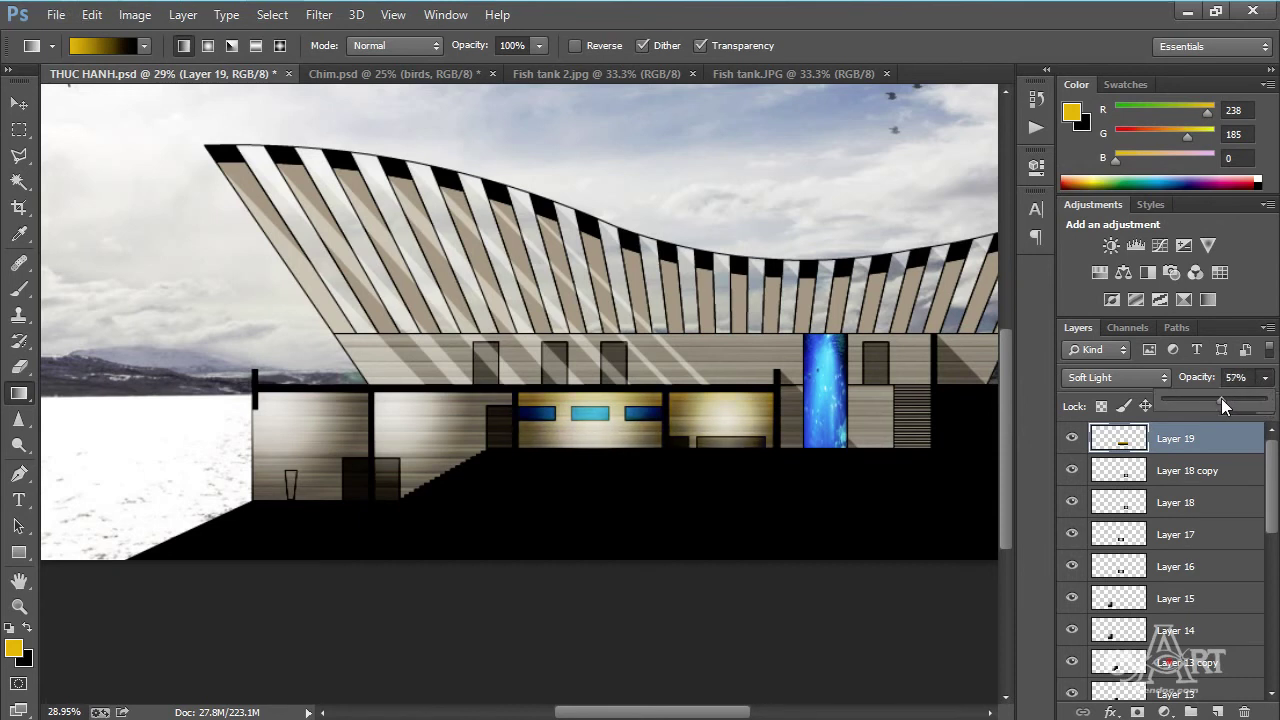
{"action": "left_click", "coordinate": [769, 397]}
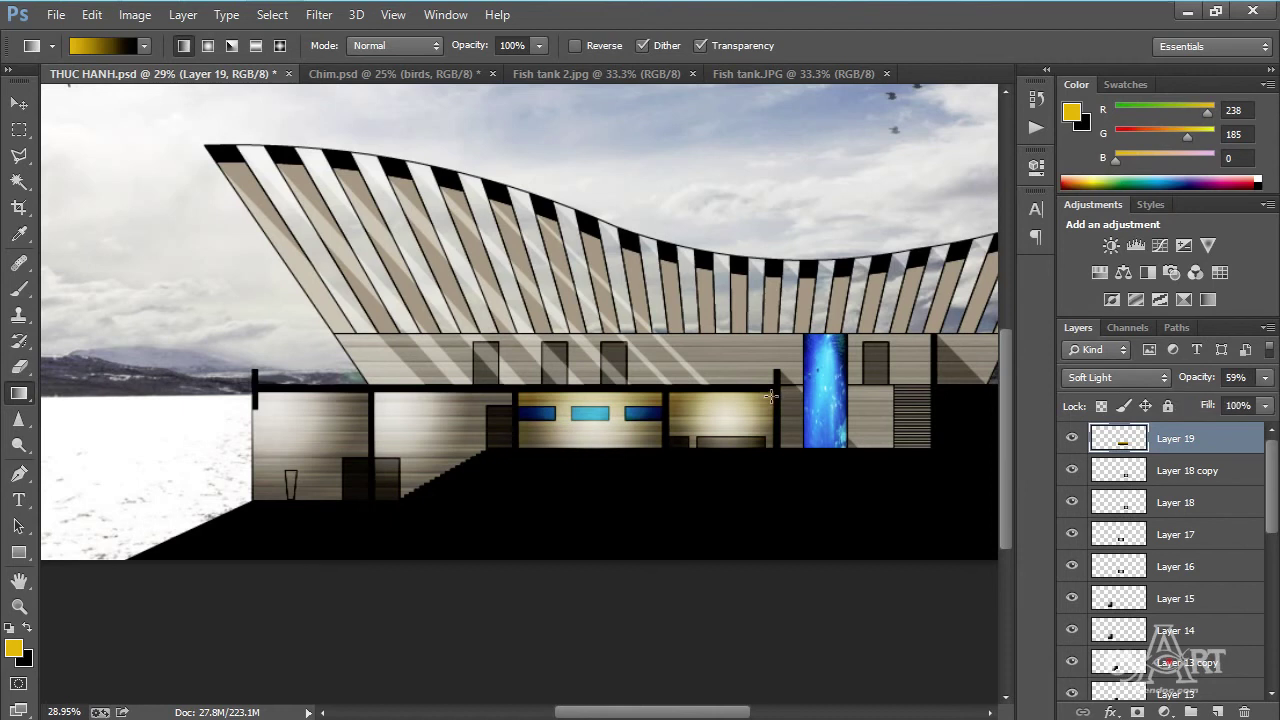
{"action": "scroll", "coordinate": [351, 333], "scroll_direction": "down", "scroll_amount": 2}
{"action": "scroll", "coordinate": [400, 337], "scroll_direction": "down", "scroll_amount": 3}
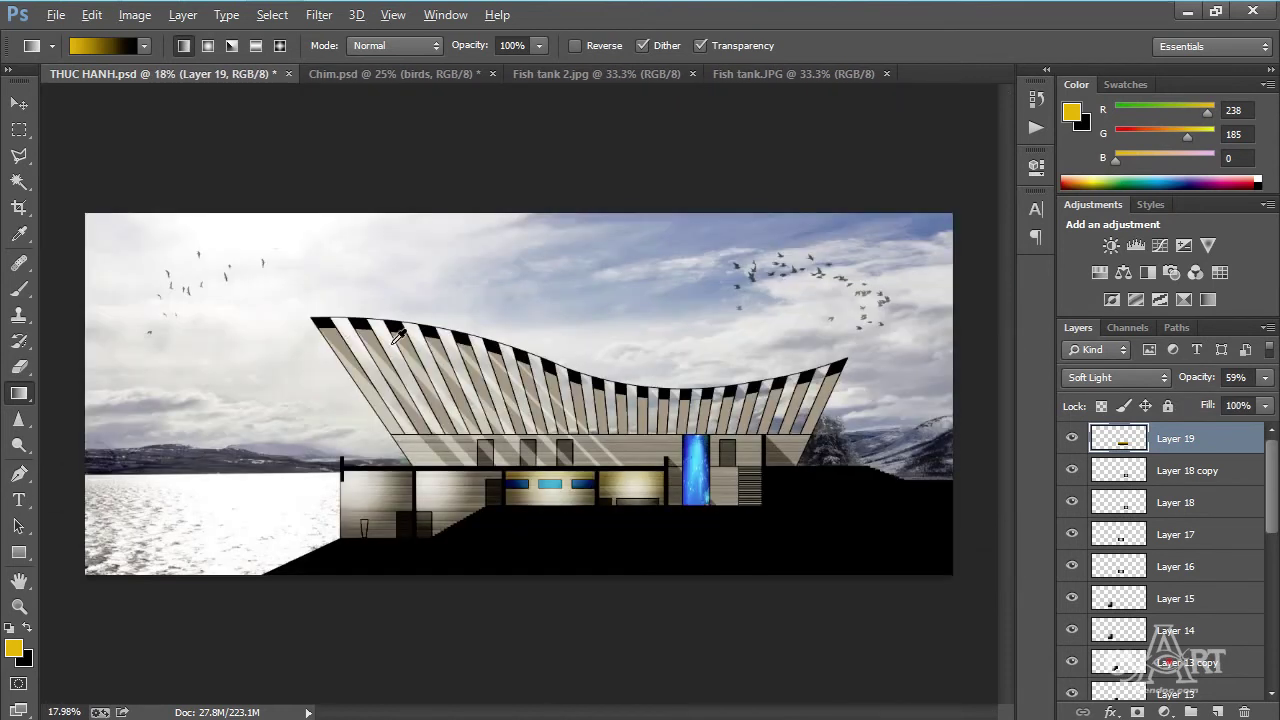
{"action": "scroll", "coordinate": [485, 357], "scroll_direction": "up", "scroll_amount": 1}
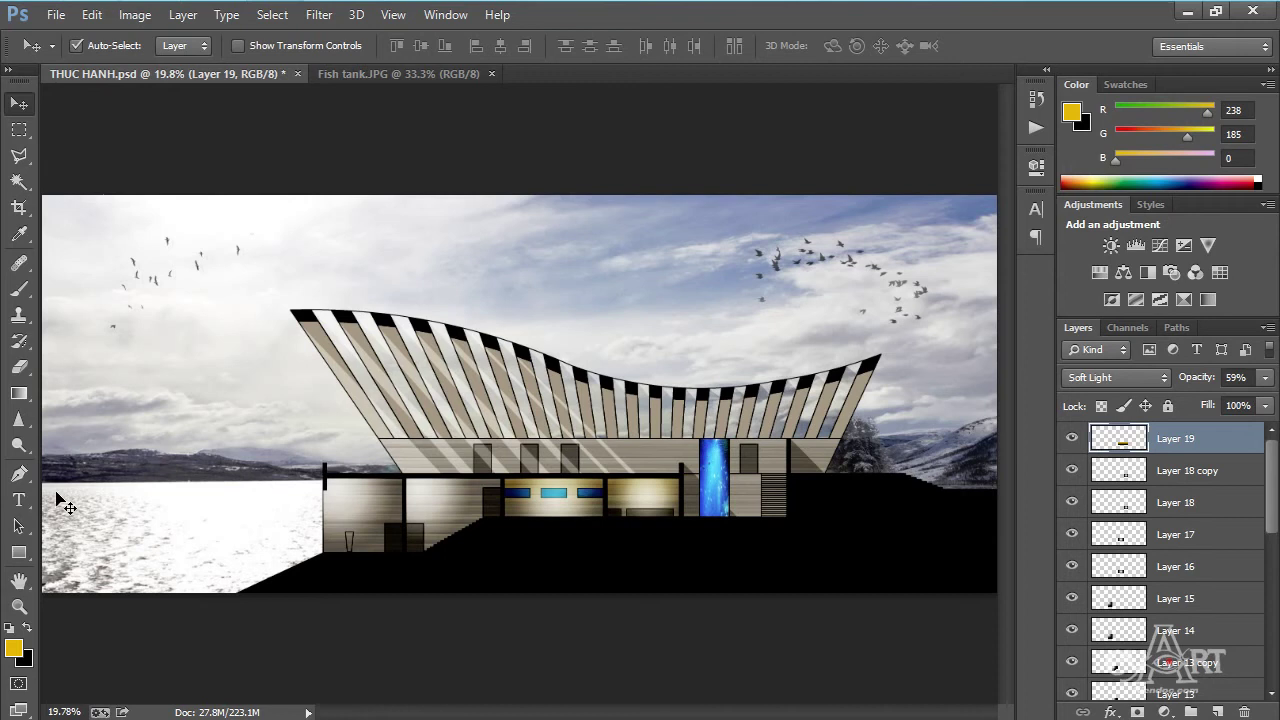
Bring Fish tank.JPG into THUC HANH.psd and position it over the lower-left sea area.
{"action": "left_click", "coordinate": [418, 73]}
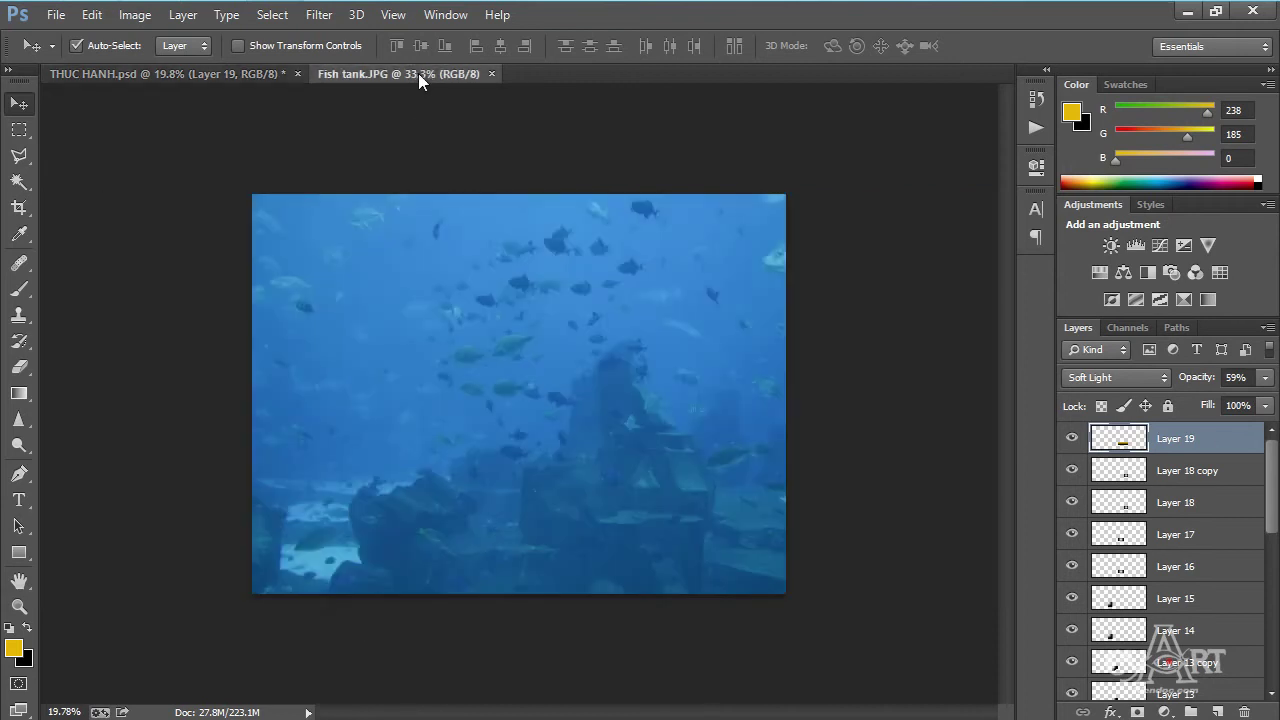
{"action": "left_click", "coordinate": [240, 76]}
{"action": "left_click_drag", "start_coordinate": [297, 552], "coordinate": [298, 542]}
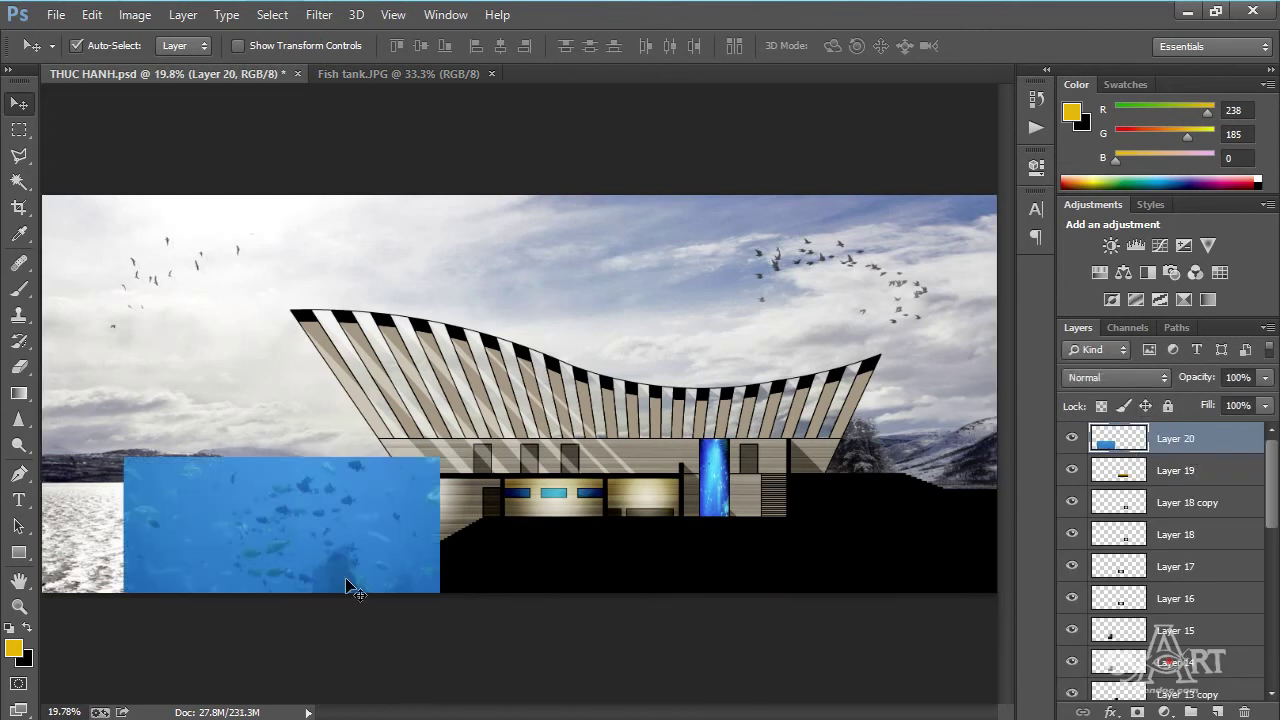
{"action": "scroll", "coordinate": [388, 492], "scroll_direction": "down", "scroll_amount": 1}
{"action": "left_click_drag", "start_coordinate": [334, 509], "coordinate": [228, 533]}
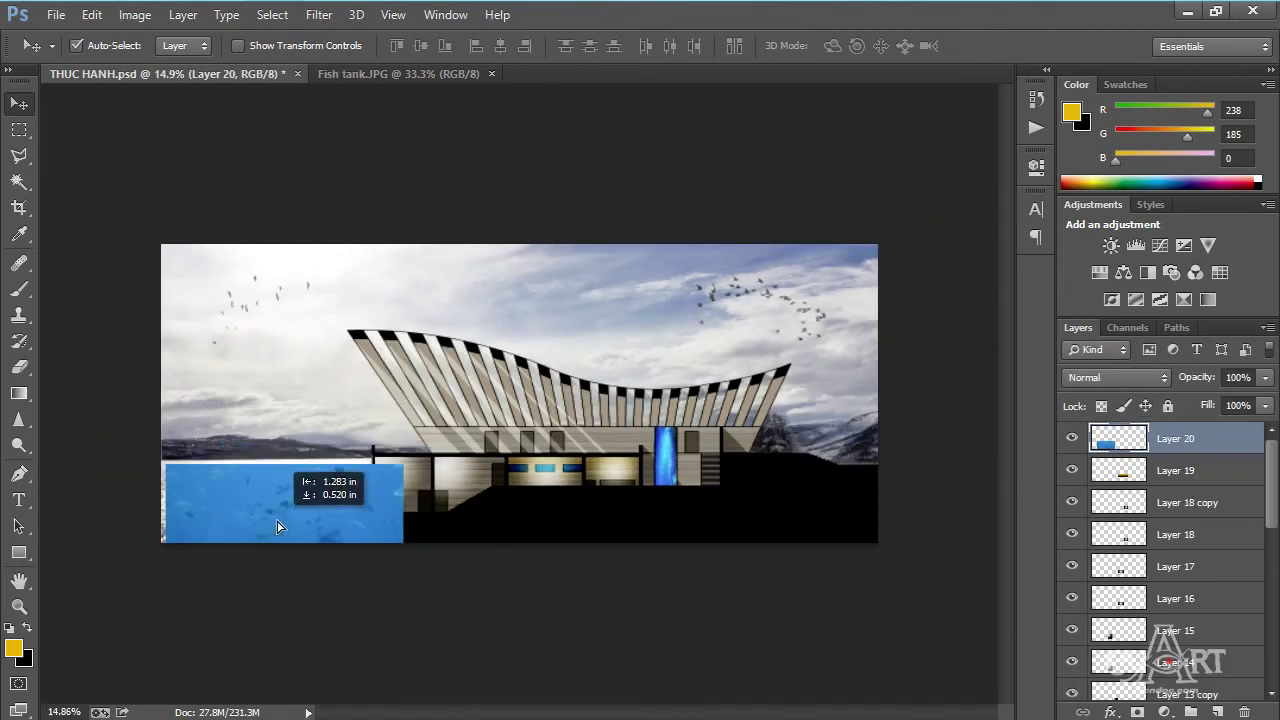
{"action": "scroll", "coordinate": [228, 533], "scroll_direction": "up", "scroll_amount": 1}
{"action": "scroll", "coordinate": [212, 510], "scroll_direction": "up", "scroll_amount": 1}
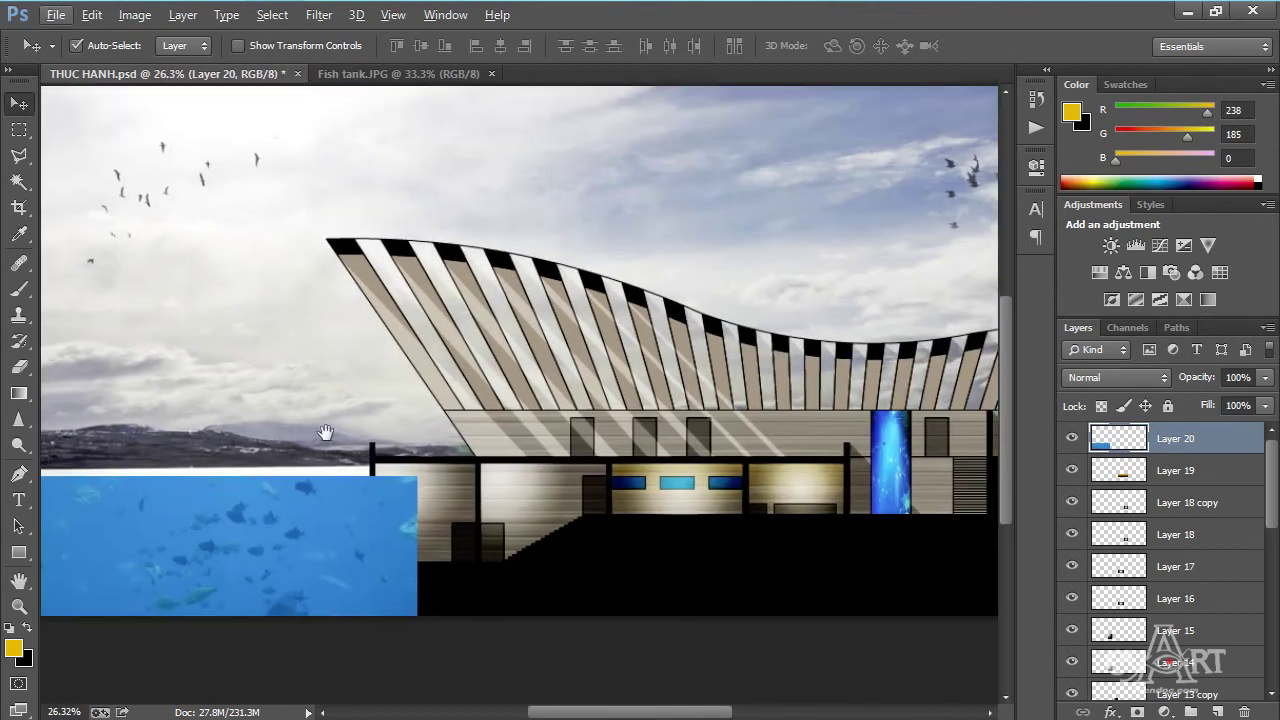
{"action": "left_click_drag", "start_coordinate": [55, 530], "coordinate": [245, 412]}
{"action": "key", "text": "shift+Up"}
{"action": "key", "text": "shift+Up"}
{"action": "key", "text": "shift+Up"}
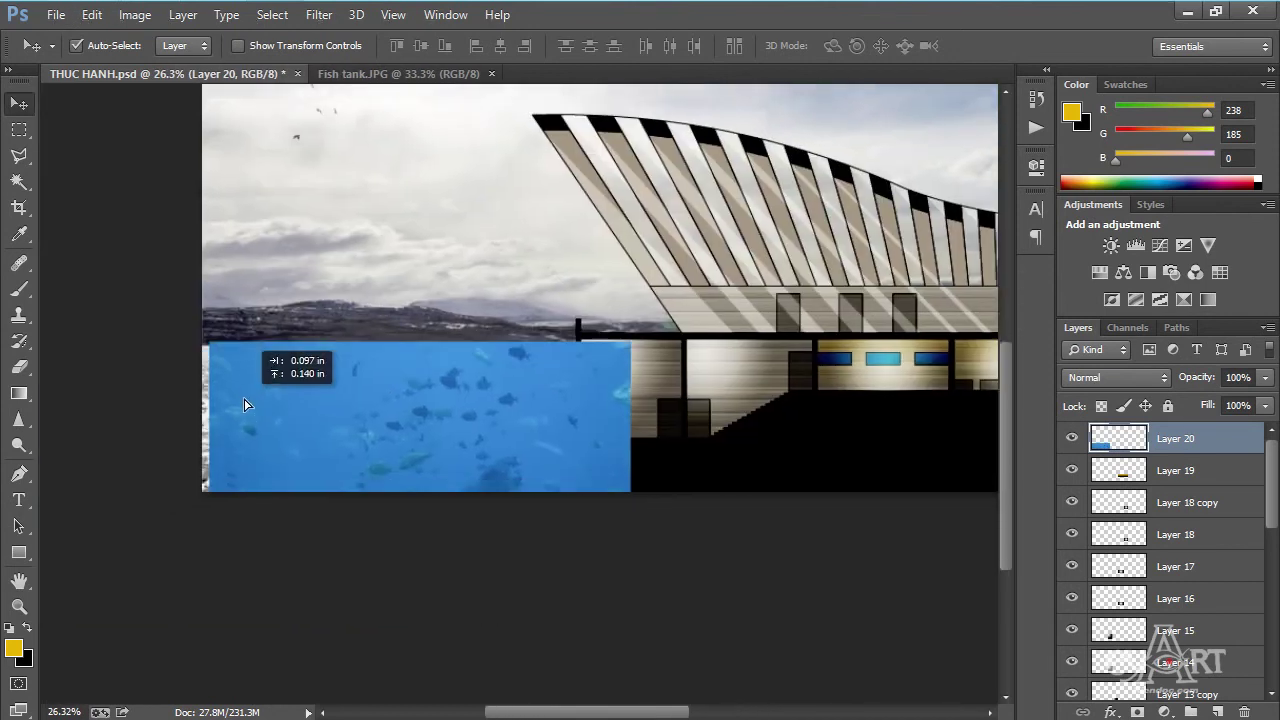
{"action": "key", "text": "shift+Up"}
{"action": "key", "text": "shift+Up"}
{"action": "key", "text": "shift+Up"}
{"action": "key", "text": "shift+Down"}
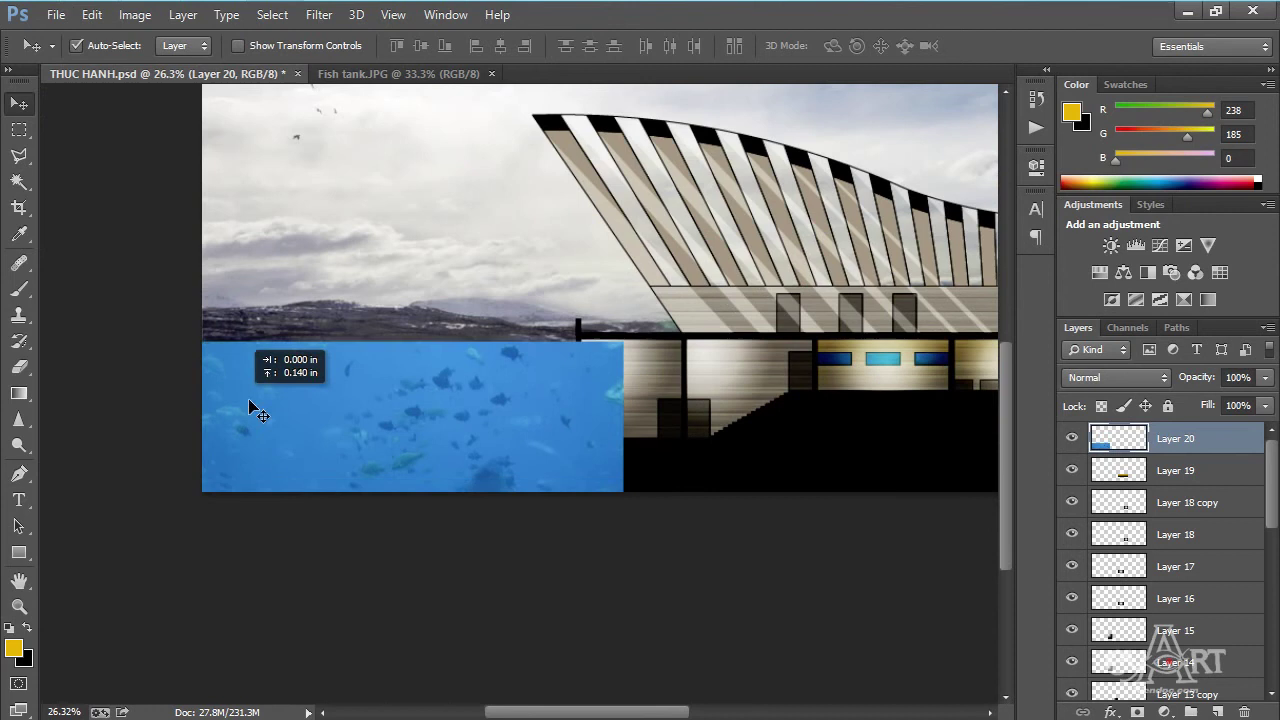
Scale the fish tank Layer 20 to fit the sea area, then hide it.
{"action": "key", "text": "ctrl+t"}
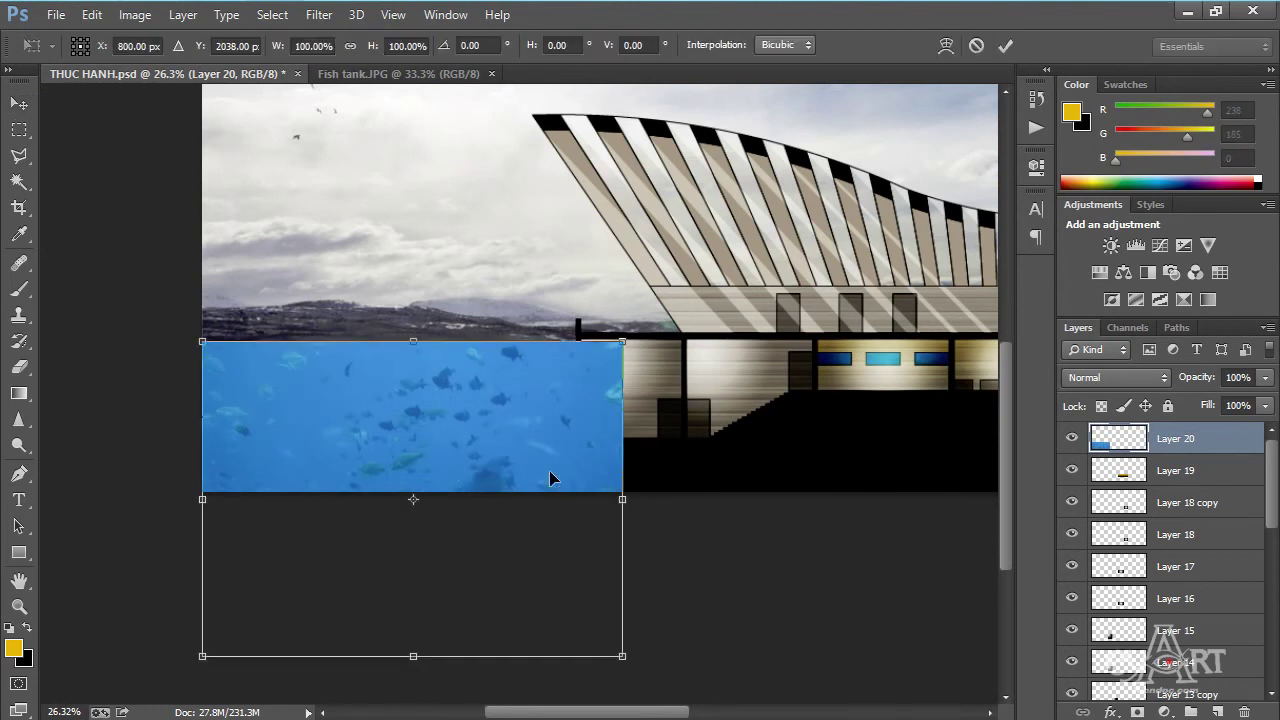
{"action": "mouse_move", "coordinate": [621, 657]}
{"action": "left_mouse_down"}
{"action": "mouse_move", "coordinate": [577, 544]}
{"action": "mouse_move", "coordinate": [572, 560]}
{"action": "left_mouse_up"}
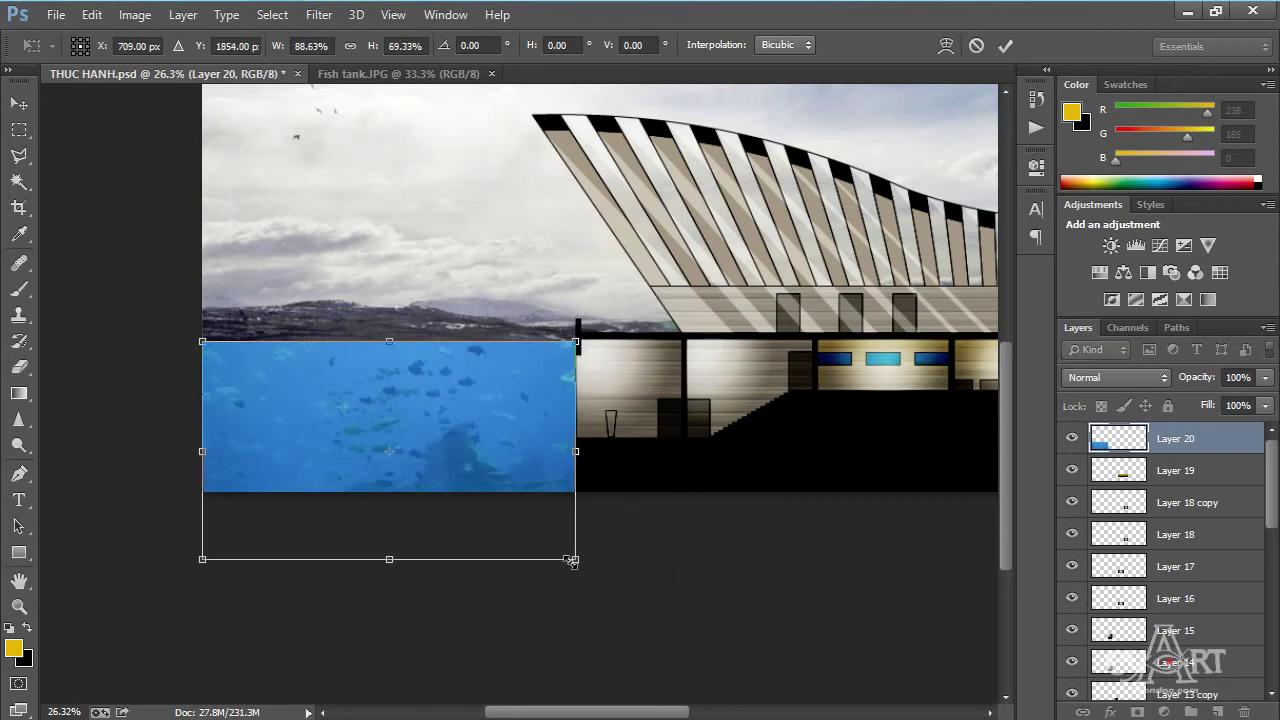
{"action": "key", "text": "Return"}
{"action": "scroll", "coordinate": [338, 418], "scroll_direction": "down", "scroll_amount": 2}
{"action": "scroll", "coordinate": [358, 540], "scroll_direction": "up", "scroll_amount": 1}
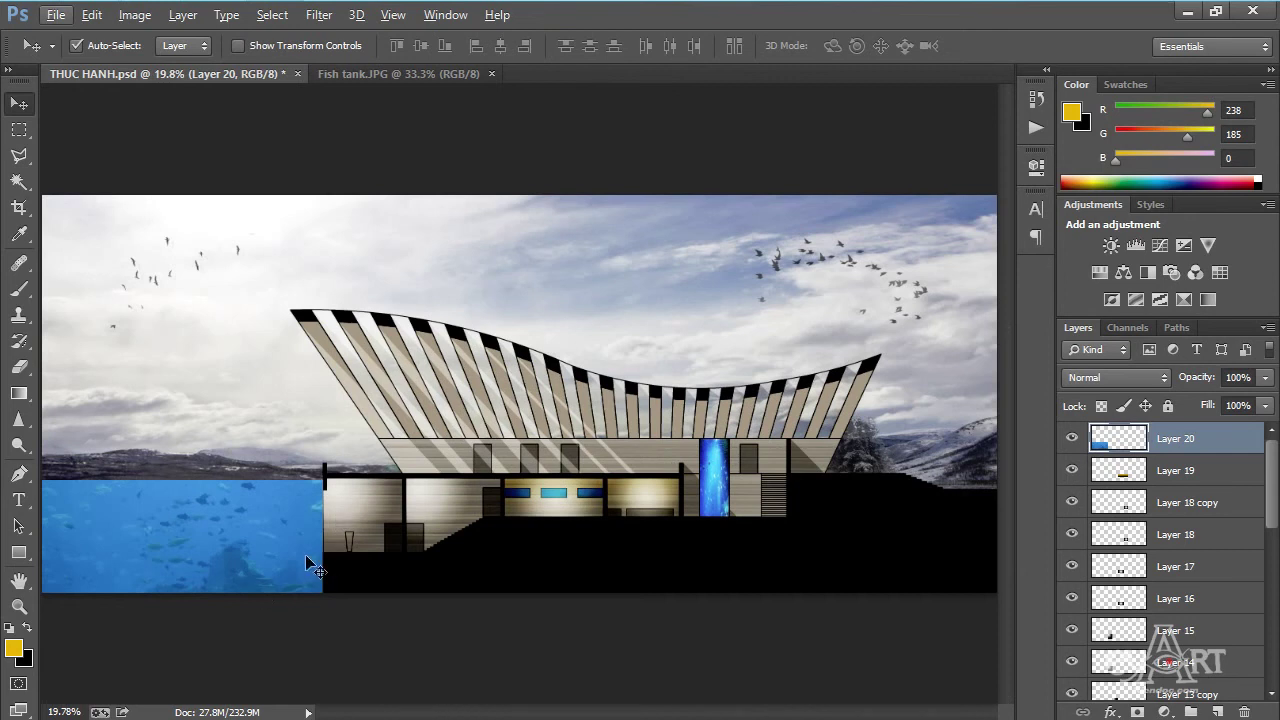
{"action": "left_click", "coordinate": [1072, 438]}
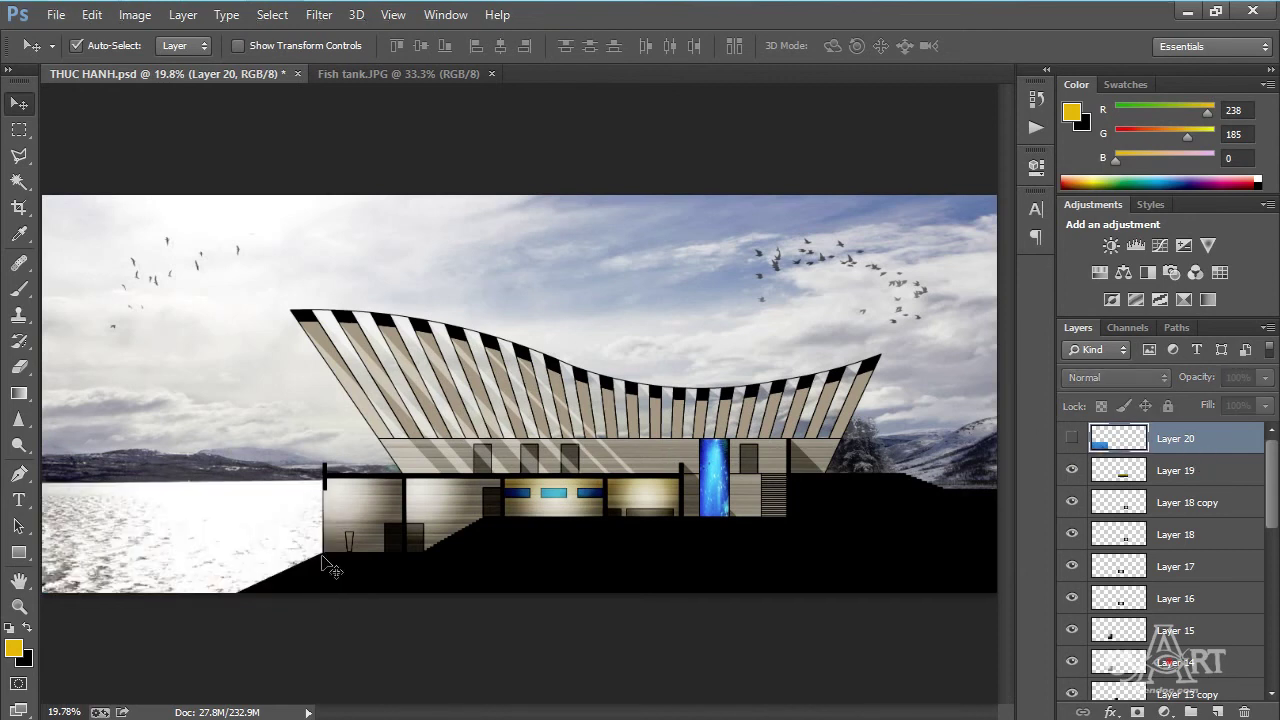
{"action": "scroll", "coordinate": [205, 595], "scroll_direction": "up", "scroll_amount": 1, "text": "alt"}
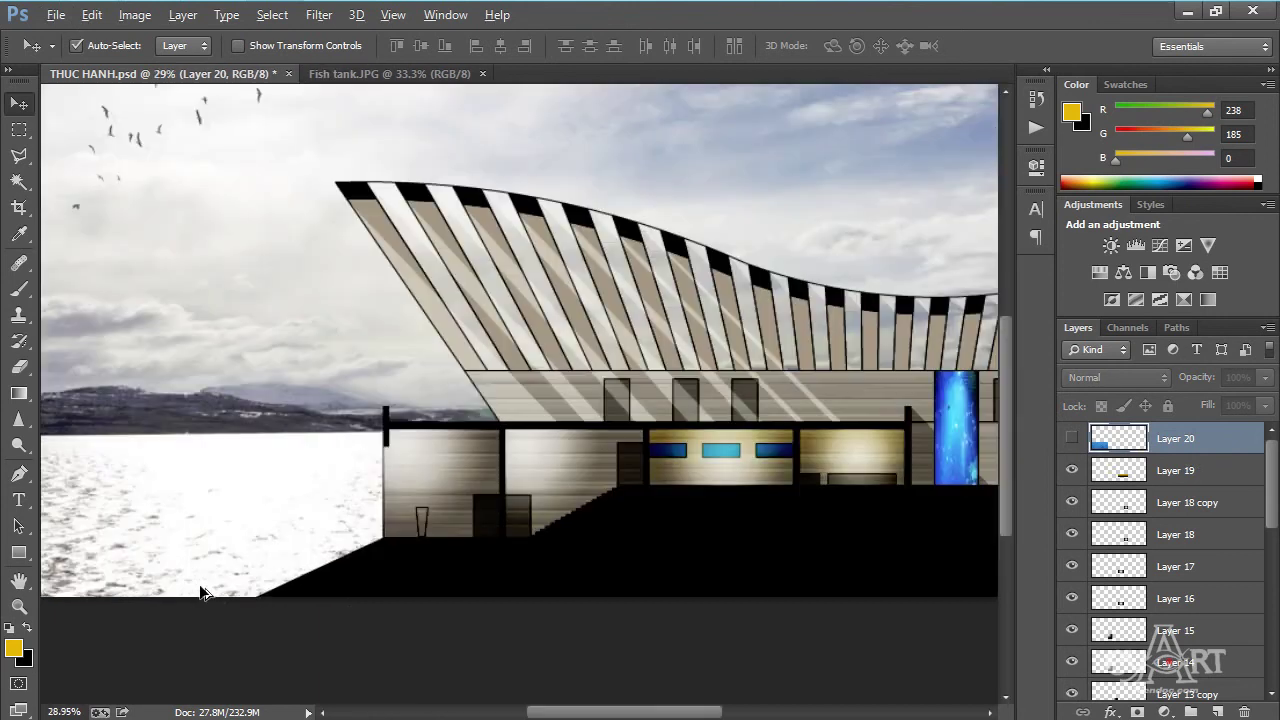
Trace a polygonal lasso outline from the left pillar down along the sloping ground below the building.
{"action": "left_click_drag", "start_coordinate": [263, 470], "coordinate": [390, 401]}
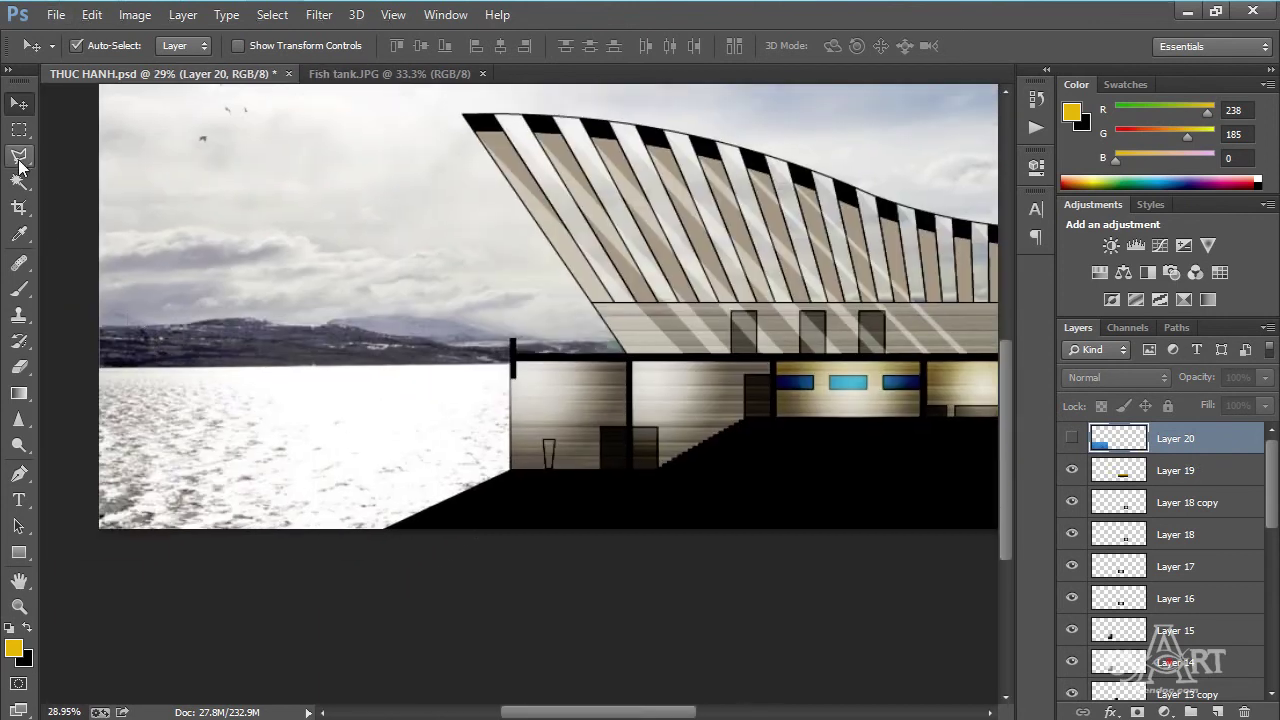
{"action": "key", "text": "l"}
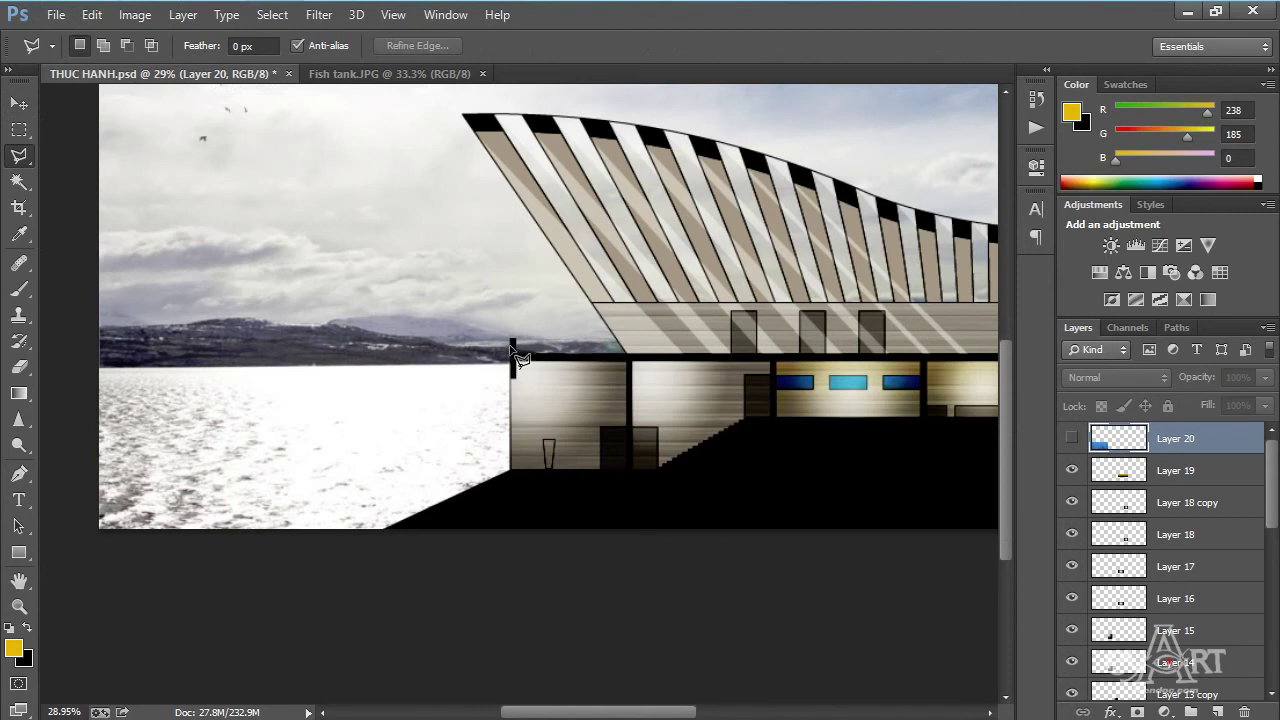
{"action": "left_click", "coordinate": [512, 343]}
{"action": "left_click", "coordinate": [511, 470]}
{"action": "key", "text": "BackSpace"}
{"action": "left_click", "coordinate": [511, 470]}
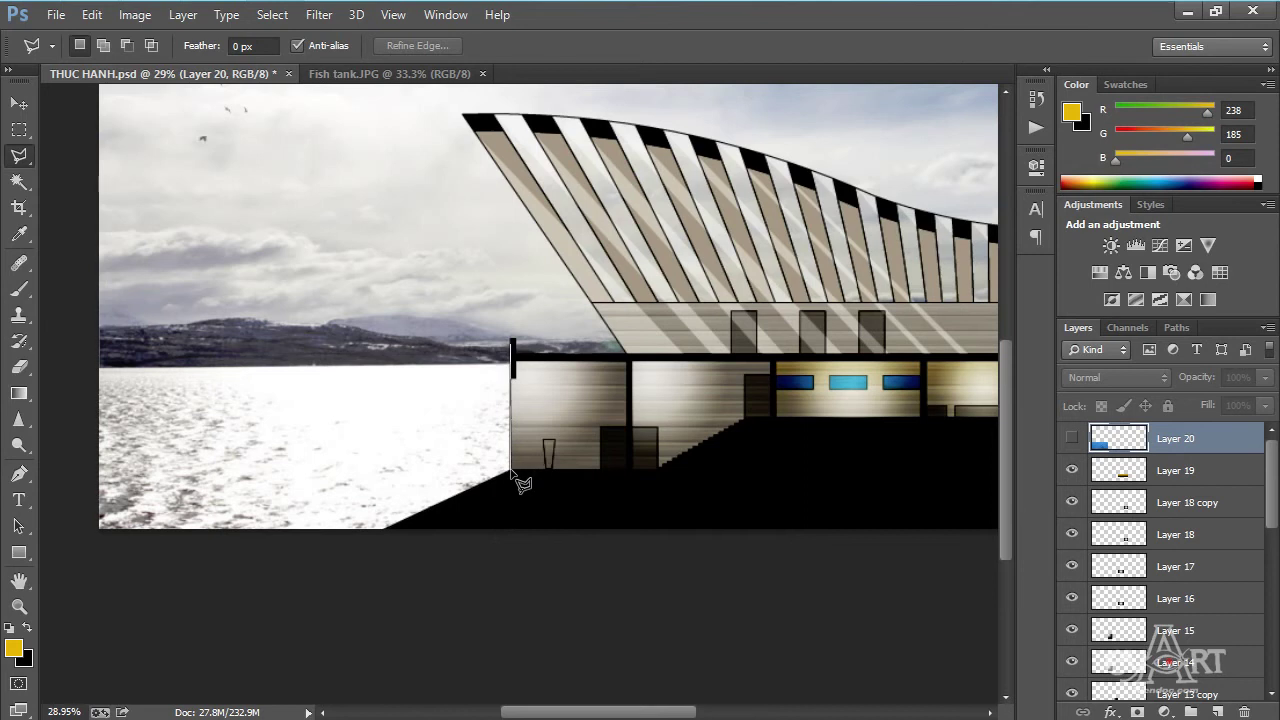
{"action": "left_click", "coordinate": [378, 530]}
{"action": "left_click", "coordinate": [637, 612]}
{"action": "left_click", "coordinate": [684, 450]}
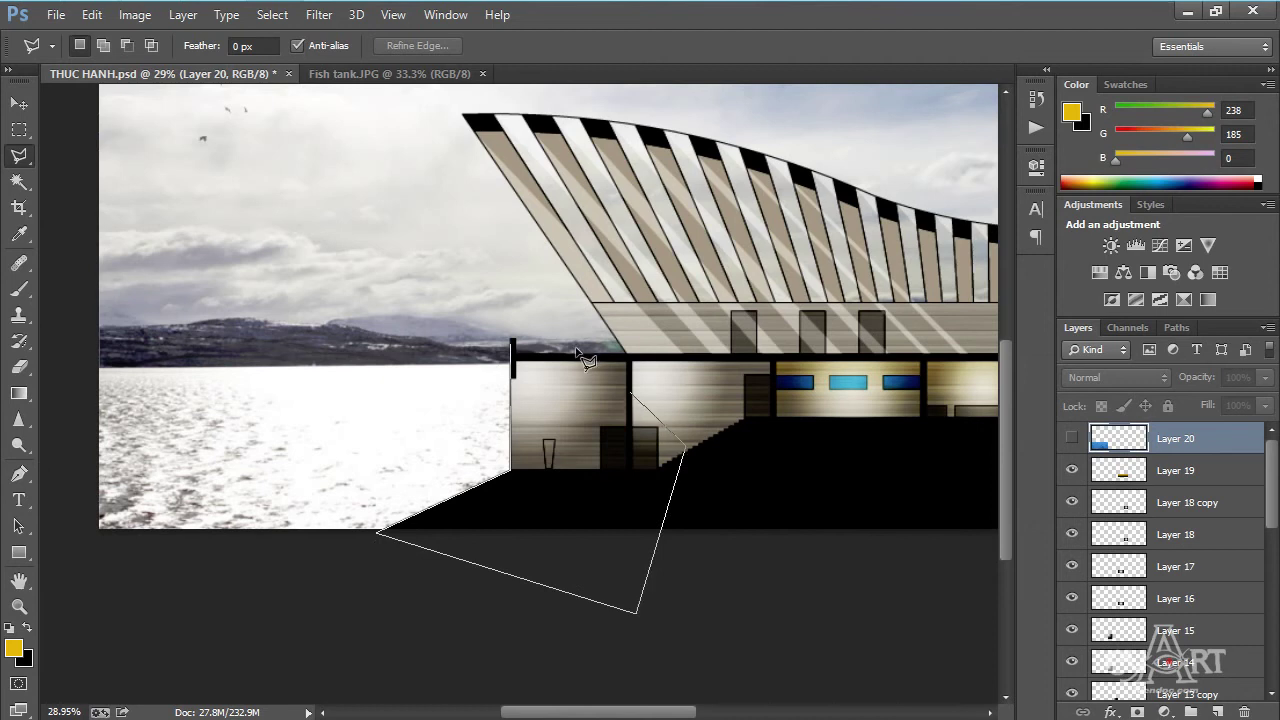
{"action": "left_click", "coordinate": [516, 303]}
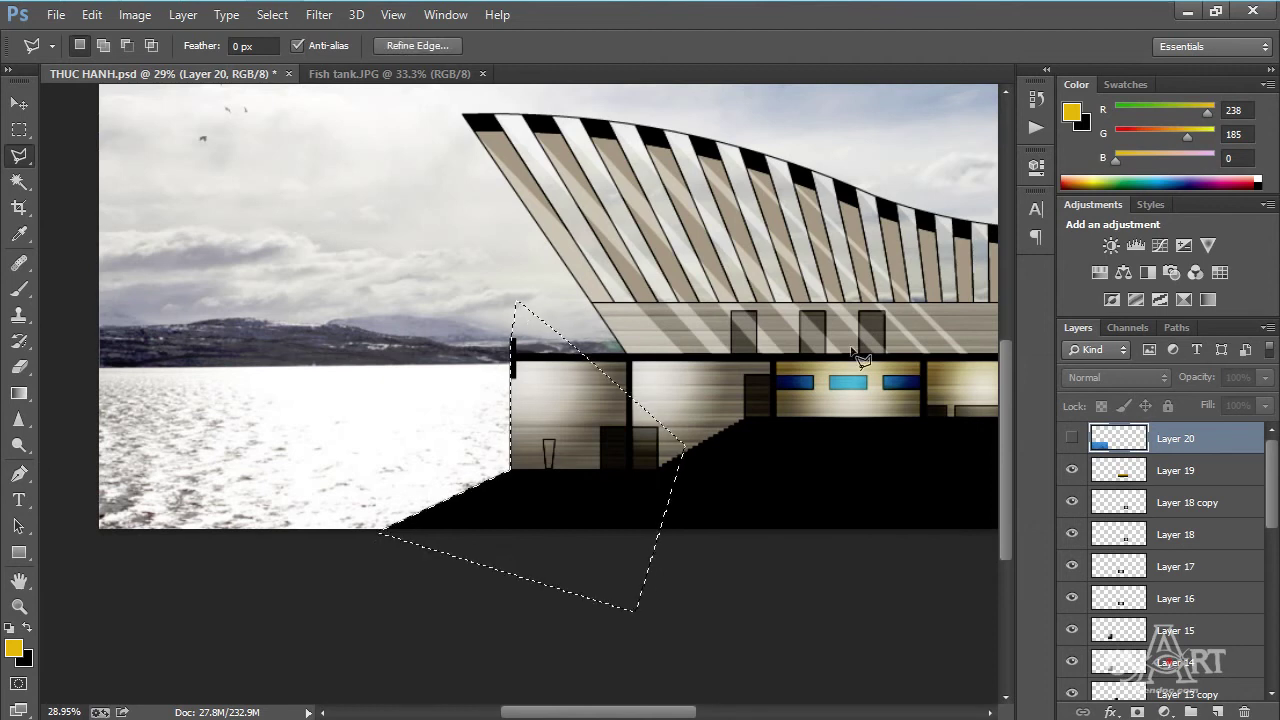
Delete the water inside the outline from Layer 20, deselect, and zoom out.
{"action": "left_click", "coordinate": [1073, 440]}
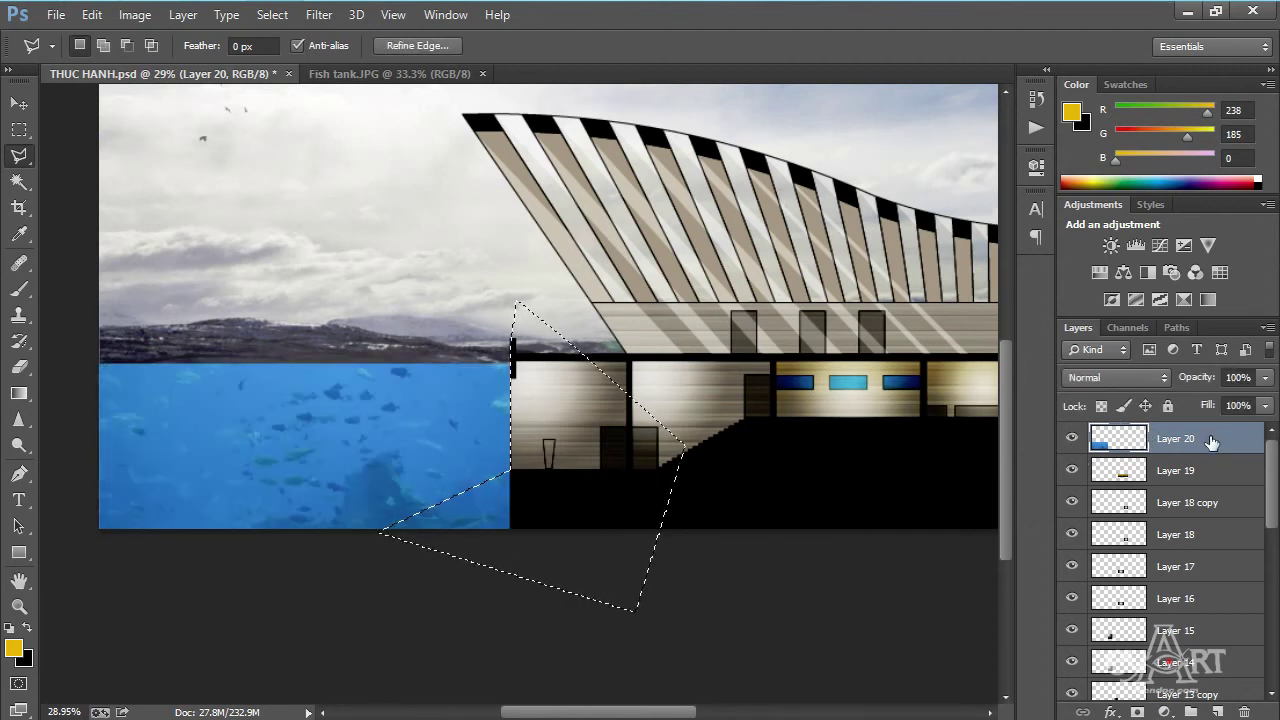
{"action": "key", "text": "Delete"}
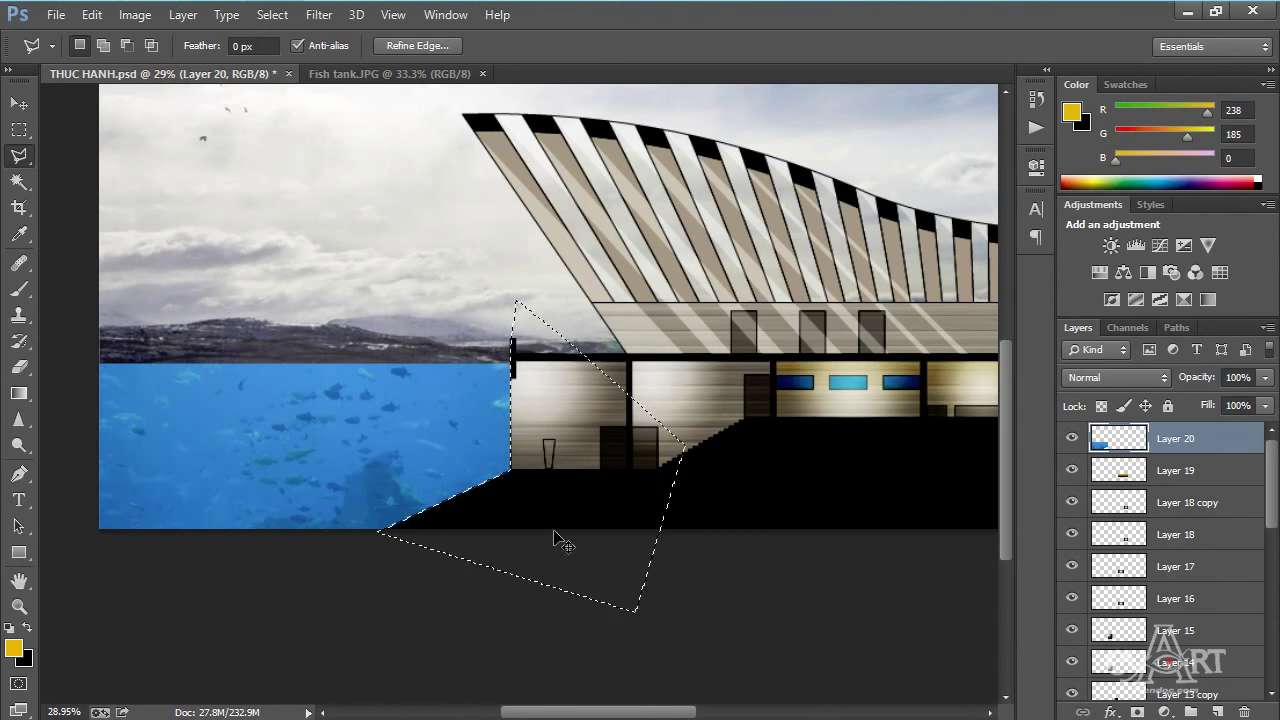
{"action": "key", "text": "ctrl+d"}
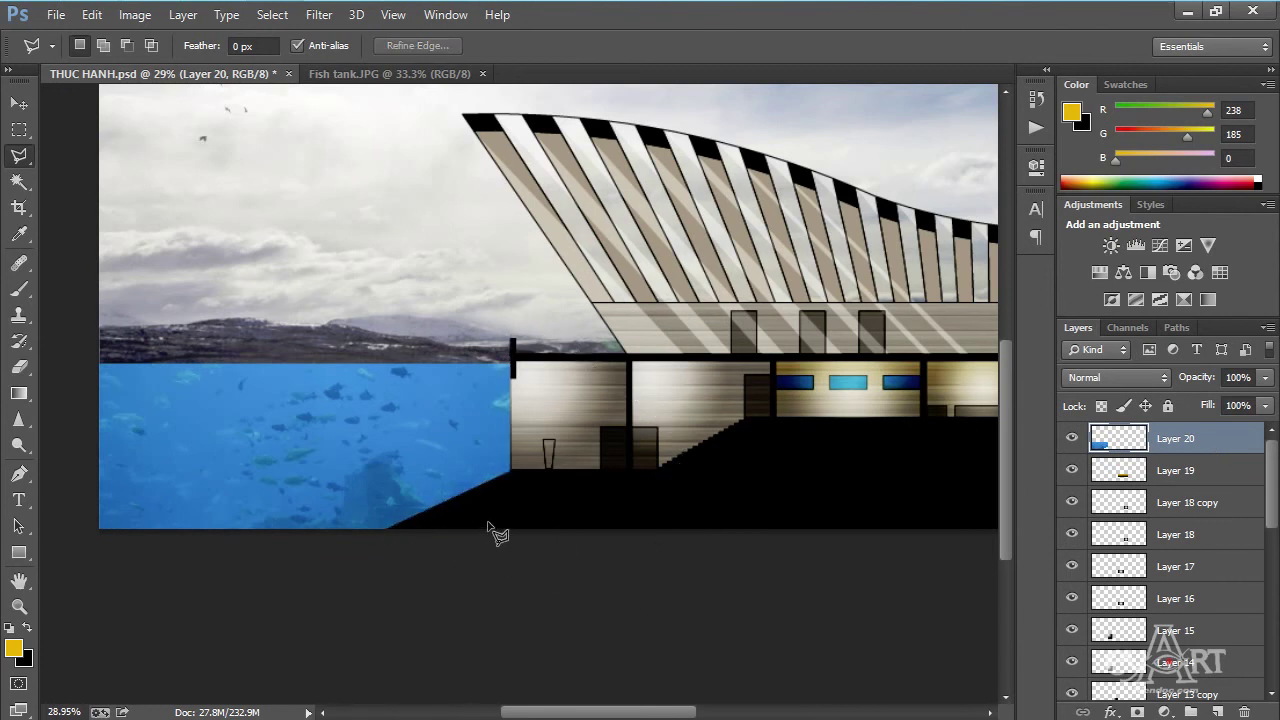
{"action": "scroll", "coordinate": [490, 527], "scroll_direction": "down", "scroll_amount": 3}
{"action": "scroll", "coordinate": [490, 527], "scroll_direction": "down", "scroll_amount": 1}
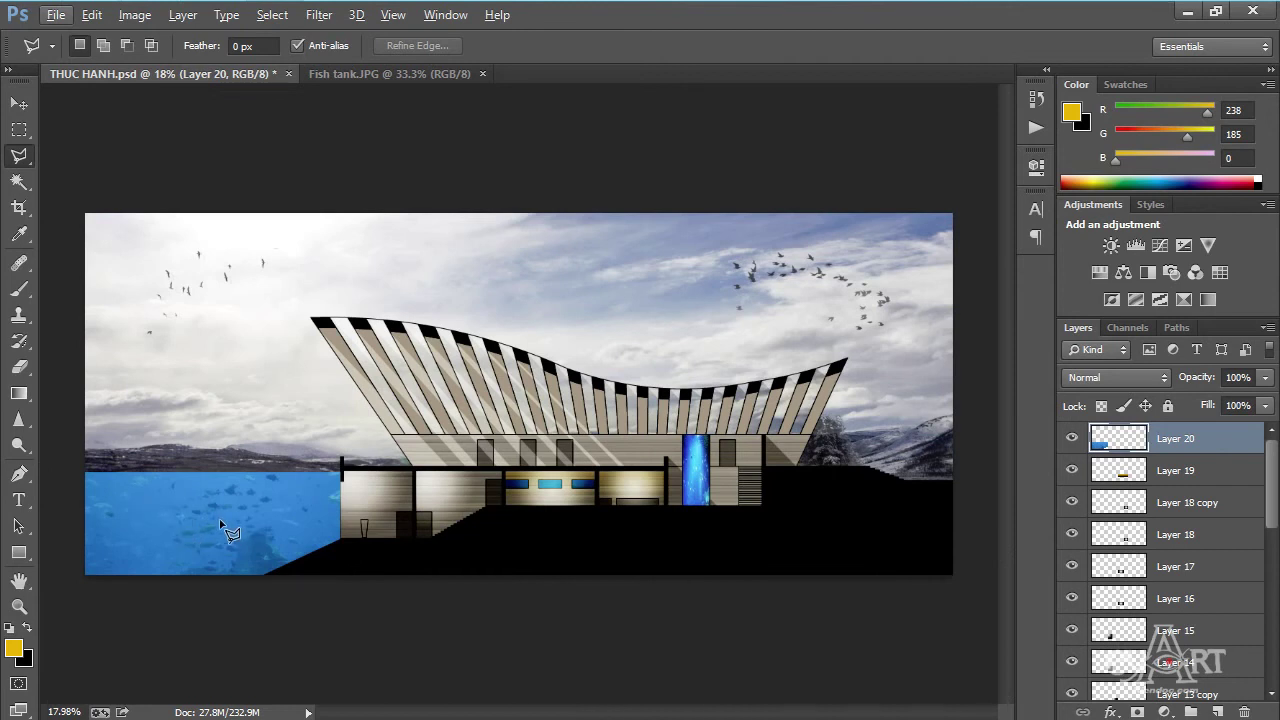
{"action": "key", "text": "v"}
{"action": "key", "text": "alt+v"}
{"action": "key", "text": "Escape"}
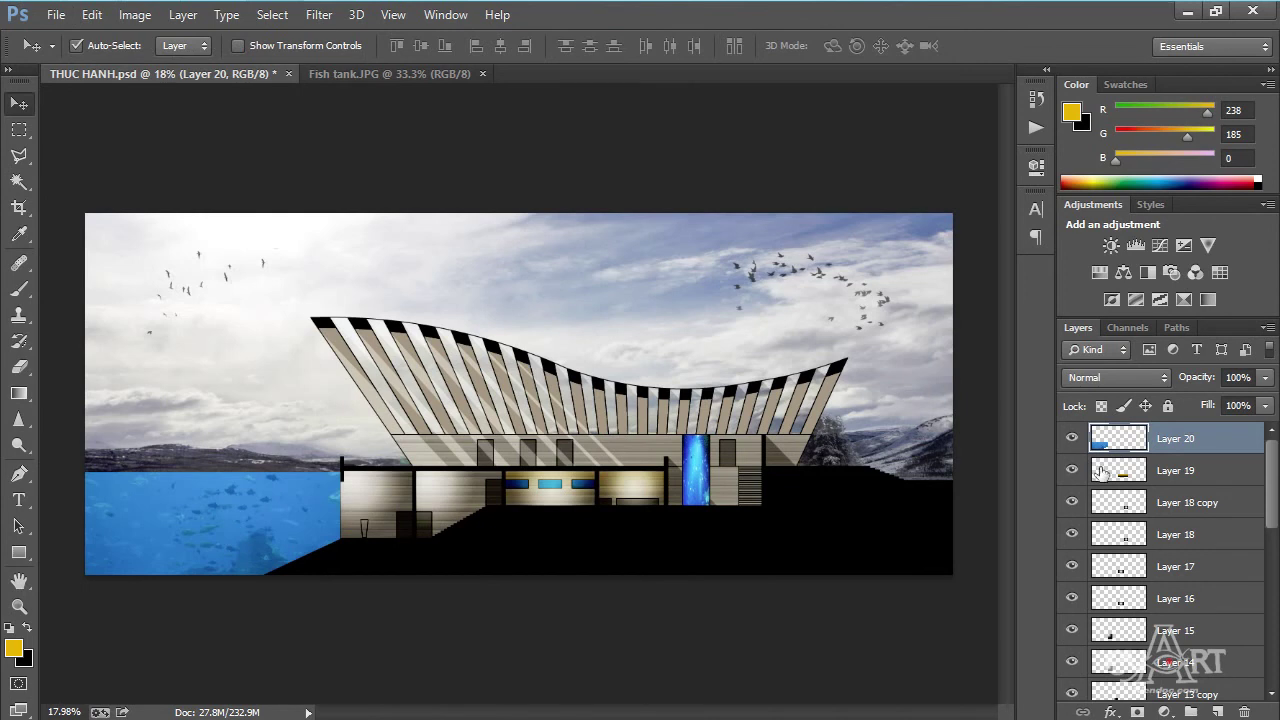
Crop the document to the full canvas, then load Layer 20's water pixels as a selection.
{"action": "right_click", "coordinate": [1116, 440]}
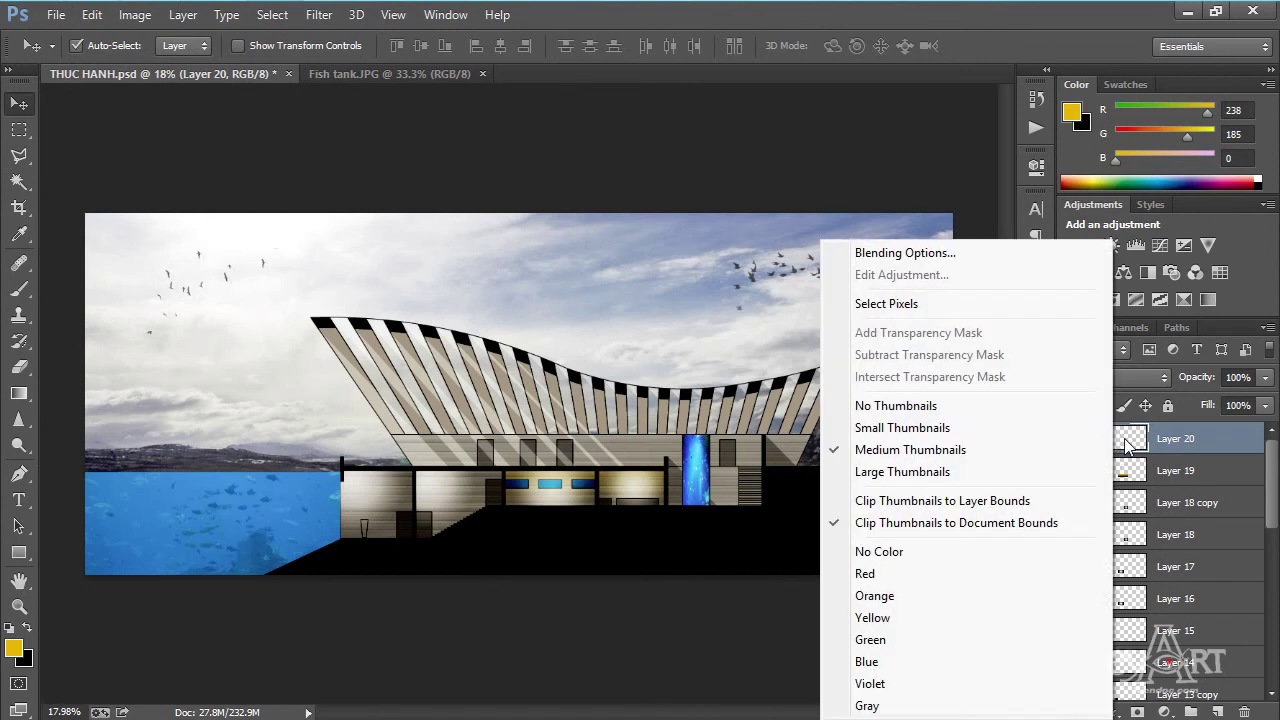
{"action": "left_click", "coordinate": [886, 303]}
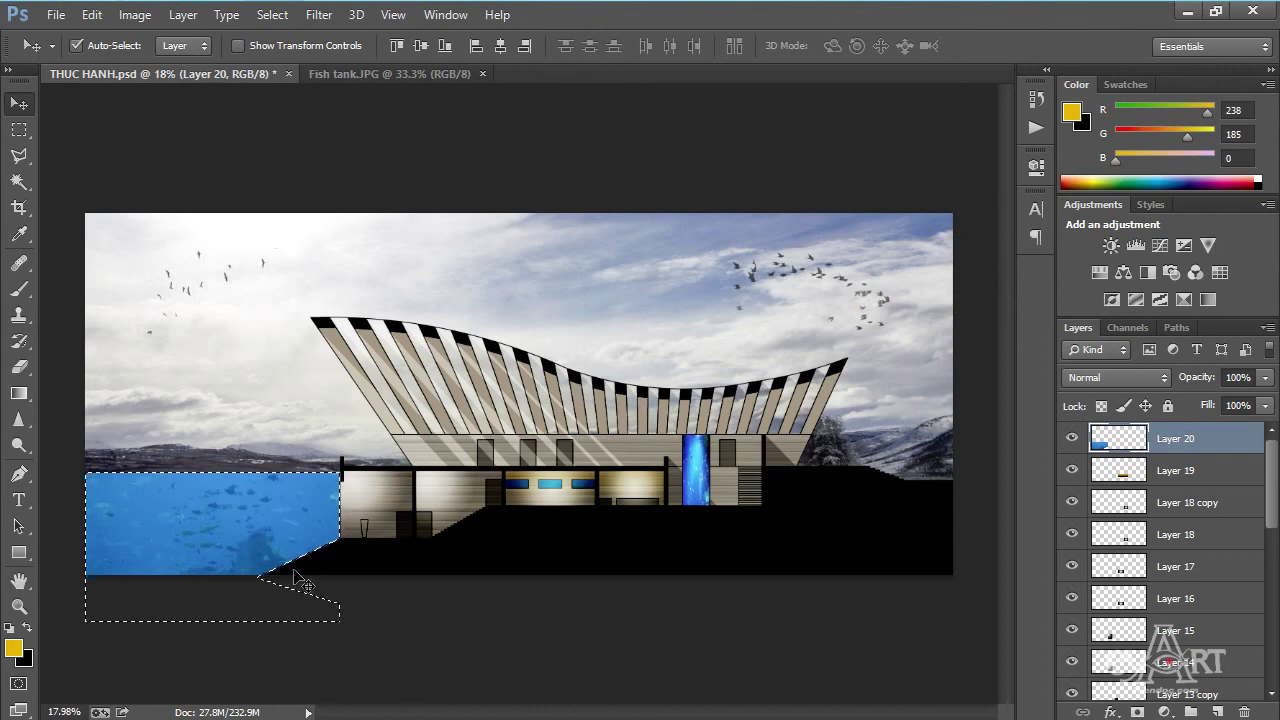
{"action": "key", "text": "ctrl+d"}
{"action": "key", "text": "ctrl+a"}
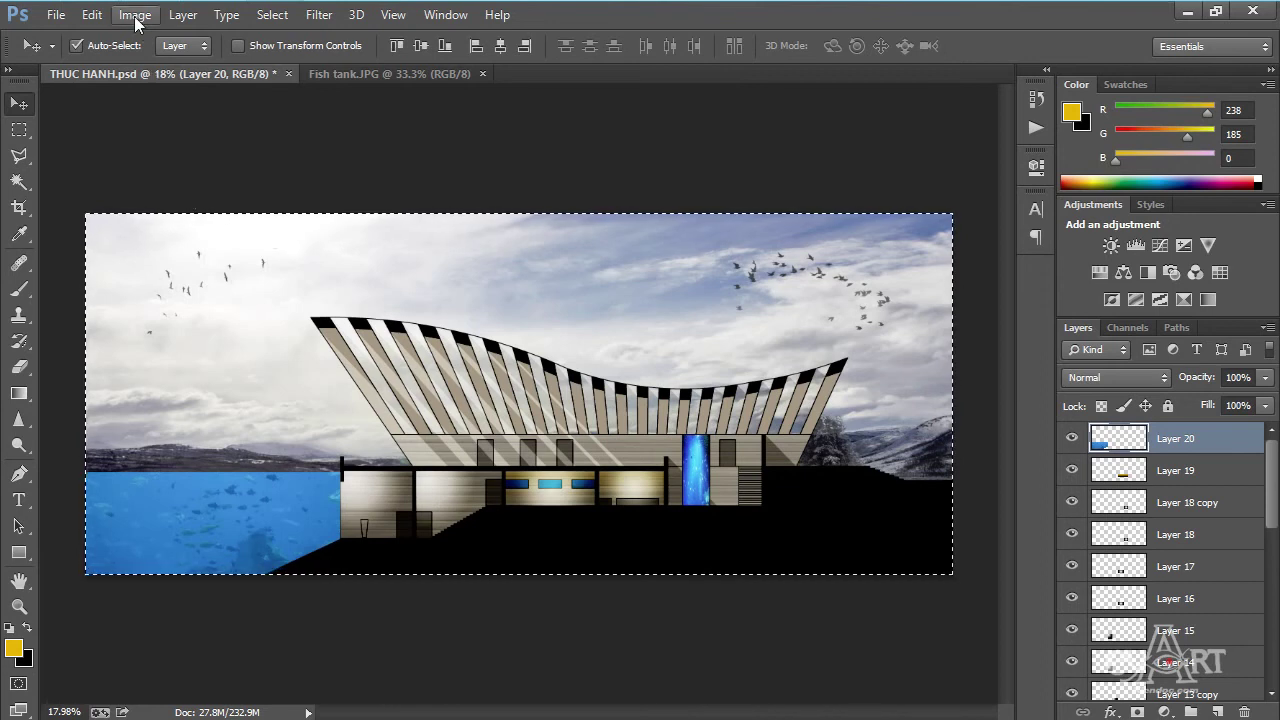
{"action": "left_click", "coordinate": [135, 14]}
{"action": "left_click", "coordinate": [190, 214]}
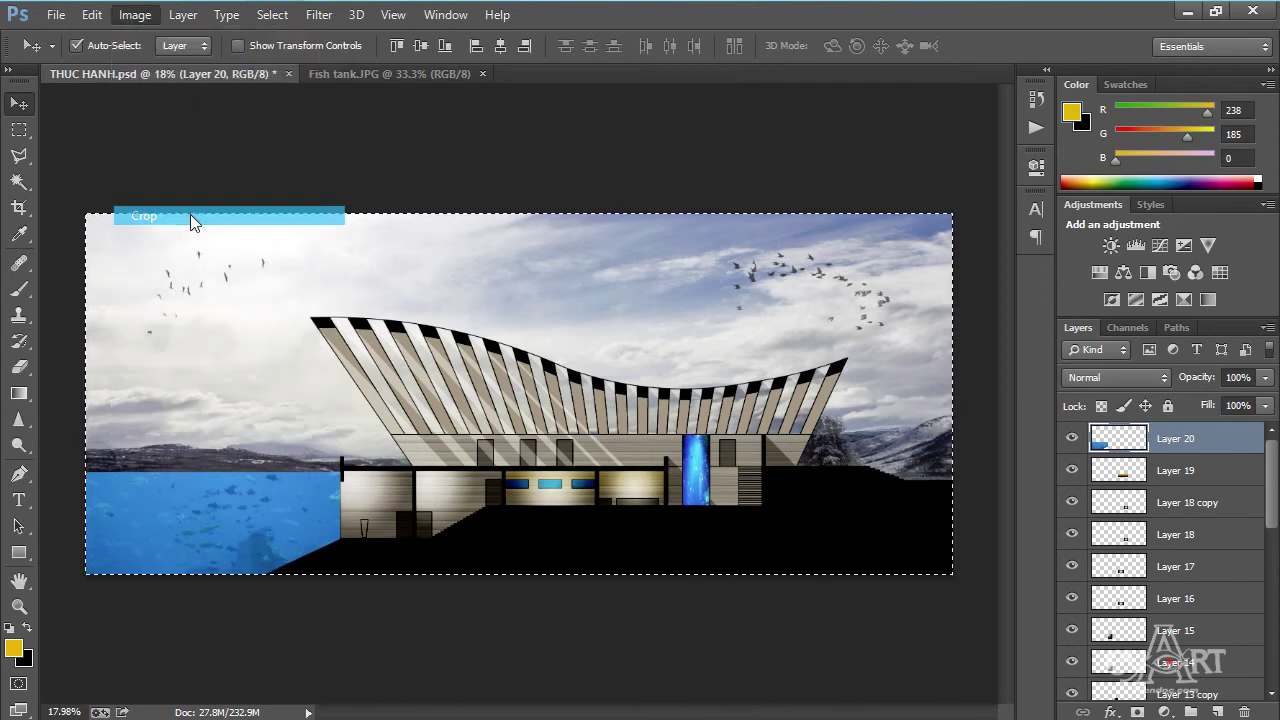
{"action": "key", "text": "ctrl+d"}
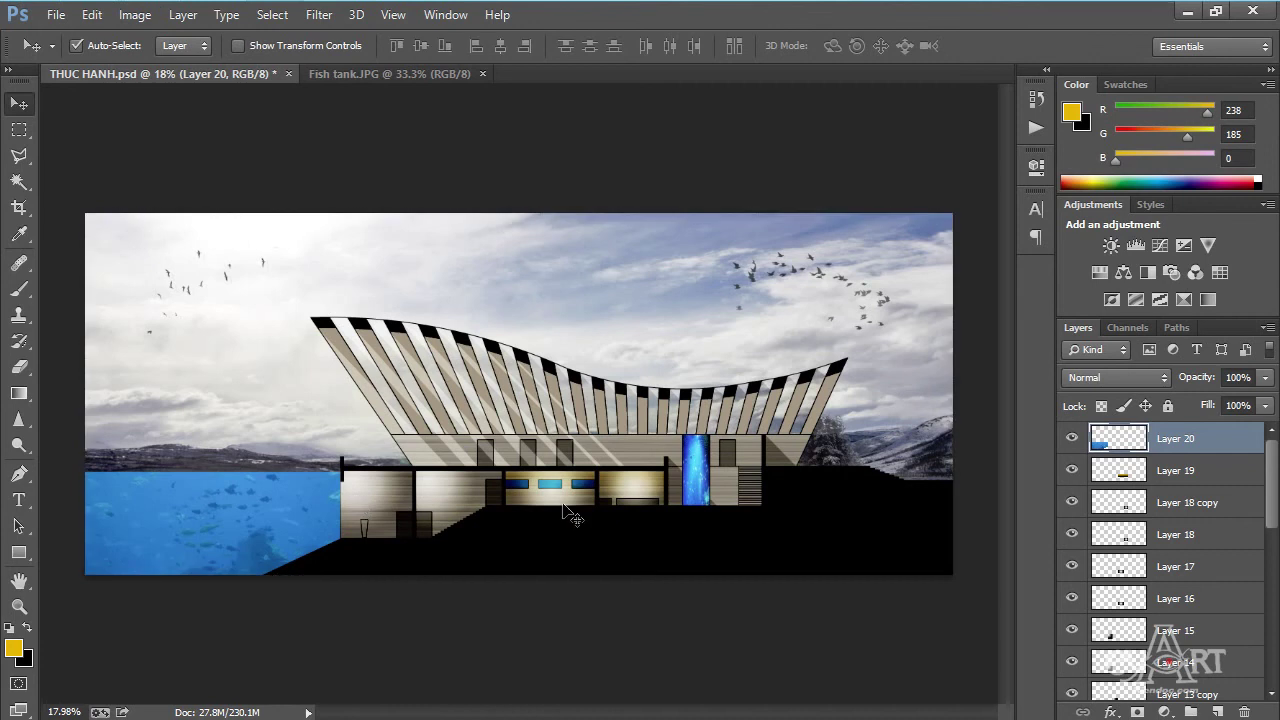
{"action": "right_click", "coordinate": [1108, 440]}
{"action": "left_click", "coordinate": [852, 305]}
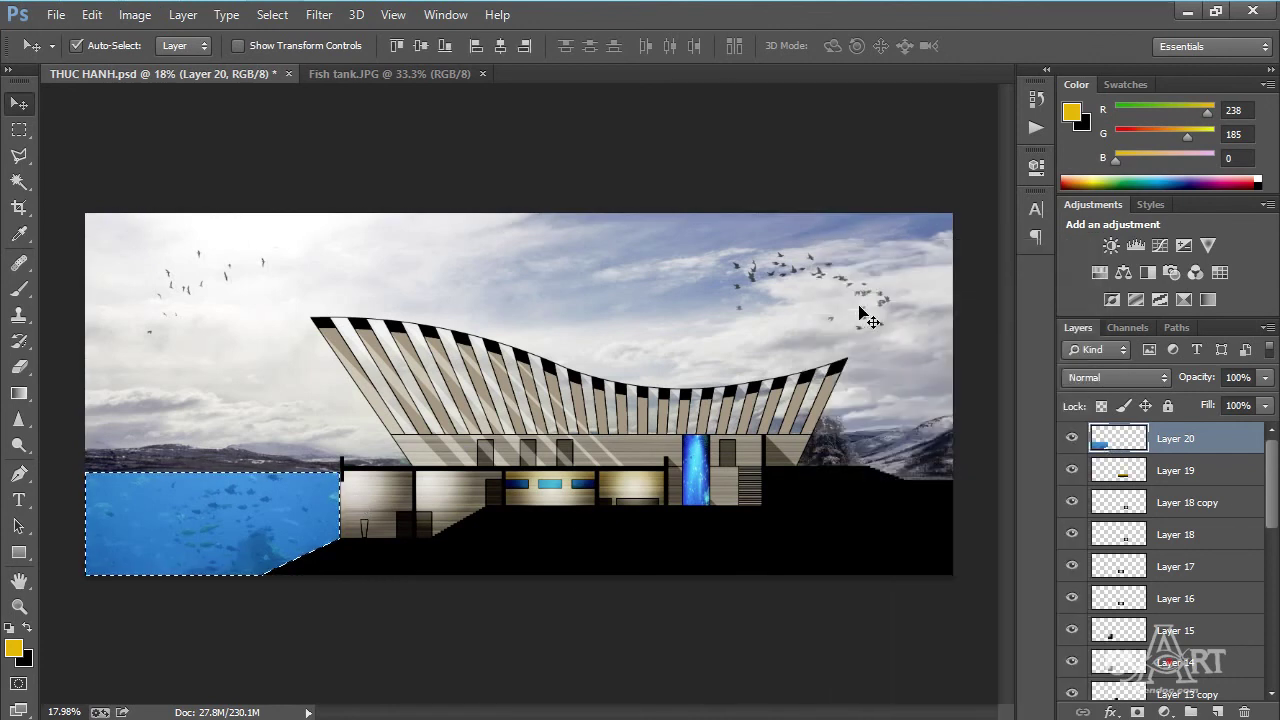
Set black as the foreground colour and near-white as the background colour.
{"action": "left_click", "coordinate": [18, 395]}
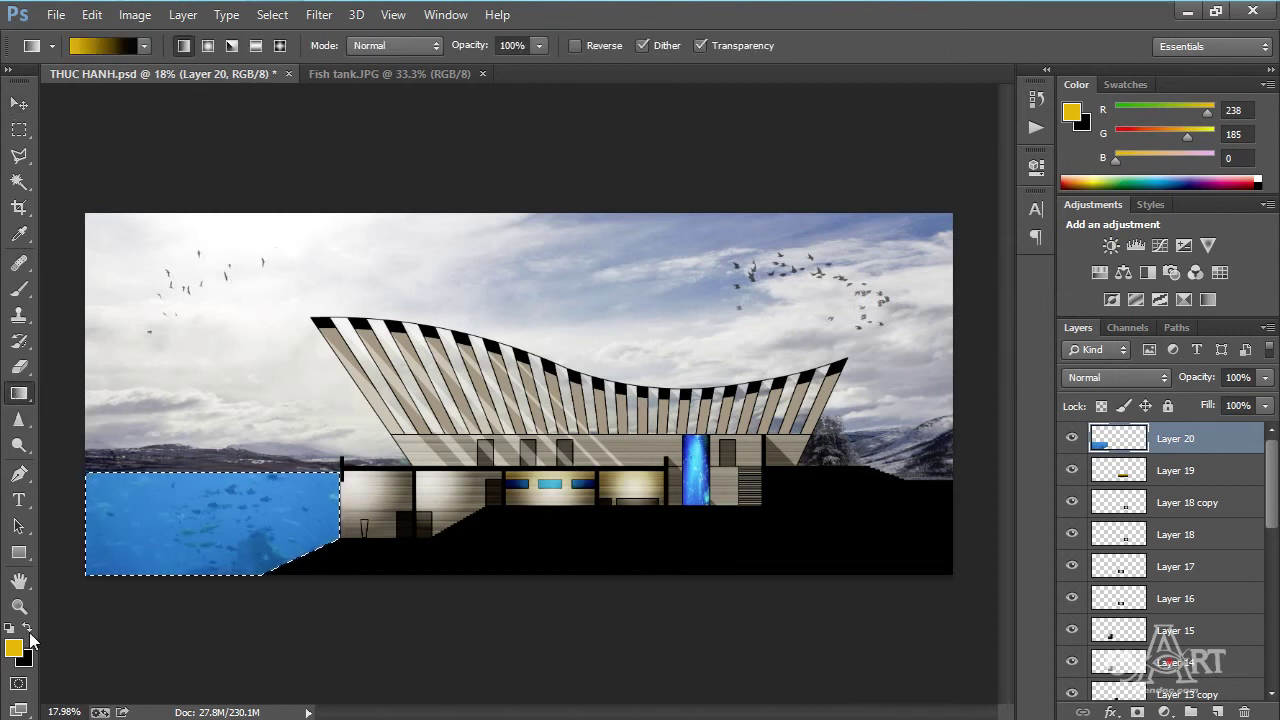
{"action": "key", "text": "l"}
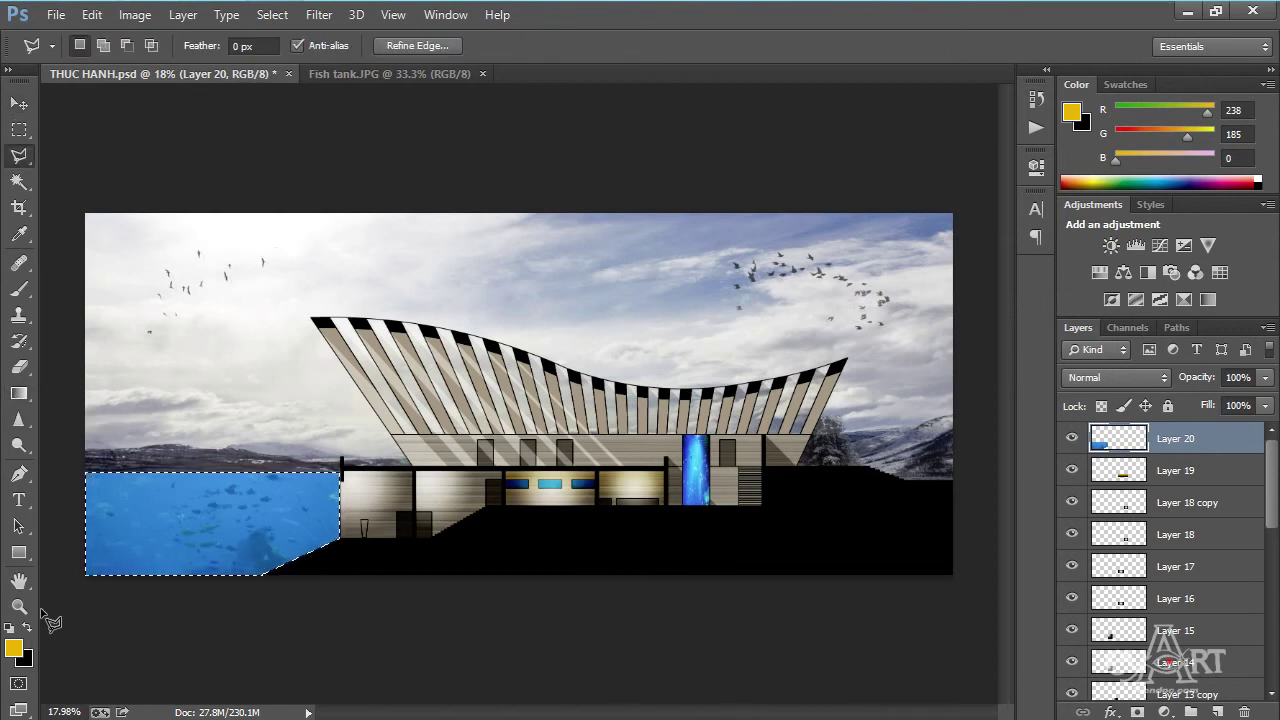
{"action": "left_click", "coordinate": [28, 625]}
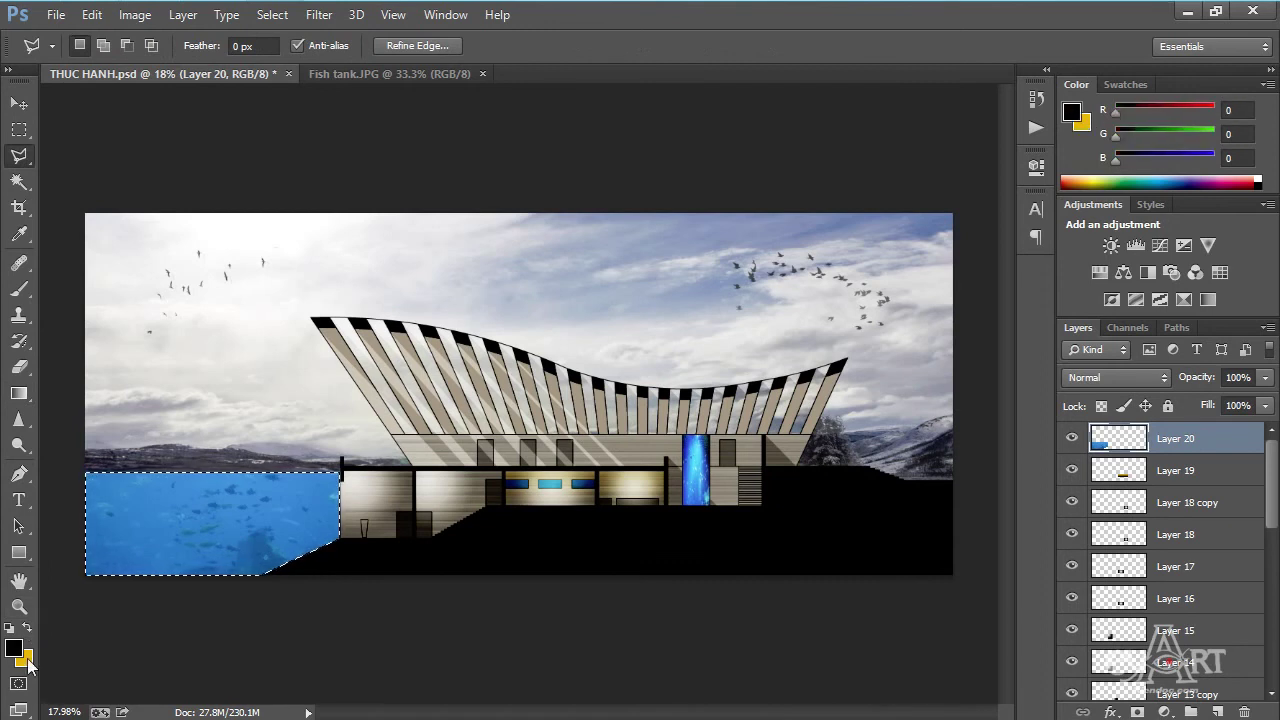
{"action": "left_click", "coordinate": [27, 662]}
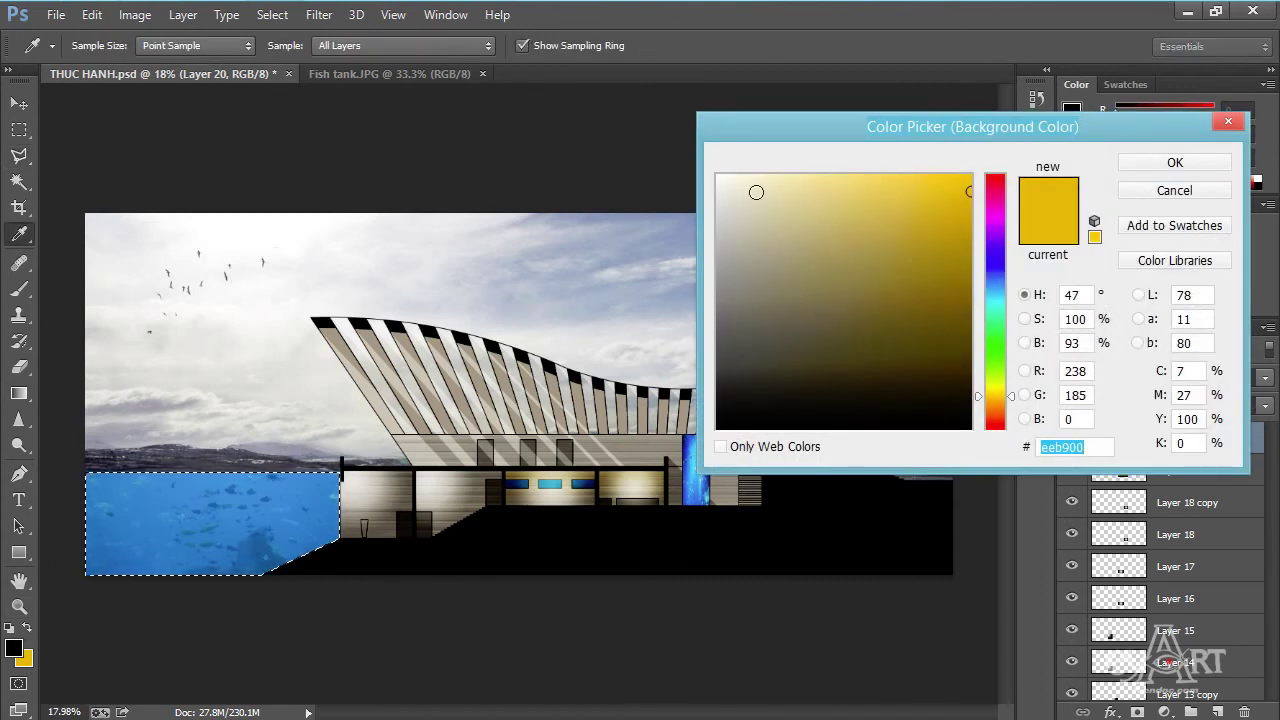
{"action": "left_click", "coordinate": [720, 176]}
{"action": "left_click", "coordinate": [1176, 168]}
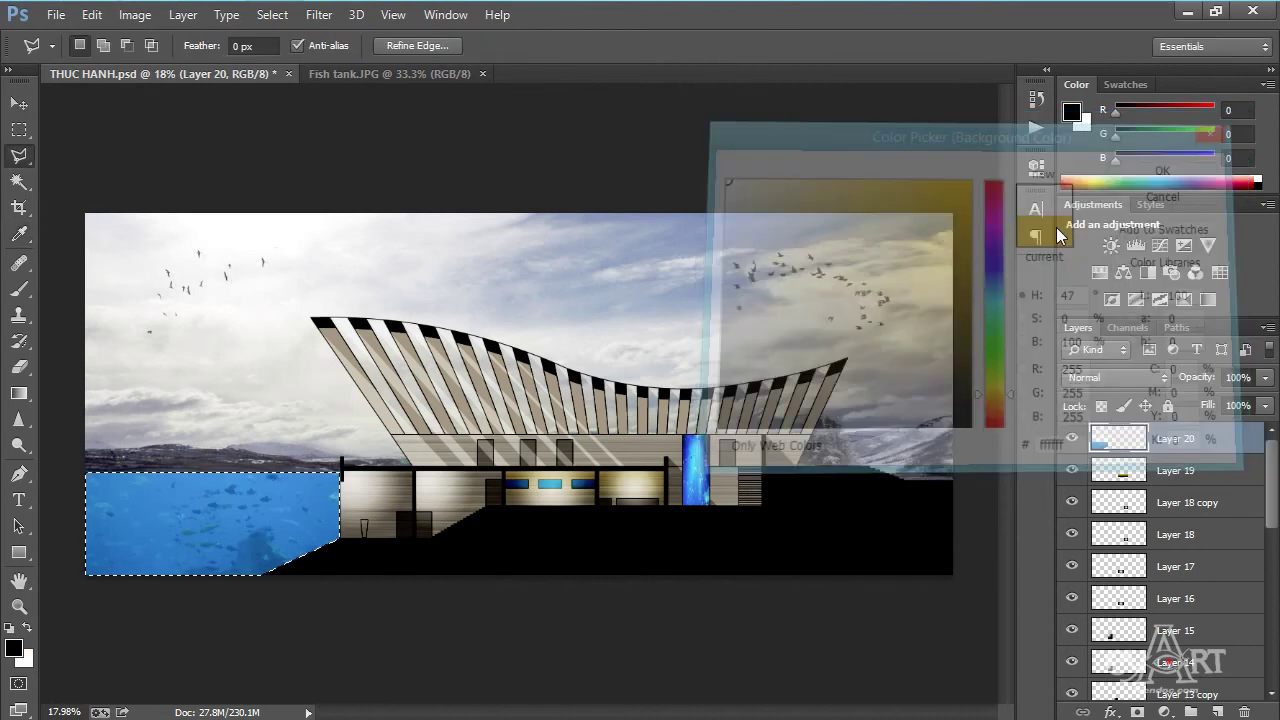
On a new layer, drag a light-to-black gradient down through the water selection, then deselect.
{"action": "left_click", "coordinate": [18, 393]}
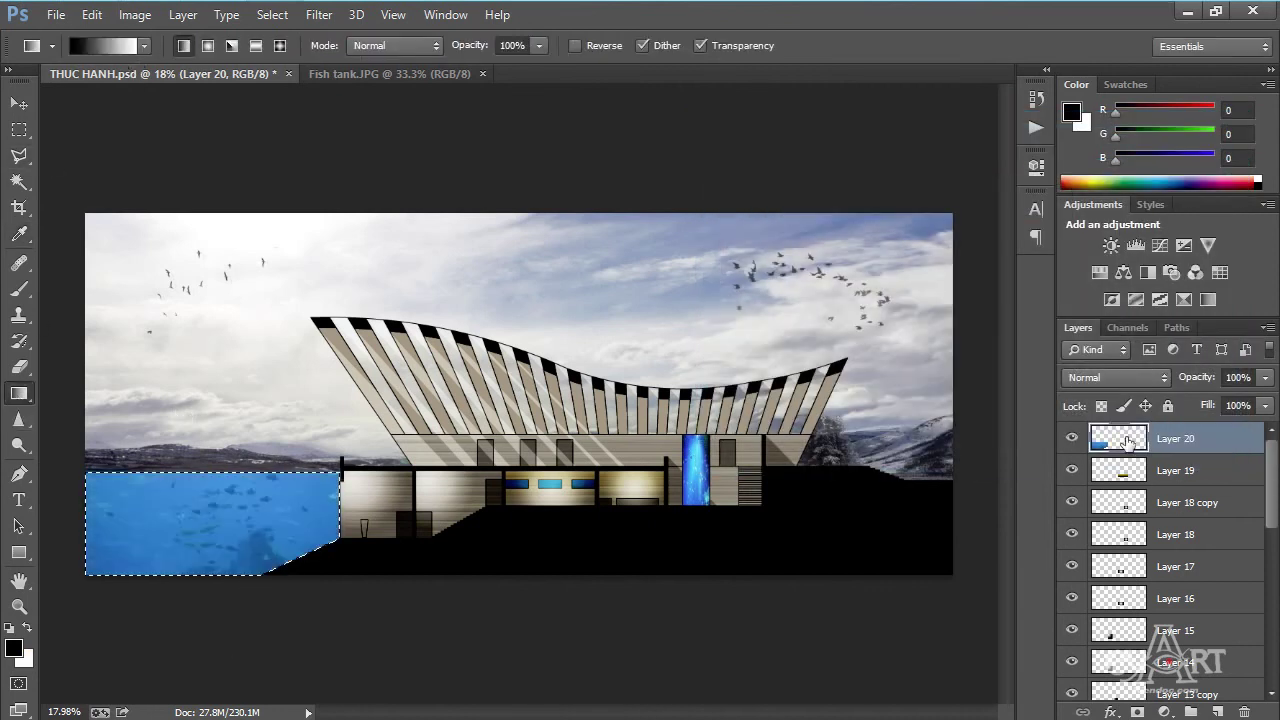
{"action": "left_click", "coordinate": [1217, 711]}
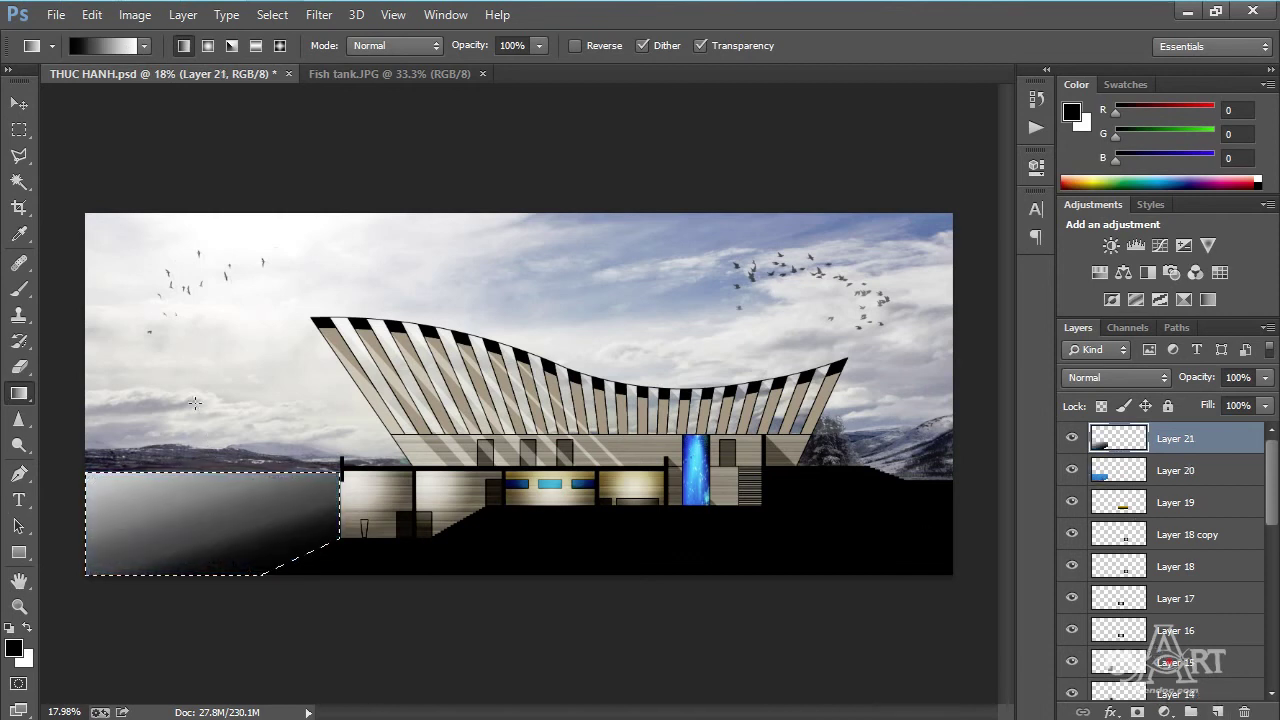
{"action": "left_click_drag", "start_coordinate": [226, 414], "coordinate": [340, 702]}
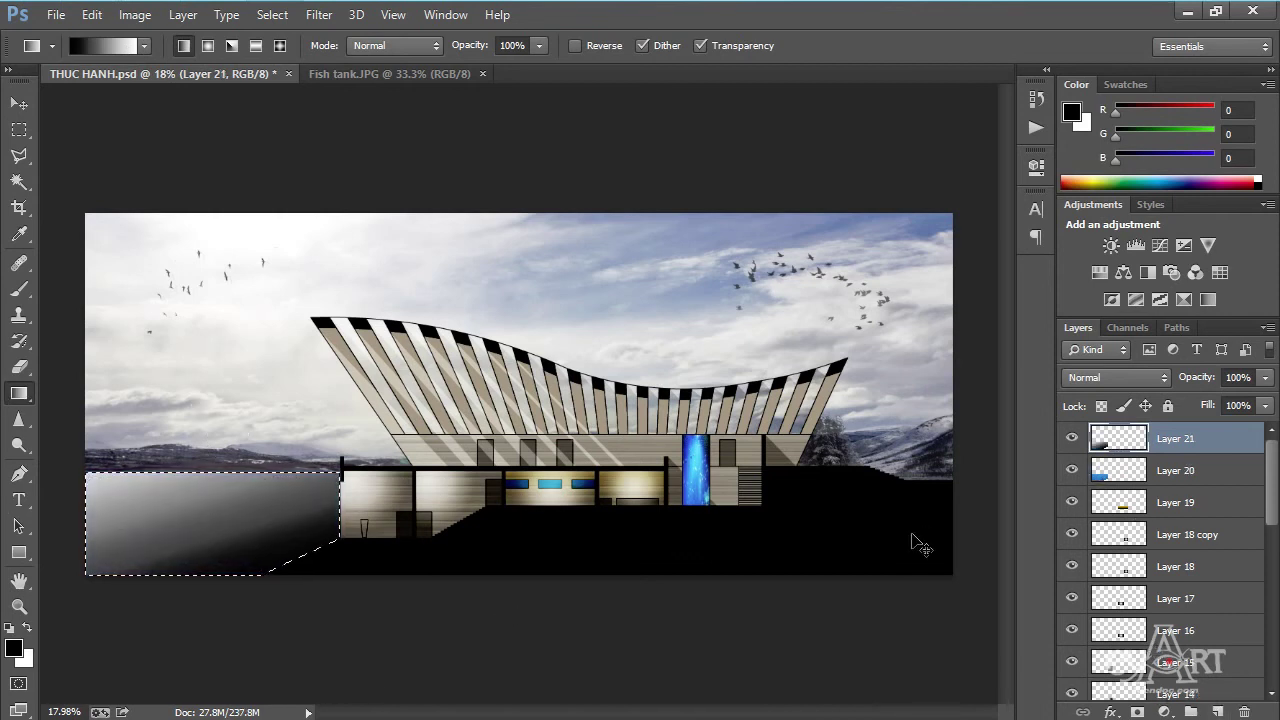
{"action": "key", "text": "ctrl+d"}
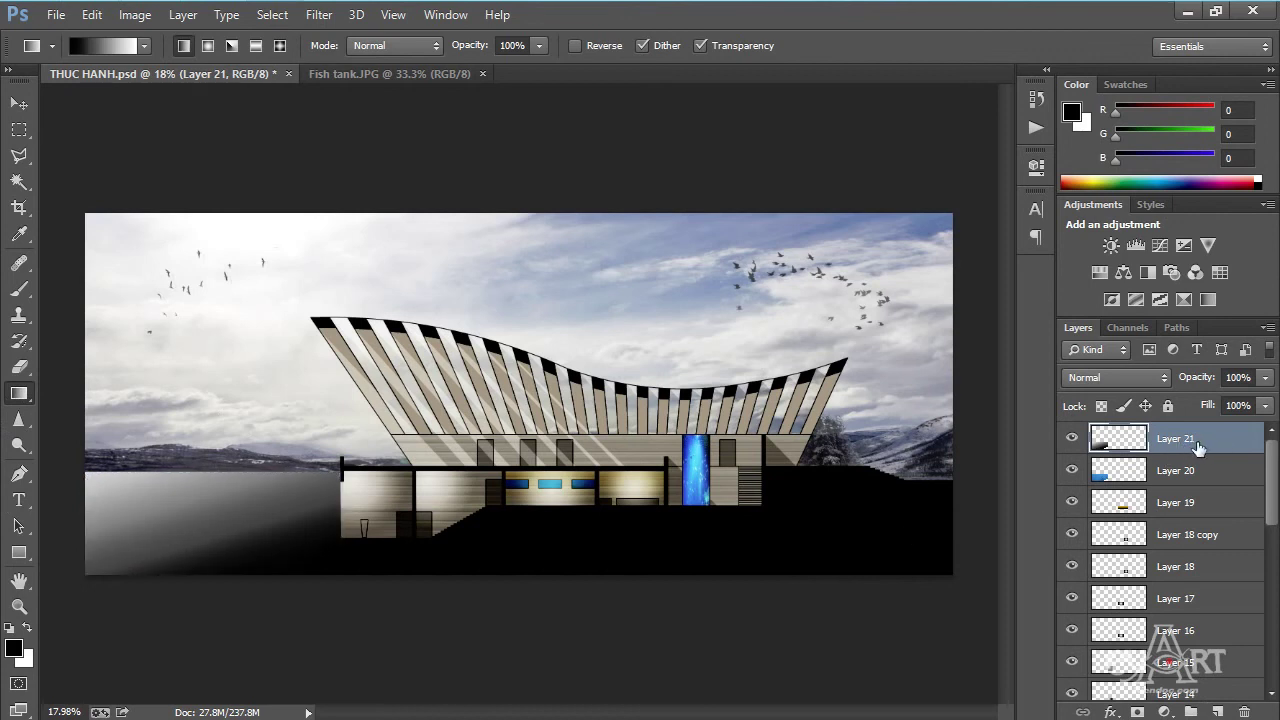
Set Layer 21's blend mode to Multiply and its opacity to 90%.
{"action": "left_click", "coordinate": [1148, 379]}
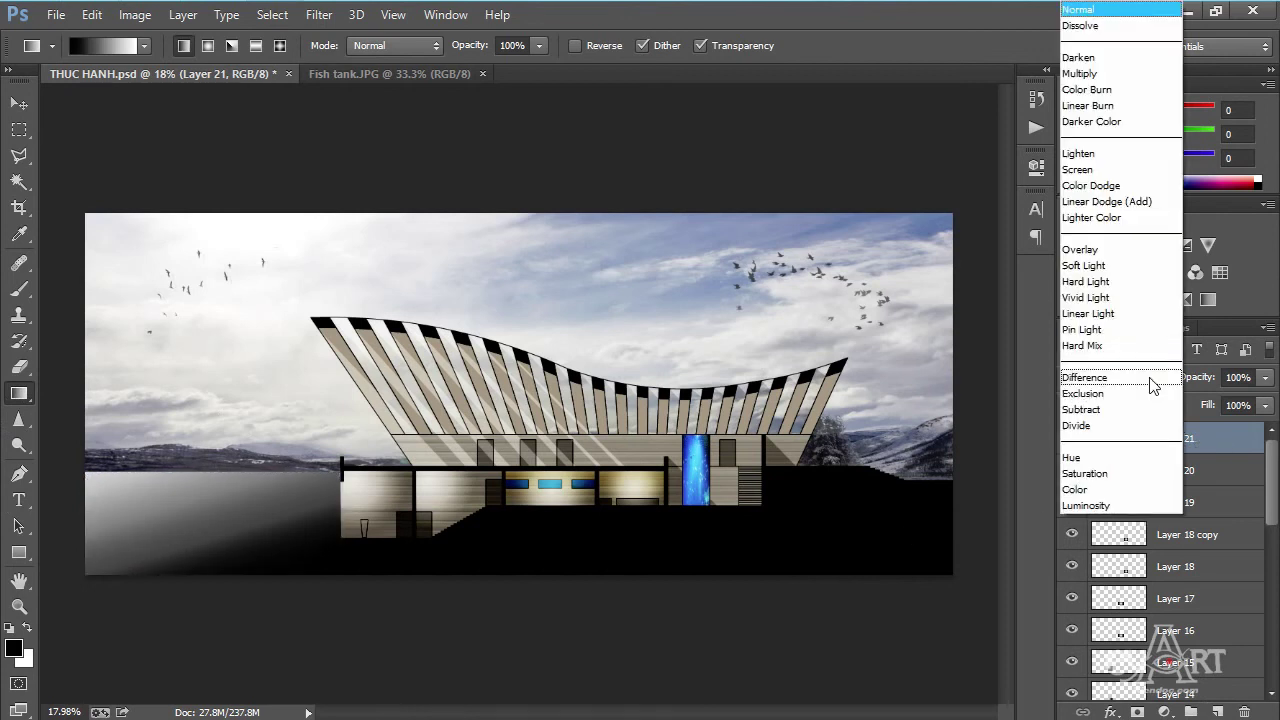
{"action": "left_click", "coordinate": [1097, 266]}
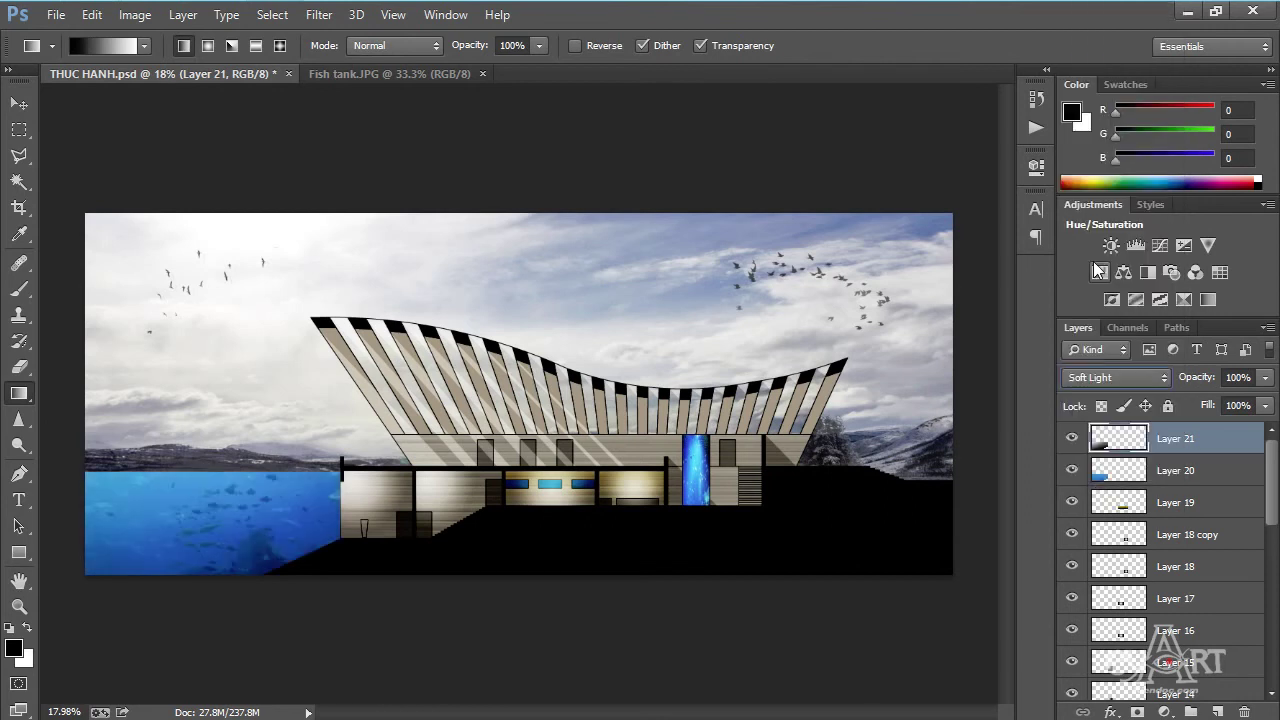
{"action": "left_click", "coordinate": [1103, 379]}
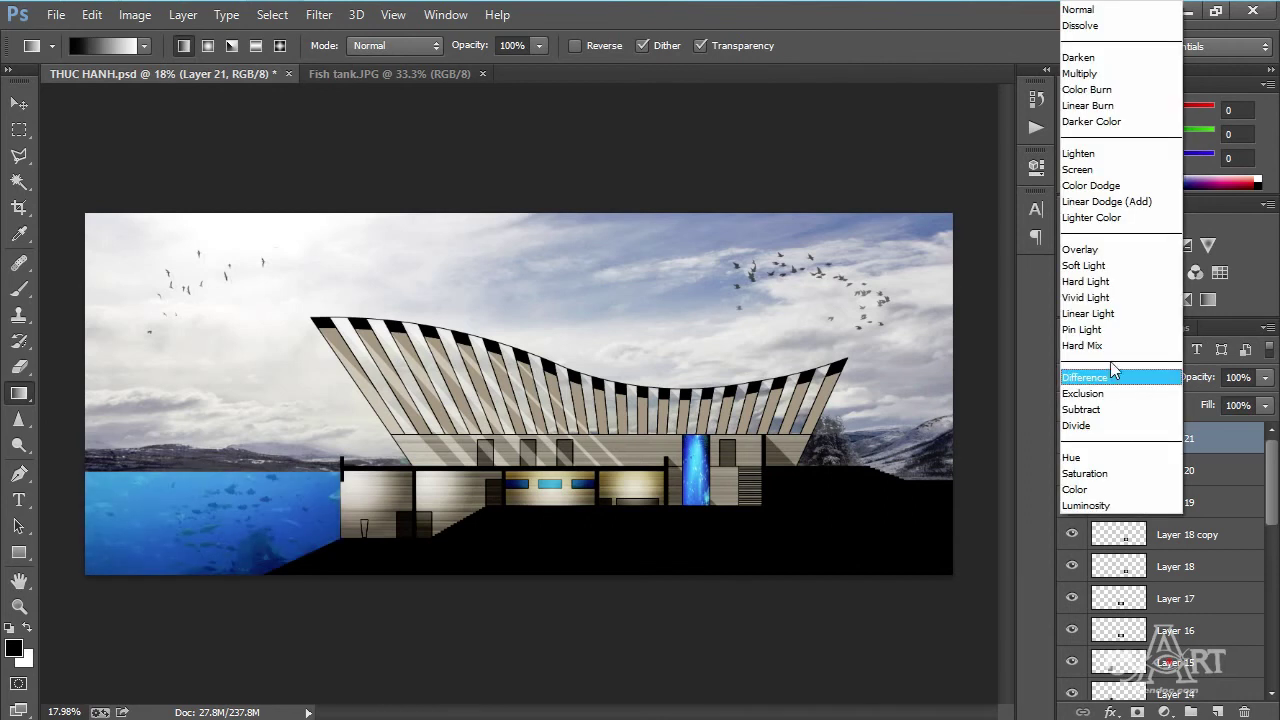
{"action": "left_click", "coordinate": [1097, 74]}
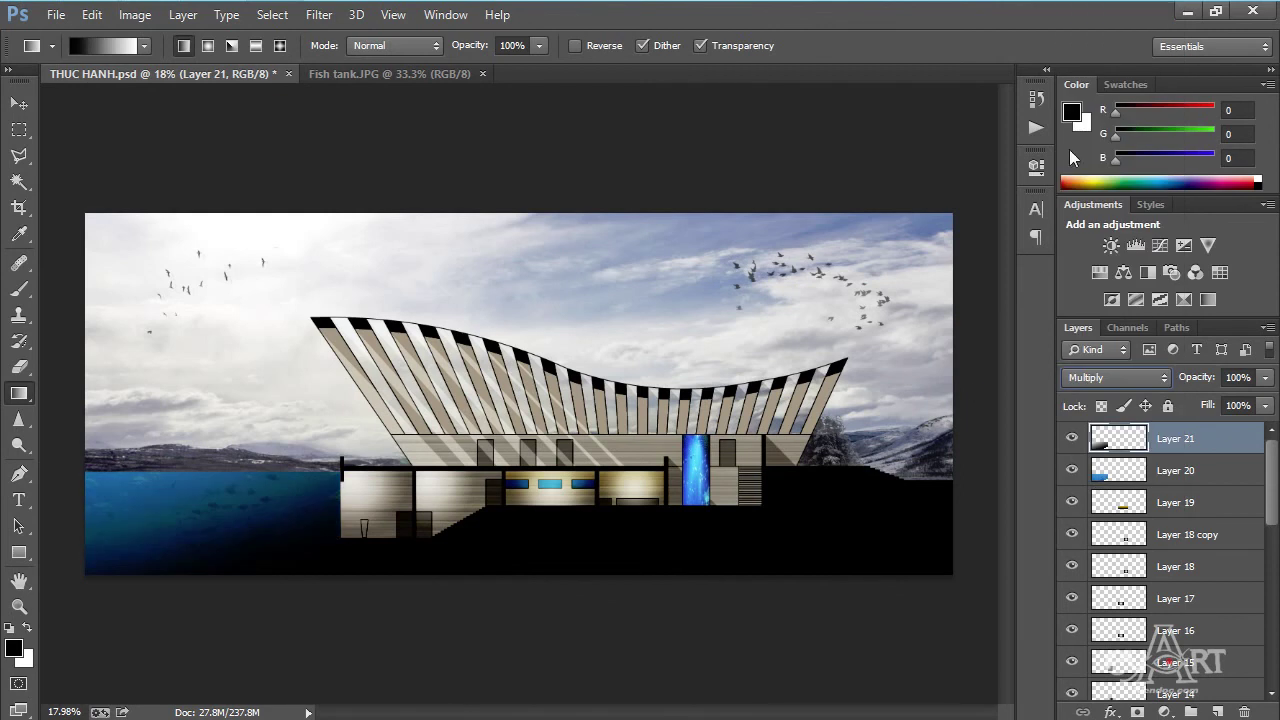
{"action": "left_click", "coordinate": [1265, 377]}
{"action": "left_click_drag", "start_coordinate": [1266, 405], "coordinate": [1250, 408]}
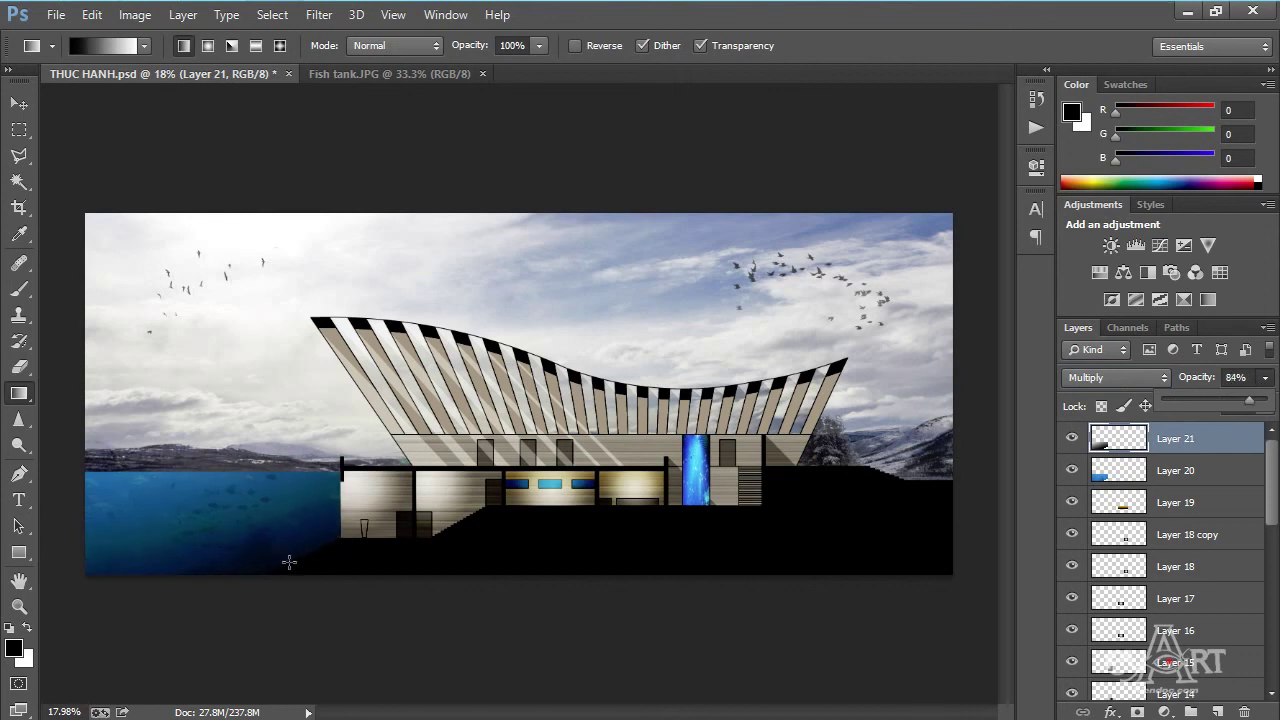
{"action": "left_click", "coordinate": [1240, 377]}
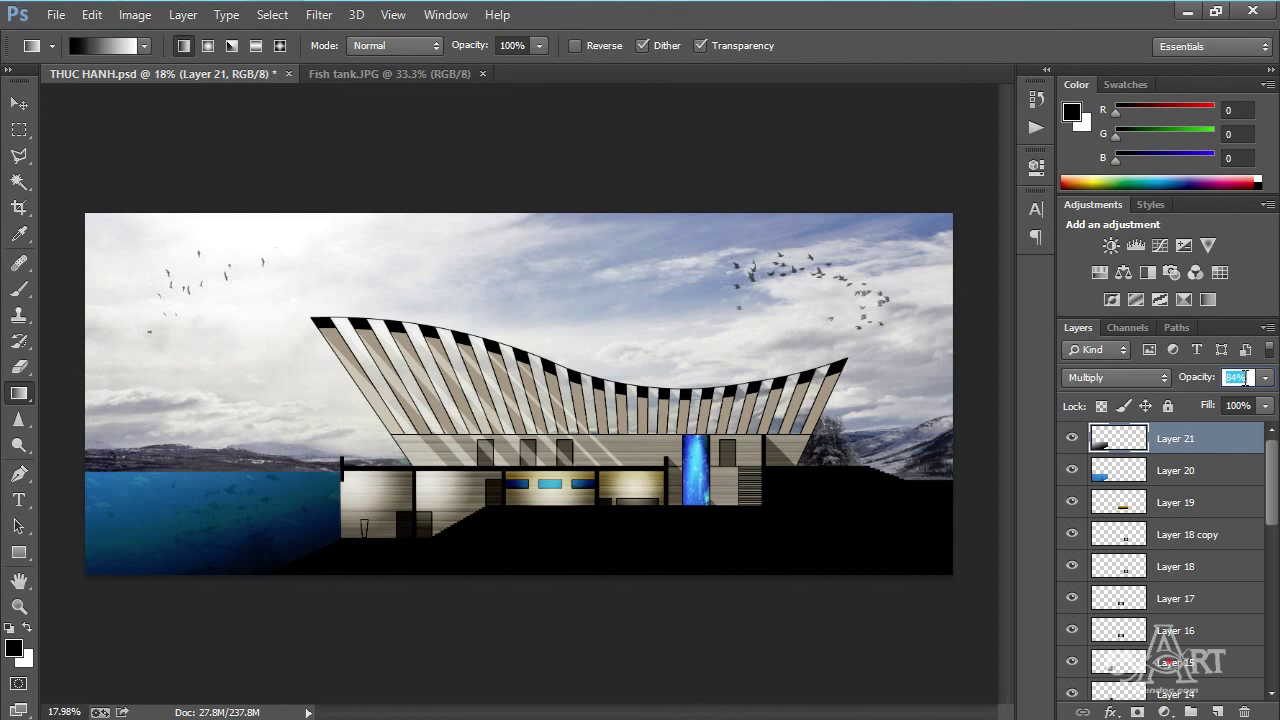
{"action": "type", "text": "80"}
{"action": "type", "text": "90"}
{"action": "key", "text": "Return"}
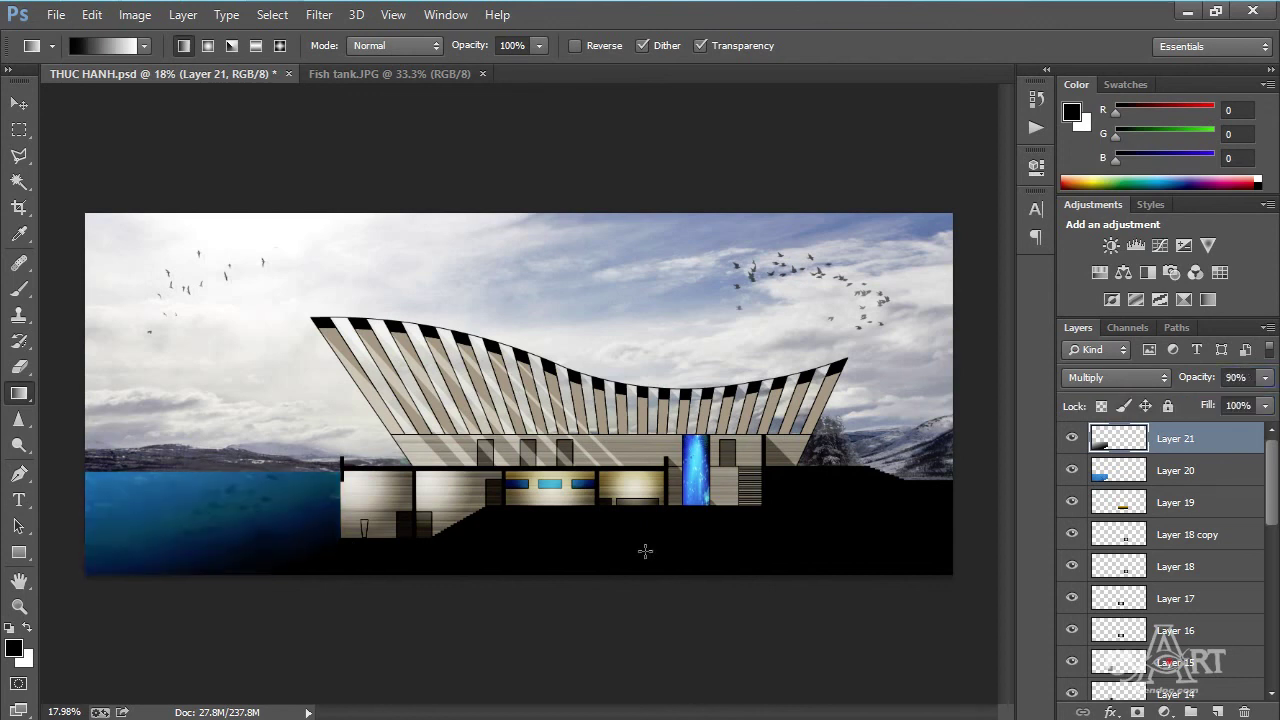
{"action": "key", "text": "v"}
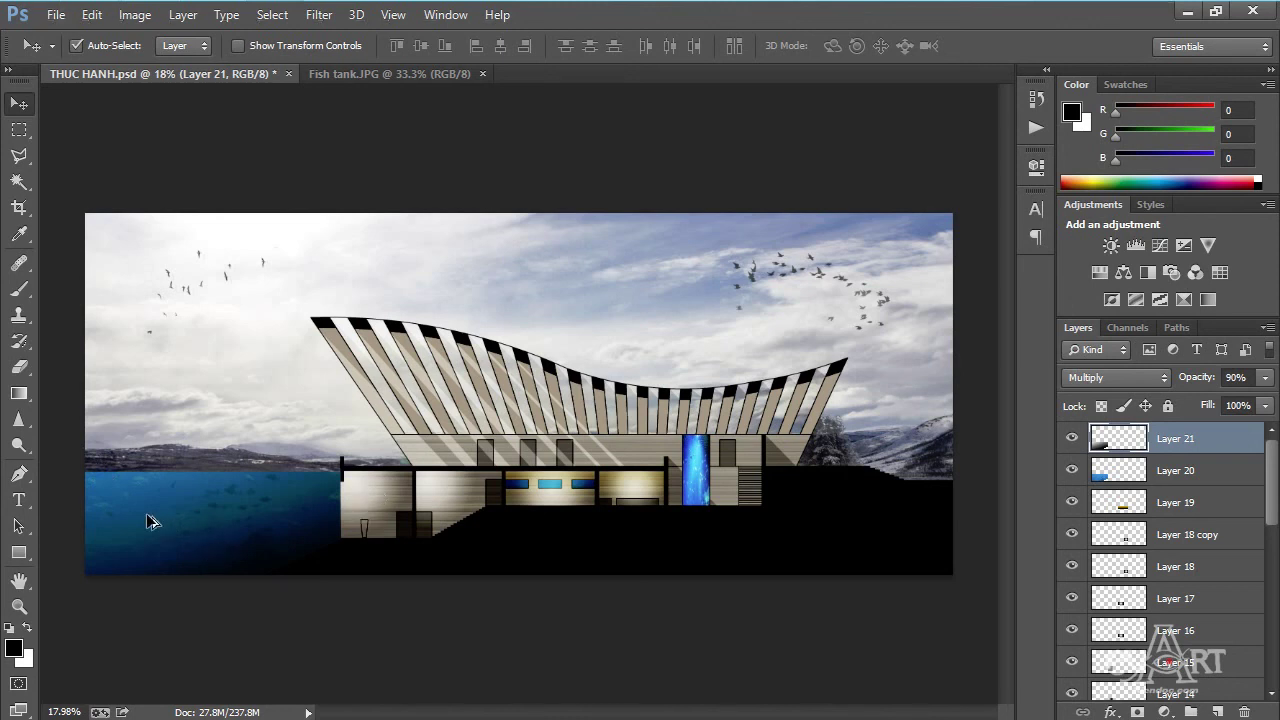
Add a new layer and pick a 15 px soft round brush with white as the colour.
{"action": "scroll", "coordinate": [300, 505], "scroll_direction": "up", "scroll_amount": 2}
{"action": "scroll", "coordinate": [298, 492], "scroll_direction": "up", "scroll_amount": 1}
{"action": "left_click_drag", "start_coordinate": [298, 492], "coordinate": [494, 409]}
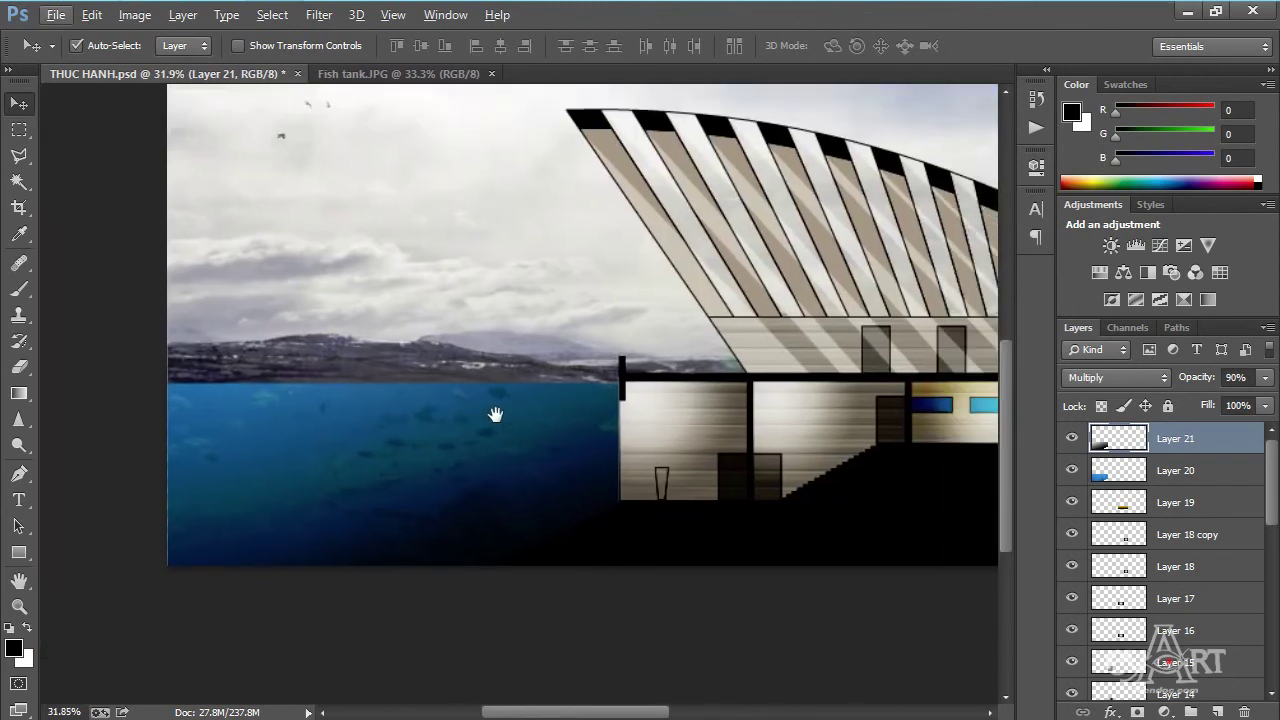
{"action": "left_click", "coordinate": [1217, 712]}
{"action": "scroll", "coordinate": [329, 414], "scroll_direction": "up", "scroll_amount": 1}
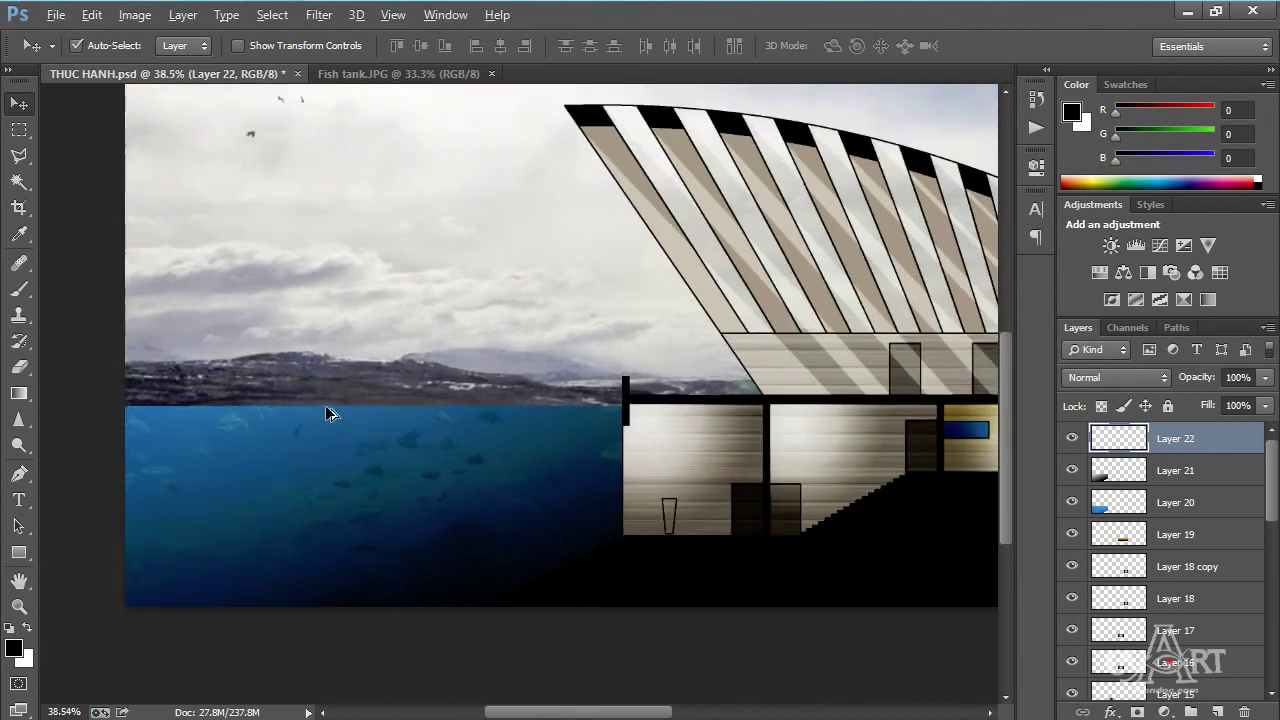
{"action": "left_click", "coordinate": [15, 295]}
{"action": "right_click", "coordinate": [275, 442]}
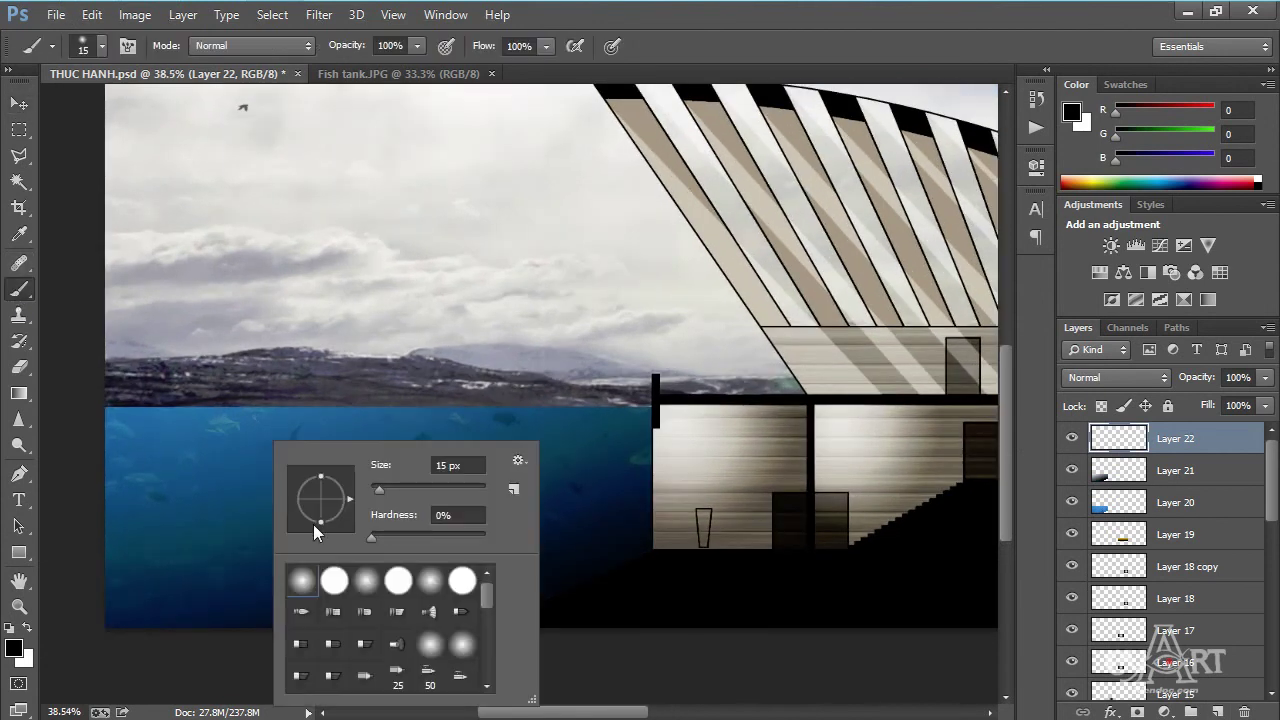
{"action": "double_click", "coordinate": [306, 588]}
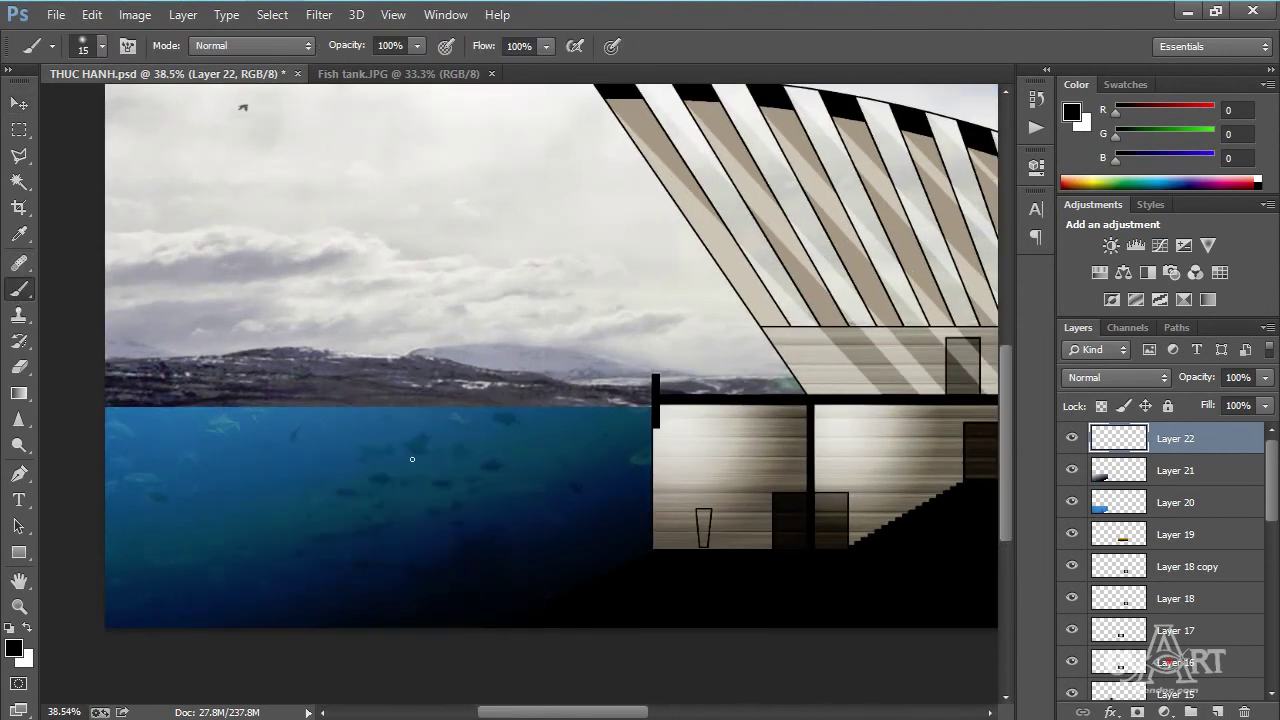
{"action": "scroll", "coordinate": [508, 444], "scroll_direction": "up", "scroll_amount": 1}
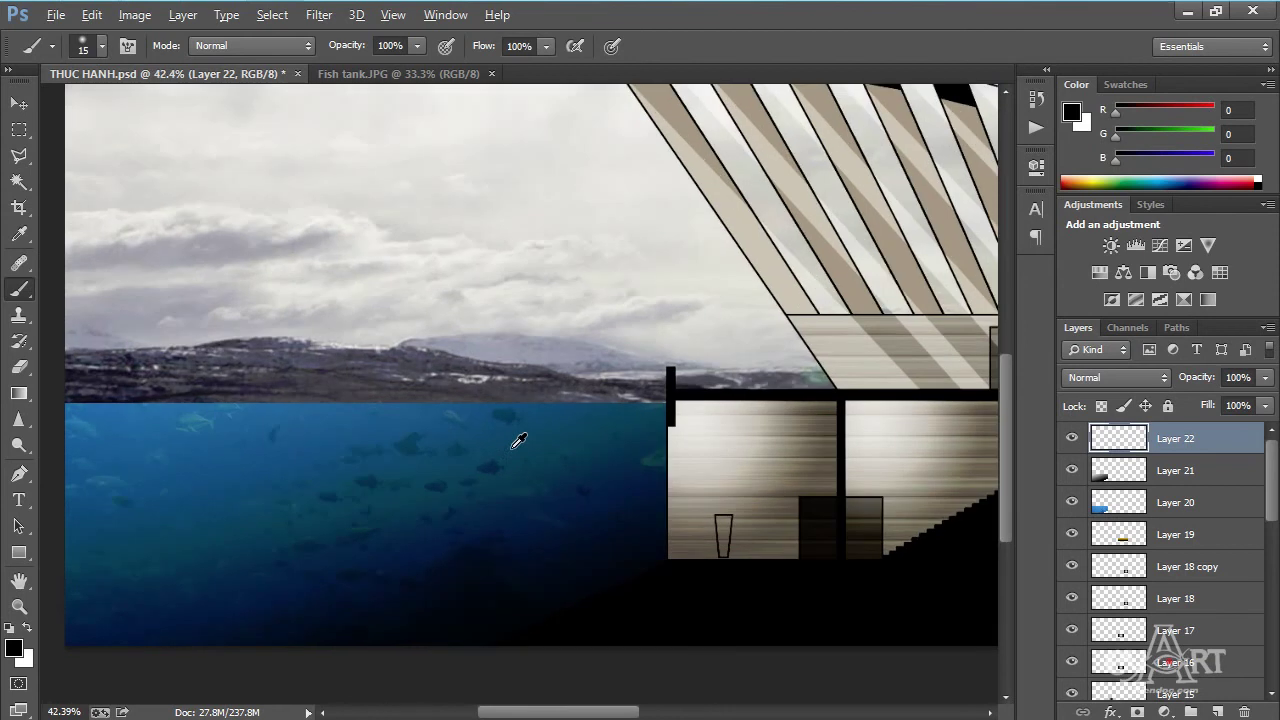
{"action": "left_click", "coordinate": [598, 418]}
{"action": "left_click", "coordinate": [28, 627]}
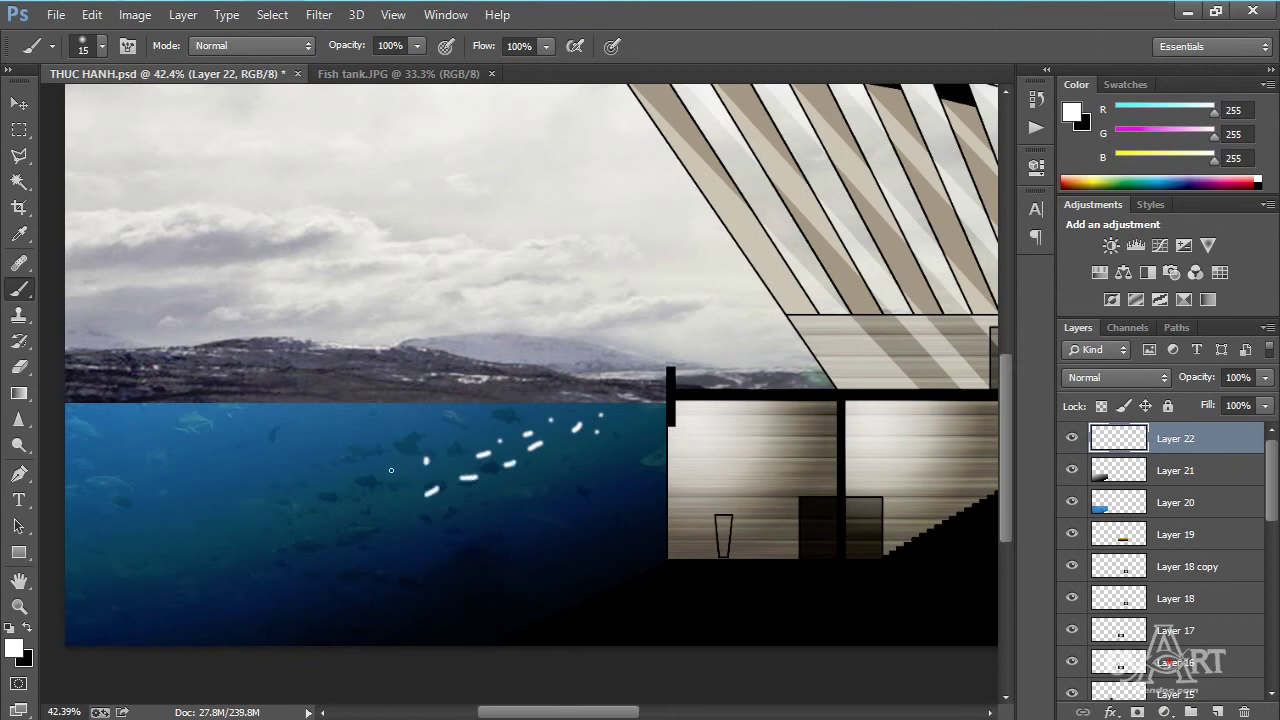
Paint short white dashes and dots diagonally up through the aquarium water.
{"action": "left_click_drag", "start_coordinate": [387, 497], "coordinate": [360, 510]}
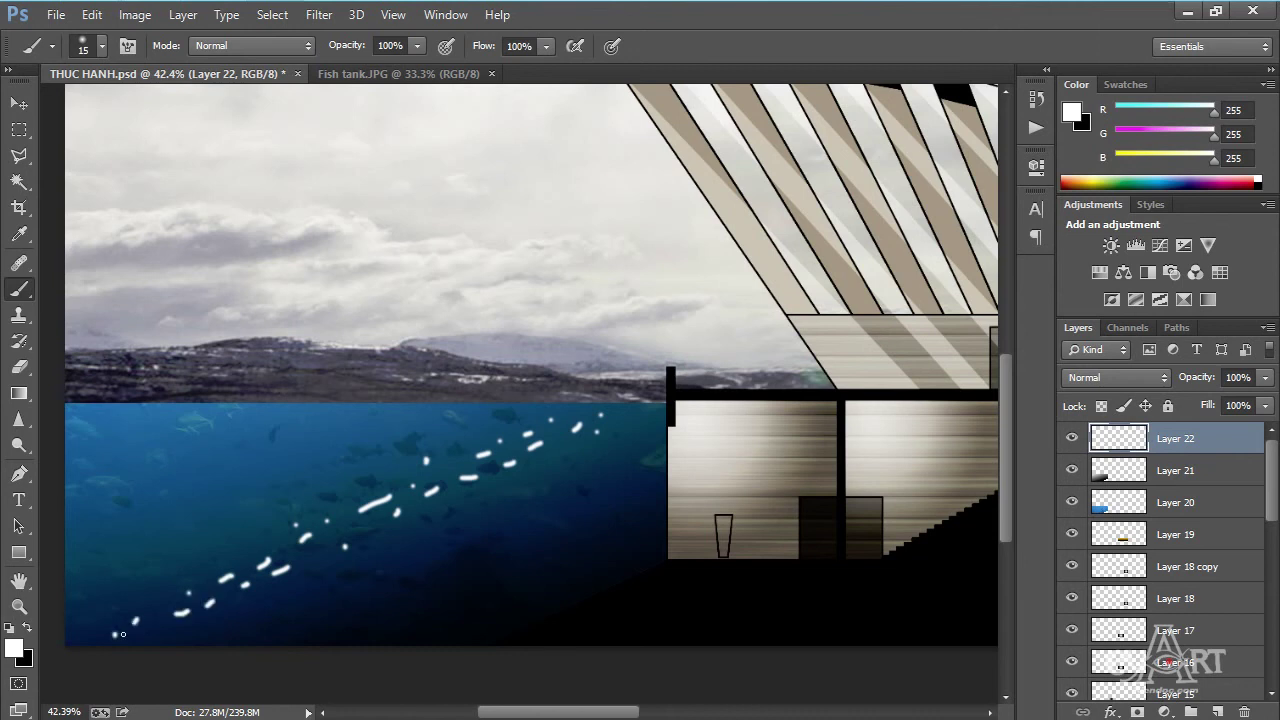
{"action": "left_click_drag", "start_coordinate": [580, 437], "coordinate": [418, 404]}
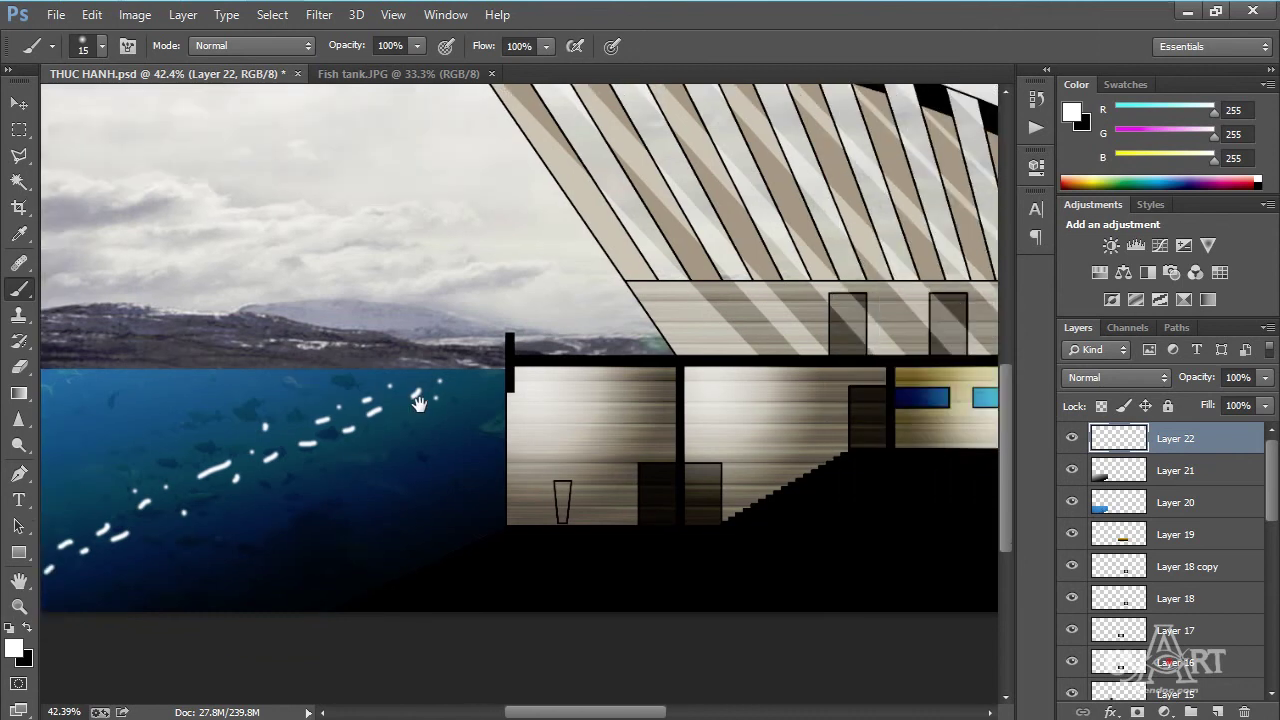
{"action": "left_click_drag", "start_coordinate": [600, 376], "coordinate": [608, 373]}
{"action": "left_click_drag", "start_coordinate": [623, 378], "coordinate": [624, 386]}
{"action": "left_click", "coordinate": [587, 395]}
{"action": "left_click", "coordinate": [585, 408]}
{"action": "mouse_move", "coordinate": [541, 439]}
{"action": "left_mouse_down"}
{"action": "mouse_move", "coordinate": [550, 428]}
{"action": "mouse_move", "coordinate": [512, 462]}
{"action": "left_mouse_up"}
{"action": "left_click_drag", "start_coordinate": [530, 472], "coordinate": [657, 415]}
{"action": "scroll", "coordinate": [535, 360], "scroll_direction": "down", "scroll_amount": 1}
{"action": "scroll", "coordinate": [543, 405], "scroll_direction": "down", "scroll_amount": 1}
{"action": "scroll", "coordinate": [543, 405], "scroll_direction": "down", "scroll_amount": 1}
{"action": "scroll", "coordinate": [543, 400], "scroll_direction": "down", "scroll_amount": 1}
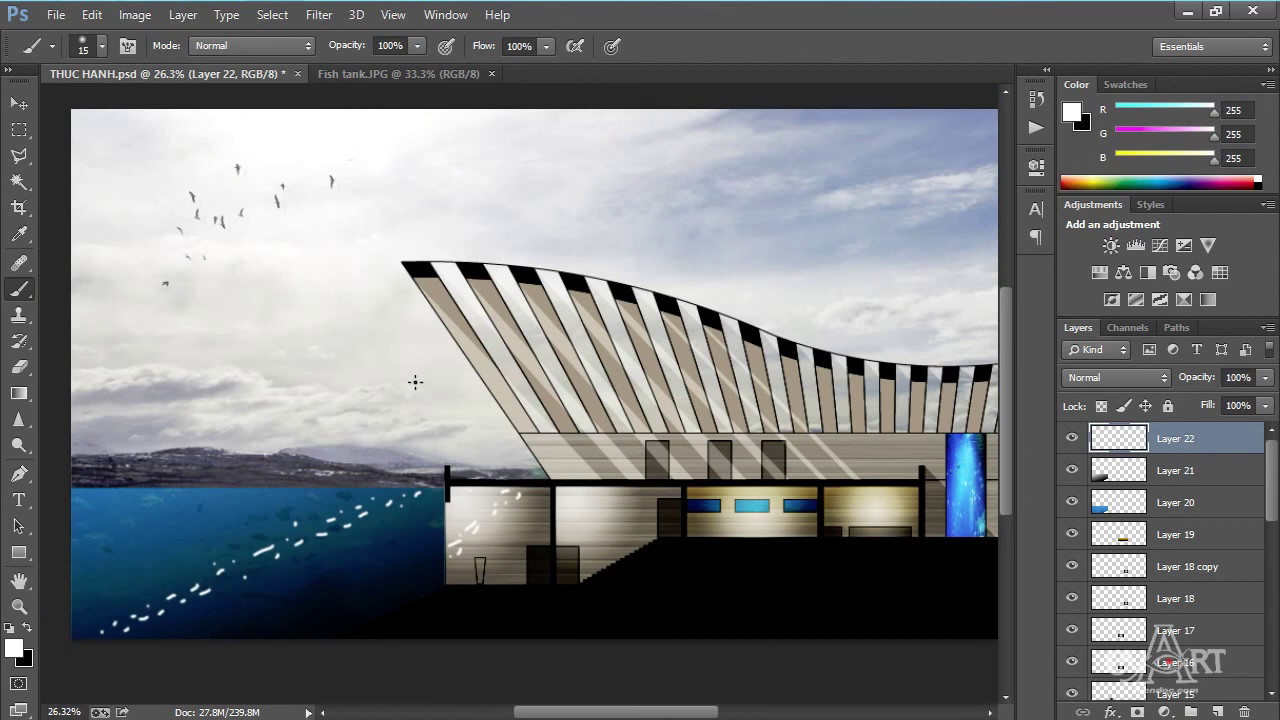
Apply a Radial Blur (Amount 50, Zoom, Best) centred top-left to the white dashes.
{"action": "left_click", "coordinate": [319, 18]}
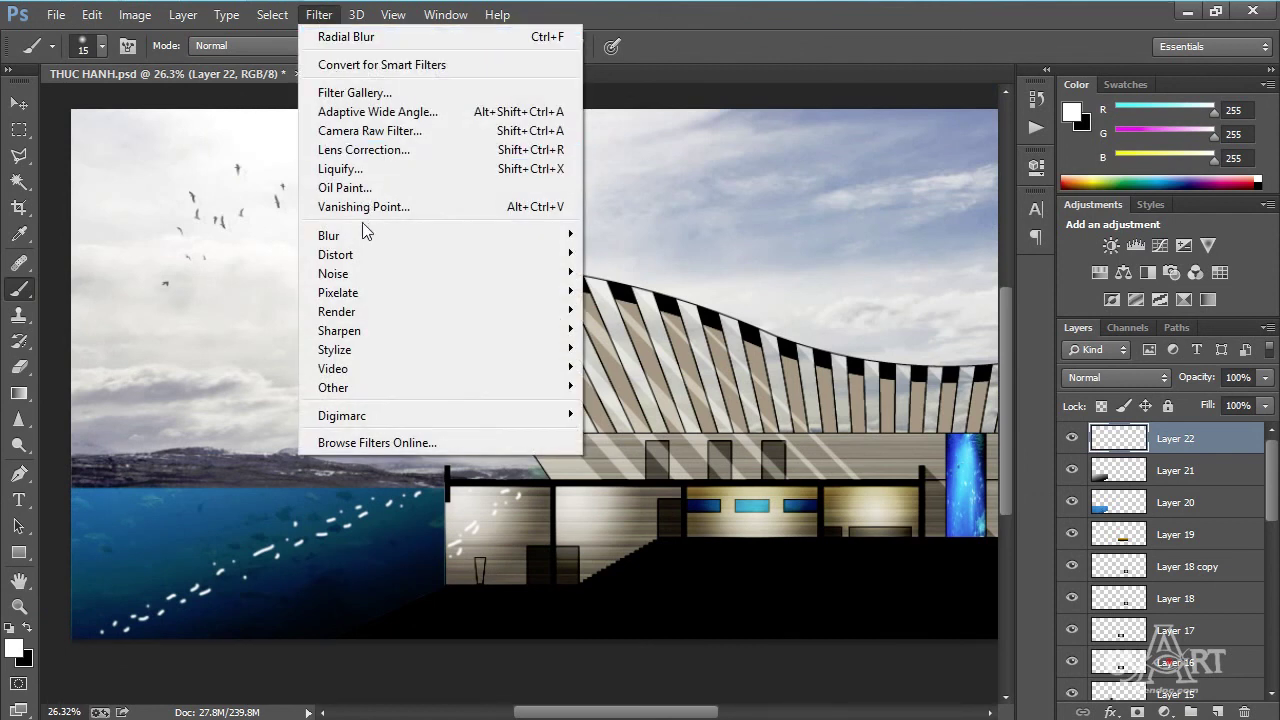
{"action": "mouse_move", "coordinate": [329, 235]}
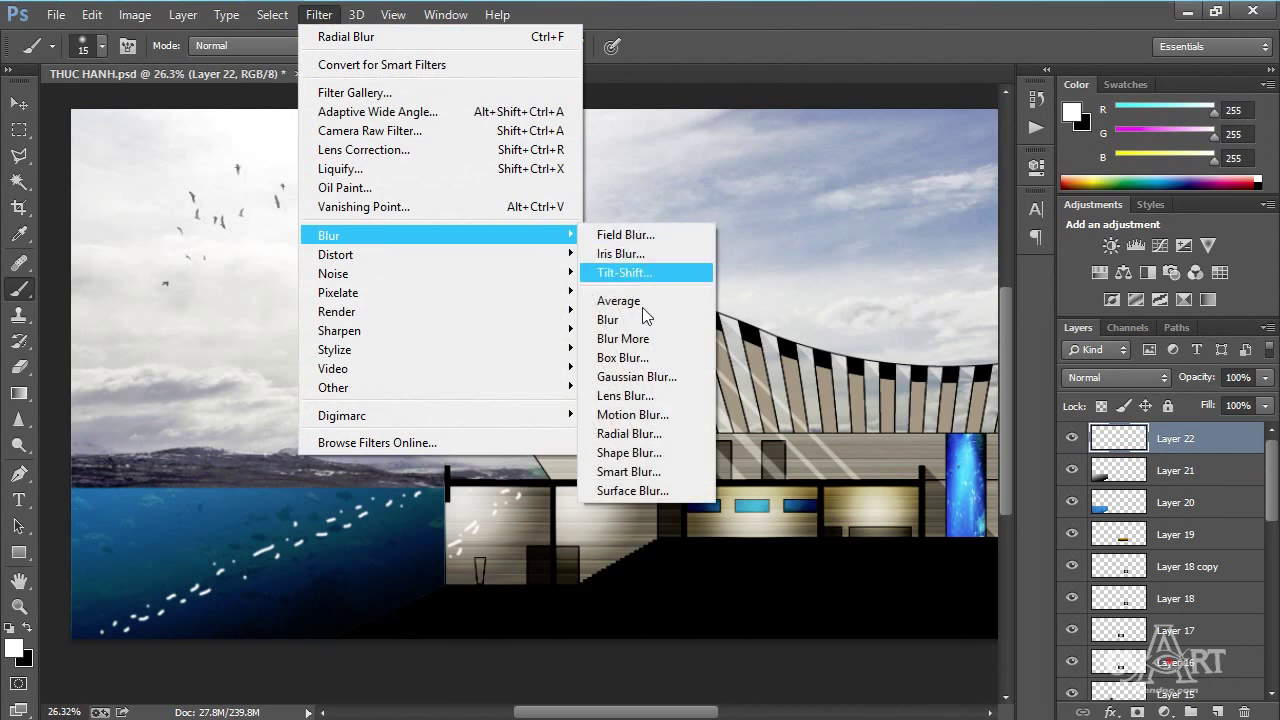
{"action": "left_click", "coordinate": [637, 441]}
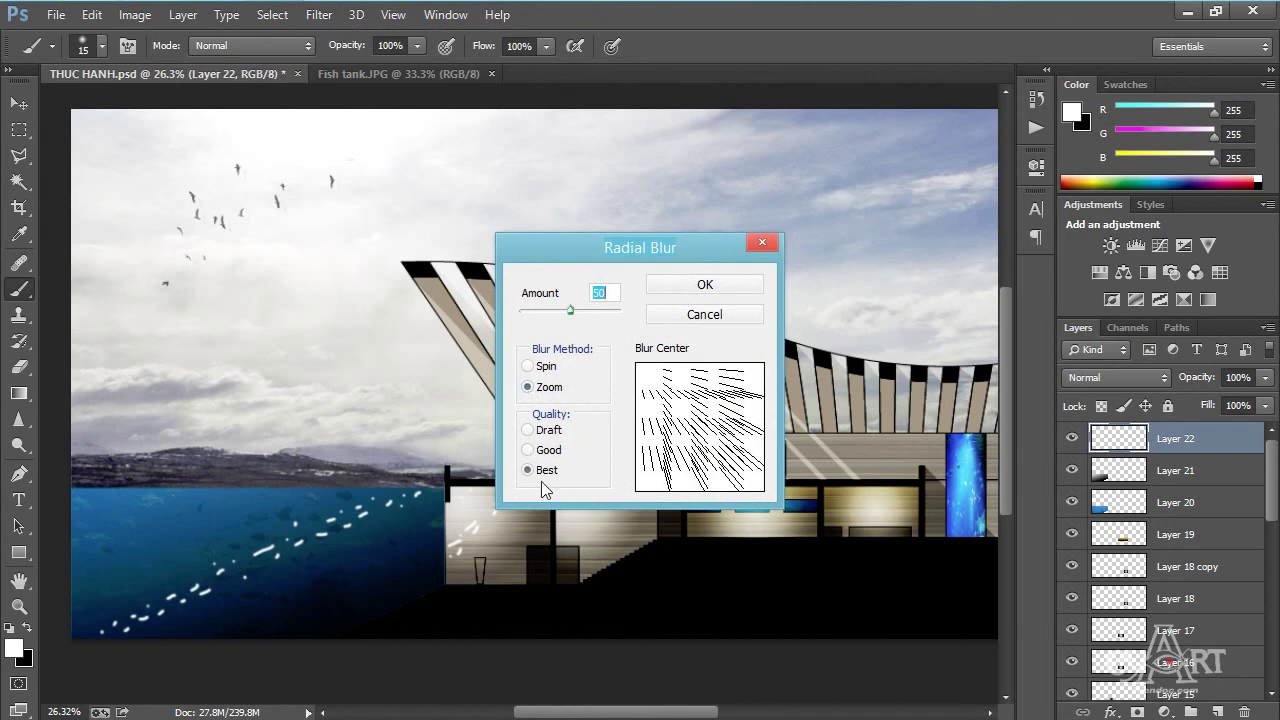
{"action": "left_click_drag", "start_coordinate": [648, 385], "coordinate": [705, 433]}
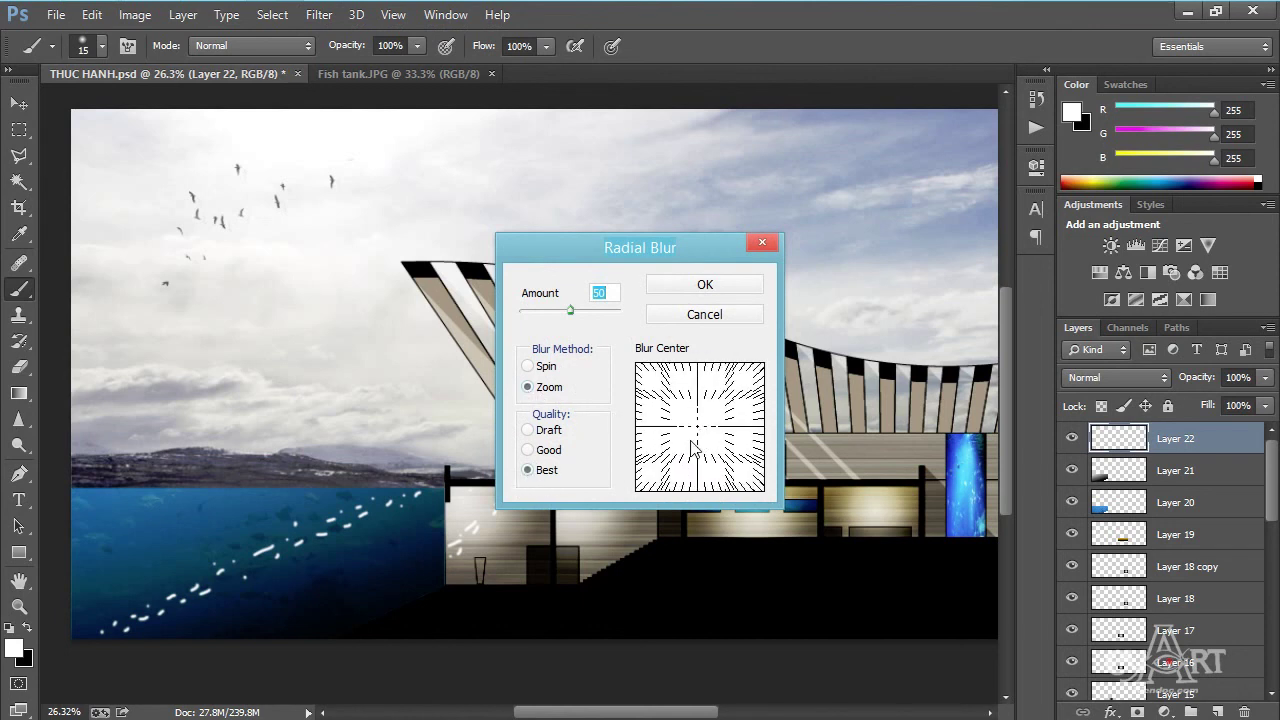
{"action": "left_click_drag", "start_coordinate": [700, 433], "coordinate": [641, 374]}
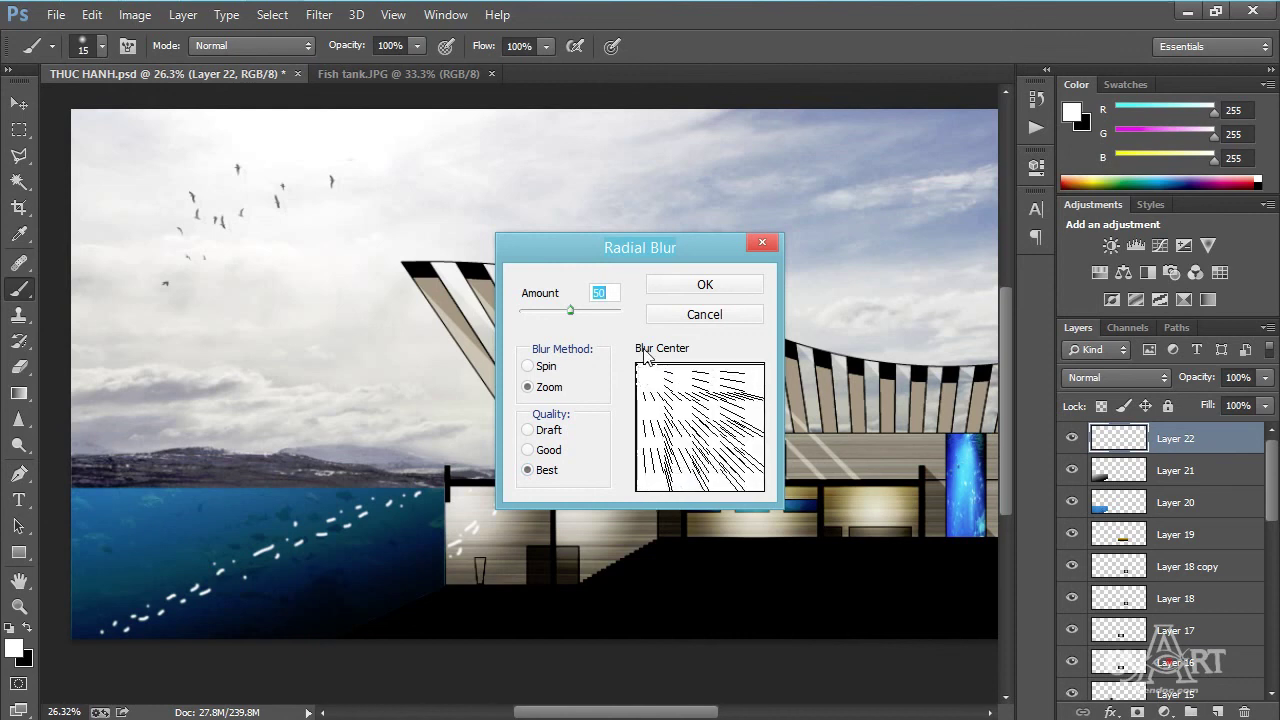
{"action": "left_click", "coordinate": [704, 288]}
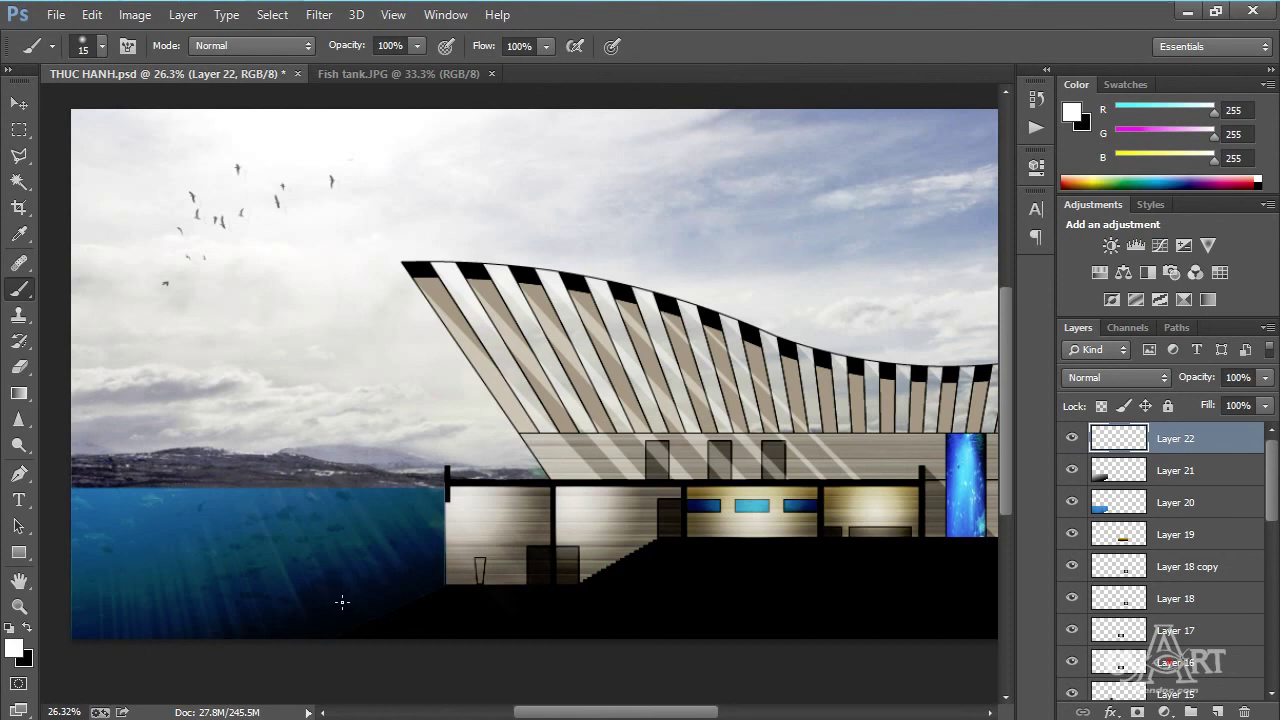
Zoom in and out to inspect the light rays in the water.
{"action": "scroll", "coordinate": [525, 568], "scroll_direction": "up", "scroll_amount": 2}
{"action": "scroll", "coordinate": [525, 568], "scroll_direction": "up", "scroll_amount": 1}
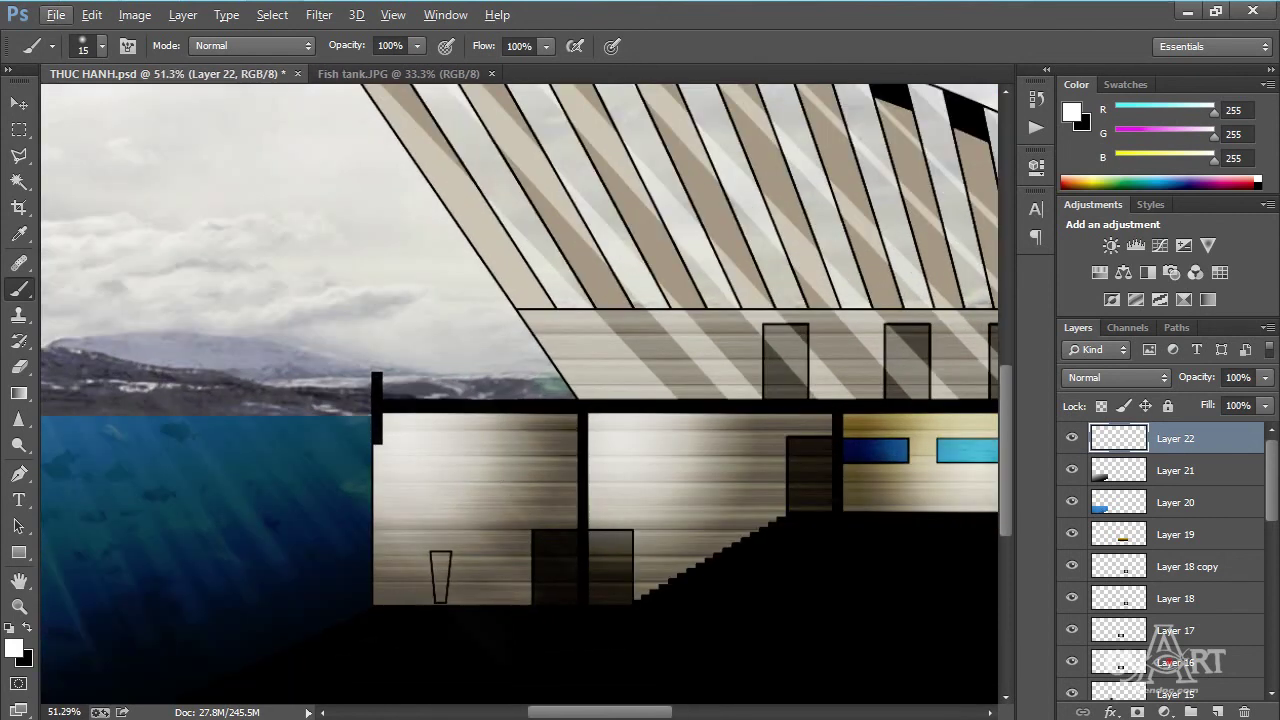
{"action": "scroll", "coordinate": [404, 511], "scroll_direction": "down", "scroll_amount": 2}
{"action": "scroll", "coordinate": [404, 511], "scroll_direction": "down", "scroll_amount": 1}
{"action": "scroll", "coordinate": [404, 511], "scroll_direction": "down", "scroll_amount": 1}
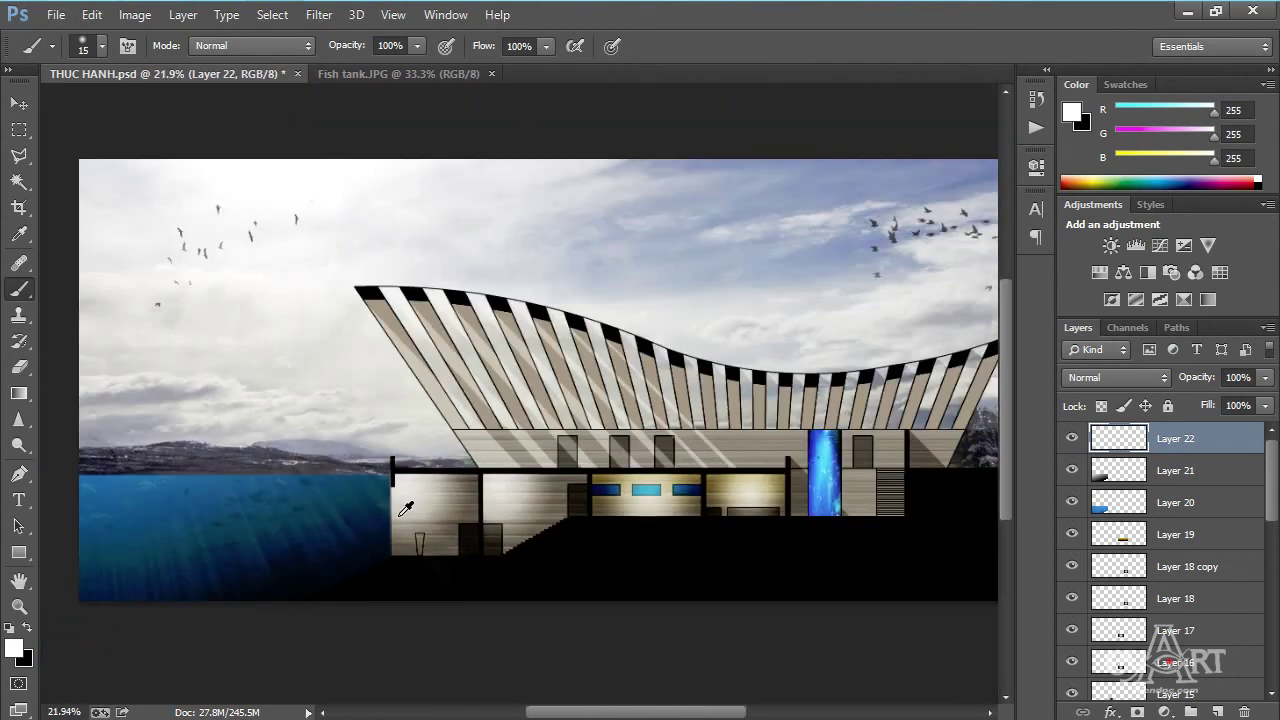
{"action": "scroll", "coordinate": [404, 511], "scroll_direction": "down", "scroll_amount": 1}
{"action": "scroll", "coordinate": [100, 449], "scroll_direction": "up", "scroll_amount": 2}
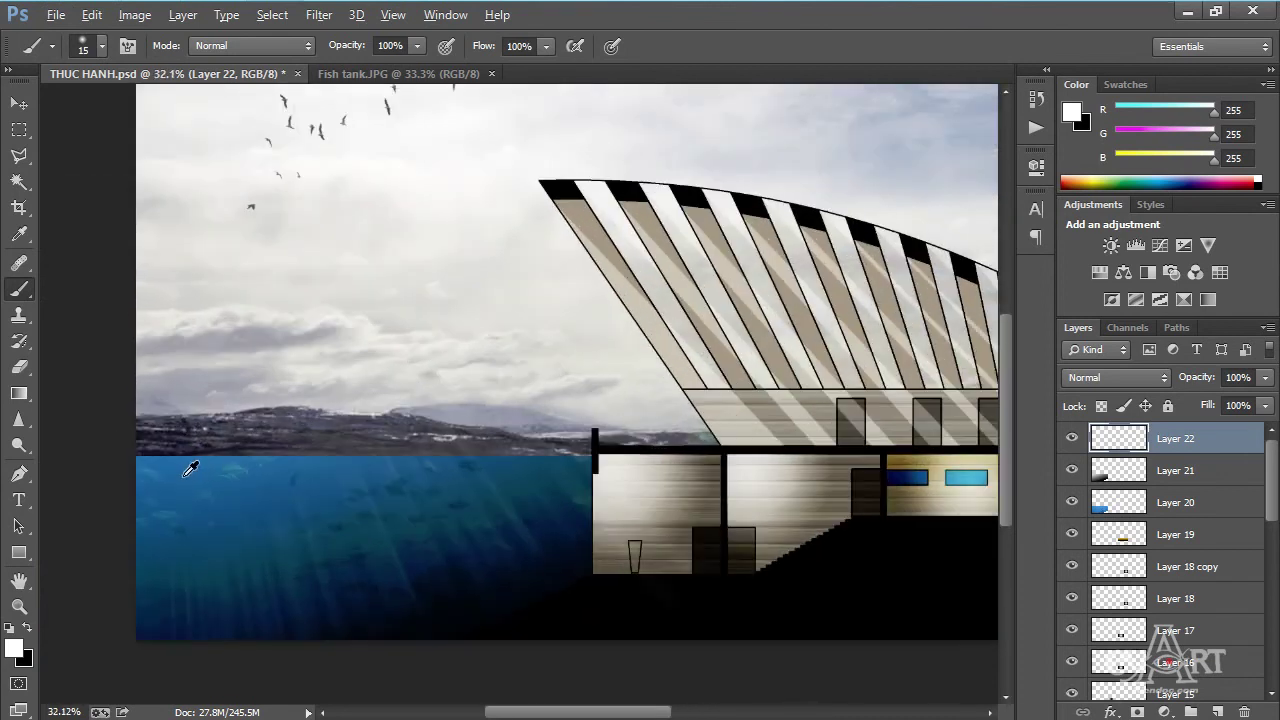
{"action": "scroll", "coordinate": [535, 477], "scroll_direction": "up", "scroll_amount": 1}
{"action": "key", "text": "alt"}
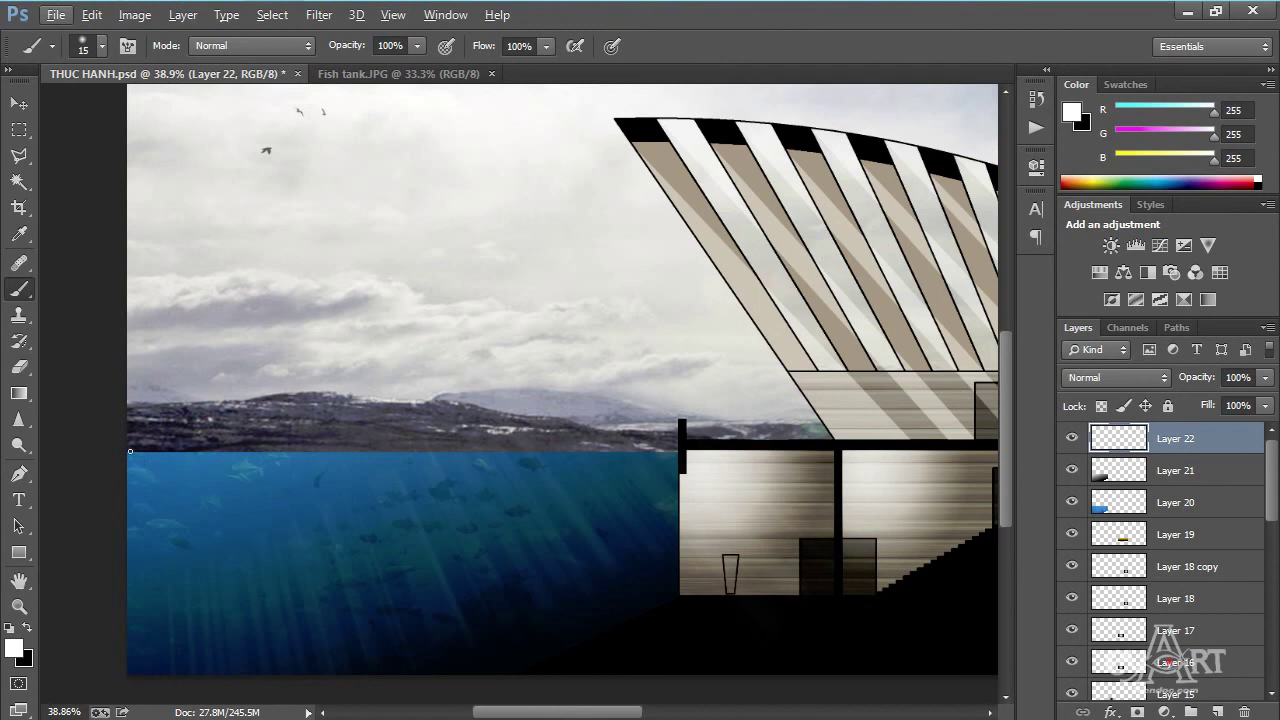
Bring up the Open dialog showing the 02_VAT LIEU folder.
{"action": "scroll", "coordinate": [616, 461], "scroll_direction": "down", "scroll_amount": 2}
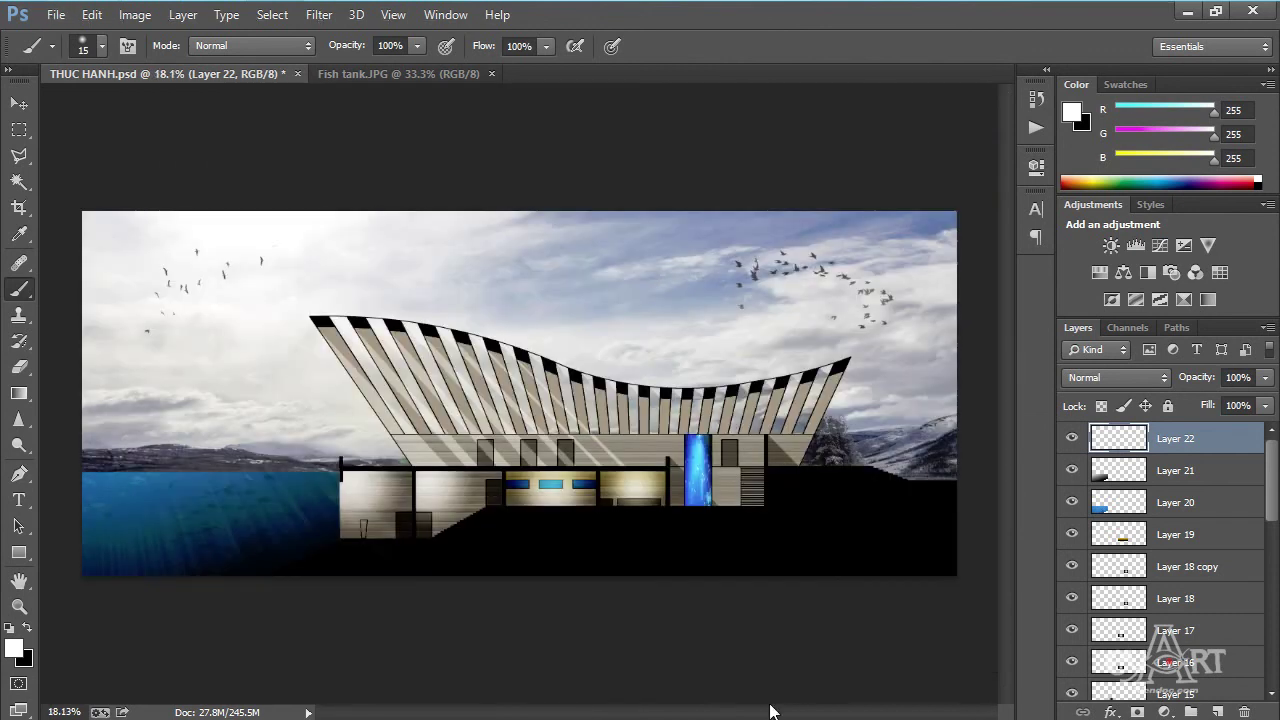
{"action": "key", "text": "ctrl+o"}
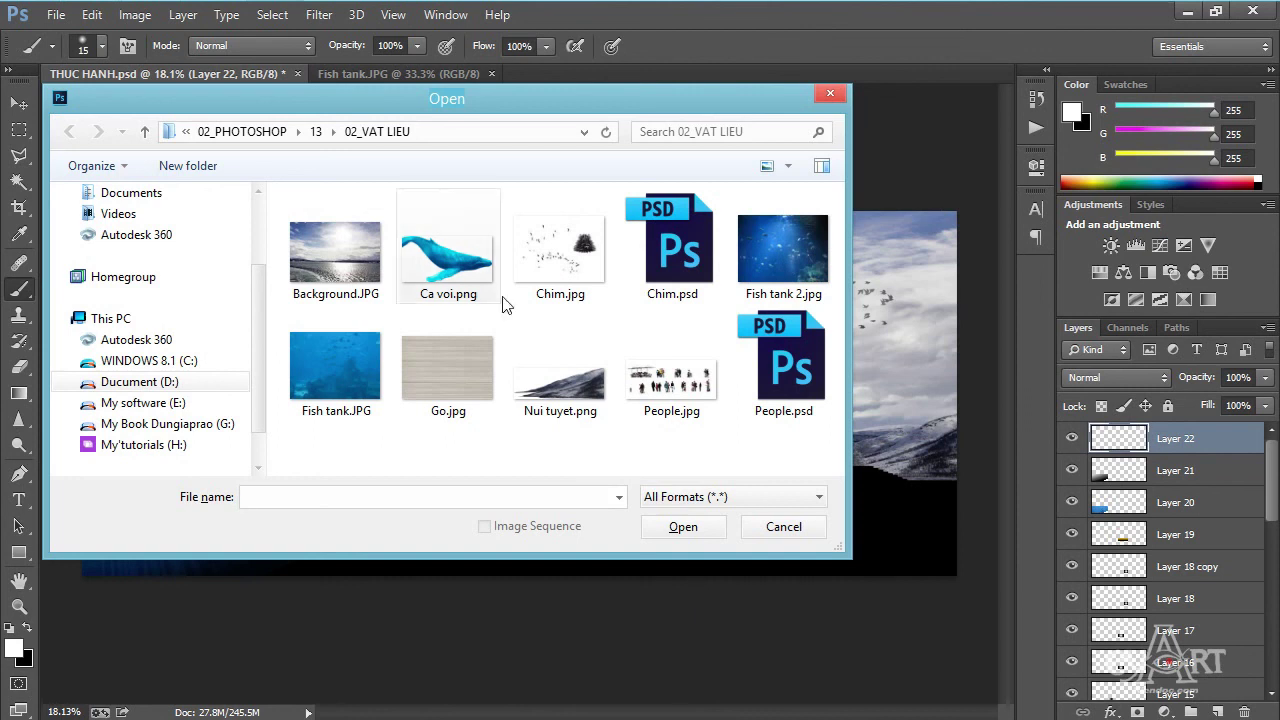
Open Ca voi.png and drag the whale into the lower-left water of THUC HANH.psd.
{"action": "left_click", "coordinate": [456, 276]}
{"action": "left_click", "coordinate": [683, 527]}
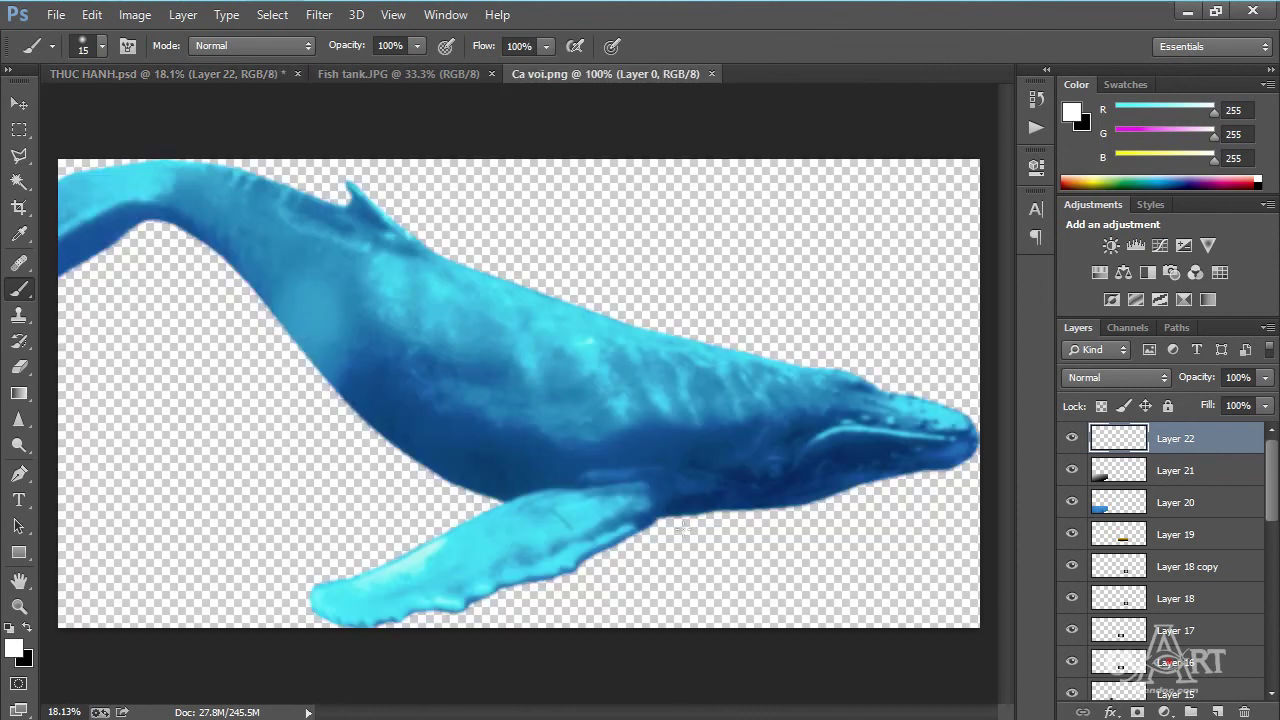
{"action": "key", "text": "v"}
{"action": "left_click_drag", "start_coordinate": [535, 400], "coordinate": [265, 78]}
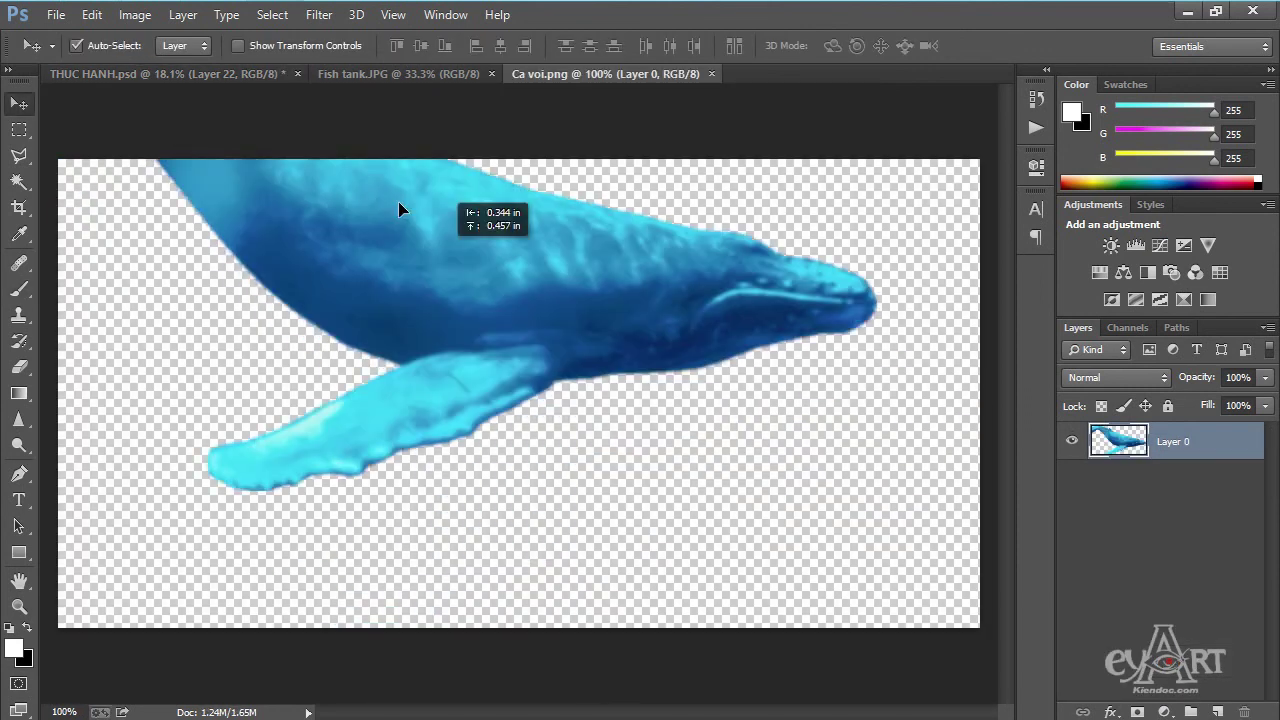
{"action": "left_click_drag", "start_coordinate": [400, 430], "coordinate": [172, 520]}
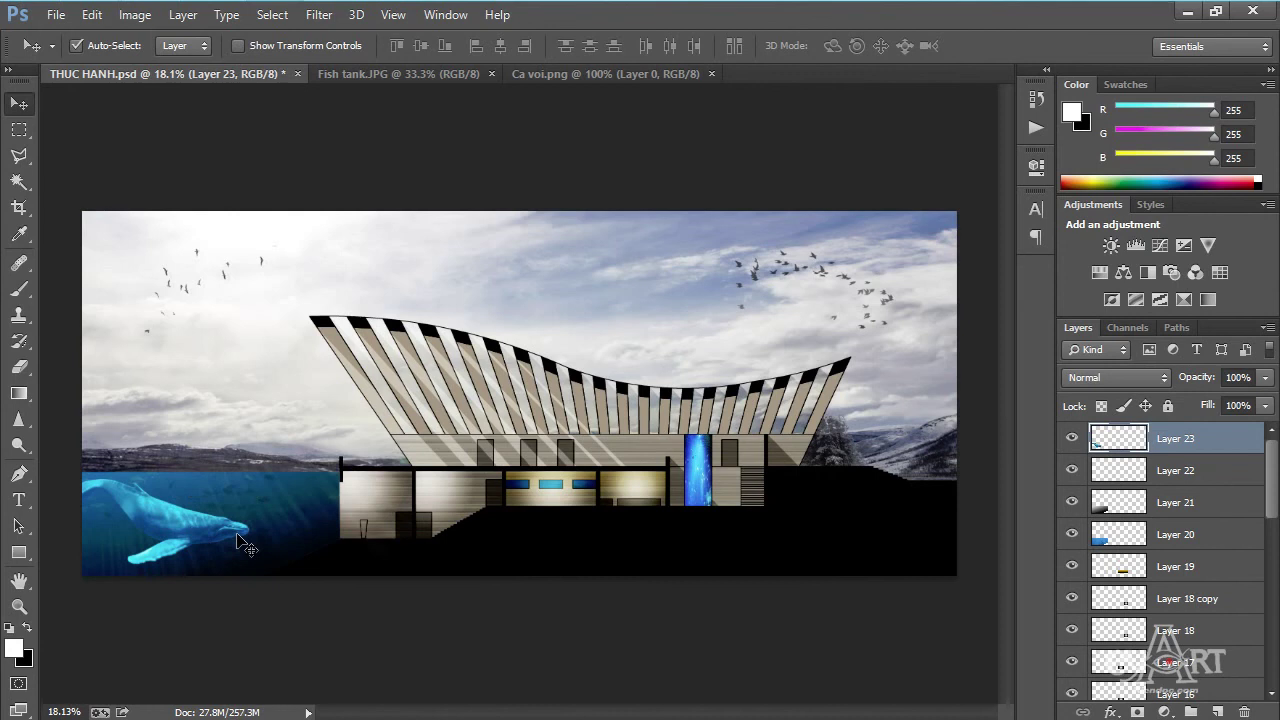
Scale the whale to about 79% and set its layer opacity to 63%.
{"action": "key", "text": "ctrl+t"}
{"action": "left_click_drag", "start_coordinate": [249, 565], "coordinate": [177, 515]}
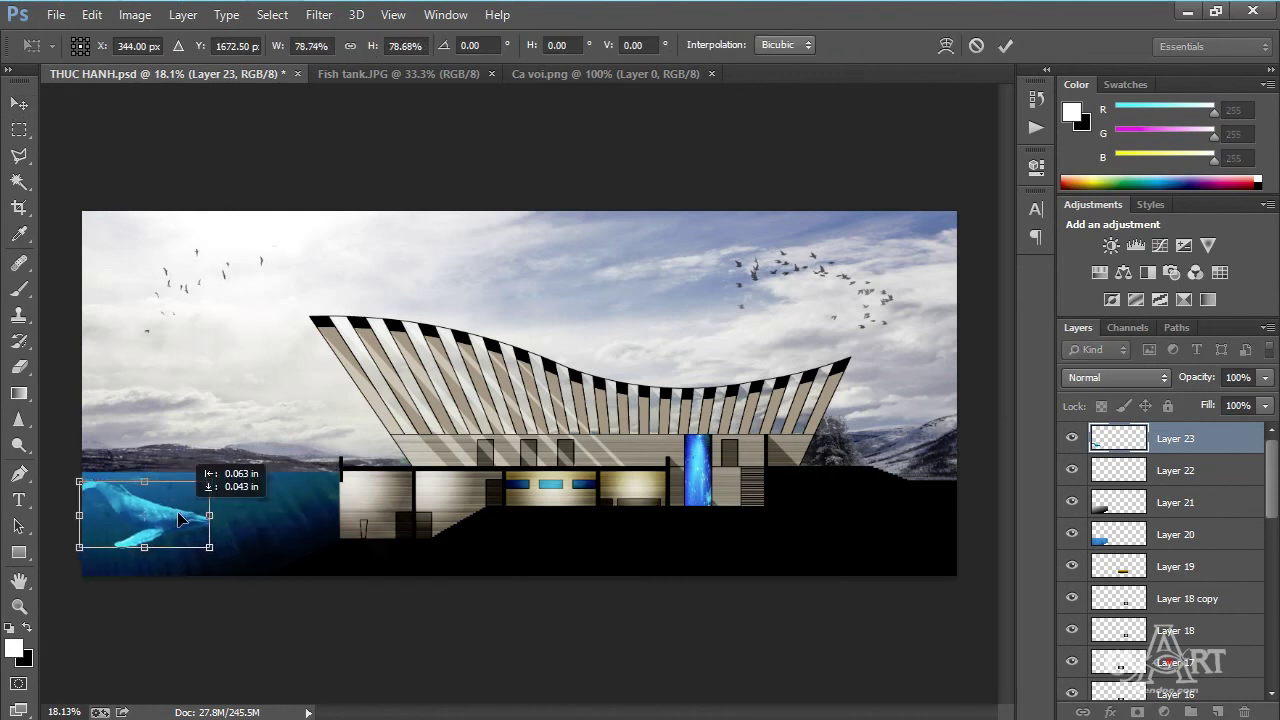
{"action": "key", "text": "Return"}
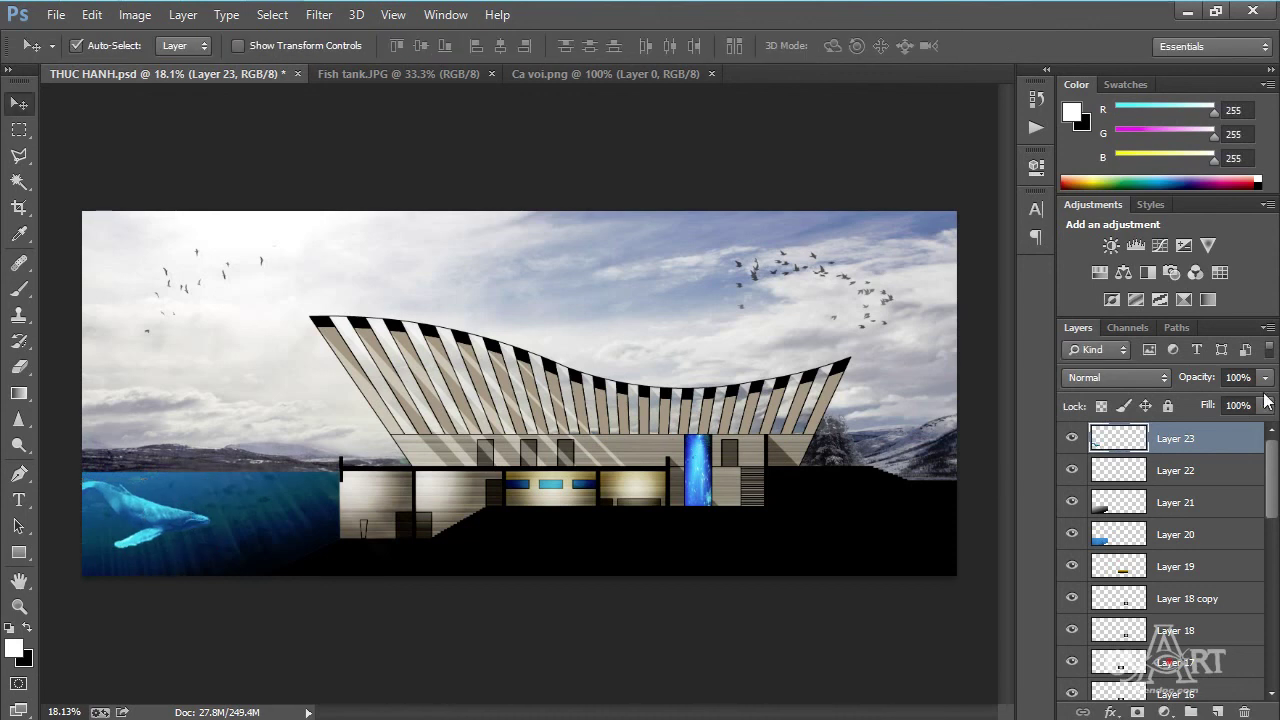
{"action": "left_click", "coordinate": [1267, 382]}
{"action": "left_click_drag", "start_coordinate": [1265, 405], "coordinate": [1229, 416]}
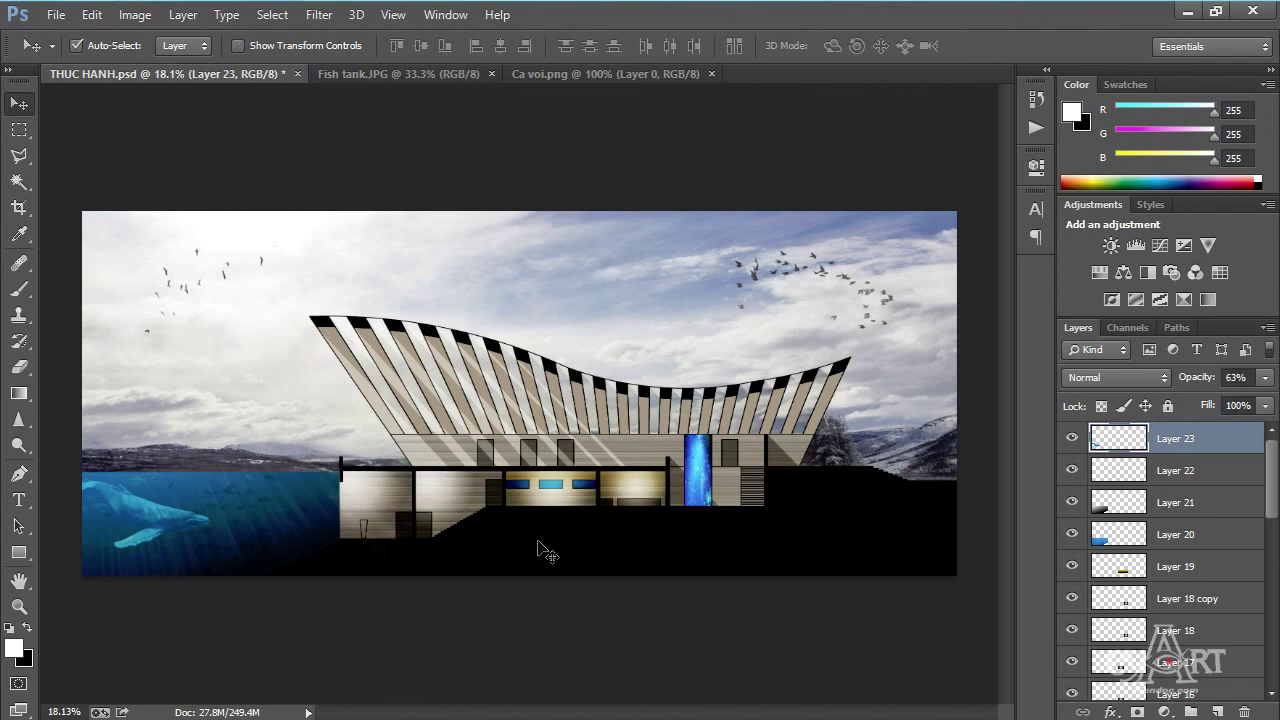
{"action": "key", "text": "ctrl+o"}
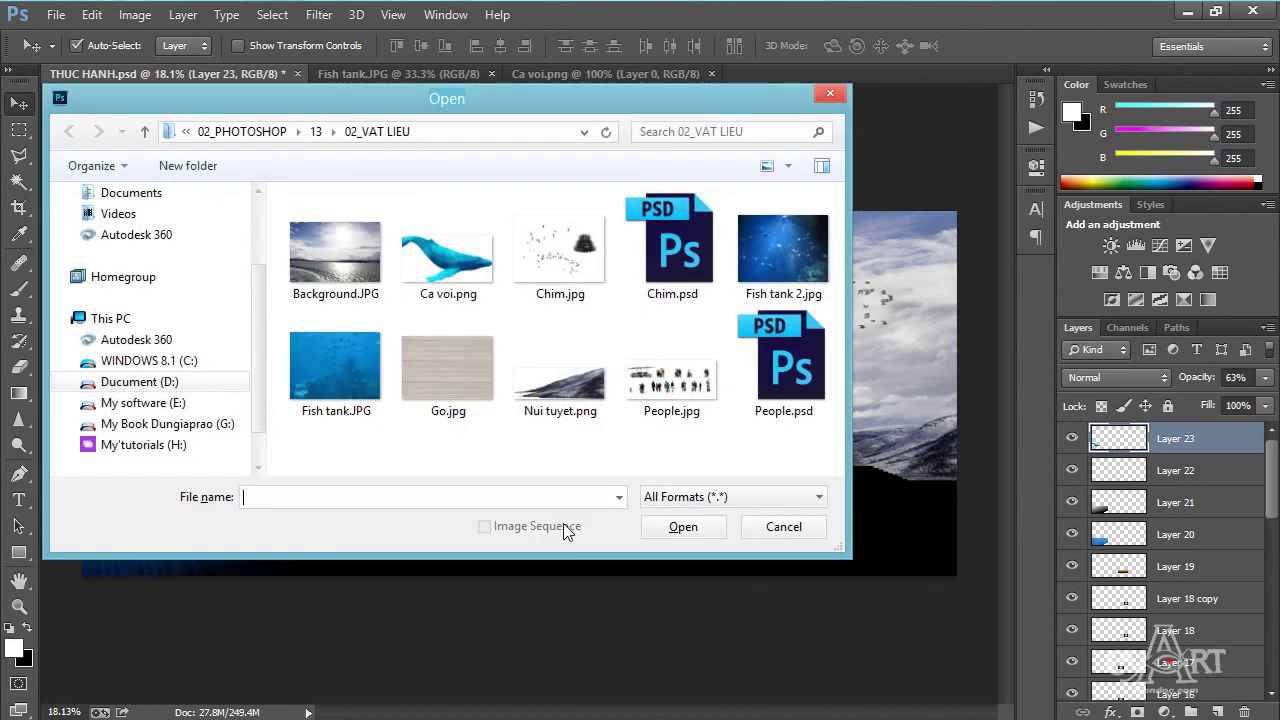
Open People.psd and drag the cafeteria and group 1–4 layers into THUC HANH.psd.
{"action": "left_click", "coordinate": [789, 376]}
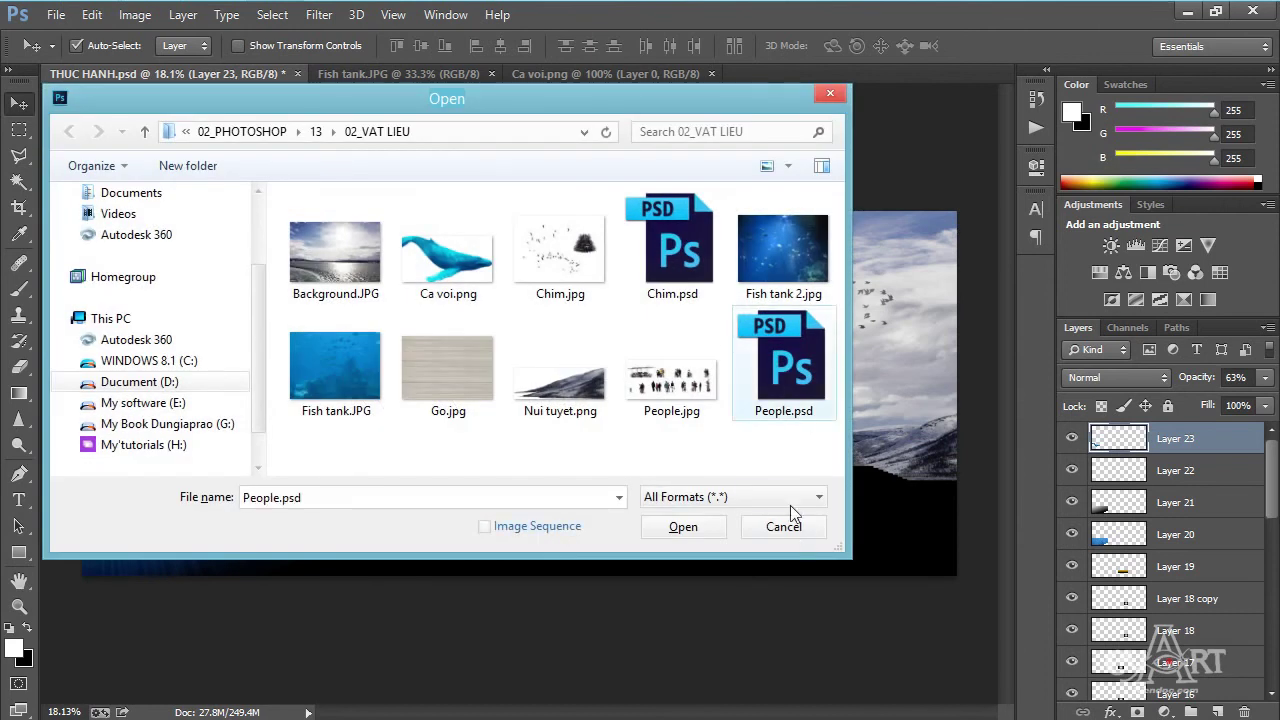
{"action": "left_click", "coordinate": [690, 529]}
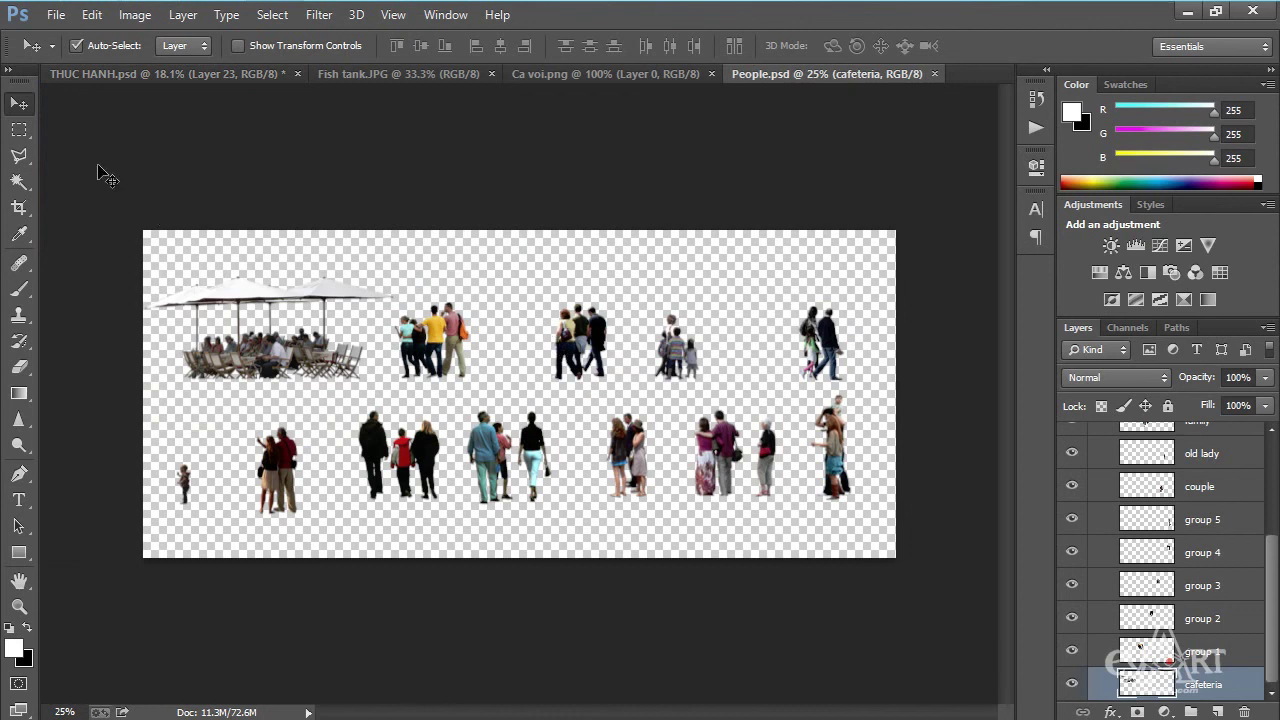
{"action": "left_click_drag", "start_coordinate": [946, 225], "coordinate": [165, 358]}
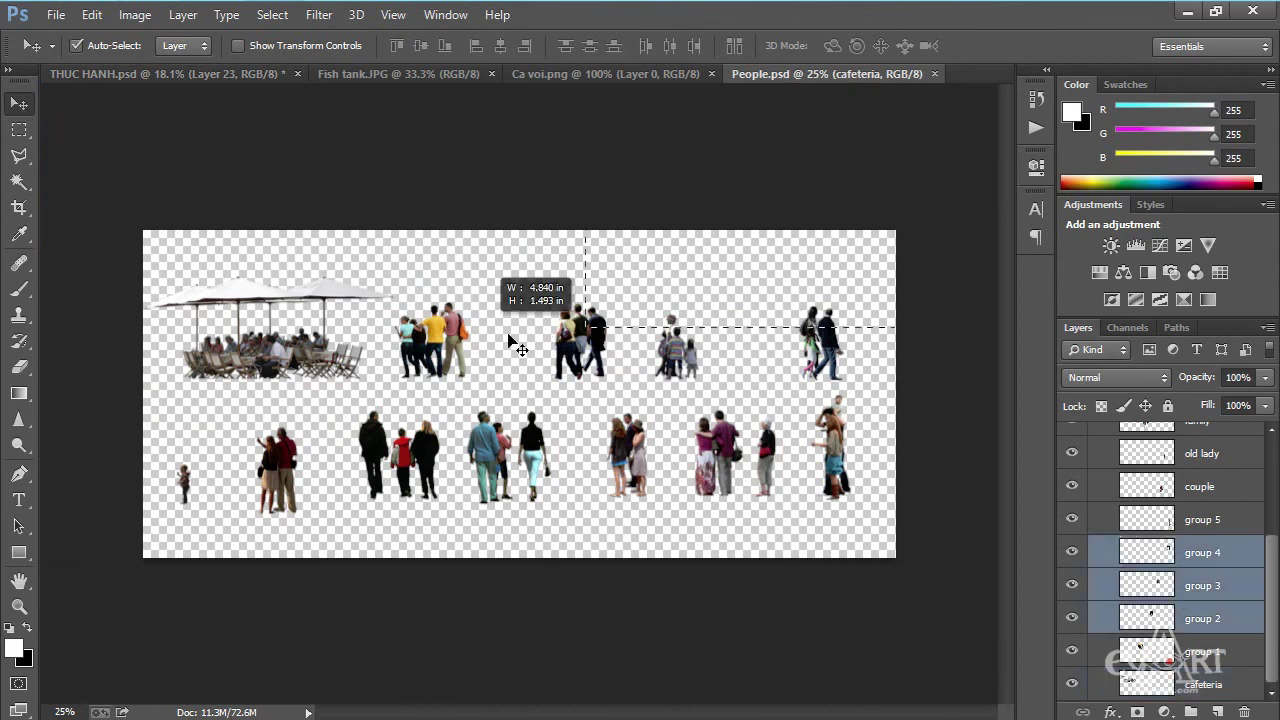
{"action": "left_click_drag", "start_coordinate": [165, 358], "coordinate": [160, 352]}
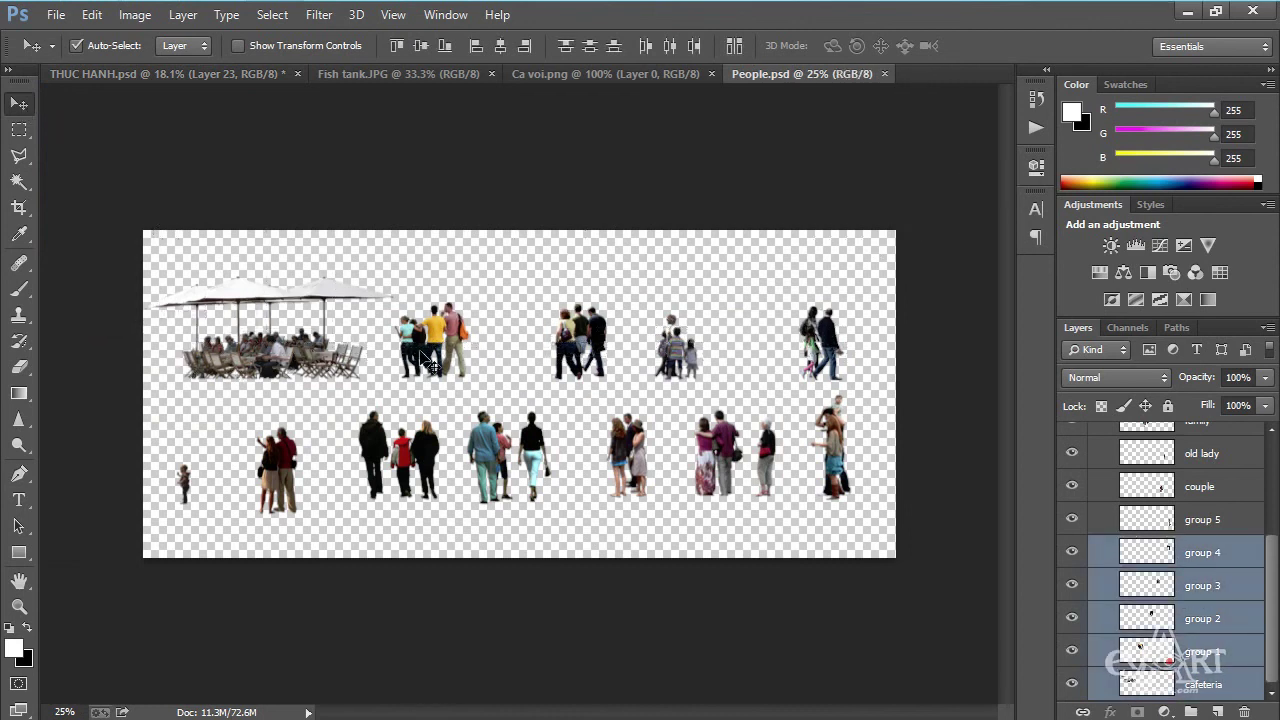
{"action": "left_click_drag", "start_coordinate": [322, 293], "coordinate": [352, 348]}
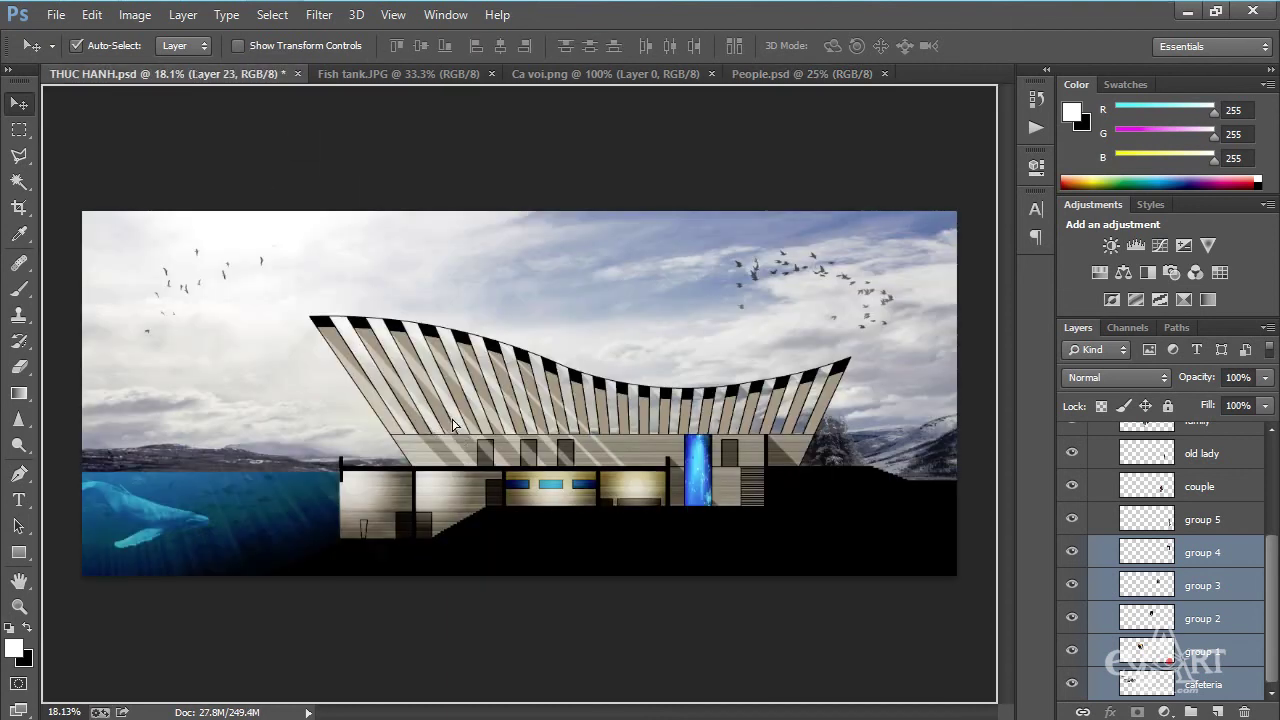
{"action": "left_click_drag", "start_coordinate": [452, 425], "coordinate": [458, 430]}
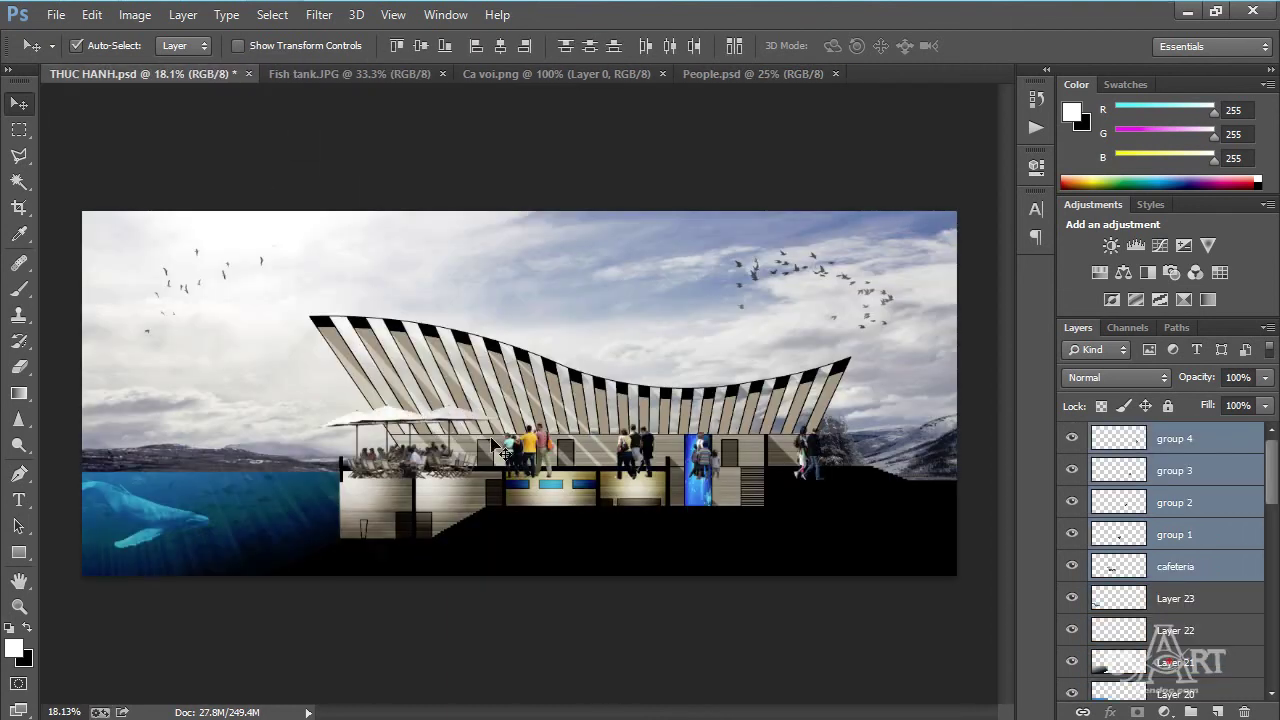
Scale the dropped people to about 38% and place them on the upper terrace.
{"action": "key", "text": "ctrl+t"}
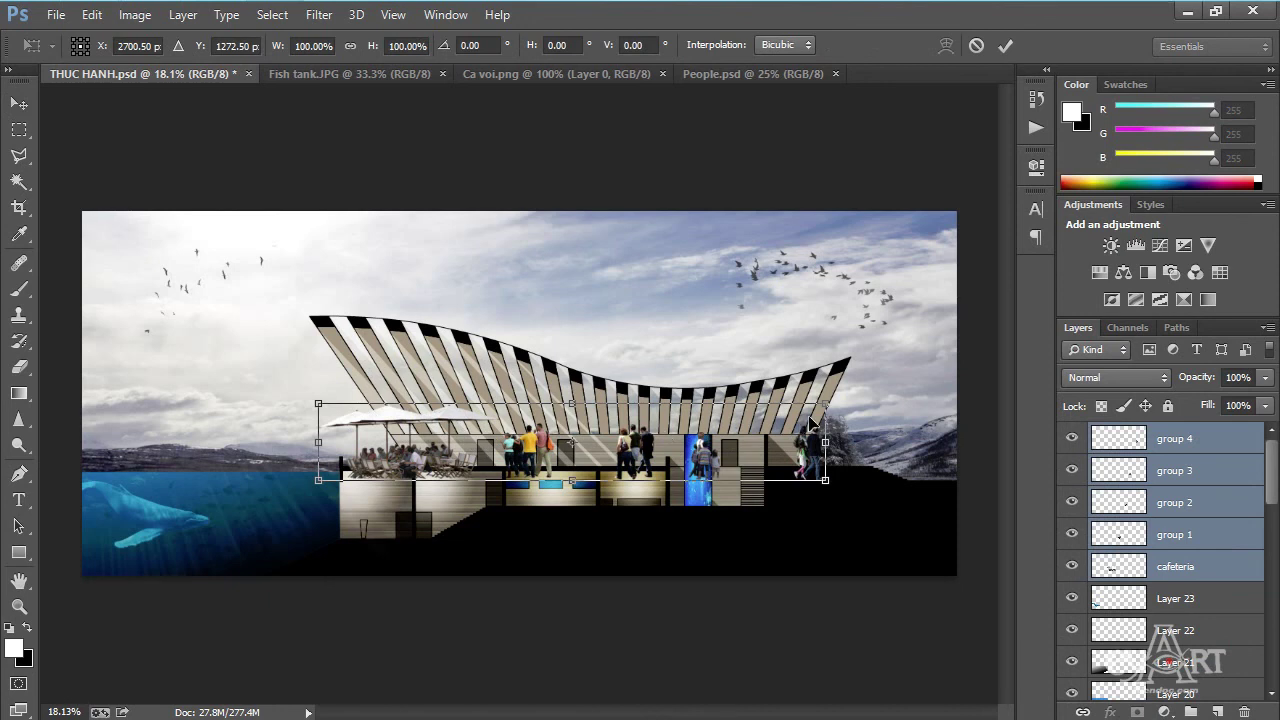
{"action": "left_click_drag", "start_coordinate": [825, 405], "coordinate": [623, 435]}
{"action": "scroll", "coordinate": [525, 480], "scroll_direction": "up", "scroll_amount": 3}
{"action": "scroll", "coordinate": [530, 487], "scroll_direction": "up", "scroll_amount": 2}
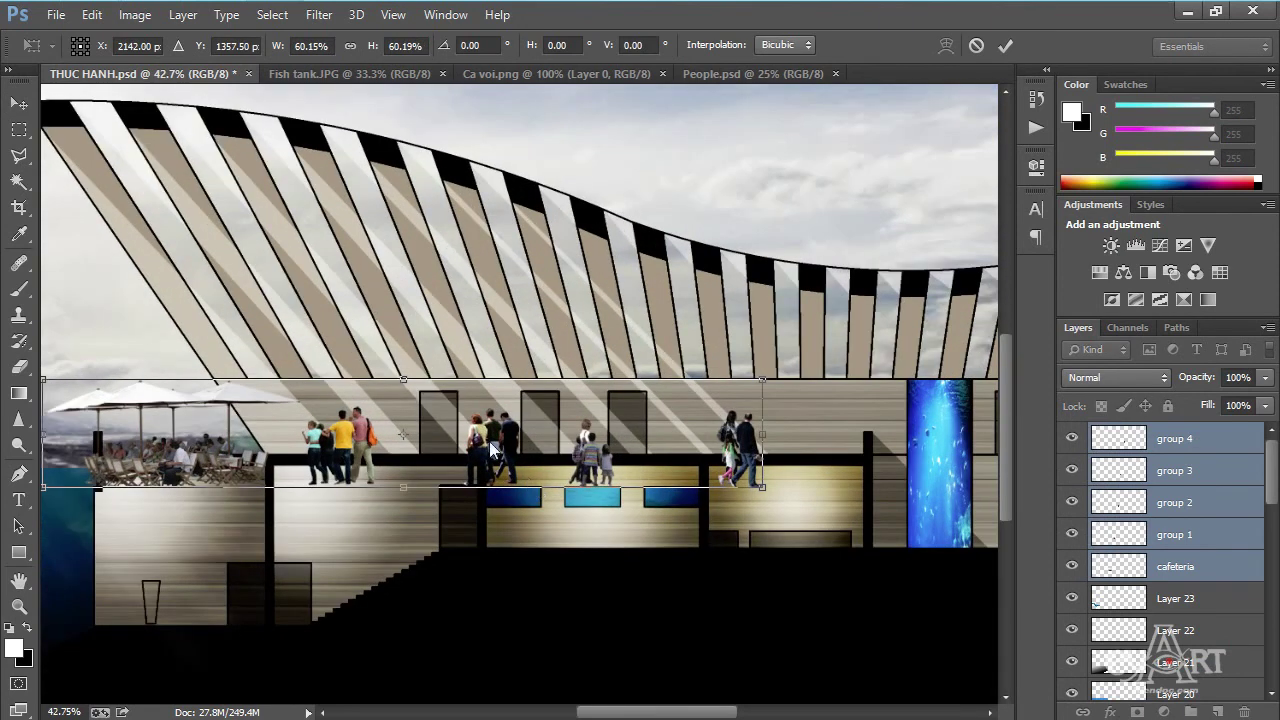
{"action": "left_click_drag", "start_coordinate": [489, 441], "coordinate": [520, 410]}
{"action": "scroll", "coordinate": [298, 447], "scroll_direction": "up", "scroll_amount": 1}
{"action": "scroll", "coordinate": [298, 447], "scroll_direction": "up", "scroll_amount": 2}
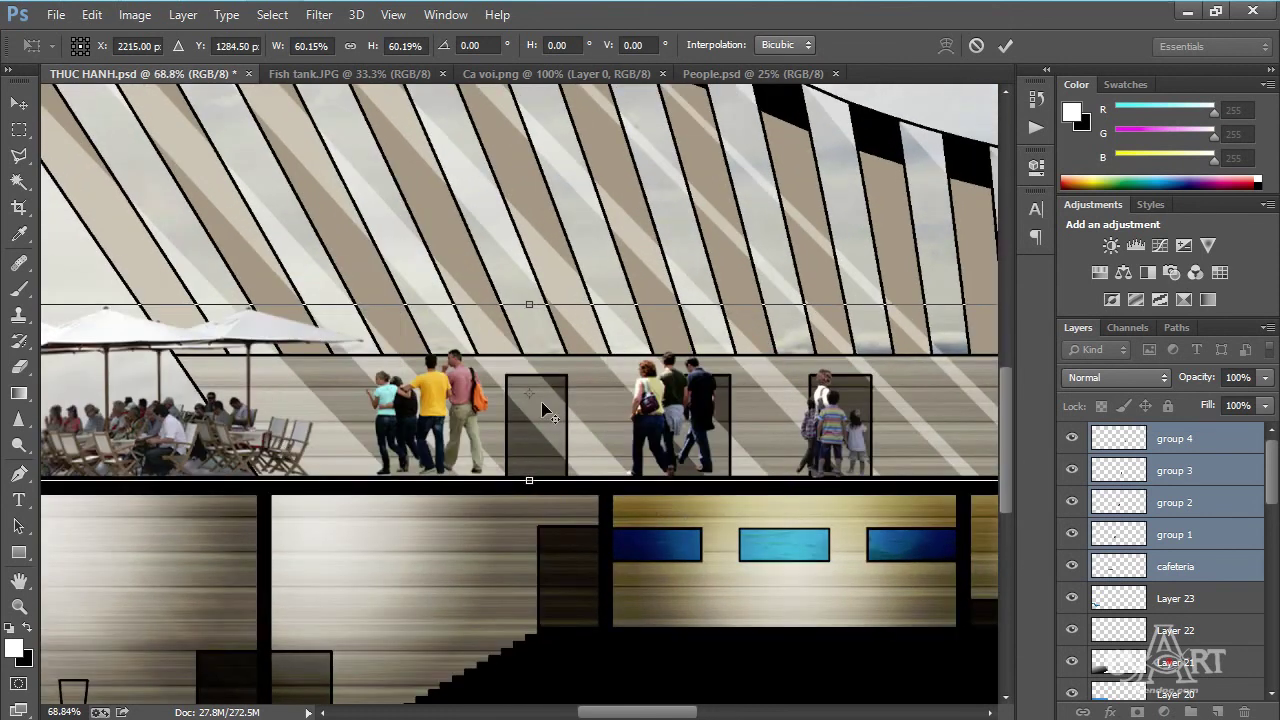
{"action": "scroll", "coordinate": [600, 415], "scroll_direction": "down", "scroll_amount": 2}
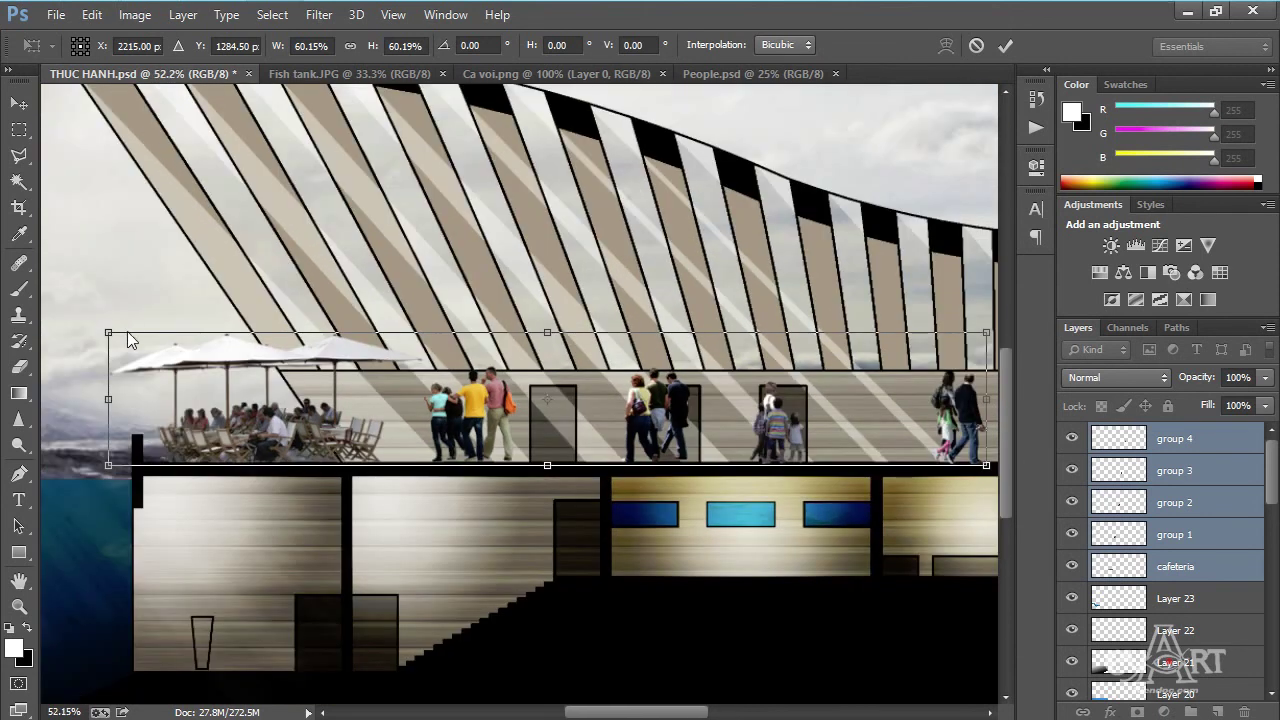
{"action": "left_click_drag", "start_coordinate": [128, 333], "coordinate": [420, 381]}
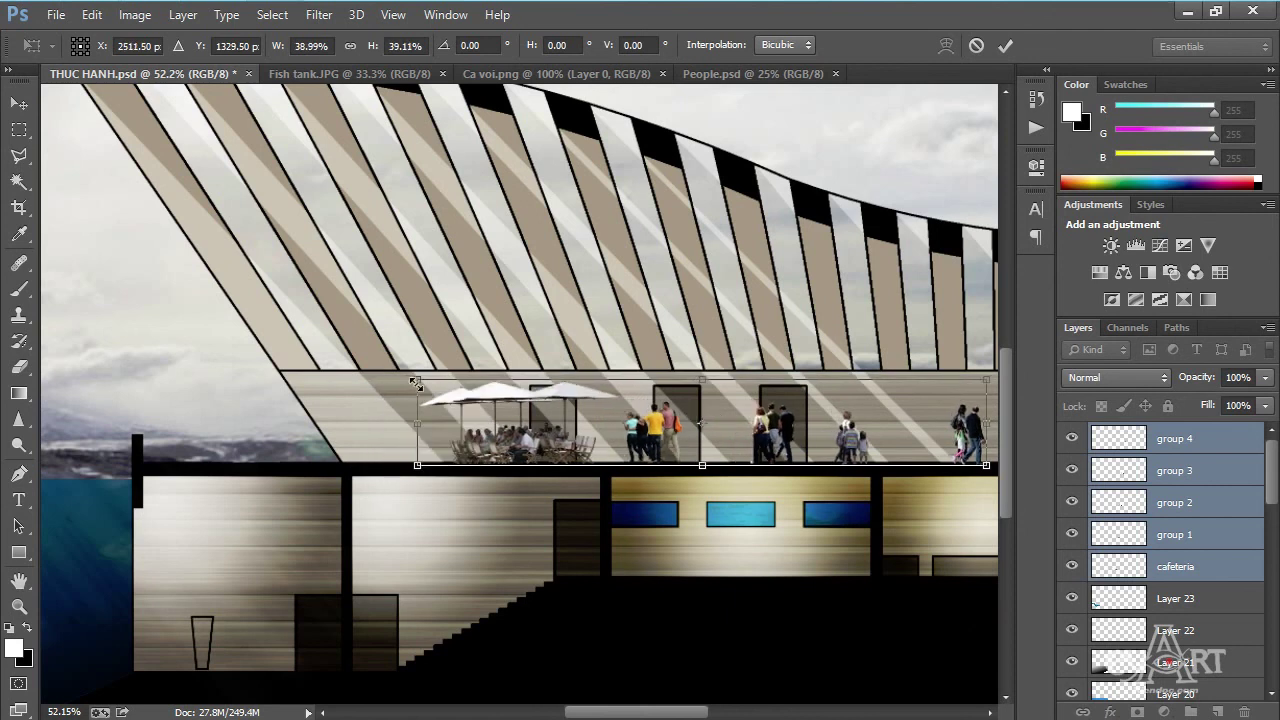
{"action": "left_click_drag", "start_coordinate": [415, 383], "coordinate": [429, 381]}
{"action": "left_click_drag", "start_coordinate": [551, 441], "coordinate": [277, 447]}
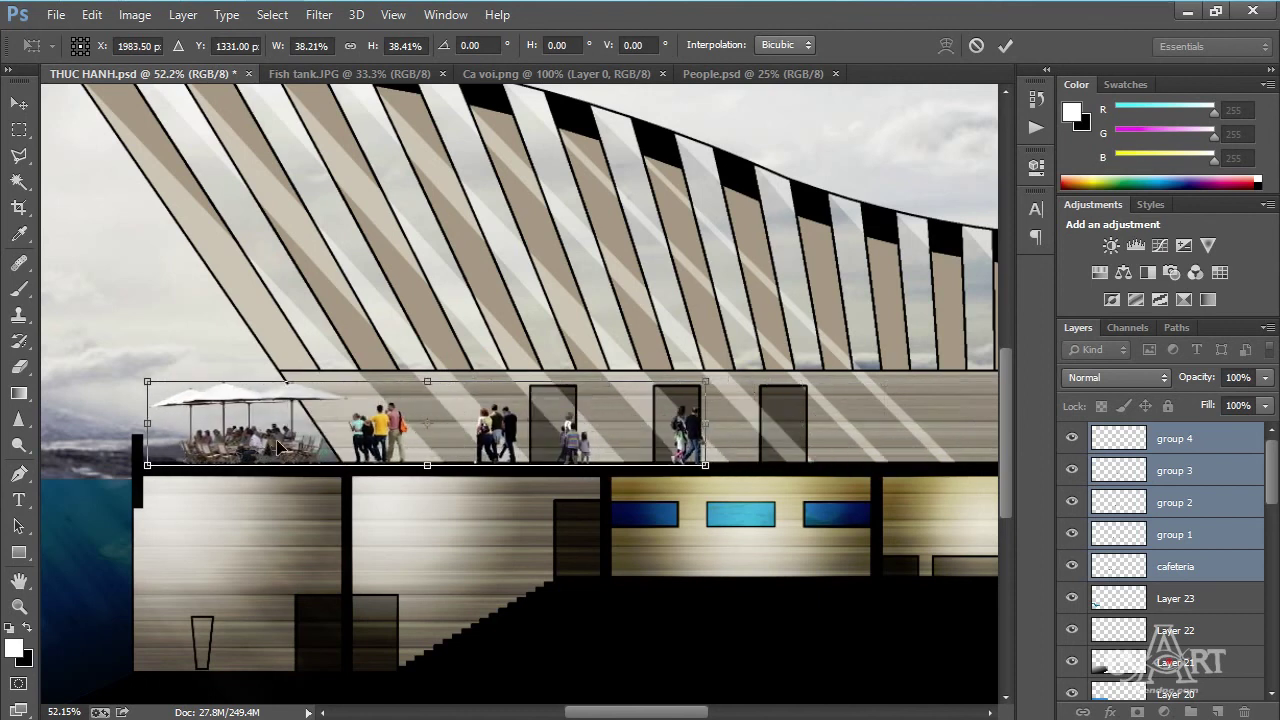
{"action": "key", "text": "Return"}
Spread the people groups along the terrace, moving a pair beside the aquarium column.
{"action": "scroll", "coordinate": [652, 200], "scroll_direction": "down", "scroll_amount": 2, "text": "alt"}
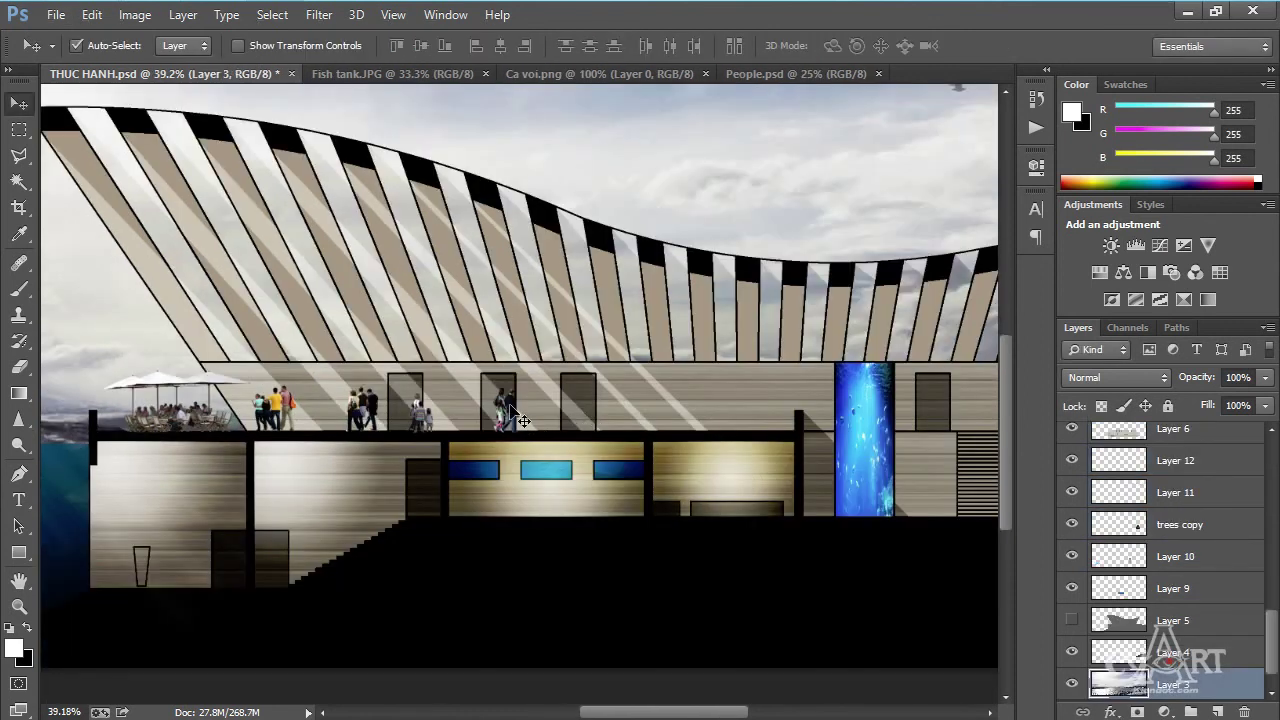
{"action": "left_click", "coordinate": [520, 425]}
{"action": "left_click_drag", "start_coordinate": [520, 425], "coordinate": [918, 422]}
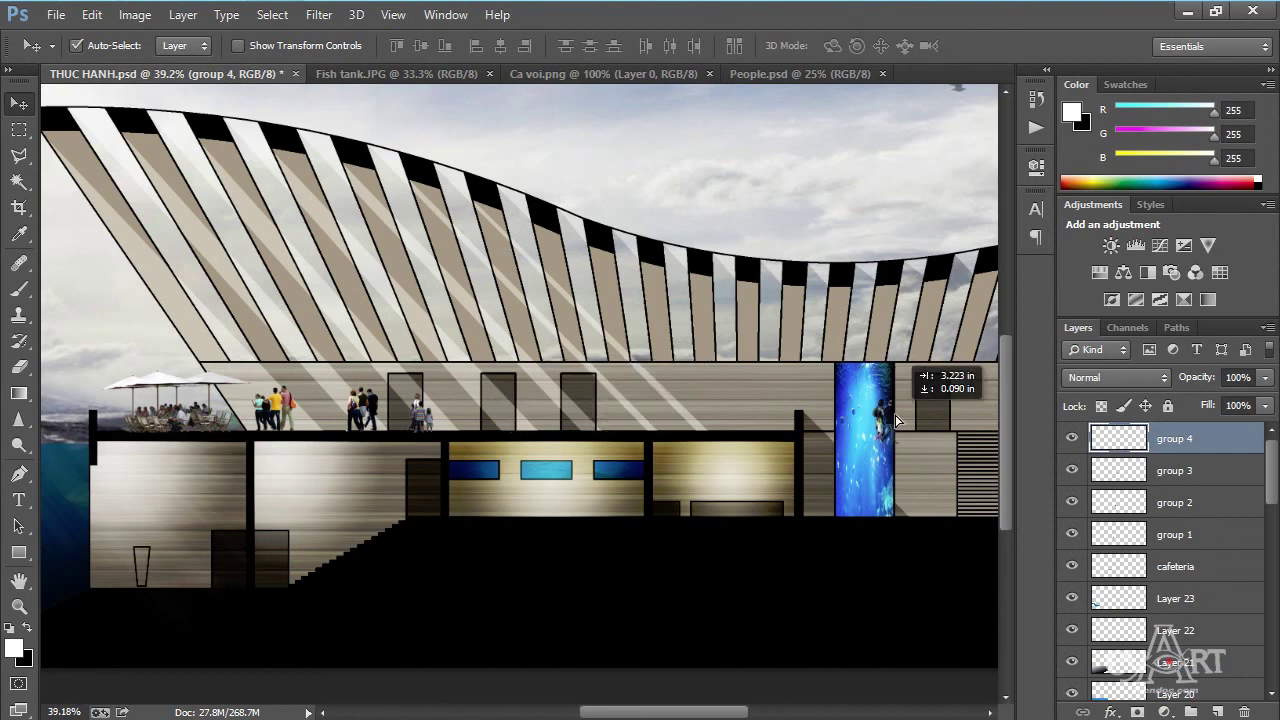
{"action": "left_click_drag", "start_coordinate": [918, 422], "coordinate": [918, 422]}
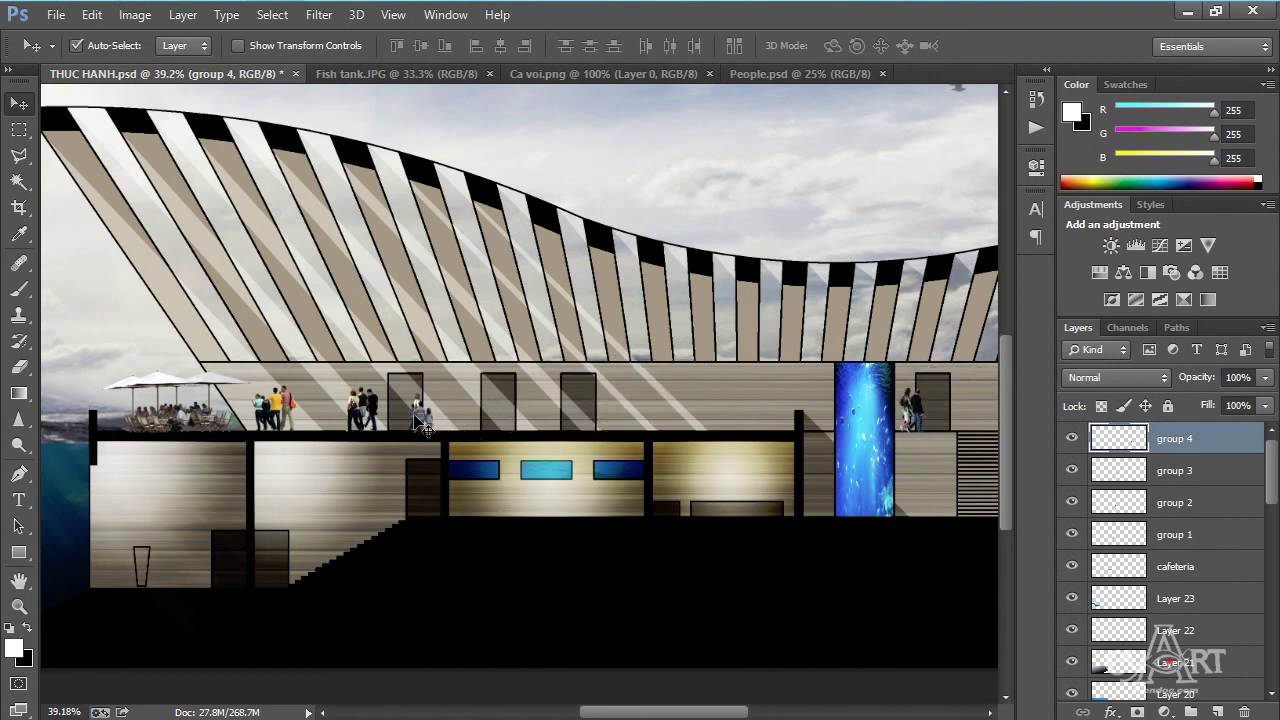
{"action": "left_click_drag", "start_coordinate": [442, 425], "coordinate": [580, 427]}
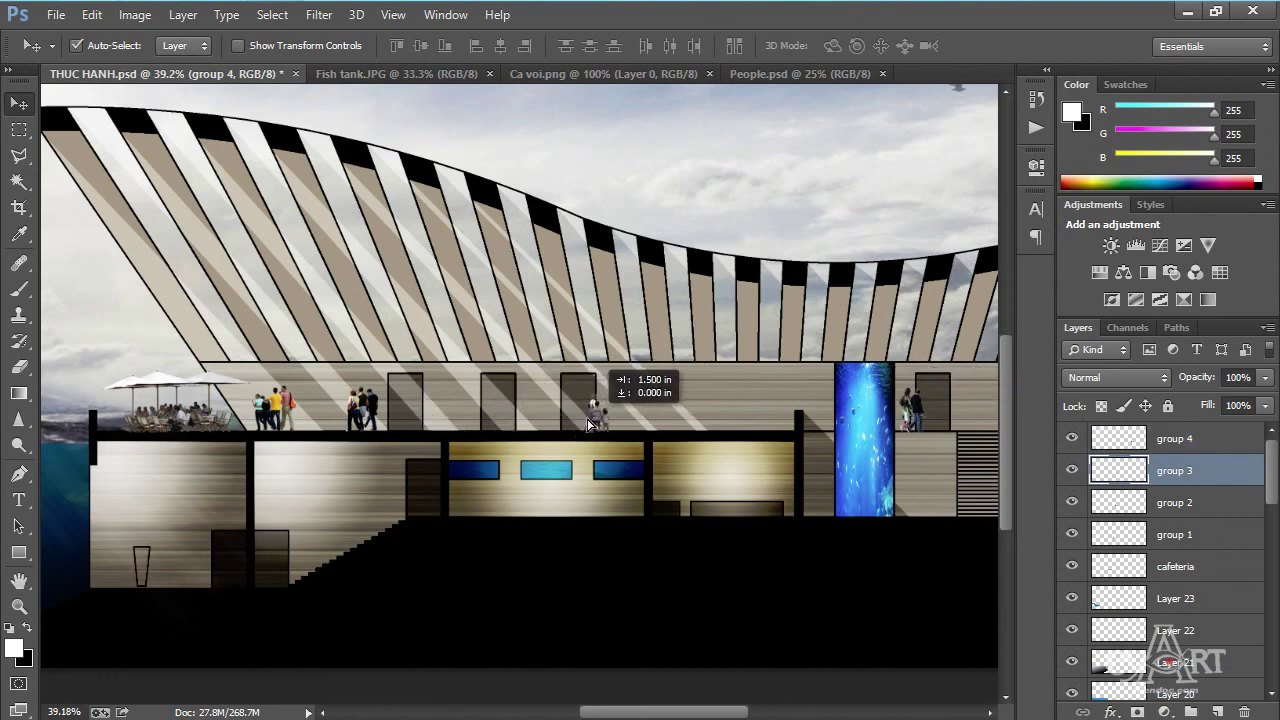
{"action": "left_click_drag", "start_coordinate": [580, 427], "coordinate": [616, 425]}
{"action": "left_click_drag", "start_coordinate": [366, 418], "coordinate": [518, 418]}
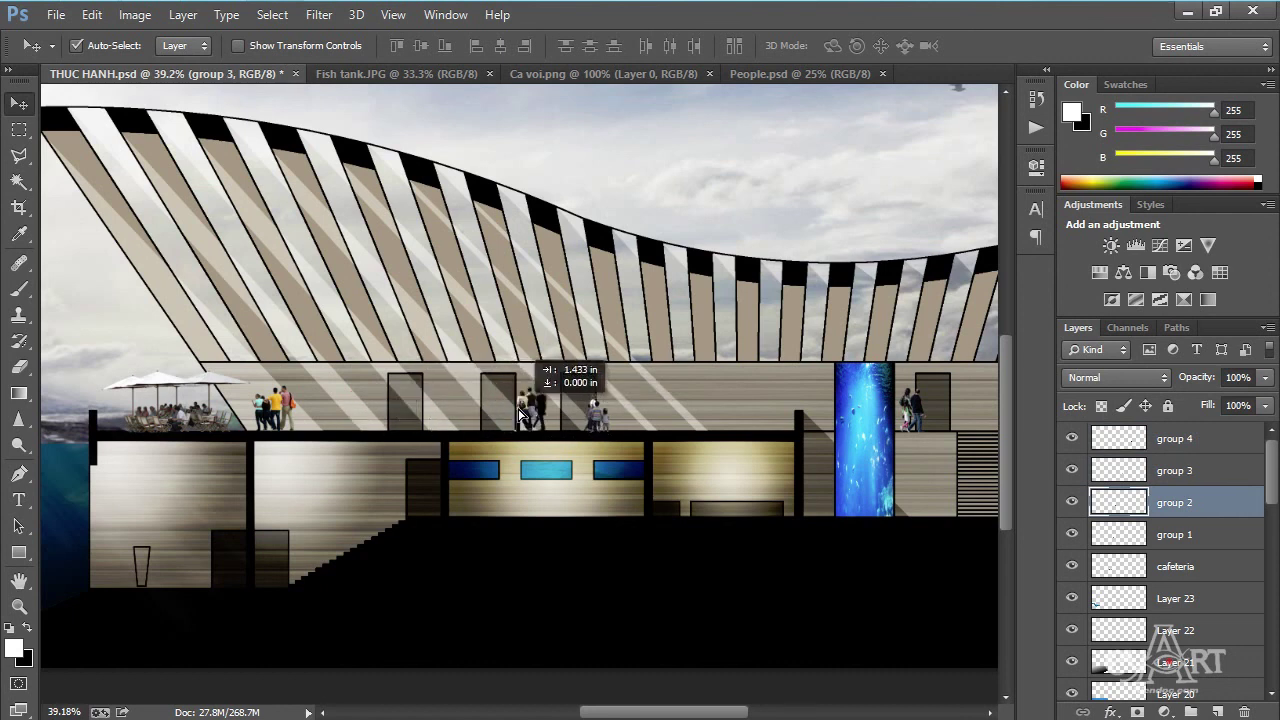
{"action": "left_click_drag", "start_coordinate": [287, 420], "coordinate": [310, 420]}
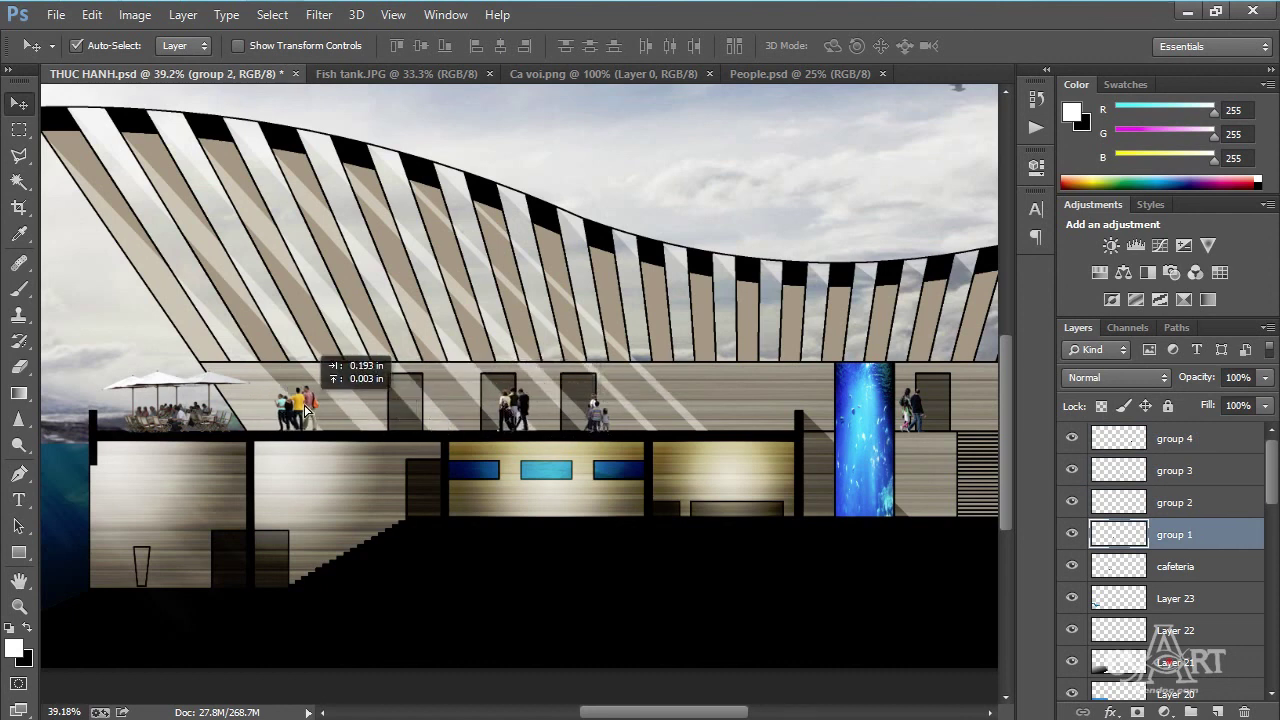
{"action": "scroll", "coordinate": [437, 447], "scroll_direction": "down", "scroll_amount": 2}
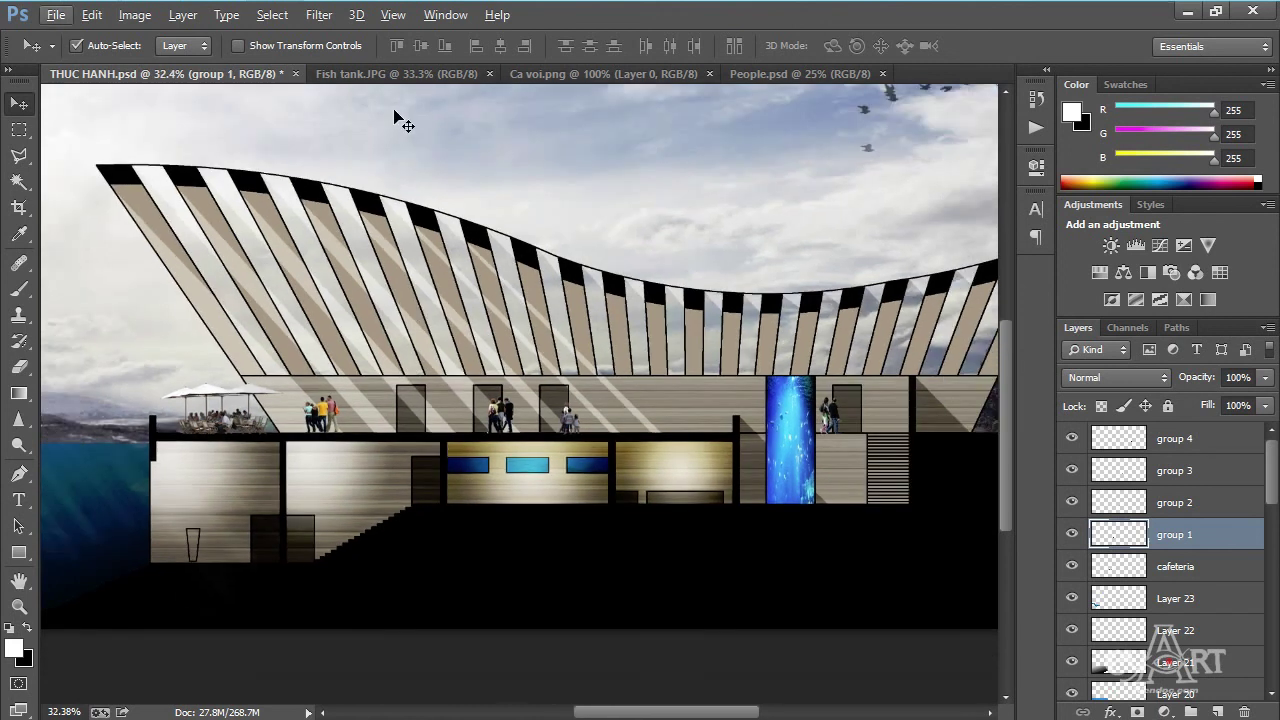
{"action": "left_click", "coordinate": [742, 76]}
Bring the lower row of People.psd cutouts into THUC HANH, scaled to about 36% in the lower gallery.
{"action": "left_click_drag", "start_coordinate": [858, 500], "coordinate": [180, 468]}
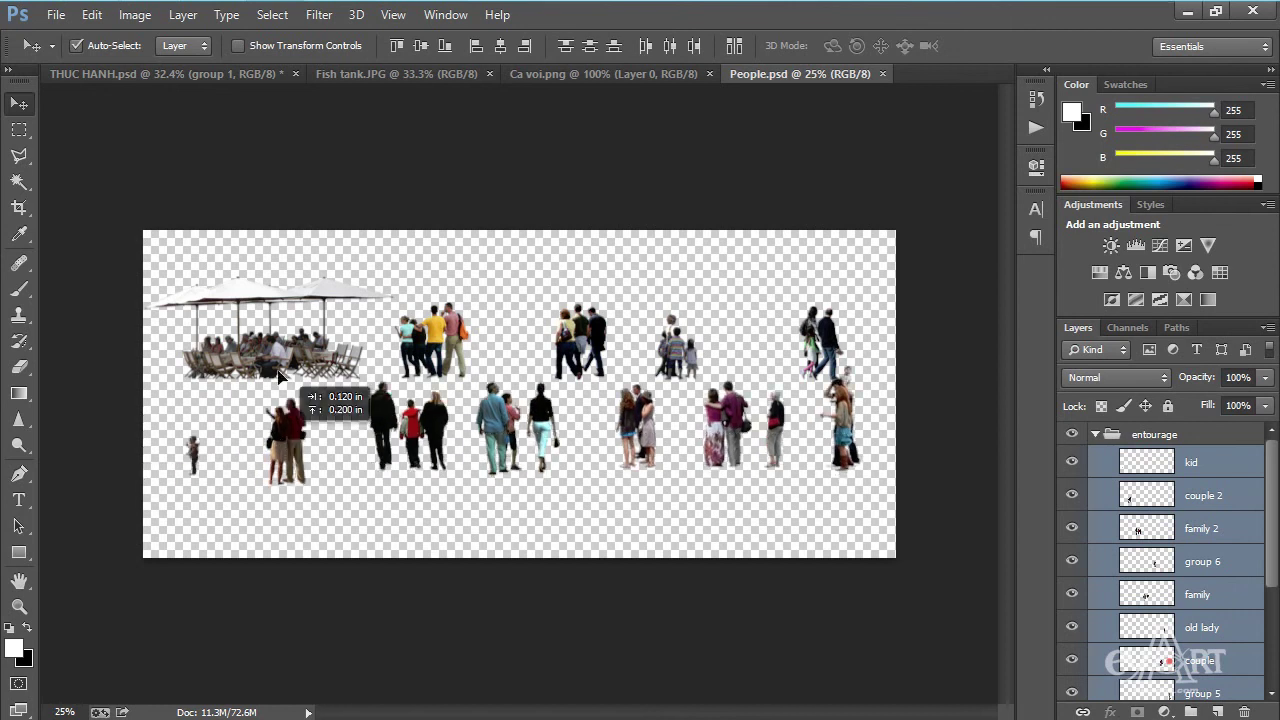
{"action": "left_click_drag", "start_coordinate": [278, 480], "coordinate": [487, 463]}
{"action": "key", "text": "ctrl+t"}
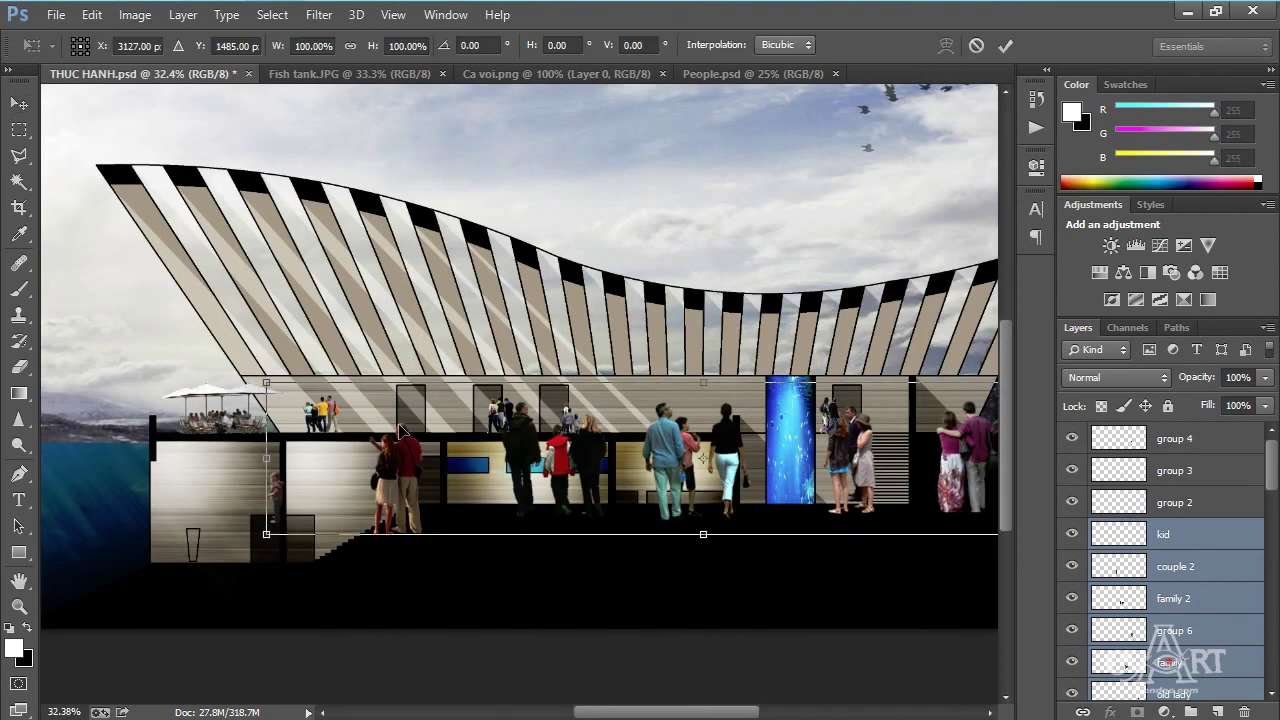
{"action": "left_click_drag", "start_coordinate": [255, 386], "coordinate": [397, 463]}
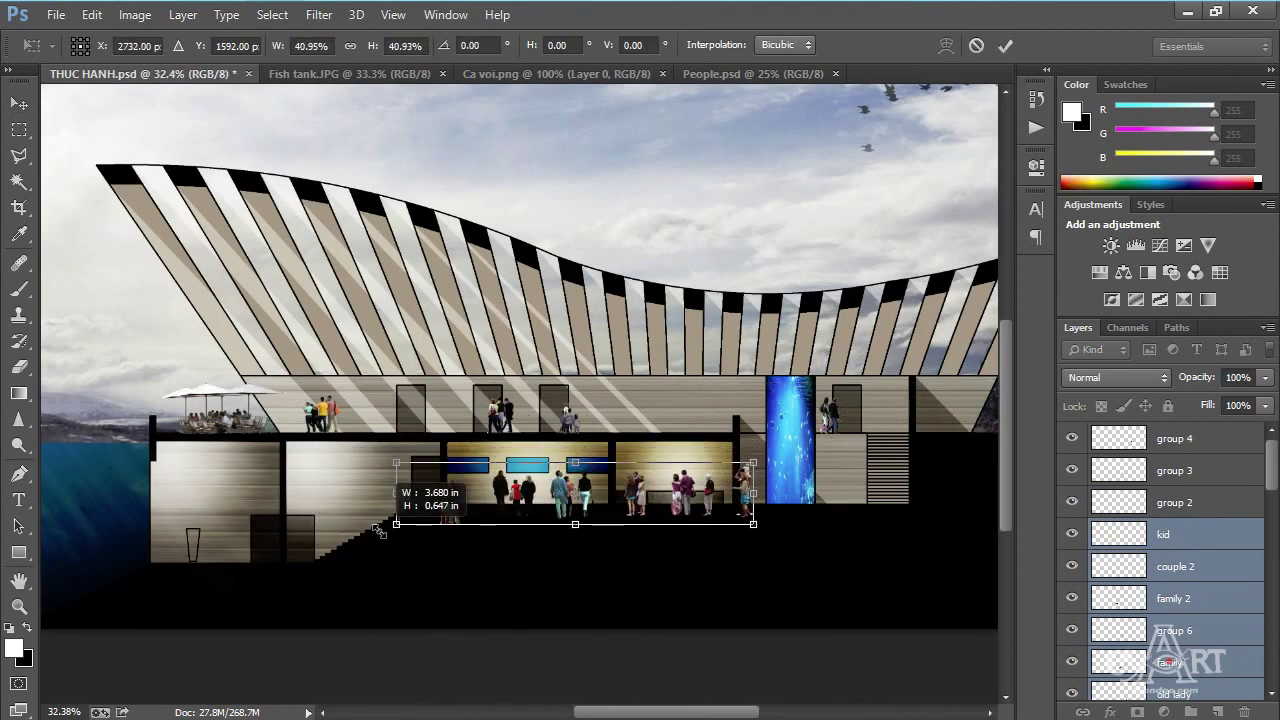
{"action": "scroll", "coordinate": [677, 556], "scroll_direction": "up", "scroll_amount": 3}
{"action": "left_click_drag", "start_coordinate": [482, 457], "coordinate": [471, 434]}
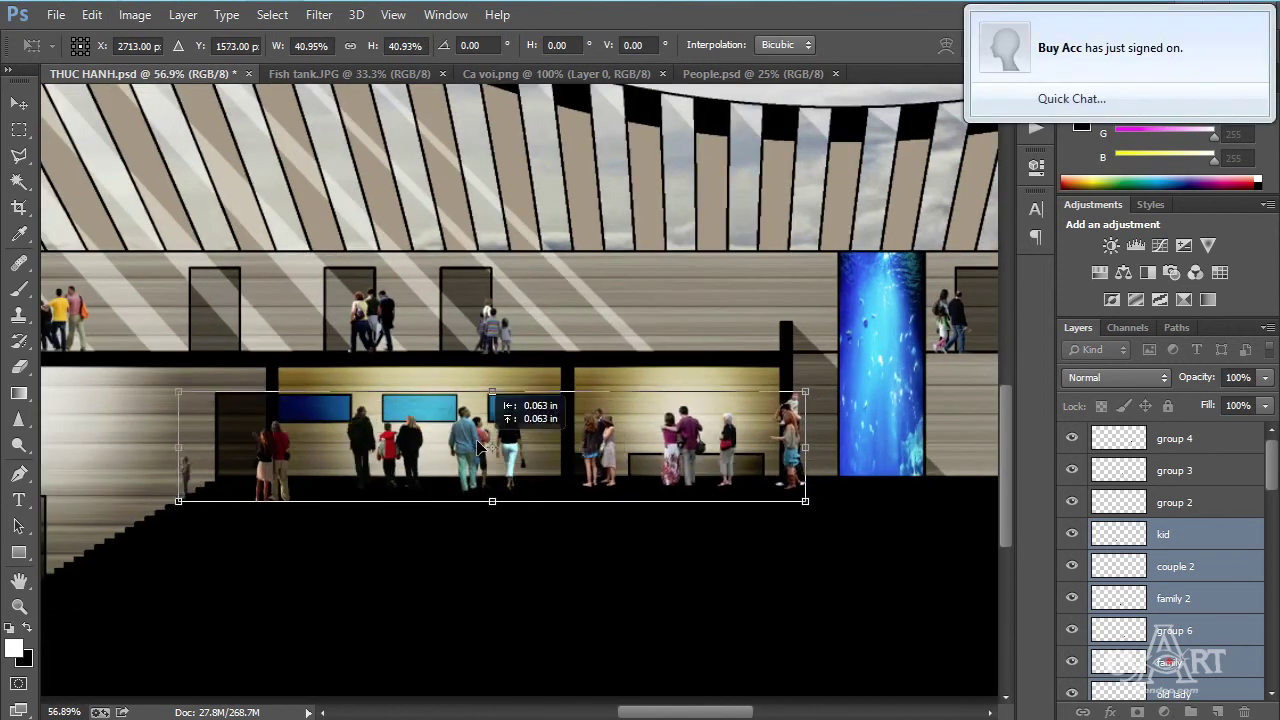
{"action": "left_click_drag", "start_coordinate": [179, 381], "coordinate": [270, 442]}
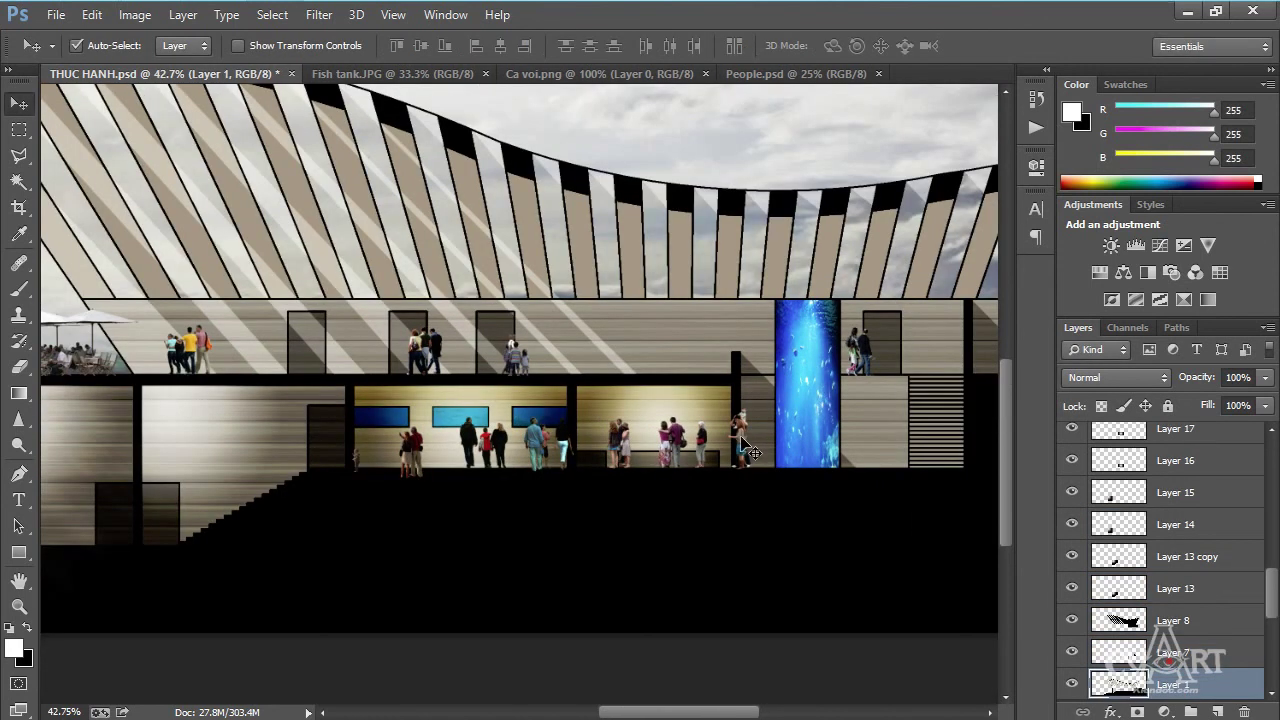
Shift the figure beside the aquarium right and the couple slightly left.
{"action": "left_click_drag", "start_coordinate": [739, 443], "coordinate": [845, 443]}
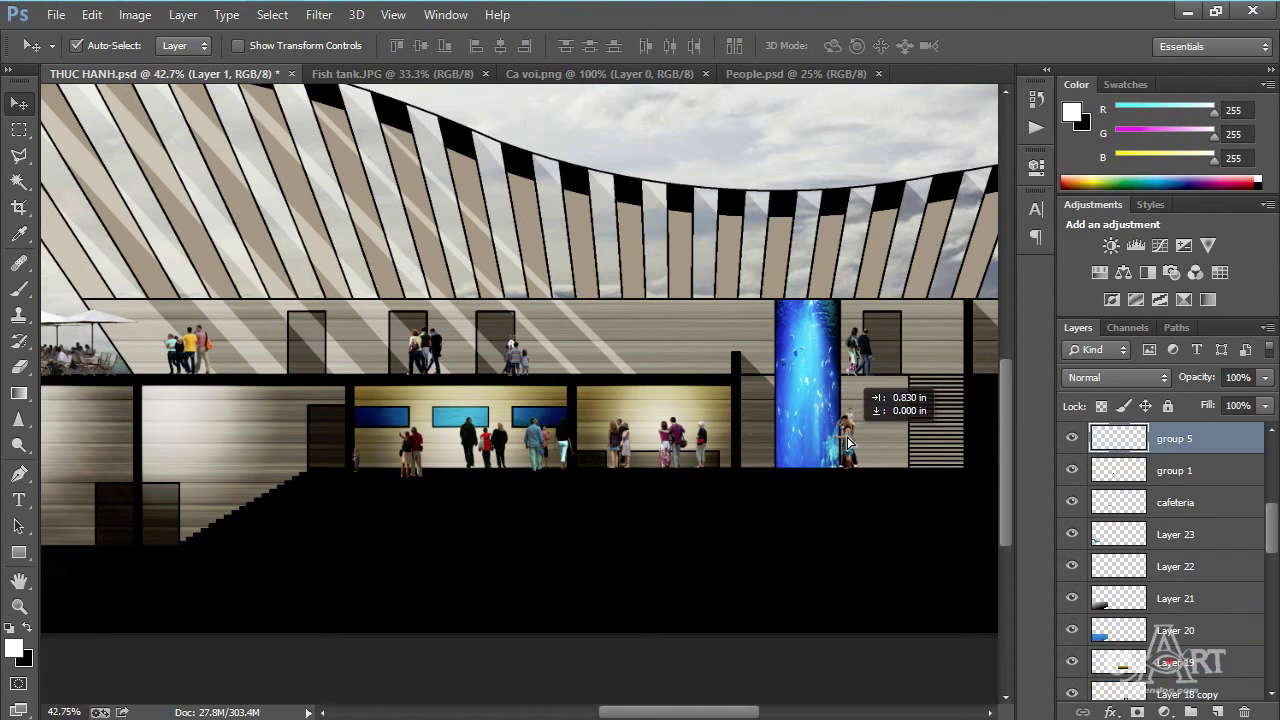
{"action": "left_click_drag", "start_coordinate": [845, 443], "coordinate": [852, 441]}
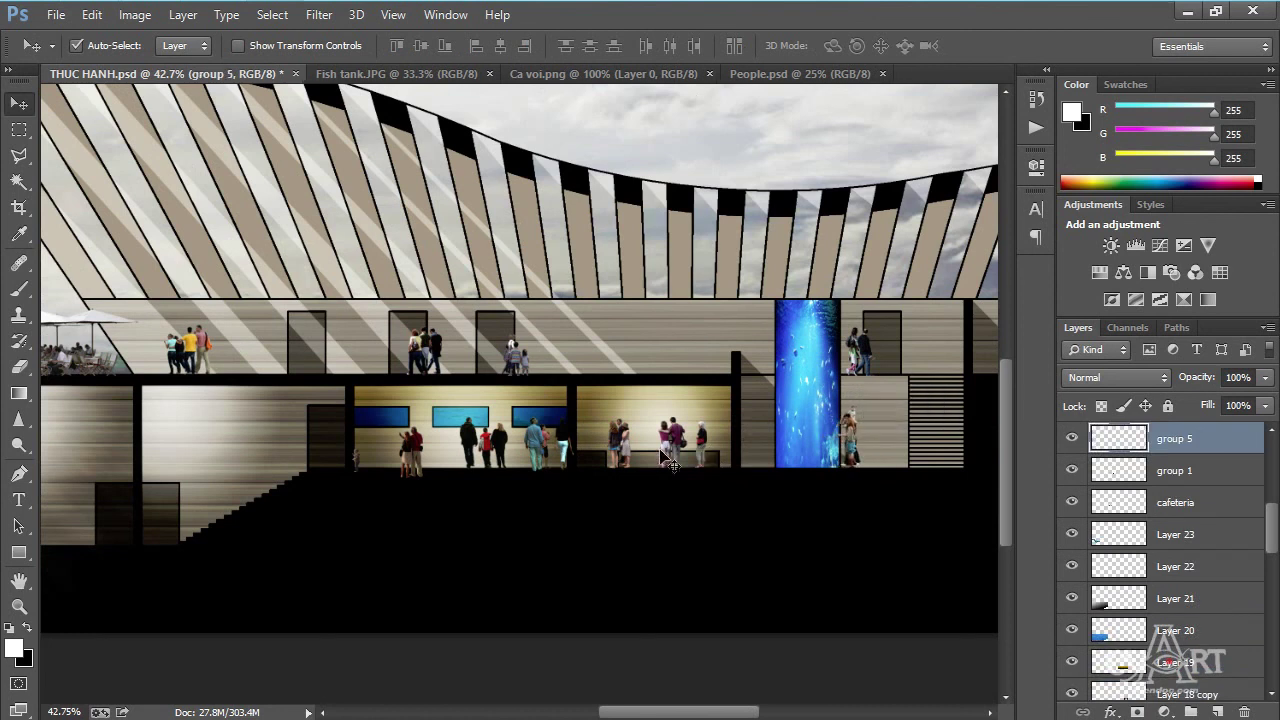
{"action": "left_click_drag", "start_coordinate": [586, 434], "coordinate": [760, 417]}
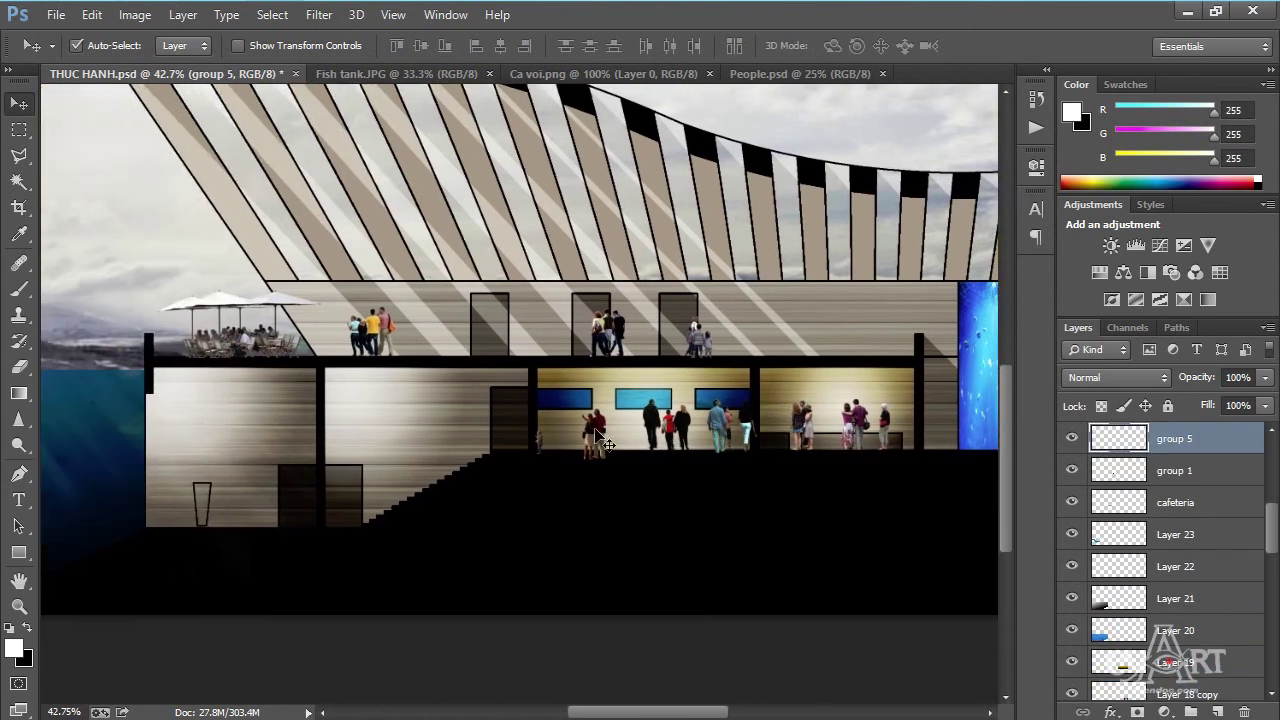
{"action": "left_click_drag", "start_coordinate": [598, 434], "coordinate": [553, 445]}
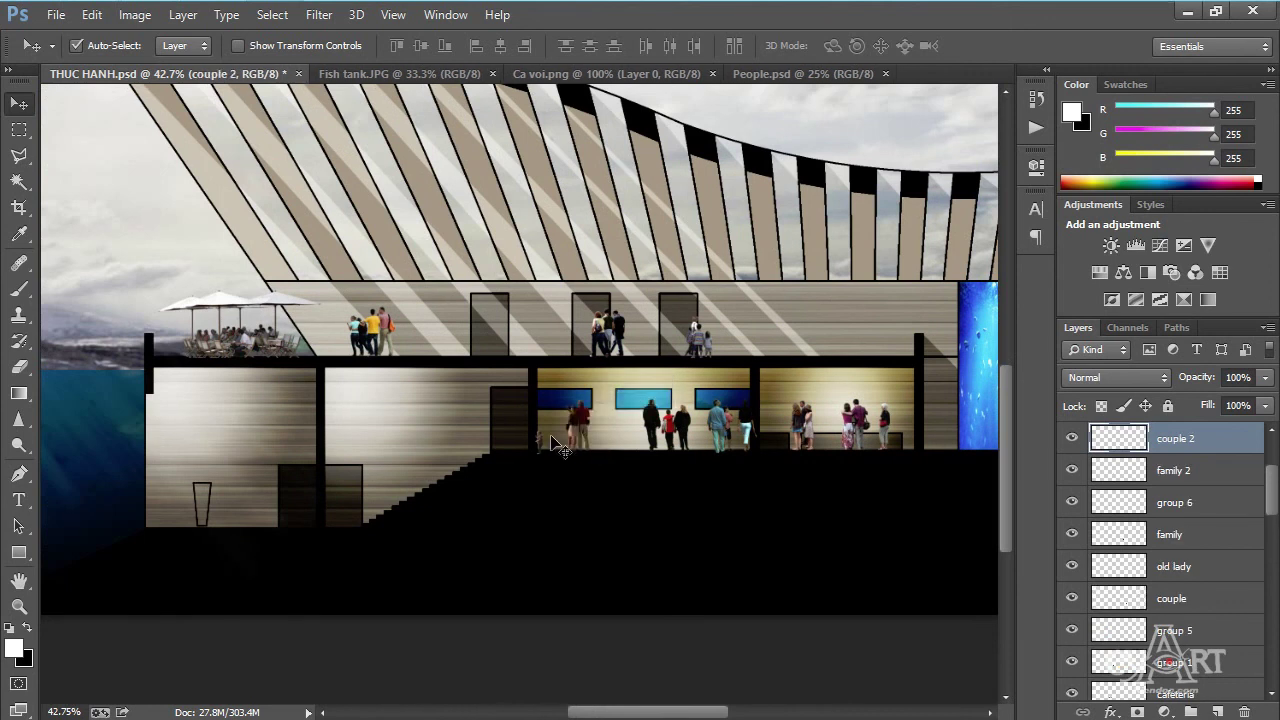
Move the kid and couple 2 into the lower-left room.
{"action": "left_click_drag", "start_coordinate": [540, 446], "coordinate": [183, 503]}
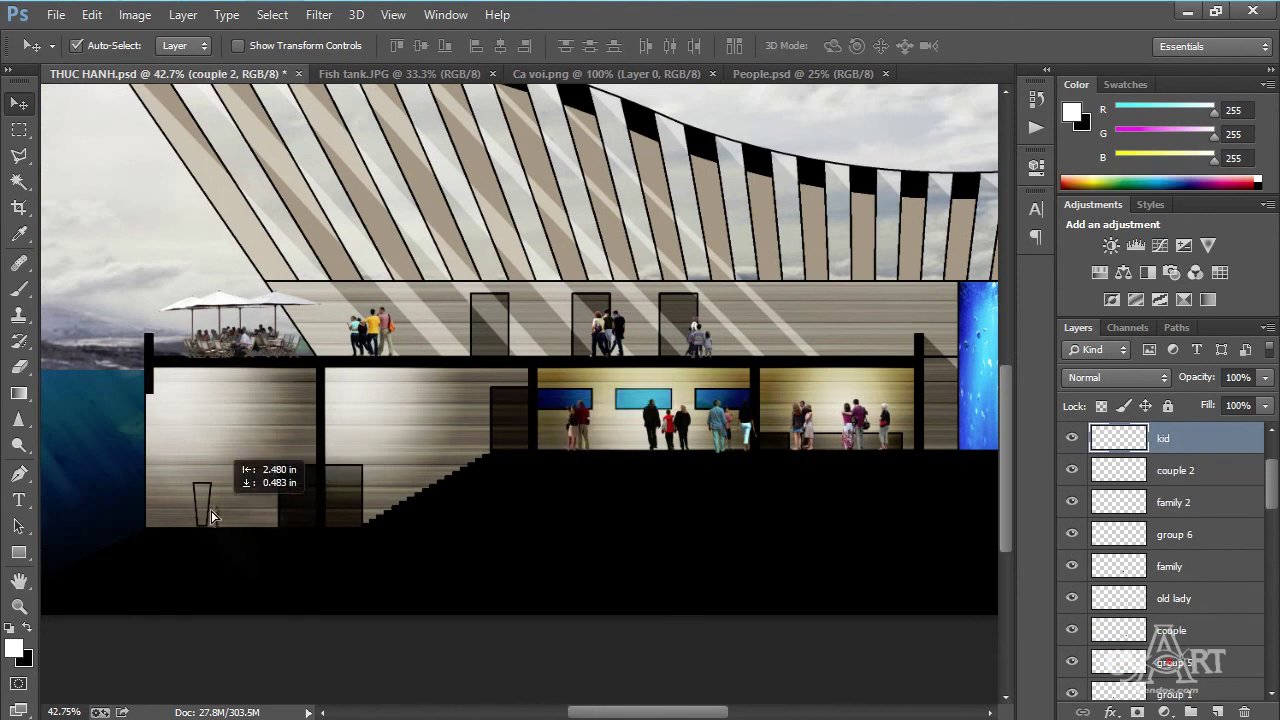
{"action": "left_click_drag", "start_coordinate": [580, 418], "coordinate": [221, 497]}
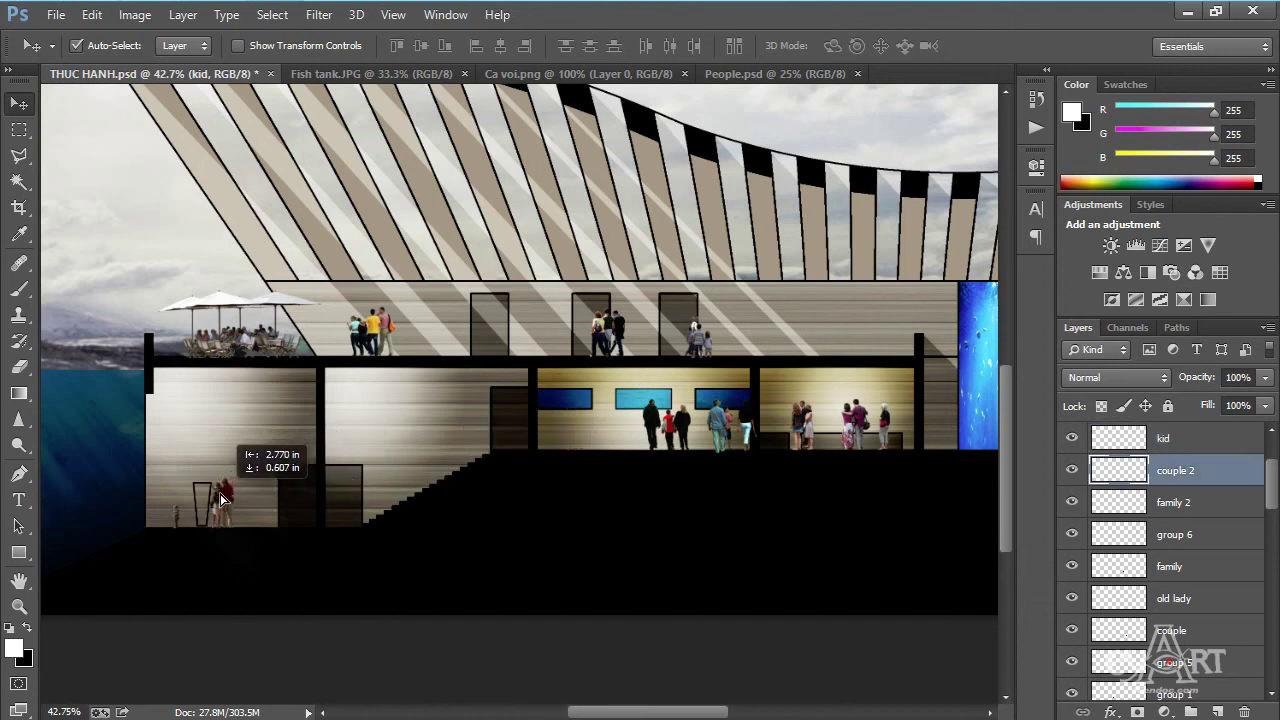
{"action": "left_click_drag", "start_coordinate": [223, 495], "coordinate": [235, 490]}
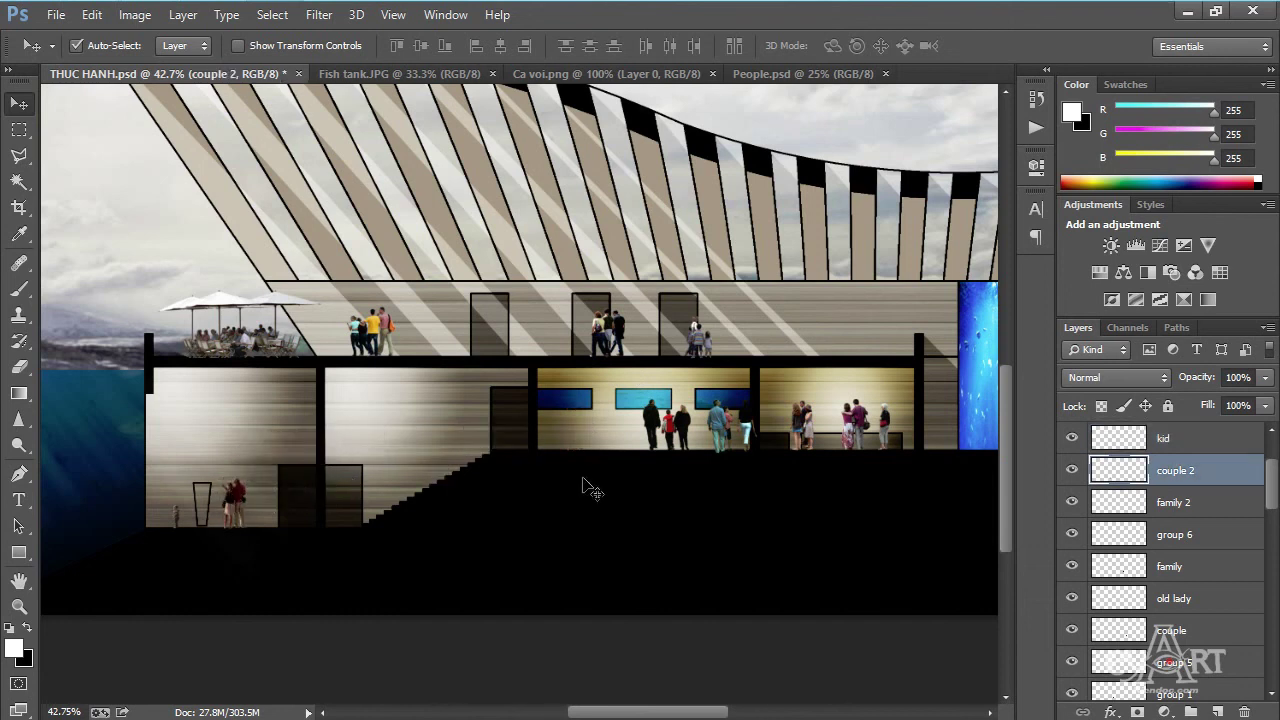
Shift family 2 left in the gallery, reposition another figure, and zoom out.
{"action": "left_click_drag", "start_coordinate": [657, 425], "coordinate": [579, 427]}
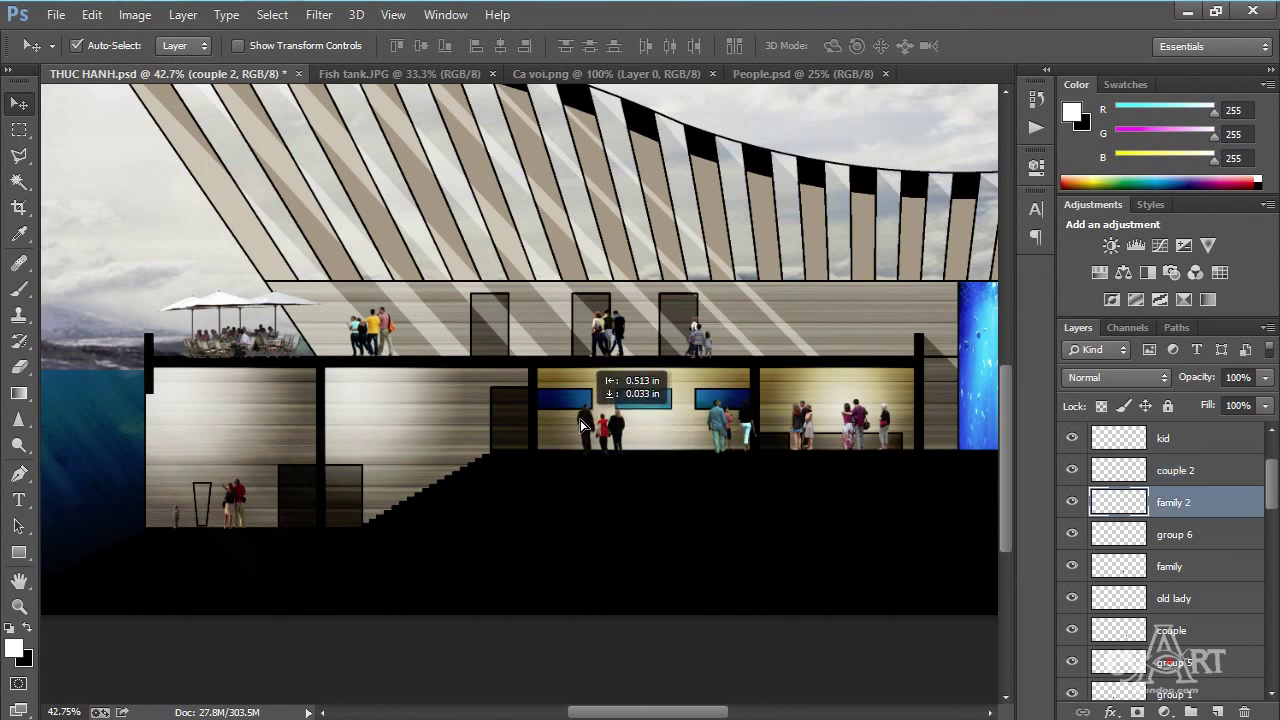
{"action": "mouse_move", "coordinate": [733, 432]}
{"action": "left_mouse_down"}
{"action": "mouse_move", "coordinate": [670, 430]}
{"action": "mouse_move", "coordinate": [350, 503]}
{"action": "left_mouse_up"}
{"action": "left_click_drag", "start_coordinate": [730, 497], "coordinate": [731, 507]}
{"action": "scroll", "coordinate": [520, 443], "scroll_direction": "down", "scroll_amount": 5}
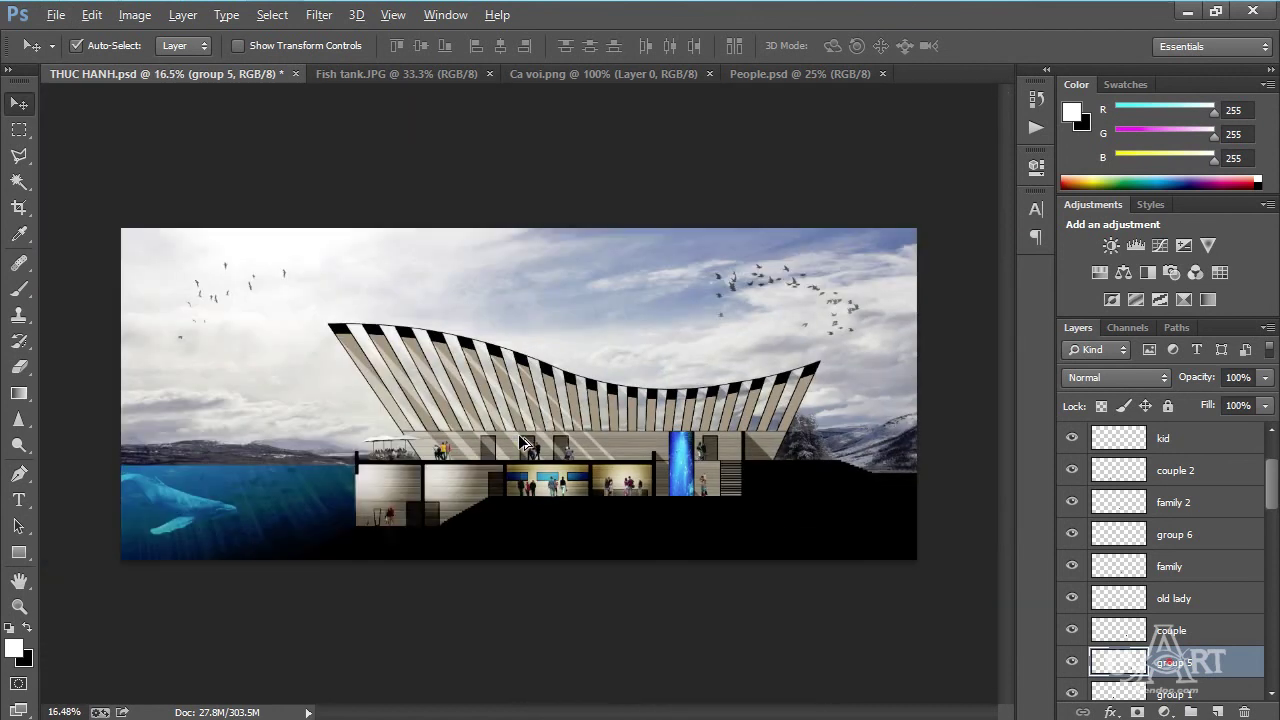